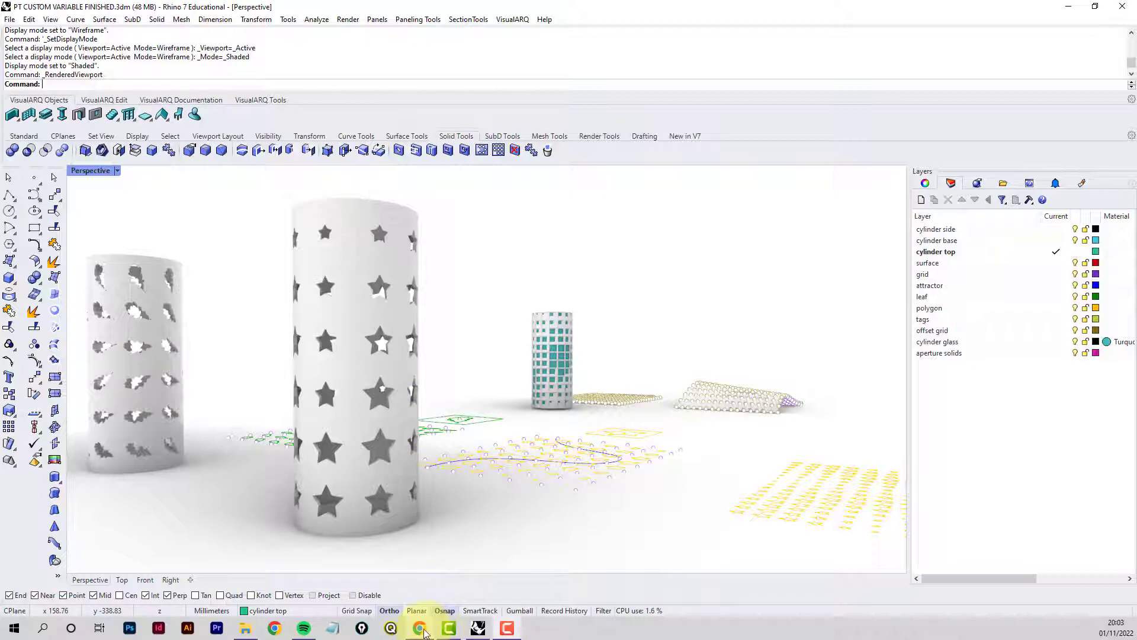
Switch to Chrome and read the Rhino + Panelingtools page's four-stage workflow, from creating a point grid to populating the zone with geometry.
{"action": "left_click", "coordinate": [420, 629]}
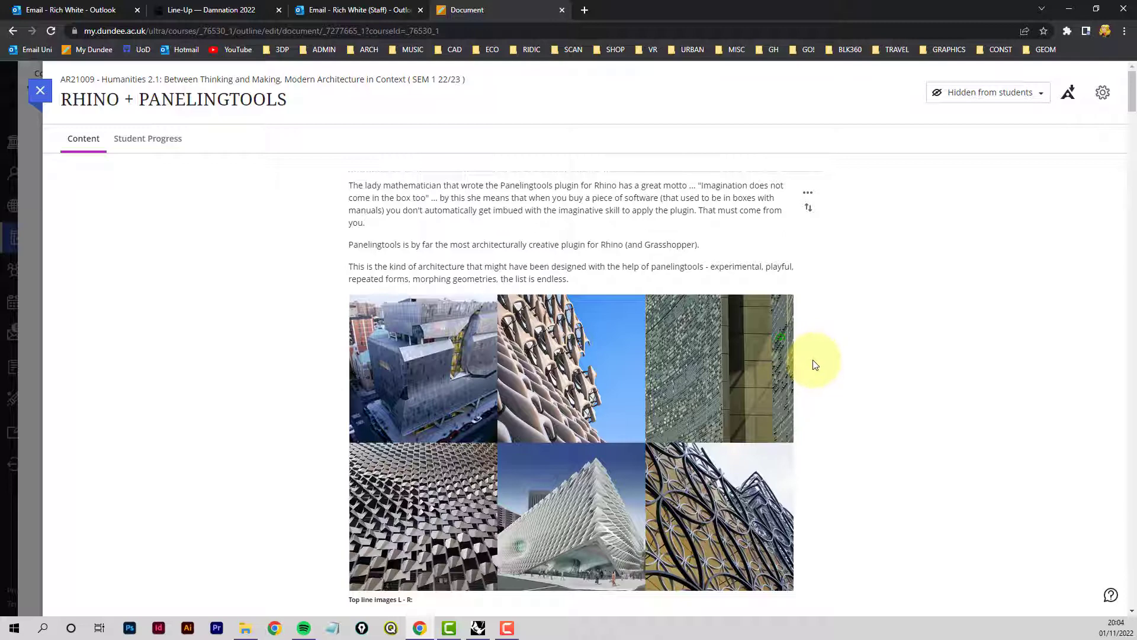
{"action": "scroll", "coordinate": [815, 366], "scroll_direction": "down", "scroll_amount": 7}
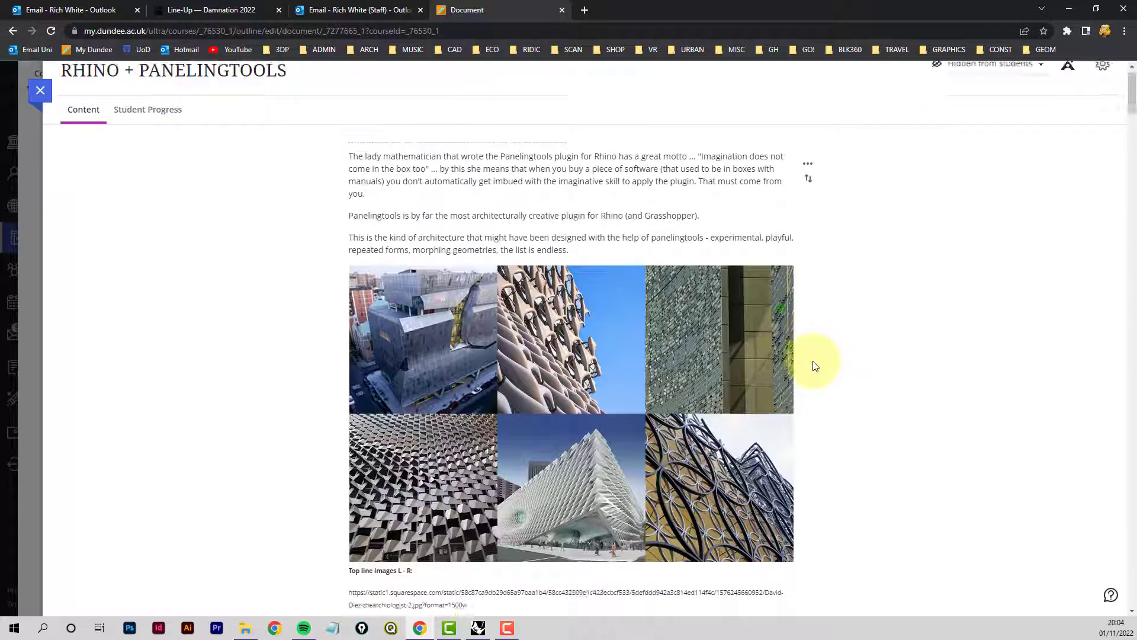
{"action": "scroll", "coordinate": [827, 367], "scroll_direction": "down", "scroll_amount": 7}
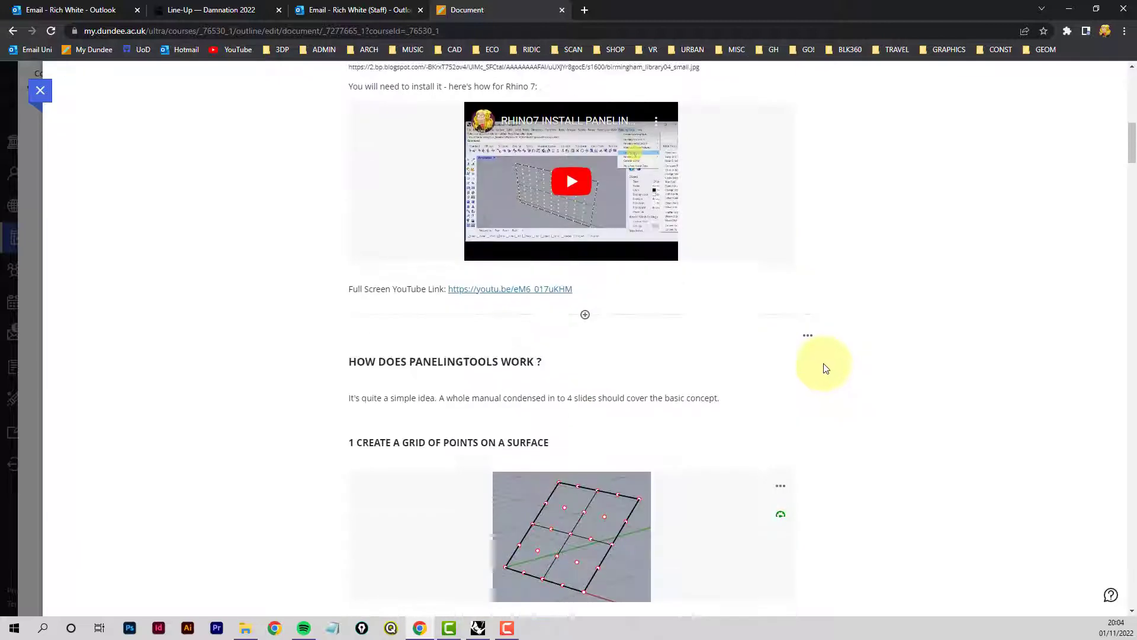
{"action": "scroll", "coordinate": [826, 368], "scroll_direction": "down", "scroll_amount": 1}
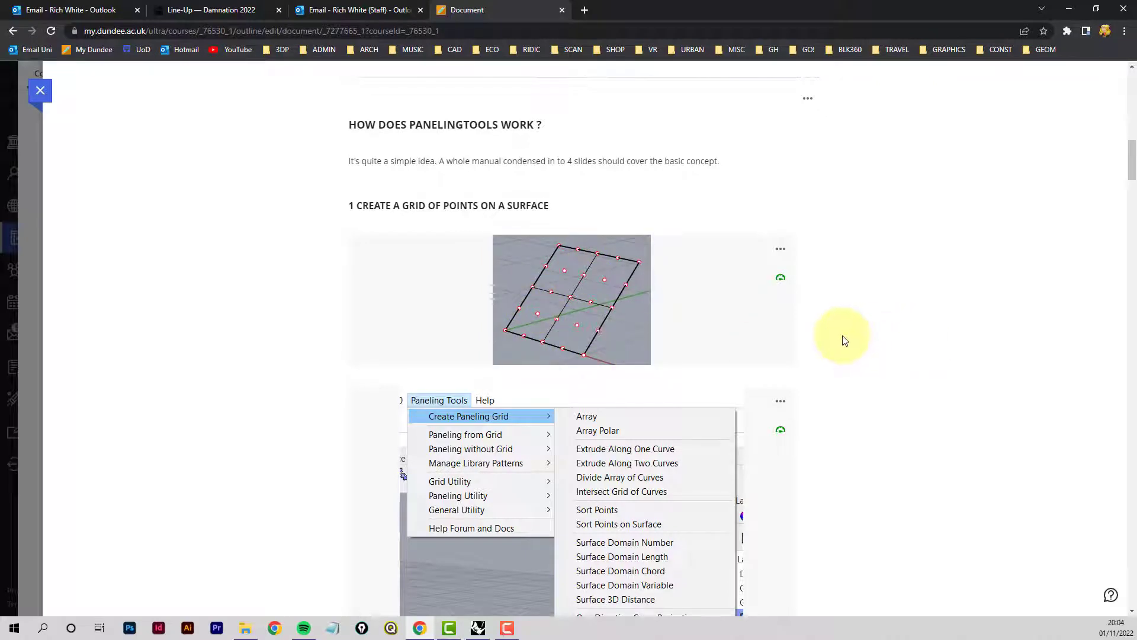
{"action": "scroll", "coordinate": [845, 340], "scroll_direction": "down", "scroll_amount": 1}
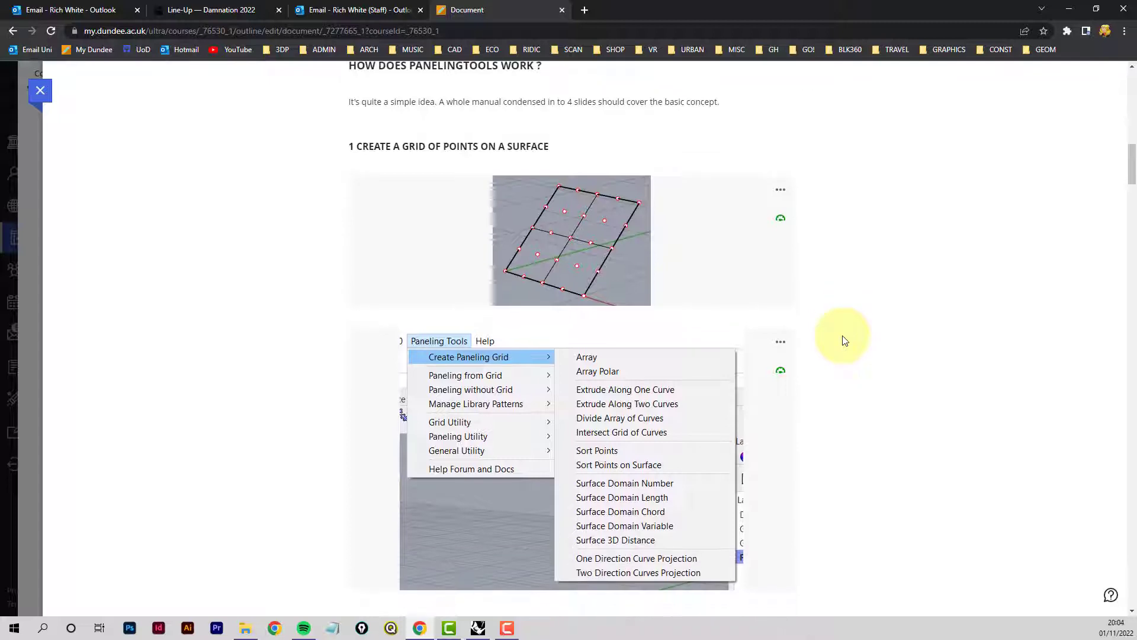
{"action": "scroll", "coordinate": [845, 343], "scroll_direction": "down", "scroll_amount": 2}
{"action": "scroll", "coordinate": [845, 343], "scroll_direction": "down", "scroll_amount": 6}
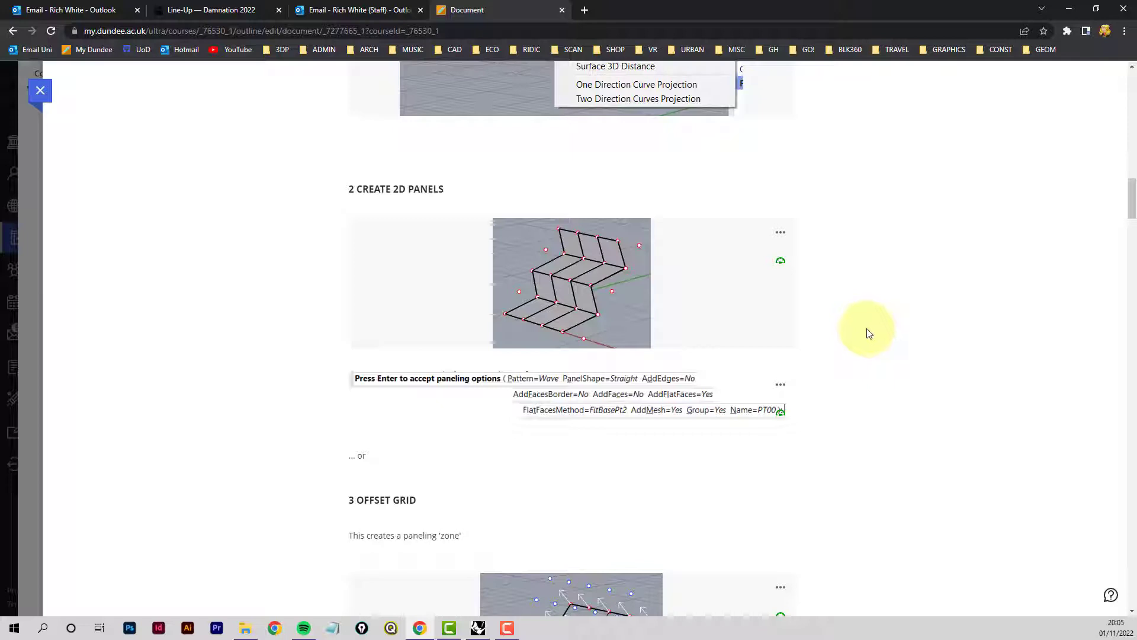
{"action": "scroll", "coordinate": [869, 333], "scroll_direction": "down", "scroll_amount": 3}
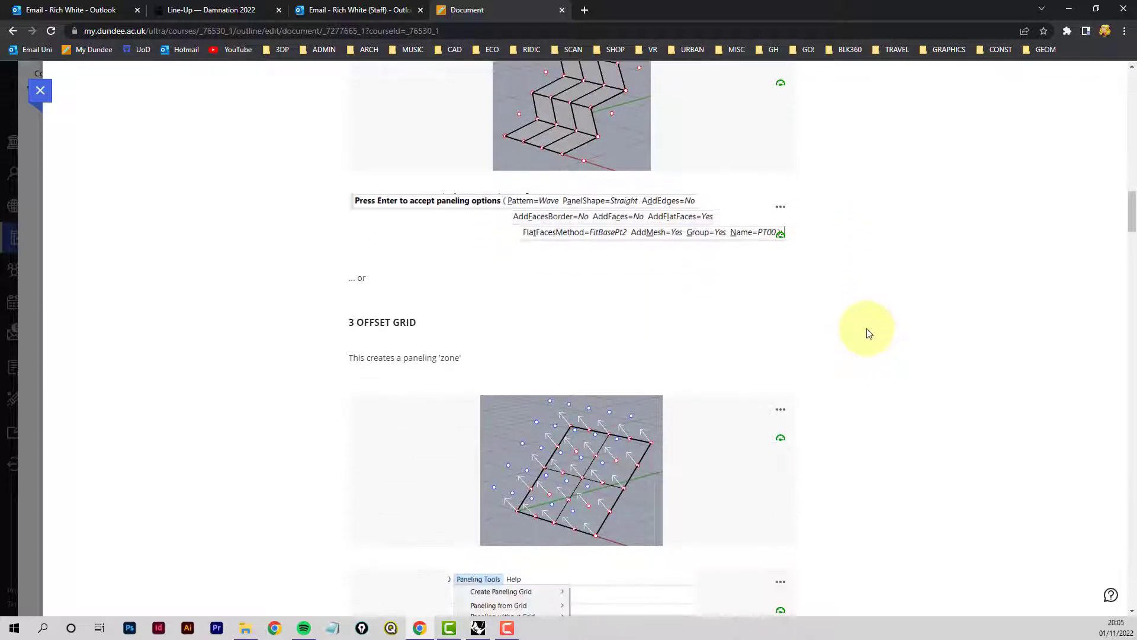
{"action": "scroll", "coordinate": [869, 333], "scroll_direction": "down", "scroll_amount": 3}
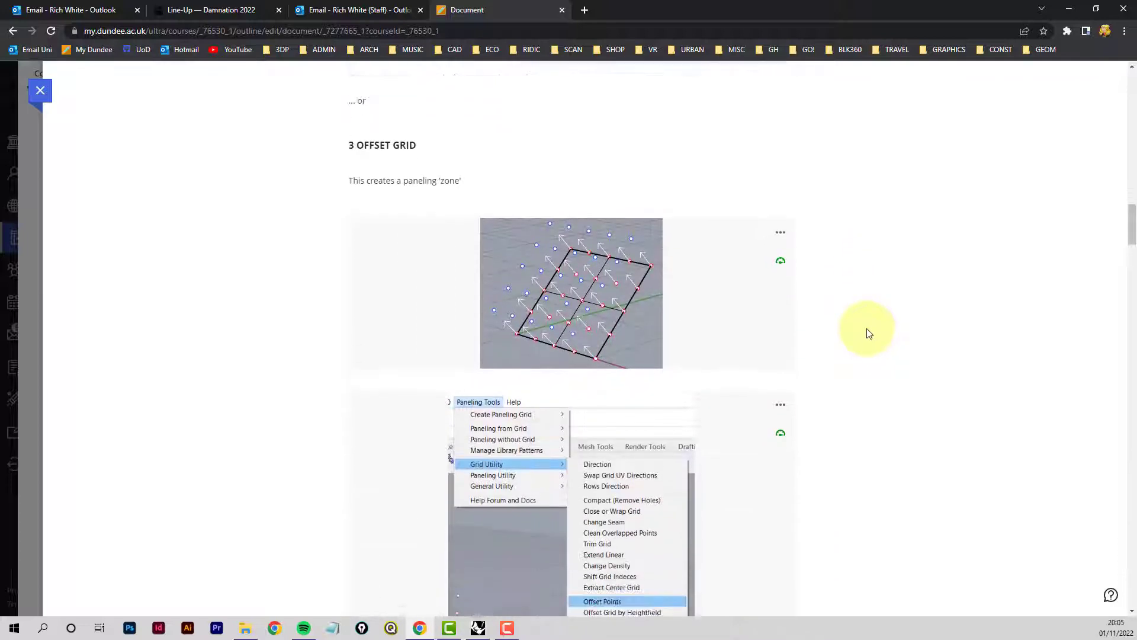
{"action": "scroll", "coordinate": [869, 334], "scroll_direction": "down", "scroll_amount": 1}
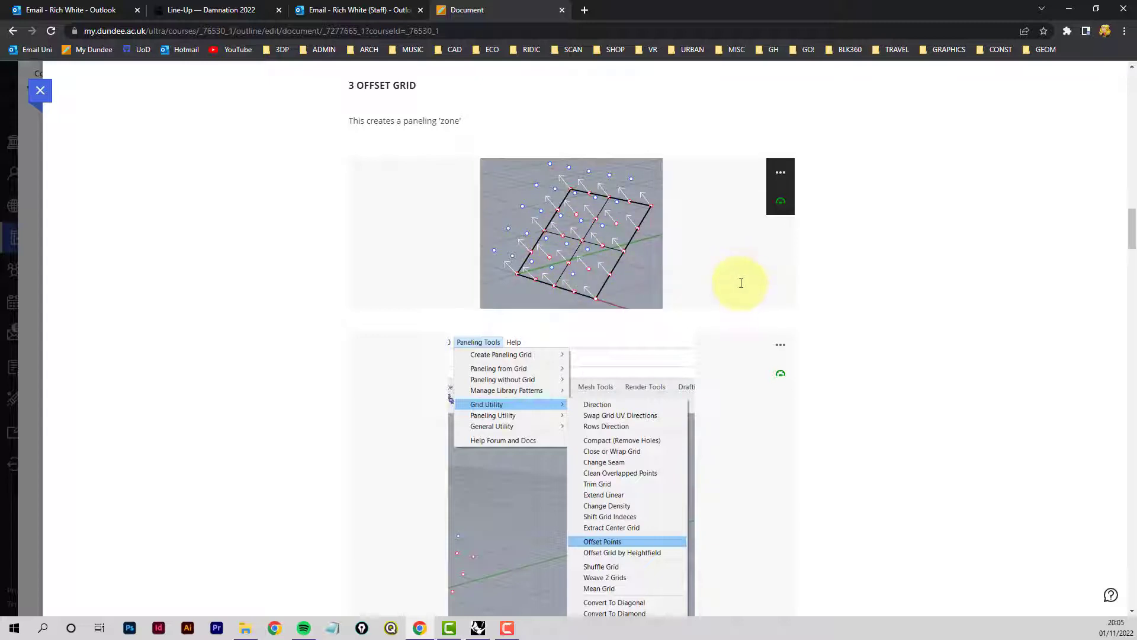
{"action": "scroll", "coordinate": [817, 330], "scroll_direction": "down", "scroll_amount": 1}
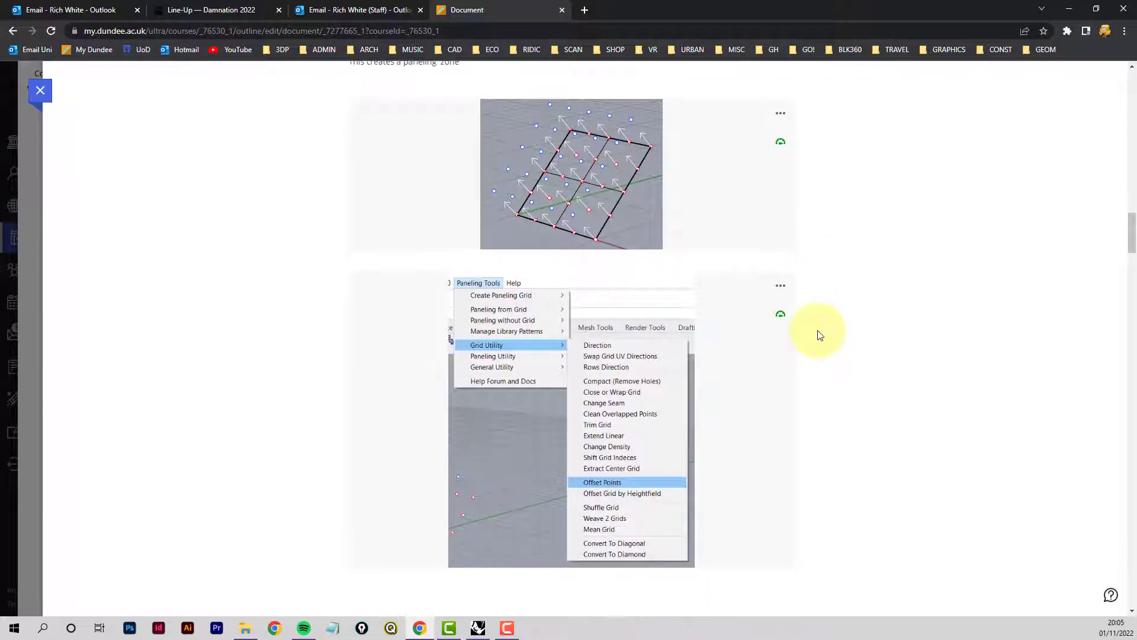
{"action": "scroll", "coordinate": [818, 333], "scroll_direction": "down", "scroll_amount": 7}
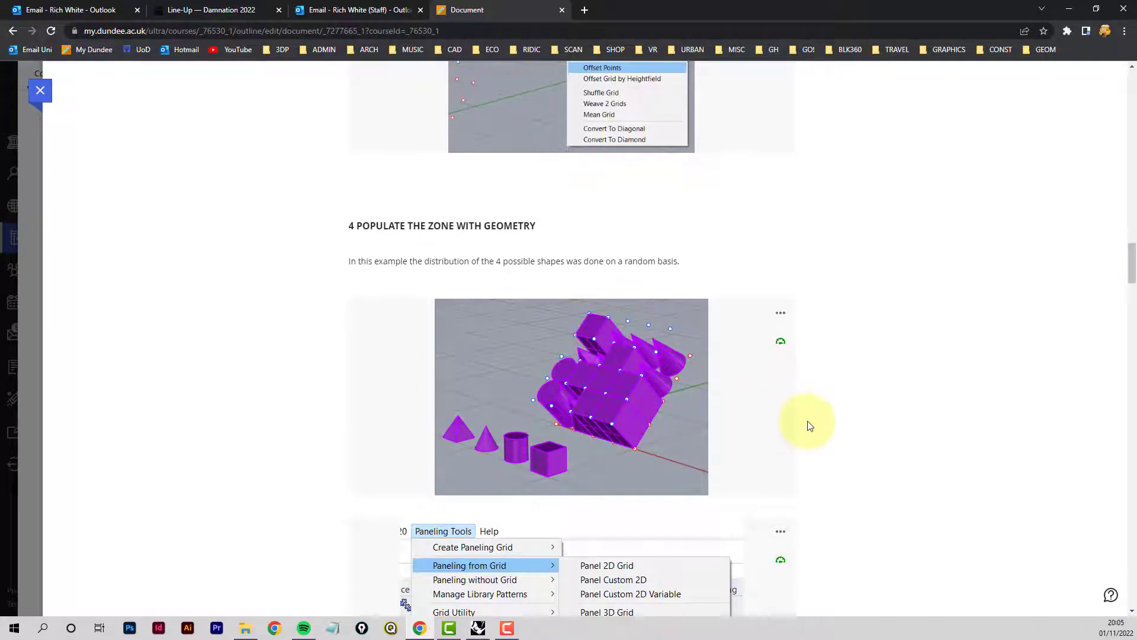
{"action": "scroll", "coordinate": [809, 424], "scroll_direction": "down", "scroll_amount": 2}
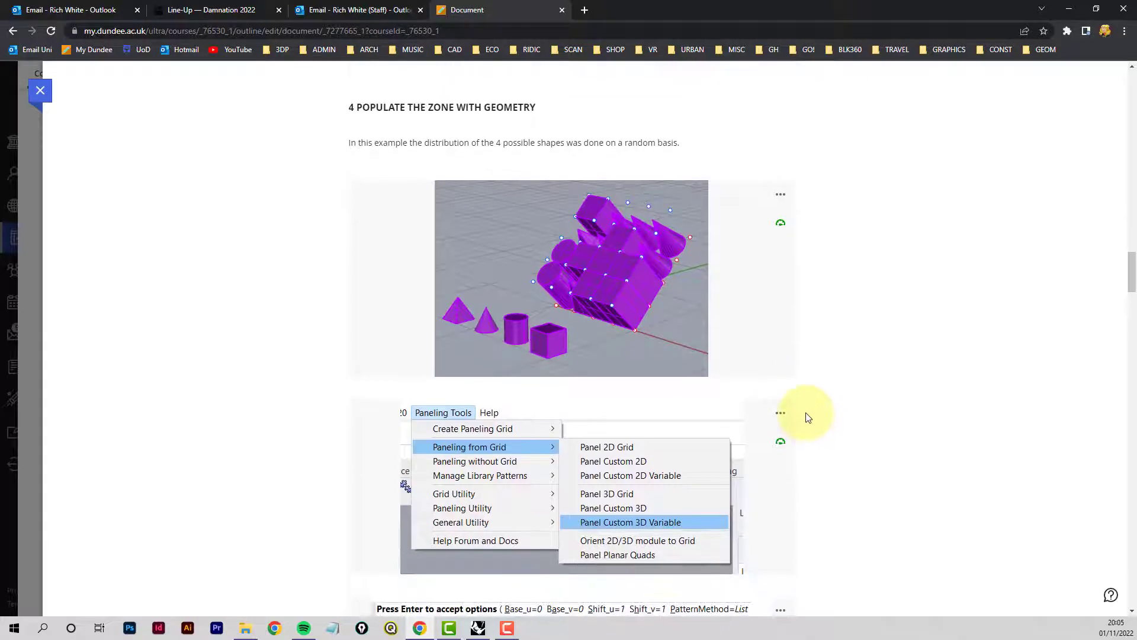
Examine the page's Gaussian curvature, mean curvature, point attractor and curve attractor distribution examples.
{"action": "scroll", "coordinate": [808, 417], "scroll_direction": "down", "scroll_amount": 9}
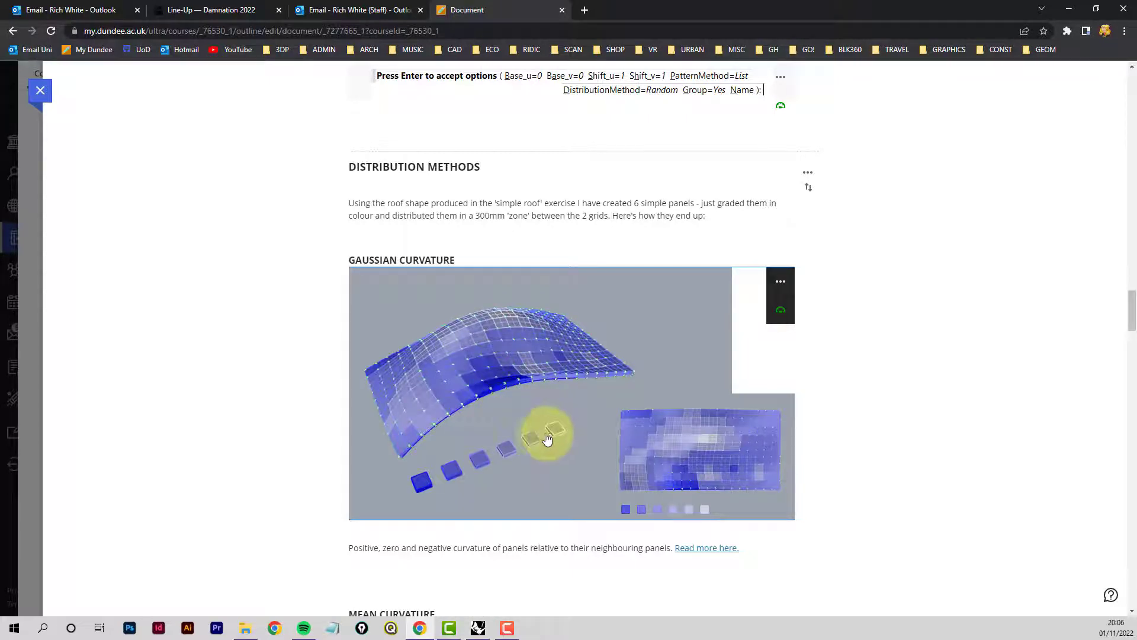
{"action": "scroll", "coordinate": [569, 437], "scroll_direction": "down", "scroll_amount": 1}
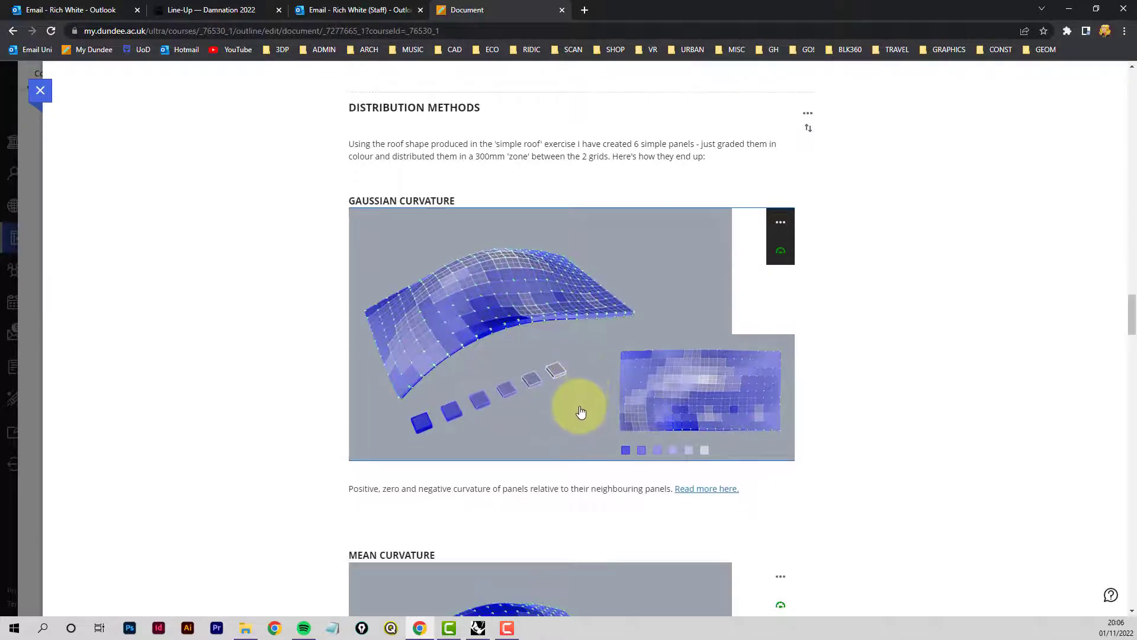
{"action": "scroll", "coordinate": [580, 412], "scroll_direction": "down", "scroll_amount": 5}
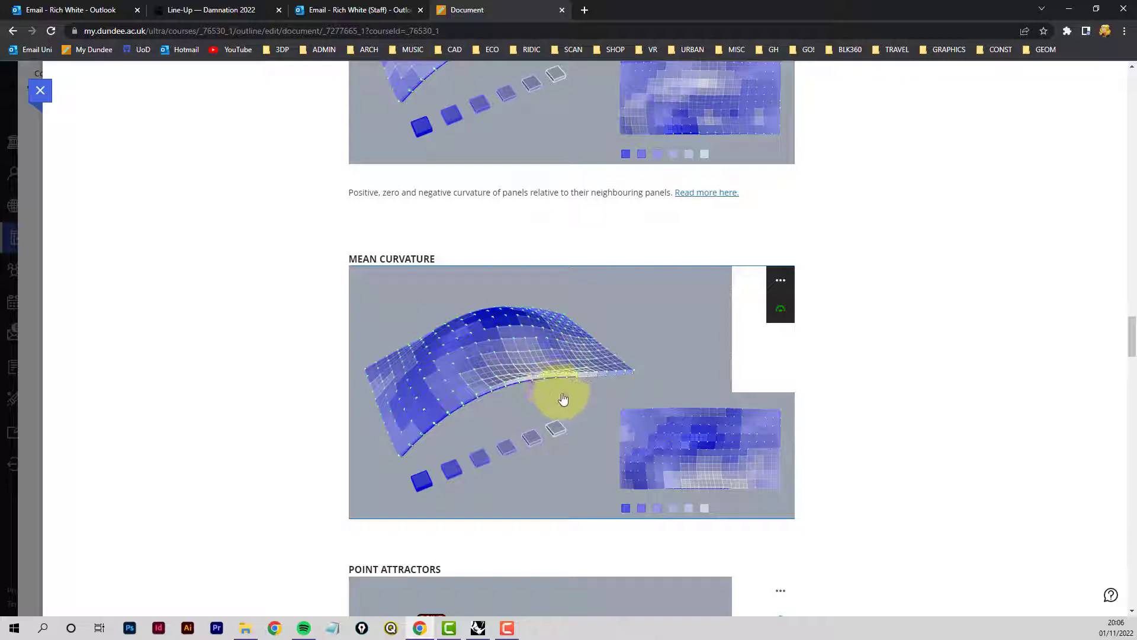
{"action": "scroll", "coordinate": [578, 405], "scroll_direction": "down", "scroll_amount": 6}
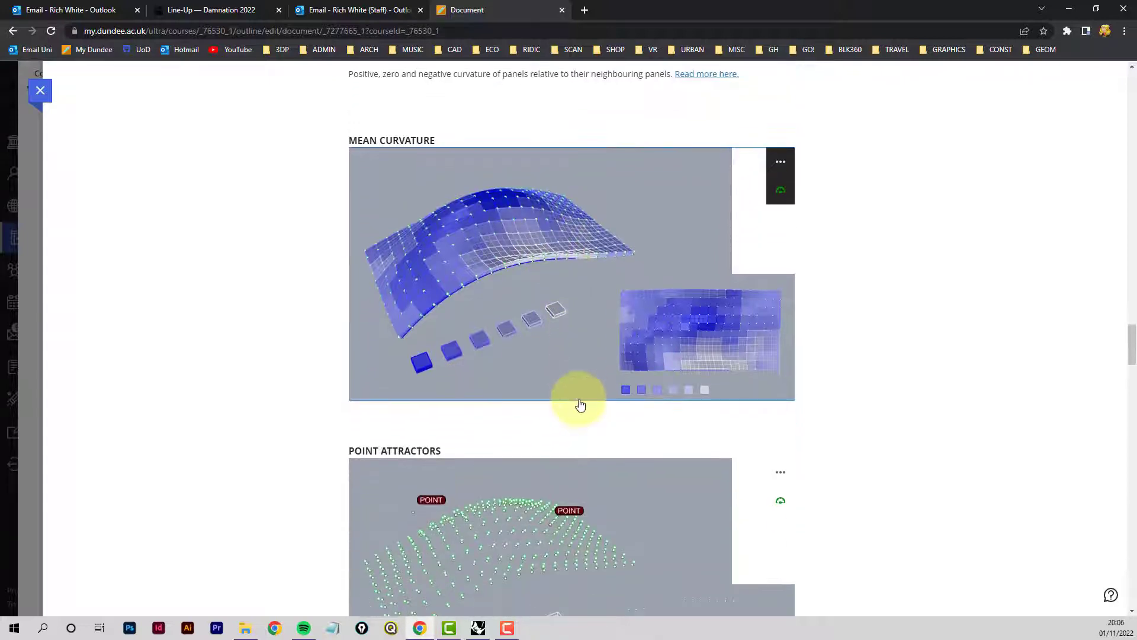
{"action": "scroll", "coordinate": [586, 401], "scroll_direction": "down", "scroll_amount": 1}
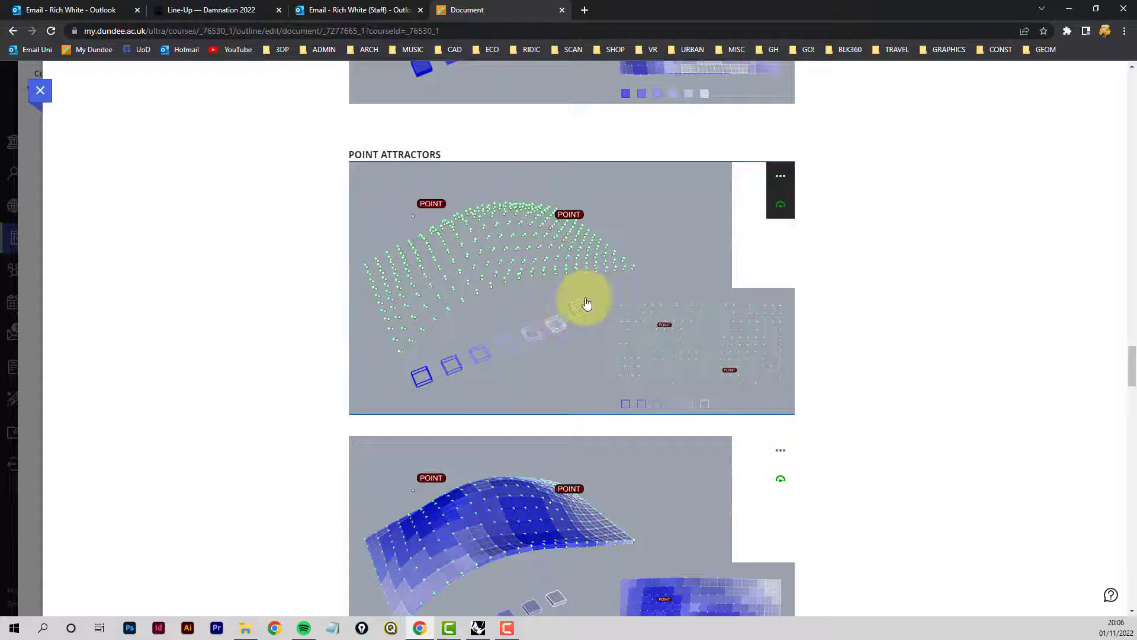
{"action": "scroll", "coordinate": [586, 304], "scroll_direction": "down", "scroll_amount": 1}
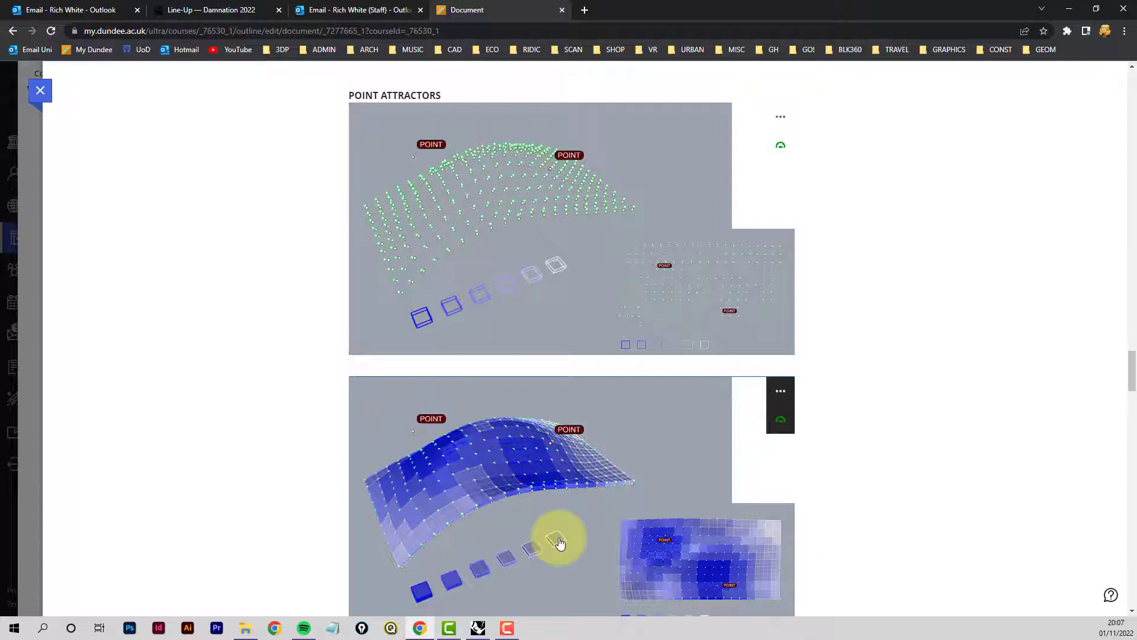
{"action": "scroll", "coordinate": [825, 503], "scroll_direction": "down", "scroll_amount": 2}
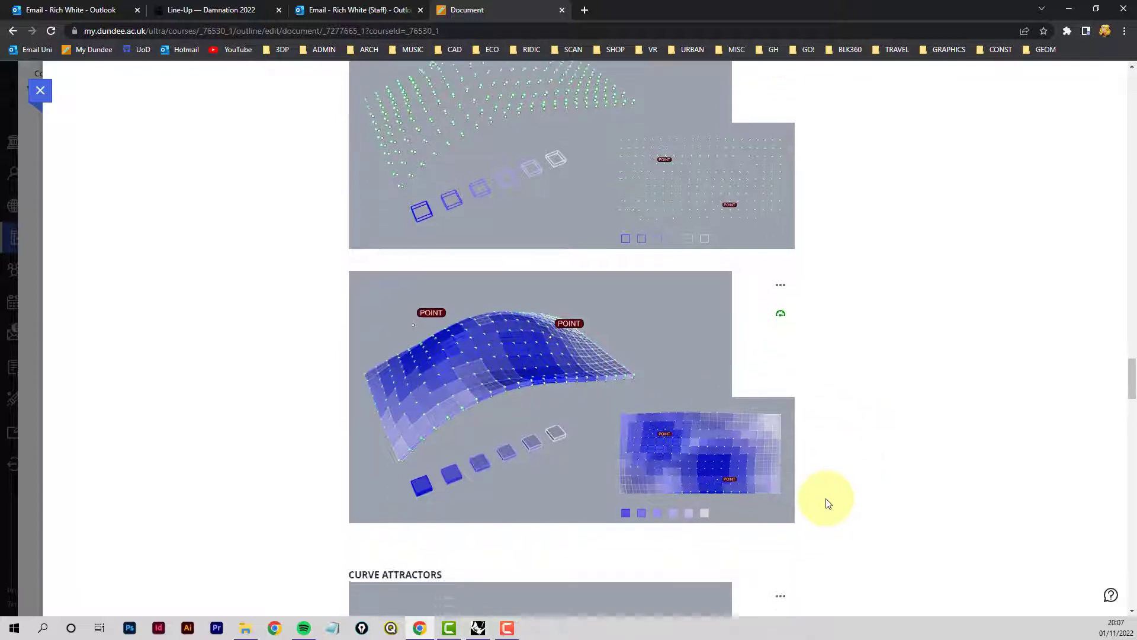
{"action": "scroll", "coordinate": [829, 504], "scroll_direction": "down", "scroll_amount": 4}
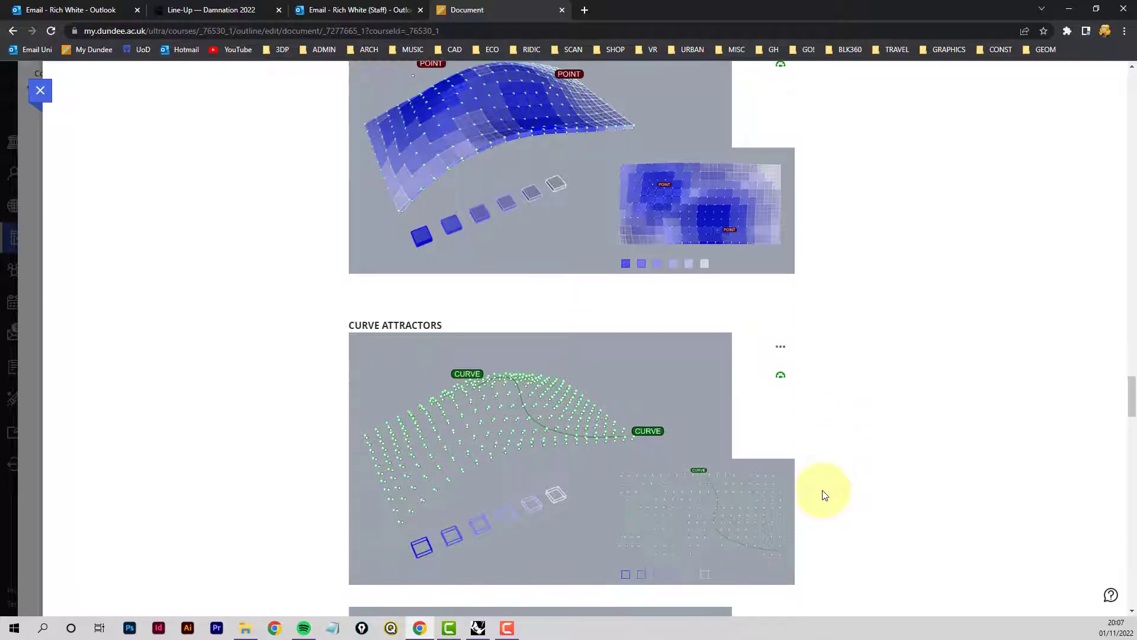
{"action": "scroll", "coordinate": [826, 495], "scroll_direction": "down", "scroll_amount": 4}
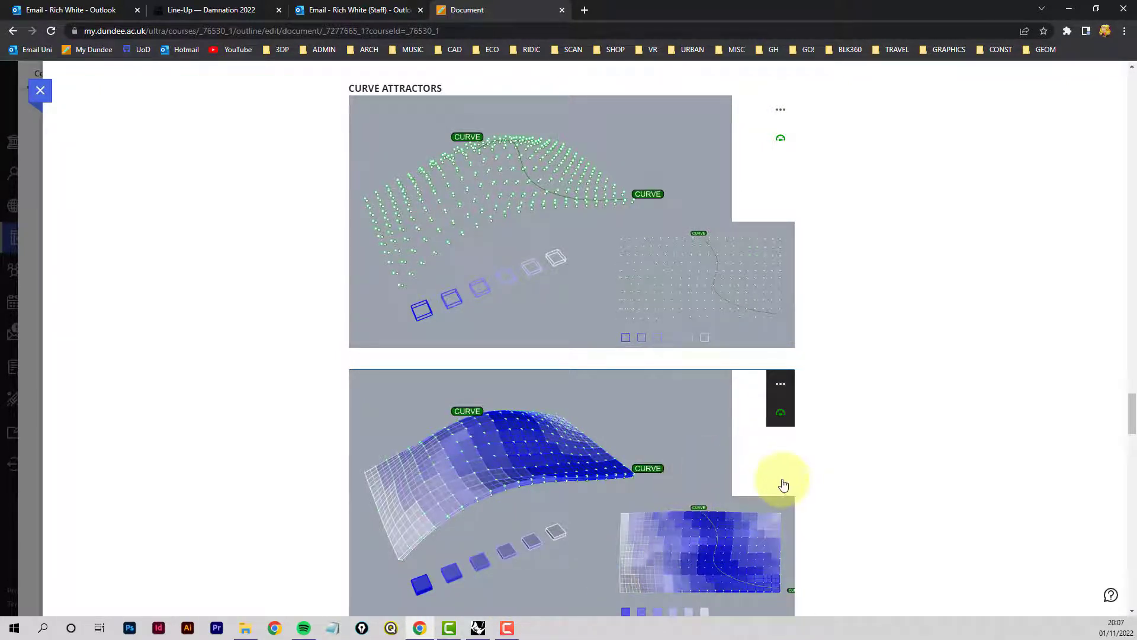
Examine the vector, random, bitmap and draft angle distribution examples, plus the notes on point spacing over lofted surfaces.
{"action": "scroll", "coordinate": [782, 482], "scroll_direction": "down", "scroll_amount": 7}
{"action": "scroll", "coordinate": [753, 473], "scroll_direction": "down", "scroll_amount": 3}
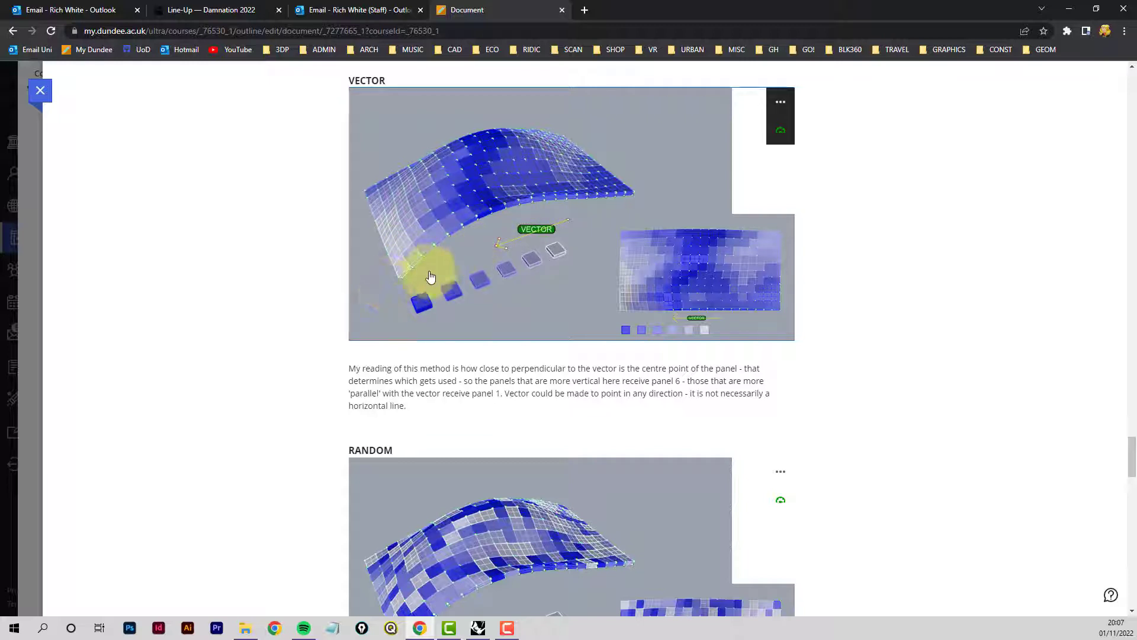
{"action": "scroll", "coordinate": [704, 424], "scroll_direction": "down", "scroll_amount": 4}
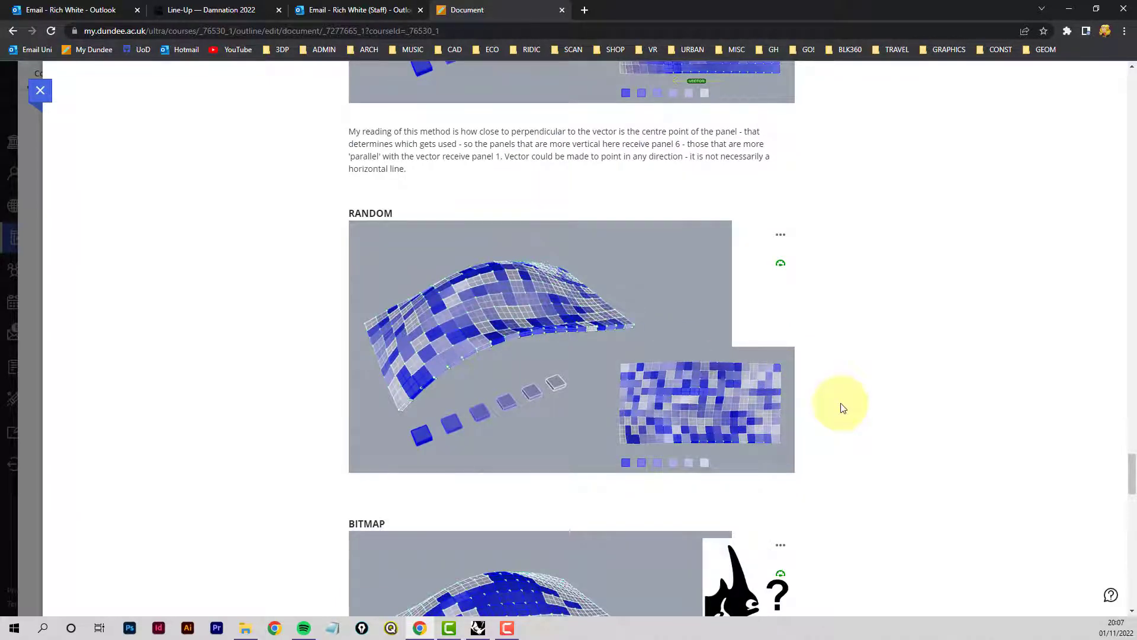
{"action": "scroll", "coordinate": [843, 408], "scroll_direction": "down", "scroll_amount": 4}
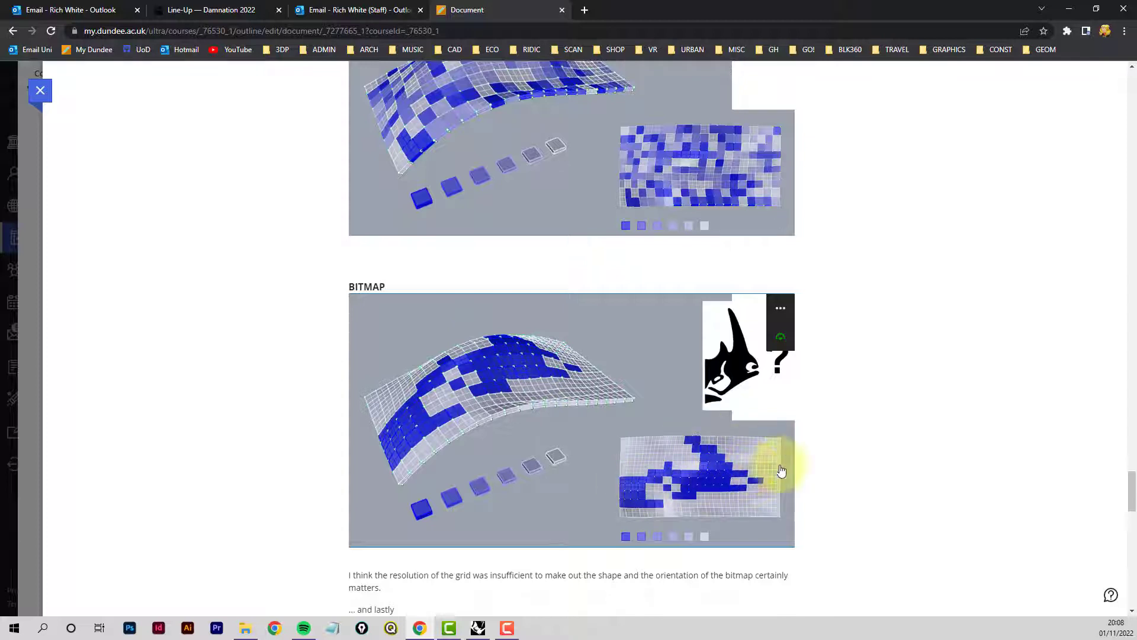
{"action": "scroll", "coordinate": [839, 465], "scroll_direction": "down", "scroll_amount": 6}
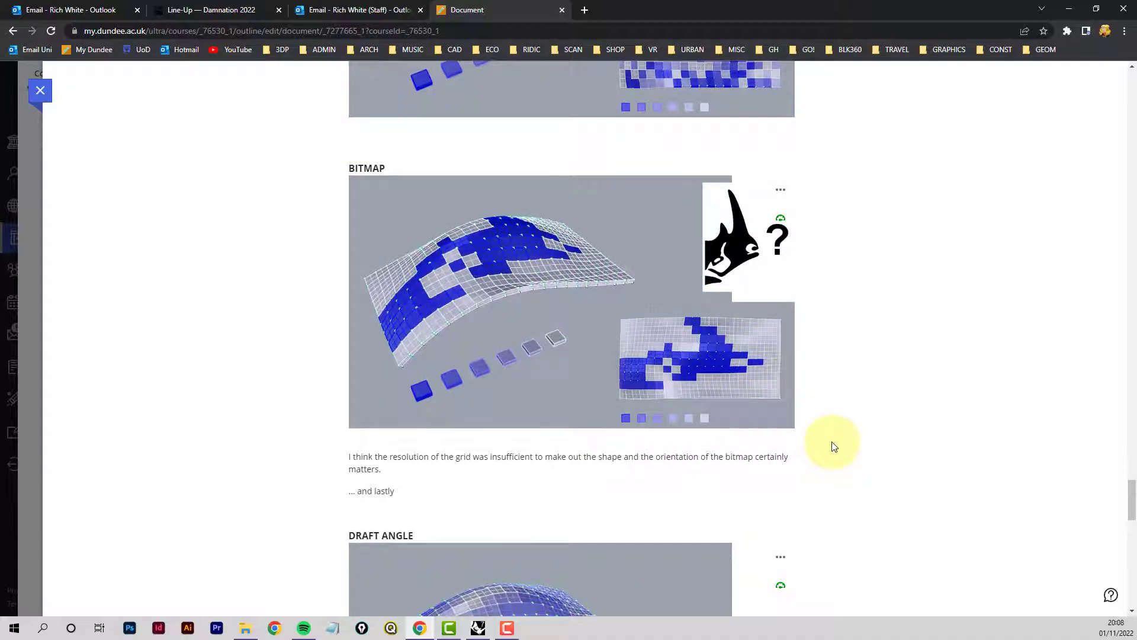
{"action": "scroll", "coordinate": [834, 445], "scroll_direction": "down", "scroll_amount": 1}
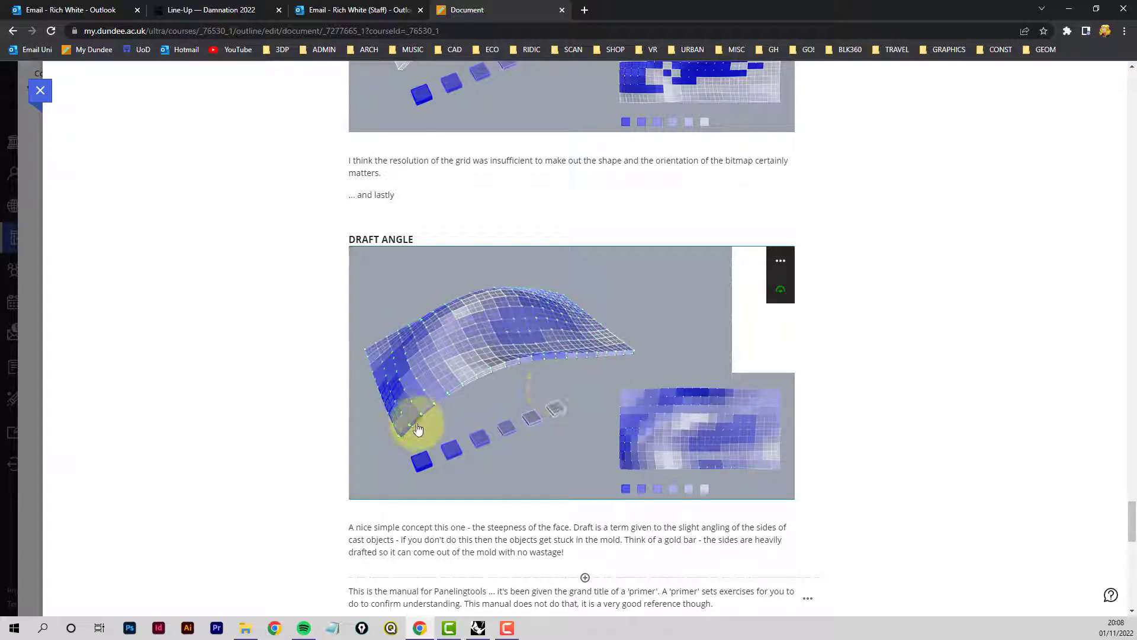
{"action": "scroll", "coordinate": [681, 426], "scroll_direction": "down", "scroll_amount": 7}
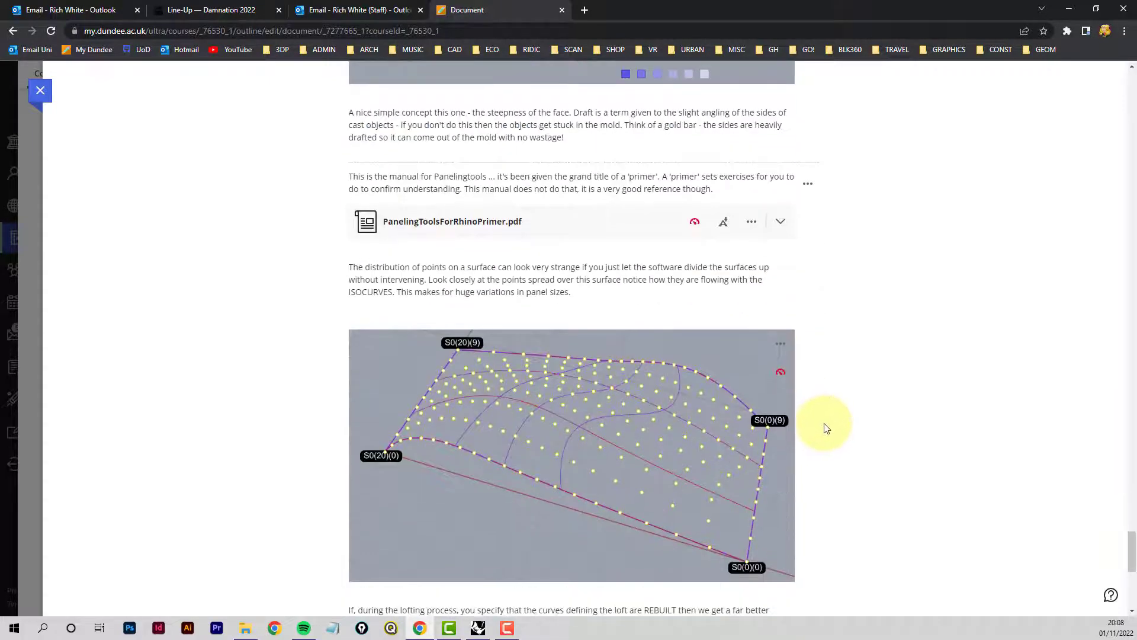
{"action": "scroll", "coordinate": [829, 424], "scroll_direction": "down", "scroll_amount": 4}
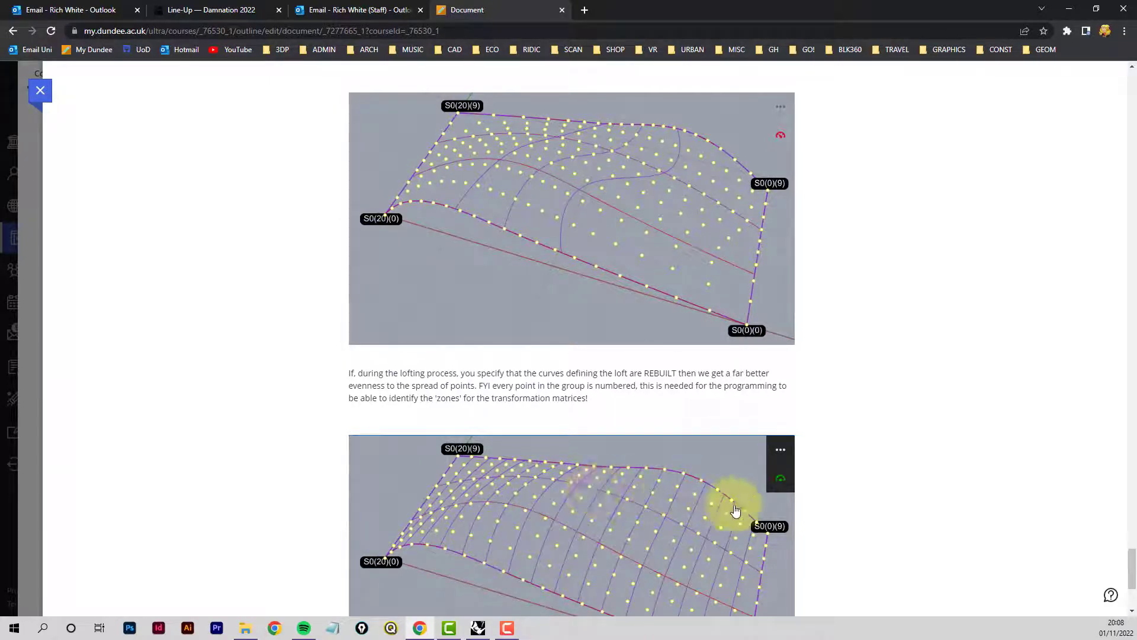
{"action": "scroll", "coordinate": [836, 523], "scroll_direction": "down", "scroll_amount": 3}
{"action": "scroll", "coordinate": [837, 522], "scroll_direction": "down", "scroll_amount": 1}
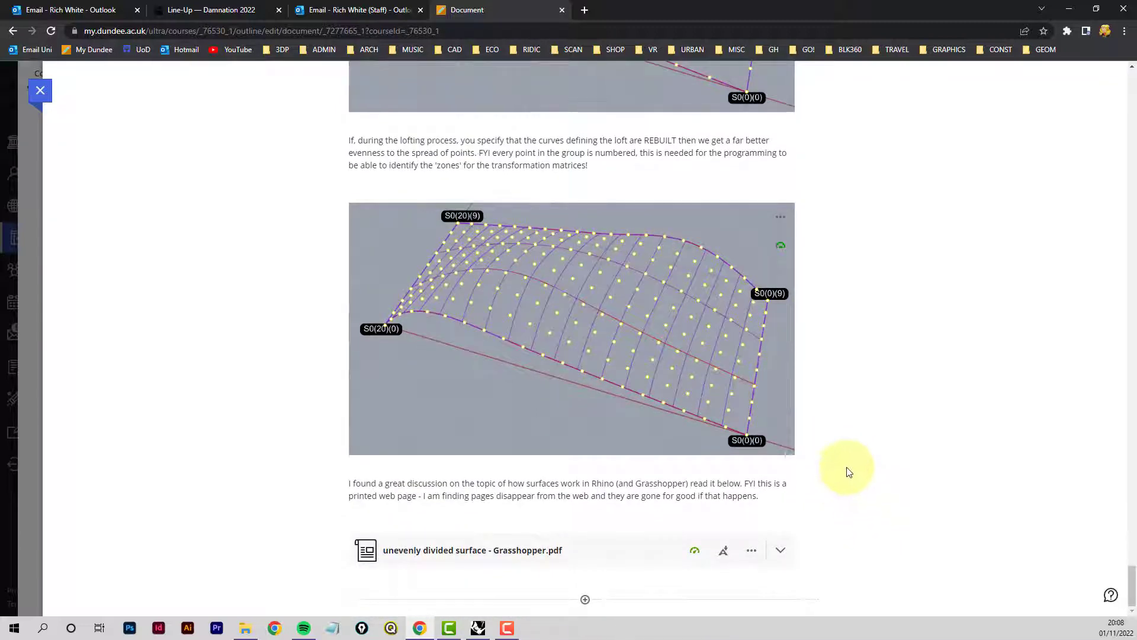
Switch back to Rhino and open PT CUSTOM VARIABLE START.3dm from the Y2 31-10-2022 folder.
{"action": "mouse_move", "coordinate": [480, 632]}
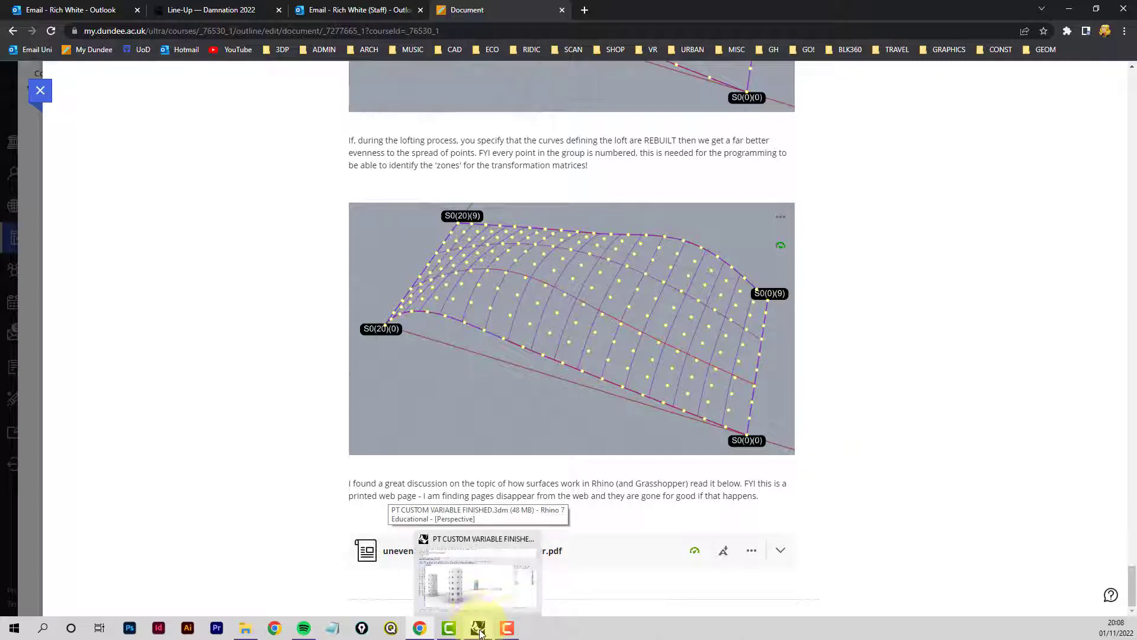
{"action": "left_click", "coordinate": [480, 632]}
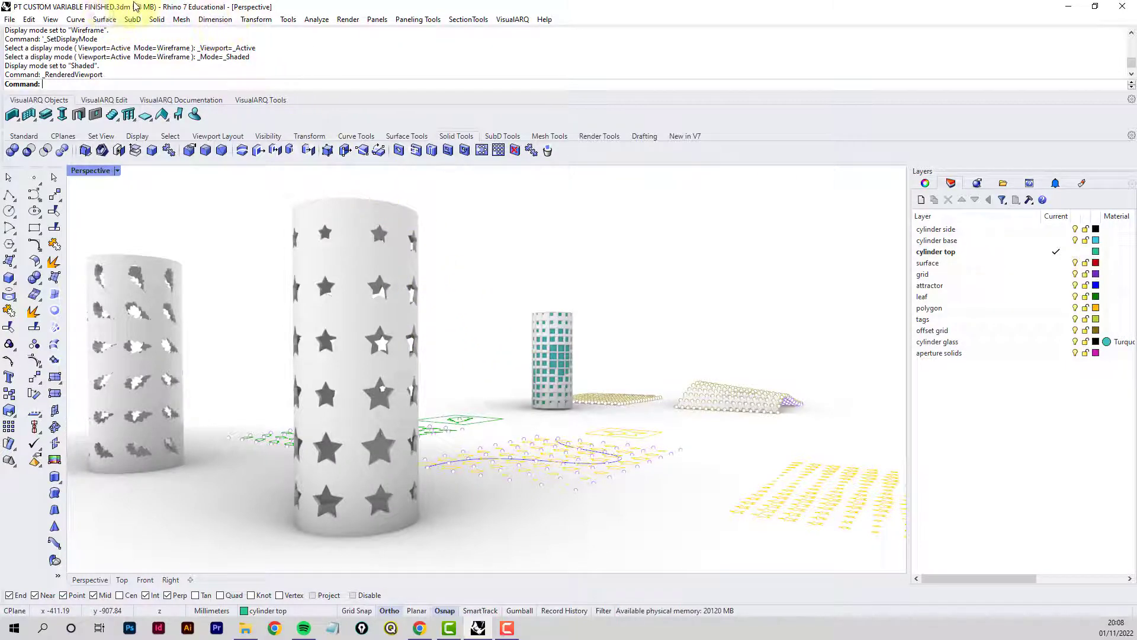
{"action": "left_click", "coordinate": [9, 20]}
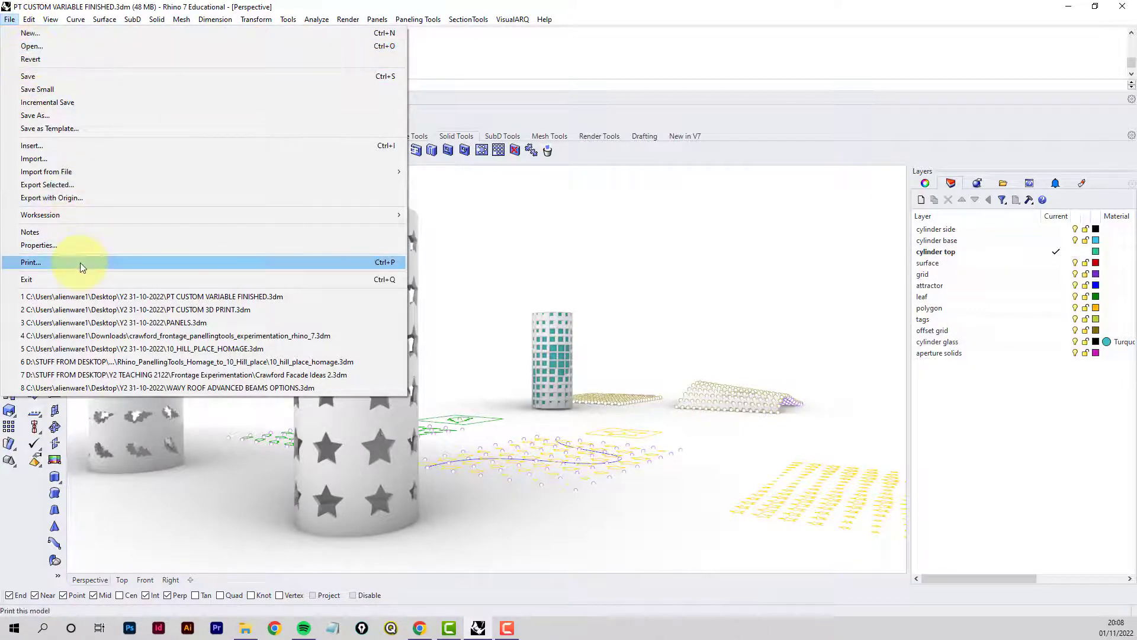
{"action": "left_click", "coordinate": [27, 47]}
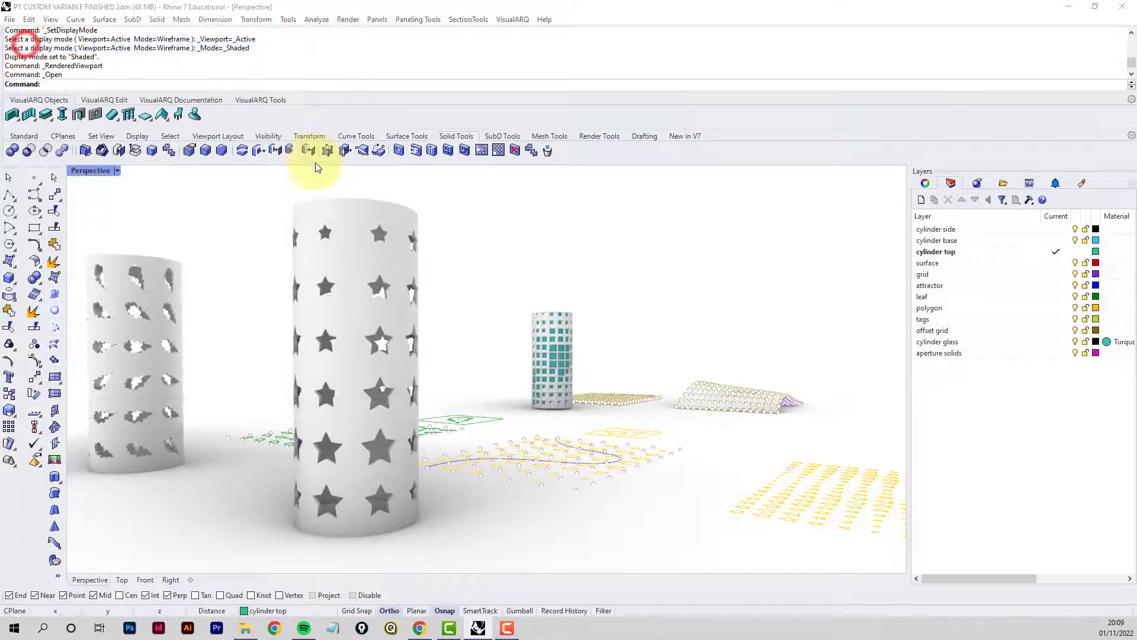
{"action": "left_click", "coordinate": [587, 186]}
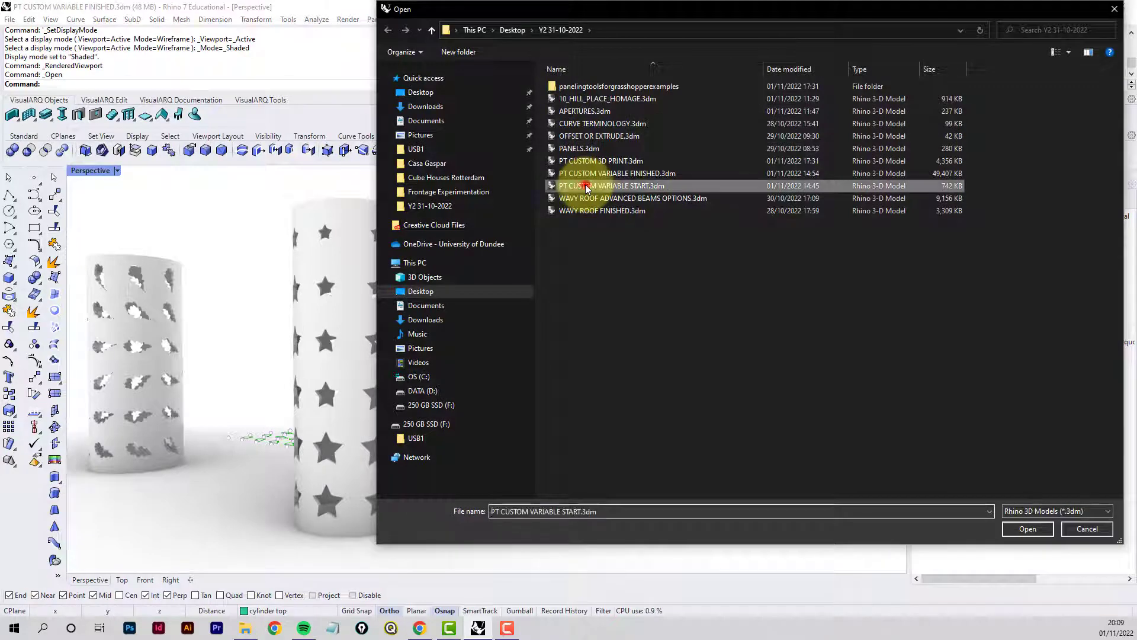
{"action": "left_click", "coordinate": [1027, 529]}
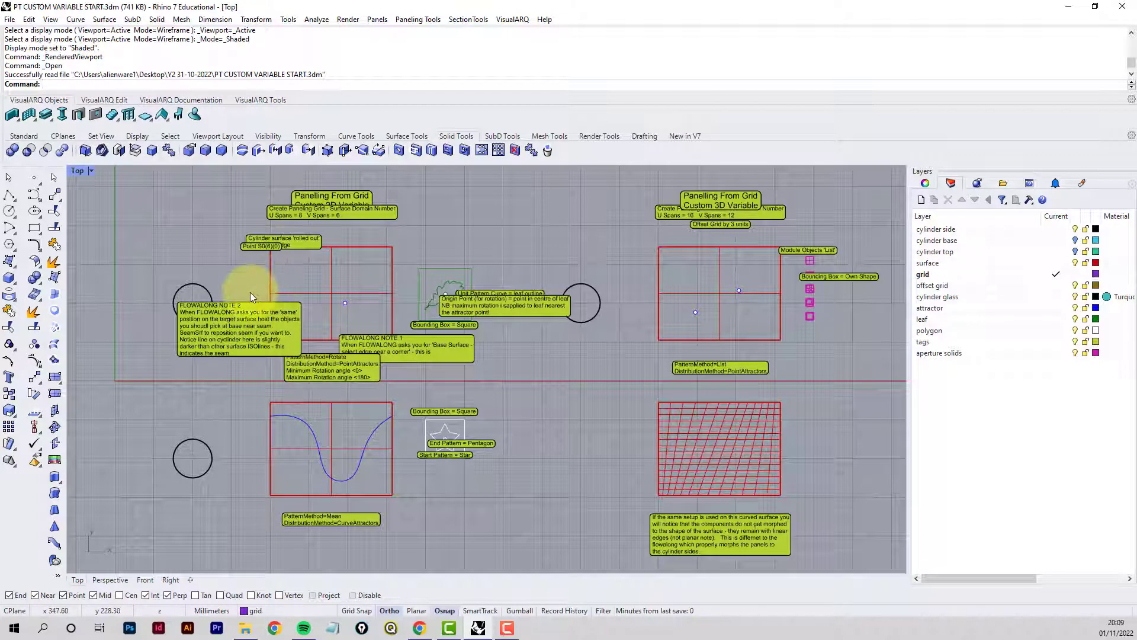
Display the U and V directions of the rolled-out cylinder surface in the Custom 2D Variable example with Dir.
{"action": "scroll", "coordinate": [238, 270], "scroll_direction": "up", "scroll_amount": 2}
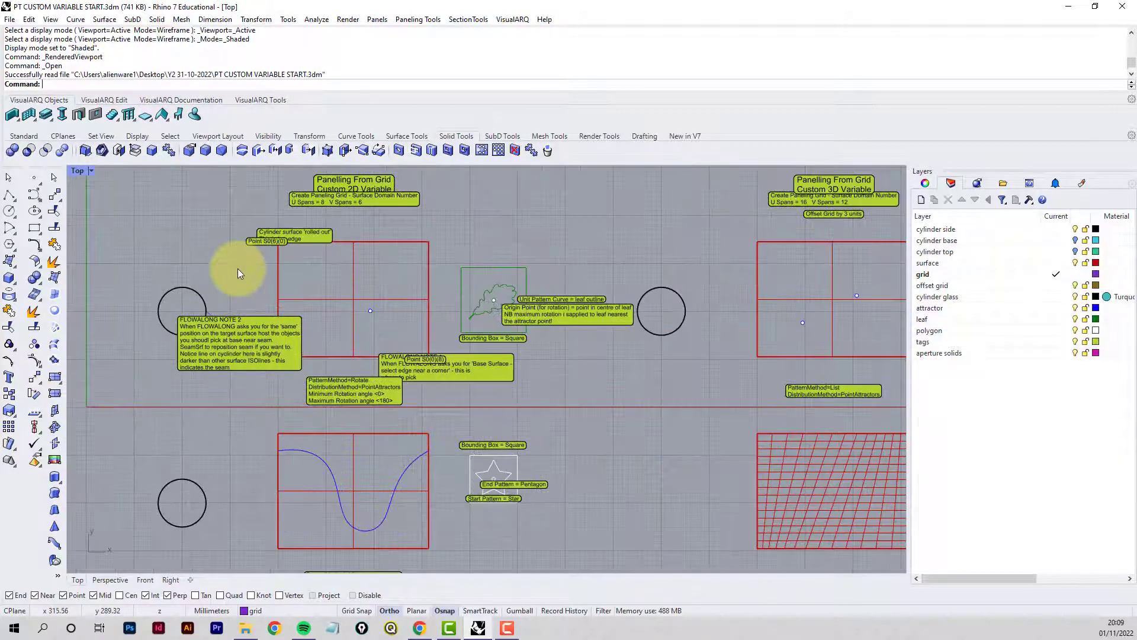
{"action": "scroll", "coordinate": [258, 283], "scroll_direction": "down", "scroll_amount": 2}
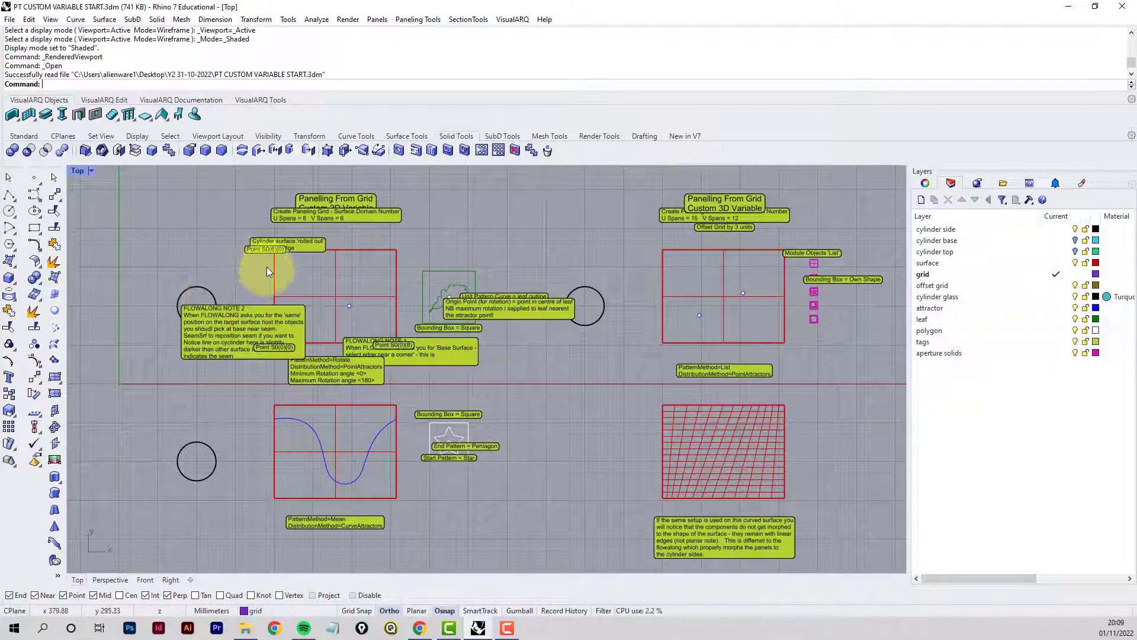
{"action": "scroll", "coordinate": [267, 265], "scroll_direction": "up", "scroll_amount": 3}
{"action": "scroll", "coordinate": [285, 278], "scroll_direction": "up", "scroll_amount": 2}
{"action": "right_click_drag", "start_coordinate": [298, 288], "coordinate": [330, 355]}
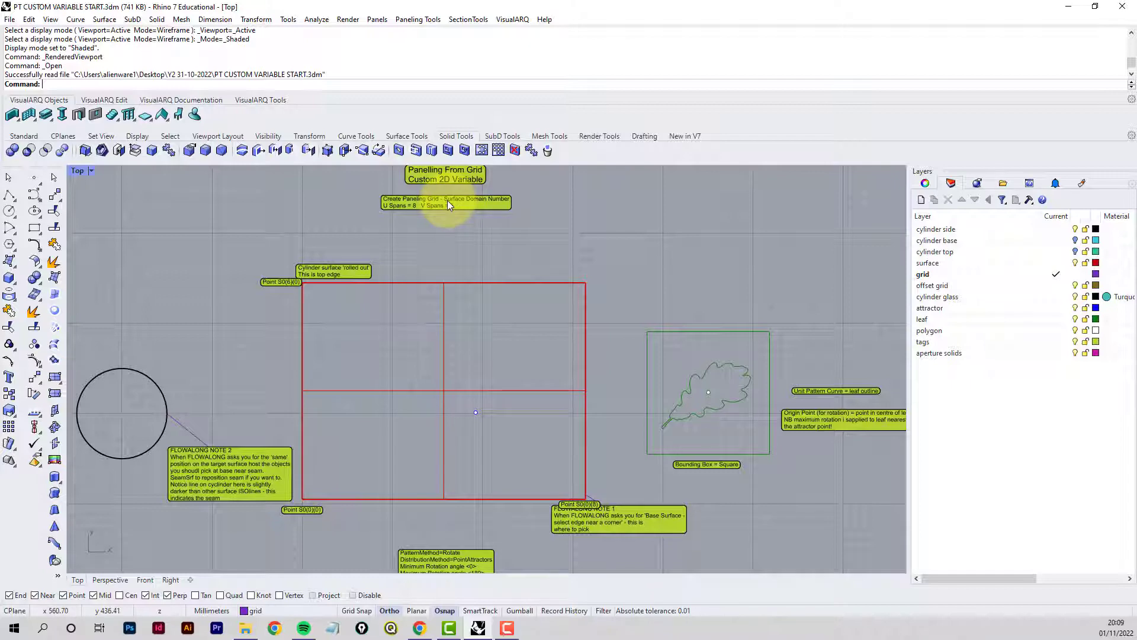
{"action": "scroll", "coordinate": [466, 195], "scroll_direction": "down", "scroll_amount": 2}
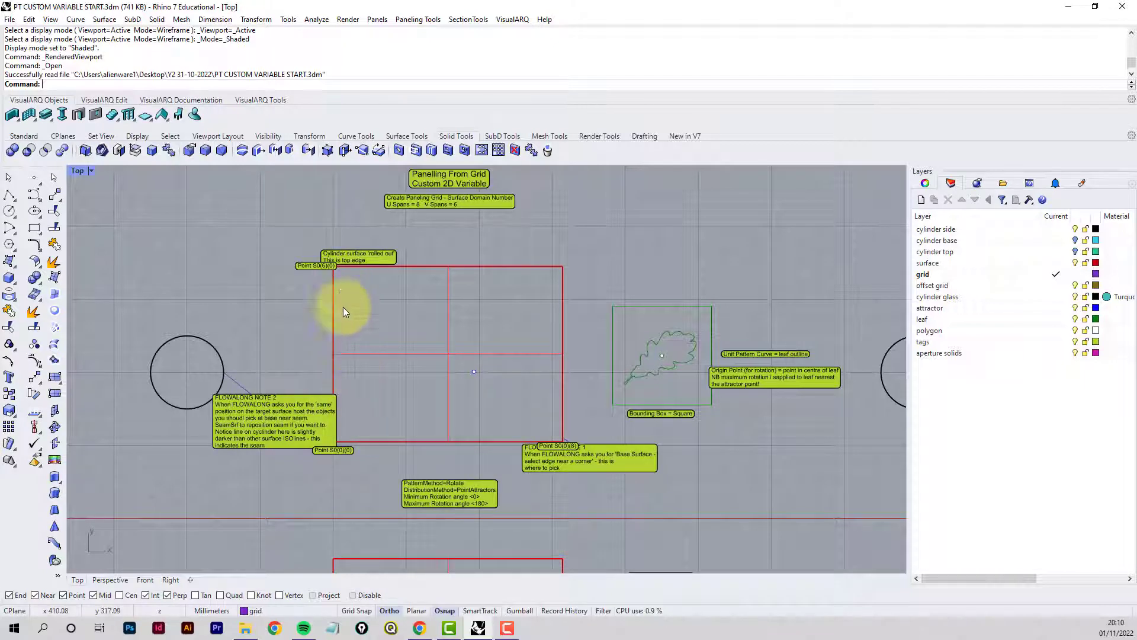
{"action": "left_click", "coordinate": [388, 328]}
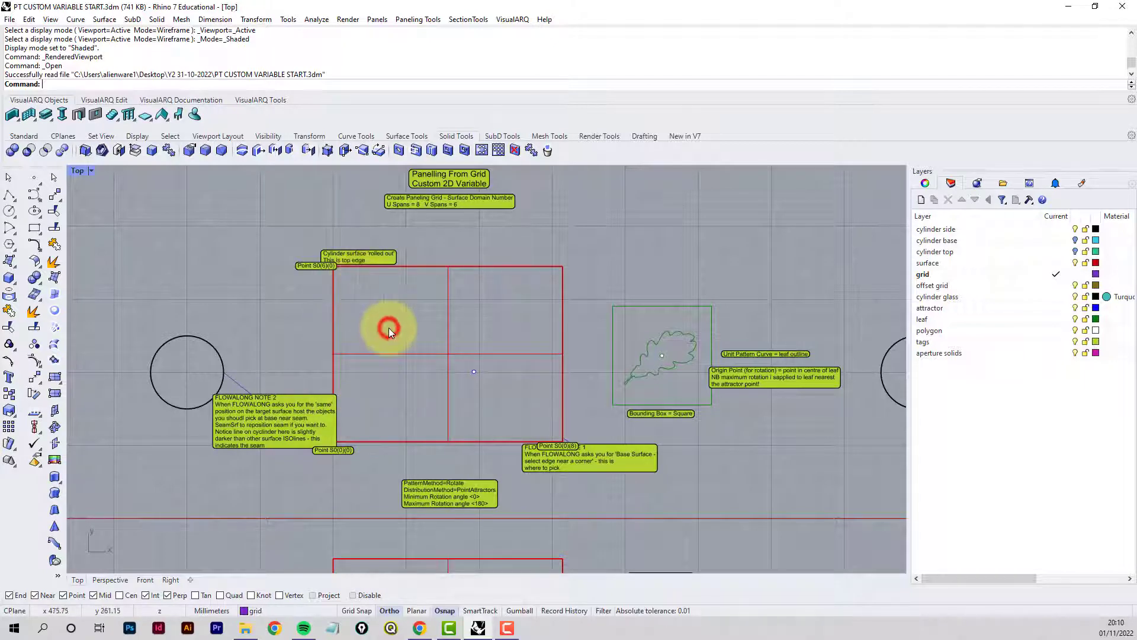
{"action": "type", "text": "Dir"}
{"action": "key", "text": "Return"}
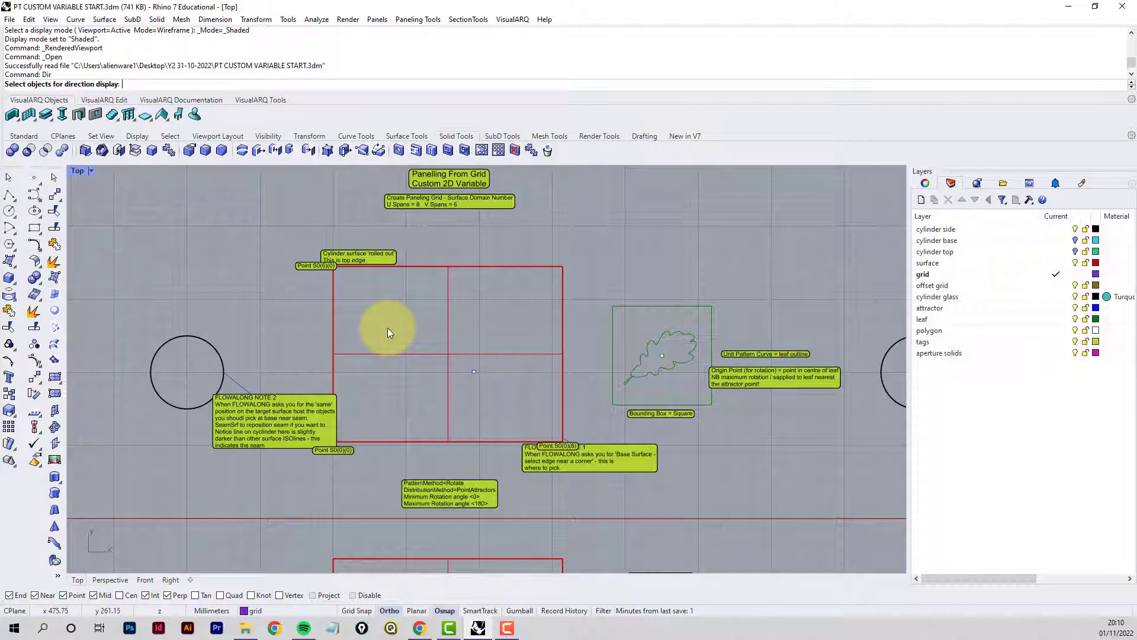
{"action": "left_click", "coordinate": [385, 442]}
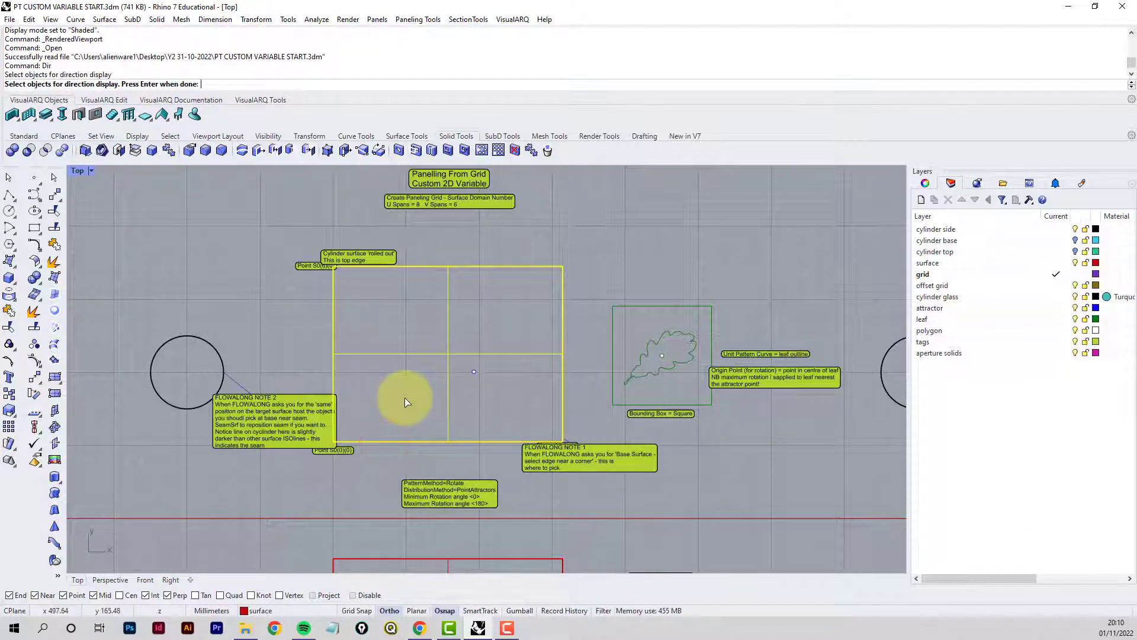
{"action": "key", "text": "Return"}
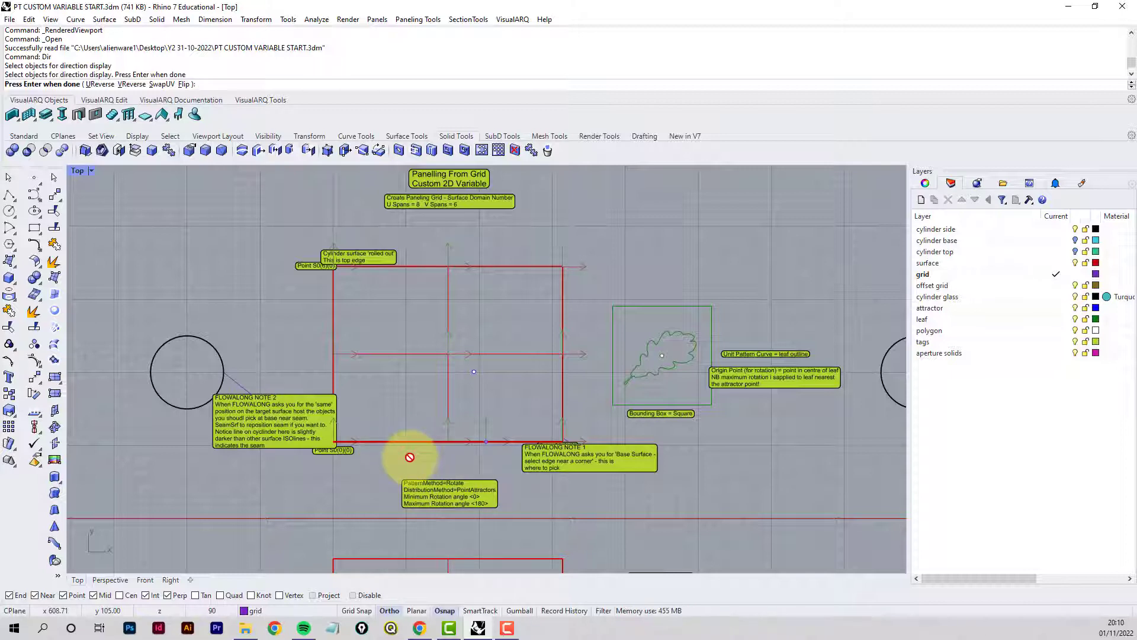
{"action": "key", "text": "Return"}
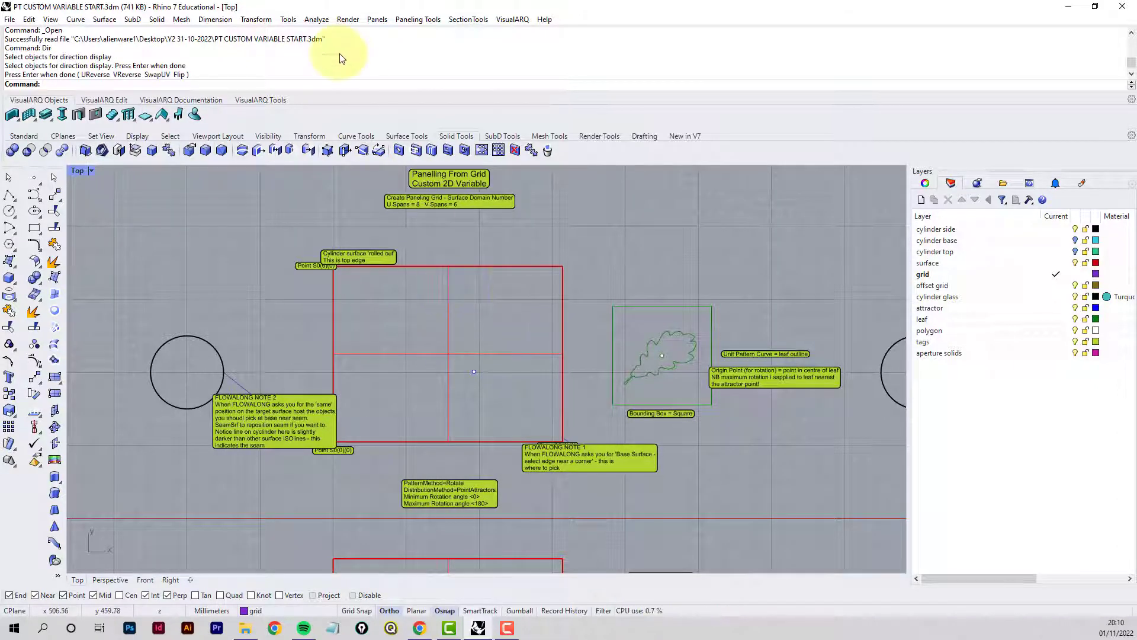
Create a Surface Domain Number paneling grid on the rolled-out surface with 8 U spans and 6 V spans, grouped.
{"action": "left_click", "coordinate": [417, 21]}
{"action": "mouse_move", "coordinate": [420, 36]}
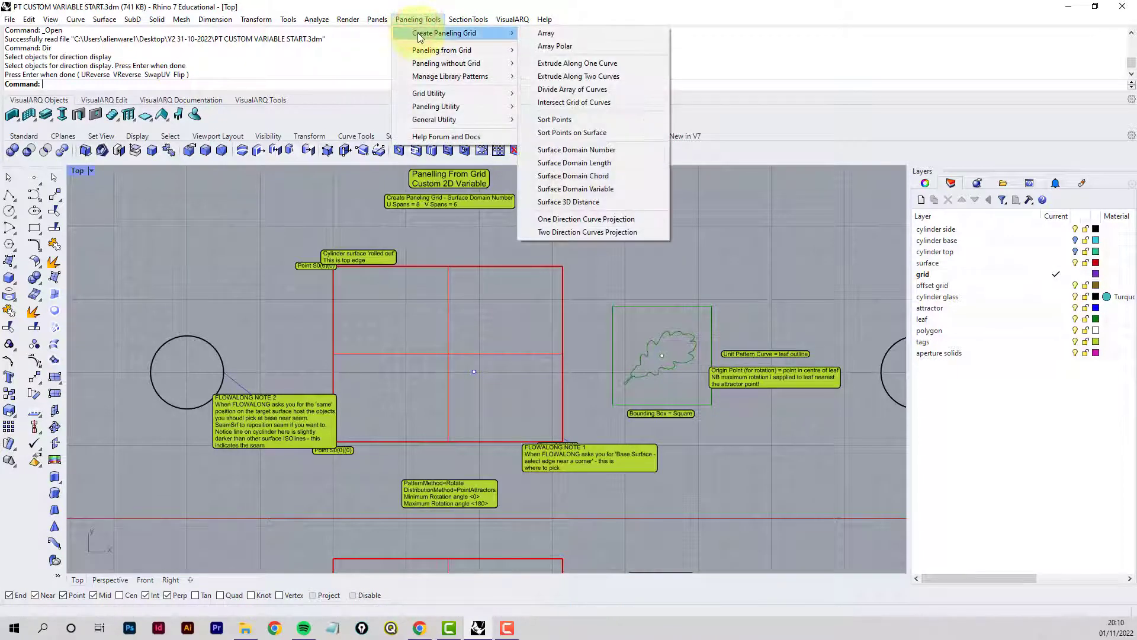
{"action": "left_click", "coordinate": [580, 148]}
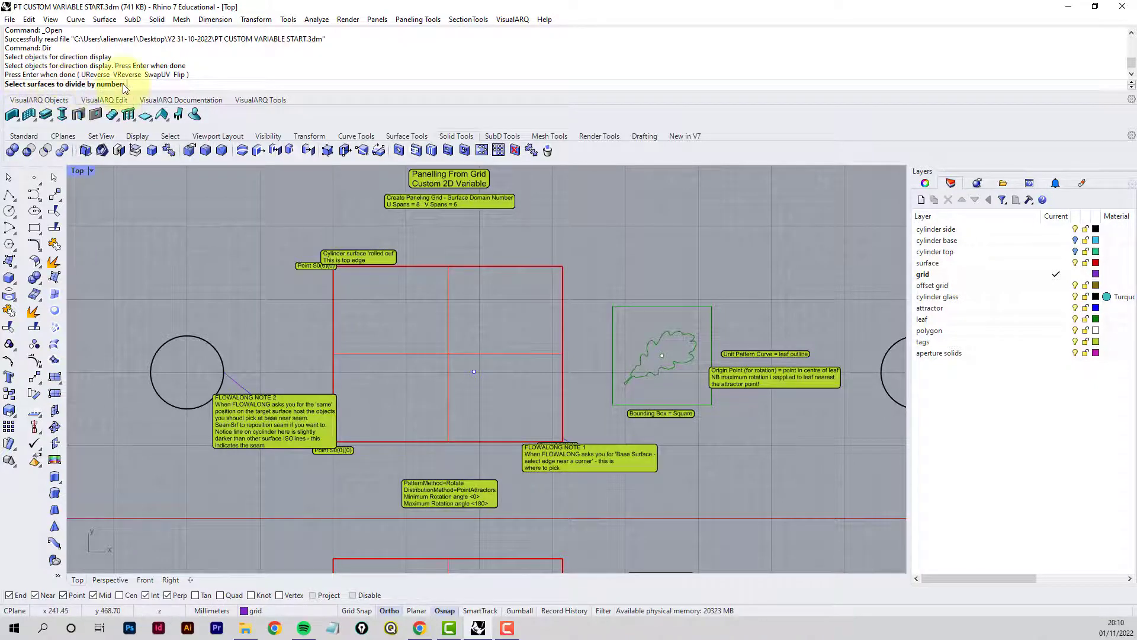
{"action": "left_click", "coordinate": [449, 333]}
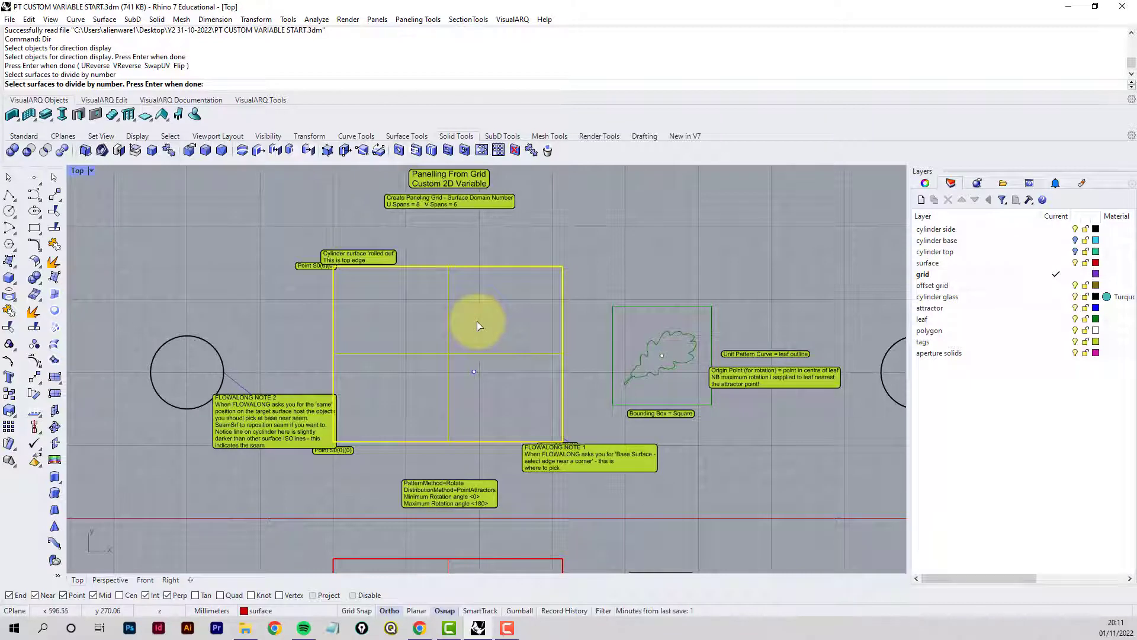
{"action": "key", "text": "Return"}
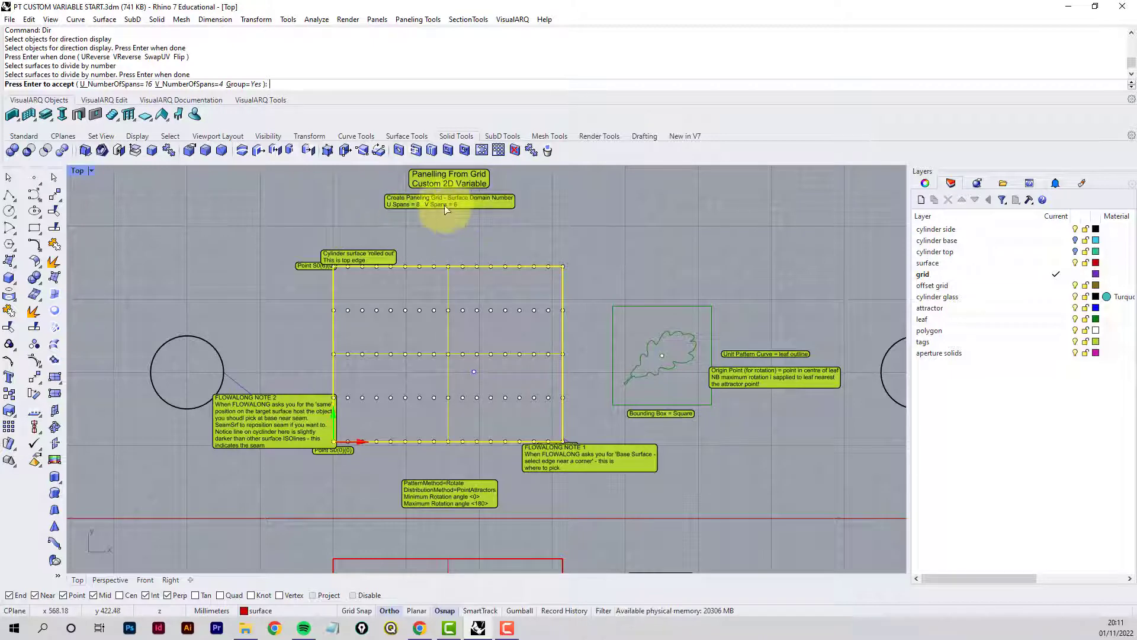
{"action": "left_click", "coordinate": [136, 85]}
{"action": "type", "text": "8"}
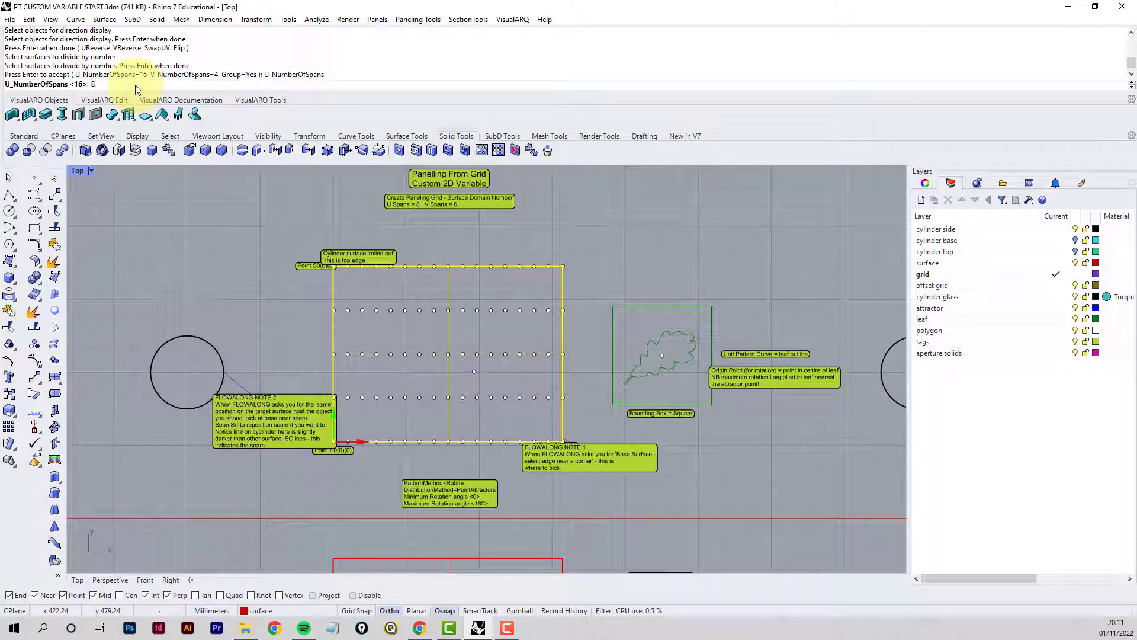
{"action": "key", "text": "Return"}
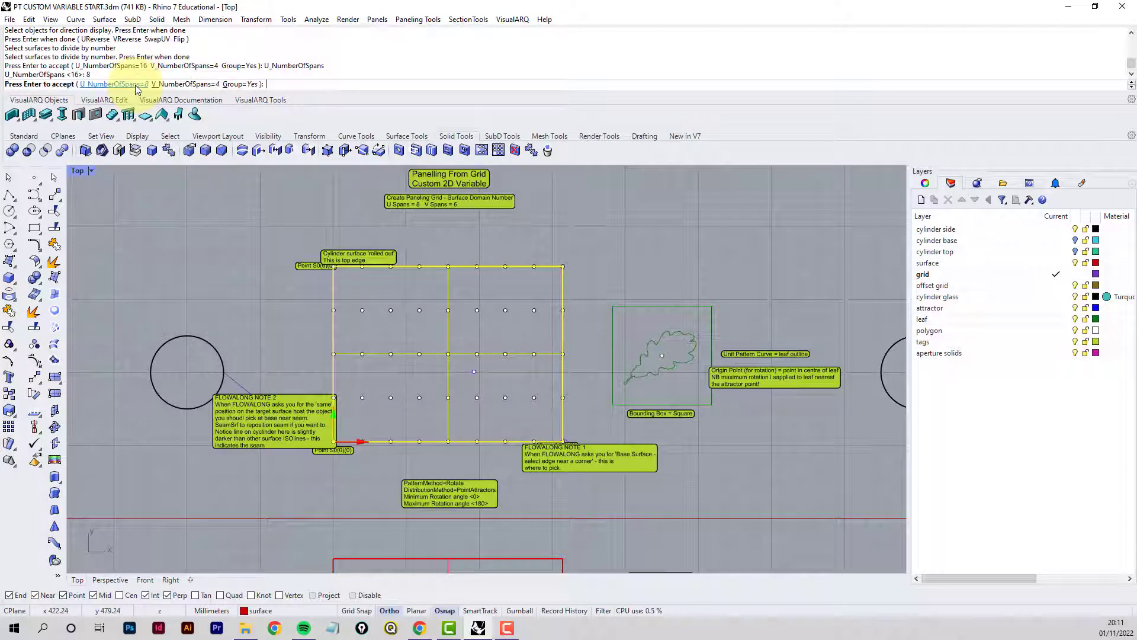
{"action": "left_click", "coordinate": [185, 84]}
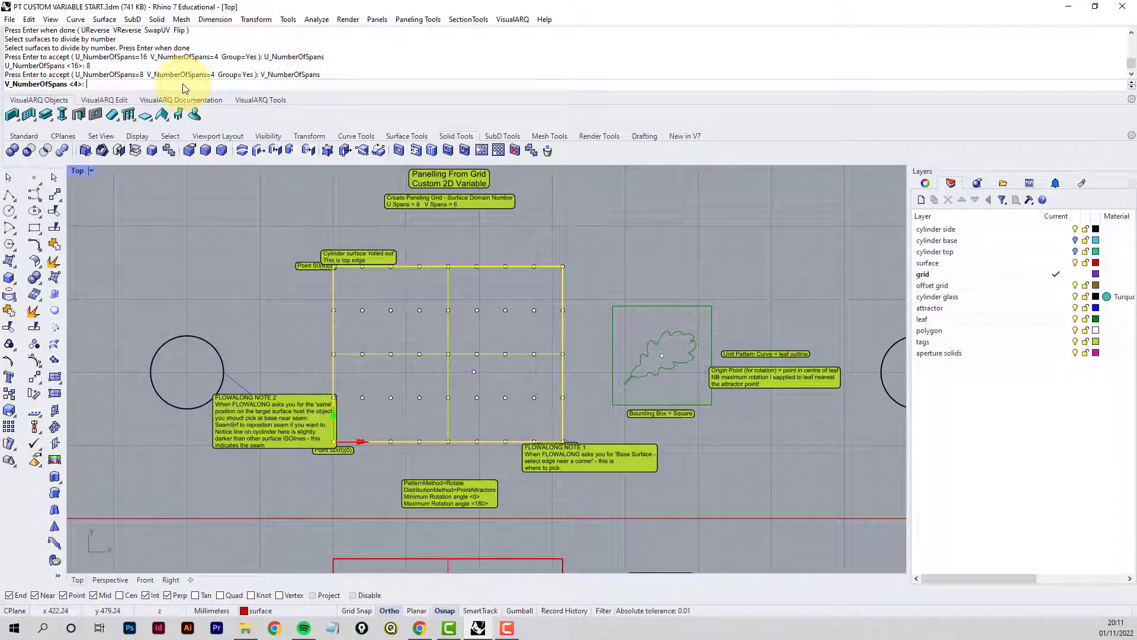
{"action": "type", "text": "6"}
{"action": "key", "text": "Return"}
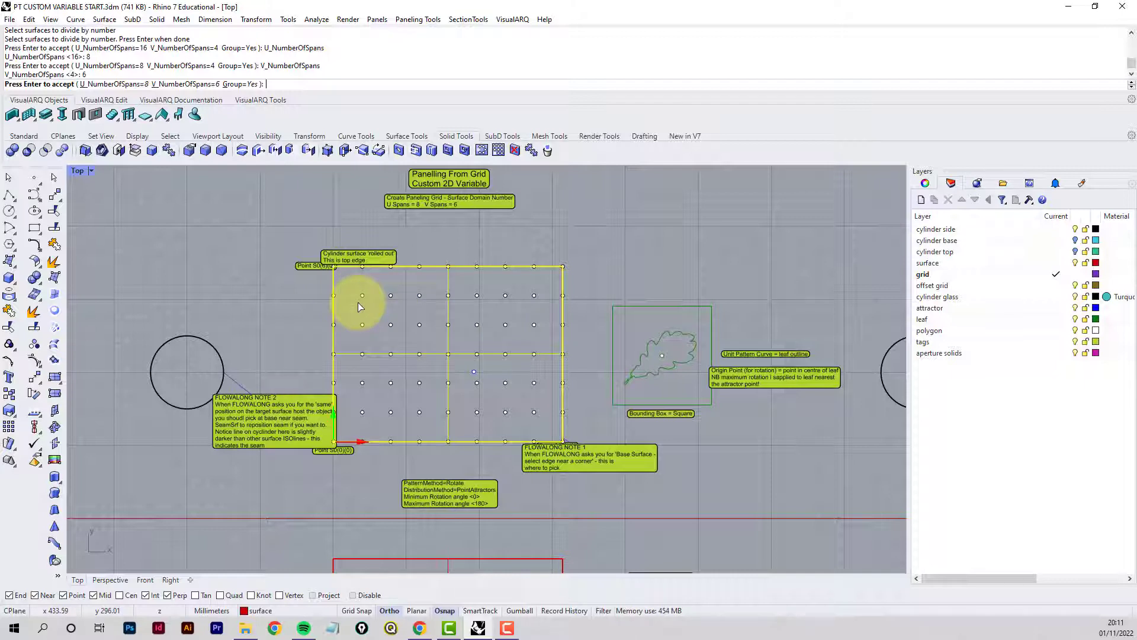
{"action": "key", "text": "Return"}
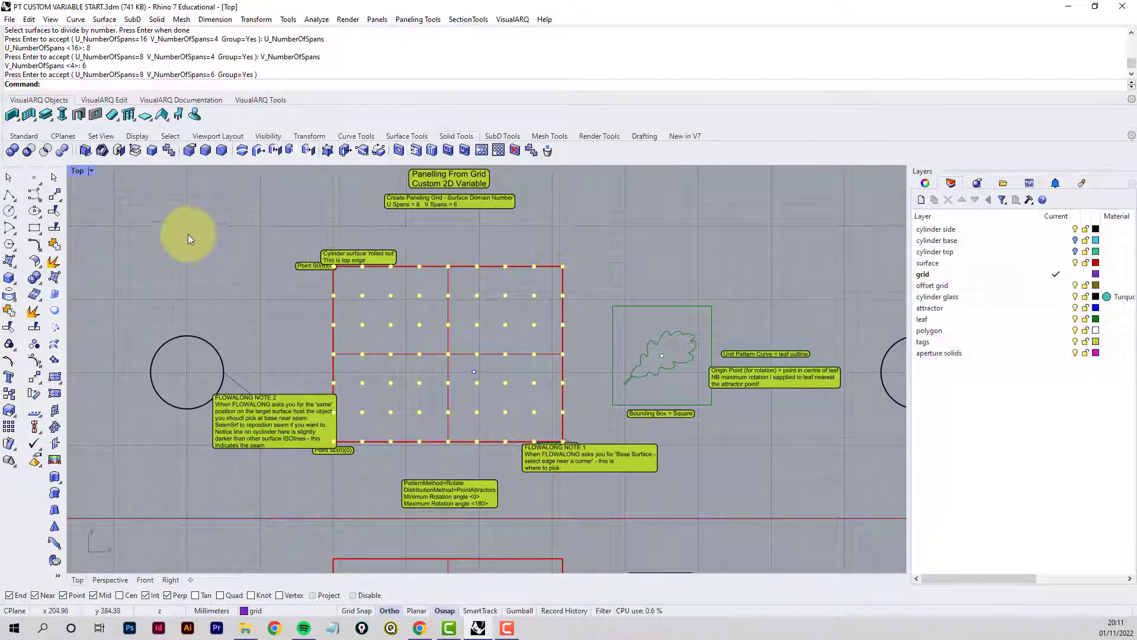
Inspect the point grid beside the cylinders in the maximized Perspective view and return to the Top view.
{"action": "double_click", "coordinate": [77, 171]}
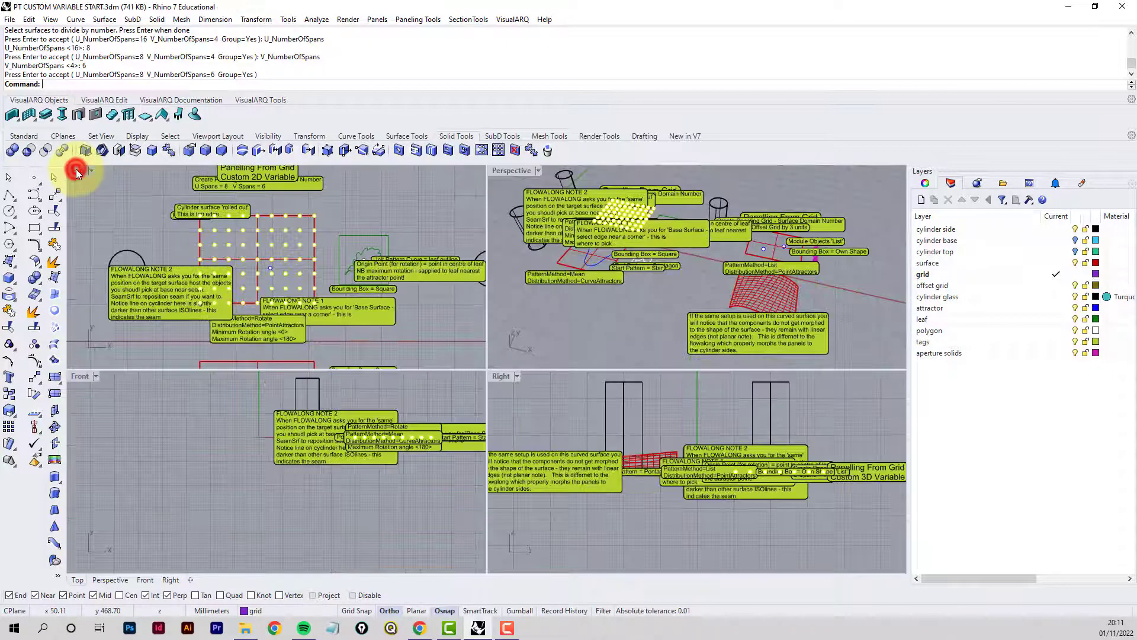
{"action": "double_click", "coordinate": [513, 170]}
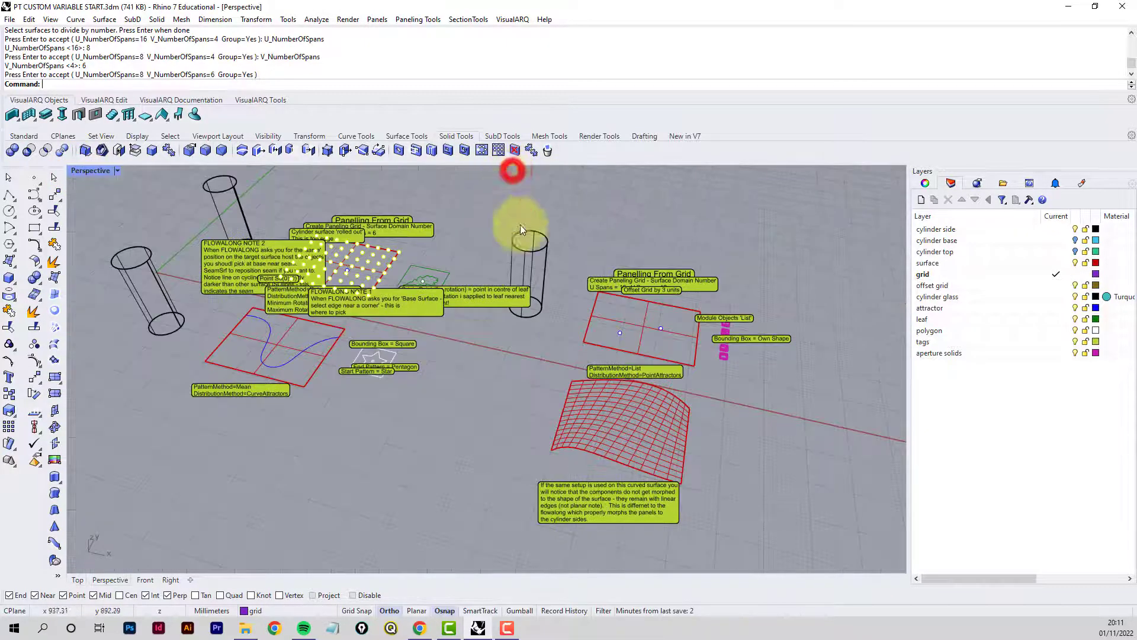
{"action": "right_click_drag", "start_coordinate": [513, 177], "coordinate": [364, 289]}
{"action": "scroll", "coordinate": [361, 246], "scroll_direction": "up", "scroll_amount": 5}
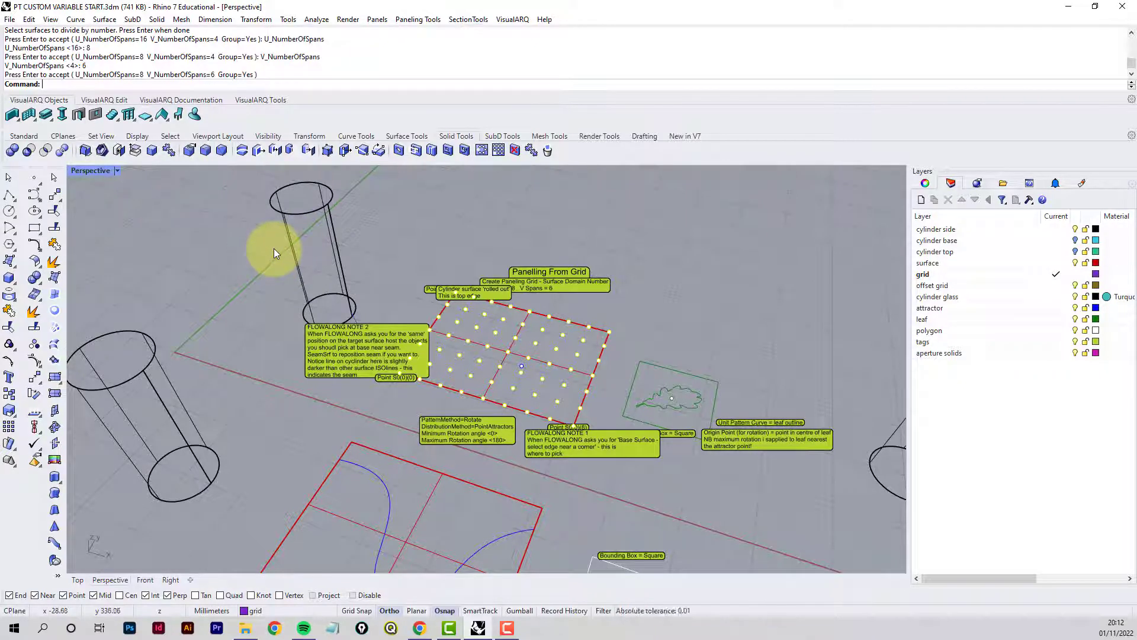
{"action": "double_click", "coordinate": [86, 171]}
{"action": "double_click", "coordinate": [80, 171]}
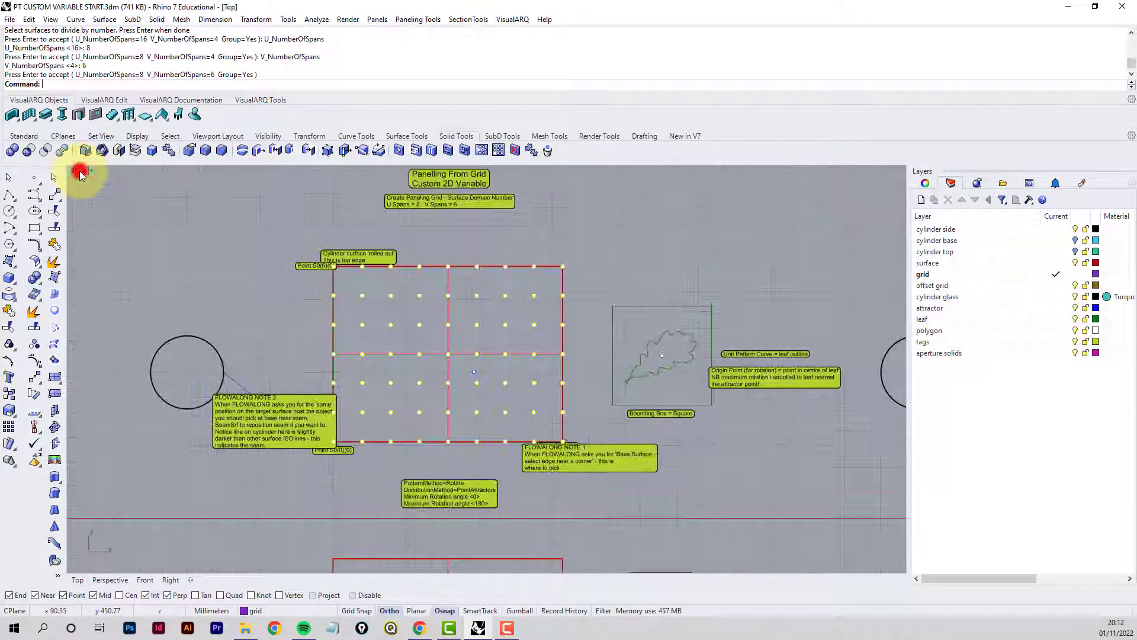
Check the text tags that mark the corner points of the new grid.
{"action": "scroll", "coordinate": [428, 376], "scroll_direction": "up", "scroll_amount": 3}
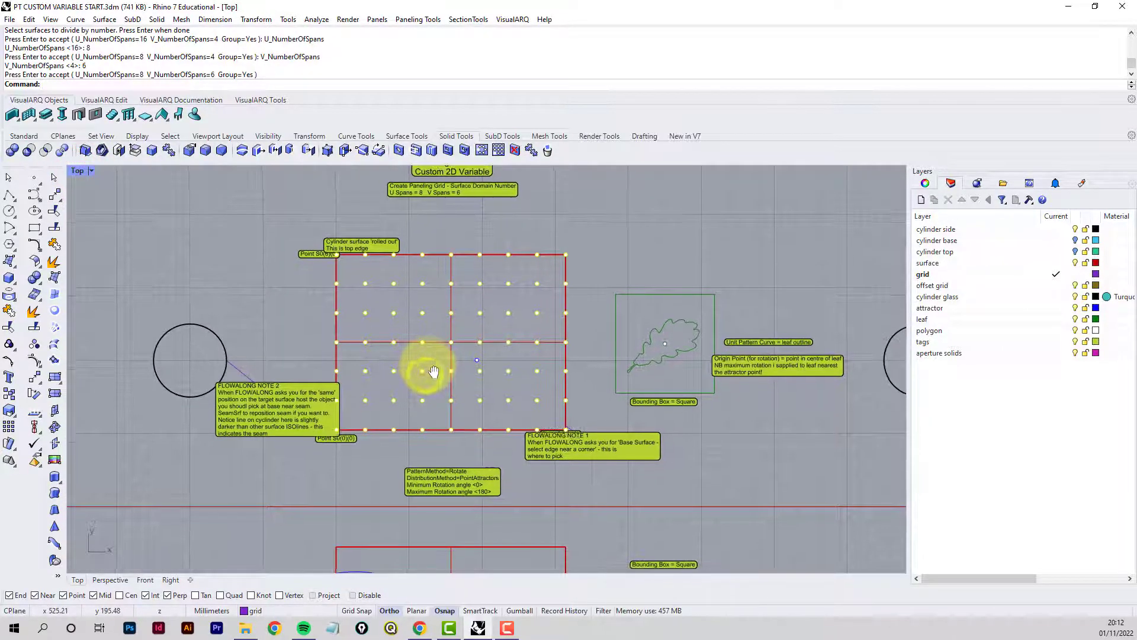
{"action": "right_click_drag", "start_coordinate": [433, 363], "coordinate": [434, 347]}
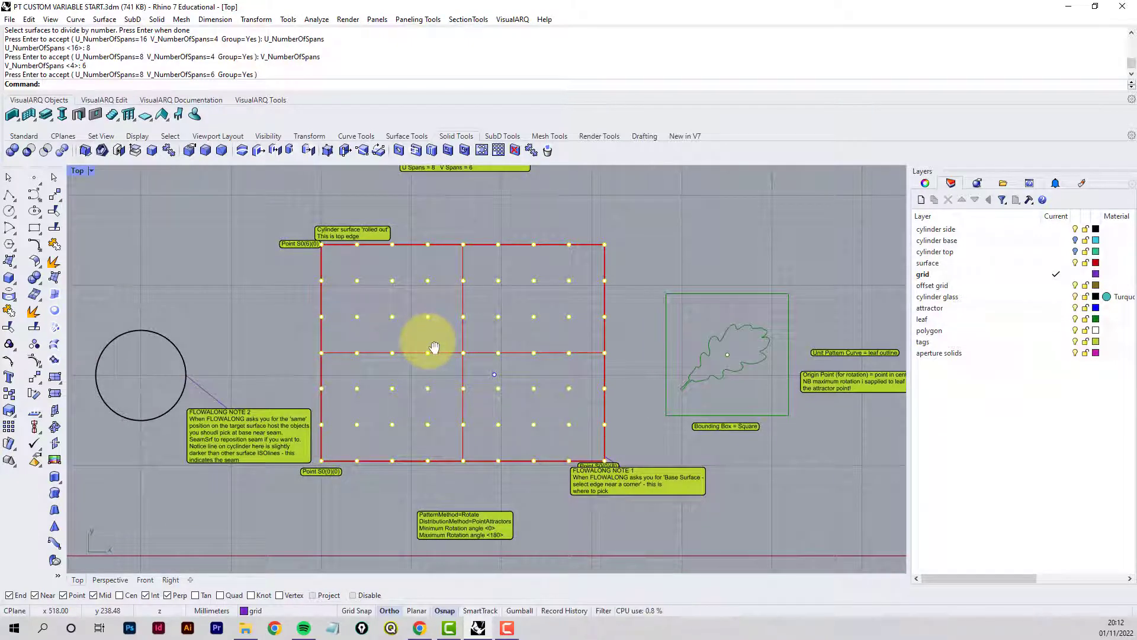
{"action": "left_click", "coordinate": [319, 473]}
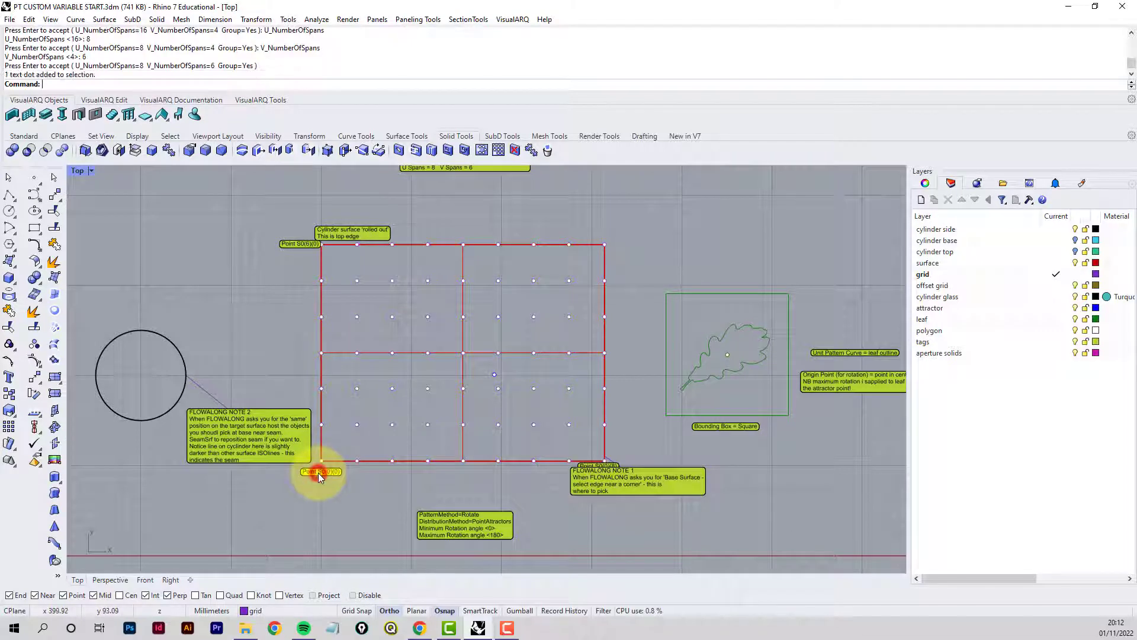
{"action": "left_click", "coordinate": [296, 247]}
{"action": "left_click", "coordinate": [612, 466]}
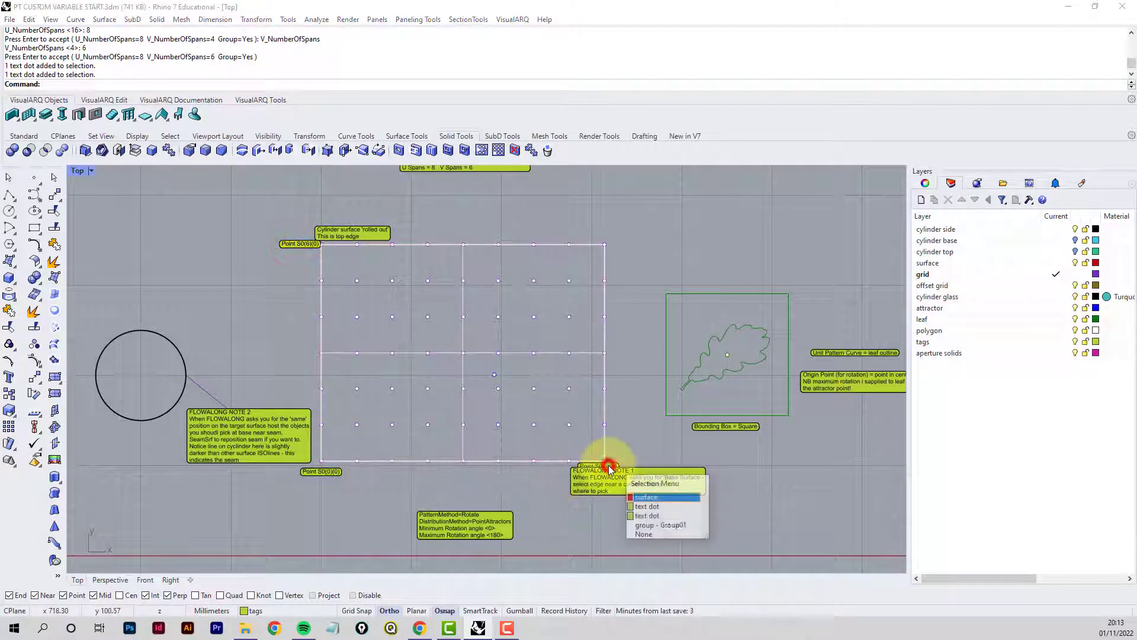
{"action": "left_click", "coordinate": [453, 487]}
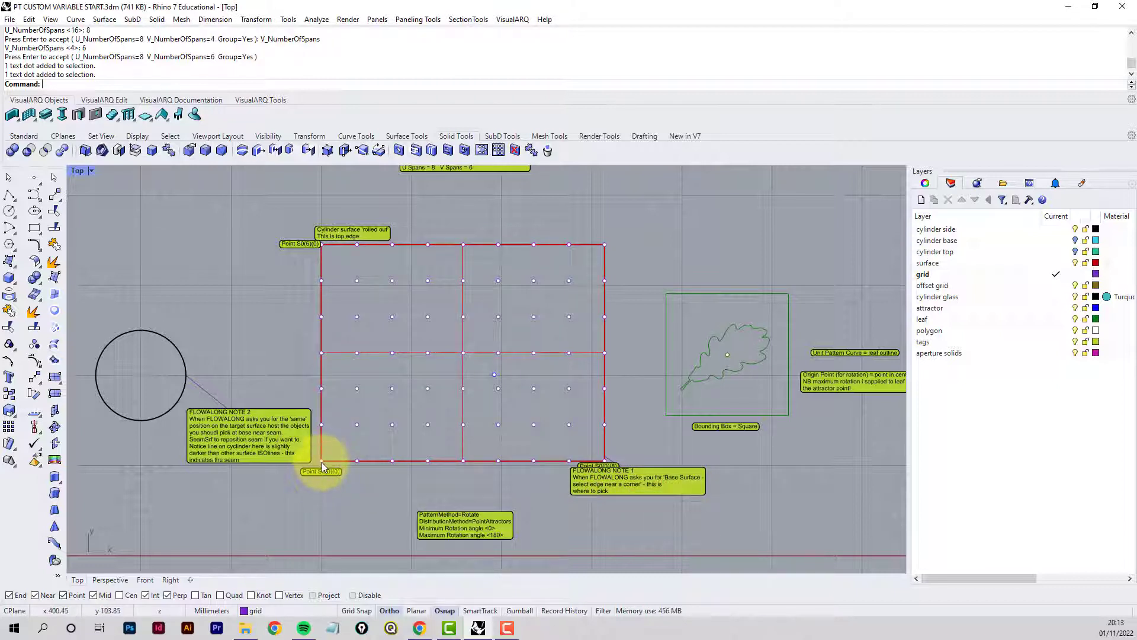
Ungroup the paneling grid points on the rolled-out surface.
{"action": "left_click", "coordinate": [357, 425]}
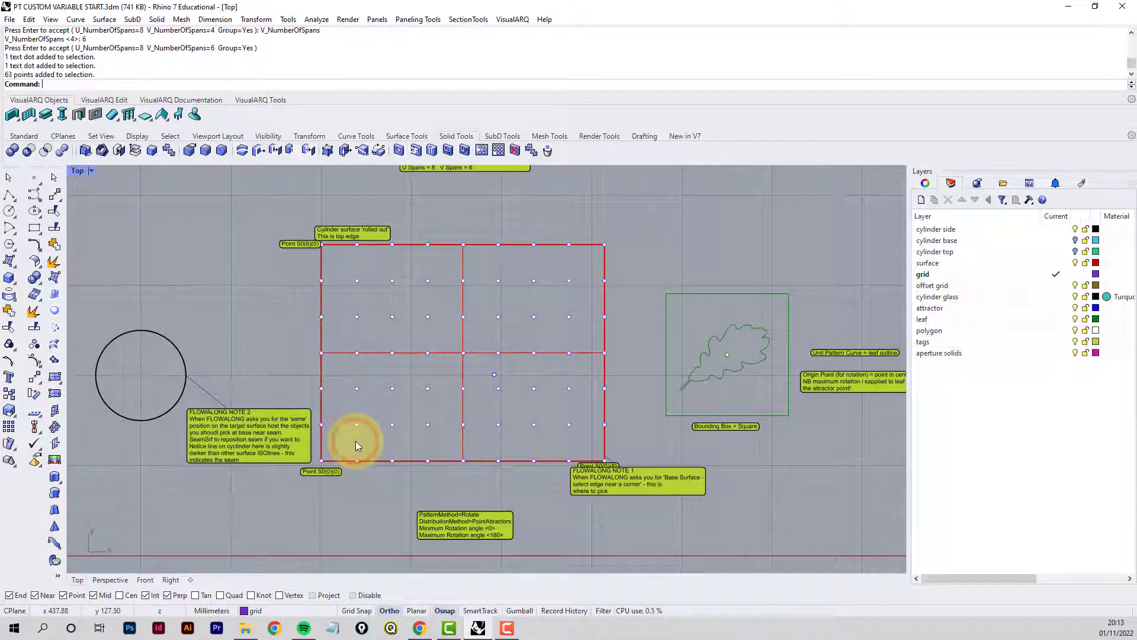
{"action": "type", "text": "ngroup"}
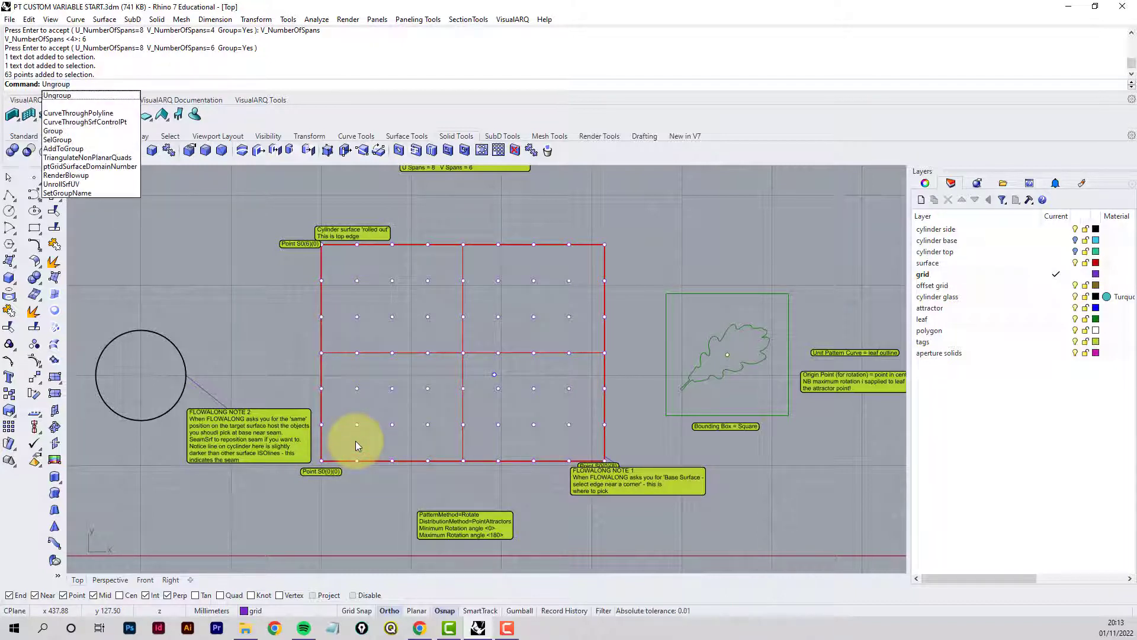
{"action": "key", "text": "Return"}
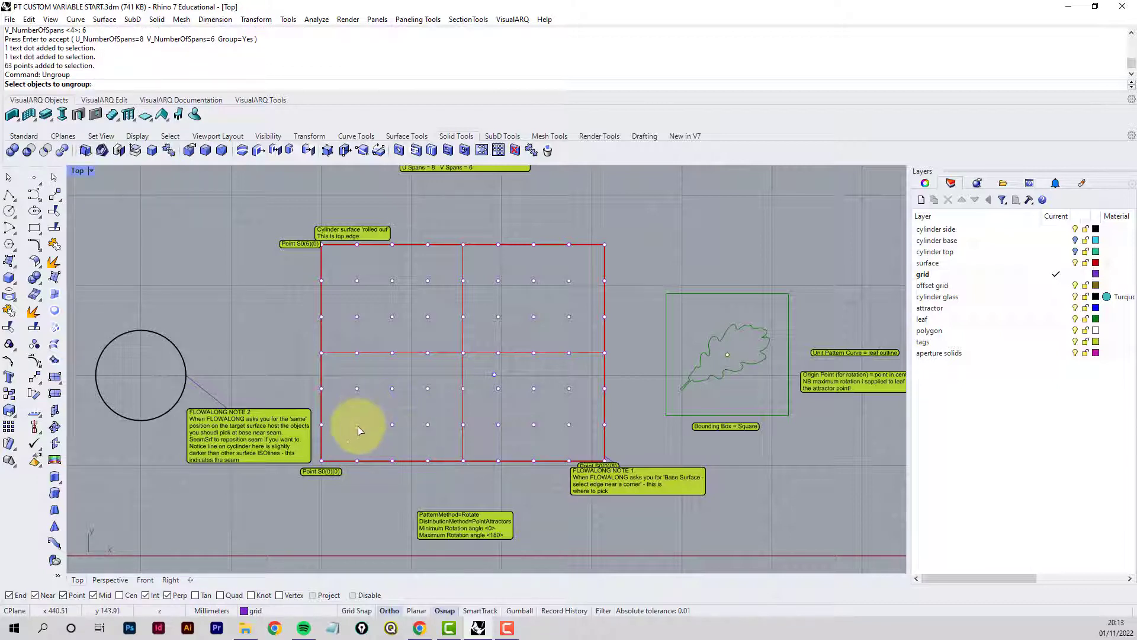
{"action": "left_click", "coordinate": [359, 426]}
{"action": "key", "text": "Return"}
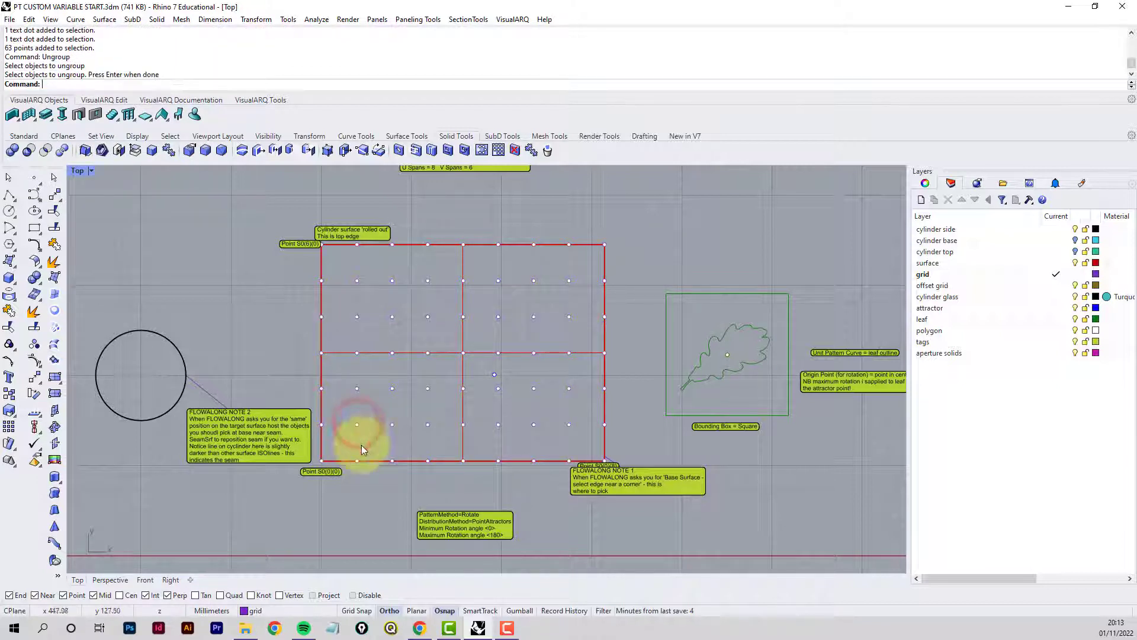
Check the individual point names up the grid's first column and at the second point of its lowest row.
{"action": "left_click", "coordinate": [321, 460]}
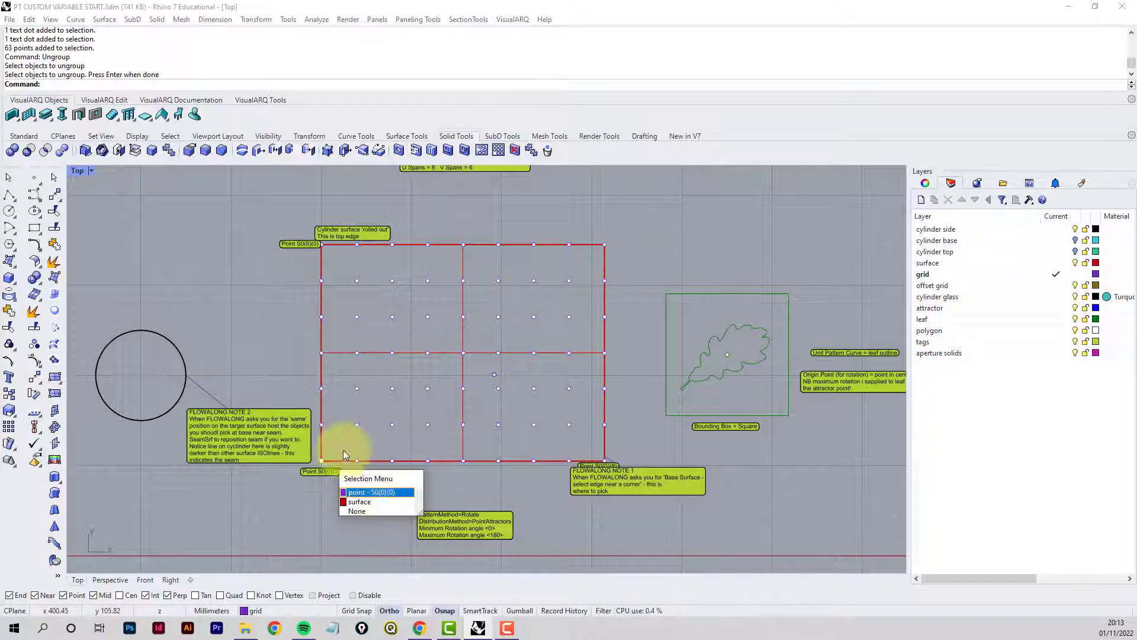
{"action": "left_click", "coordinate": [321, 424]}
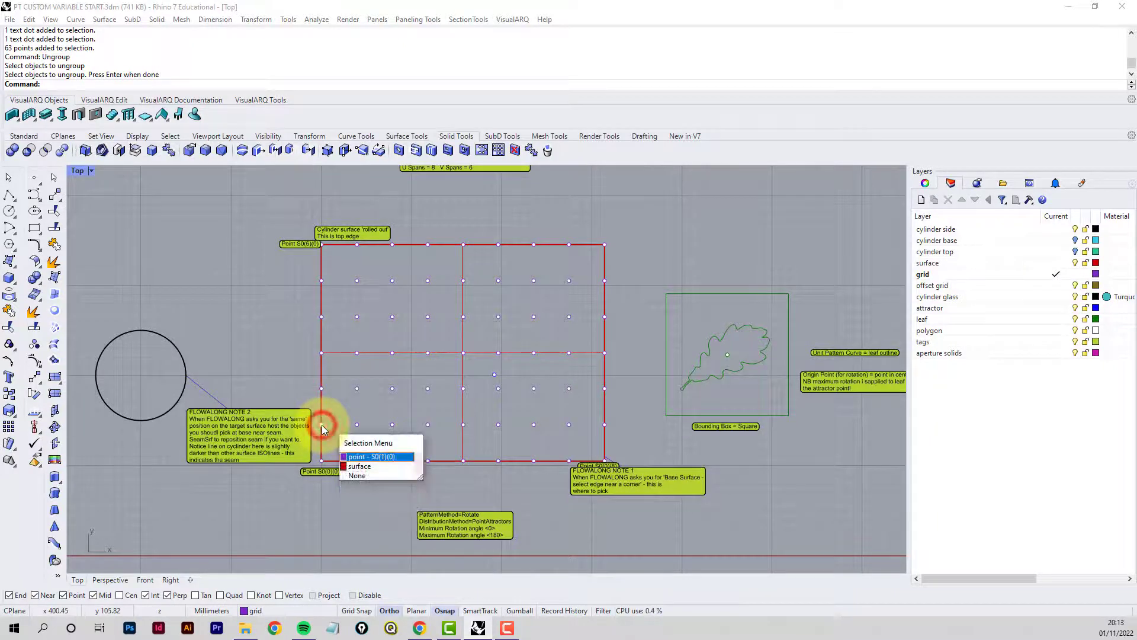
{"action": "left_click", "coordinate": [321, 388]}
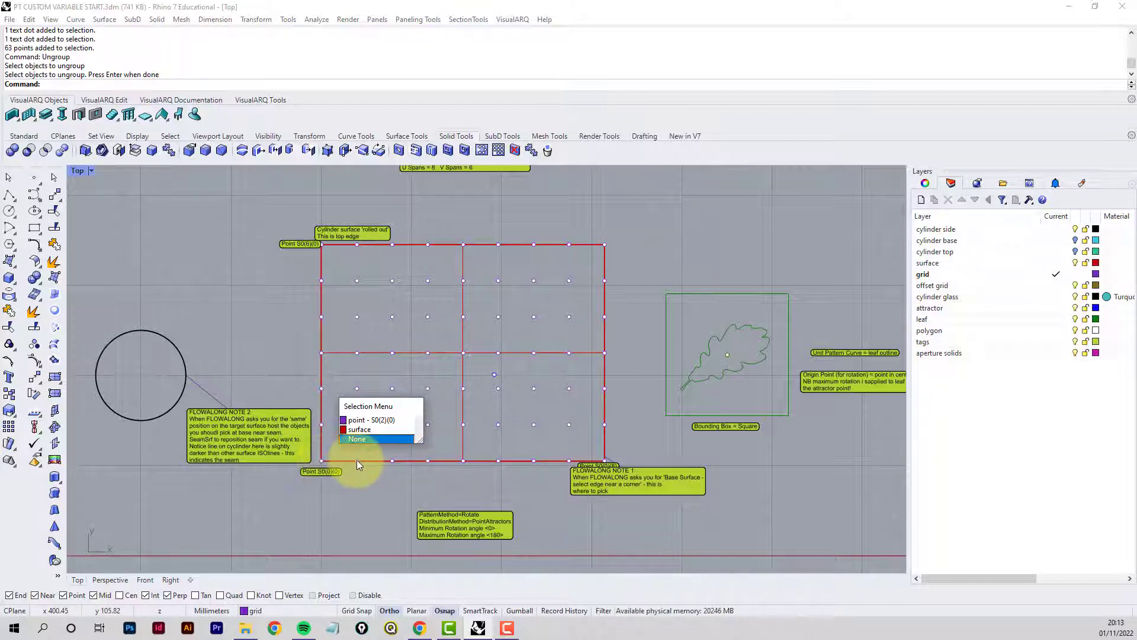
{"action": "left_click", "coordinate": [357, 460]}
{"action": "left_click", "coordinate": [357, 461]}
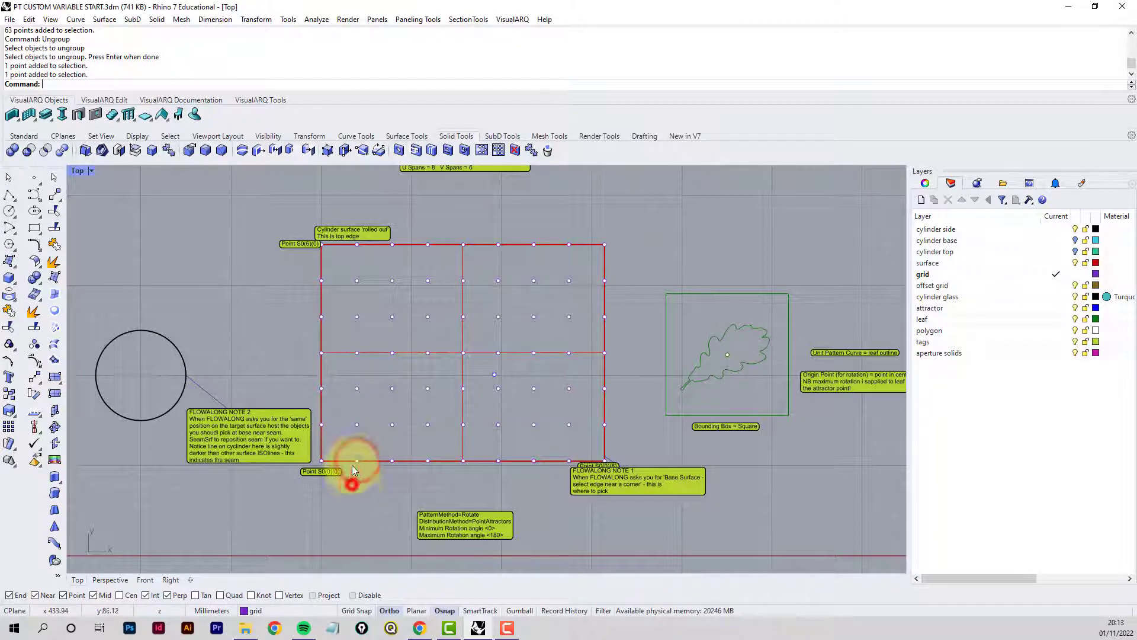
Check the object details of the second point and the name of the third point in the grid's lowest row.
{"action": "left_click", "coordinate": [357, 460]}
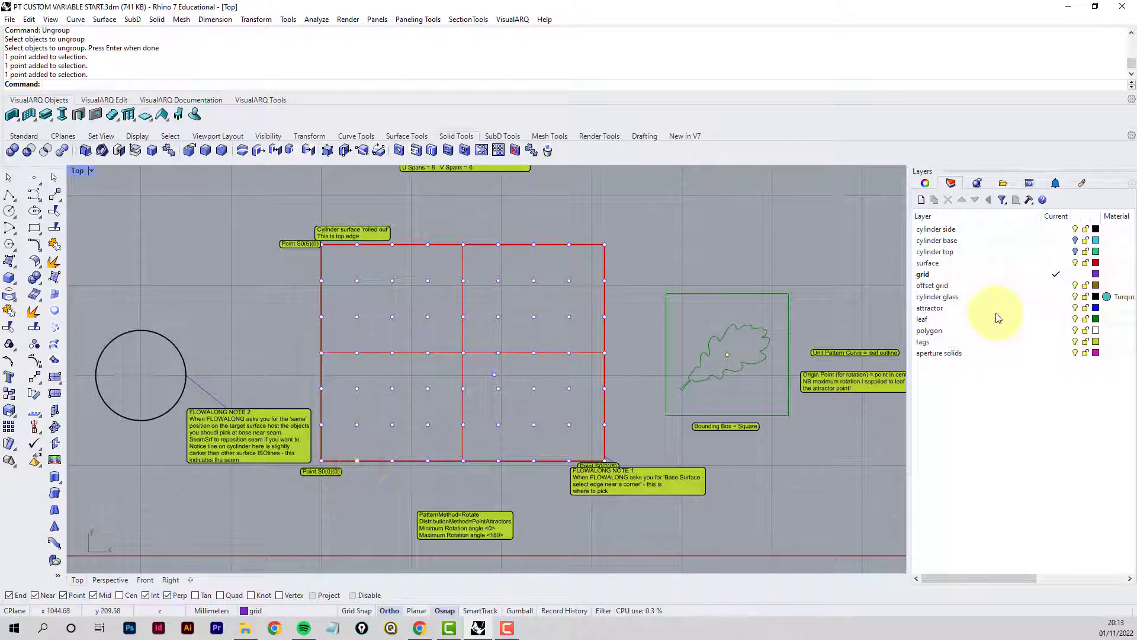
{"action": "left_click", "coordinate": [925, 184]}
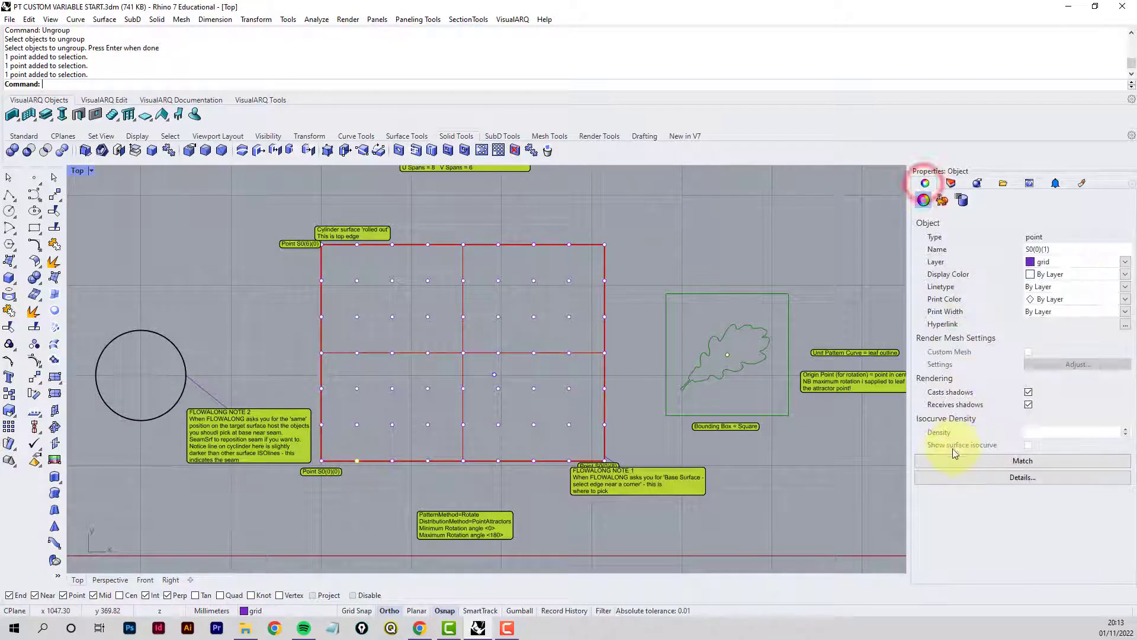
{"action": "left_click", "coordinate": [965, 475]}
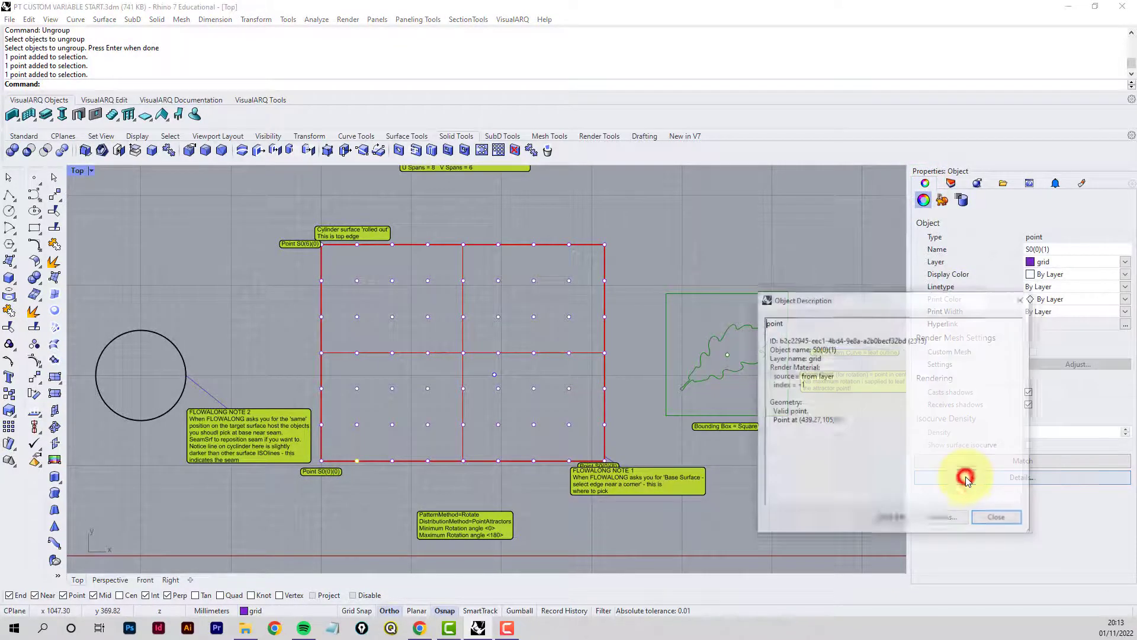
{"action": "left_click", "coordinate": [1023, 299]}
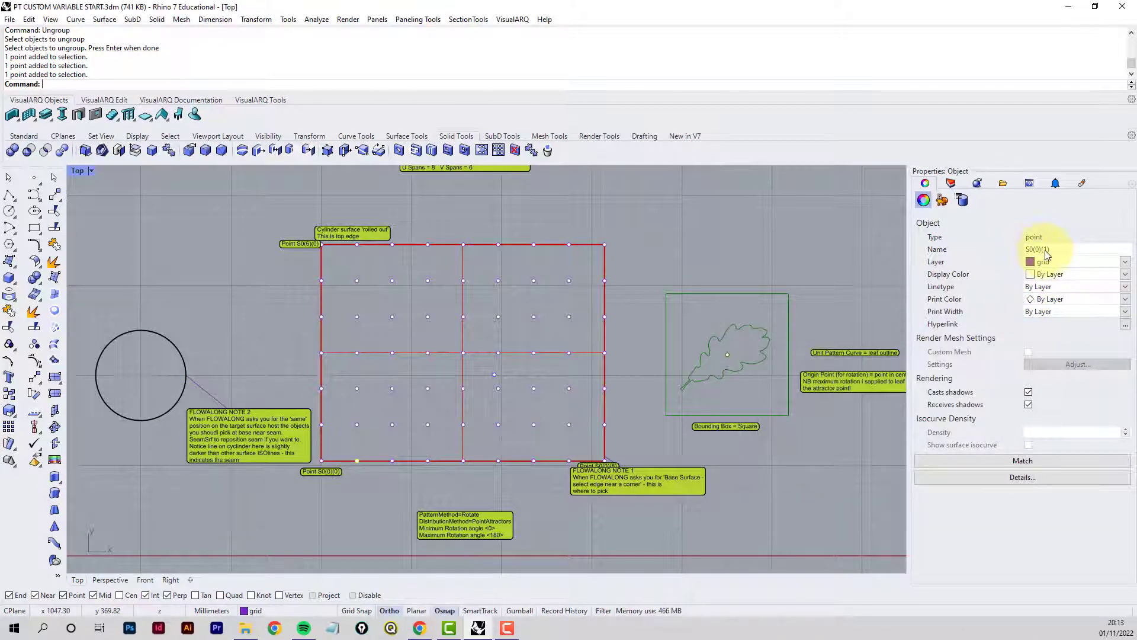
{"action": "left_click", "coordinate": [393, 461]}
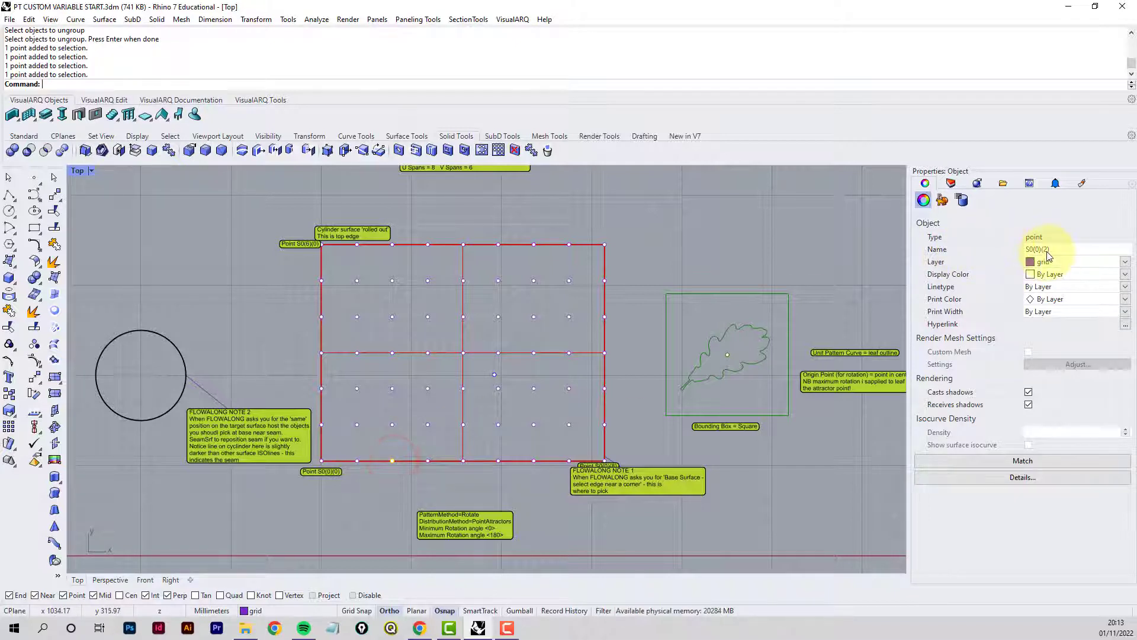
{"action": "left_click", "coordinate": [391, 488]}
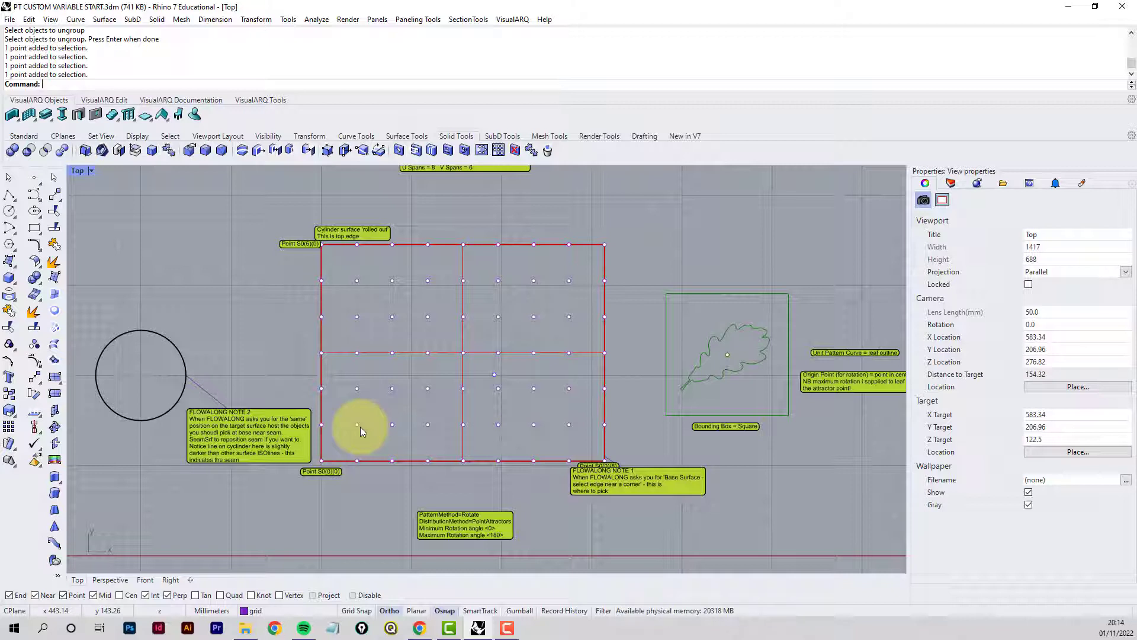
Undo the ungrouping of the paneling grid points and check that they select as one group.
{"action": "key", "text": "ctrl+z"}
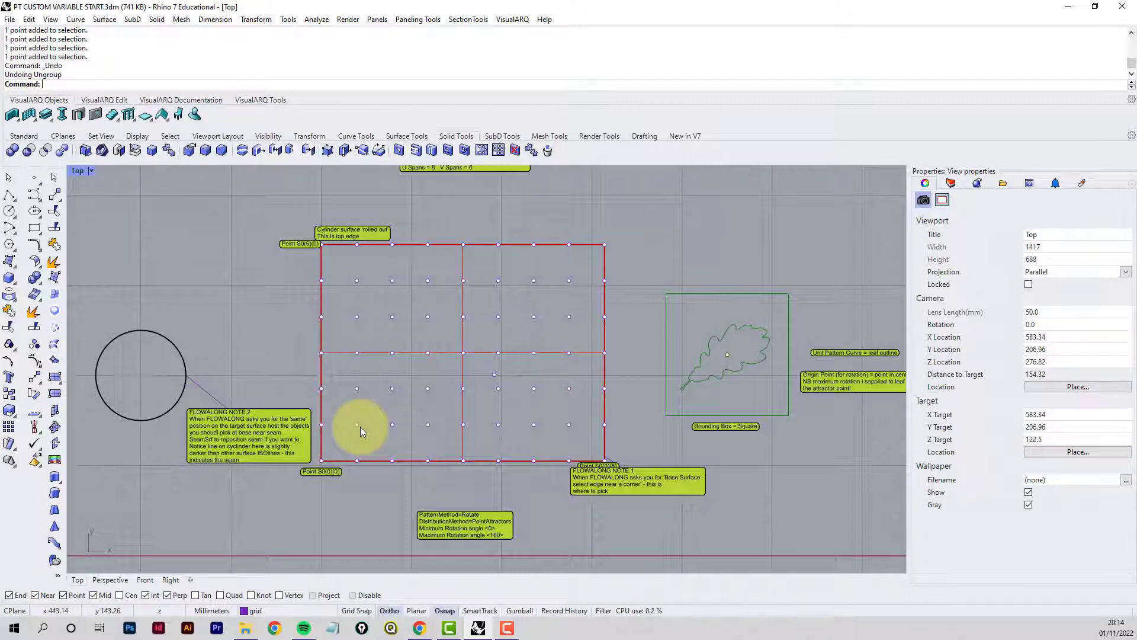
{"action": "left_click", "coordinate": [358, 424]}
{"action": "left_click", "coordinate": [371, 441]}
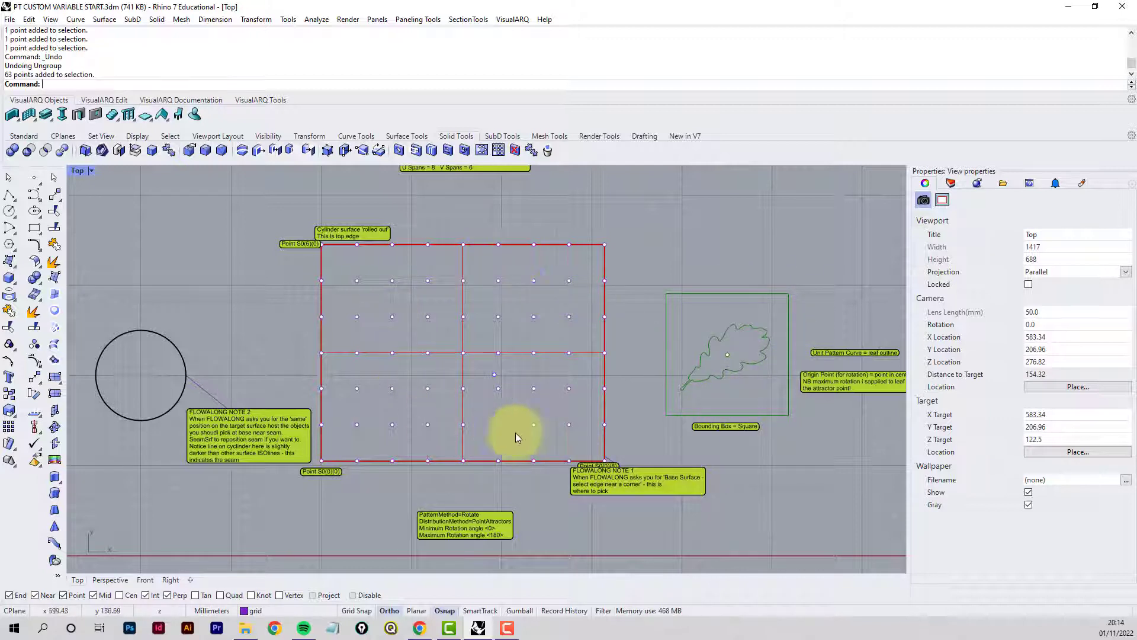
Start Panel Custom 2D Variable with the grouped point grid and the rolled-out cylinder surface as its base surface.
{"action": "left_click", "coordinate": [415, 23]}
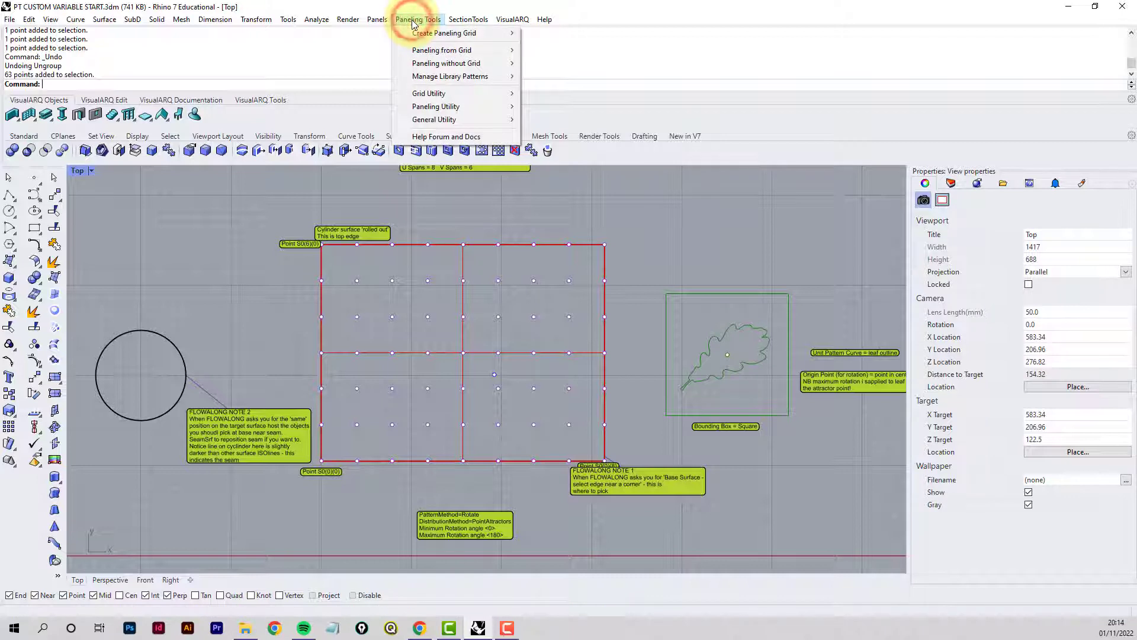
{"action": "mouse_move", "coordinate": [431, 55]}
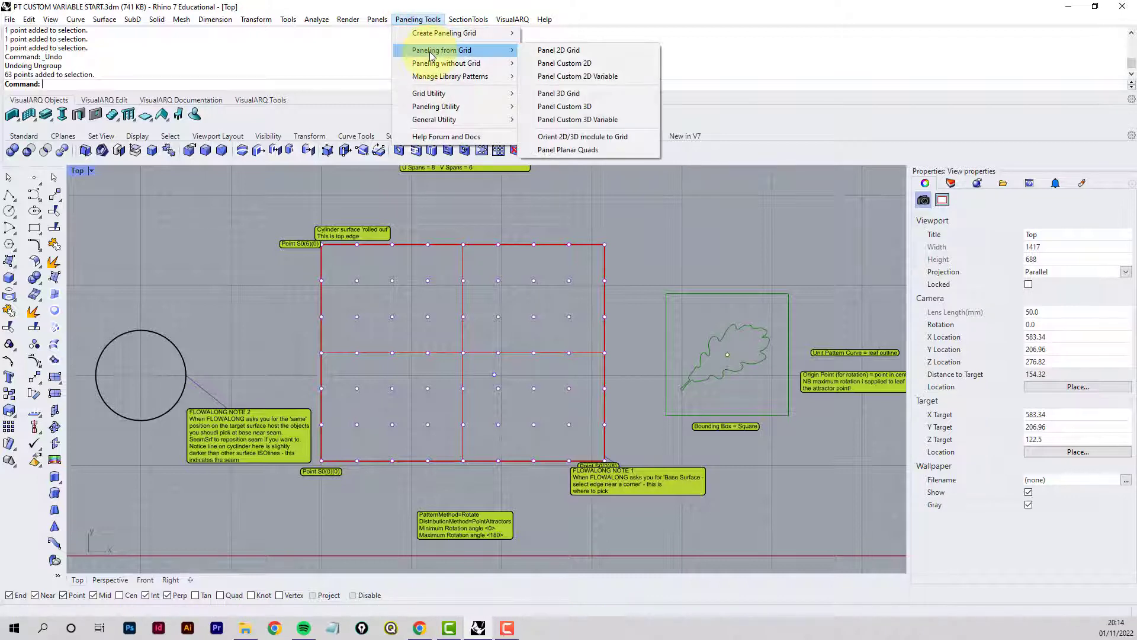
{"action": "left_click", "coordinate": [594, 77]}
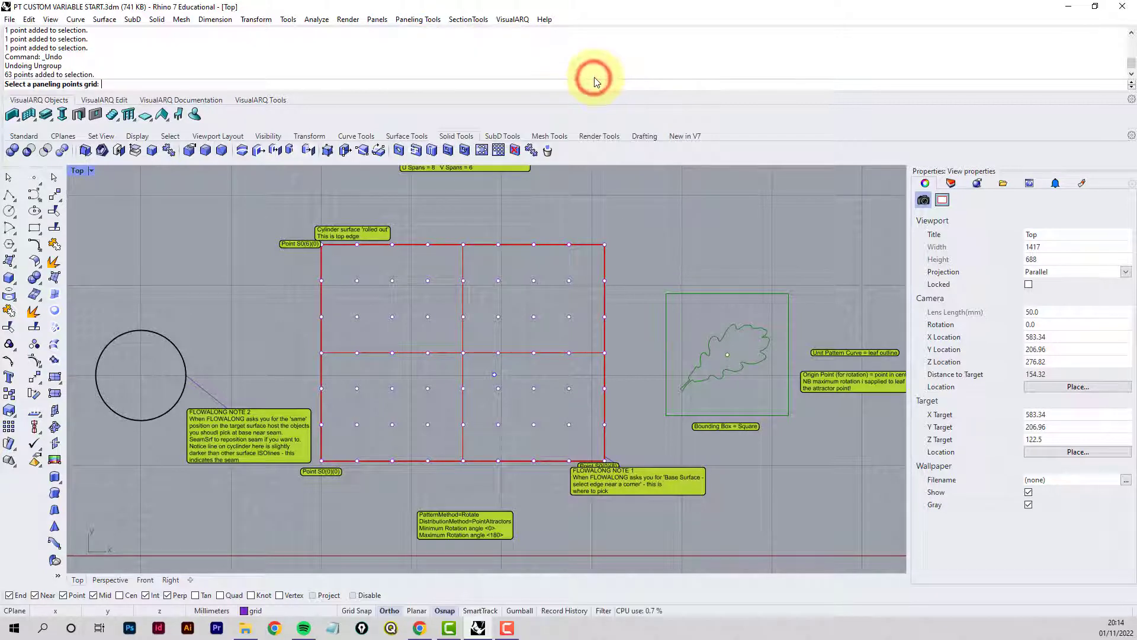
{"action": "left_click", "coordinate": [499, 318]}
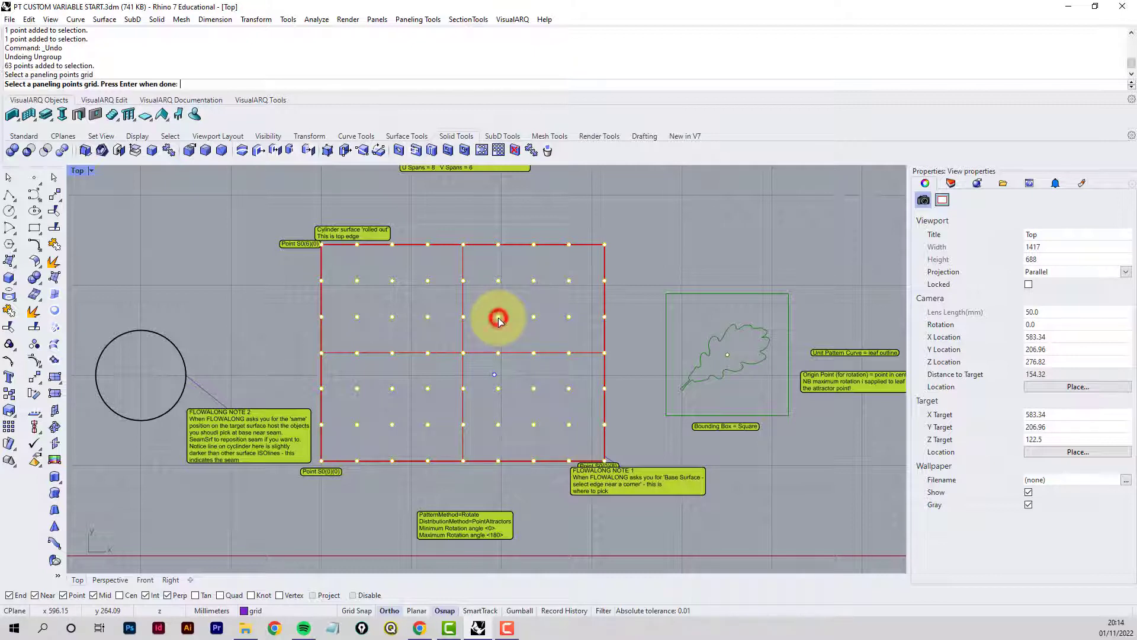
{"action": "key", "text": "Return"}
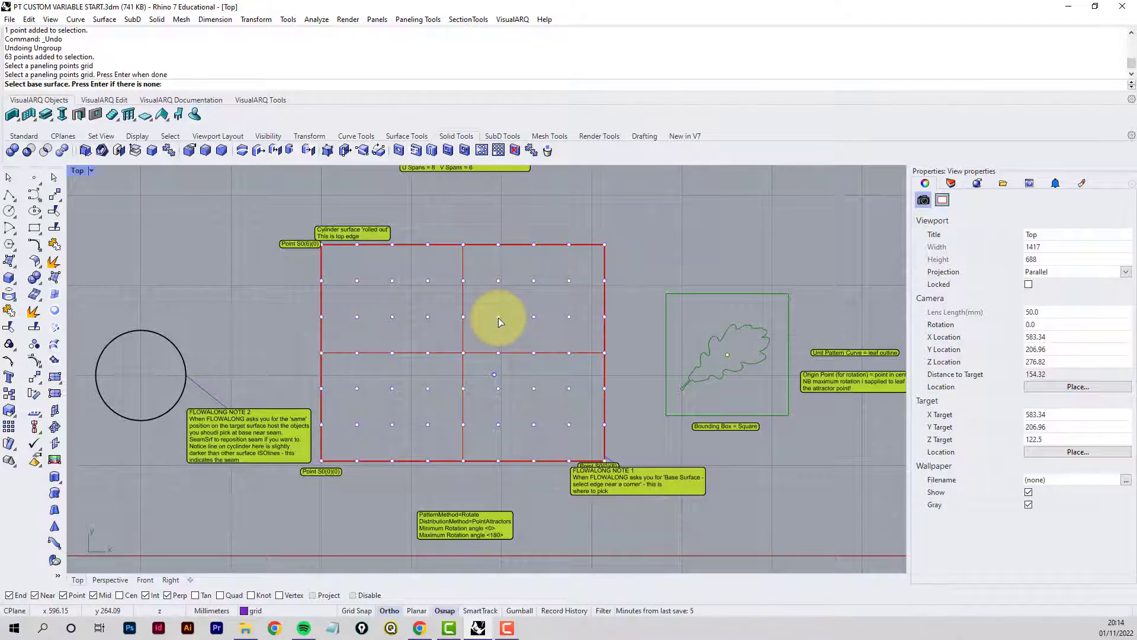
{"action": "left_click", "coordinate": [464, 342]}
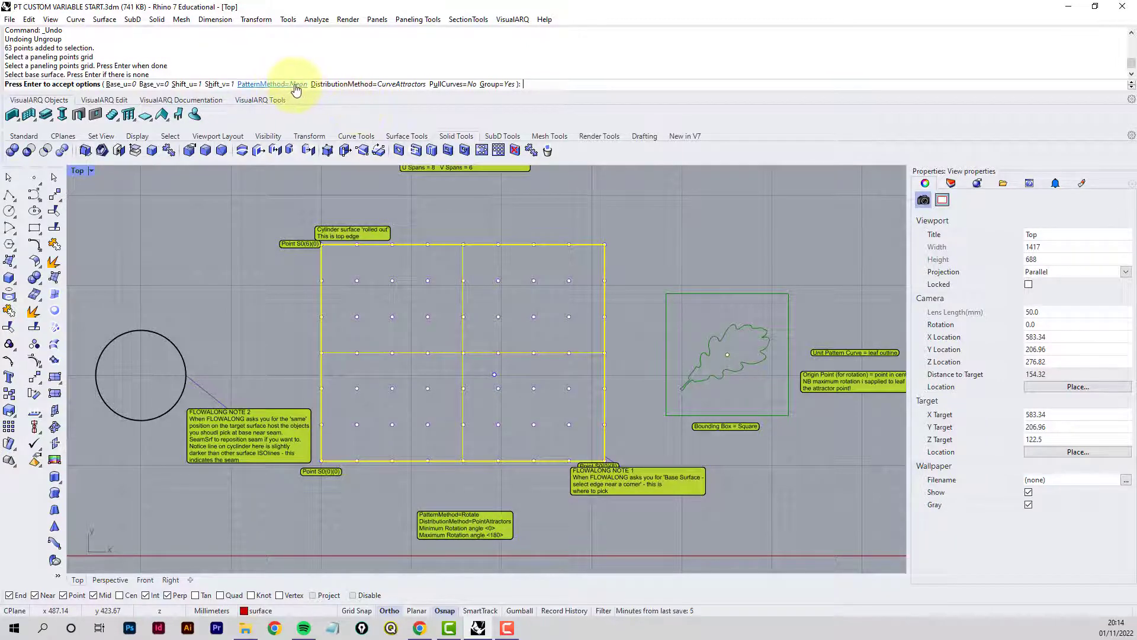
Set PatternMethod to Rotate and DistributionMethod to PointAttractors, using the blue point inside the grid as the attractor.
{"action": "left_click", "coordinate": [299, 86]}
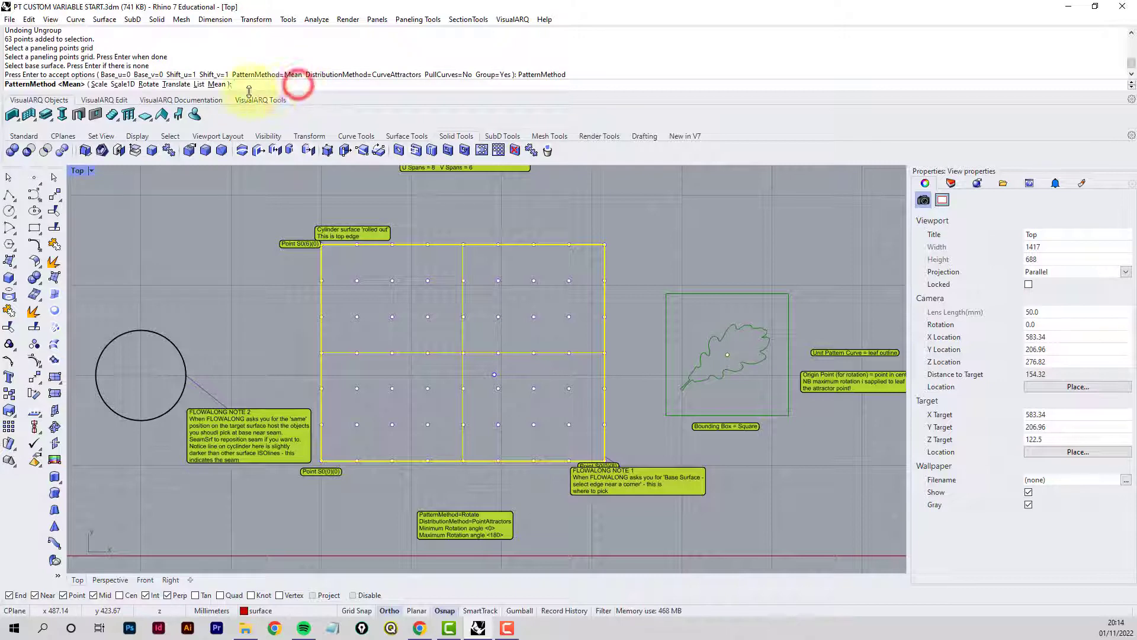
{"action": "left_click", "coordinate": [149, 84]}
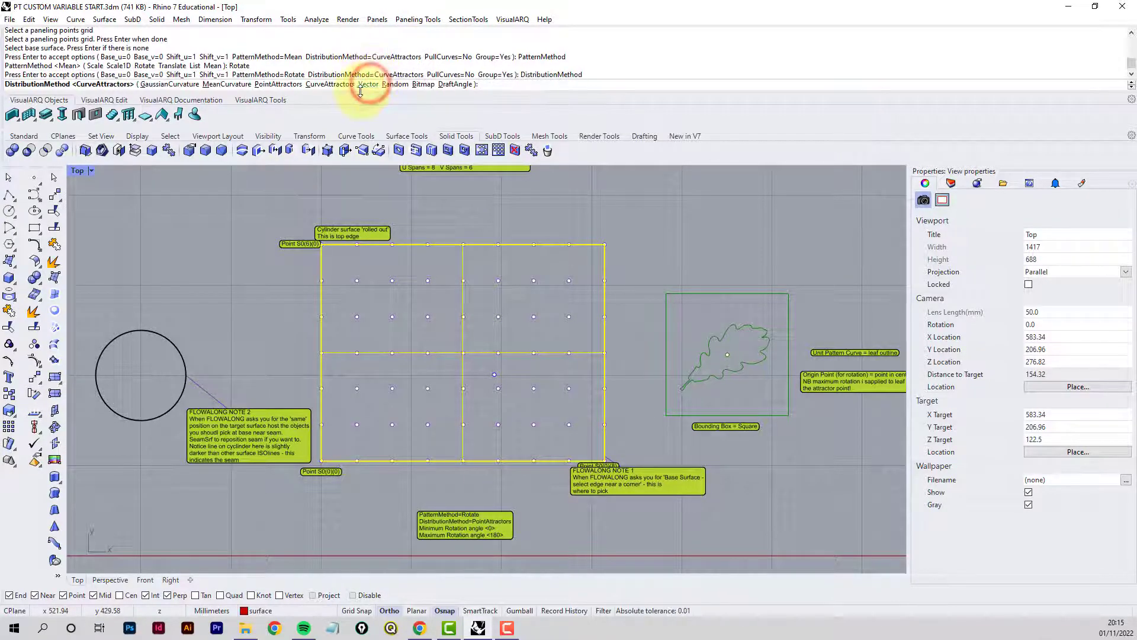
{"action": "left_click", "coordinate": [371, 84]}
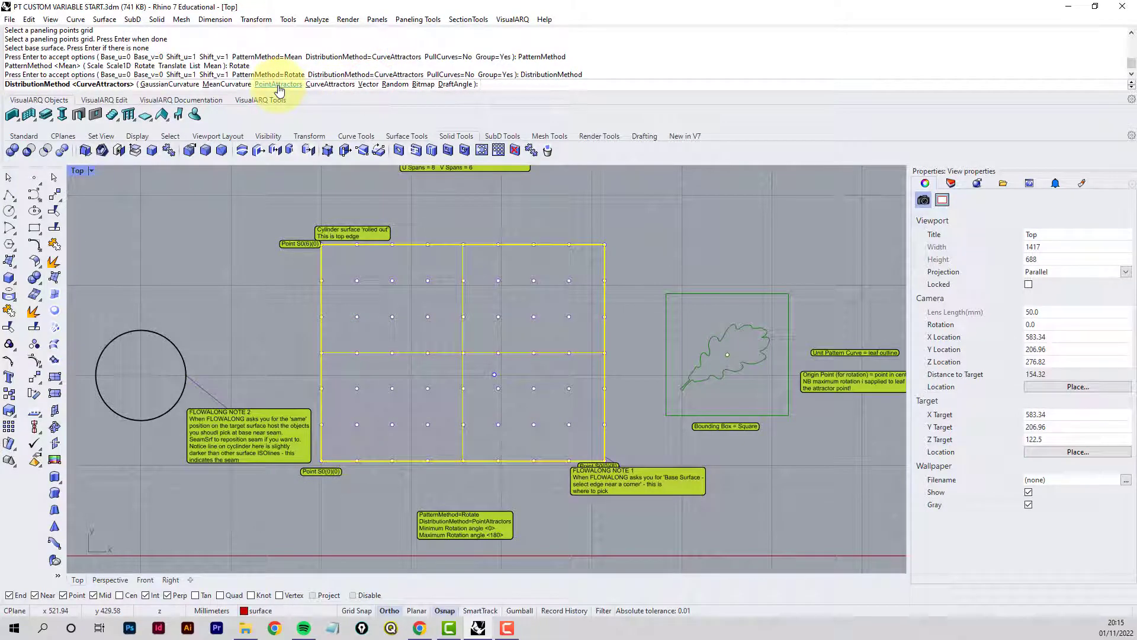
{"action": "left_click", "coordinate": [279, 85]}
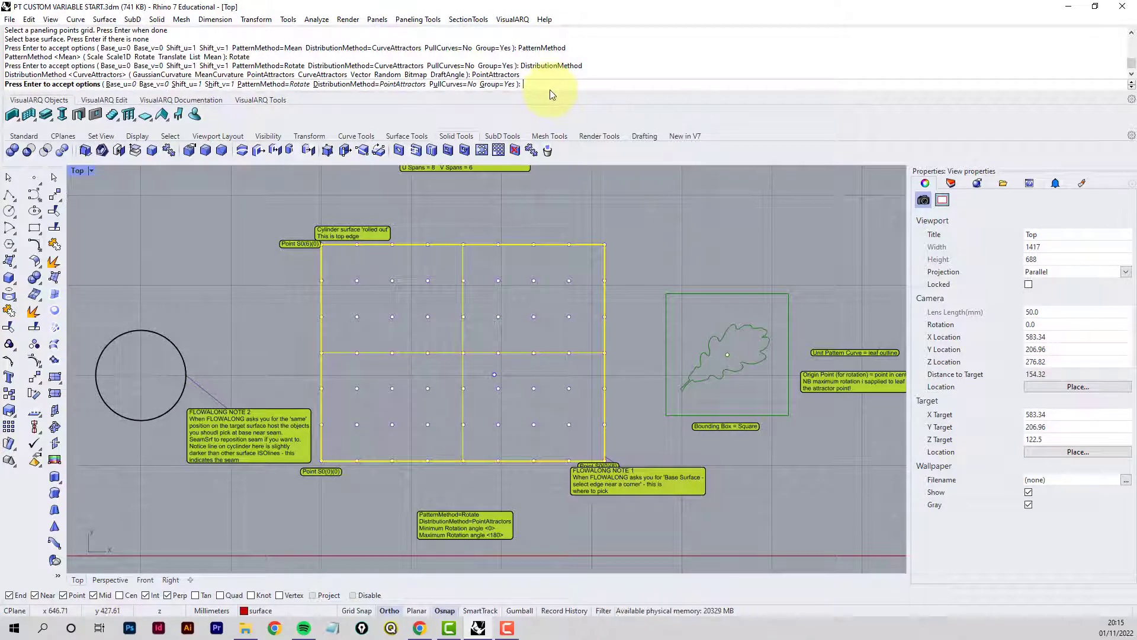
{"action": "key", "text": "Return"}
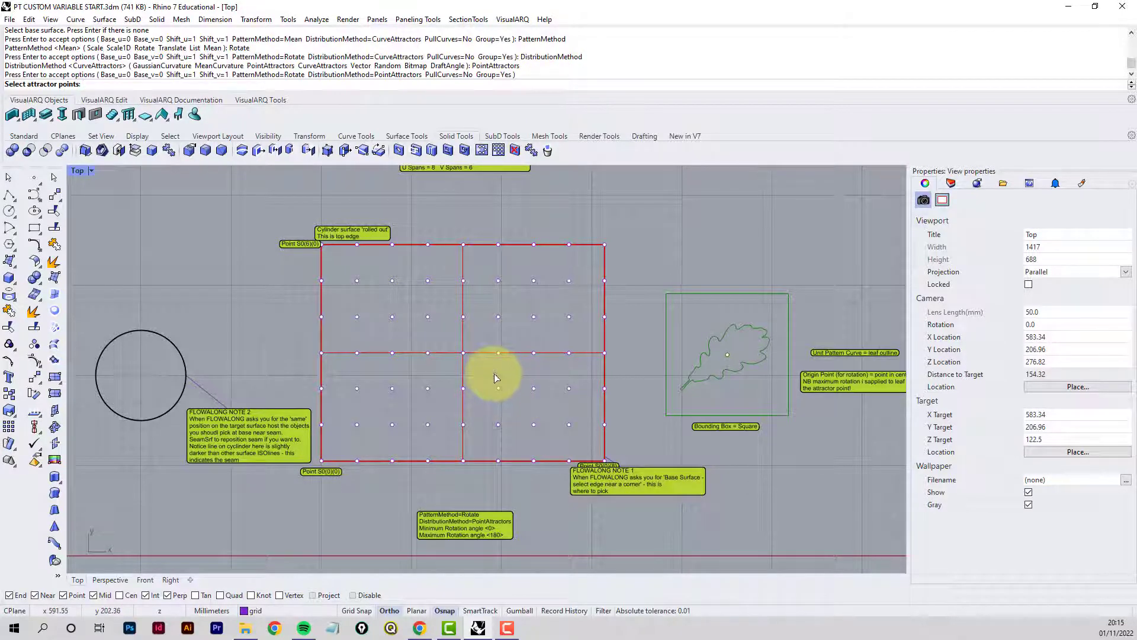
{"action": "left_click", "coordinate": [494, 375]}
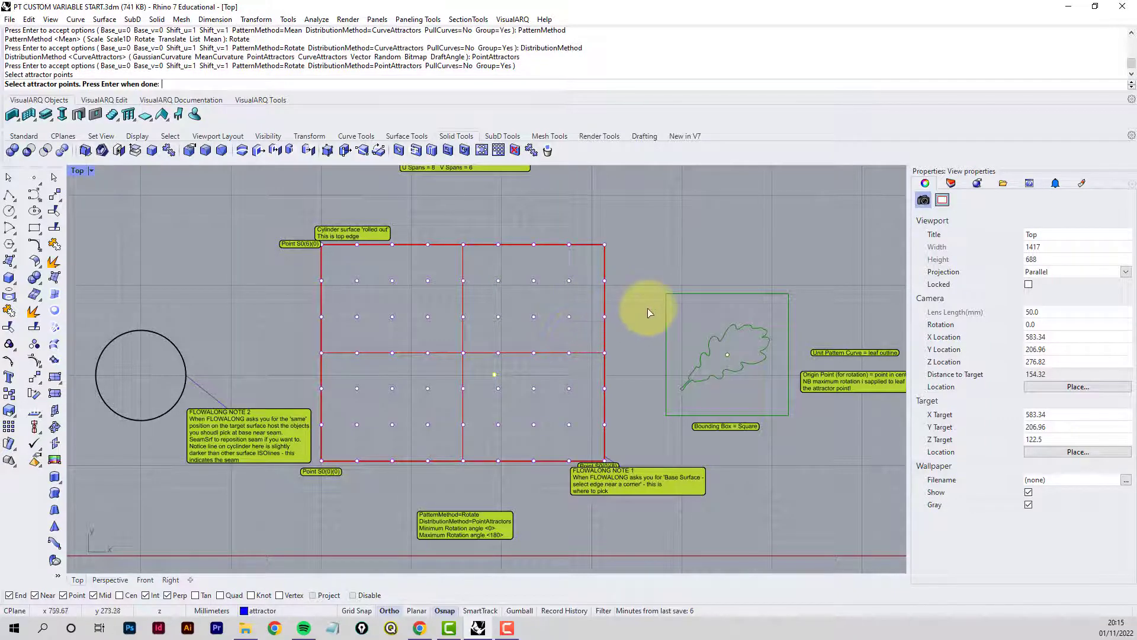
{"action": "key", "text": "Return"}
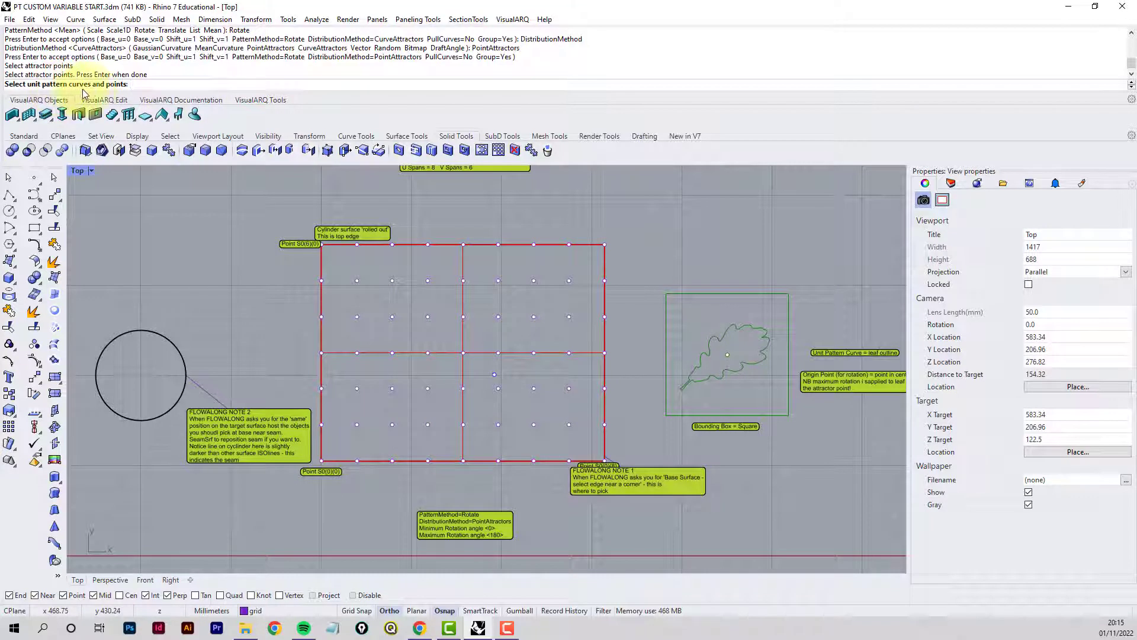
Use the leaf outline as the unit pattern curve and the surrounding square as its bounding box.
{"action": "left_click", "coordinate": [705, 383]}
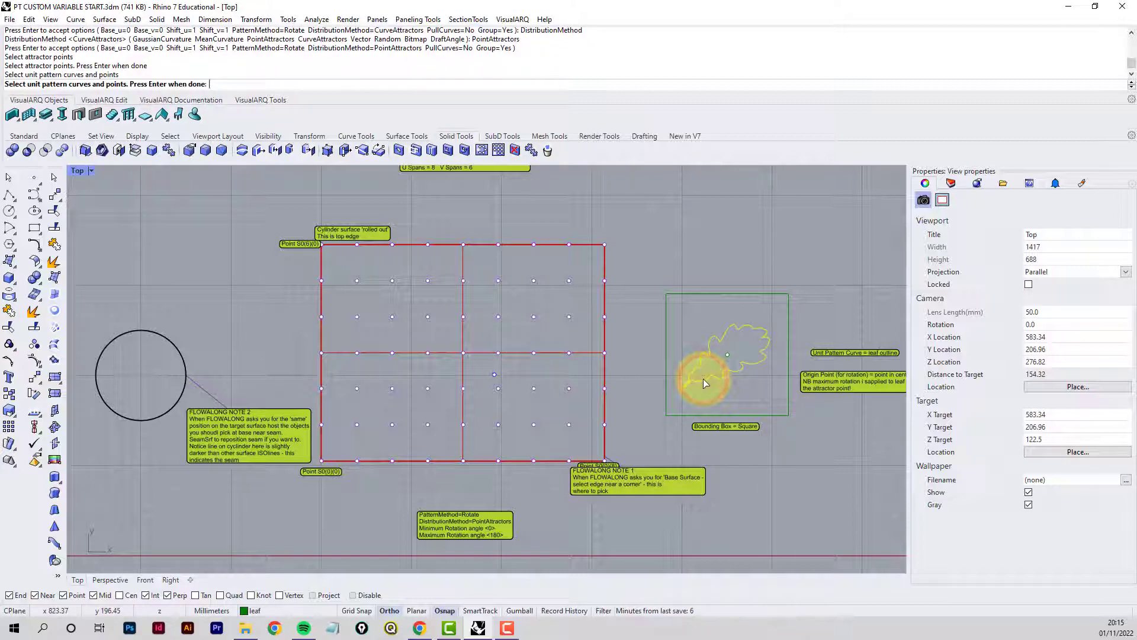
{"action": "right_click", "coordinate": [704, 382]}
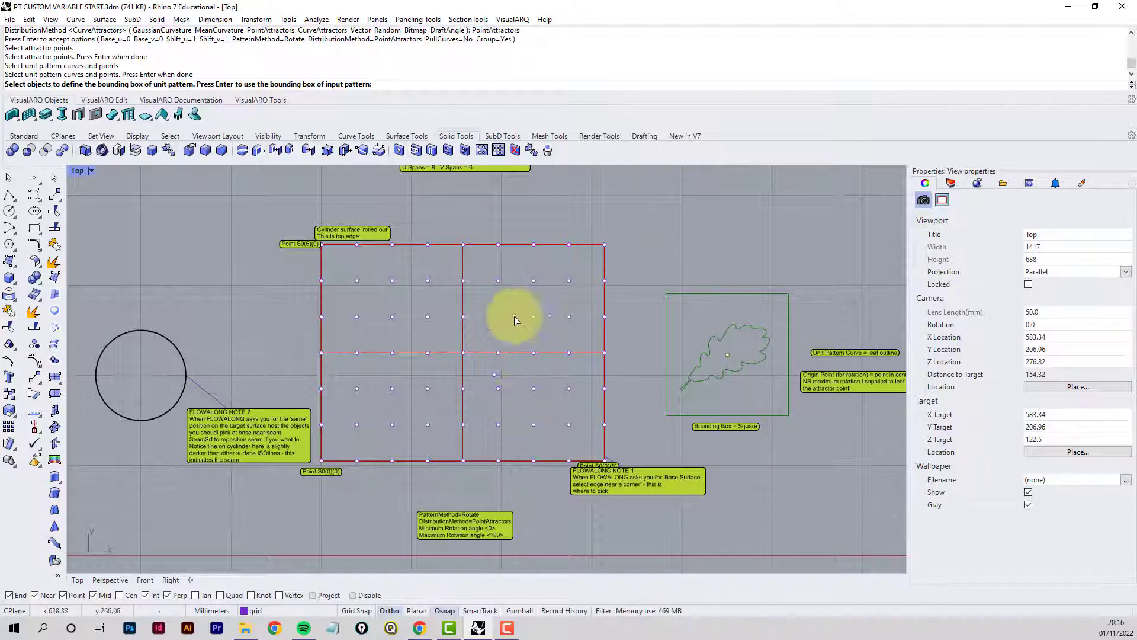
{"action": "left_click", "coordinate": [666, 335]}
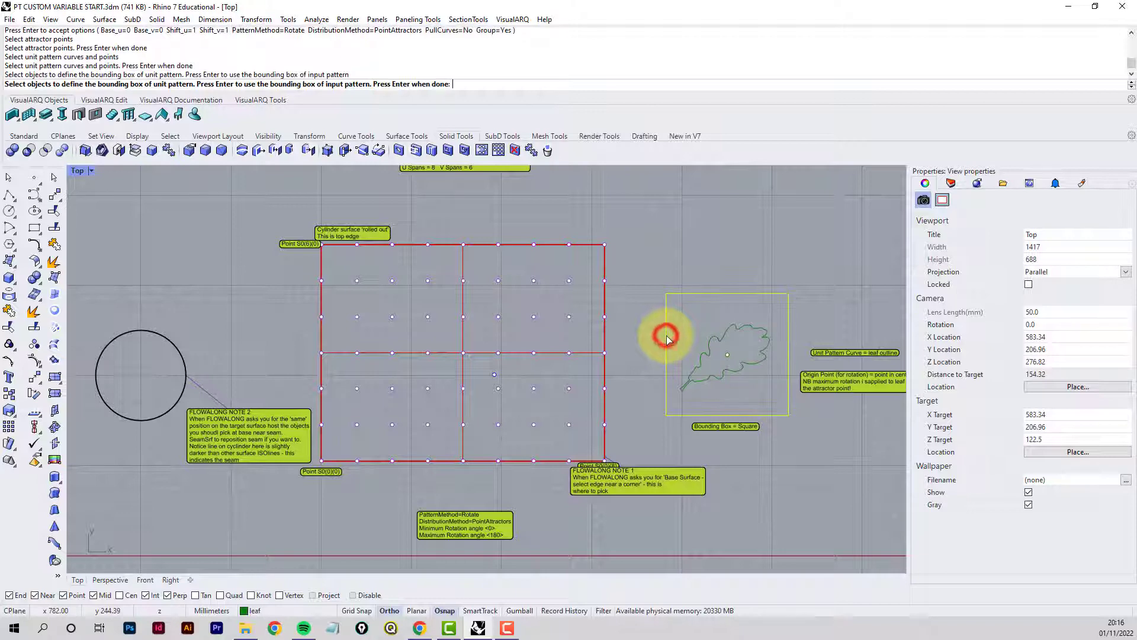
{"action": "key", "text": "Return"}
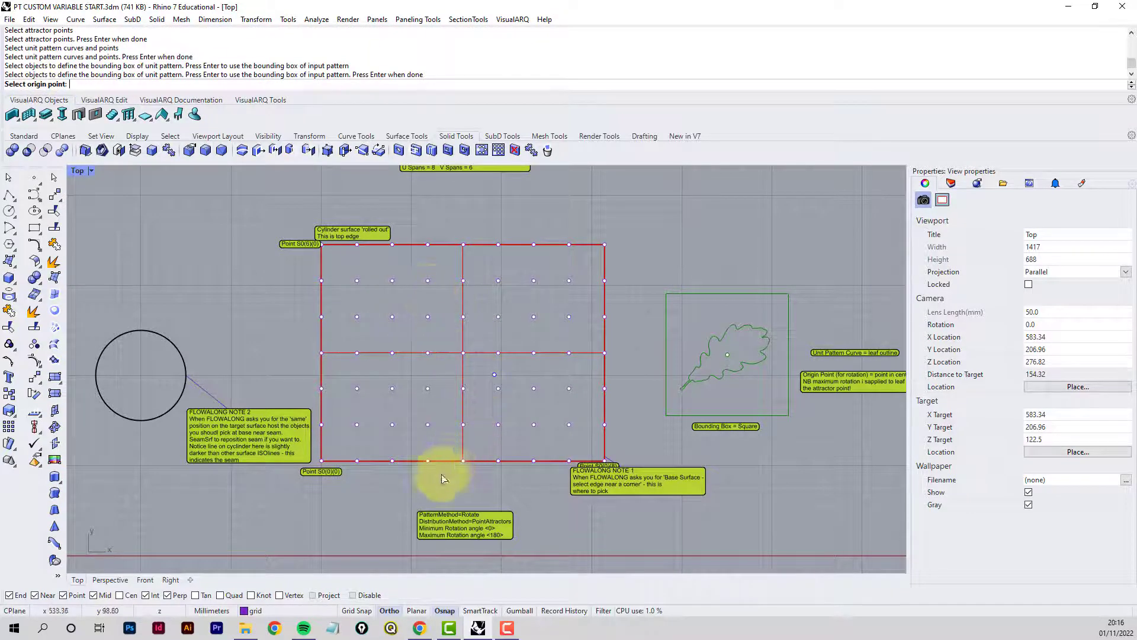
Generate the rotated leaf panels with the leaf's centre point as origin, minimum rotation angle 0 and maximum 180.
{"action": "left_click", "coordinate": [727, 355]}
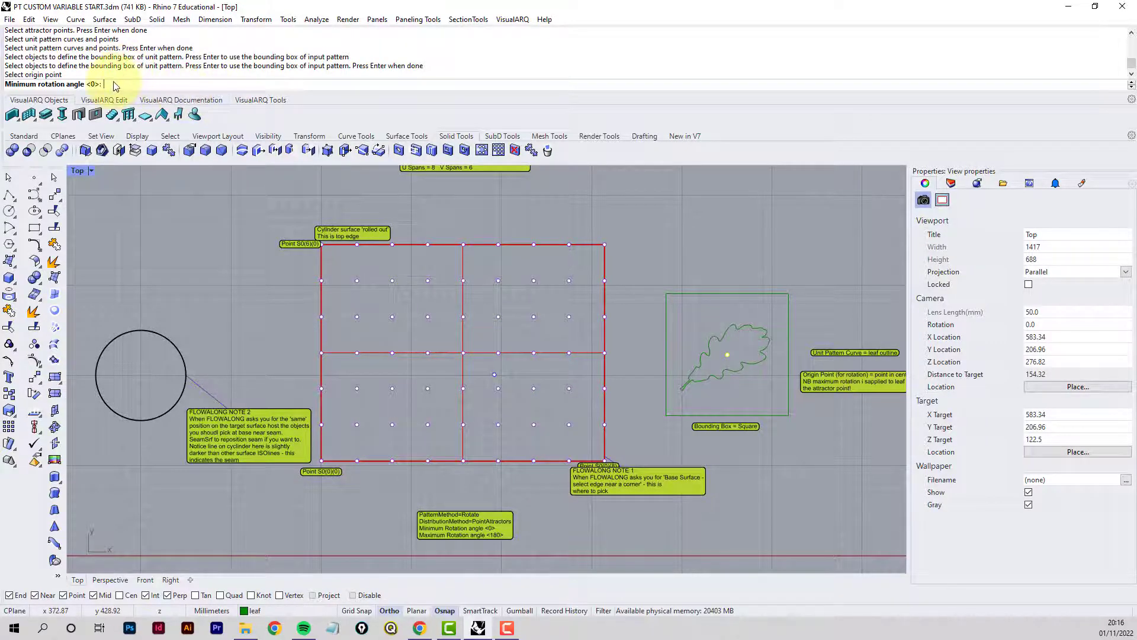
{"action": "key", "text": "Return"}
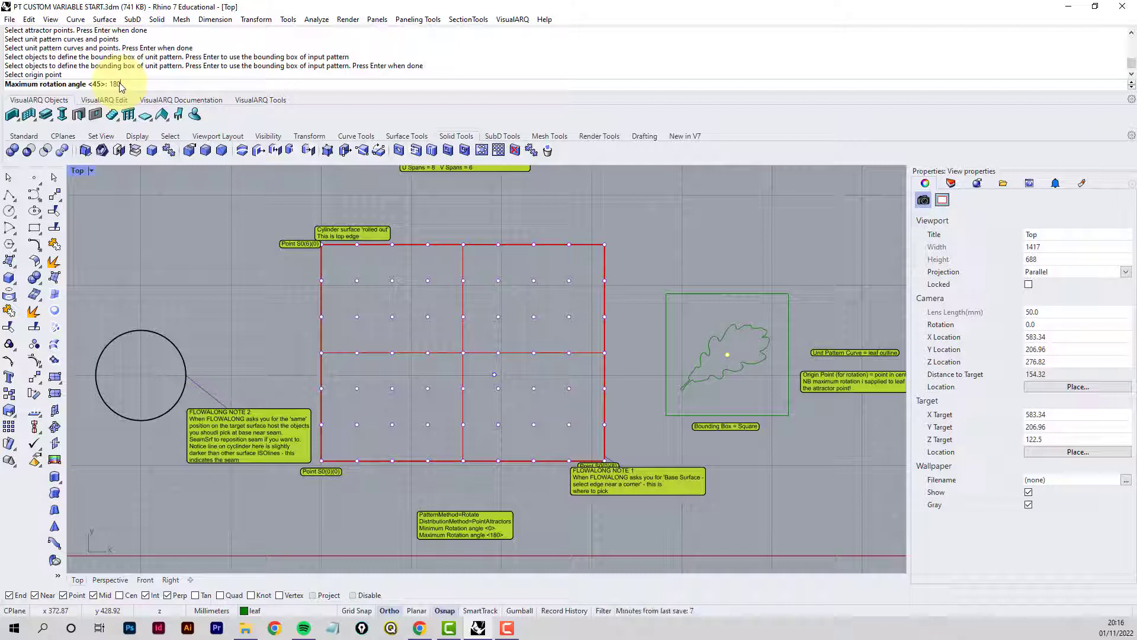
{"action": "key", "text": "Return"}
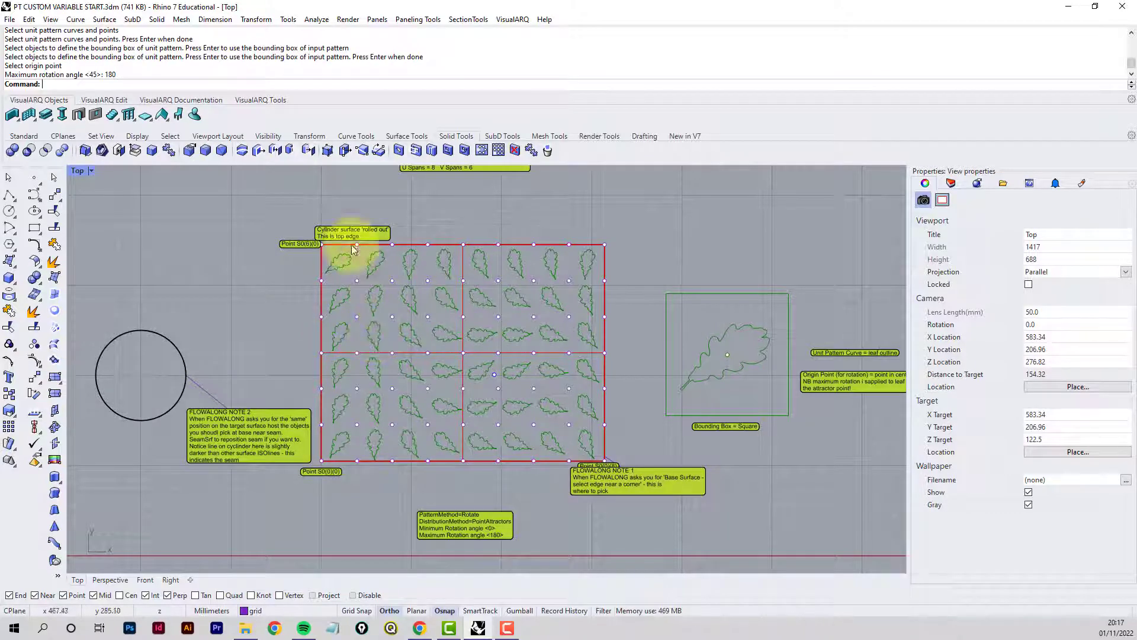
Select the grouped leaf panels and examine the surface's base corner and the cylinder's seam in the maximized Perspective view.
{"action": "left_click", "coordinate": [377, 340]}
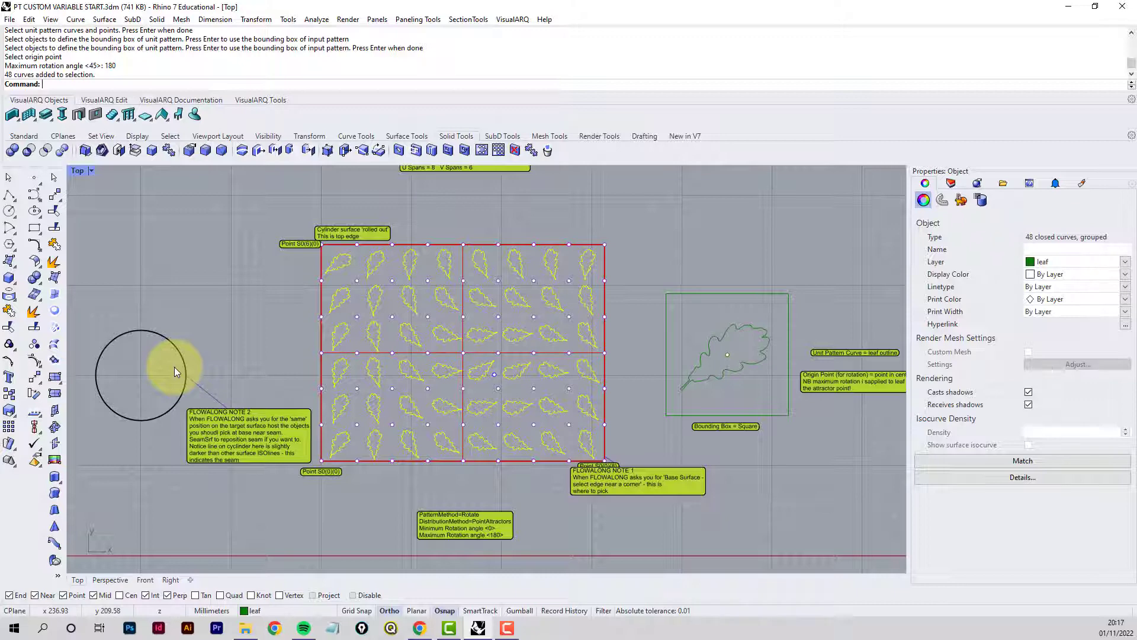
{"action": "double_click", "coordinate": [80, 172]}
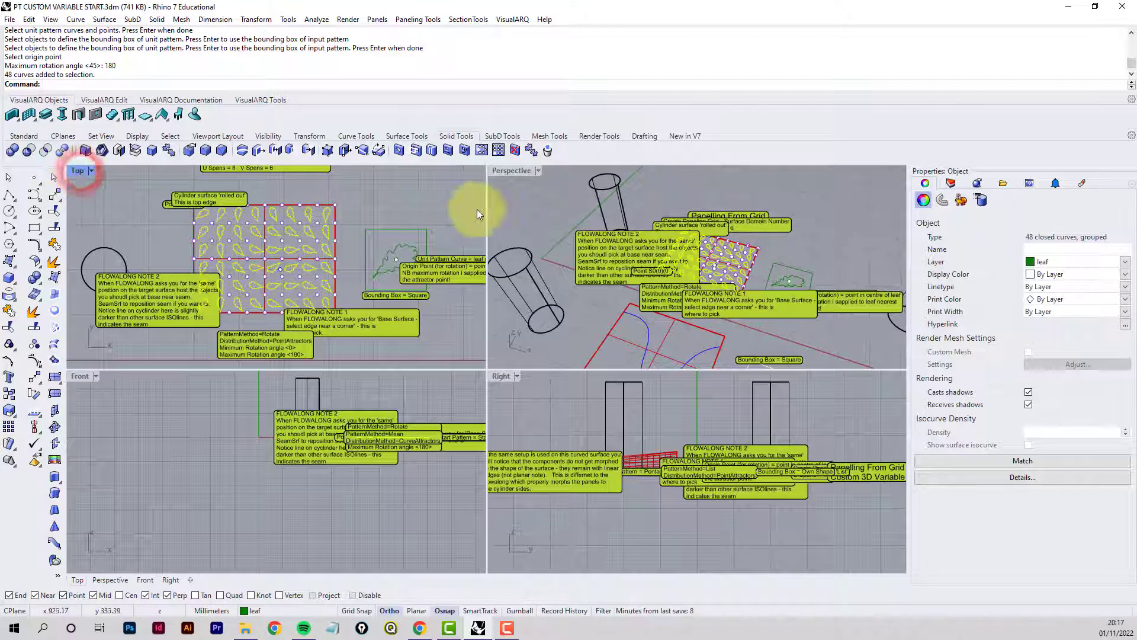
{"action": "double_click", "coordinate": [512, 172]}
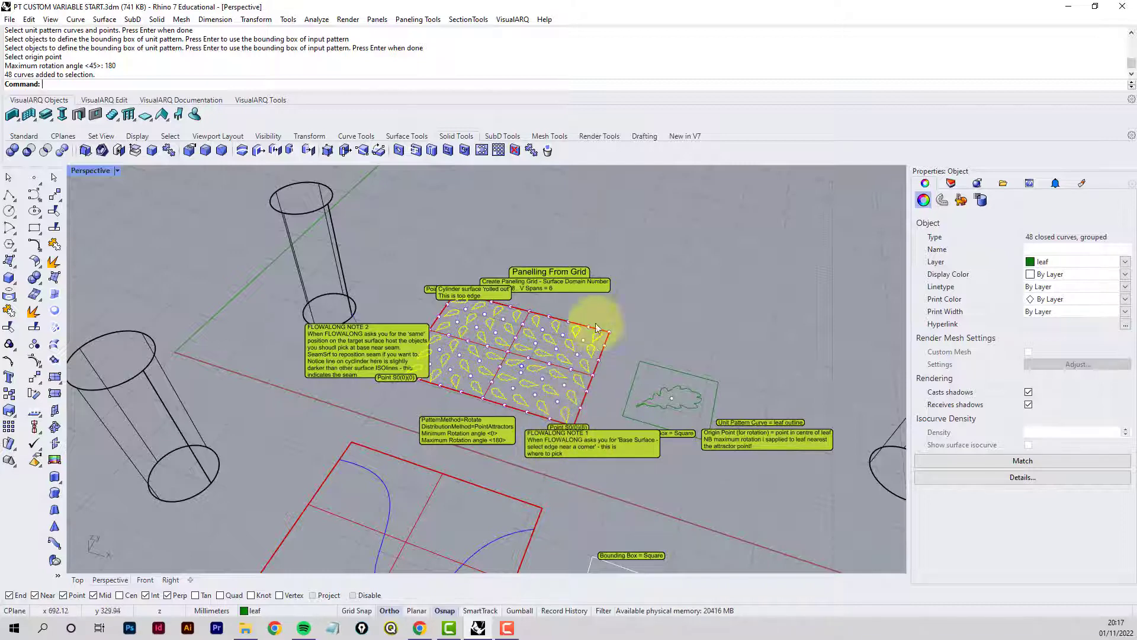
{"action": "scroll", "coordinate": [587, 437], "scroll_direction": "up", "scroll_amount": 3}
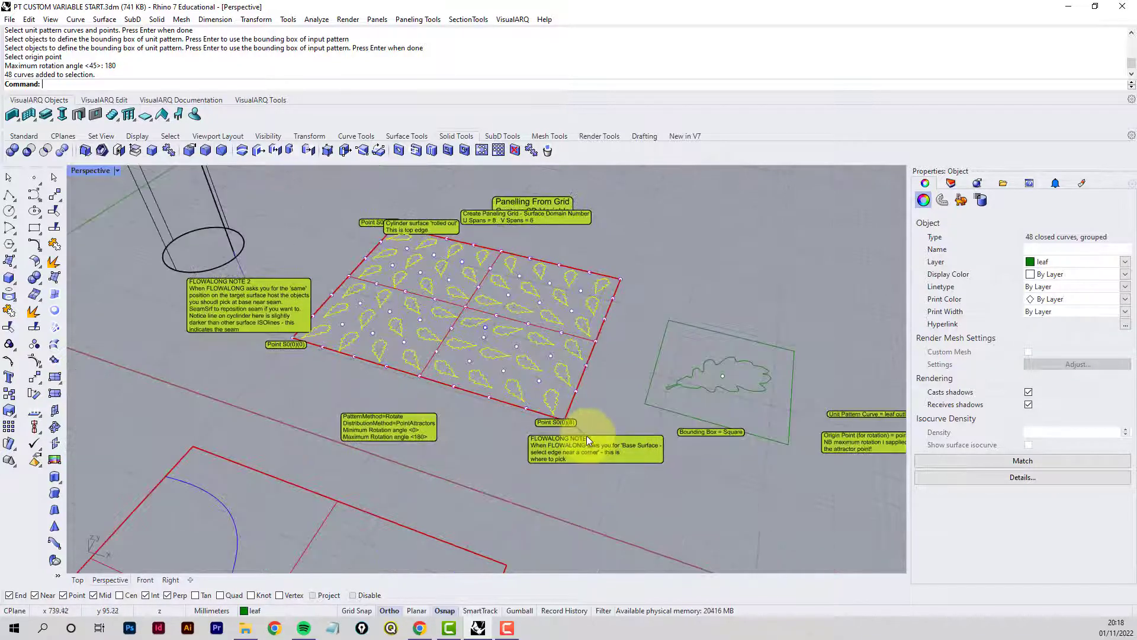
{"action": "scroll", "coordinate": [586, 436], "scroll_direction": "up", "scroll_amount": 4}
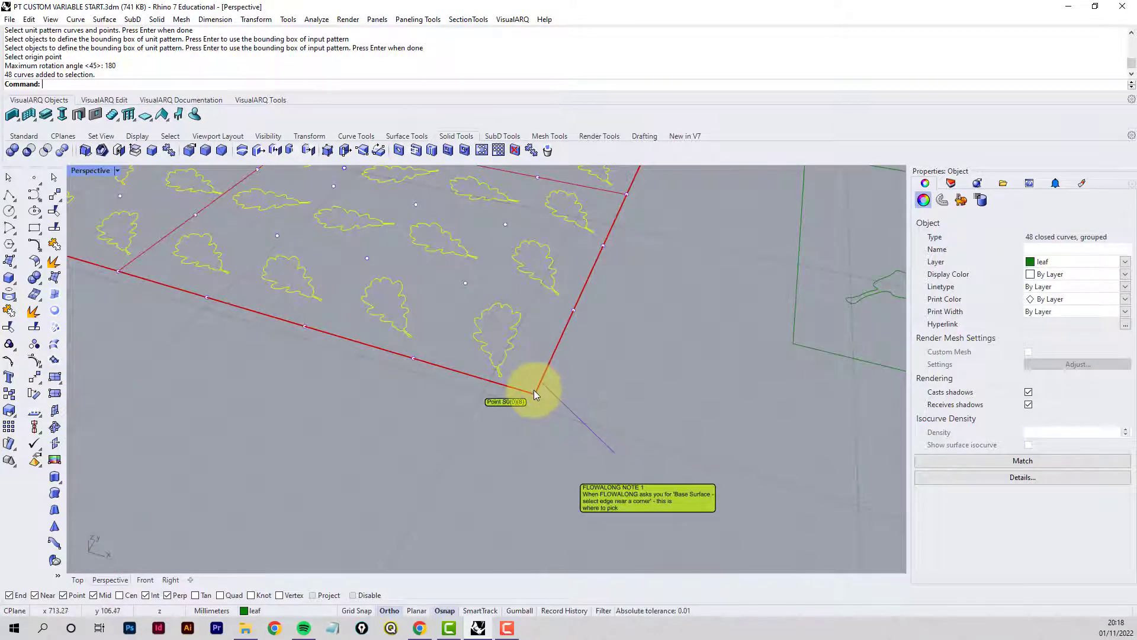
{"action": "scroll", "coordinate": [541, 385], "scroll_direction": "down", "scroll_amount": 5}
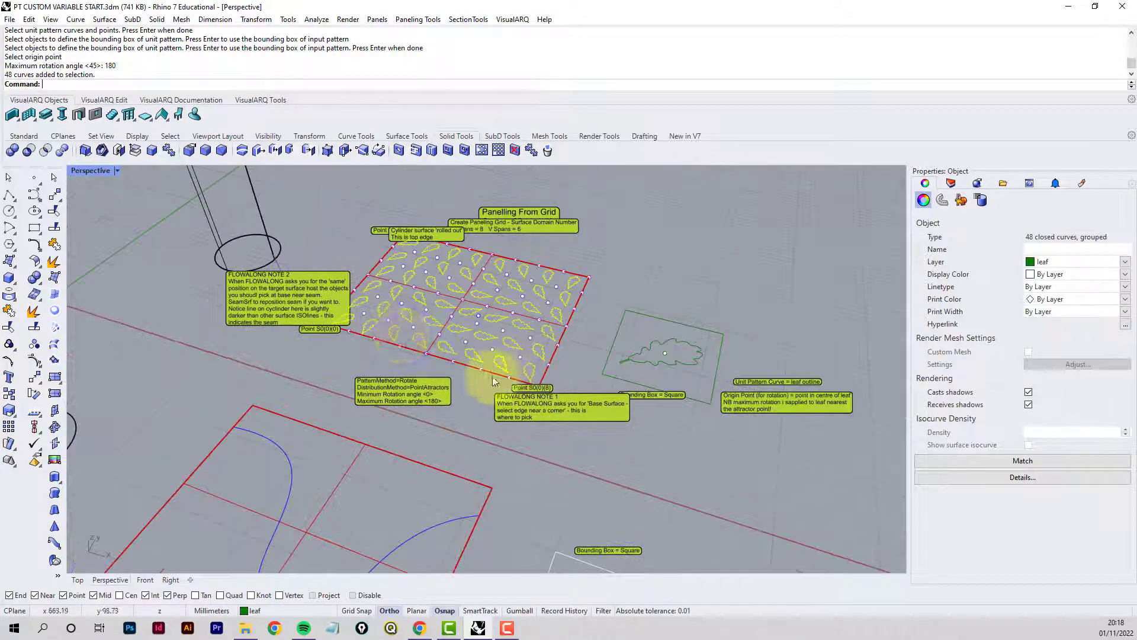
{"action": "scroll", "coordinate": [241, 241], "scroll_direction": "up", "scroll_amount": 5}
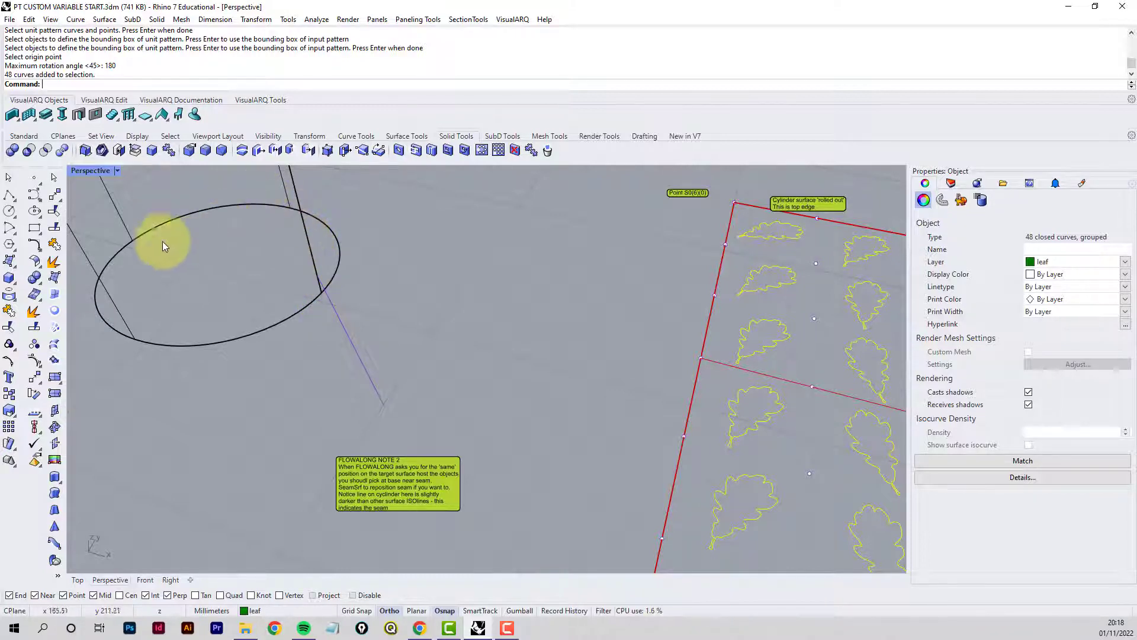
{"action": "scroll", "coordinate": [294, 246], "scroll_direction": "down", "scroll_amount": 10}
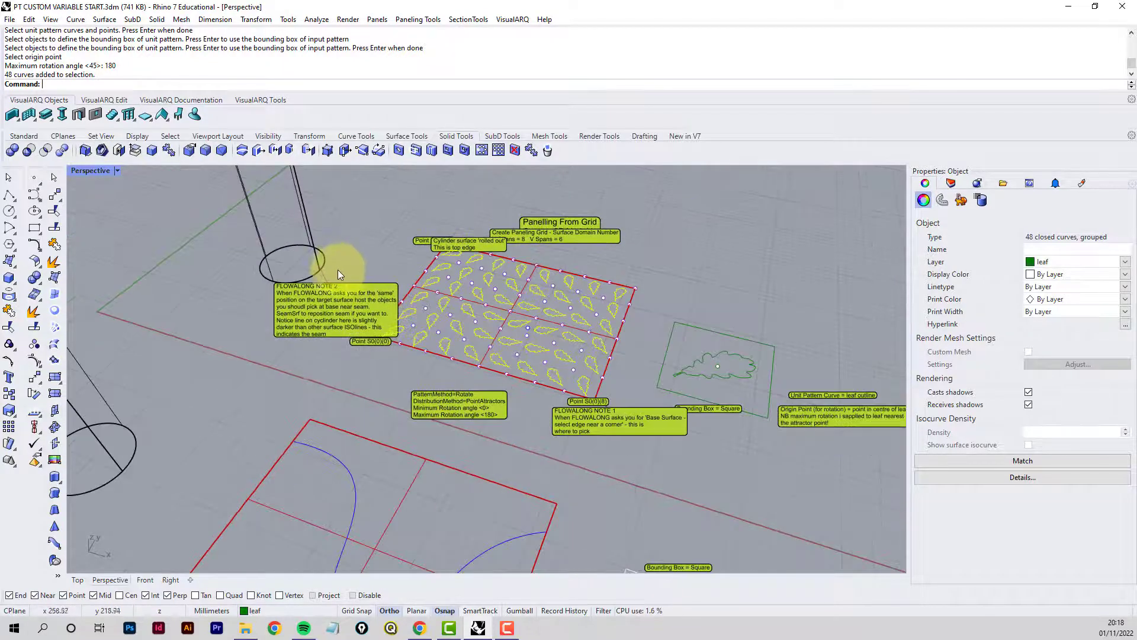
{"action": "right_click_drag", "start_coordinate": [375, 257], "coordinate": [427, 400], "text": "shift"}
{"action": "scroll", "coordinate": [445, 421], "scroll_direction": "up", "scroll_amount": 4}
{"action": "type", "text": "FlowAlongSrf"}
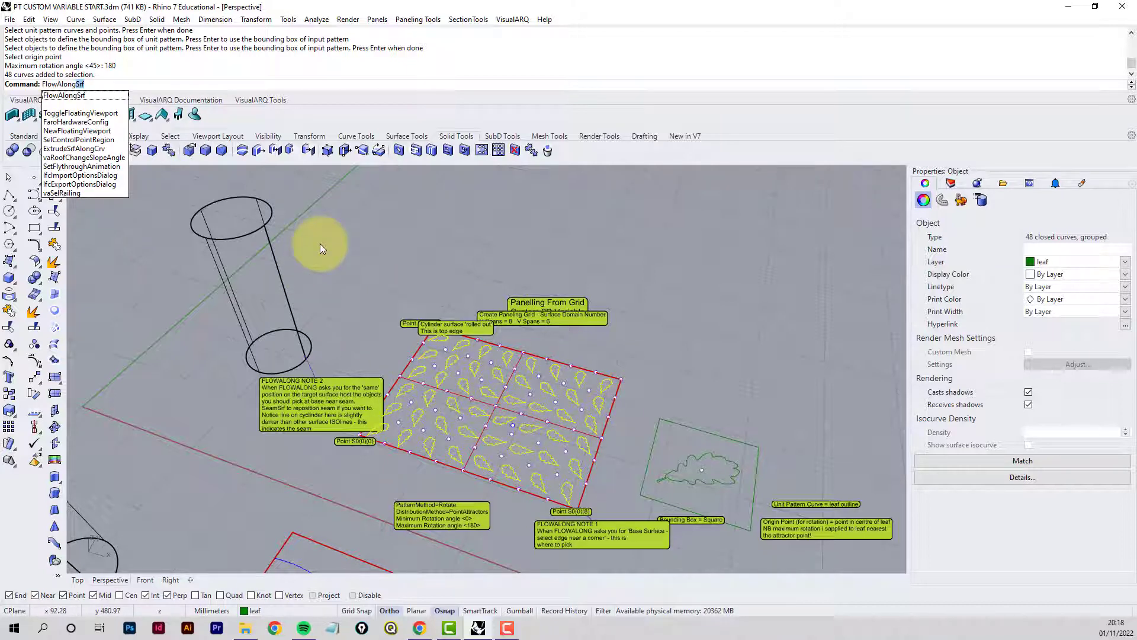
{"action": "left_click", "coordinate": [66, 94]}
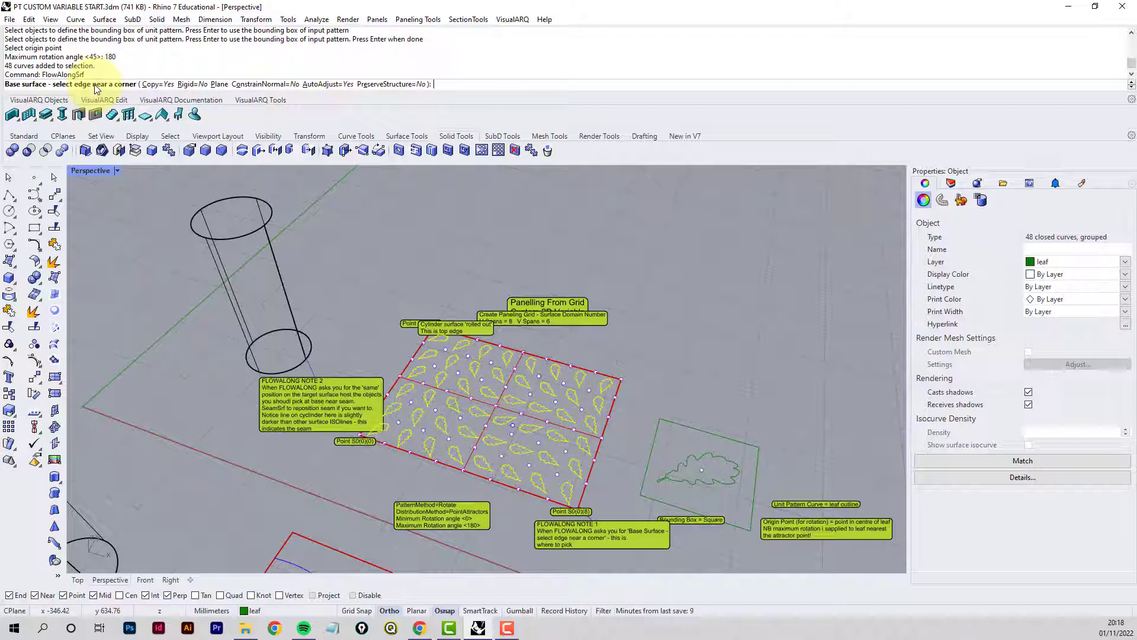
{"action": "key", "text": "Escape"}
{"action": "left_click", "coordinate": [375, 353]}
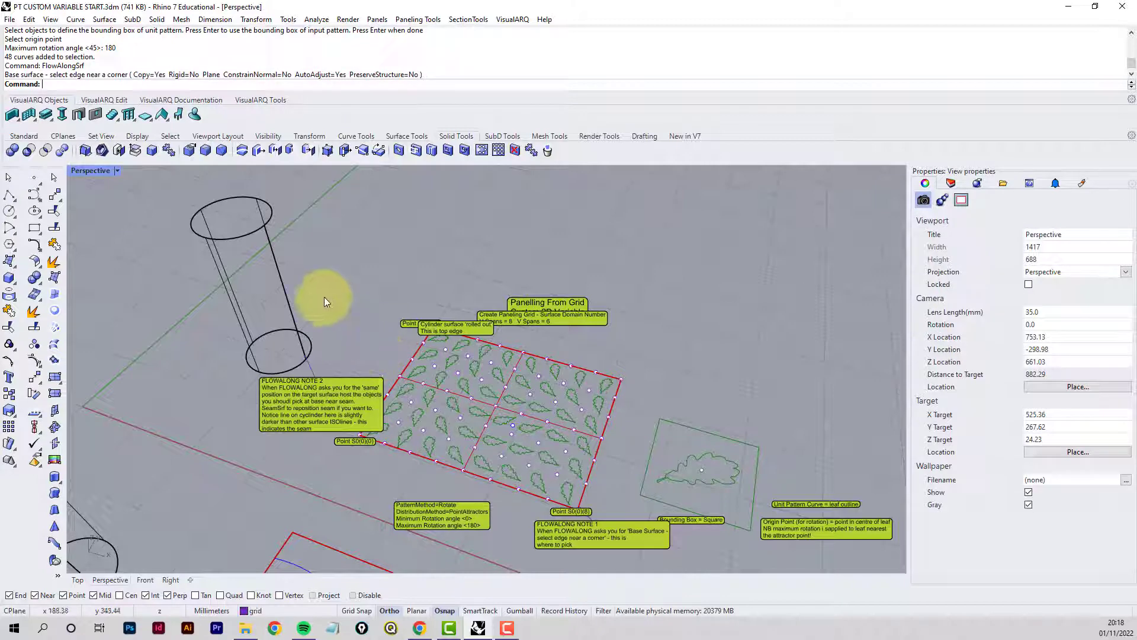
Start FlowAlongSrf on the grouped leaf panels, using the rolled-out surface edge near the FLOWALONG NOTE 1 corner as base.
{"action": "type", "text": "FlowAlongSrf"}
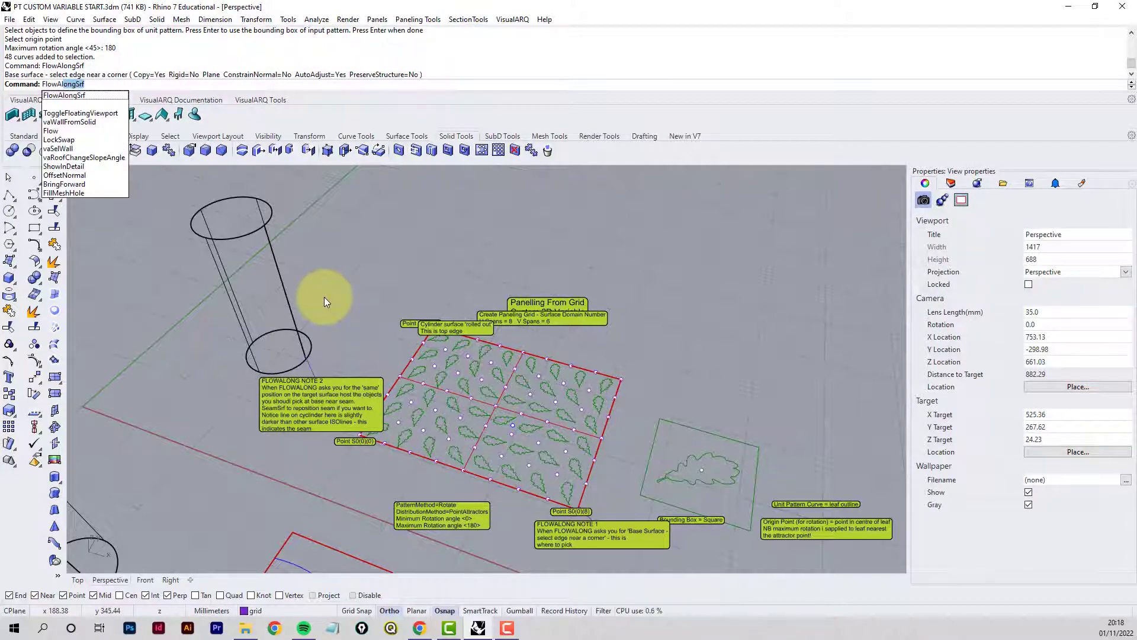
{"action": "left_click", "coordinate": [83, 95]}
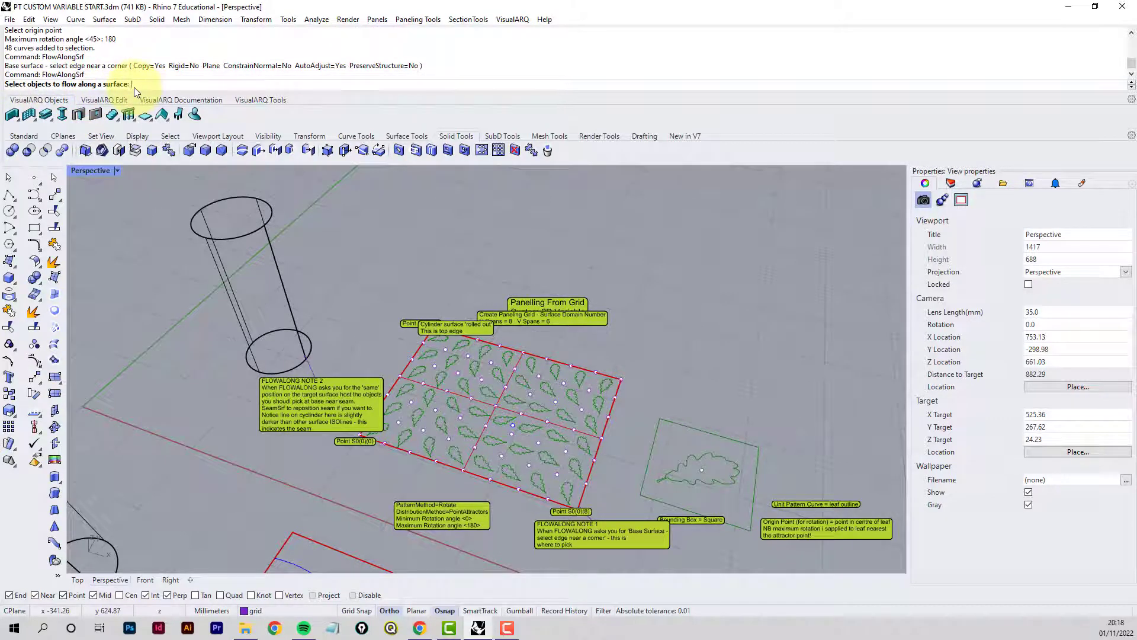
{"action": "left_click", "coordinate": [513, 472]}
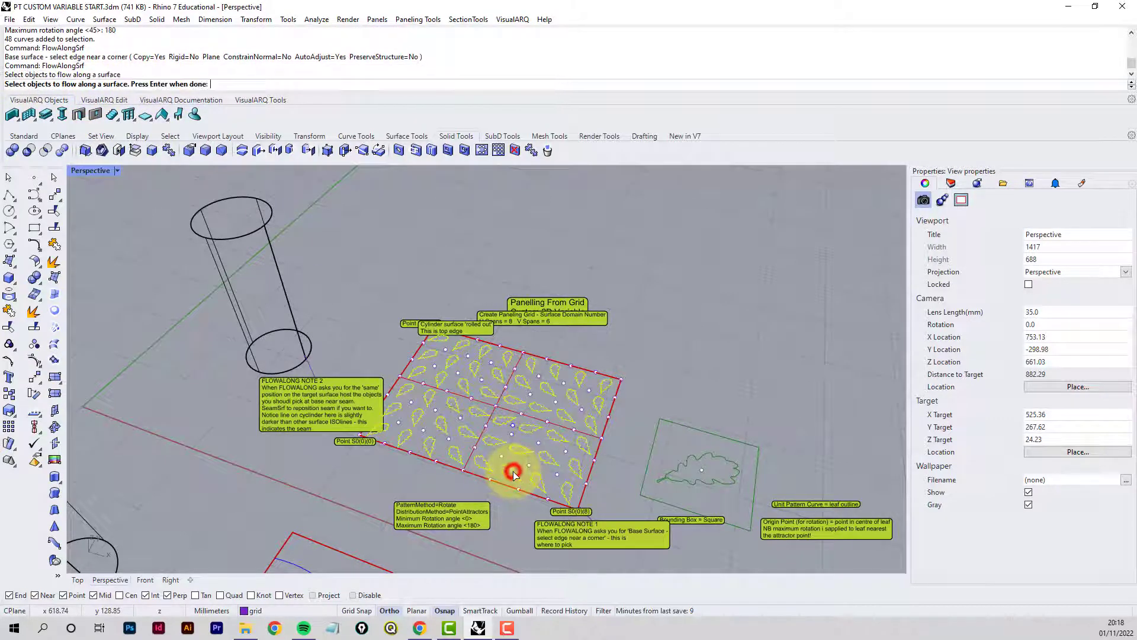
{"action": "key", "text": "Return"}
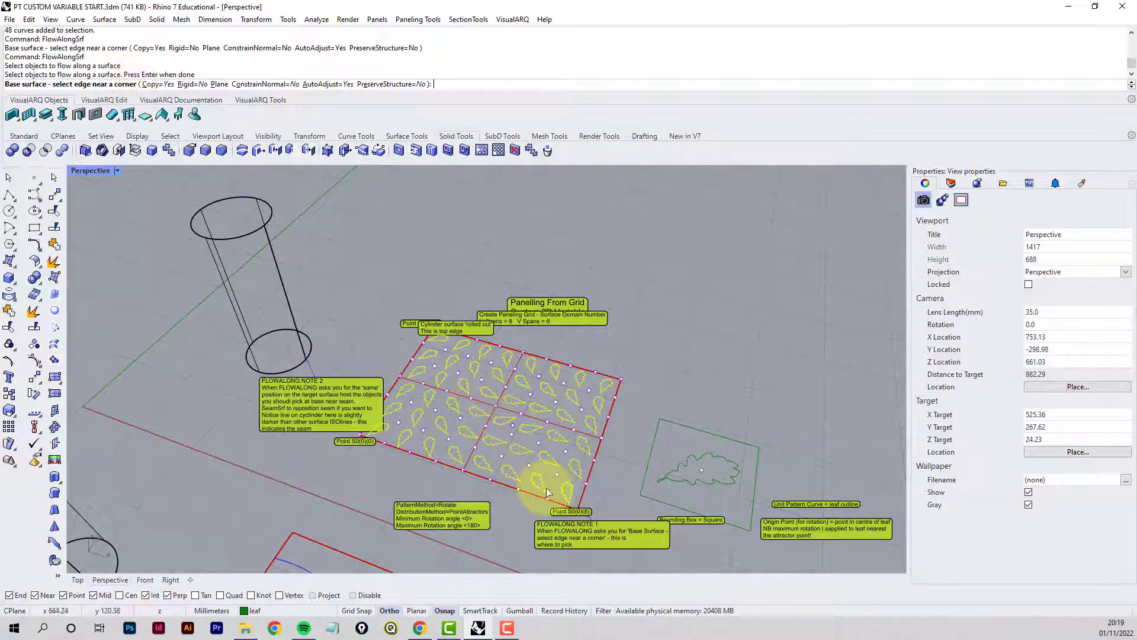
{"action": "scroll", "coordinate": [590, 515], "scroll_direction": "up", "scroll_amount": 3}
{"action": "scroll", "coordinate": [584, 508], "scroll_direction": "up", "scroll_amount": 4}
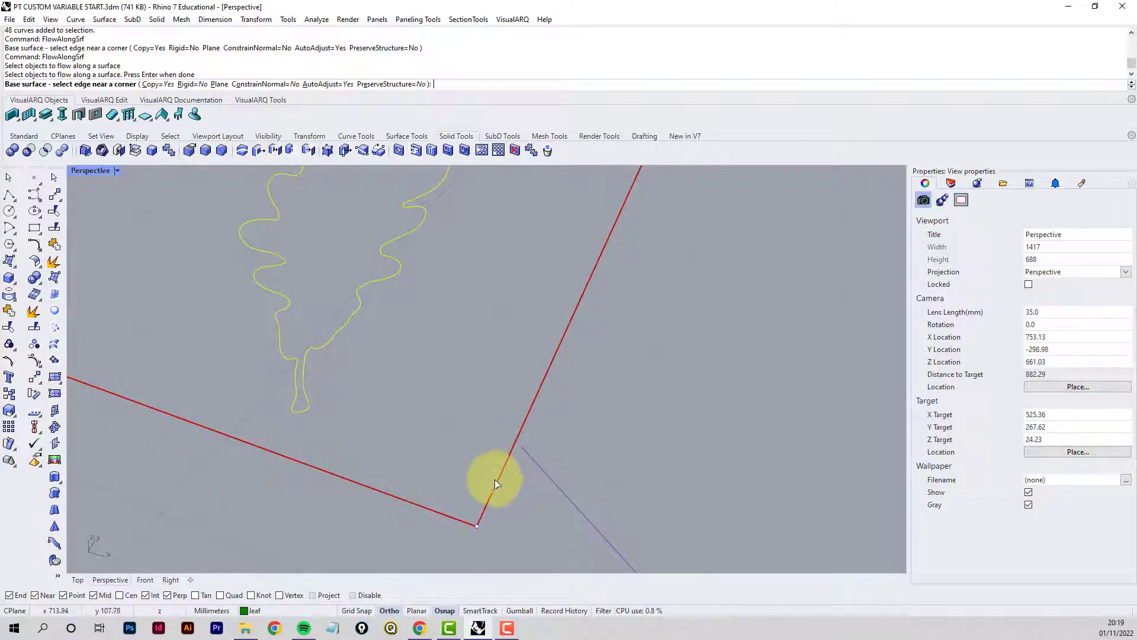
{"action": "left_click", "coordinate": [498, 487]}
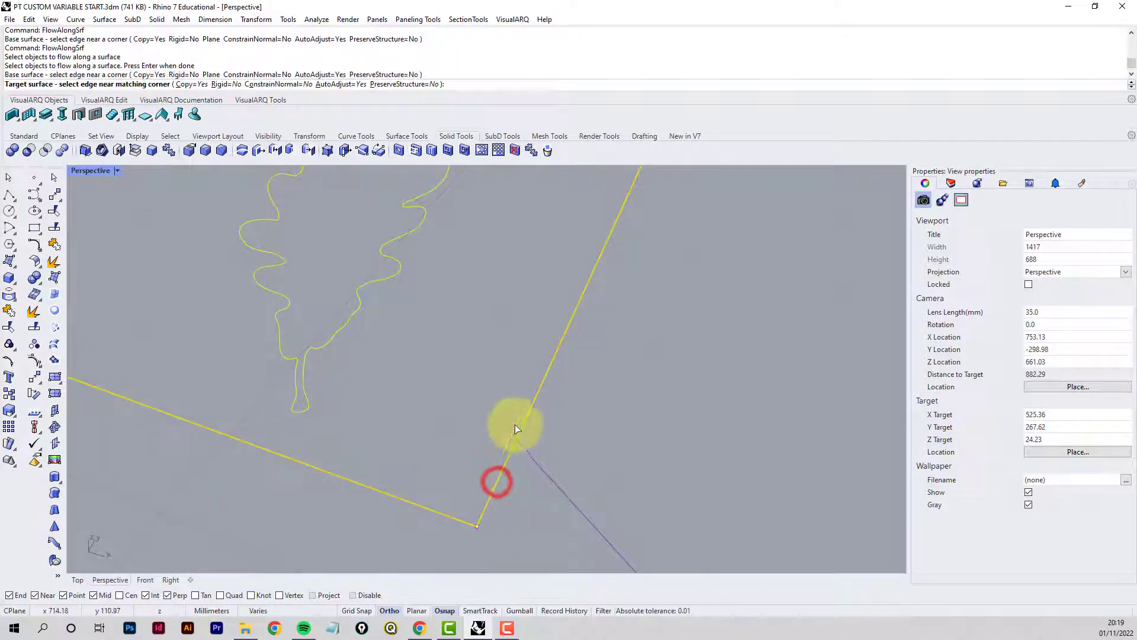
Flow the leaf panels onto the cylinder by picking its target surface at the base, close to the seam.
{"action": "scroll", "coordinate": [499, 421], "scroll_direction": "down", "scroll_amount": 5}
{"action": "scroll", "coordinate": [500, 421], "scroll_direction": "down", "scroll_amount": 3}
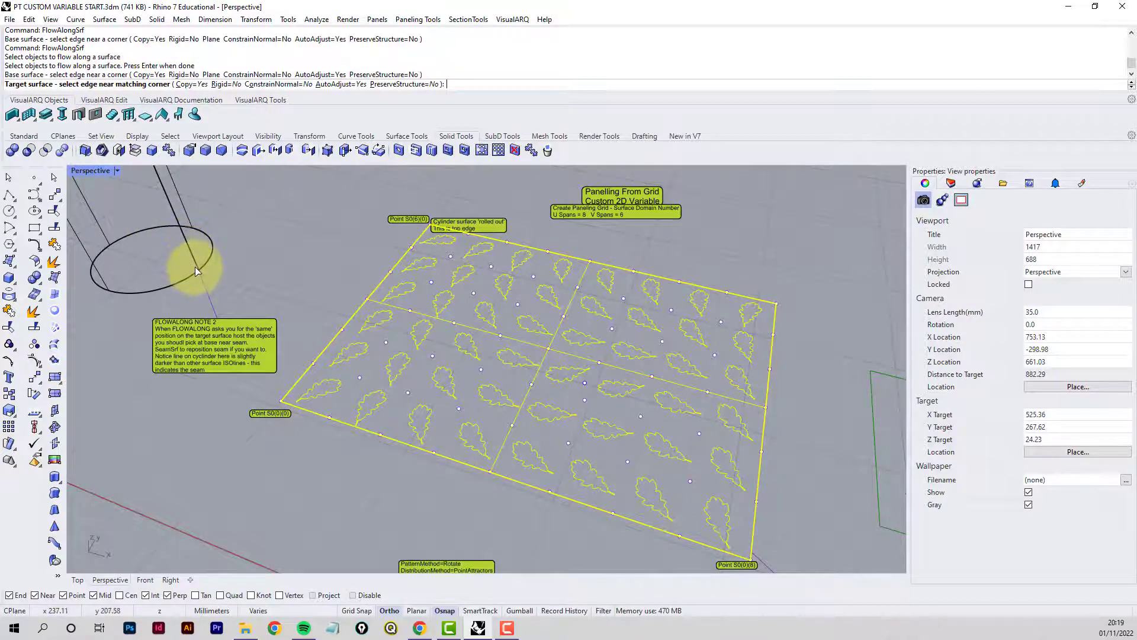
{"action": "scroll", "coordinate": [194, 268], "scroll_direction": "up", "scroll_amount": 5}
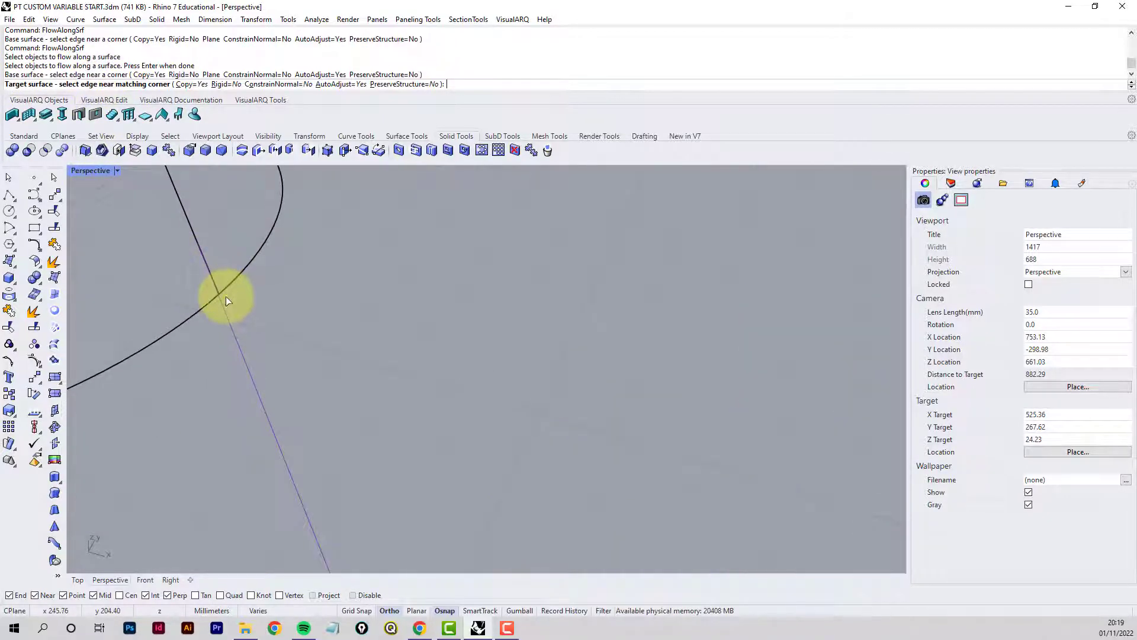
{"action": "scroll", "coordinate": [219, 290], "scroll_direction": "up", "scroll_amount": 3}
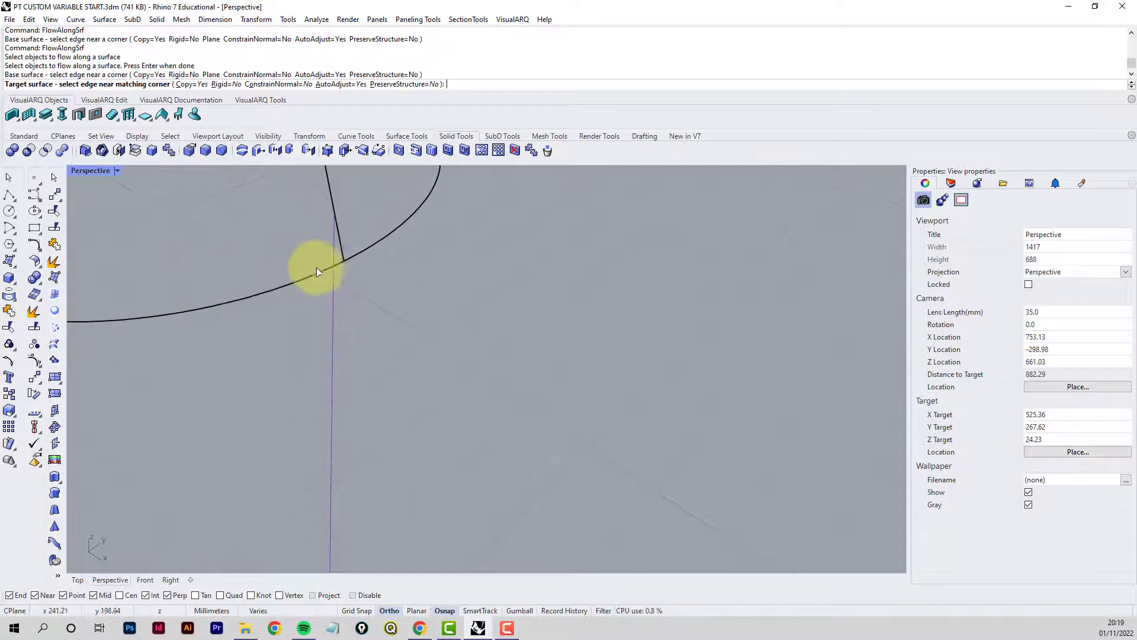
{"action": "left_click", "coordinate": [340, 241]}
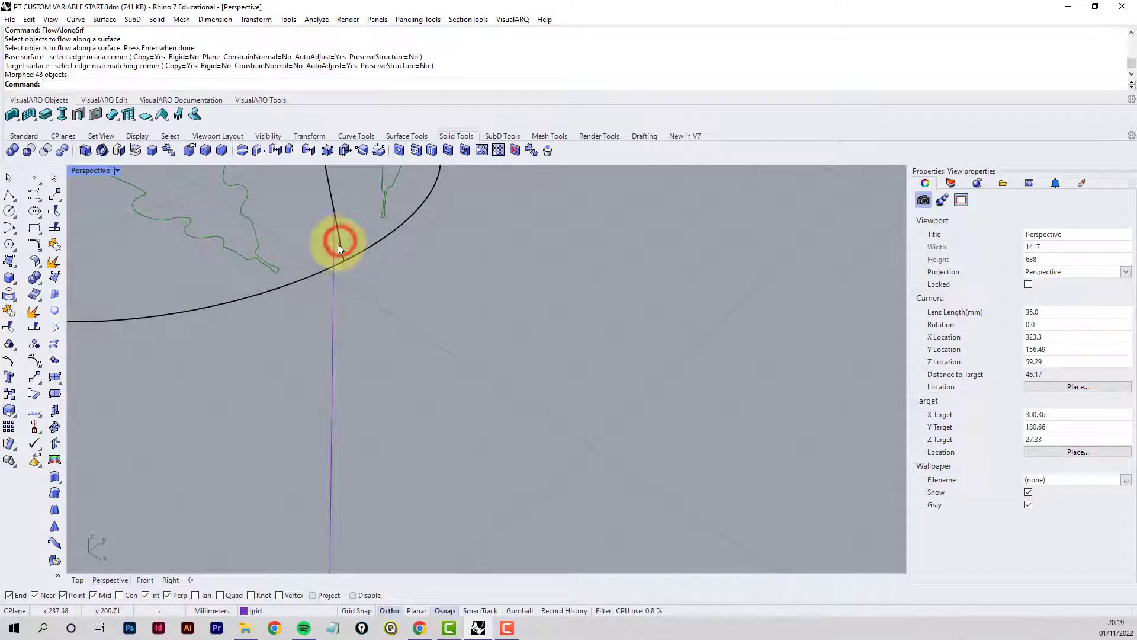
Show the leaf-covered cylinder in the Perspective view with the Shaded display mode.
{"action": "scroll", "coordinate": [338, 244], "scroll_direction": "down", "scroll_amount": 6}
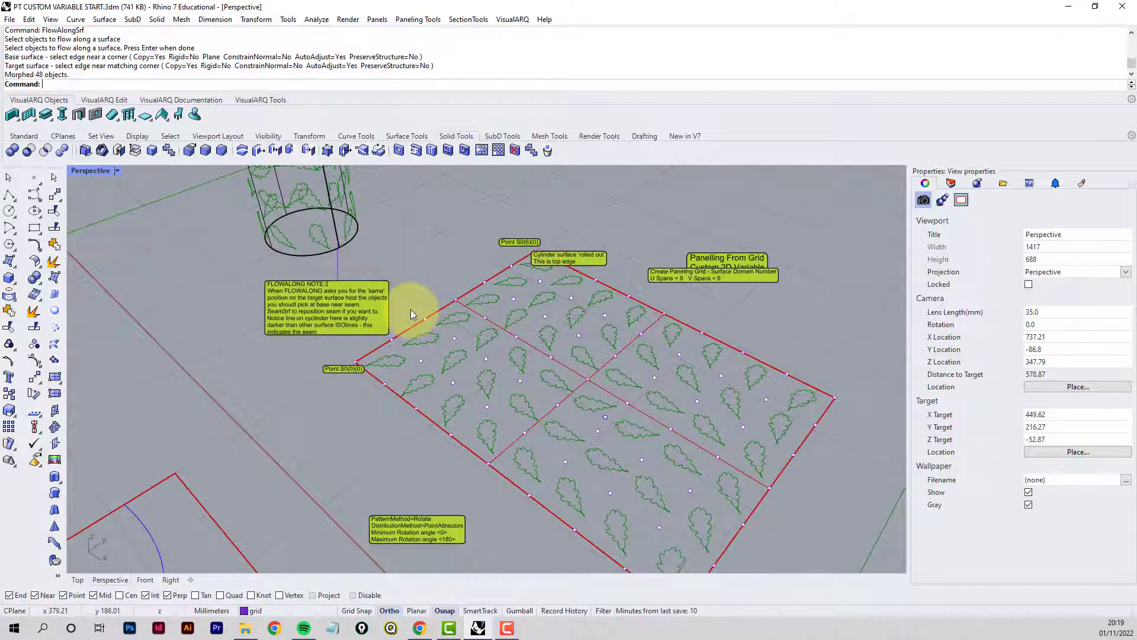
{"action": "scroll", "coordinate": [426, 315], "scroll_direction": "down", "scroll_amount": 2}
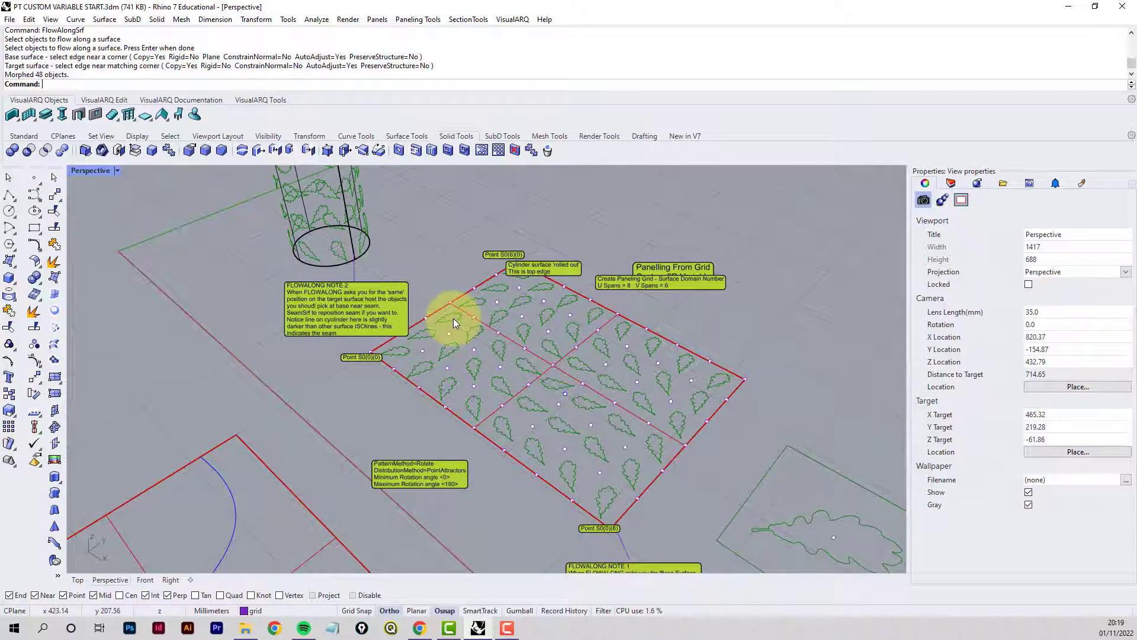
{"action": "scroll", "coordinate": [457, 326], "scroll_direction": "down", "scroll_amount": 2}
{"action": "right_click_drag", "start_coordinate": [514, 424], "coordinate": [420, 326]}
{"action": "right_click_drag", "start_coordinate": [475, 401], "coordinate": [446, 401], "text": "shift"}
{"action": "scroll", "coordinate": [414, 392], "scroll_direction": "up", "scroll_amount": 4}
{"action": "scroll", "coordinate": [414, 392], "scroll_direction": "down", "scroll_amount": 2}
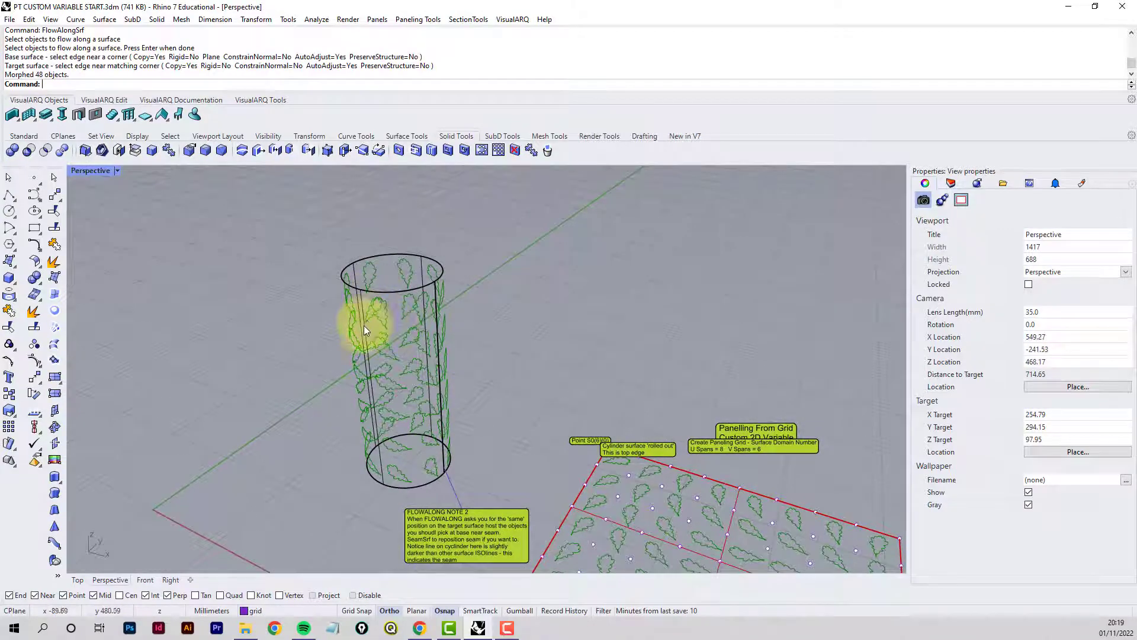
{"action": "middle_click", "coordinate": [206, 276]}
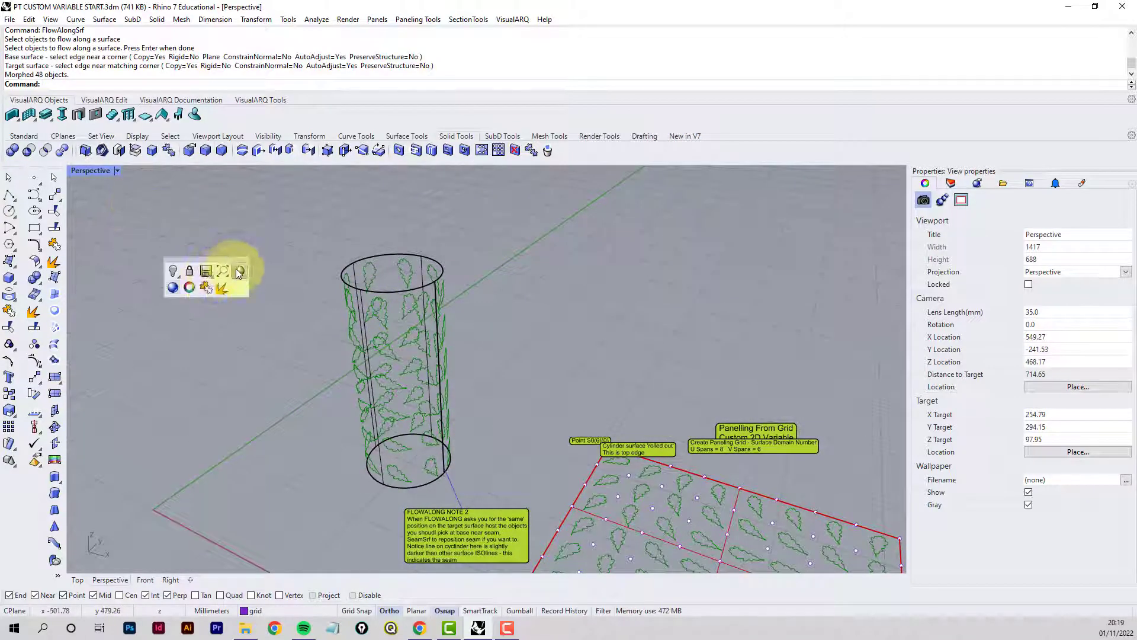
{"action": "left_click", "coordinate": [238, 271]}
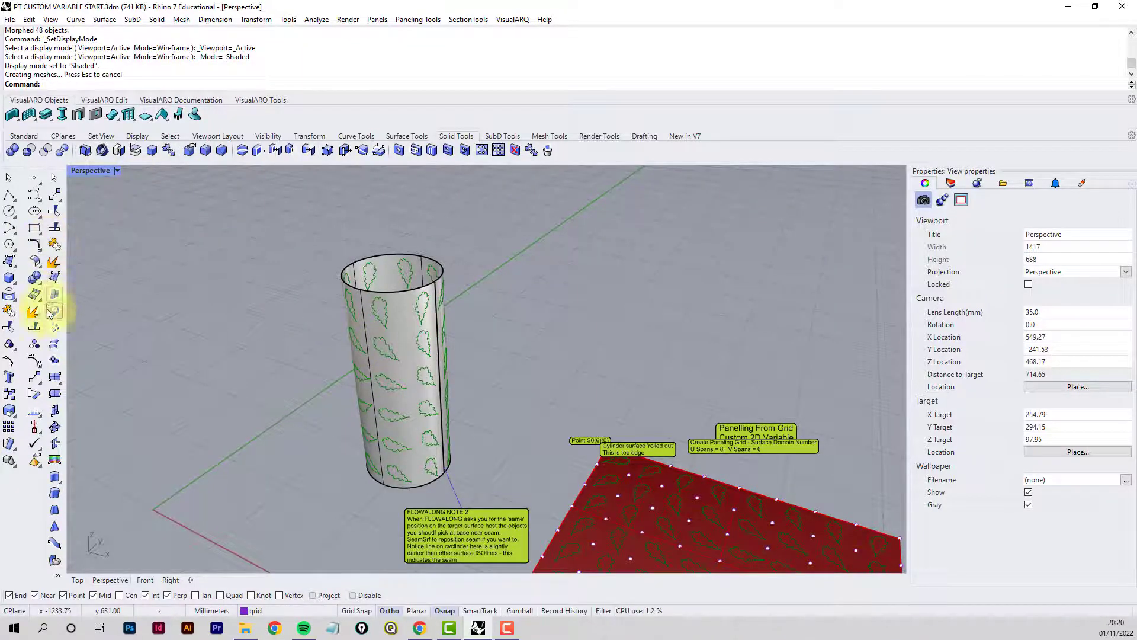
Split the cylinder surface using the flowed leaf curves as cutting objects.
{"action": "left_click", "coordinate": [34, 327]}
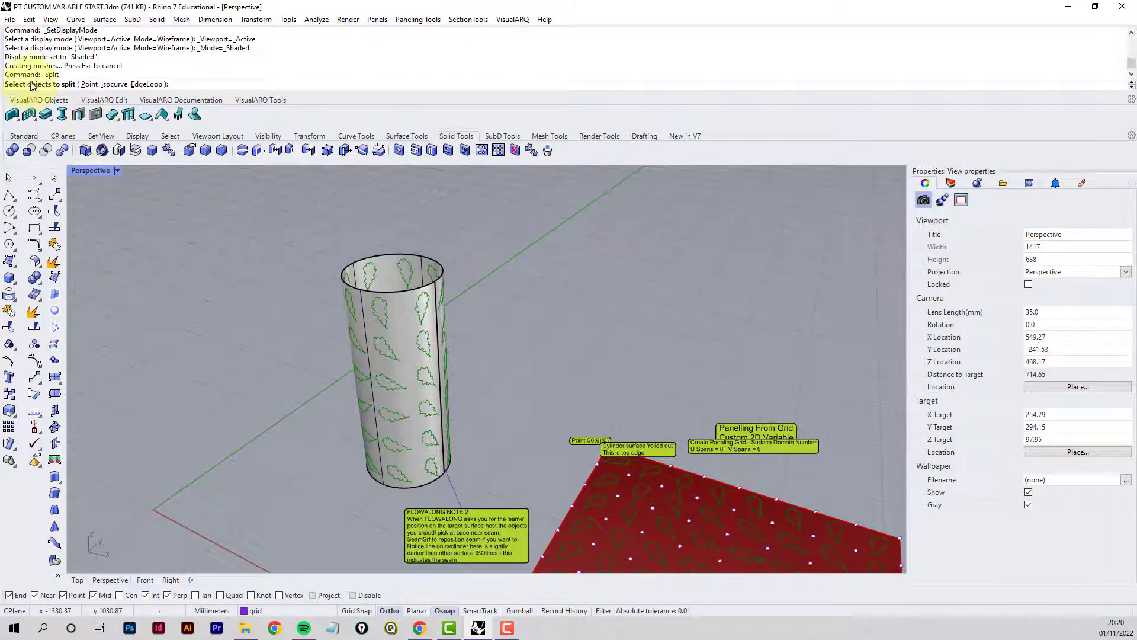
{"action": "left_click", "coordinate": [397, 297]}
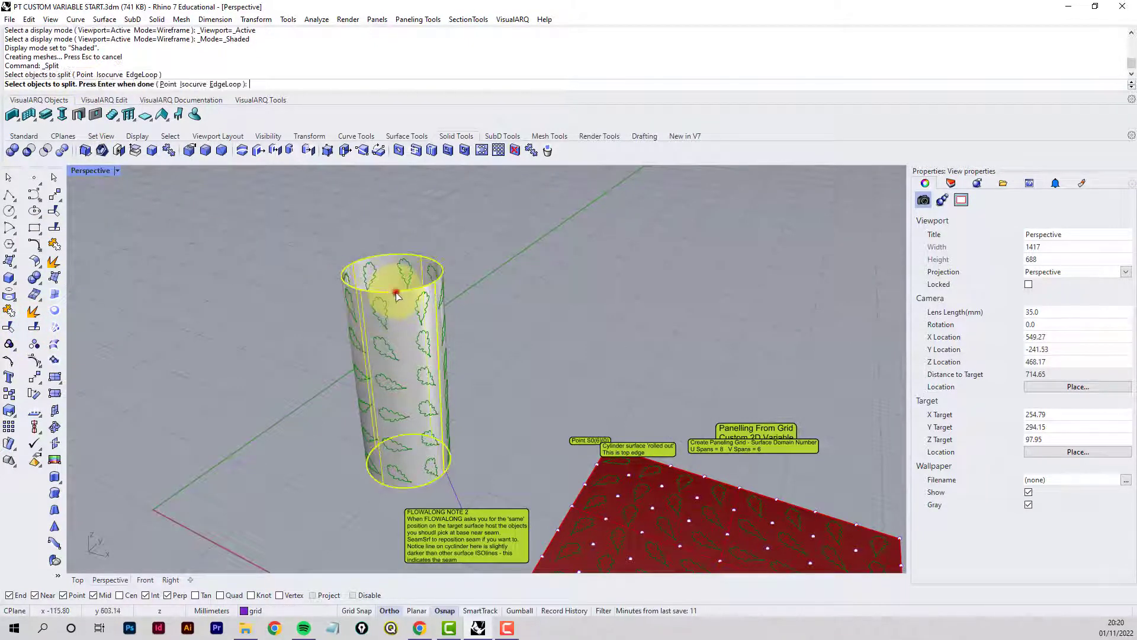
{"action": "key", "text": "Return"}
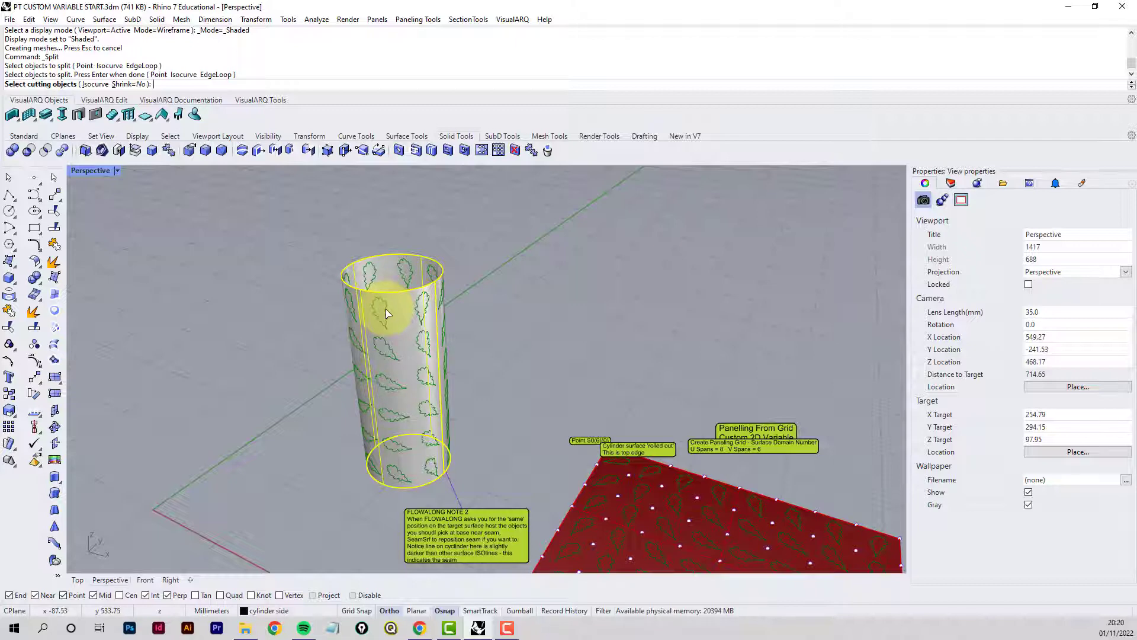
{"action": "left_click", "coordinate": [386, 313]}
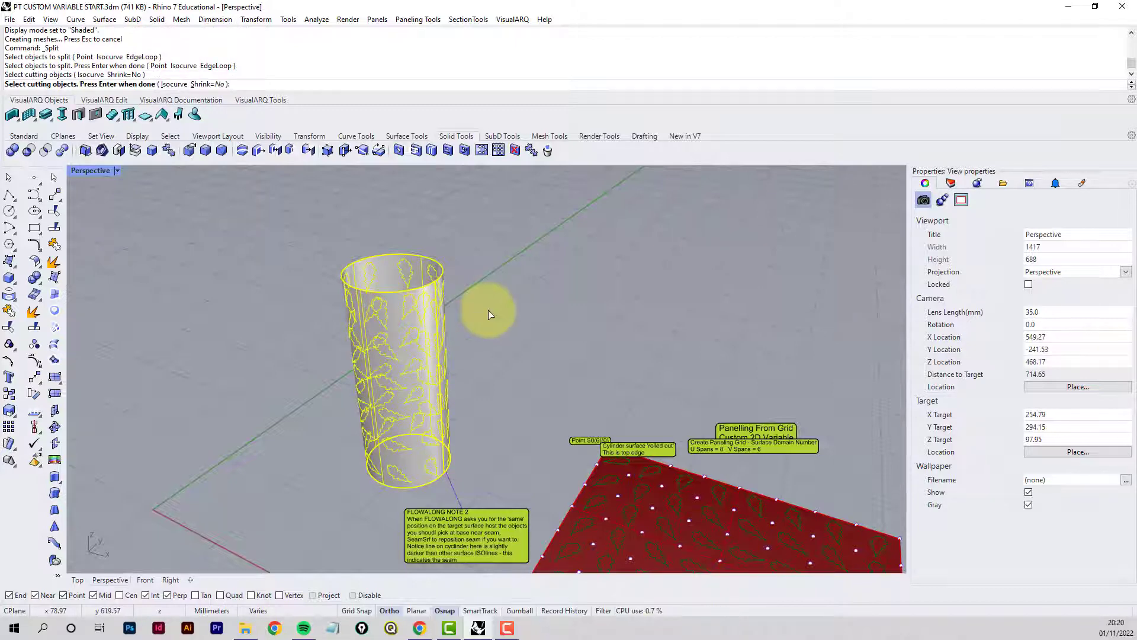
{"action": "key", "text": "Return"}
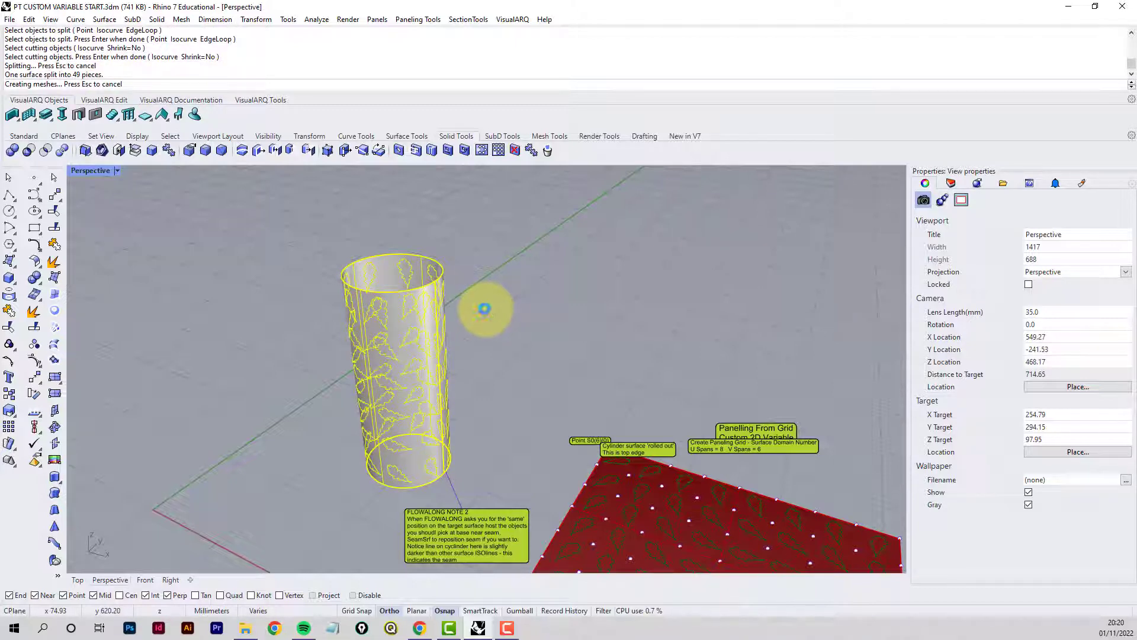
Delete three of the split leaf-shaped pieces one by one from the front of the cylinder's upper half.
{"action": "left_click", "coordinate": [379, 307]}
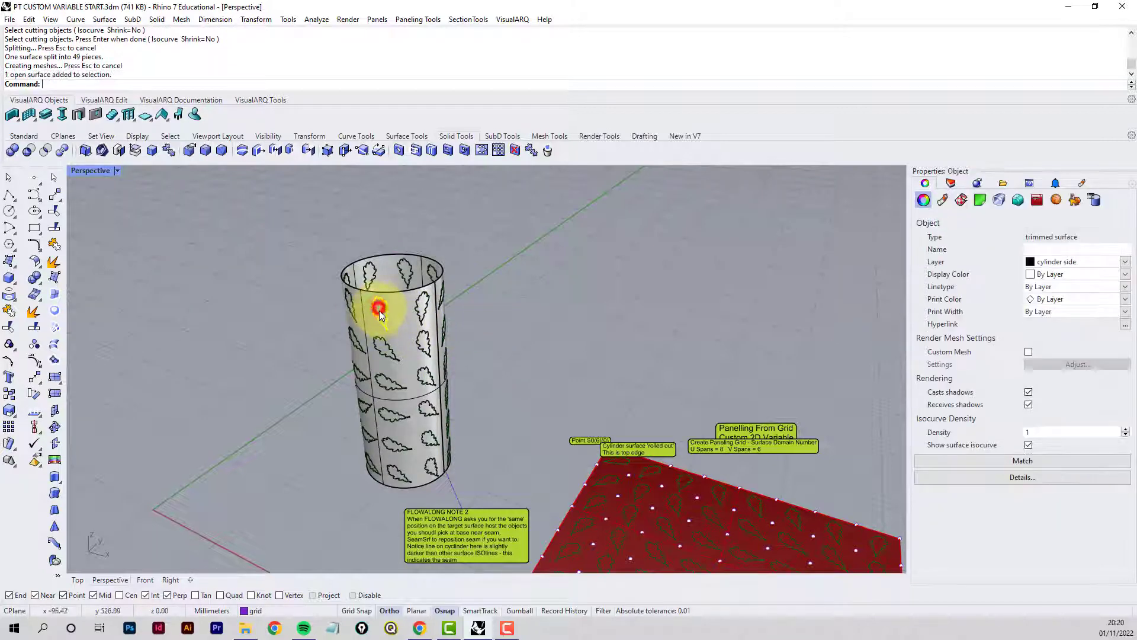
{"action": "key", "text": "Delete"}
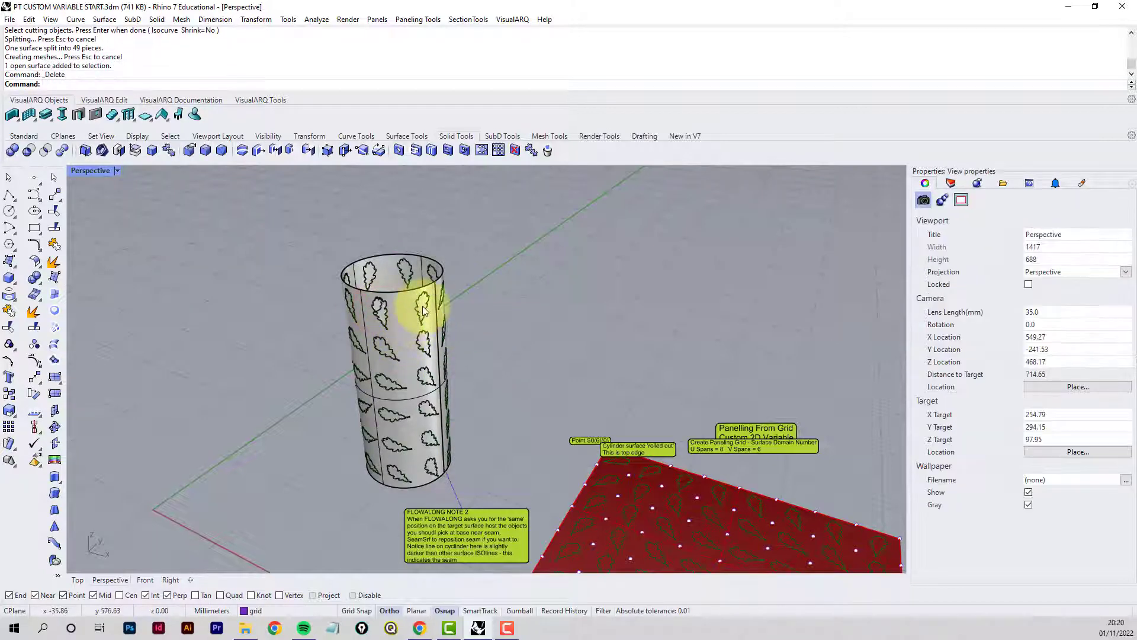
{"action": "left_click", "coordinate": [422, 305]}
{"action": "key", "text": "Delete"}
{"action": "left_click", "coordinate": [423, 342]}
{"action": "key", "text": "Delete"}
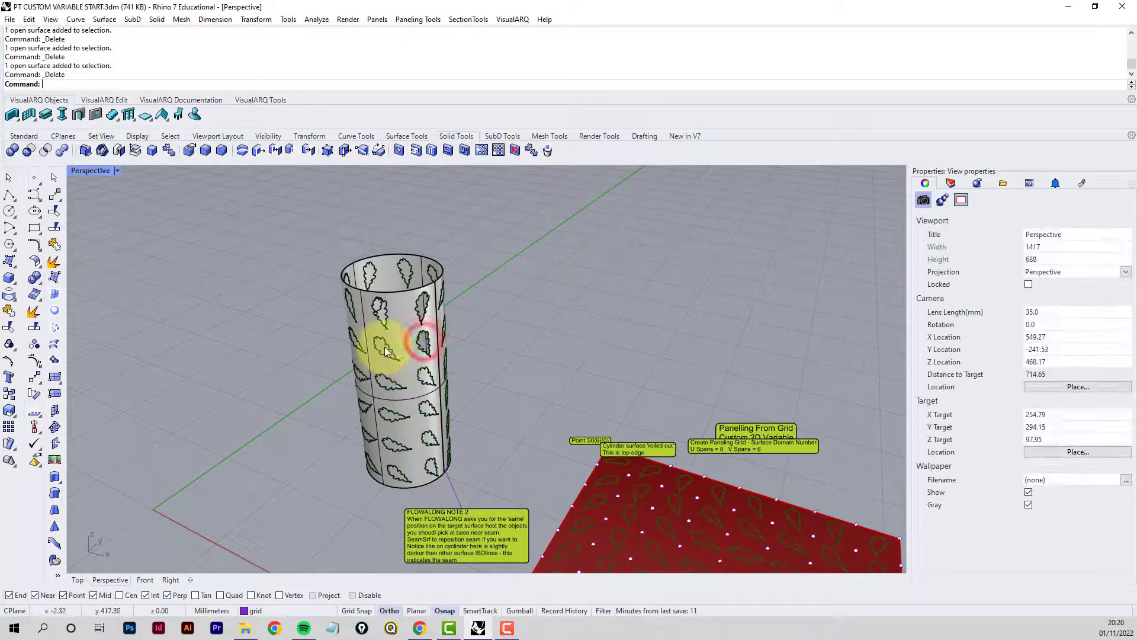
Window-select and delete the remaining leaf-shaped pieces, first in the cylinder's upper half and then in its lower half.
{"action": "mouse_move", "coordinate": [380, 351]}
{"action": "right_mouse_down"}
{"action": "mouse_move", "coordinate": [386, 308]}
{"action": "mouse_move", "coordinate": [423, 304]}
{"action": "mouse_move", "coordinate": [374, 331]}
{"action": "mouse_move", "coordinate": [369, 350]}
{"action": "right_mouse_up"}
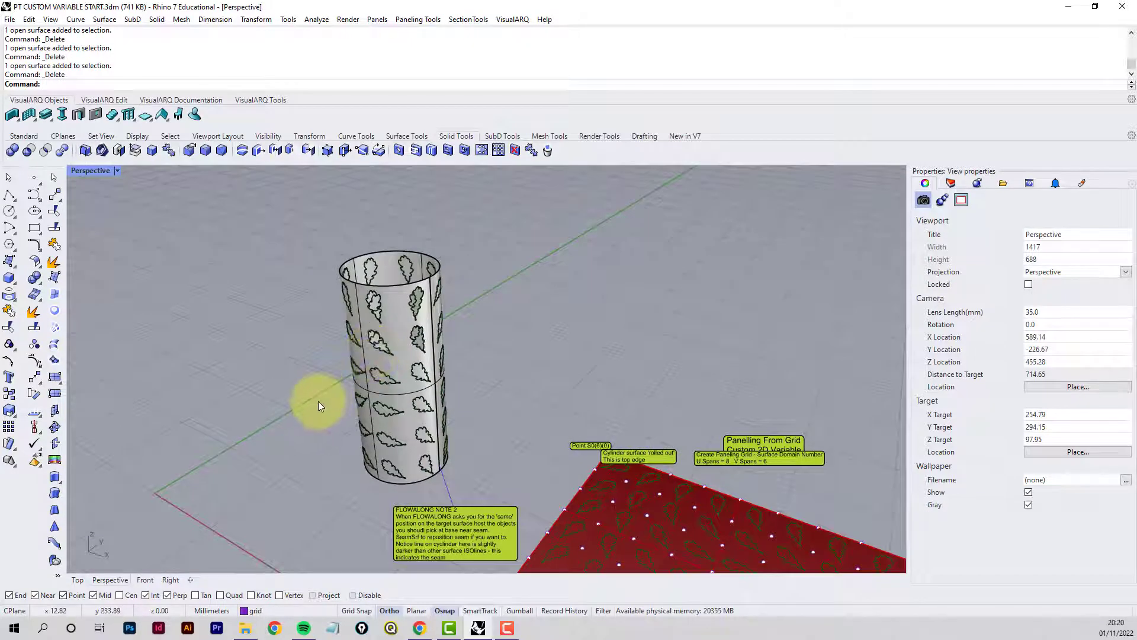
{"action": "left_click_drag", "start_coordinate": [318, 400], "coordinate": [475, 229]}
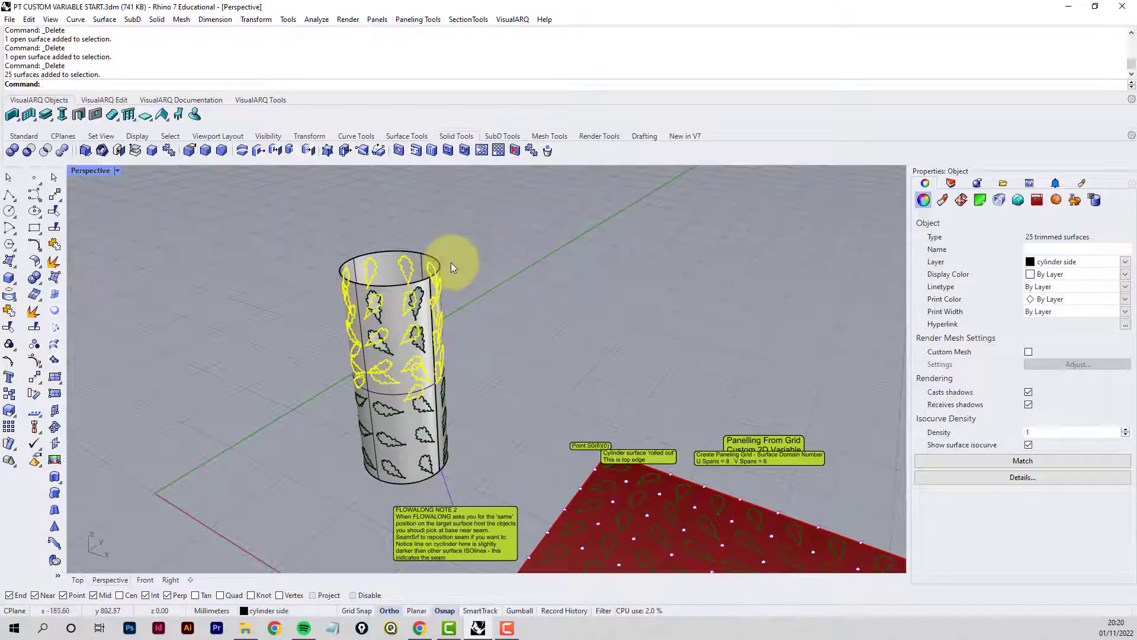
{"action": "key", "text": "Delete"}
{"action": "mouse_move", "coordinate": [376, 382]}
{"action": "right_mouse_down"}
{"action": "mouse_move", "coordinate": [391, 355]}
{"action": "mouse_move", "coordinate": [368, 381]}
{"action": "right_mouse_up"}
{"action": "left_click_drag", "start_coordinate": [307, 330], "coordinate": [480, 490]}
{"action": "key", "text": "Delete"}
Offset the perforated cylinder surface inward by 3 mm as a solid with OffsetSrf, flipping the default offset direction.
{"action": "right_click_drag", "start_coordinate": [453, 449], "coordinate": [393, 289]}
{"action": "scroll", "coordinate": [392, 289], "scroll_direction": "up", "scroll_amount": 5}
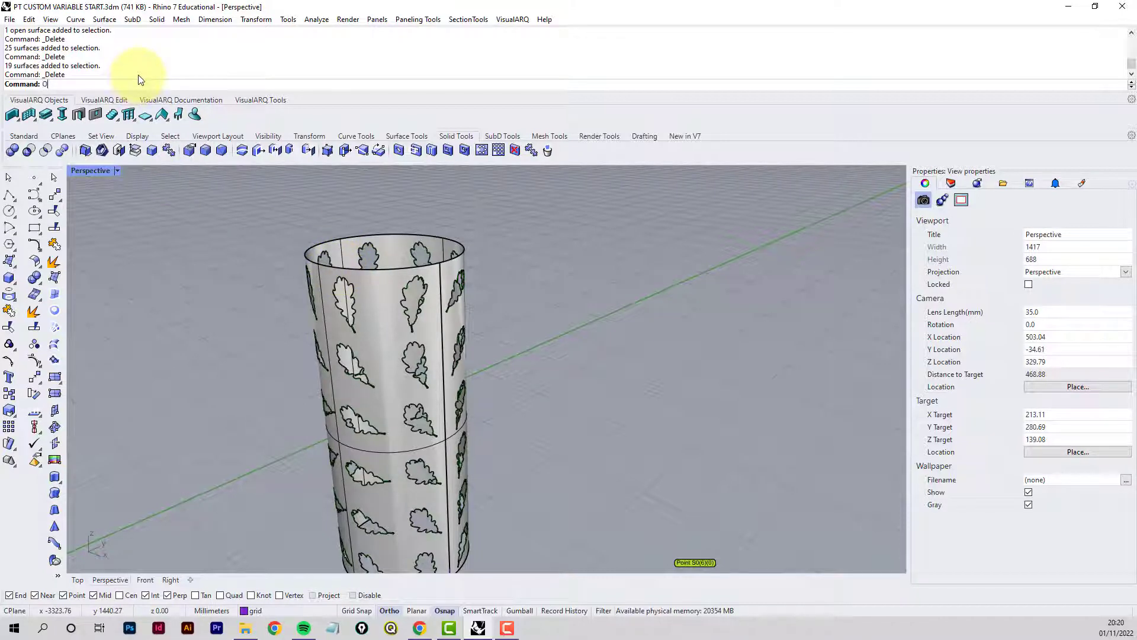
{"action": "type", "text": "ffsetSrf"}
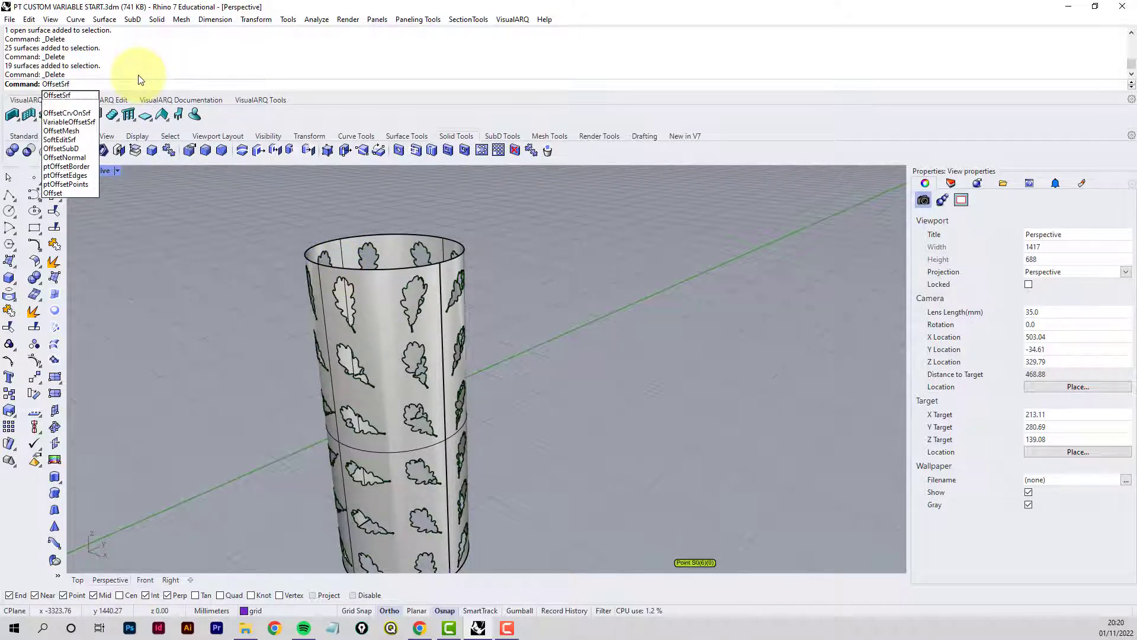
{"action": "key", "text": "Return"}
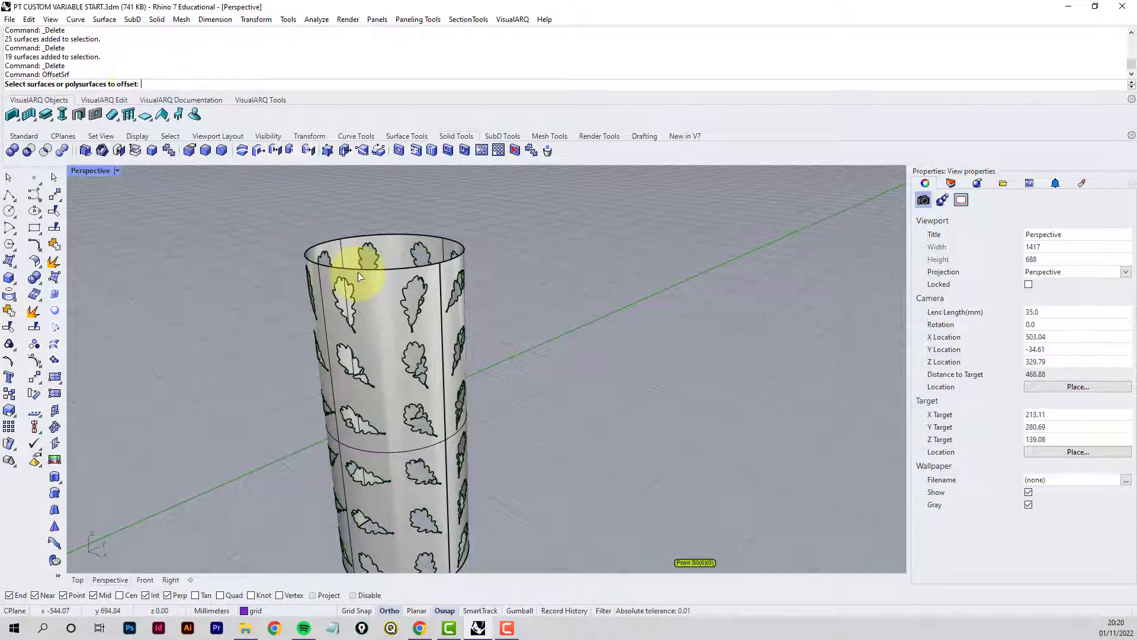
{"action": "left_click", "coordinate": [397, 273]}
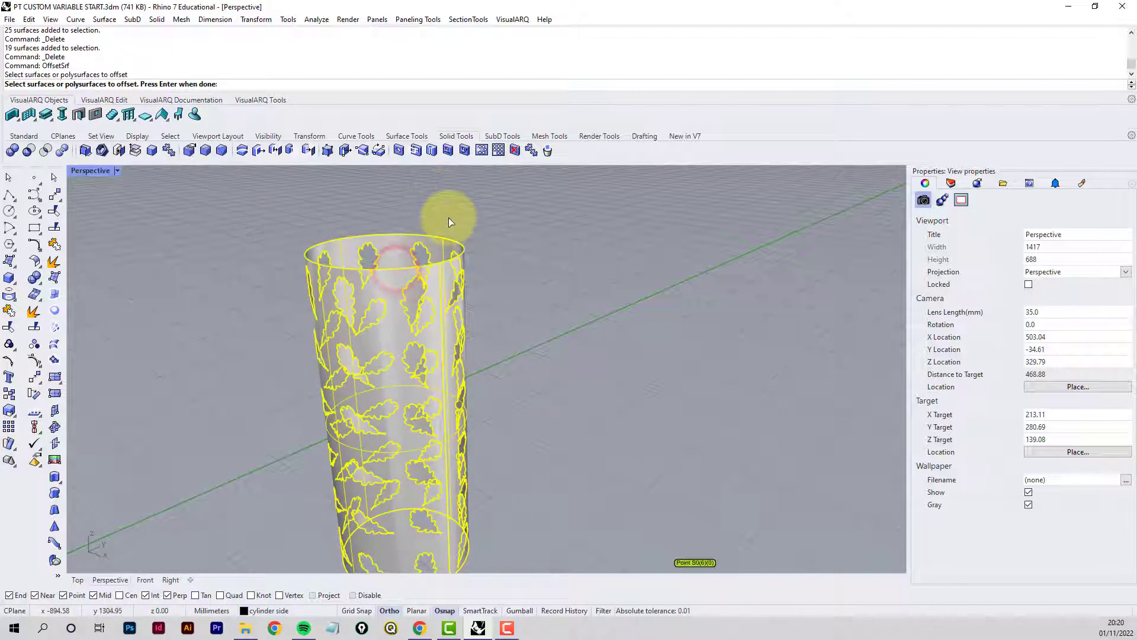
{"action": "key", "text": "Return"}
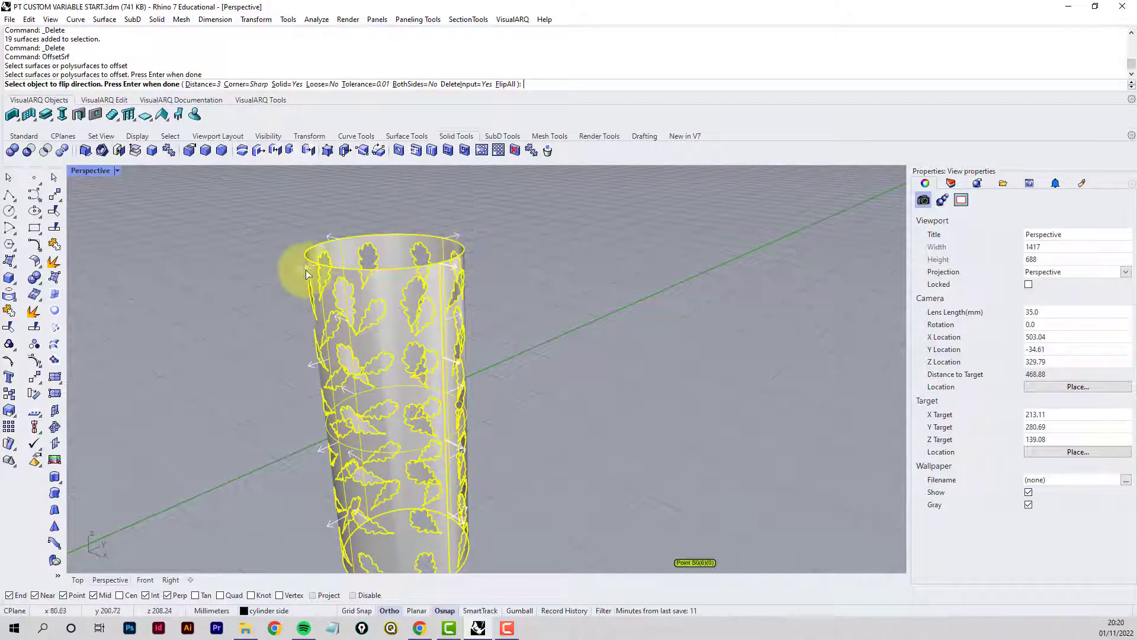
{"action": "left_click", "coordinate": [506, 85]}
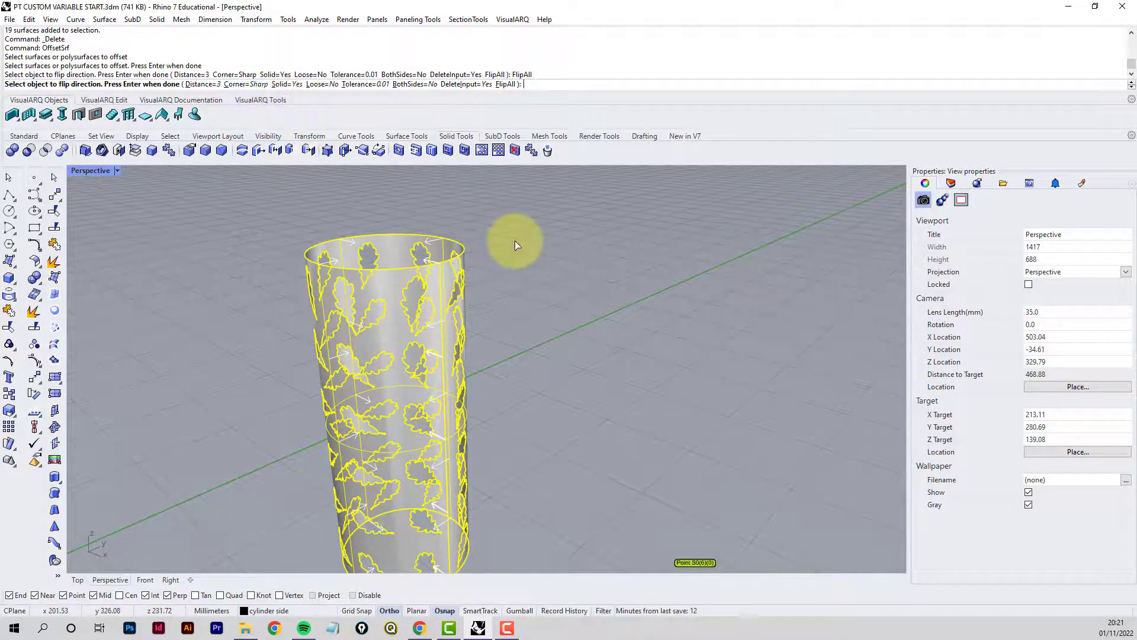
{"action": "key", "text": "Return"}
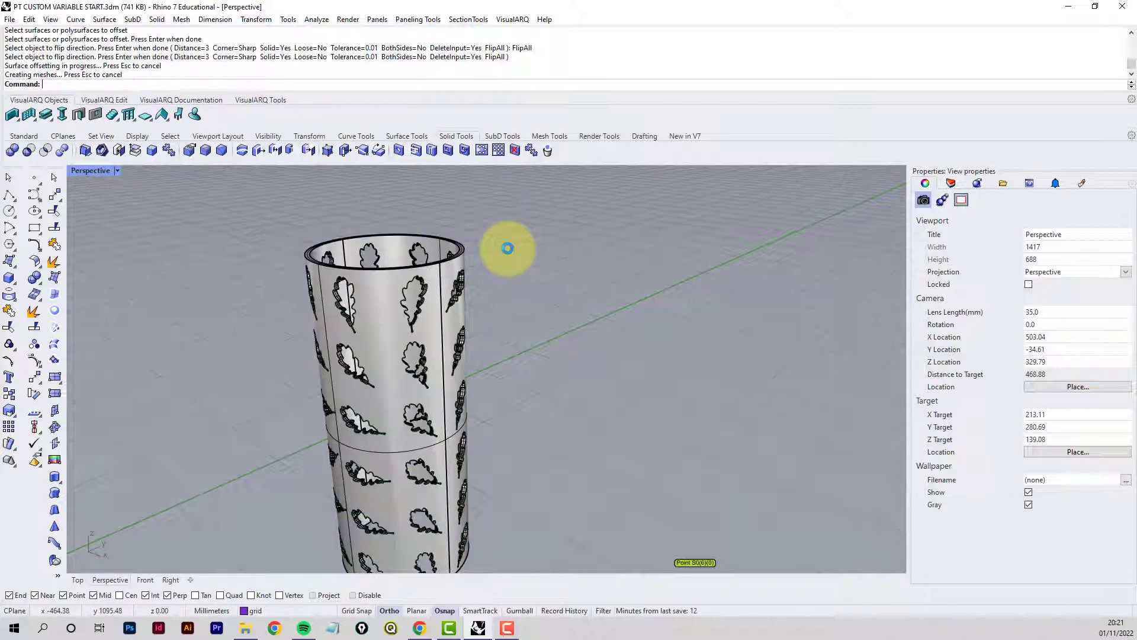
Delete the grouped leaf curves that remain around the thickened cylinder.
{"action": "scroll", "coordinate": [350, 283], "scroll_direction": "up", "scroll_amount": 6}
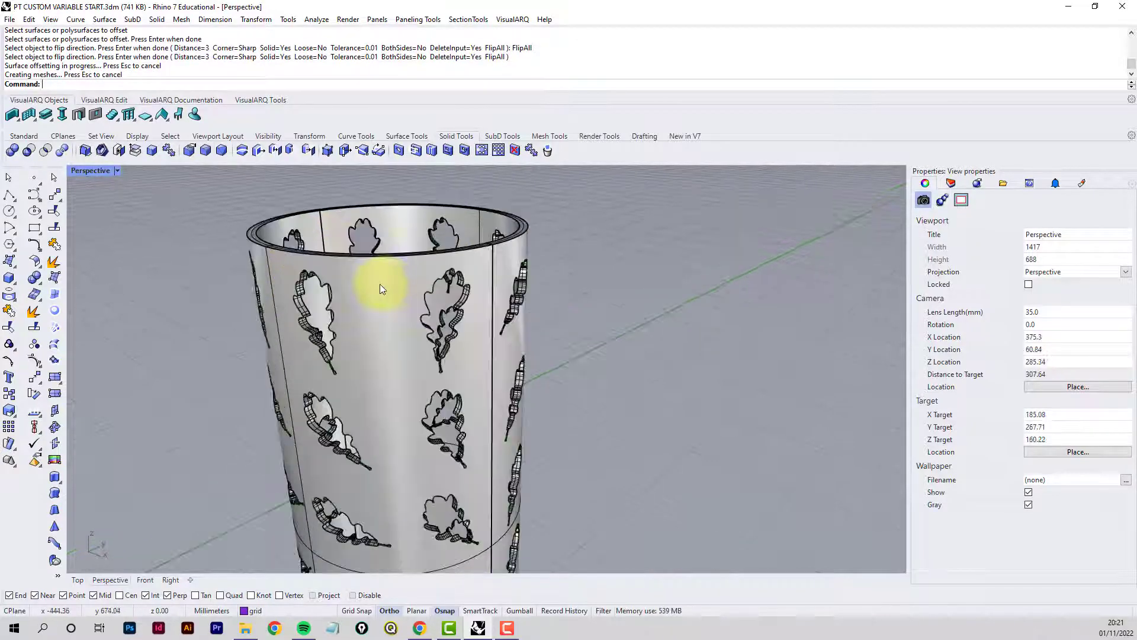
{"action": "mouse_move", "coordinate": [413, 282]}
{"action": "right_mouse_down"}
{"action": "mouse_move", "coordinate": [488, 294]}
{"action": "mouse_move", "coordinate": [490, 314]}
{"action": "mouse_move", "coordinate": [432, 283]}
{"action": "right_mouse_up"}
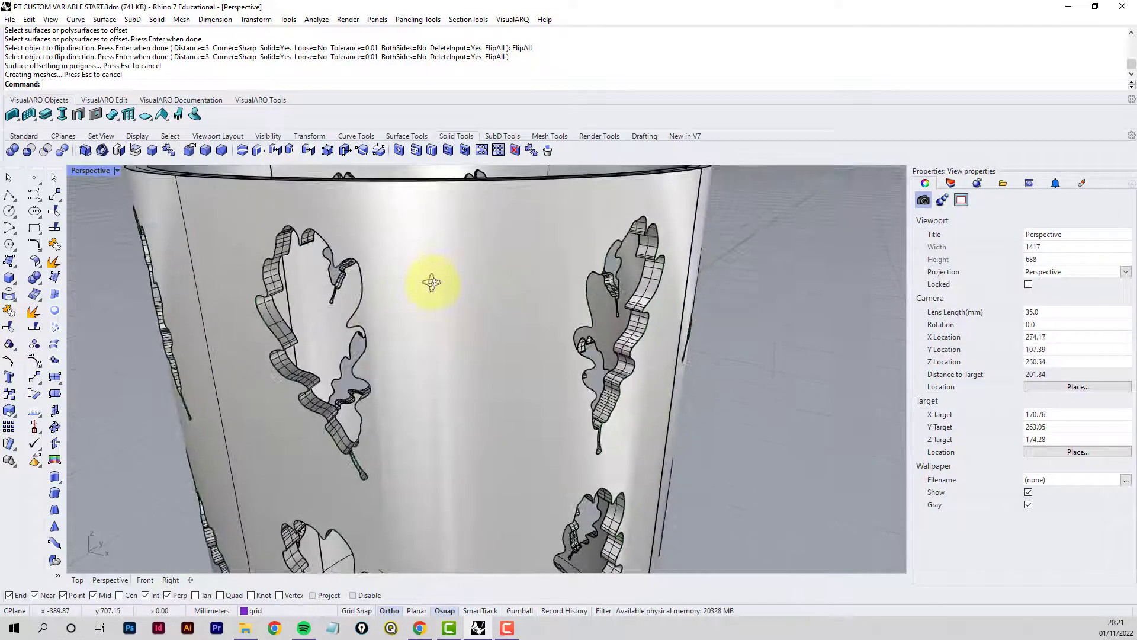
{"action": "left_click", "coordinate": [363, 283]}
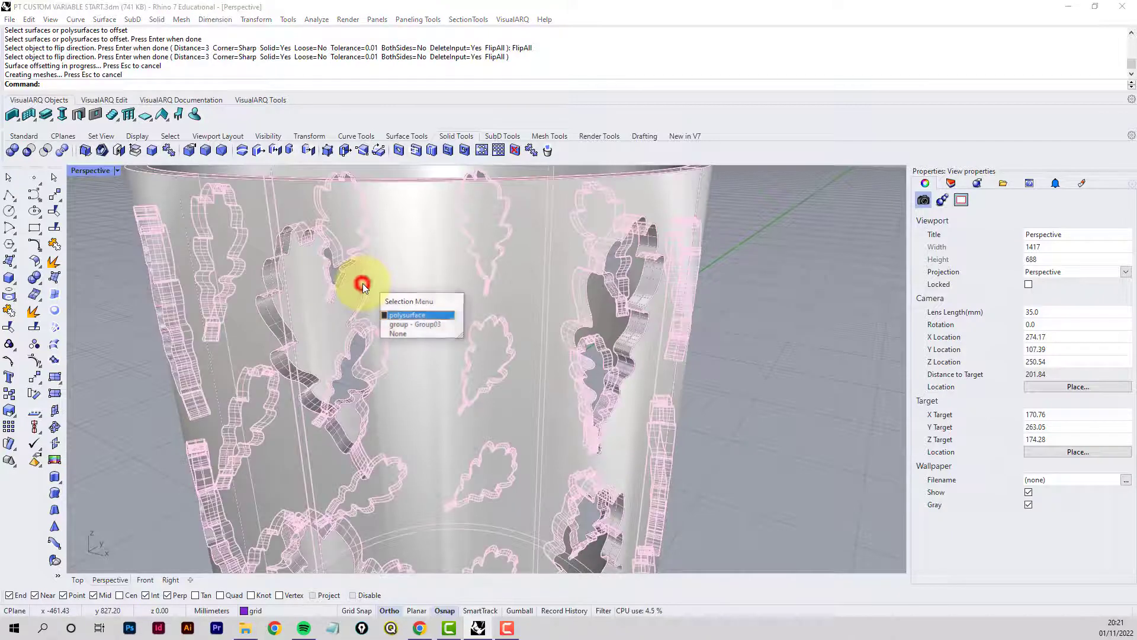
{"action": "left_click", "coordinate": [407, 325]}
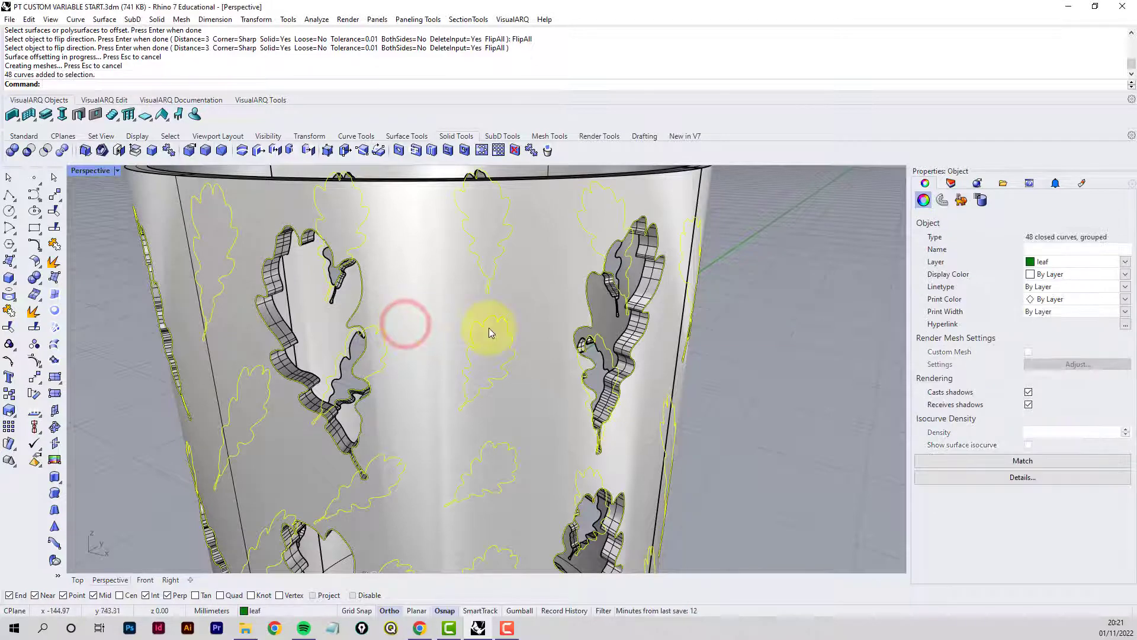
{"action": "key", "text": "Delete"}
{"action": "scroll", "coordinate": [489, 328], "scroll_direction": "down", "scroll_amount": 10}
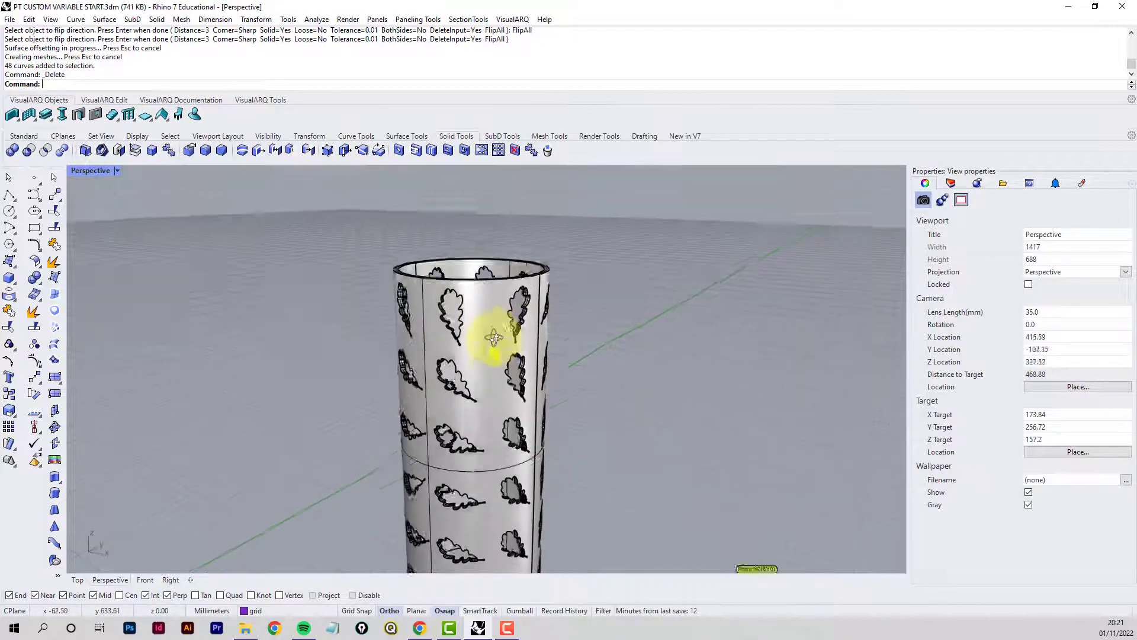
{"action": "right_click_drag", "start_coordinate": [508, 379], "coordinate": [476, 370], "text": "shift"}
Turn on the cylinder base and cylinder top layers.
{"action": "left_click", "coordinate": [951, 183]}
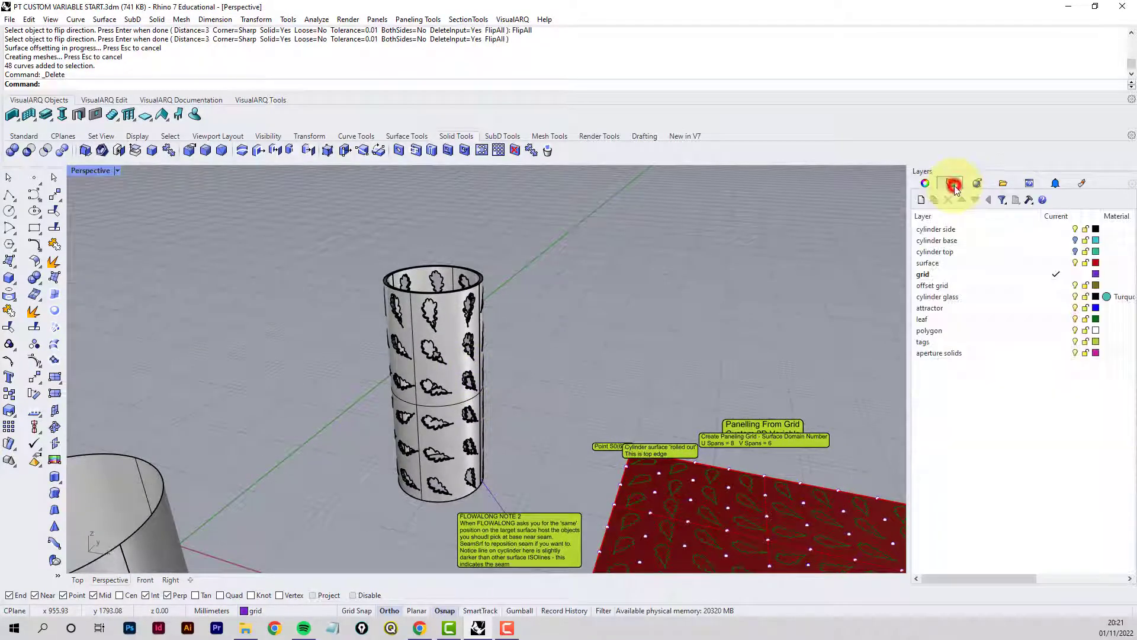
{"action": "left_click", "coordinate": [1075, 240]}
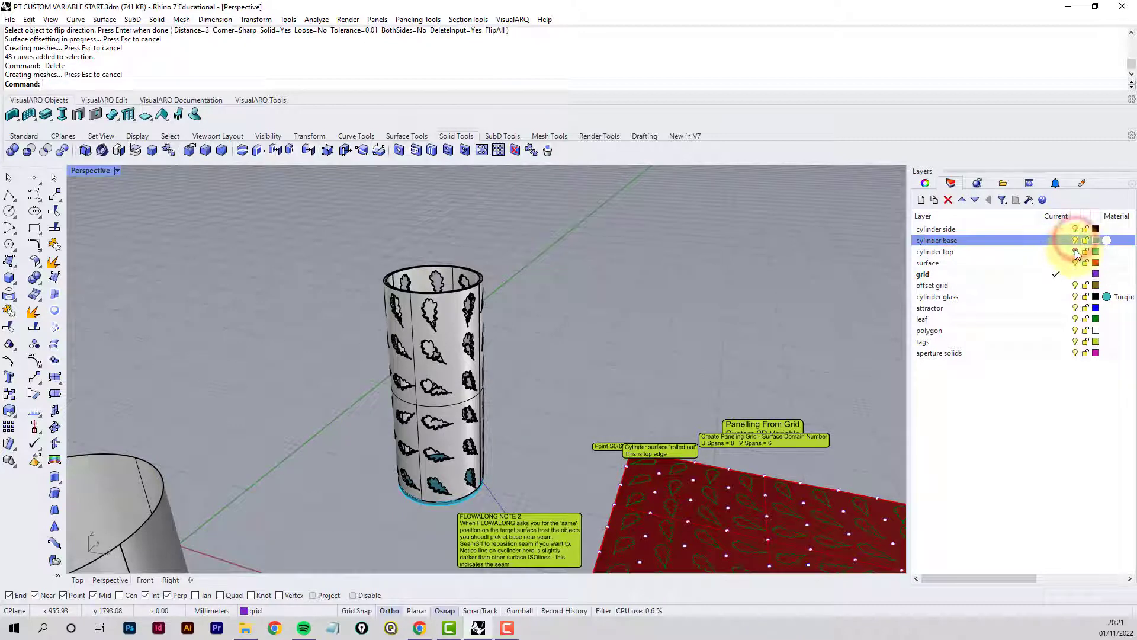
{"action": "left_click", "coordinate": [1076, 252]}
{"action": "scroll", "coordinate": [369, 193], "scroll_direction": "up", "scroll_amount": 7}
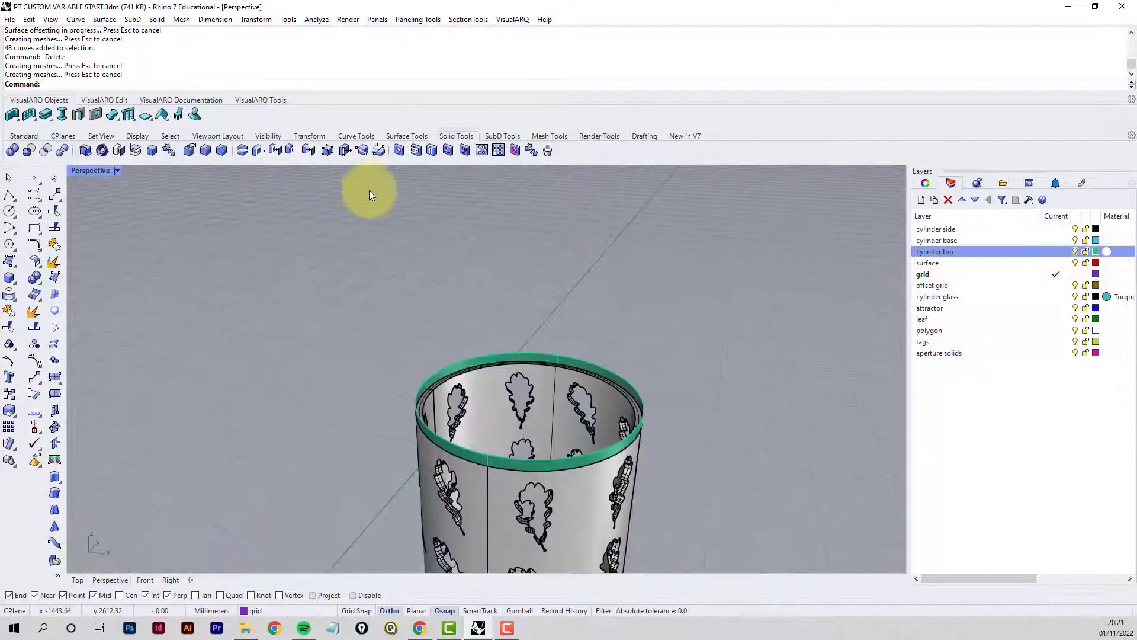
{"action": "scroll", "coordinate": [481, 357], "scroll_direction": "down", "scroll_amount": 7}
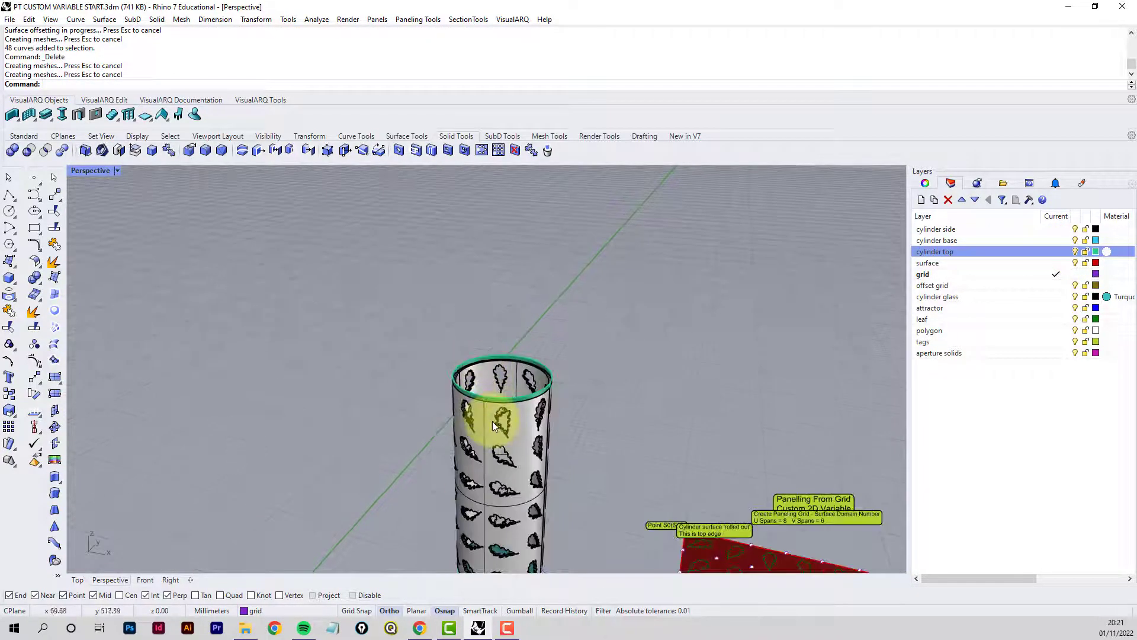
{"action": "right_click_drag", "start_coordinate": [493, 421], "coordinate": [449, 322]}
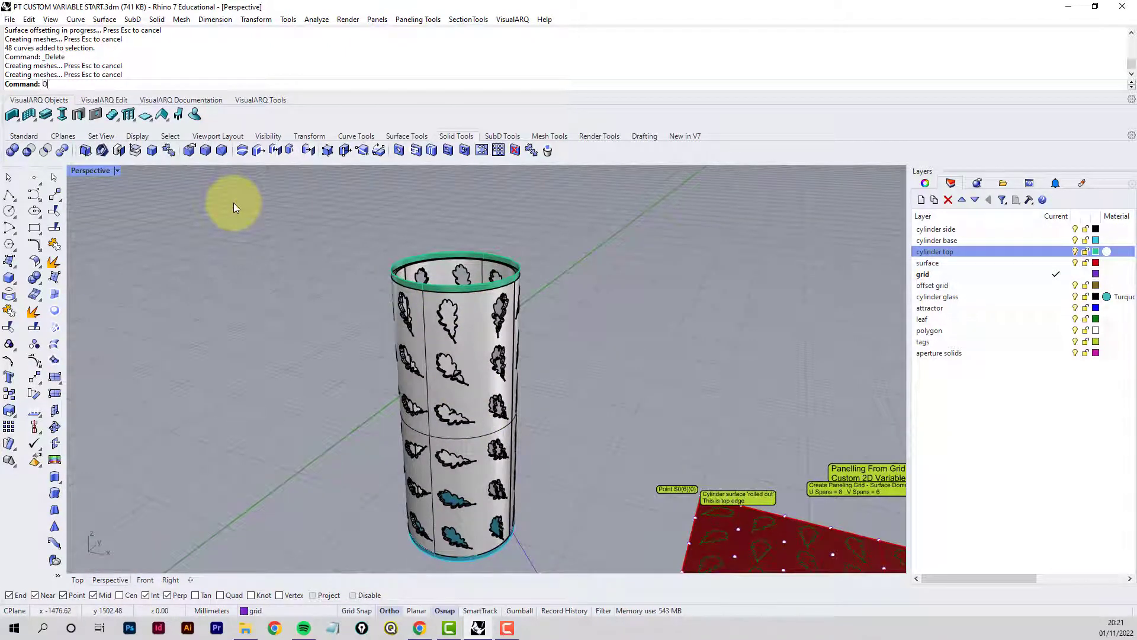
Offset the cylinder top ring inward by 3 mm as a solid with OffsetSrf, flipping all directions.
{"action": "type", "text": "OffsetSrf"}
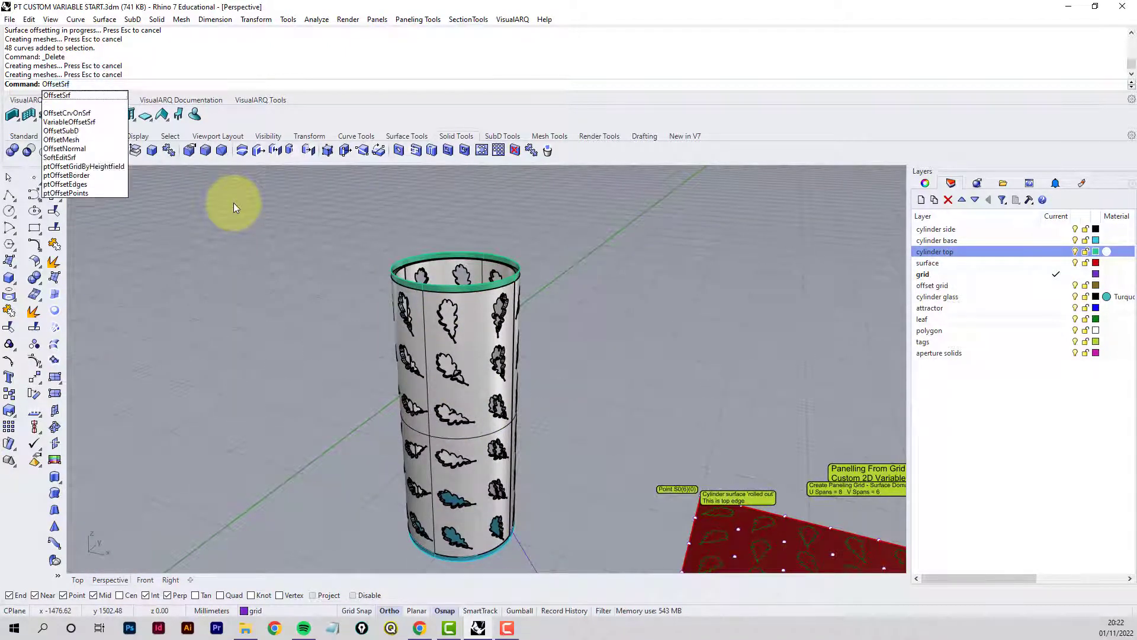
{"action": "key", "text": "Return"}
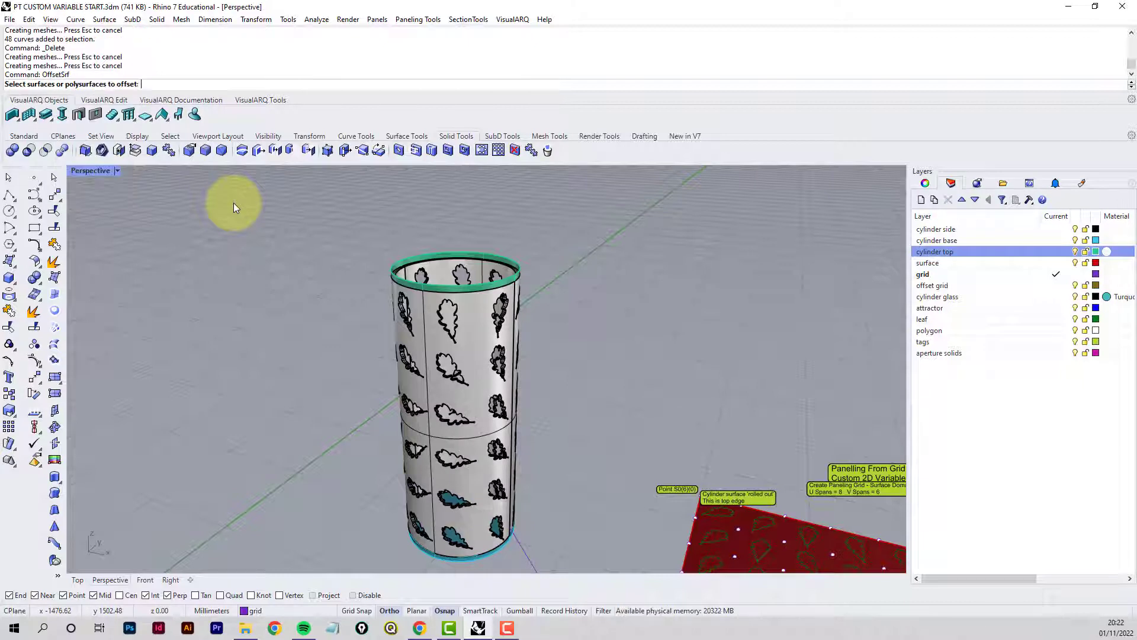
{"action": "left_click", "coordinate": [465, 258]}
{"action": "key", "text": "Return"}
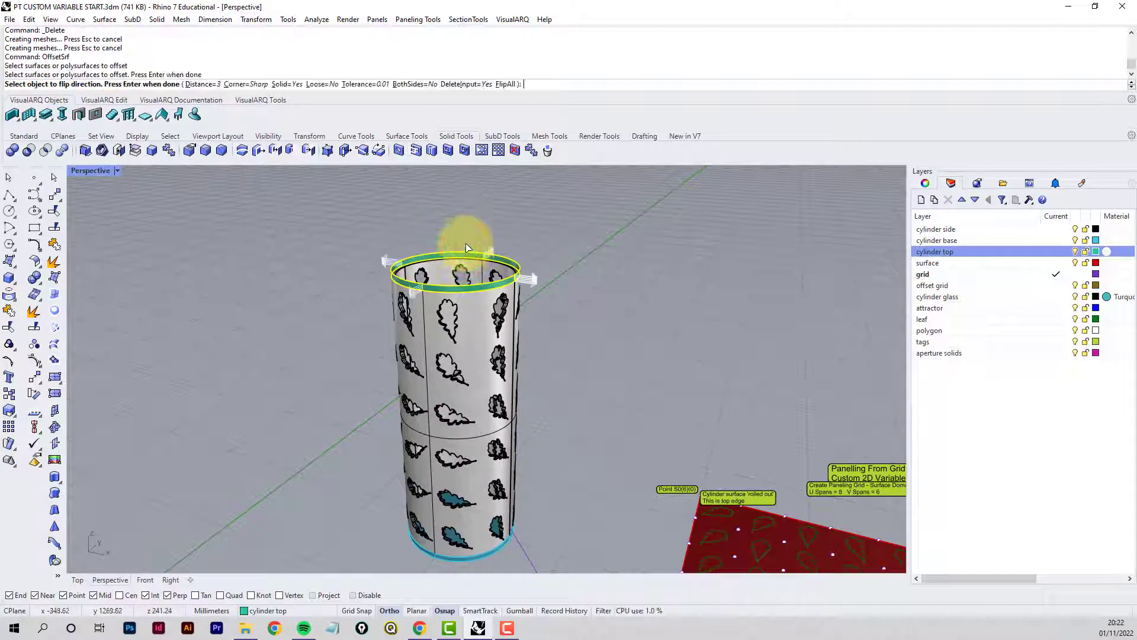
{"action": "left_click", "coordinate": [505, 84]}
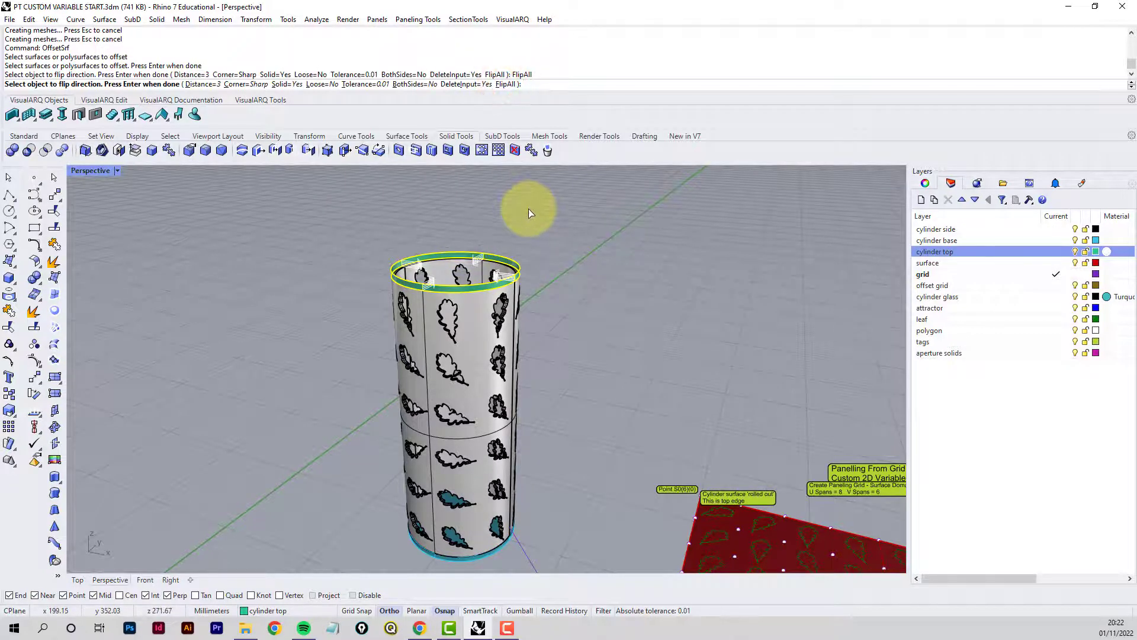
{"action": "key", "text": "Return"}
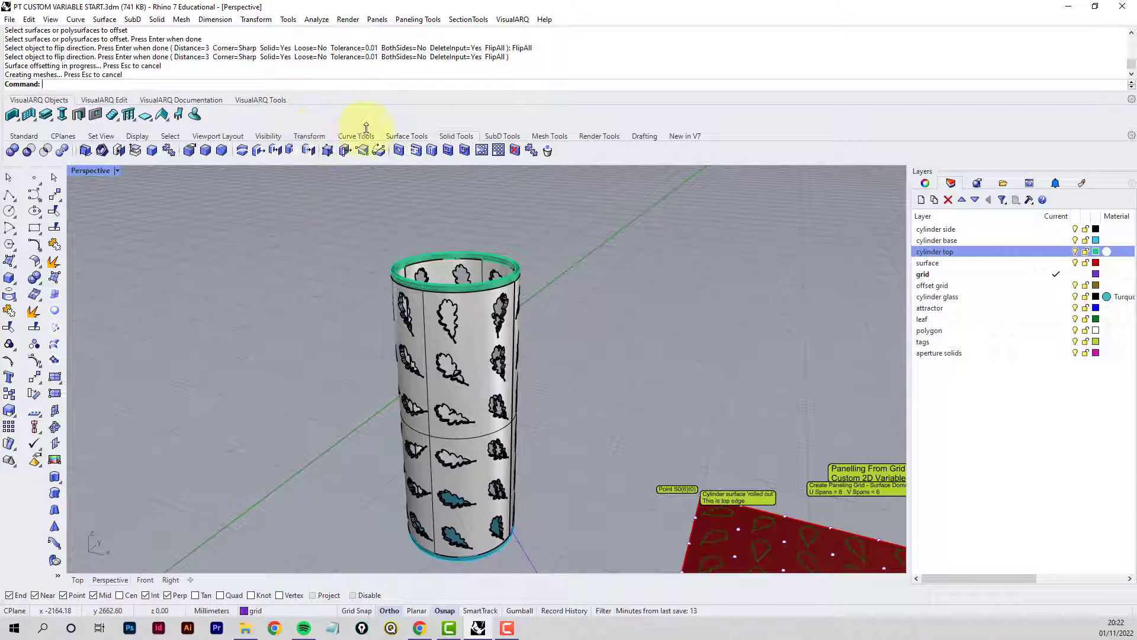
{"action": "left_click", "coordinate": [454, 137]}
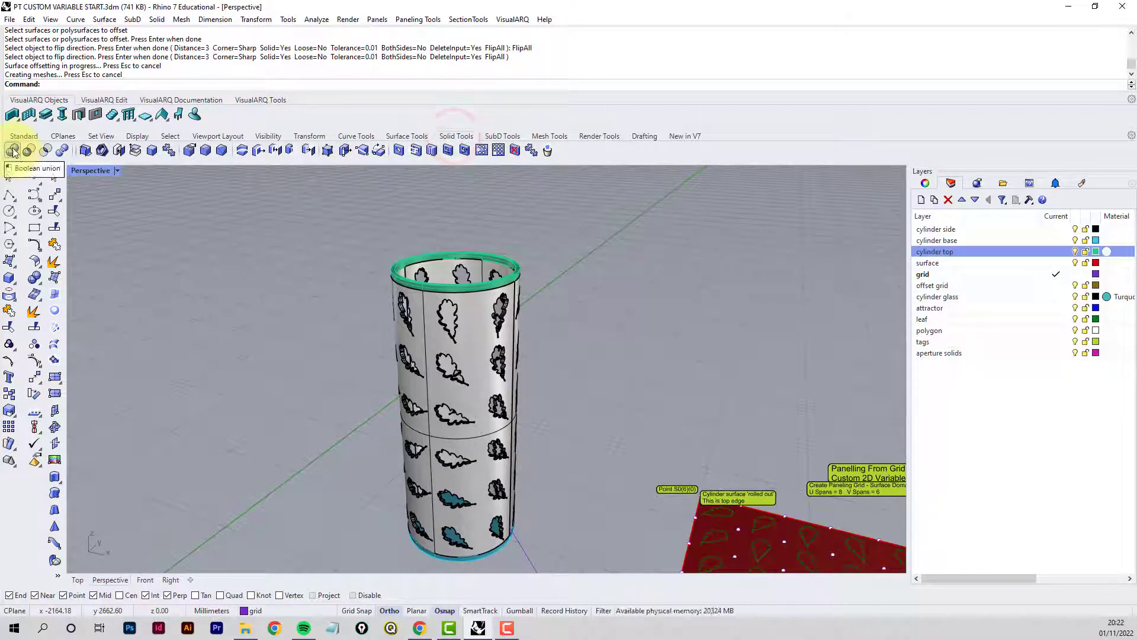
{"action": "left_click", "coordinate": [13, 151]}
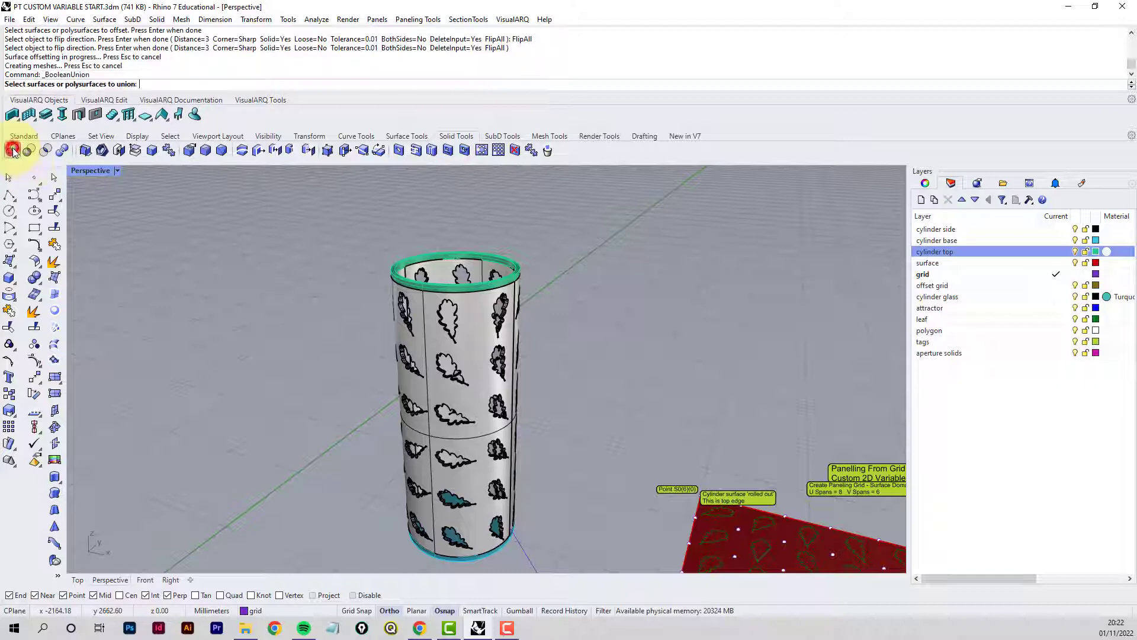
{"action": "left_click", "coordinate": [473, 561]}
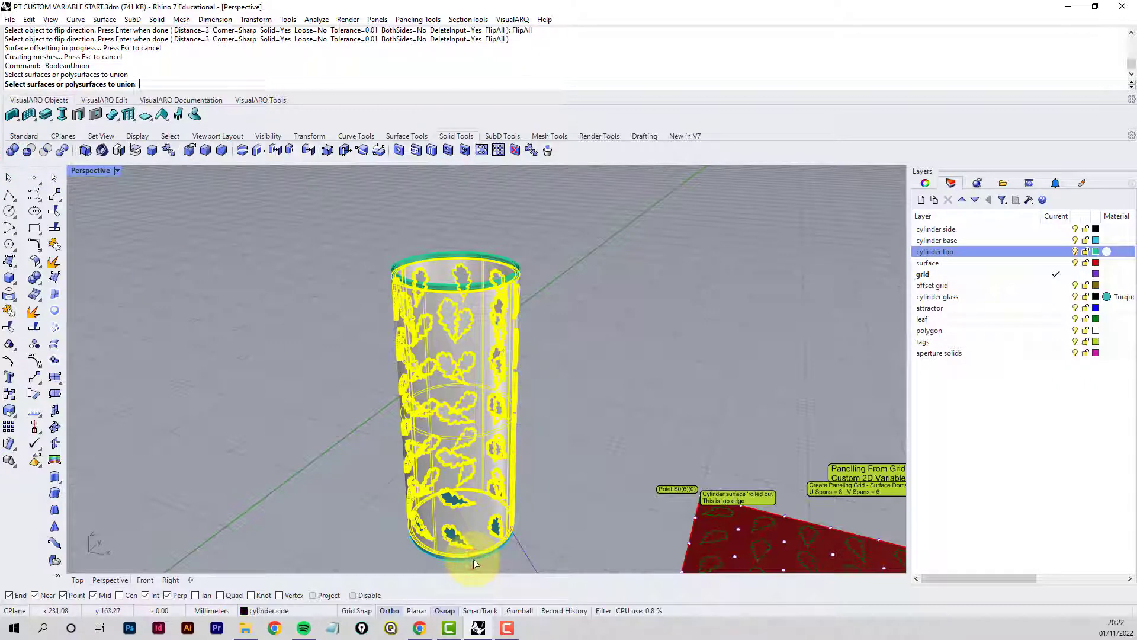
{"action": "right_click", "coordinate": [474, 556]}
{"action": "left_click", "coordinate": [476, 559]}
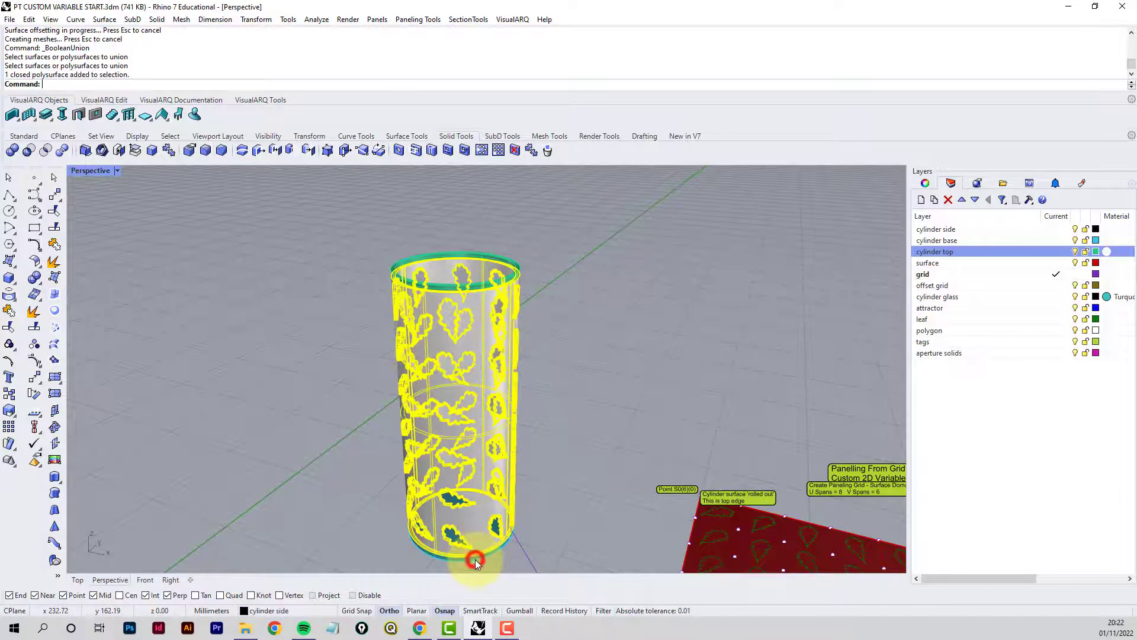
Delete the two closed curves around the cylinder's base, picking each one out from the overlapping objects.
{"action": "left_click", "coordinate": [477, 562]}
{"action": "left_click", "coordinate": [509, 588]}
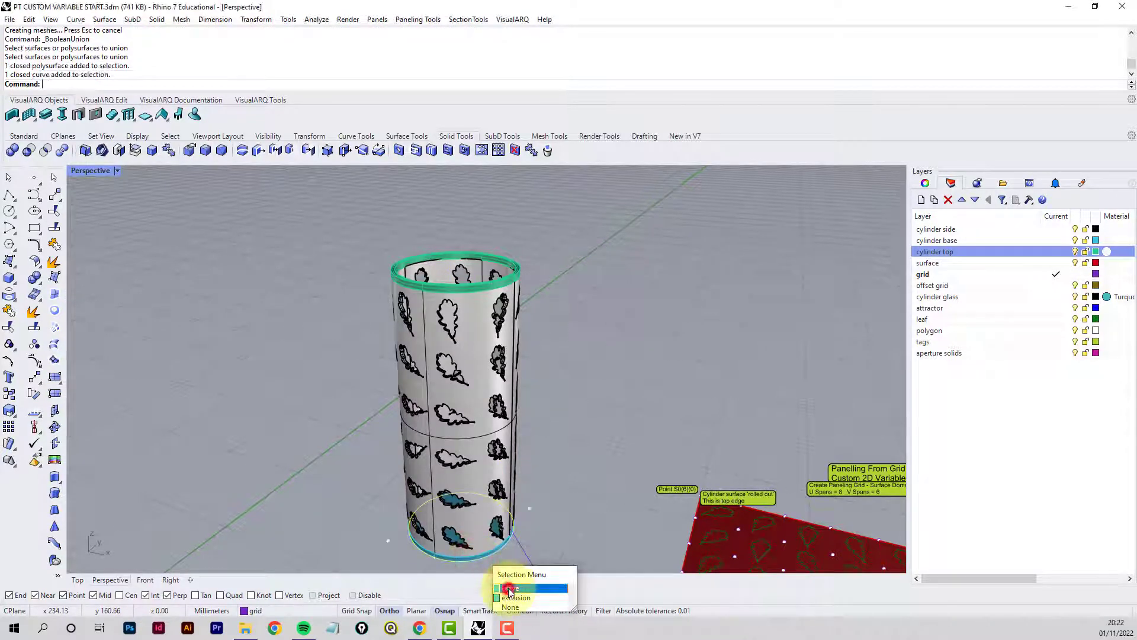
{"action": "key", "text": "Delete"}
{"action": "left_click", "coordinate": [478, 554]}
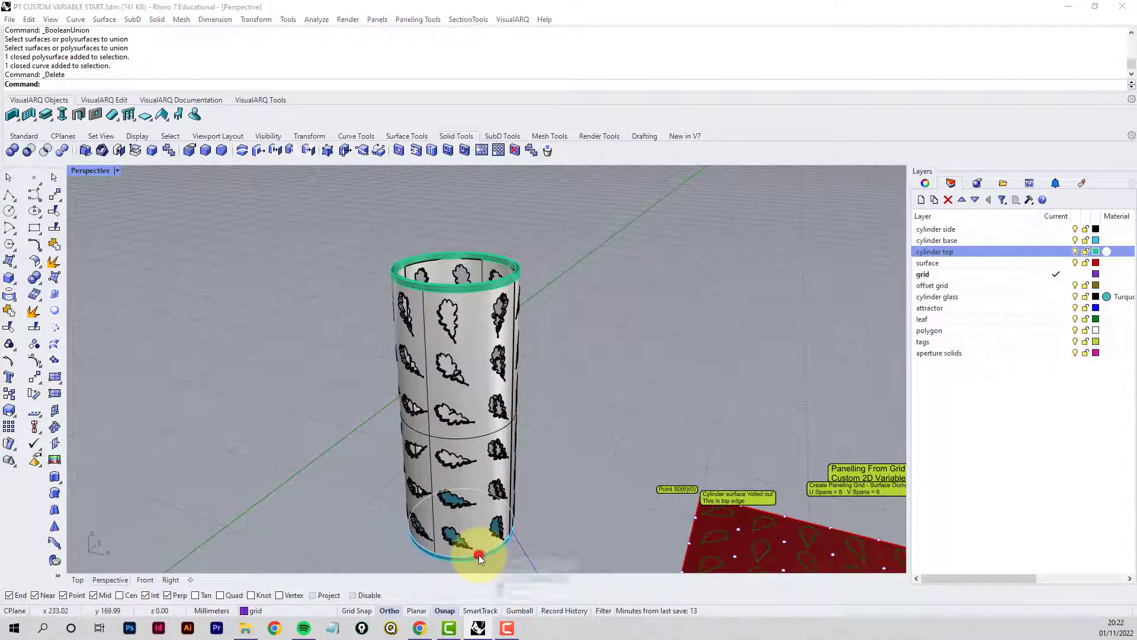
{"action": "left_click", "coordinate": [518, 578]}
{"action": "key", "text": "Delete"}
{"action": "left_click", "coordinate": [304, 490]}
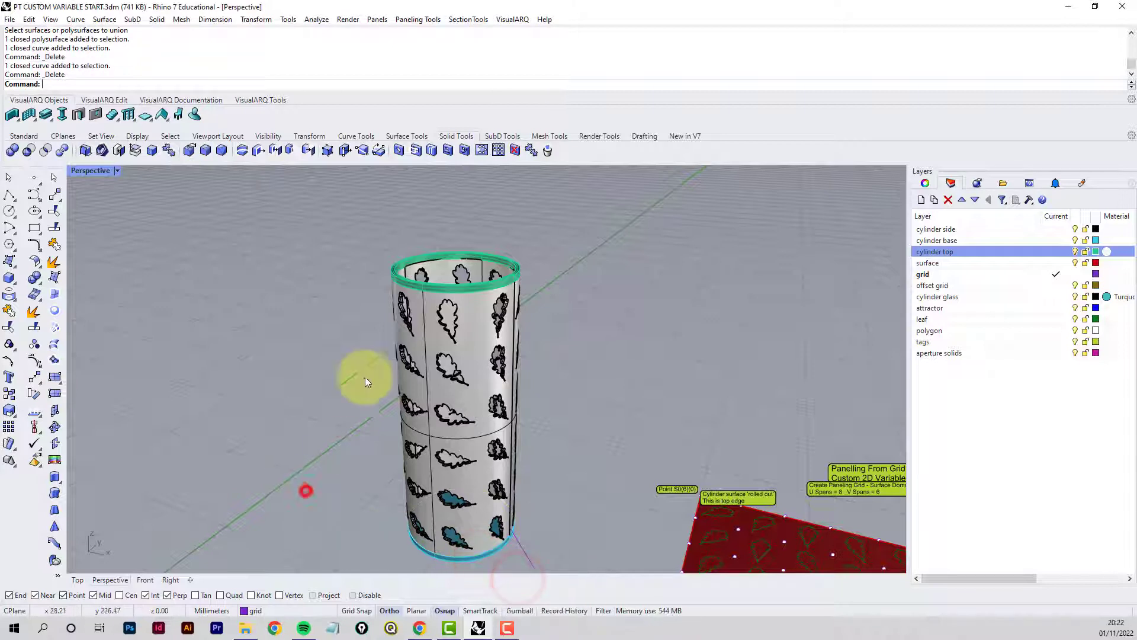
{"action": "left_click", "coordinate": [13, 150]}
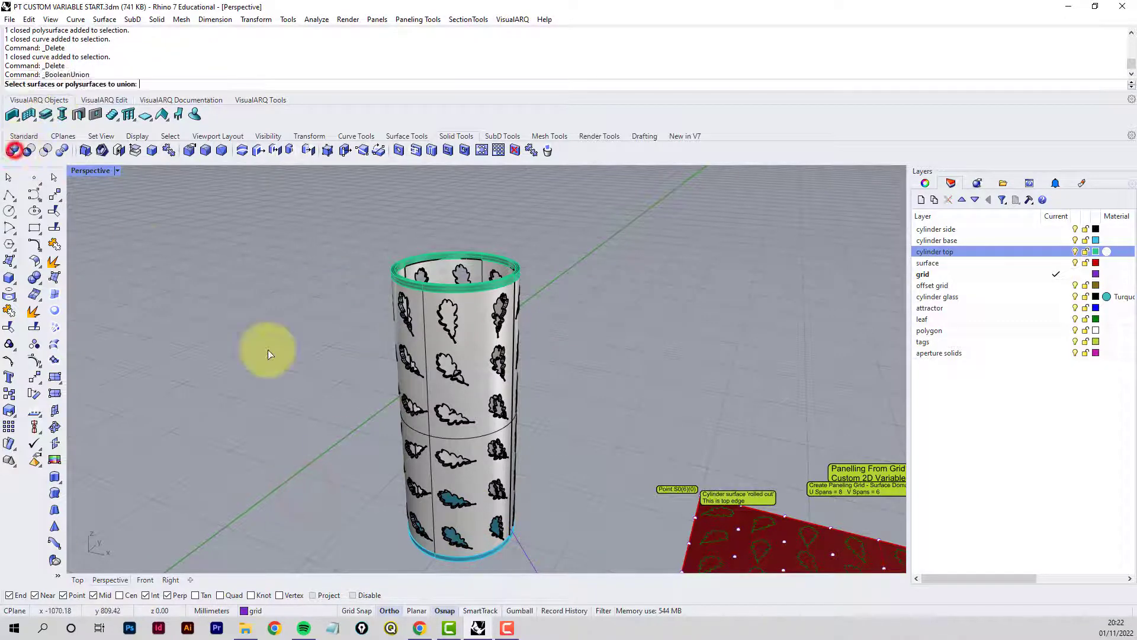
{"action": "left_click", "coordinate": [474, 557]}
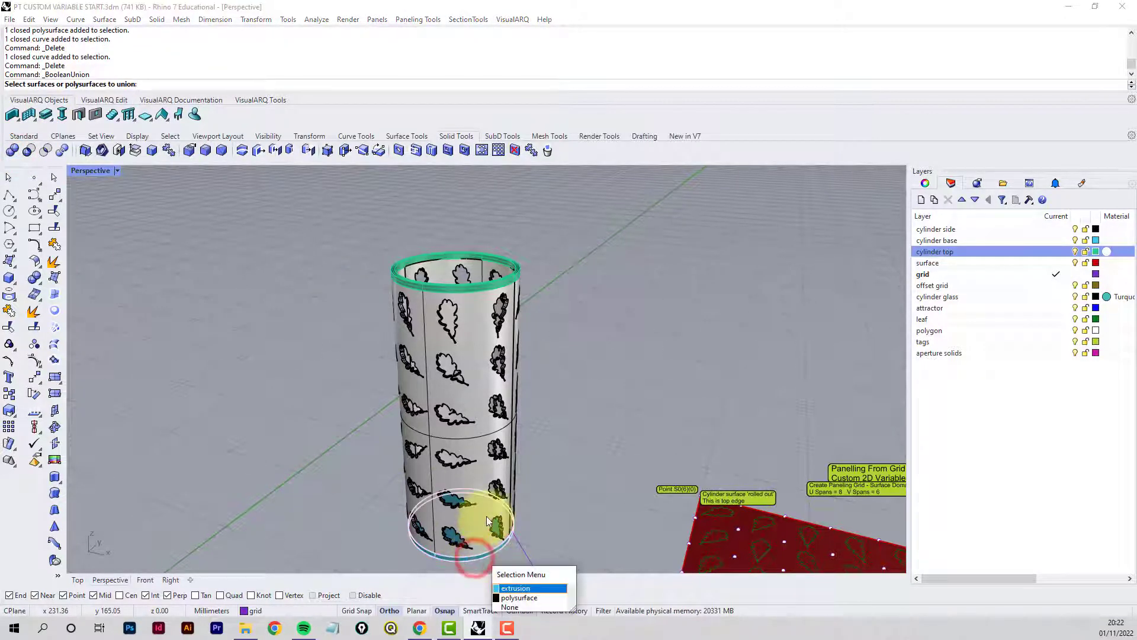
{"action": "left_click", "coordinate": [500, 480]}
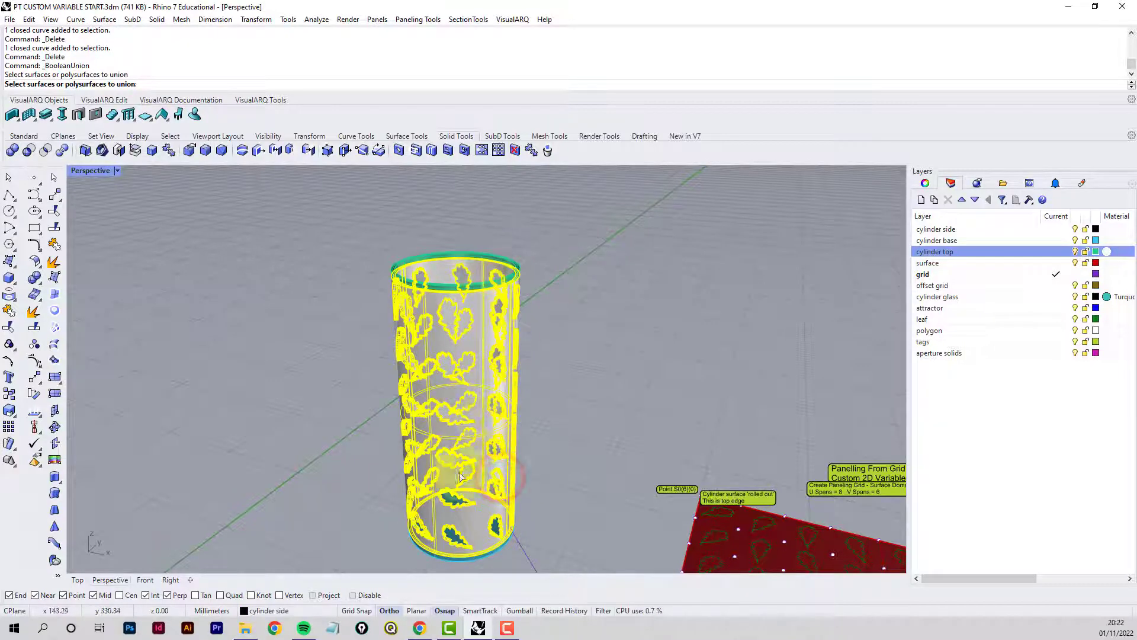
{"action": "key", "text": "Return"}
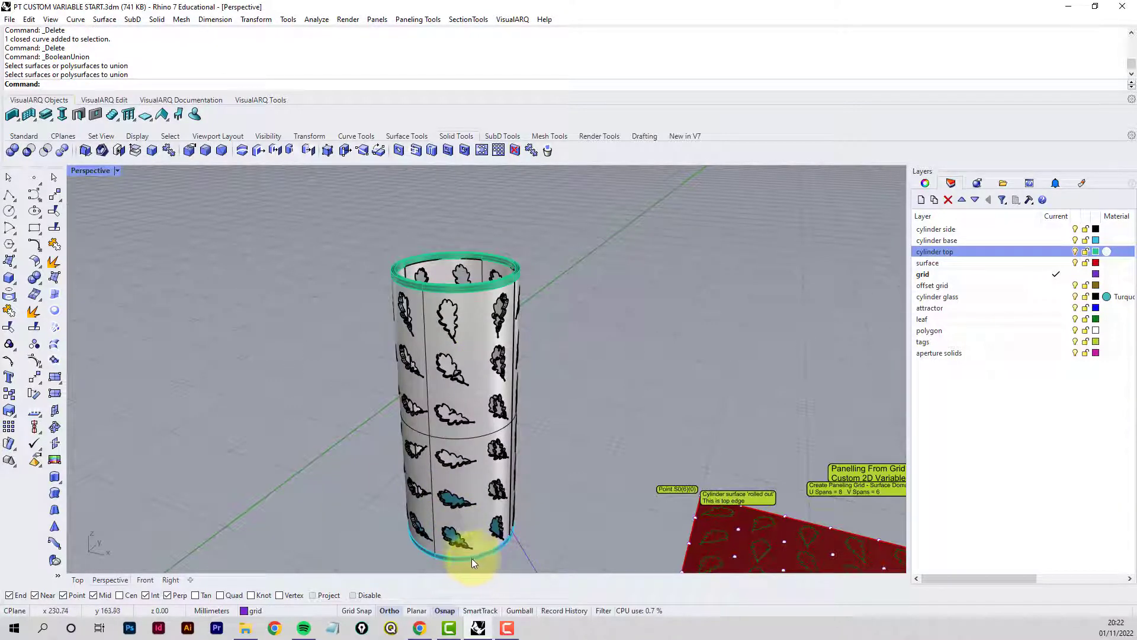
Boolean union the cylinder's base extrusion, the perforated leaf polysurface and the top ring into one solid.
{"action": "left_click", "coordinate": [12, 150]}
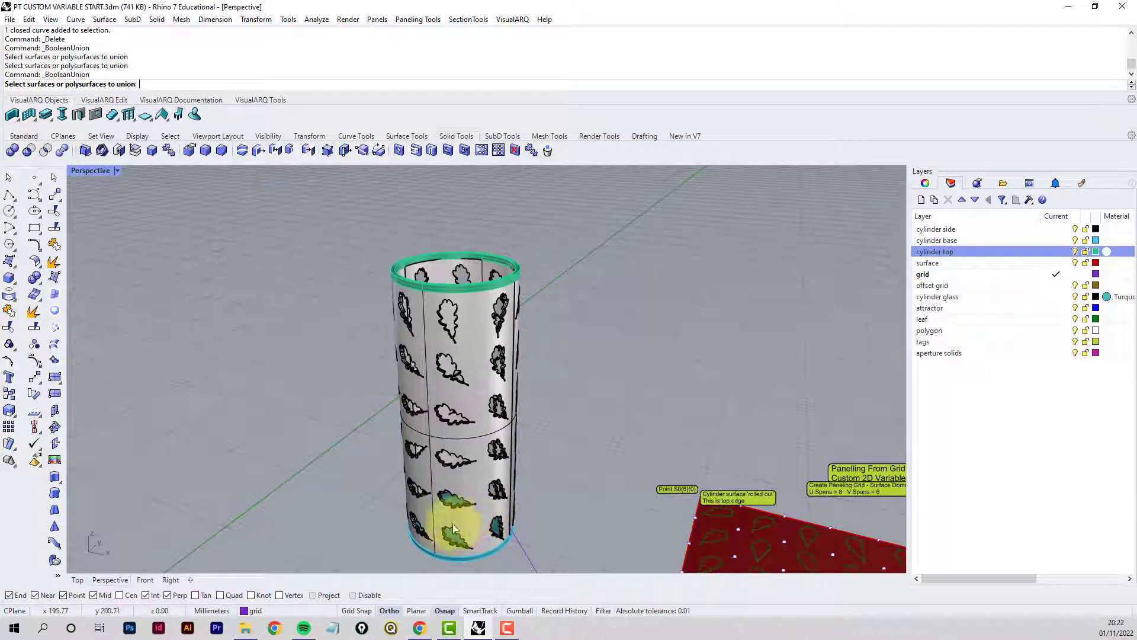
{"action": "left_click", "coordinate": [480, 540]}
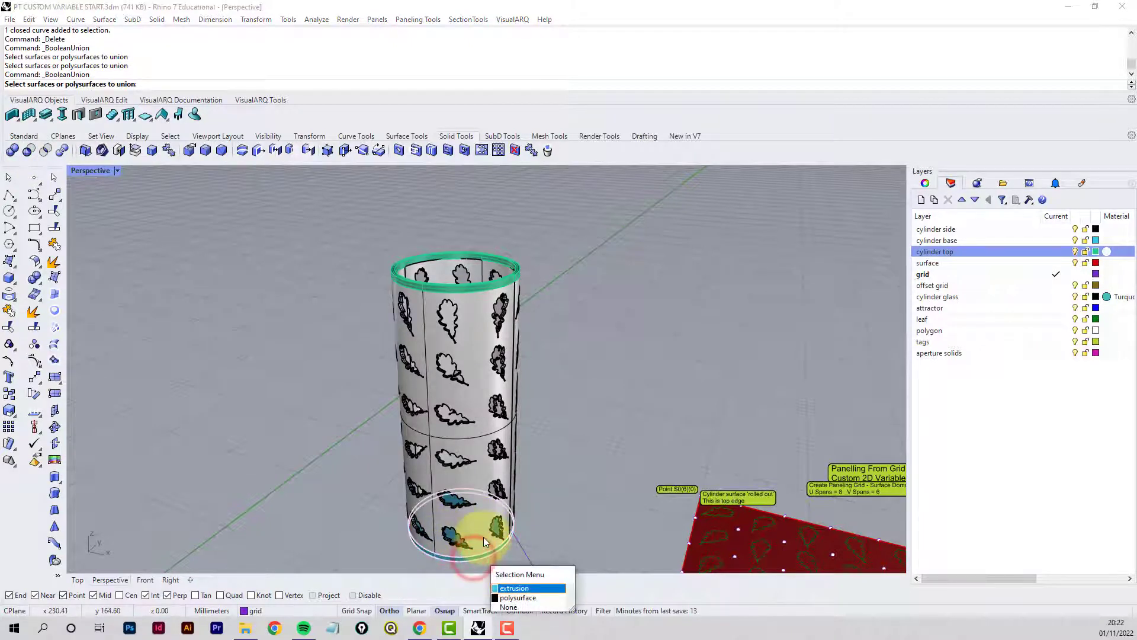
{"action": "left_click", "coordinate": [503, 587]}
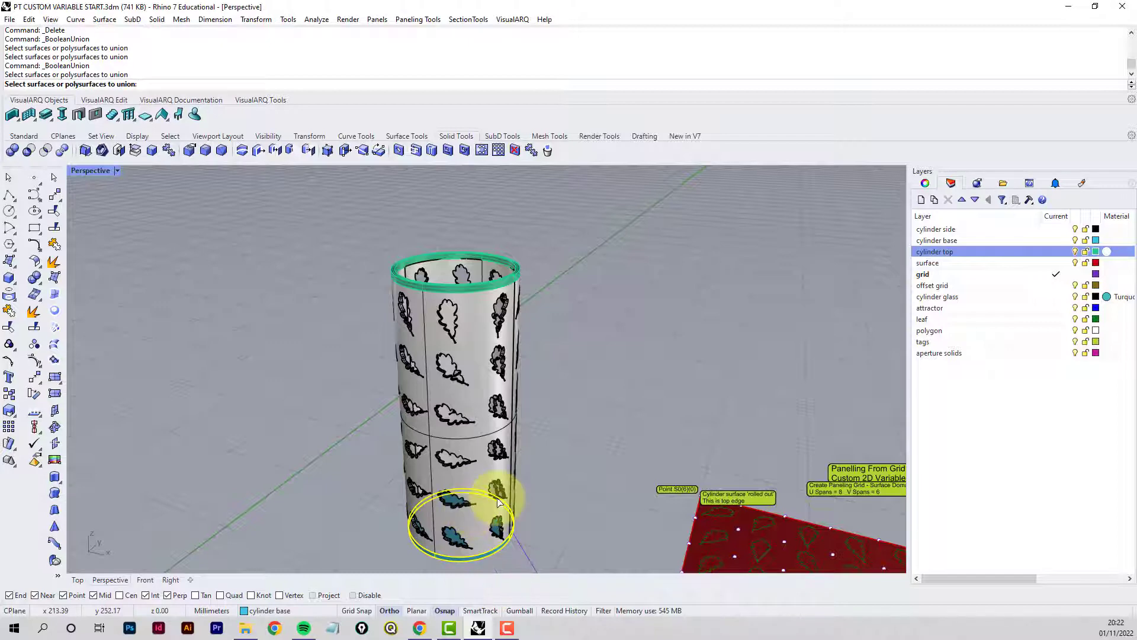
{"action": "left_click", "coordinate": [498, 476]}
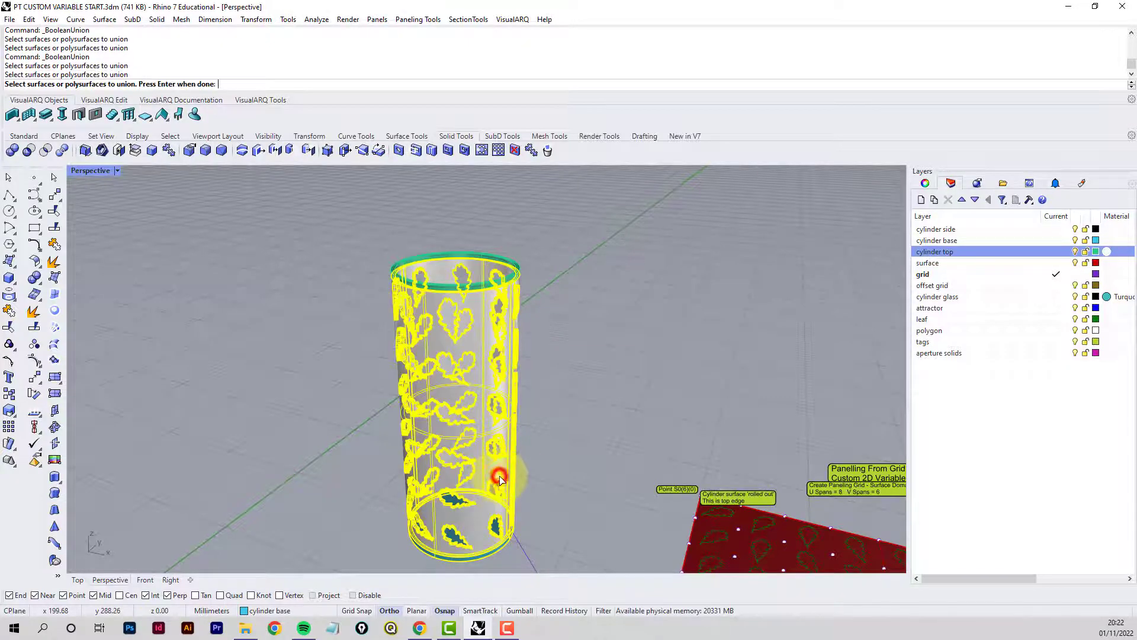
{"action": "left_click", "coordinate": [510, 260]}
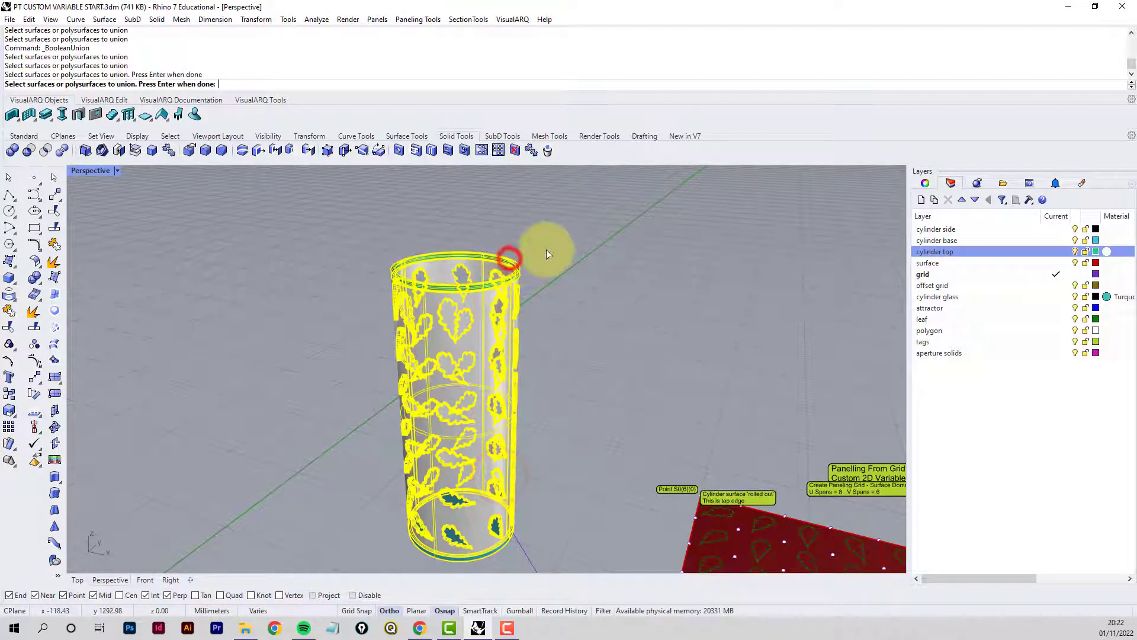
{"action": "key", "text": "Return"}
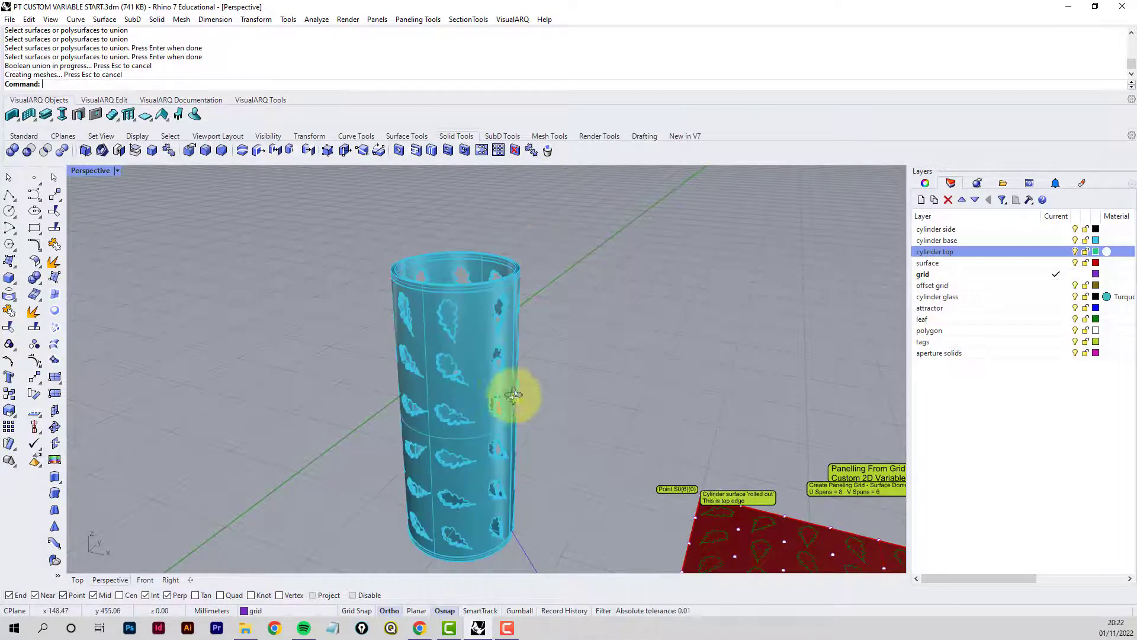
Set the Perspective viewport's display mode to Wireframe, with the flat red surfaces and all the cylinders in view.
{"action": "right_click_drag", "start_coordinate": [513, 395], "coordinate": [457, 259]}
{"action": "scroll", "coordinate": [491, 372], "scroll_direction": "down", "scroll_amount": 5}
{"action": "right_click_drag", "start_coordinate": [487, 350], "coordinate": [452, 403]}
{"action": "scroll", "coordinate": [450, 406], "scroll_direction": "down", "scroll_amount": 4}
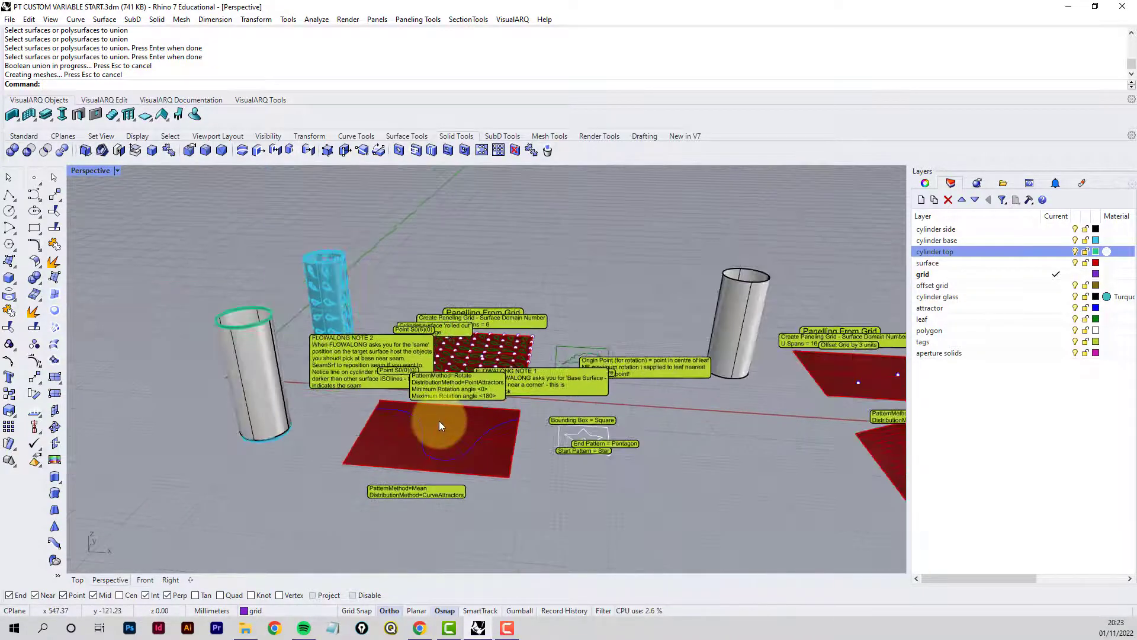
{"action": "scroll", "coordinate": [436, 444], "scroll_direction": "up", "scroll_amount": 8}
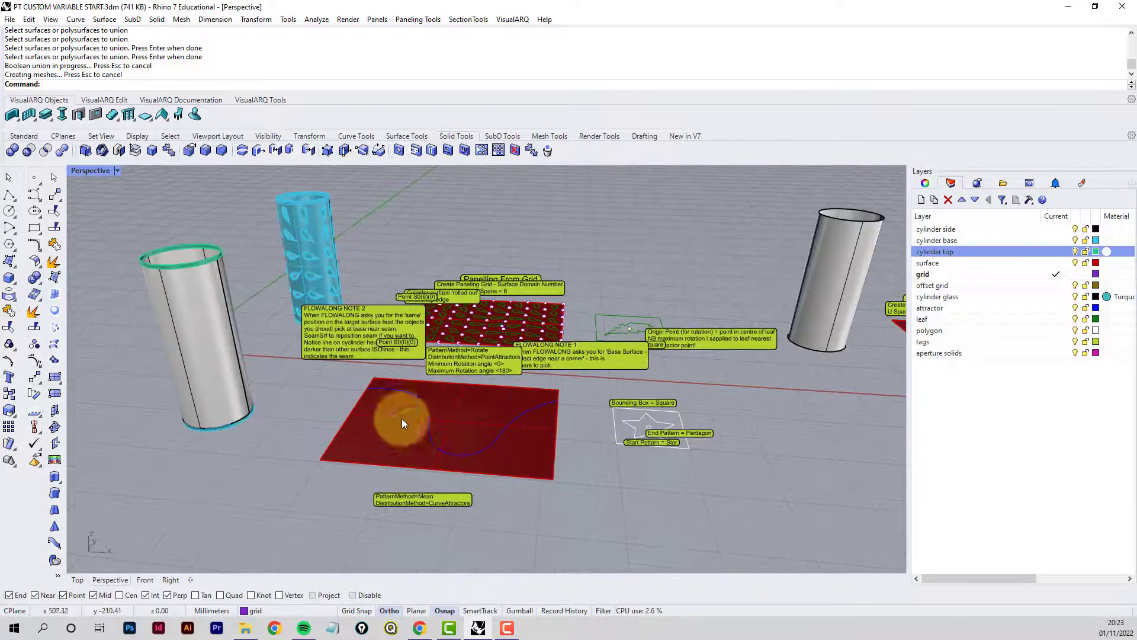
{"action": "right_click_drag", "start_coordinate": [389, 407], "coordinate": [402, 441], "text": "shift"}
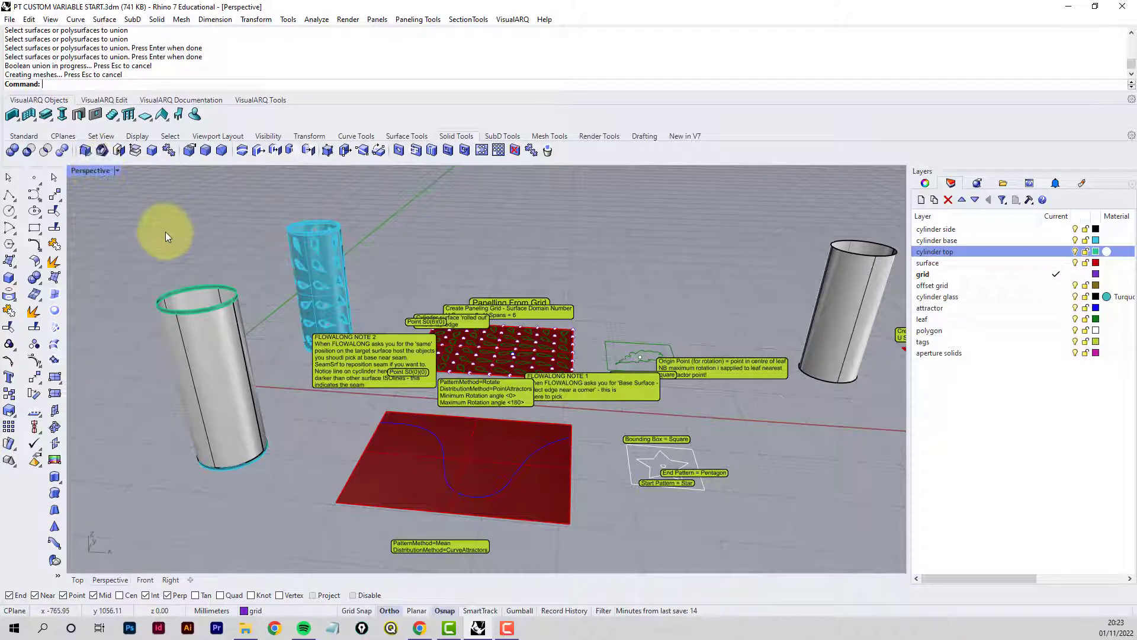
{"action": "middle_click", "coordinate": [211, 236]}
{"action": "left_click", "coordinate": [241, 236]}
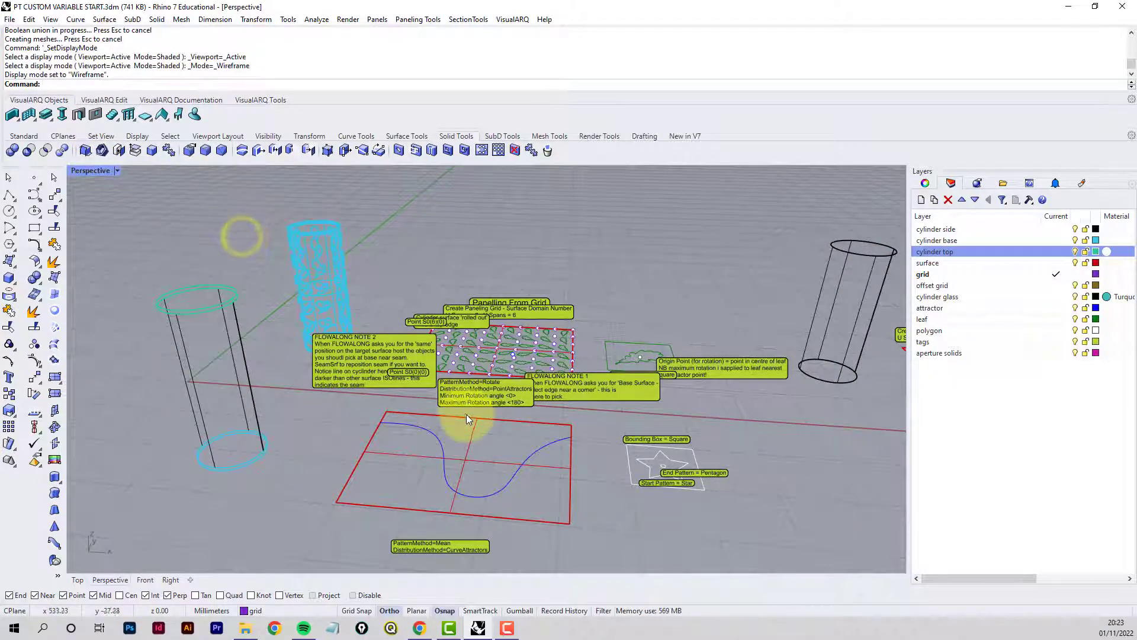
Create a Surface Domain Number paneling grid on the flat surface with the wavy curve, using 8 U spans and 6 V spans, grouped.
{"action": "right_click_drag", "start_coordinate": [479, 406], "coordinate": [549, 432]}
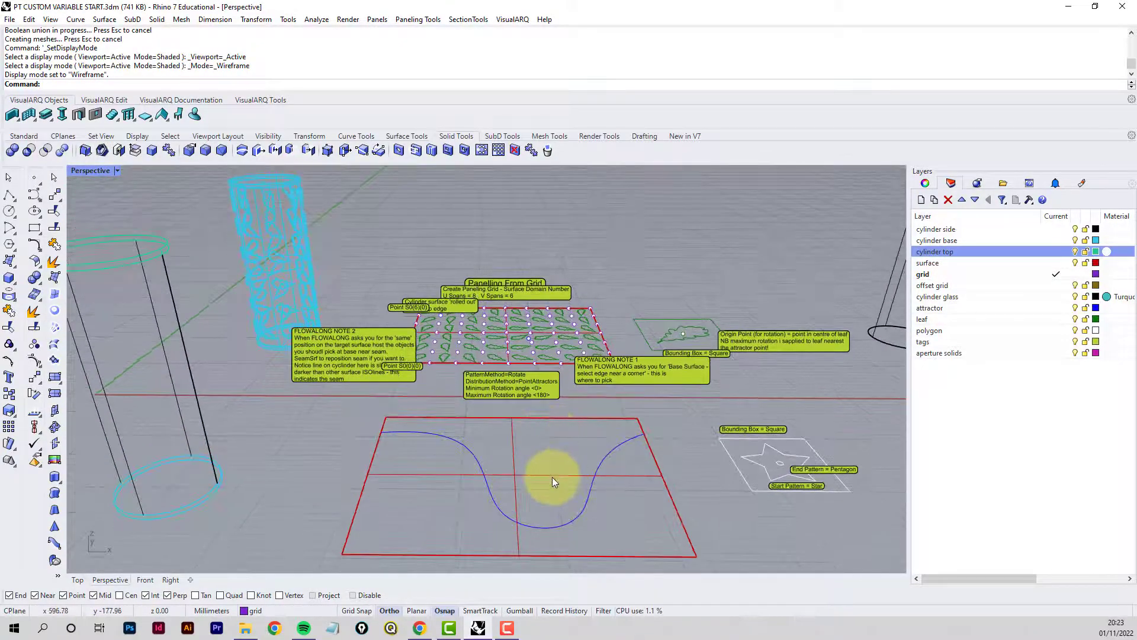
{"action": "right_click_drag", "start_coordinate": [553, 478], "coordinate": [460, 417]}
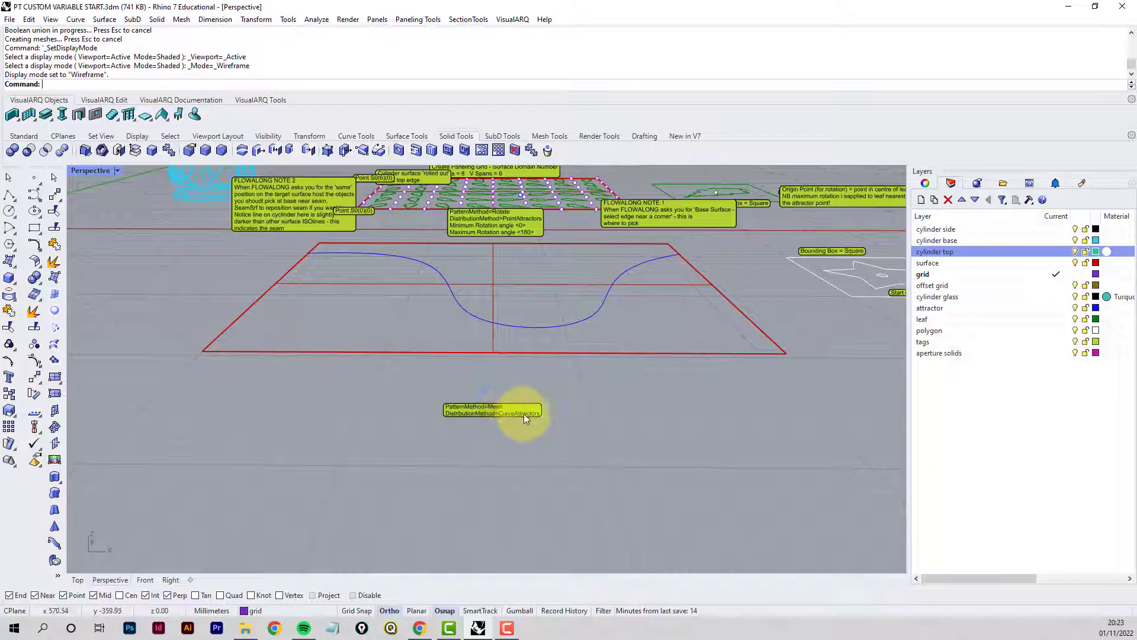
{"action": "right_click_drag", "start_coordinate": [622, 357], "coordinate": [605, 357]}
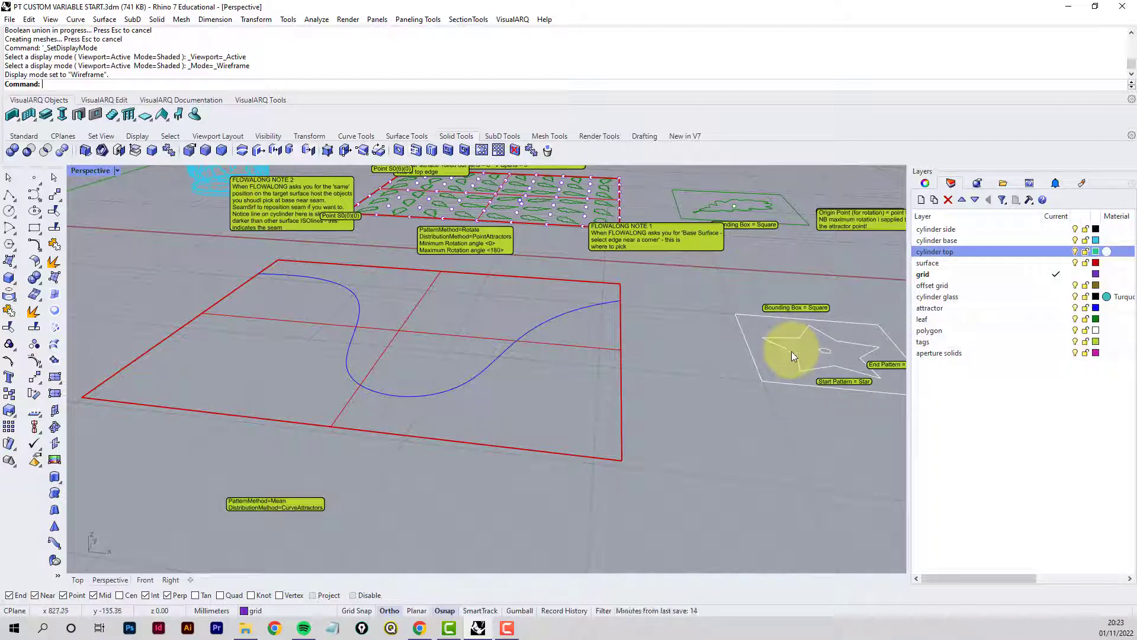
{"action": "scroll", "coordinate": [818, 354], "scroll_direction": "up", "scroll_amount": 3}
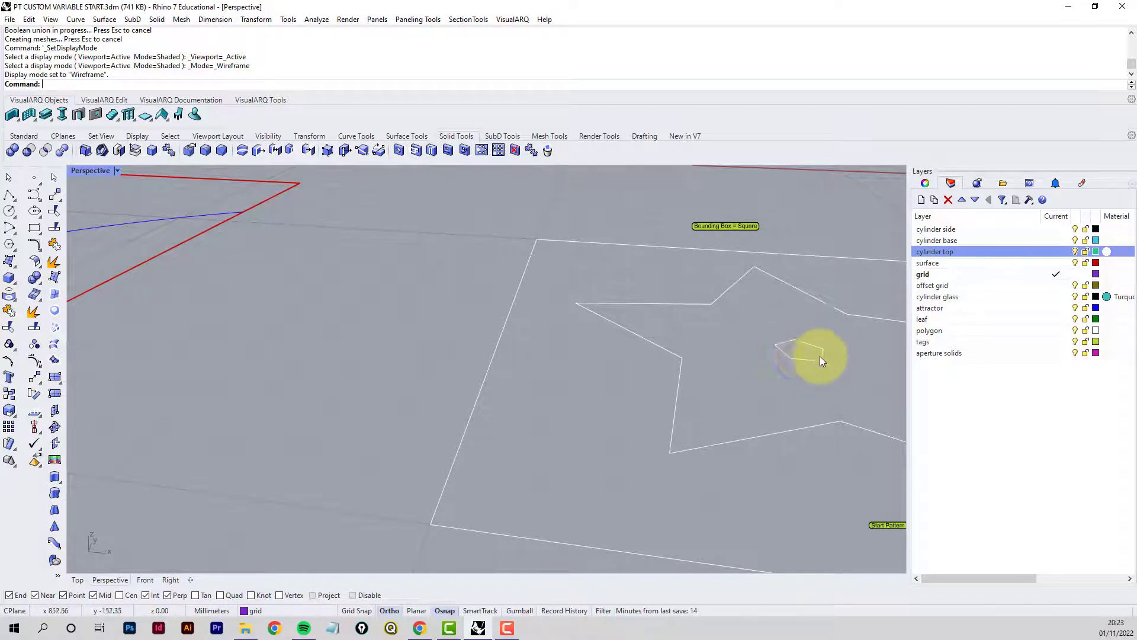
{"action": "scroll", "coordinate": [820, 356], "scroll_direction": "down", "scroll_amount": 6}
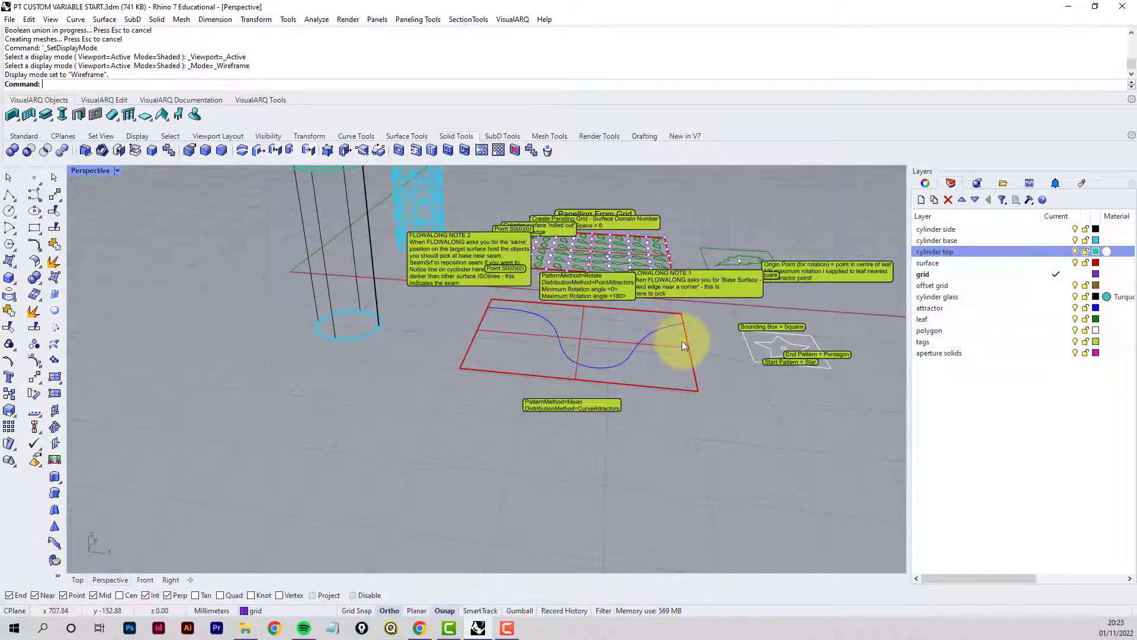
{"action": "right_click_drag", "start_coordinate": [682, 340], "coordinate": [584, 378]}
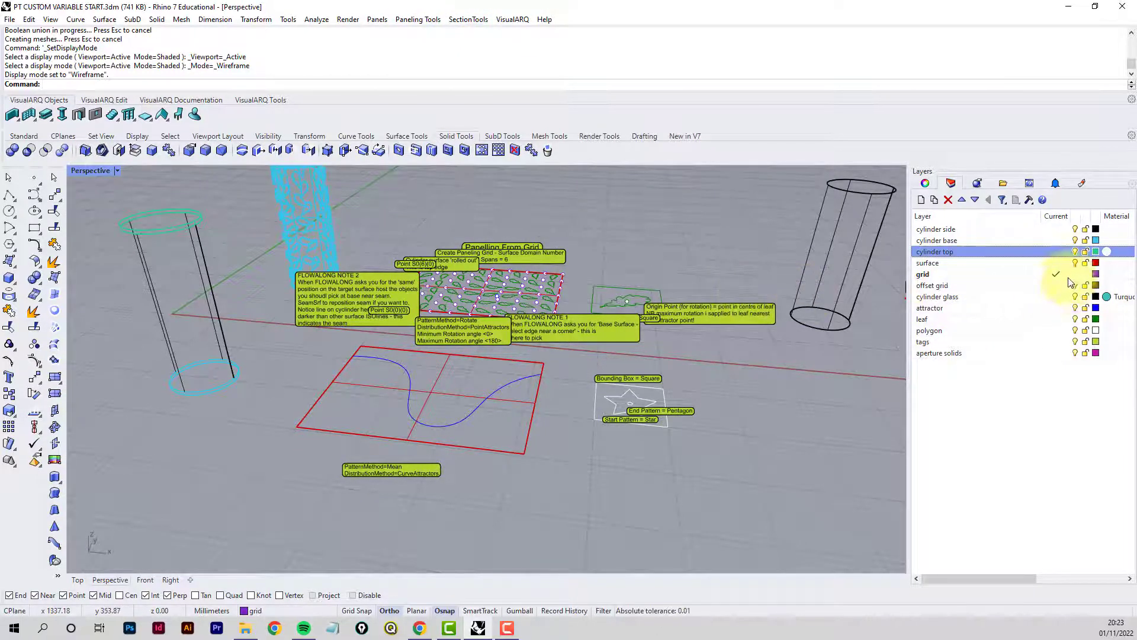
{"action": "left_click", "coordinate": [413, 20]}
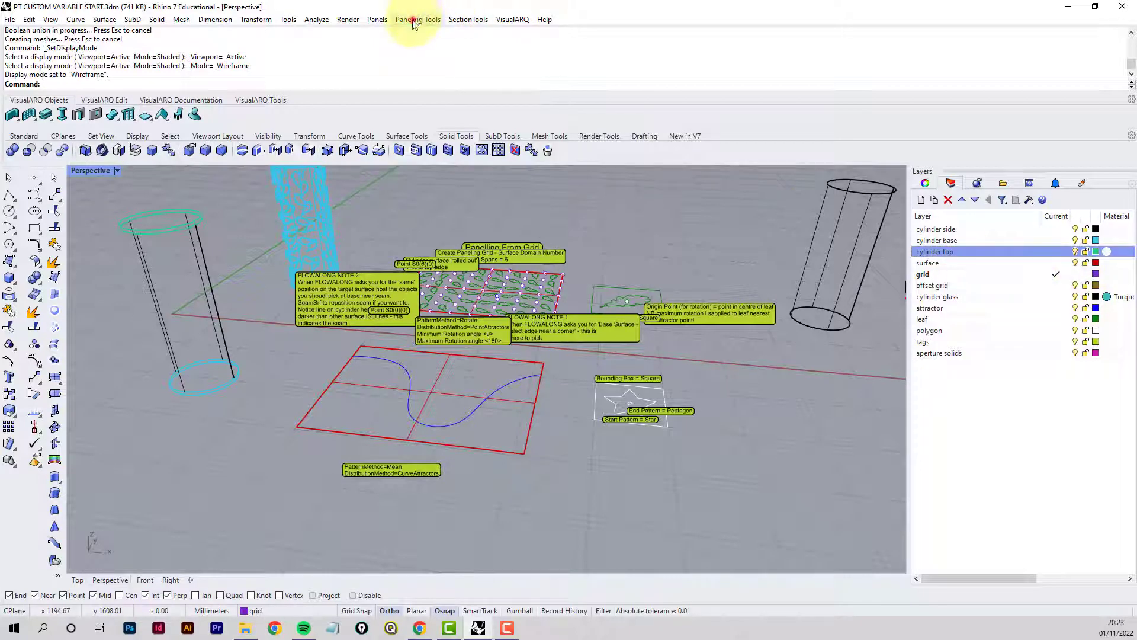
{"action": "mouse_move", "coordinate": [432, 31]}
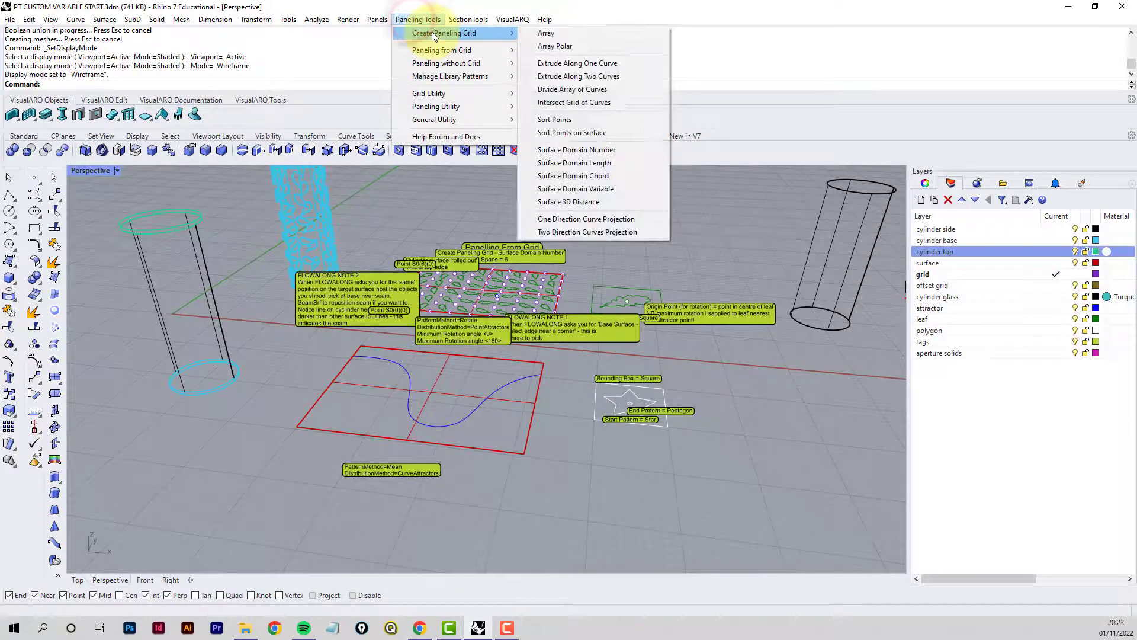
{"action": "left_click", "coordinate": [578, 149]}
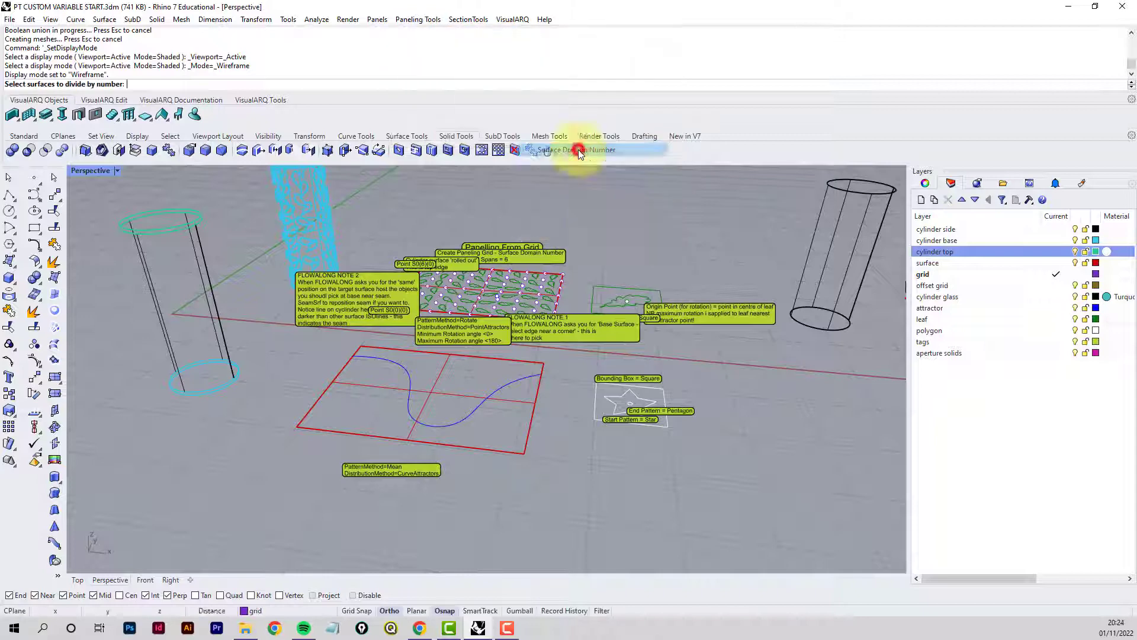
{"action": "left_click", "coordinate": [441, 375]}
{"action": "right_click", "coordinate": [441, 377]}
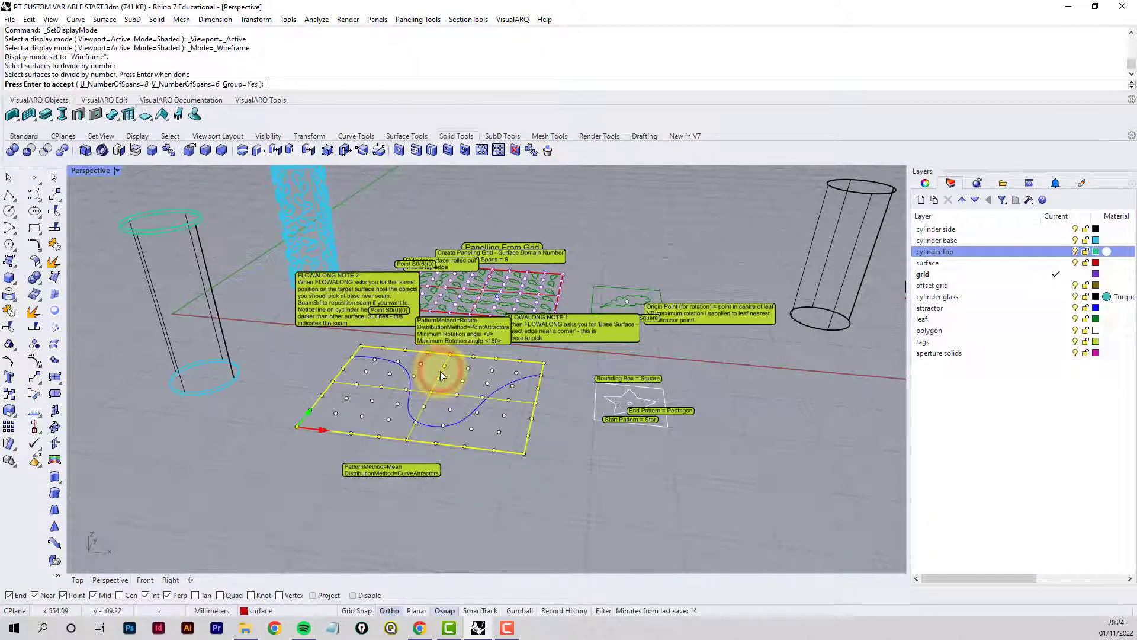
{"action": "right_click", "coordinate": [491, 494]}
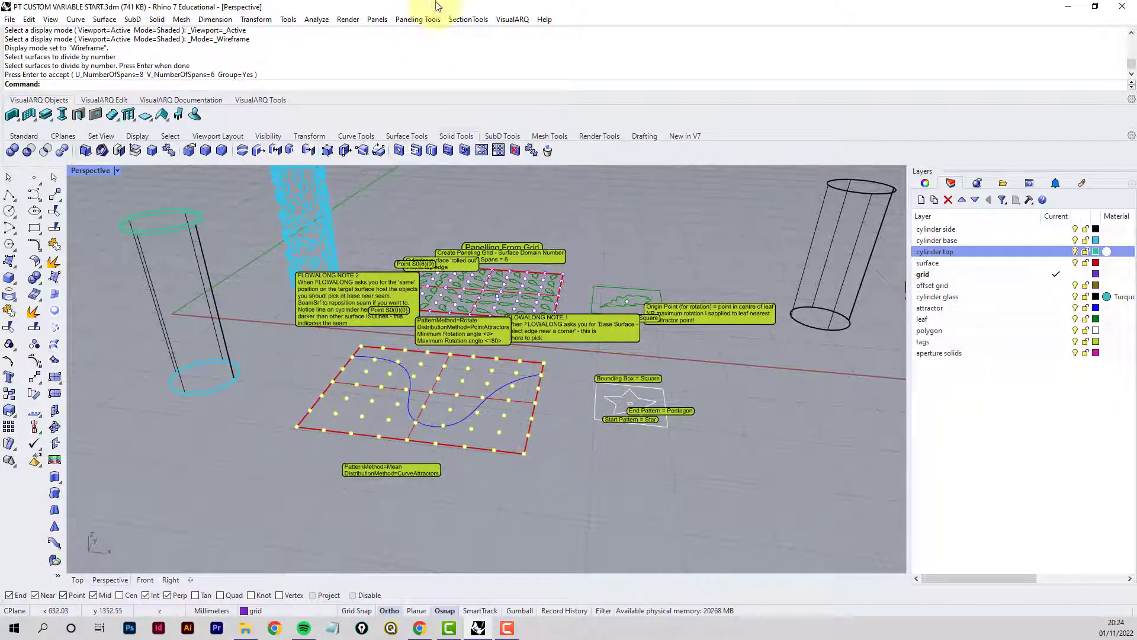
Start Panel Custom 2D Variable on the new grid with its flat surface as base, using PatternMethod Mean and DistributionMethod CurveAttractors.
{"action": "left_click", "coordinate": [410, 20]}
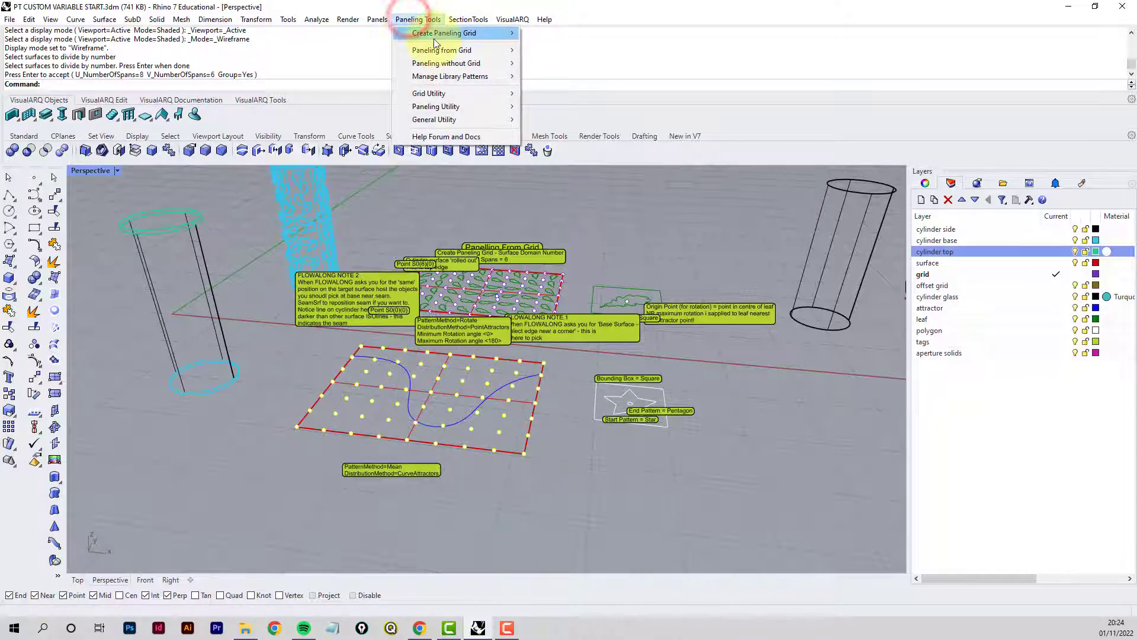
{"action": "mouse_move", "coordinate": [462, 49]}
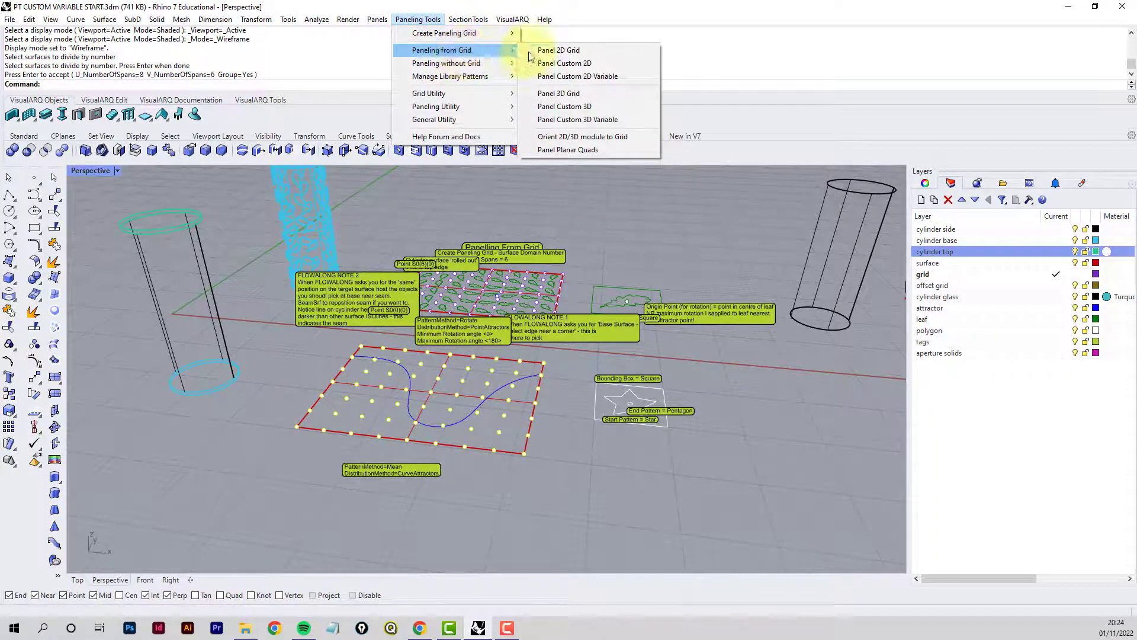
{"action": "left_click", "coordinate": [578, 77]}
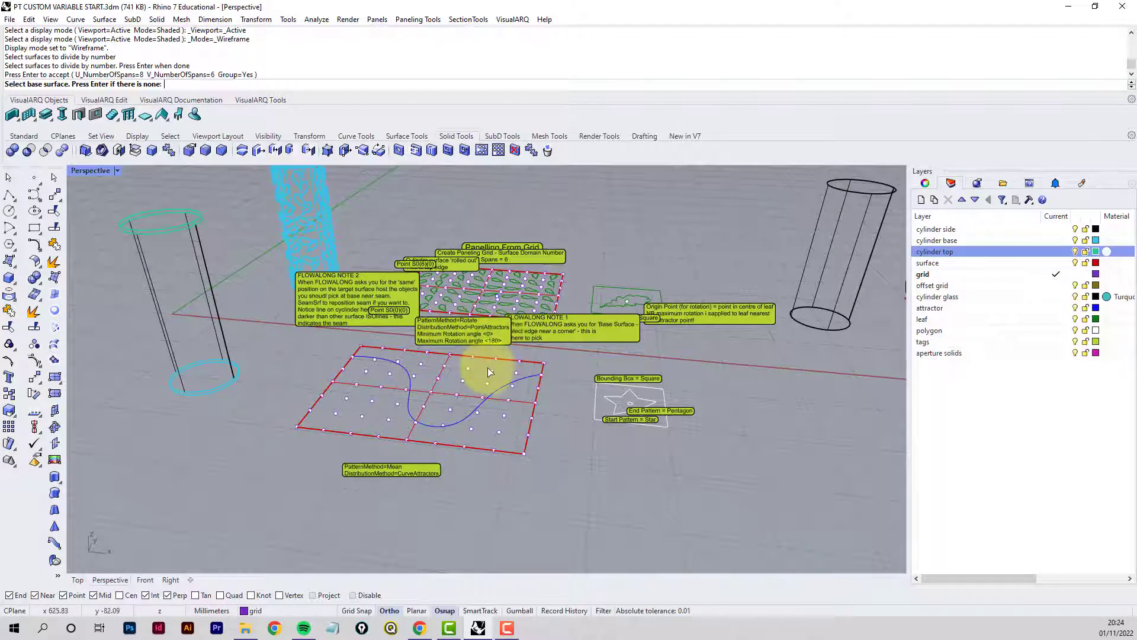
{"action": "left_click", "coordinate": [442, 376]}
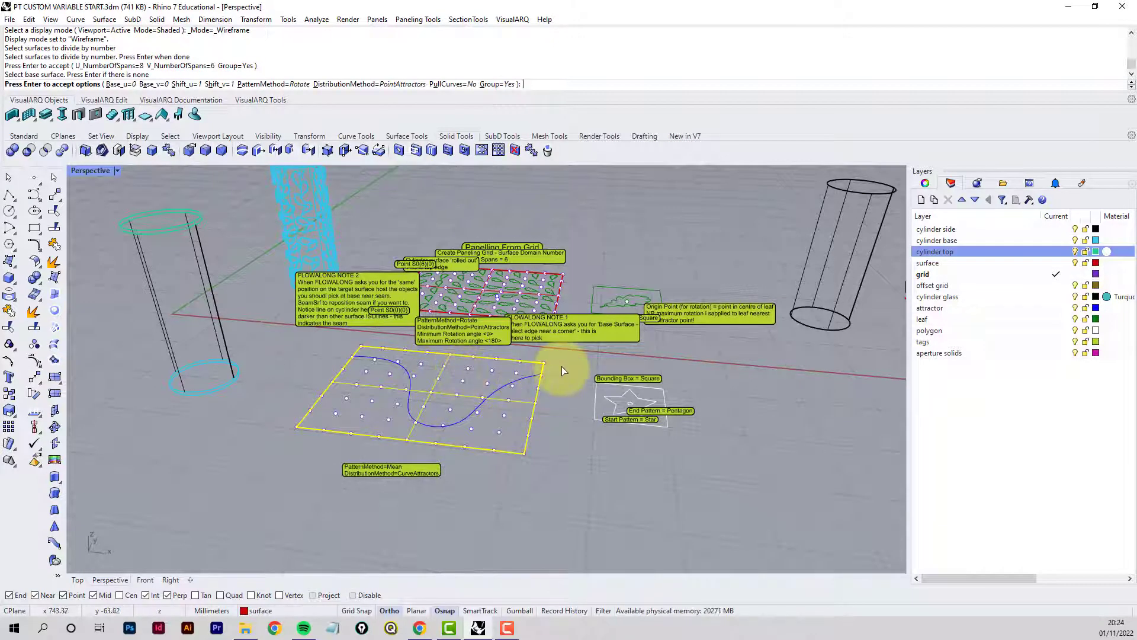
{"action": "left_click", "coordinate": [293, 84]}
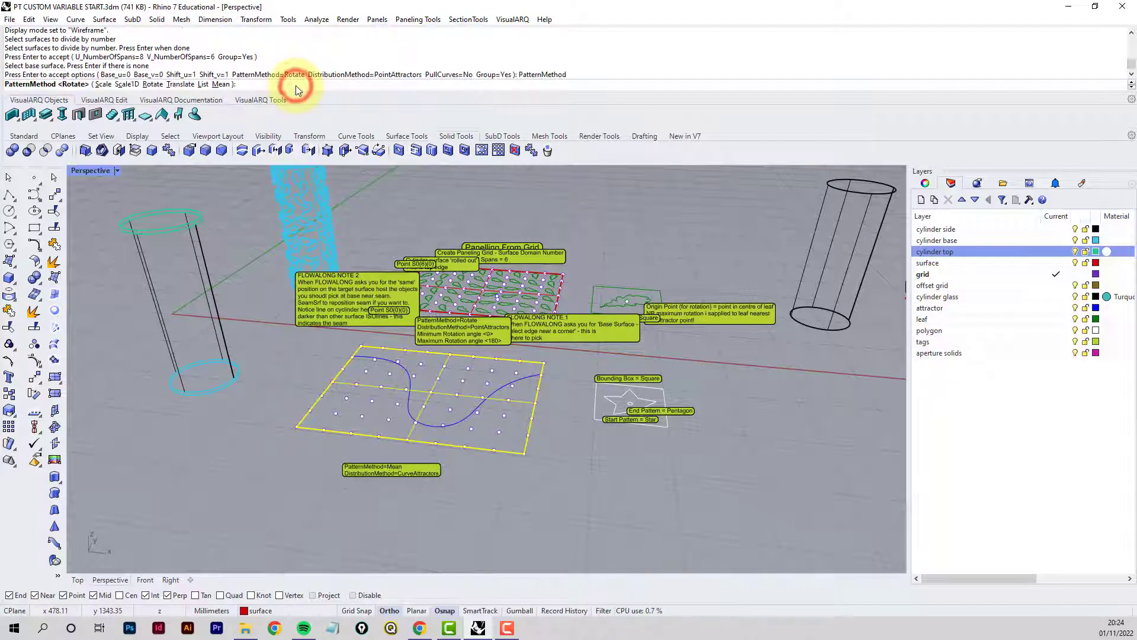
{"action": "left_click", "coordinate": [221, 85]}
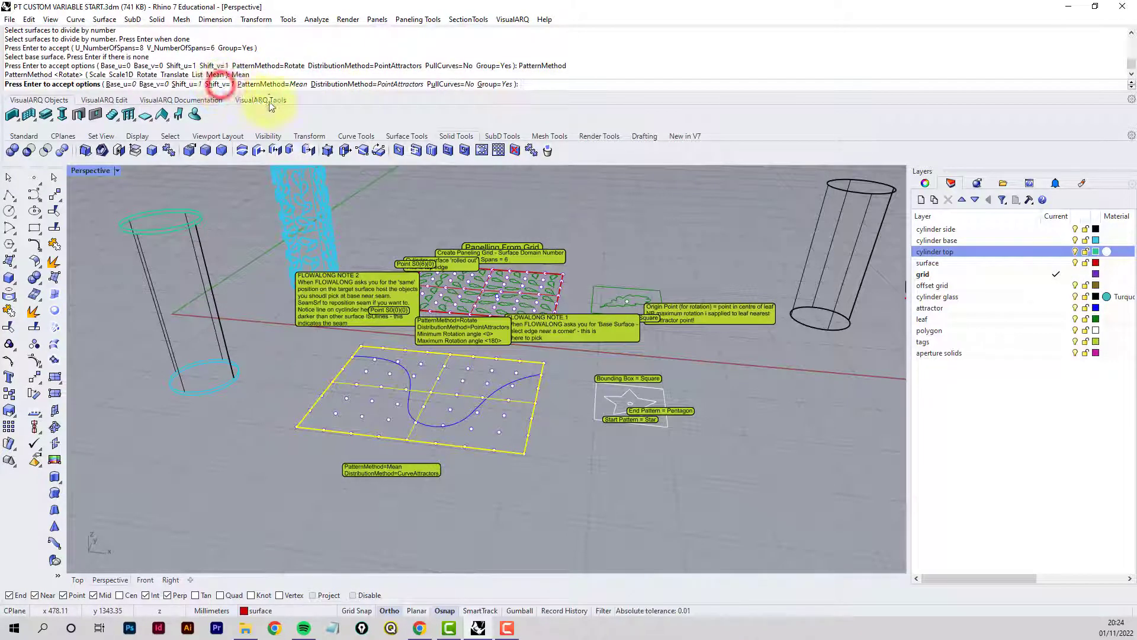
{"action": "left_click", "coordinate": [363, 85]}
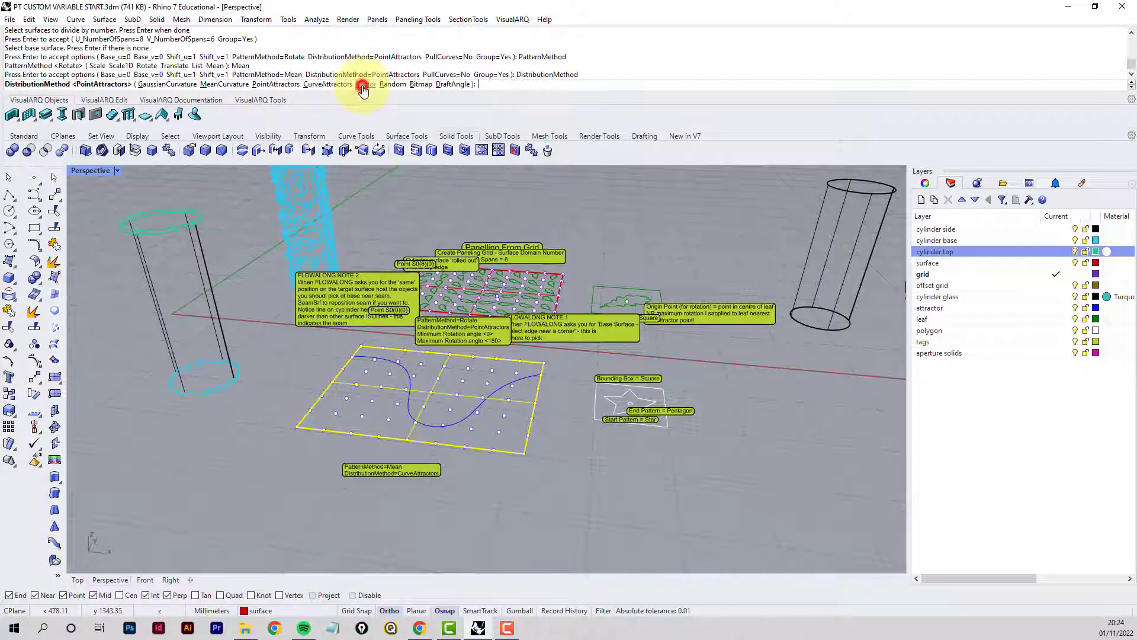
{"action": "left_click", "coordinate": [327, 85]}
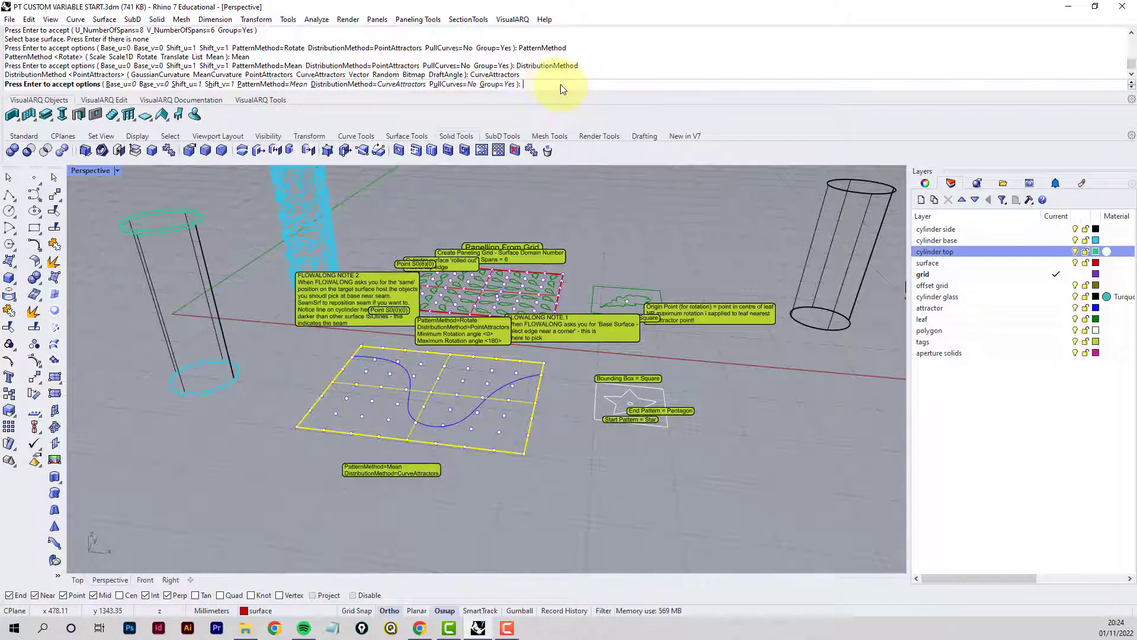
{"action": "key", "text": "Return"}
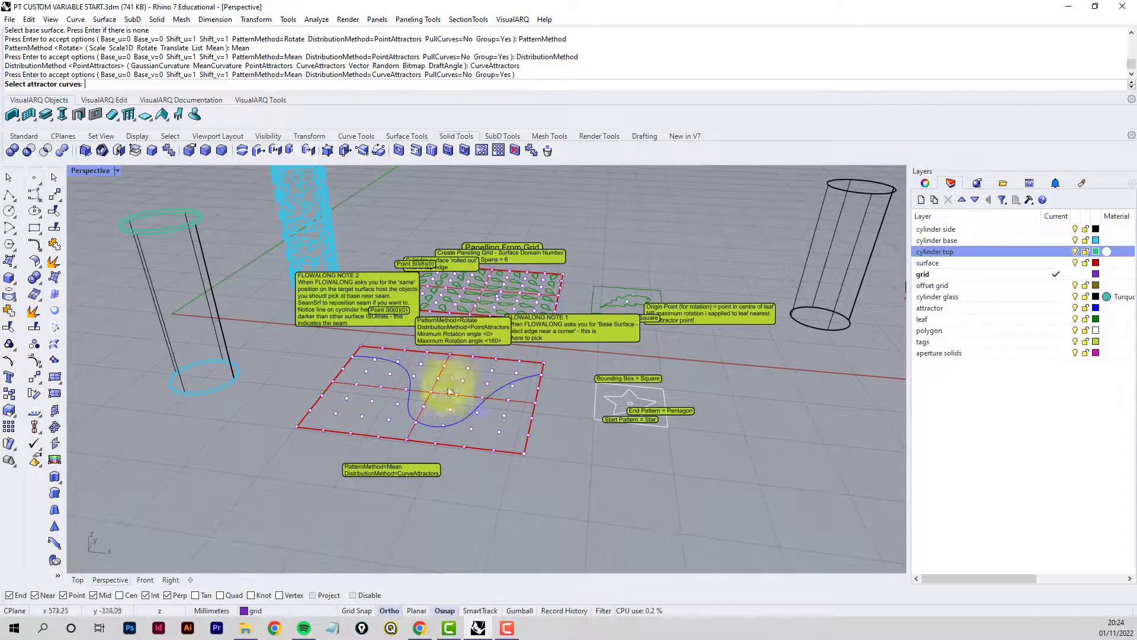
Use the blue wavy curve as the attractor and the star as the start pattern.
{"action": "left_click", "coordinate": [430, 428]}
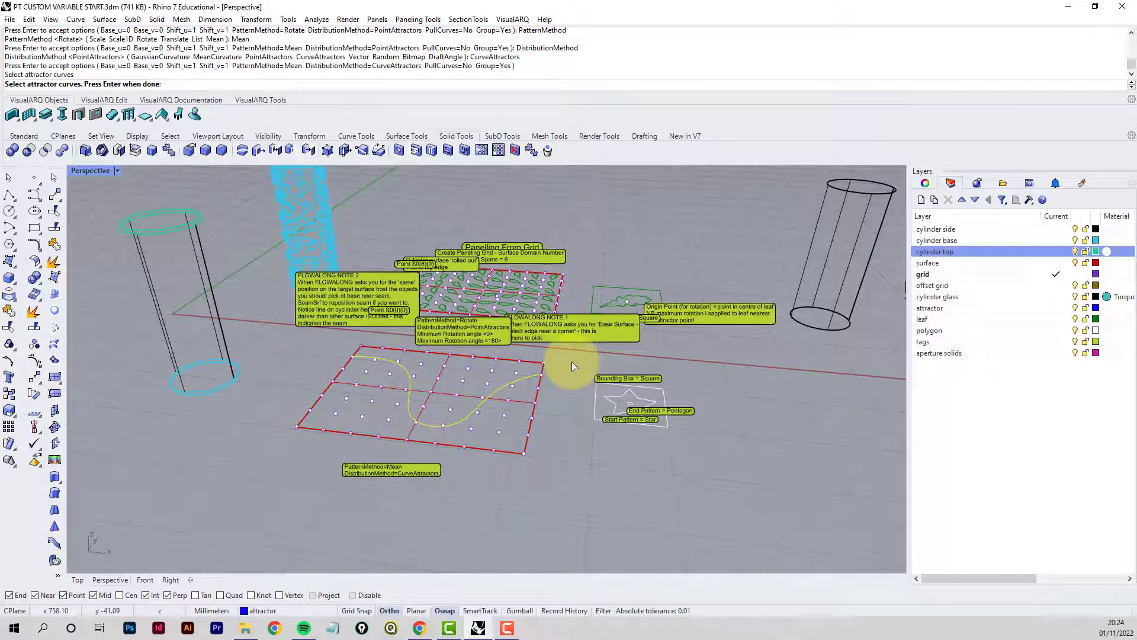
{"action": "key", "text": "Return"}
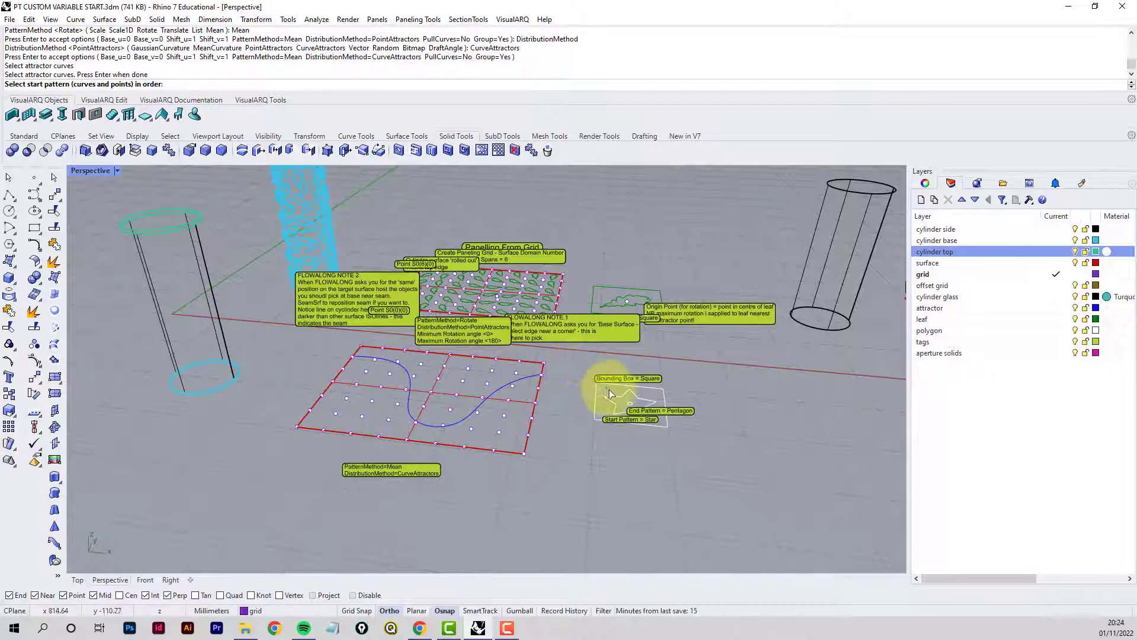
{"action": "scroll", "coordinate": [619, 398], "scroll_direction": "up", "scroll_amount": 3}
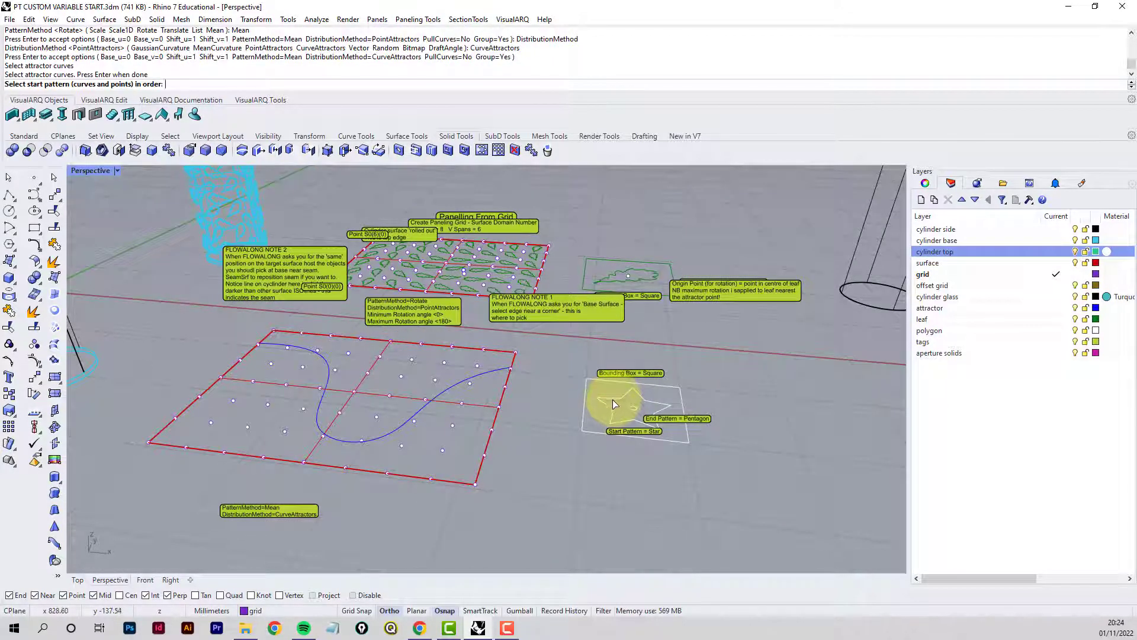
{"action": "left_click", "coordinate": [614, 403]}
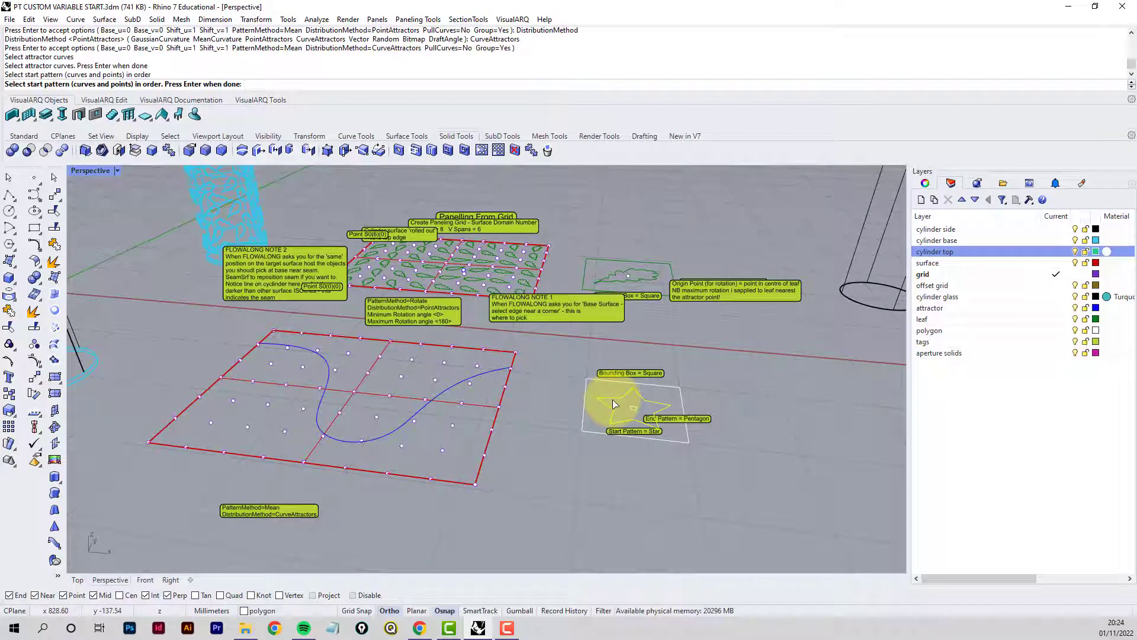
{"action": "key", "text": "Return"}
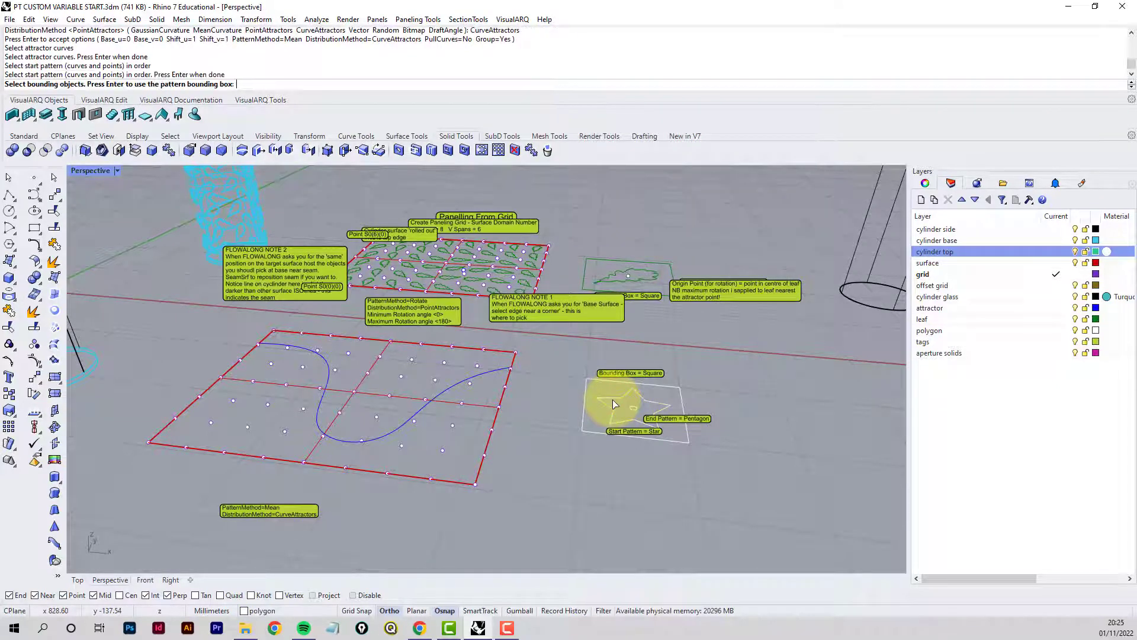
Complete the variable pattern with the pentagon as end pattern and the surrounding square as bounding object for both start and end patterns.
{"action": "left_click", "coordinate": [586, 390]}
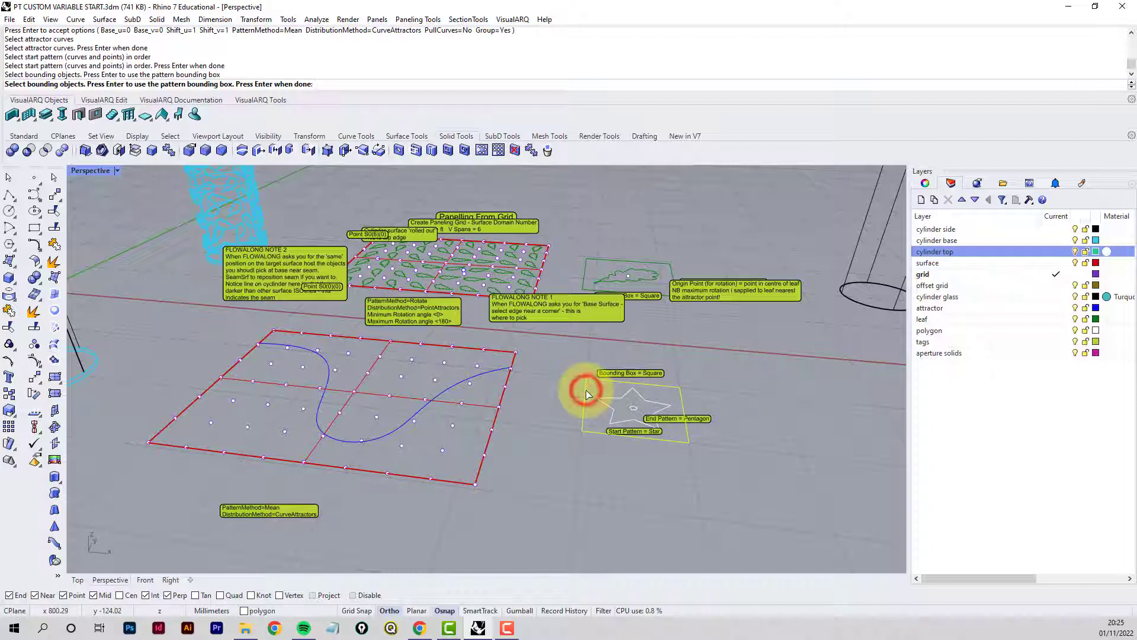
{"action": "key", "text": "Return"}
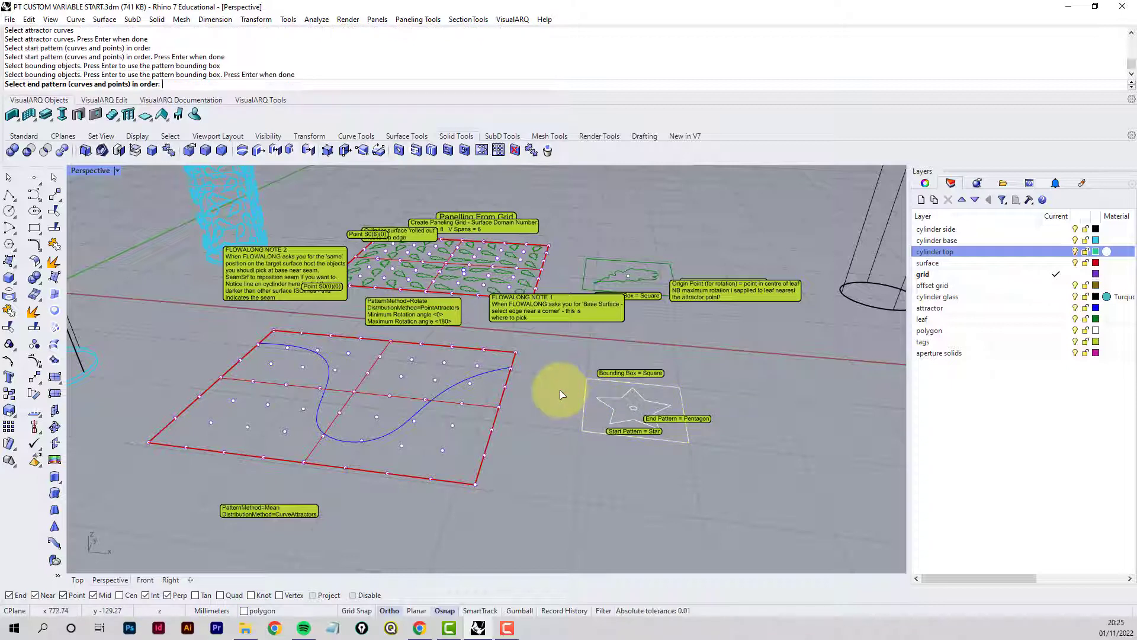
{"action": "left_click", "coordinate": [629, 408]}
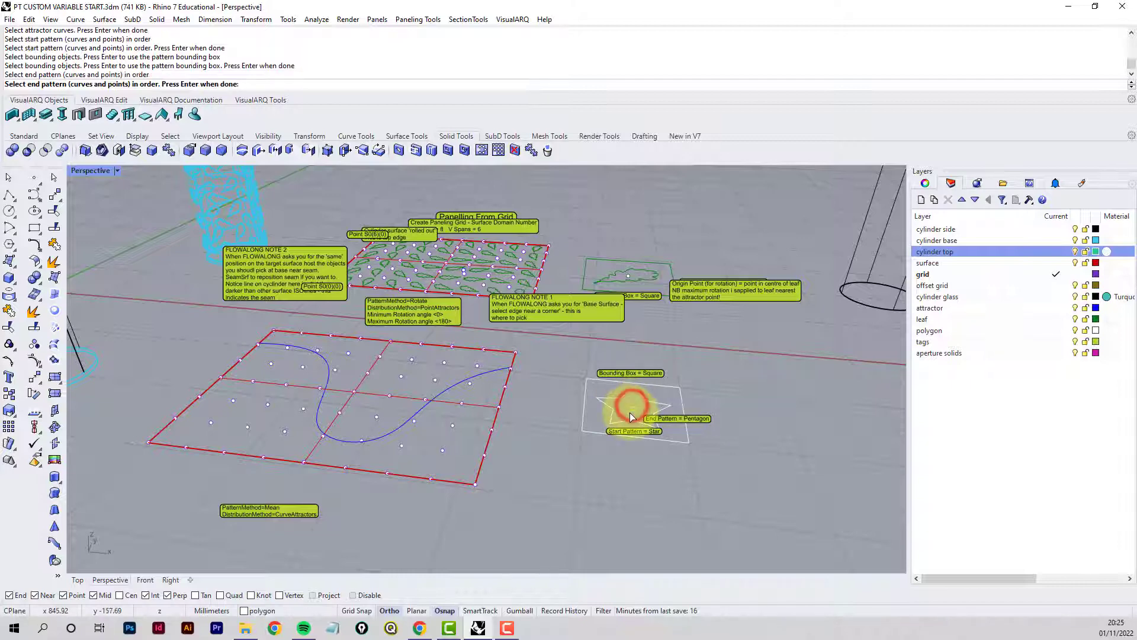
{"action": "key", "text": "Return"}
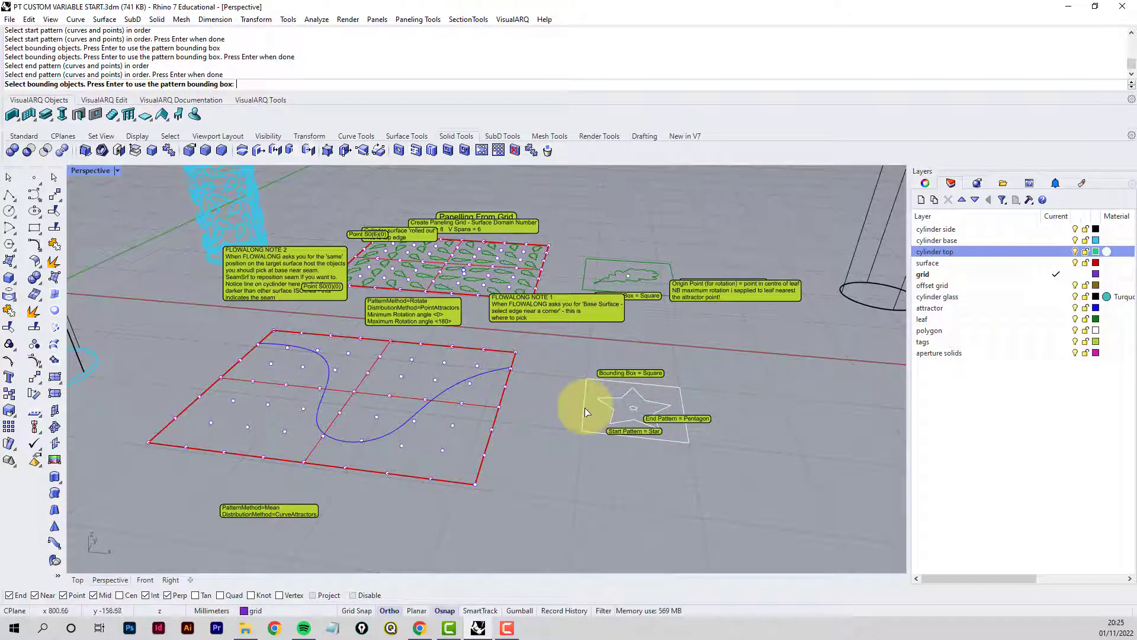
{"action": "left_click", "coordinate": [586, 409]}
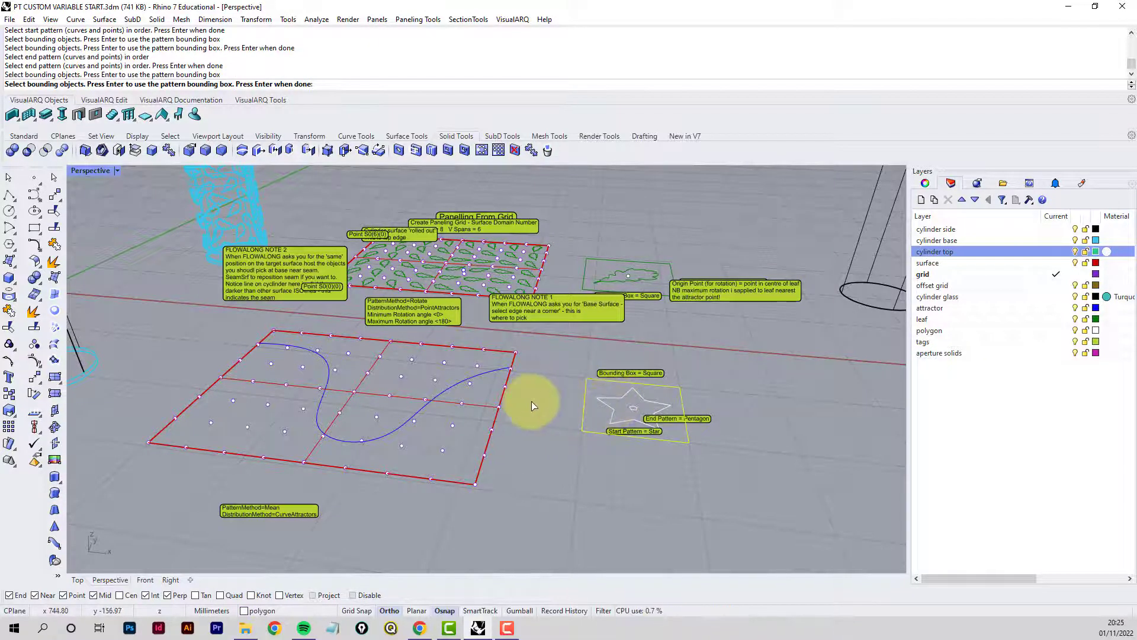
{"action": "key", "text": "Return"}
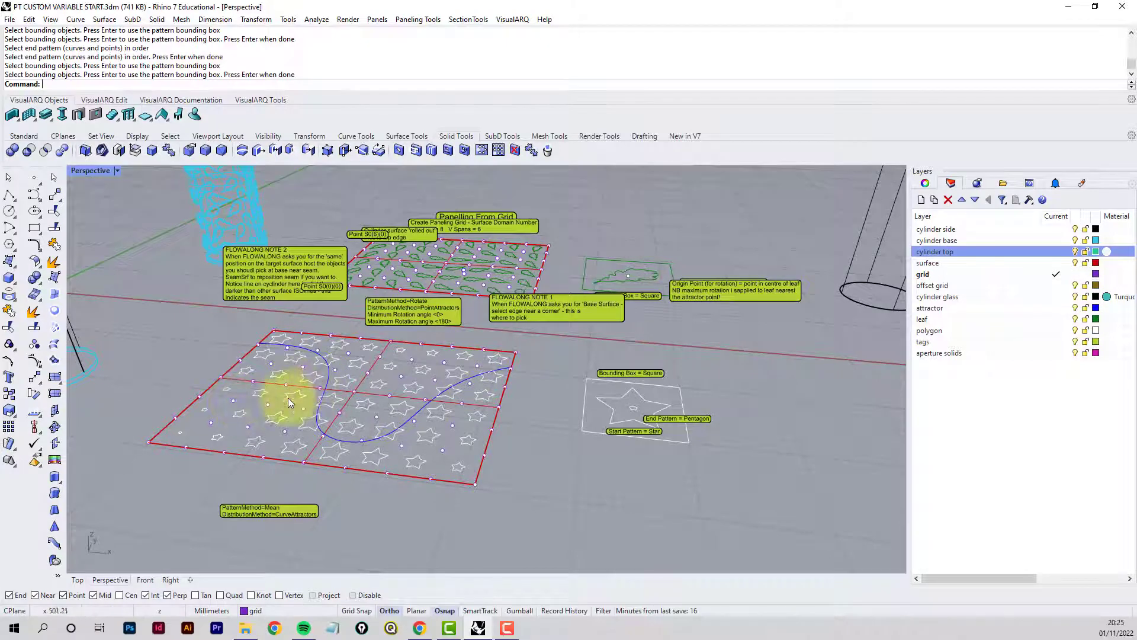
Examine how the shapes vary across the wavy-curve surface, and compare them with the source star and pentagon.
{"action": "scroll", "coordinate": [172, 435], "scroll_direction": "up", "scroll_amount": 6}
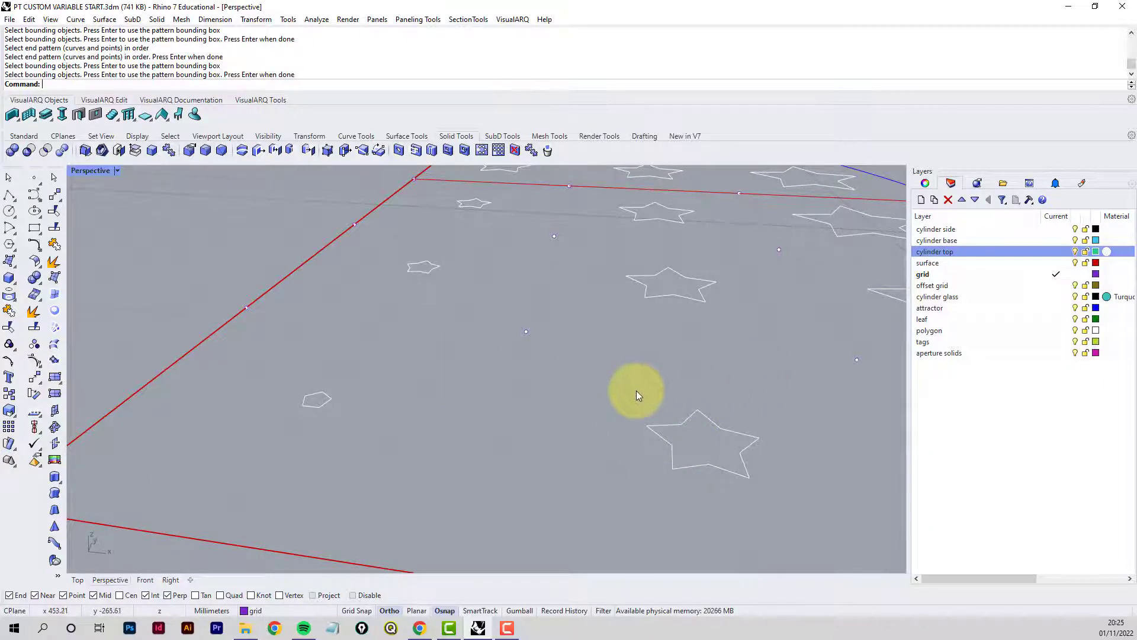
{"action": "right_click_drag", "start_coordinate": [636, 389], "coordinate": [629, 396]}
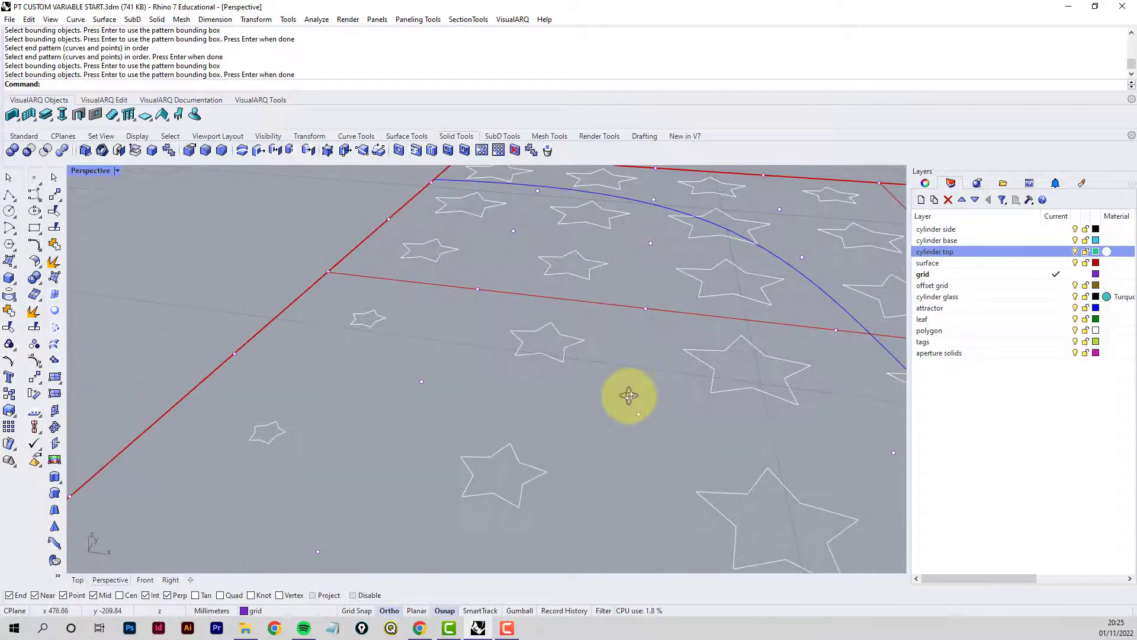
{"action": "scroll", "coordinate": [630, 396], "scroll_direction": "down", "scroll_amount": 5}
{"action": "right_click_drag", "start_coordinate": [662, 439], "coordinate": [610, 400]}
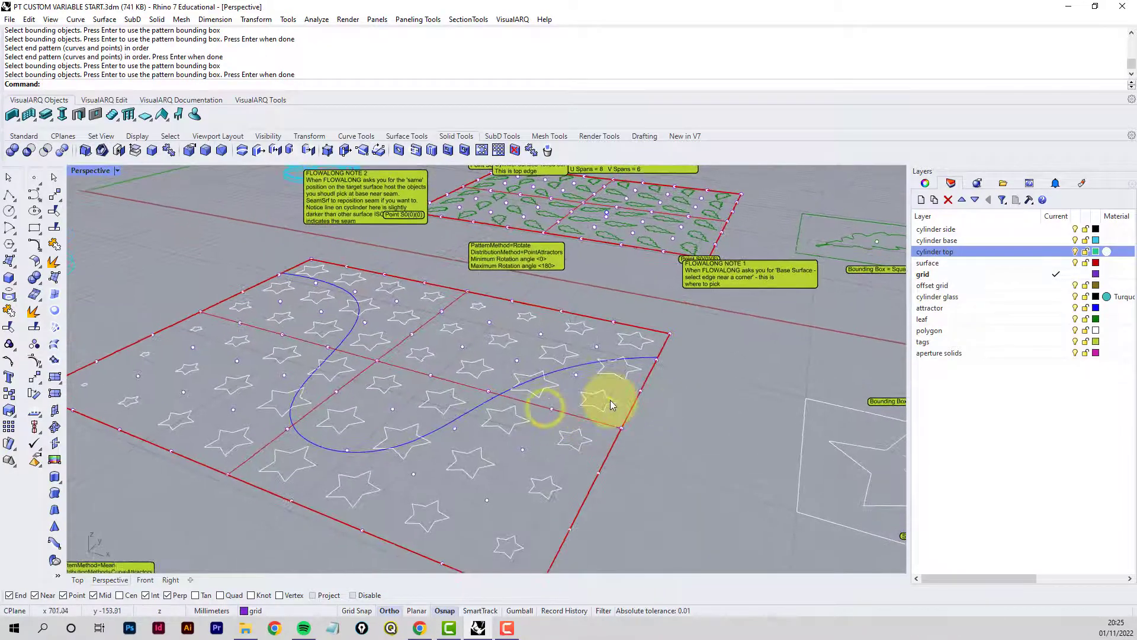
{"action": "scroll", "coordinate": [616, 403], "scroll_direction": "down", "scroll_amount": 4}
{"action": "scroll", "coordinate": [754, 437], "scroll_direction": "up", "scroll_amount": 5}
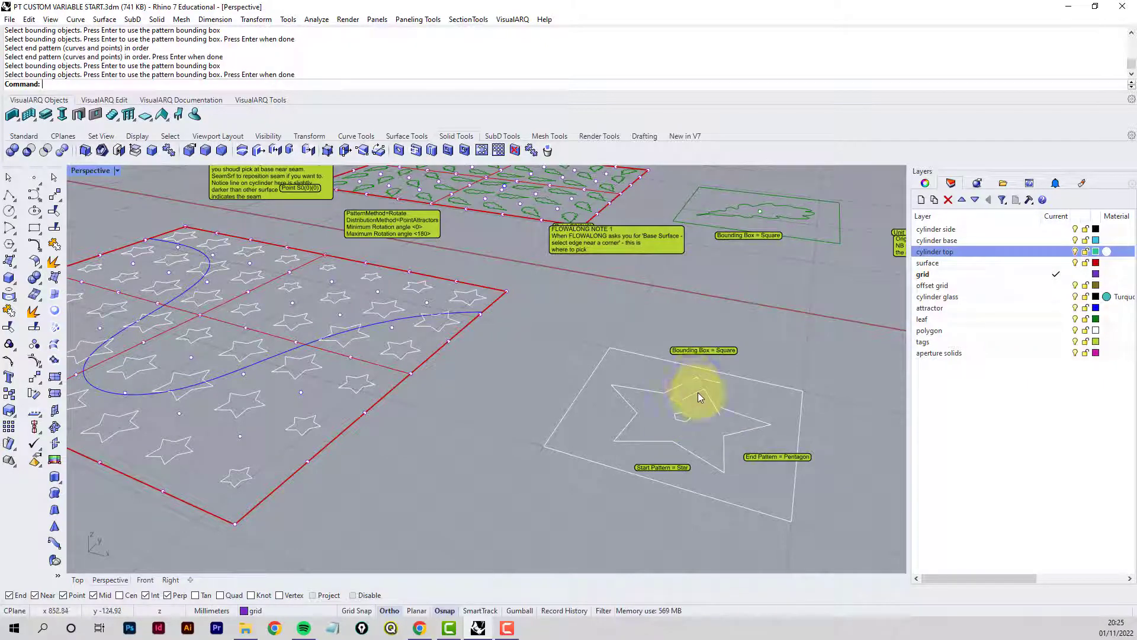
{"action": "scroll", "coordinate": [699, 409], "scroll_direction": "up", "scroll_amount": 4}
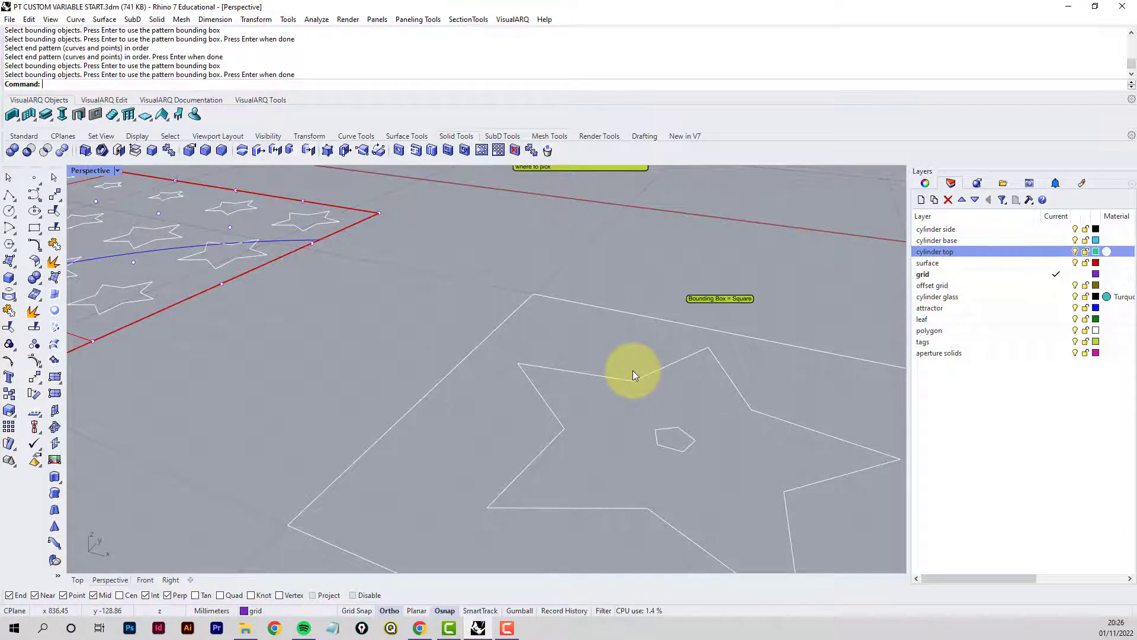
{"action": "scroll", "coordinate": [632, 371], "scroll_direction": "down", "scroll_amount": 8}
{"action": "right_click_drag", "start_coordinate": [556, 355], "coordinate": [494, 389], "text": "shift"}
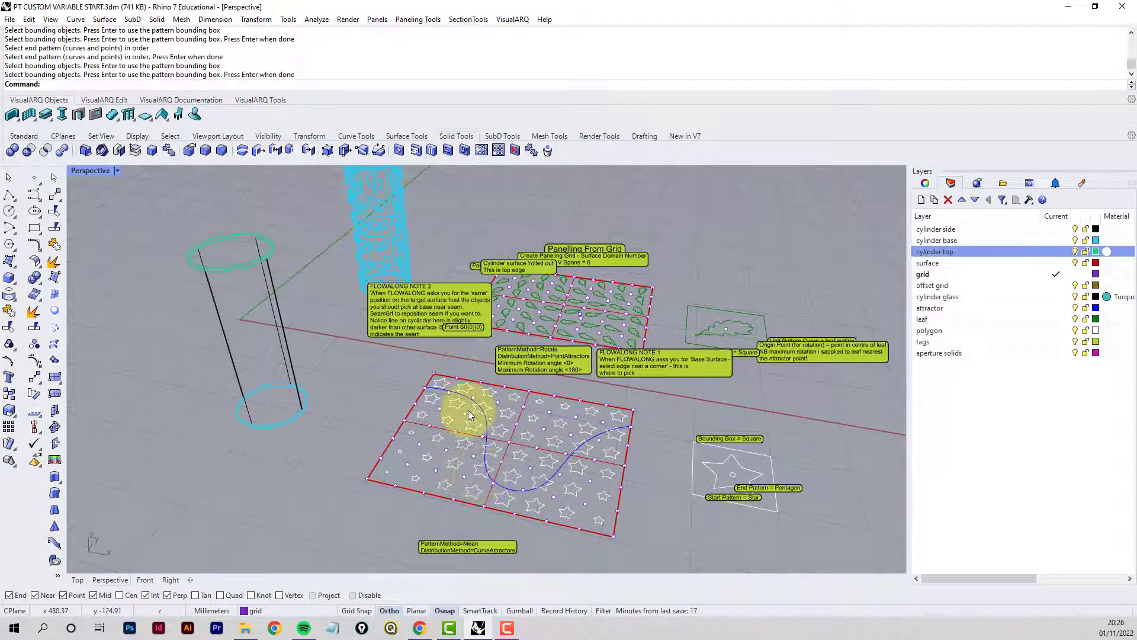
Start FlowAlongSrf with the grouped star pattern on the wavy-curve surface as the objects to flow.
{"action": "left_click", "coordinate": [370, 414]}
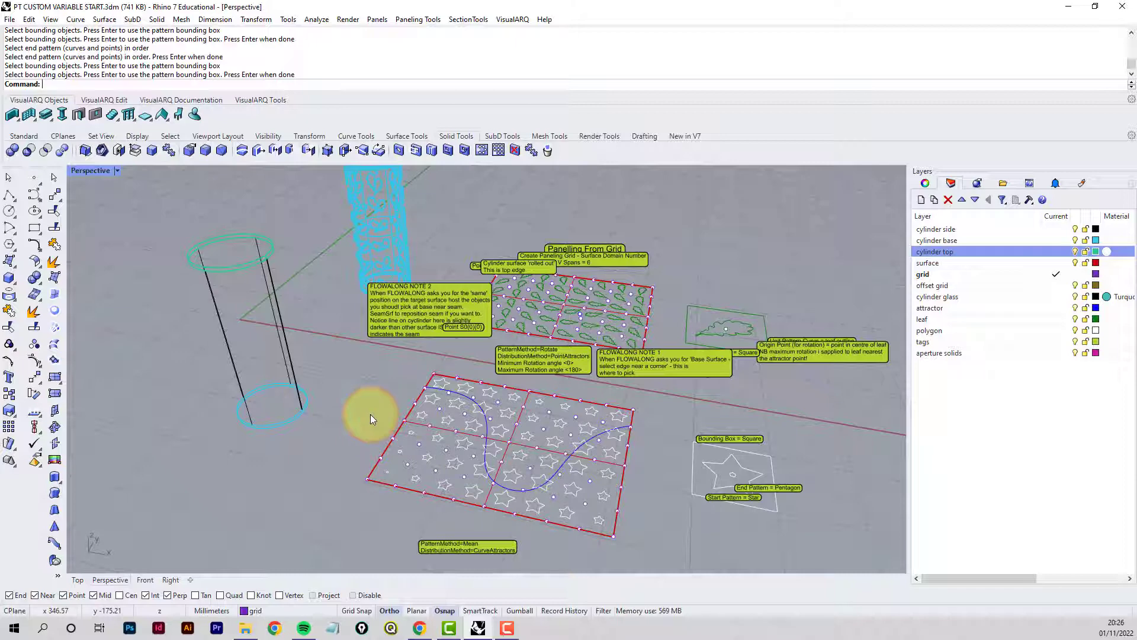
{"action": "type", "text": "FlowAlong"}
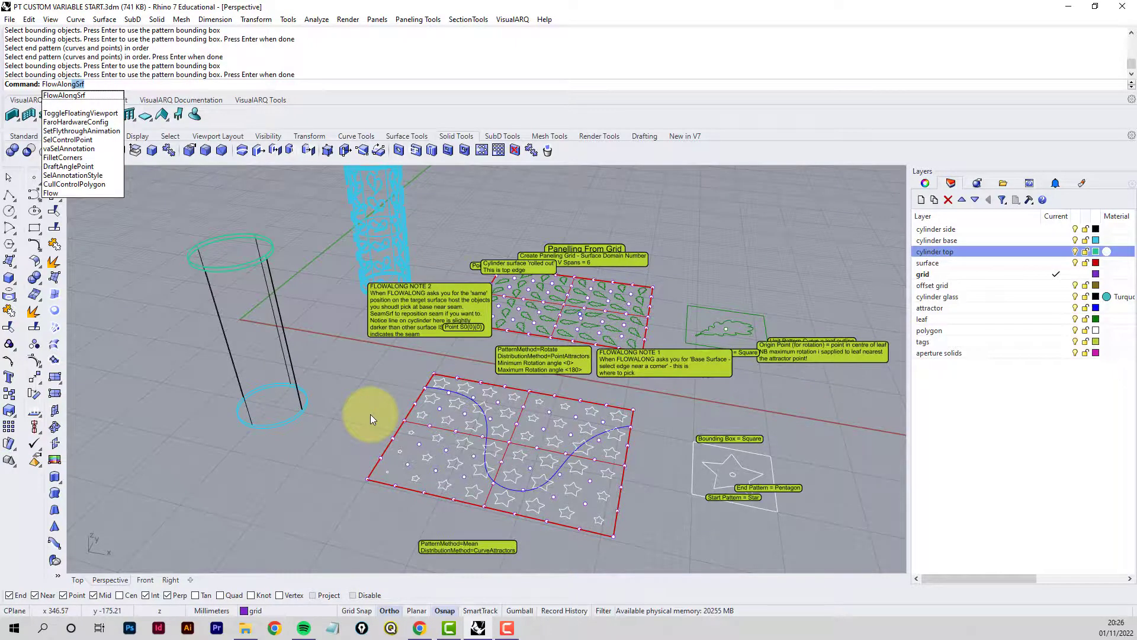
{"action": "type", "text": "Srf"}
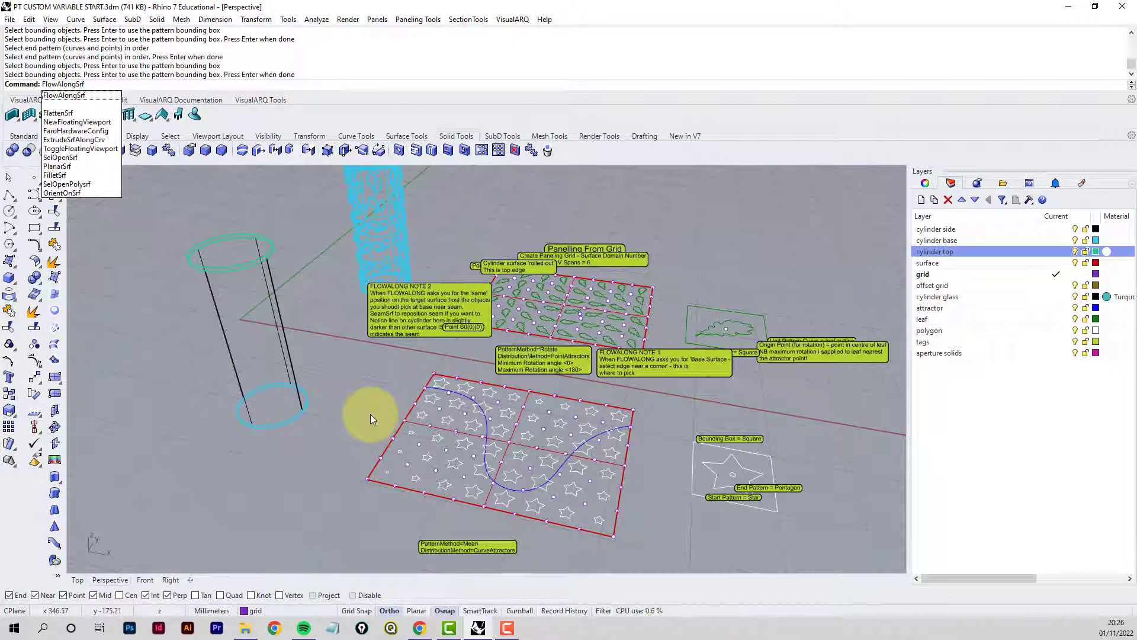
{"action": "key", "text": "Return"}
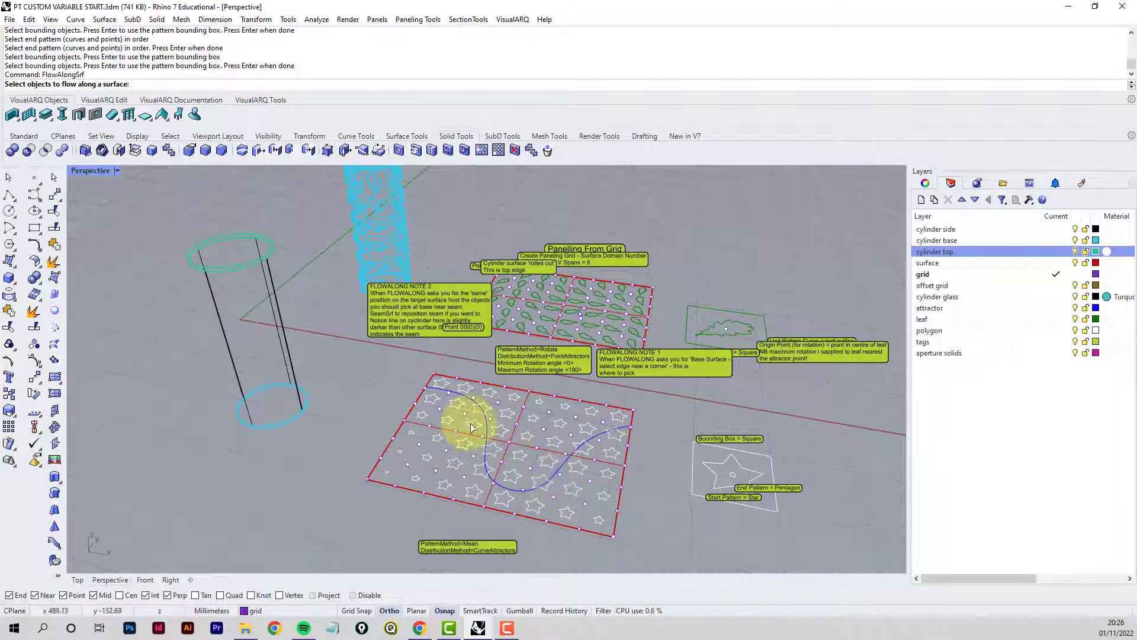
{"action": "left_click", "coordinate": [536, 503]}
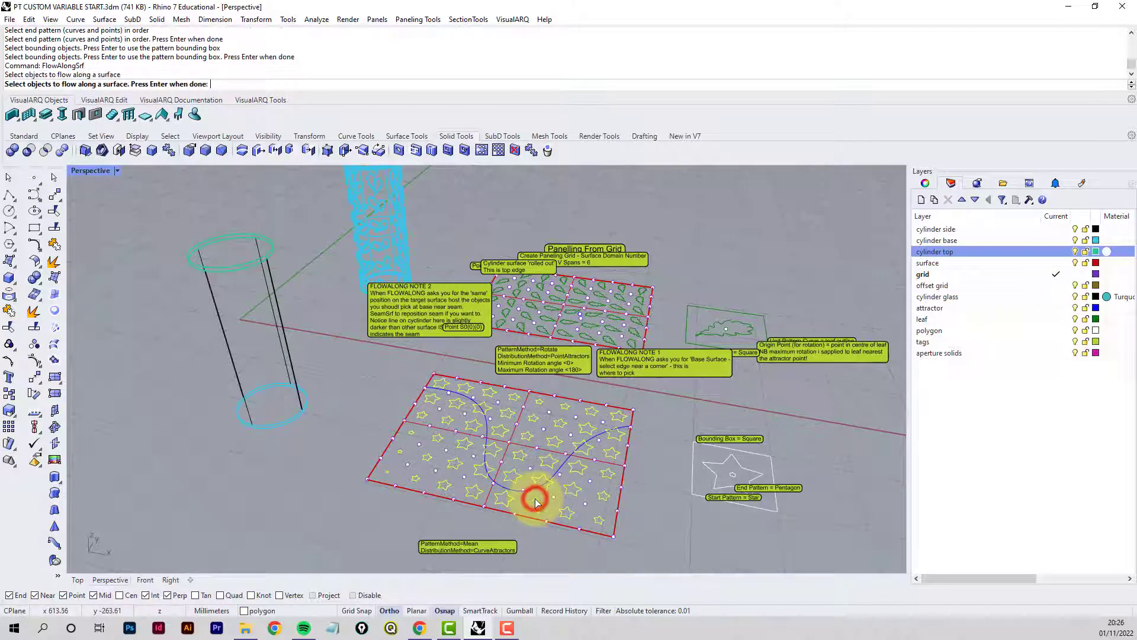
{"action": "right_click", "coordinate": [536, 503]}
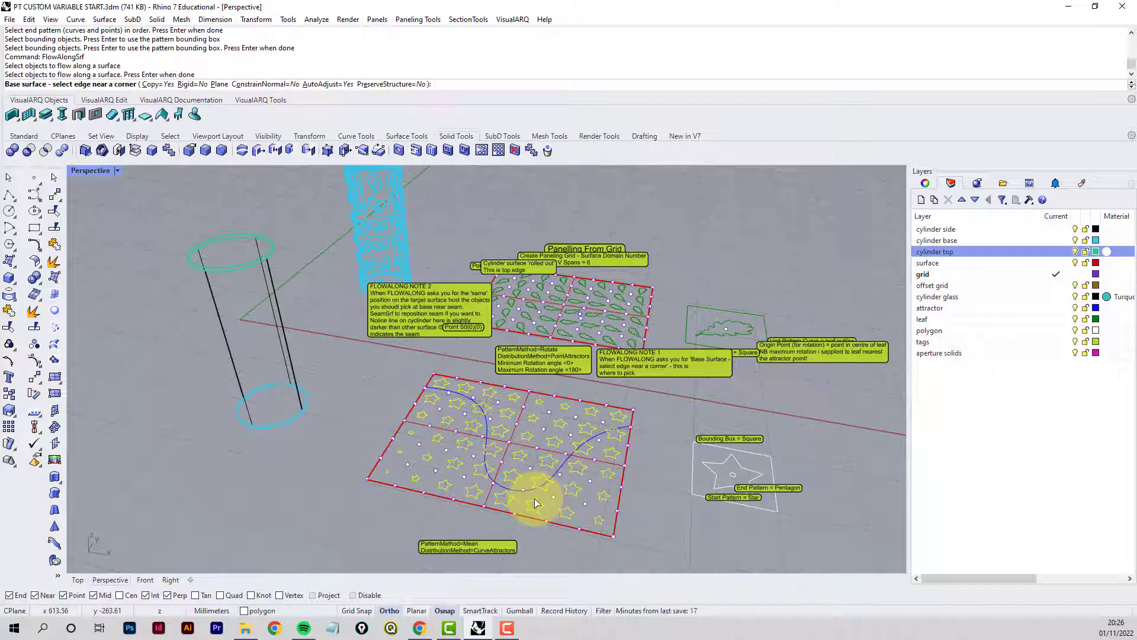
Flow the pattern from the flat surface's near corner beside the pattern tags onto the cylinder side, picking the target at the seam's base.
{"action": "scroll", "coordinate": [613, 538], "scroll_direction": "up", "scroll_amount": 5}
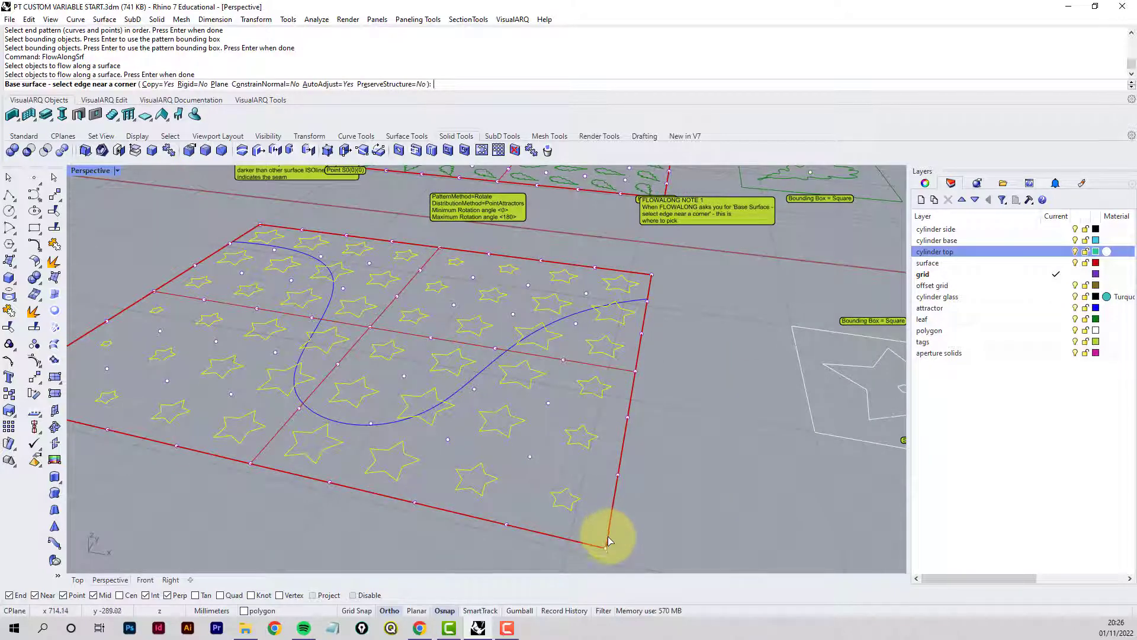
{"action": "left_click", "coordinate": [608, 539]}
{"action": "scroll", "coordinate": [204, 323], "scroll_direction": "down", "scroll_amount": 4}
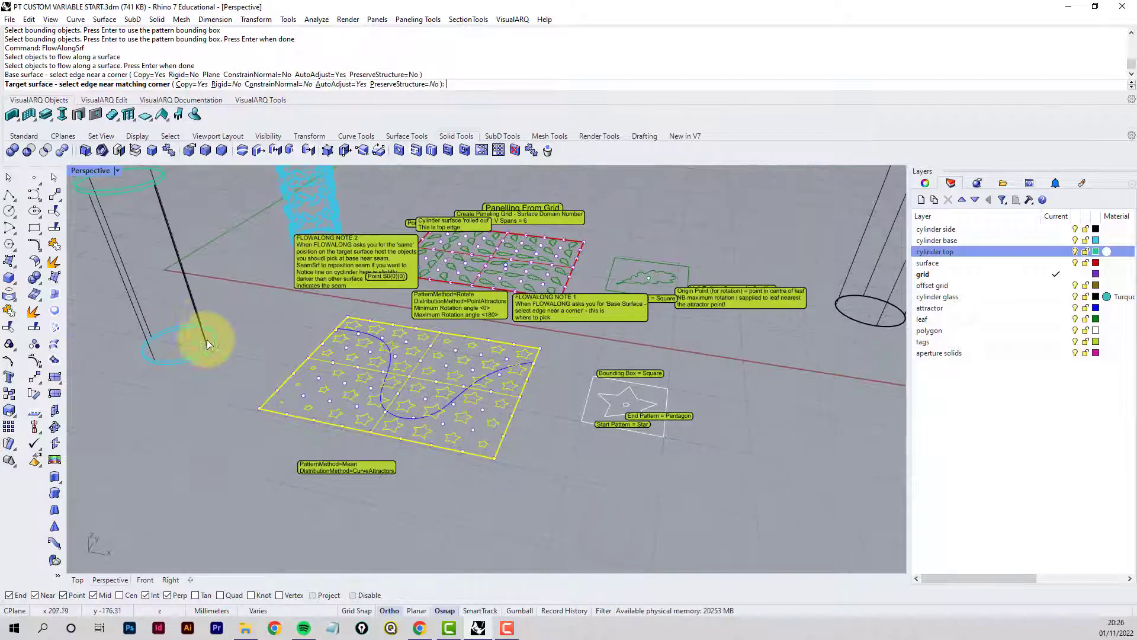
{"action": "scroll", "coordinate": [195, 350], "scroll_direction": "down", "scroll_amount": 2}
{"action": "scroll", "coordinate": [178, 306], "scroll_direction": "up", "scroll_amount": 3}
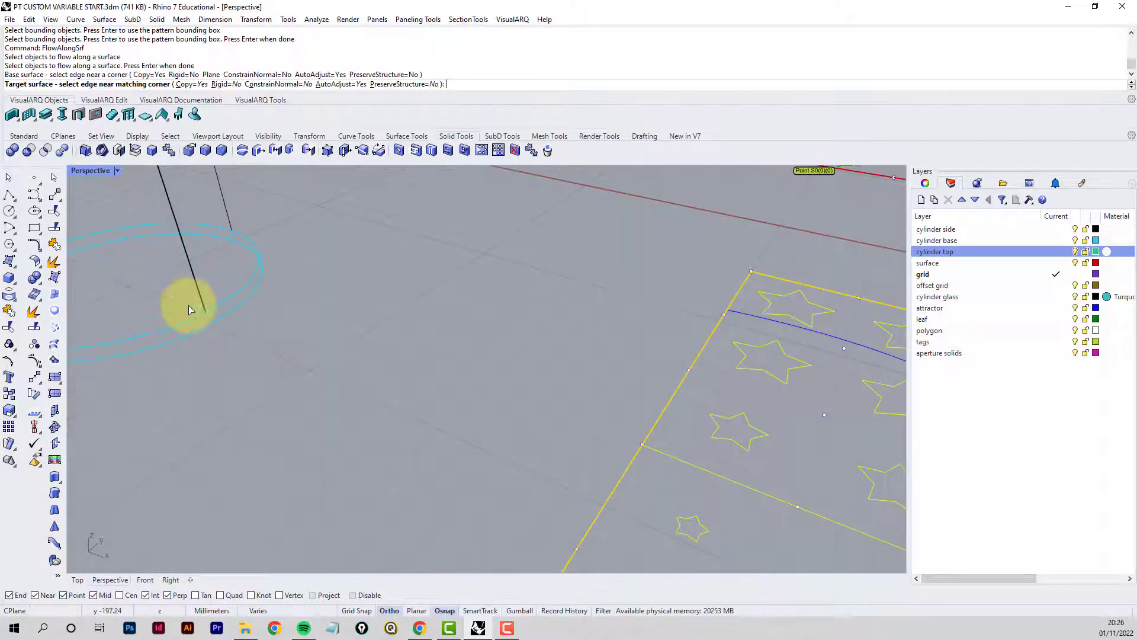
{"action": "left_click", "coordinate": [201, 297]}
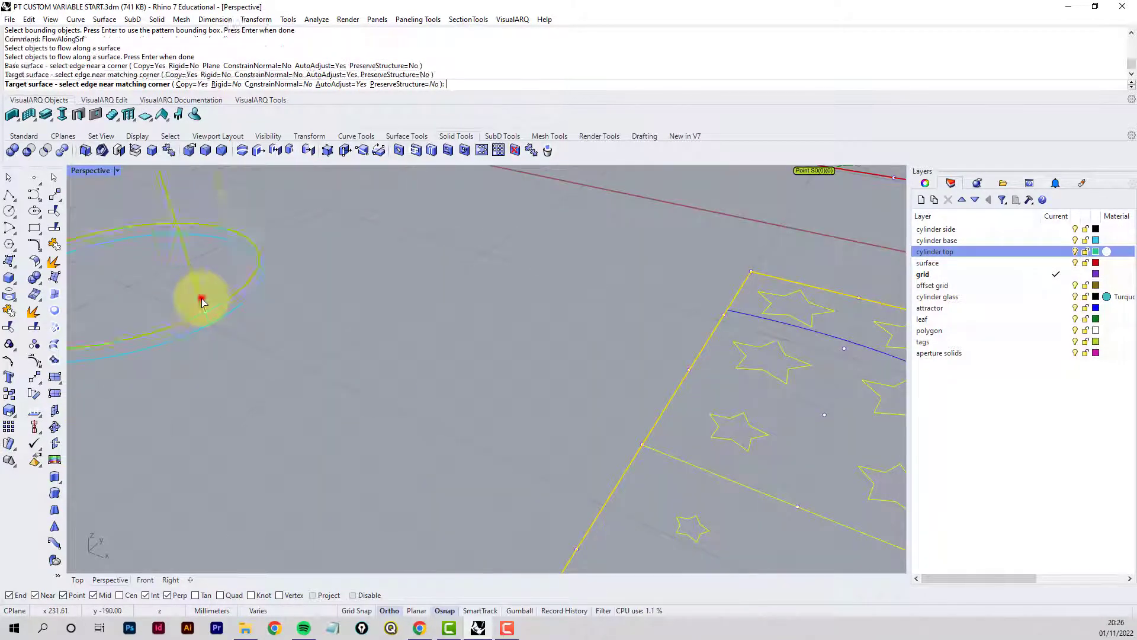
Split the cylinder side surface using the flowed star curves as cutting objects.
{"action": "scroll", "coordinate": [213, 300], "scroll_direction": "down", "scroll_amount": 5}
{"action": "right_click_drag", "start_coordinate": [246, 333], "coordinate": [312, 388]}
{"action": "scroll", "coordinate": [311, 382], "scroll_direction": "up", "scroll_amount": 3}
{"action": "scroll", "coordinate": [312, 383], "scroll_direction": "down", "scroll_amount": 3}
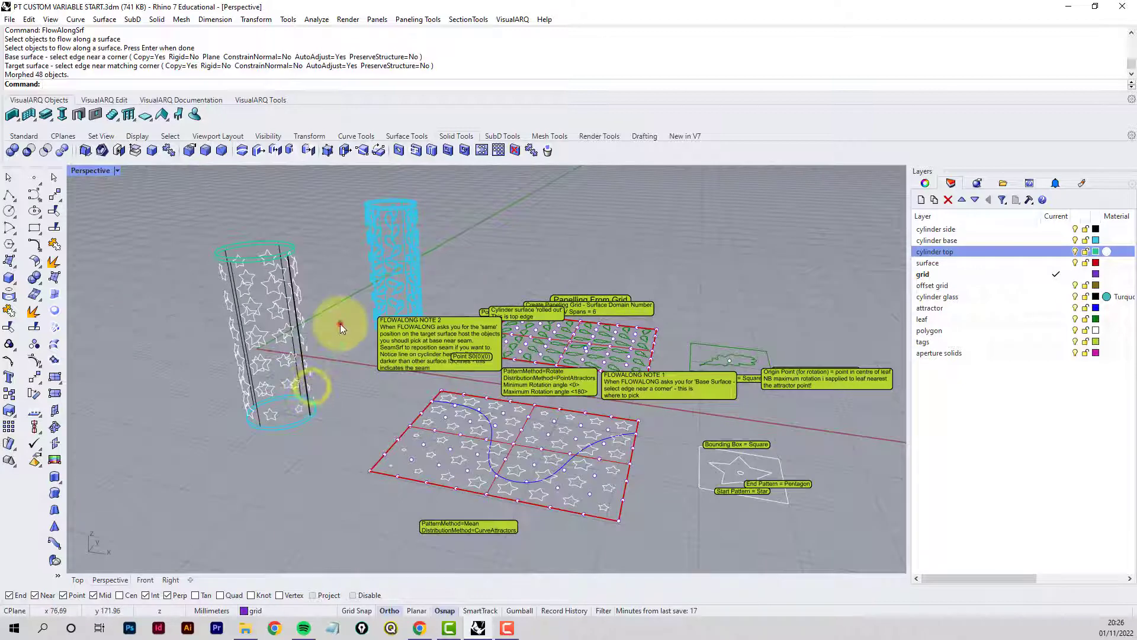
{"action": "left_click", "coordinate": [34, 327]}
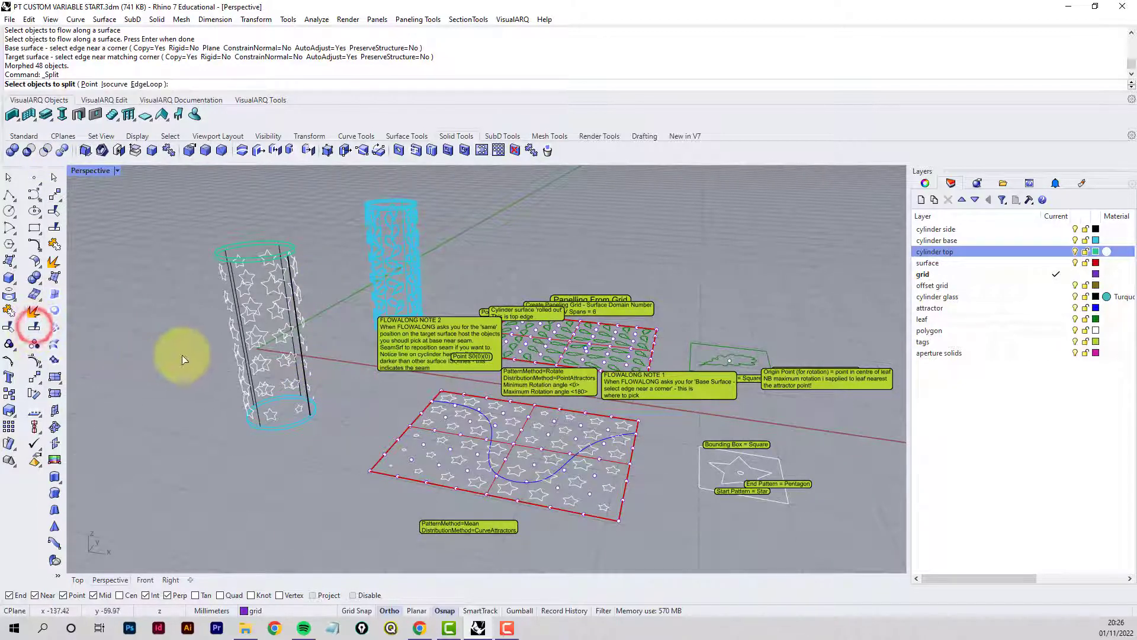
{"action": "left_click", "coordinate": [245, 354]}
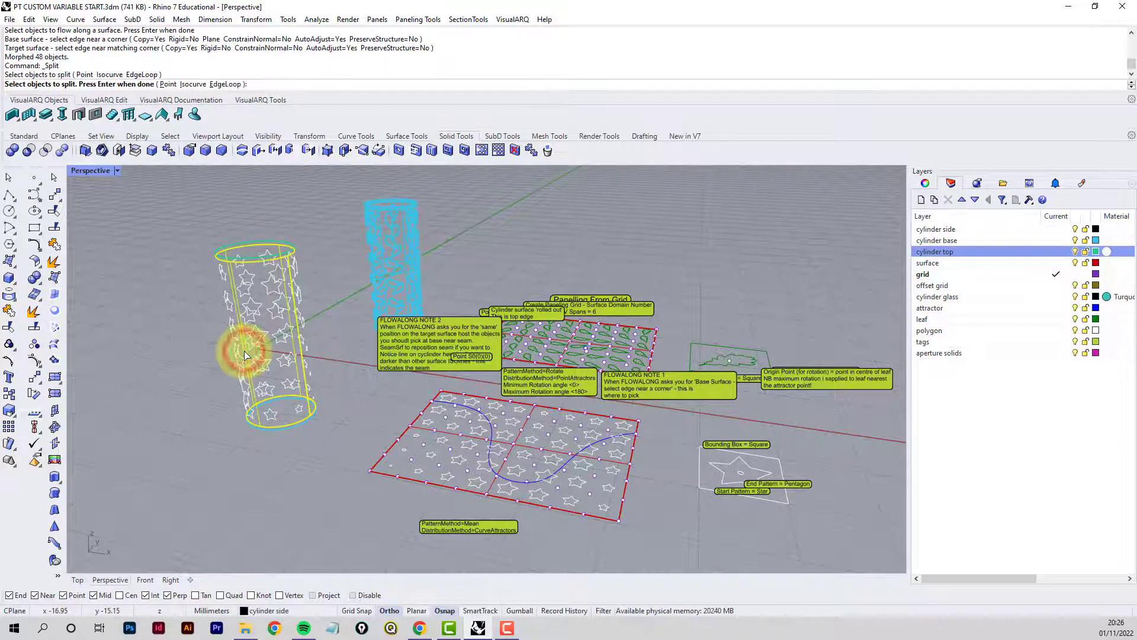
{"action": "right_click", "coordinate": [245, 355]}
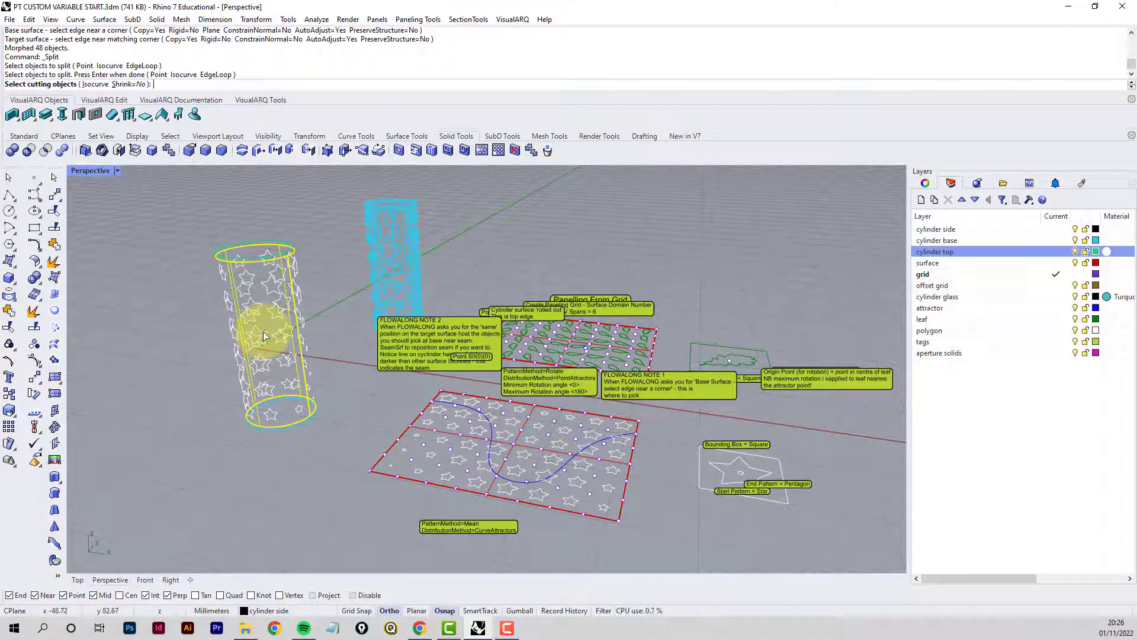
{"action": "left_click", "coordinate": [263, 331]}
{"action": "right_click", "coordinate": [263, 330]}
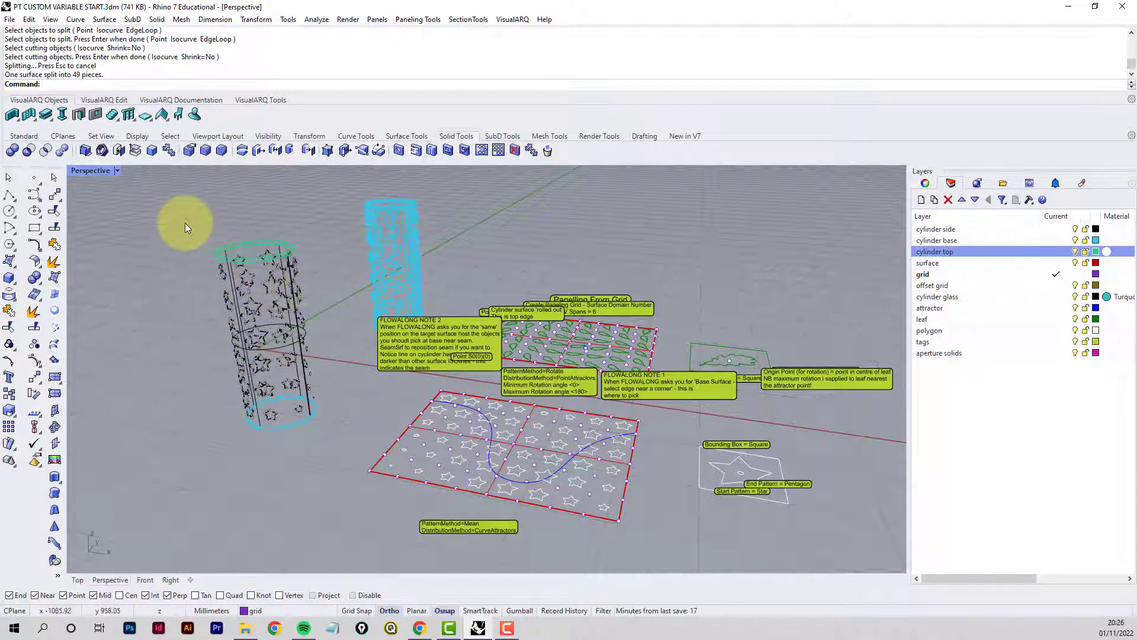
Turn off the cylinder base and cylinder top layers, and delete all the star-shaped surface pieces split from the cylinder side.
{"action": "left_click", "coordinate": [1075, 240]}
{"action": "left_click", "coordinate": [1076, 251]}
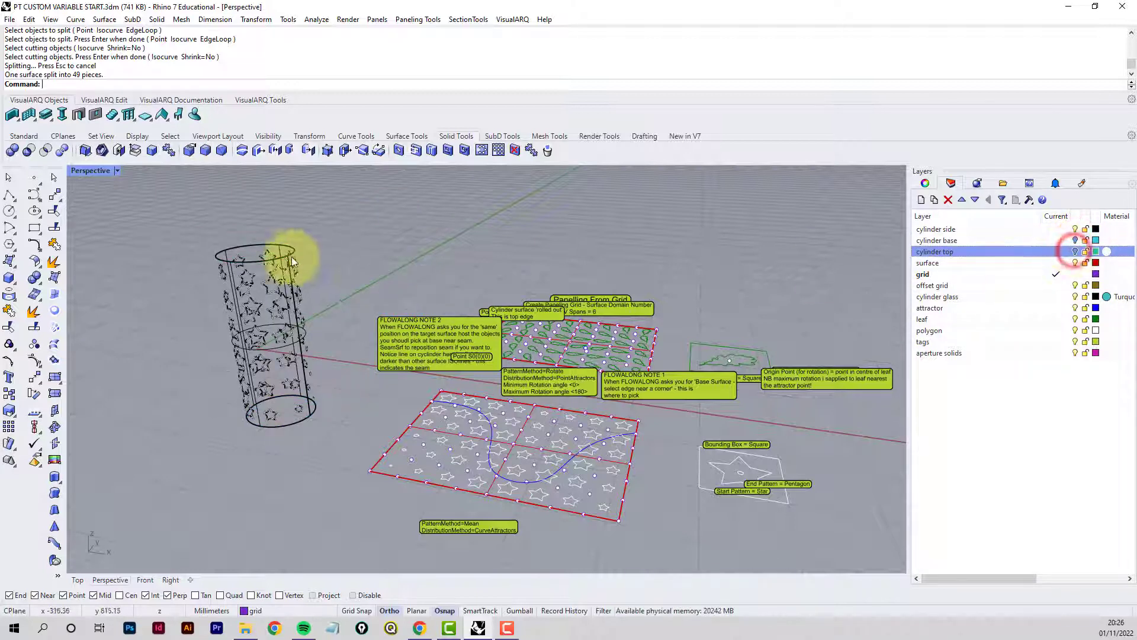
{"action": "left_click_drag", "start_coordinate": [182, 223], "coordinate": [323, 318]}
{"action": "key", "text": "Delete"}
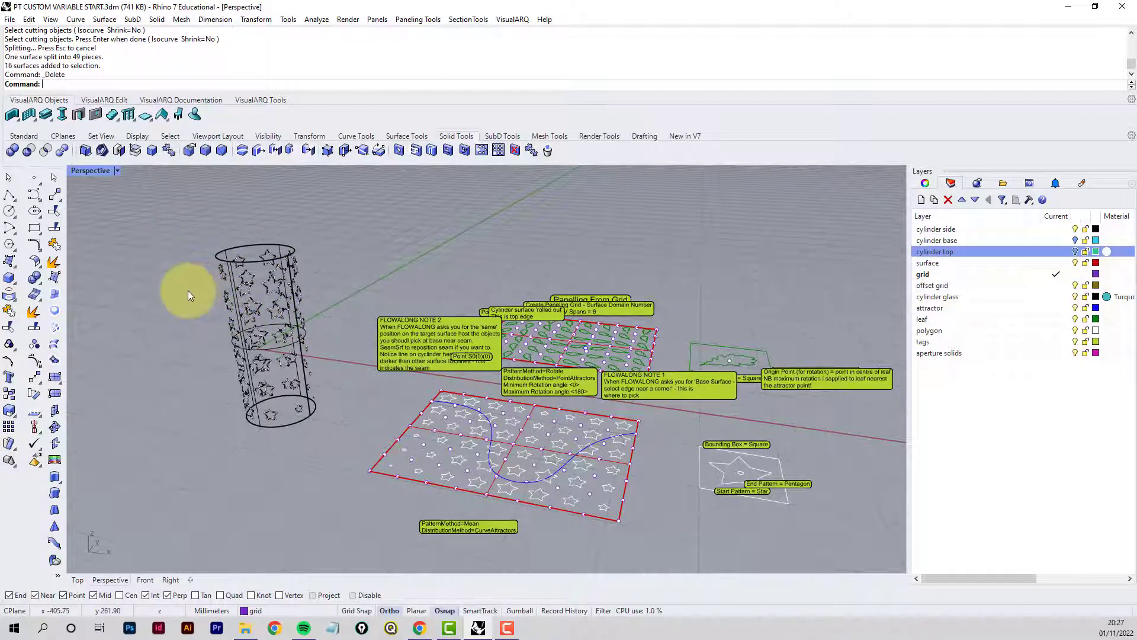
{"action": "left_click_drag", "start_coordinate": [187, 291], "coordinate": [340, 366]}
{"action": "key", "text": "Delete"}
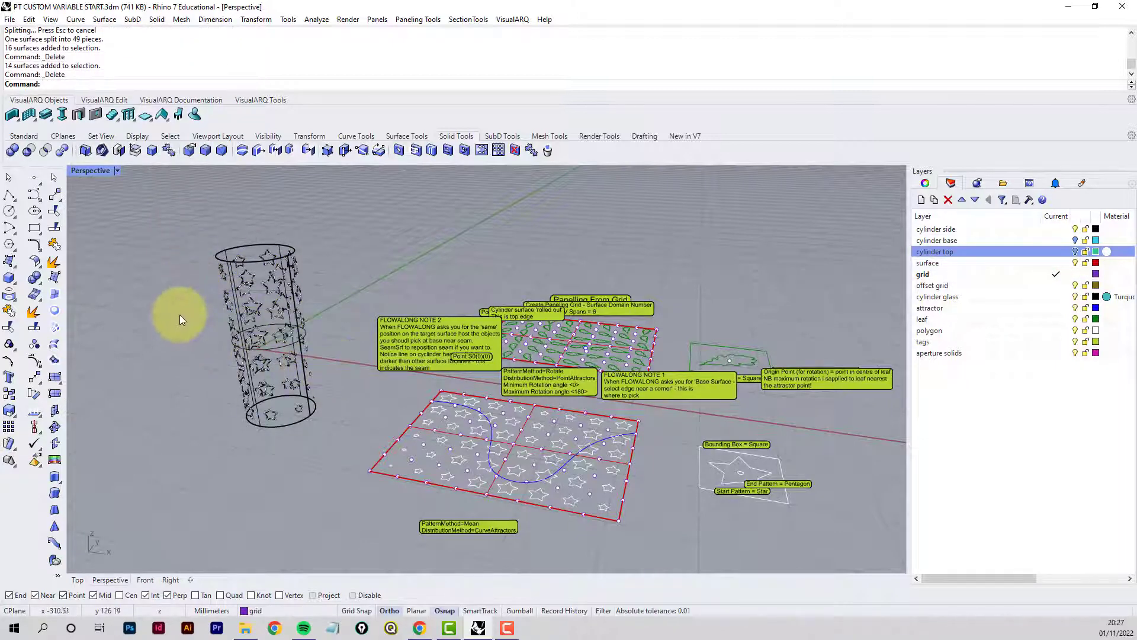
{"action": "left_click_drag", "start_coordinate": [179, 315], "coordinate": [342, 449]}
{"action": "key", "text": "Delete"}
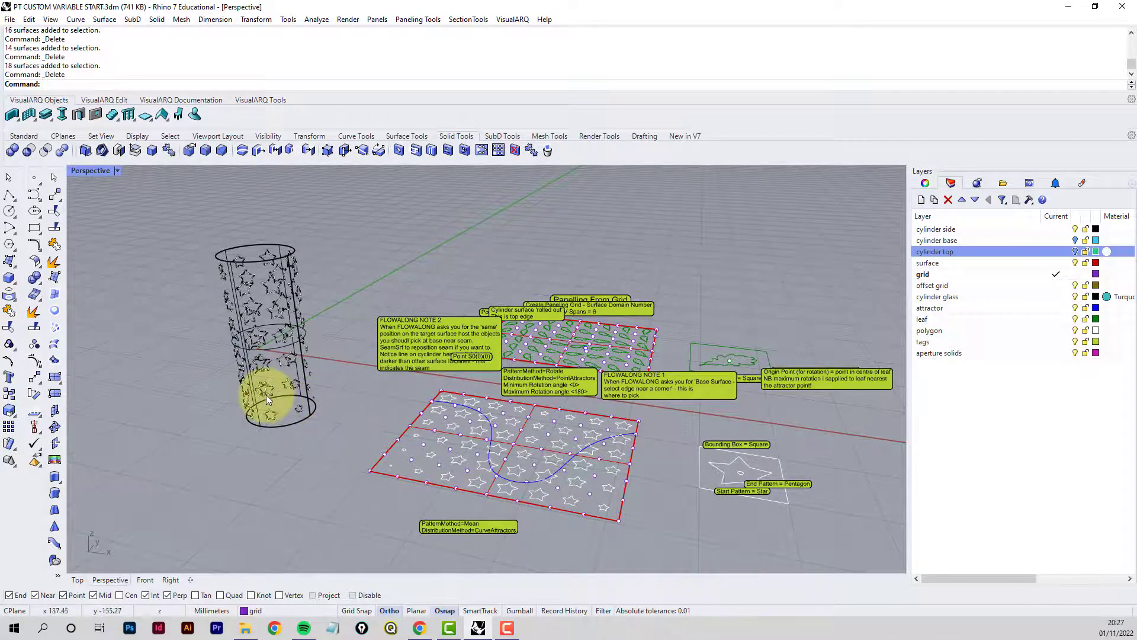
Delete the grouped star curves wrapped around the cylinder, leaving the perforated surface in place.
{"action": "scroll", "coordinate": [285, 387], "scroll_direction": "up", "scroll_amount": 5}
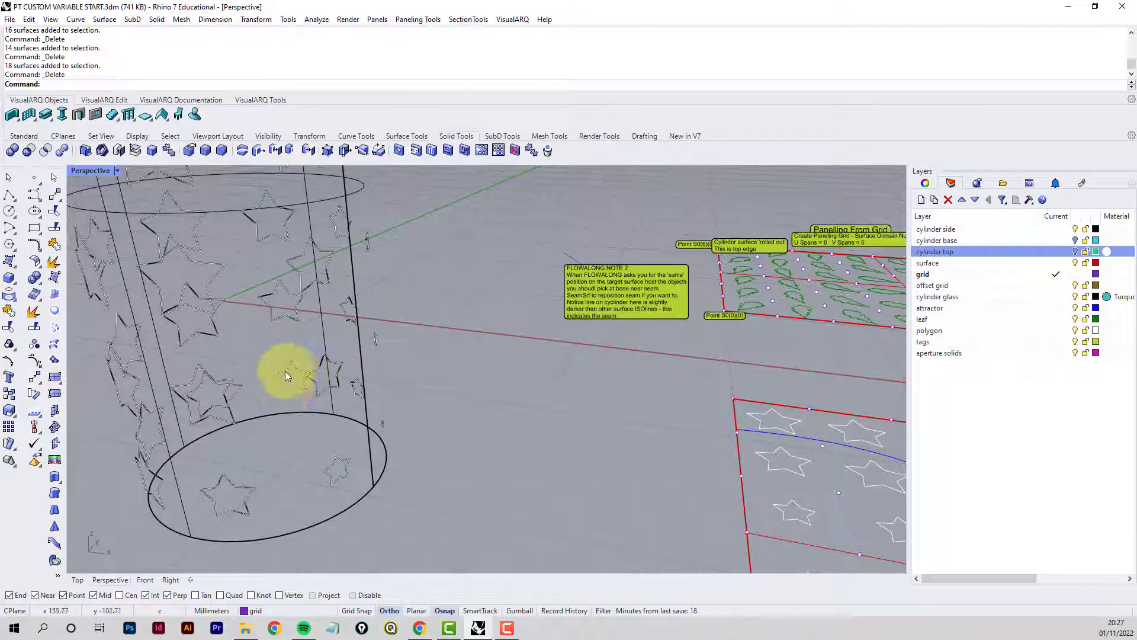
{"action": "left_click", "coordinate": [286, 371]}
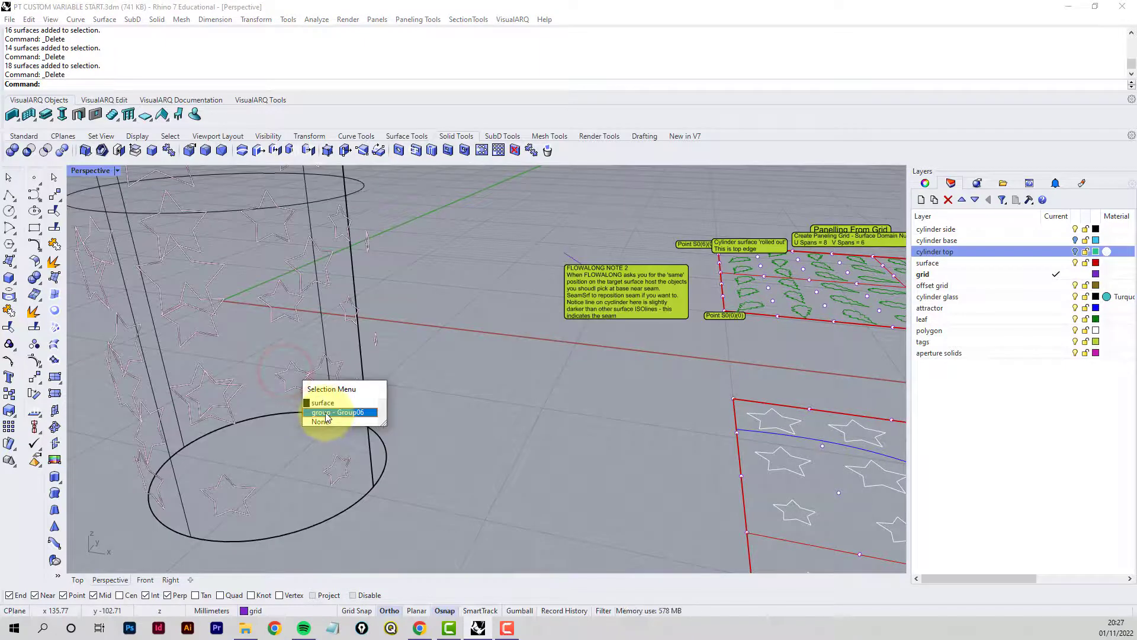
{"action": "left_click", "coordinate": [326, 412]}
{"action": "key", "text": "Delete"}
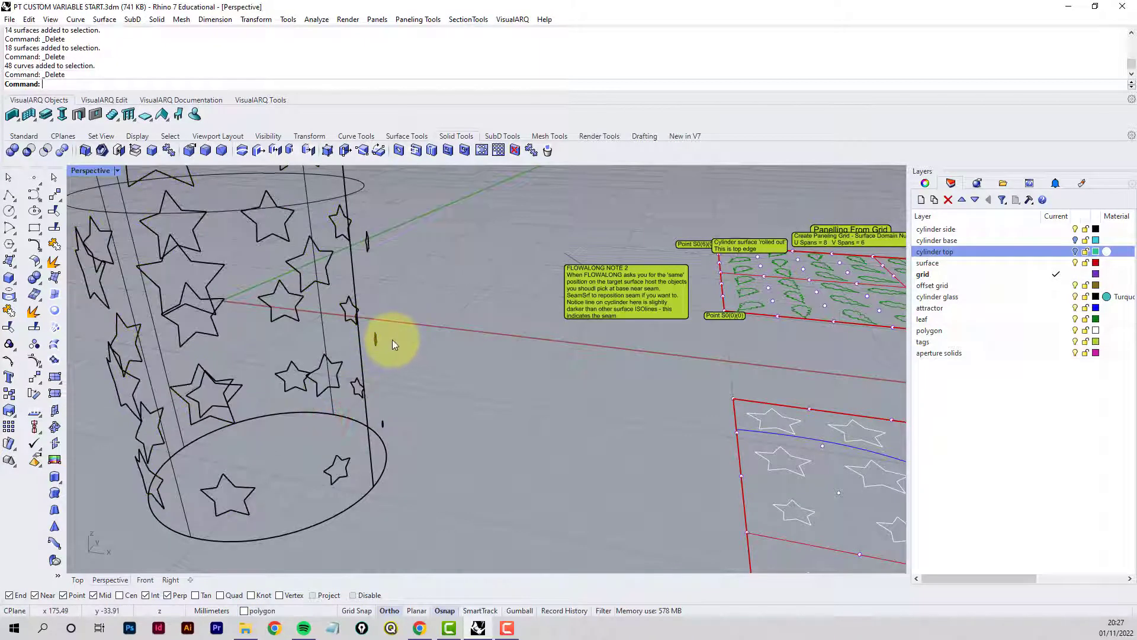
Offset the perforated cylinder side surface inward by 3 mm as a solid with sharp corners, flipping the direction and deleting the input.
{"action": "scroll", "coordinate": [392, 339], "scroll_direction": "down", "scroll_amount": 4}
{"action": "right_click_drag", "start_coordinate": [396, 324], "coordinate": [301, 271]}
{"action": "left_click", "coordinate": [302, 273]}
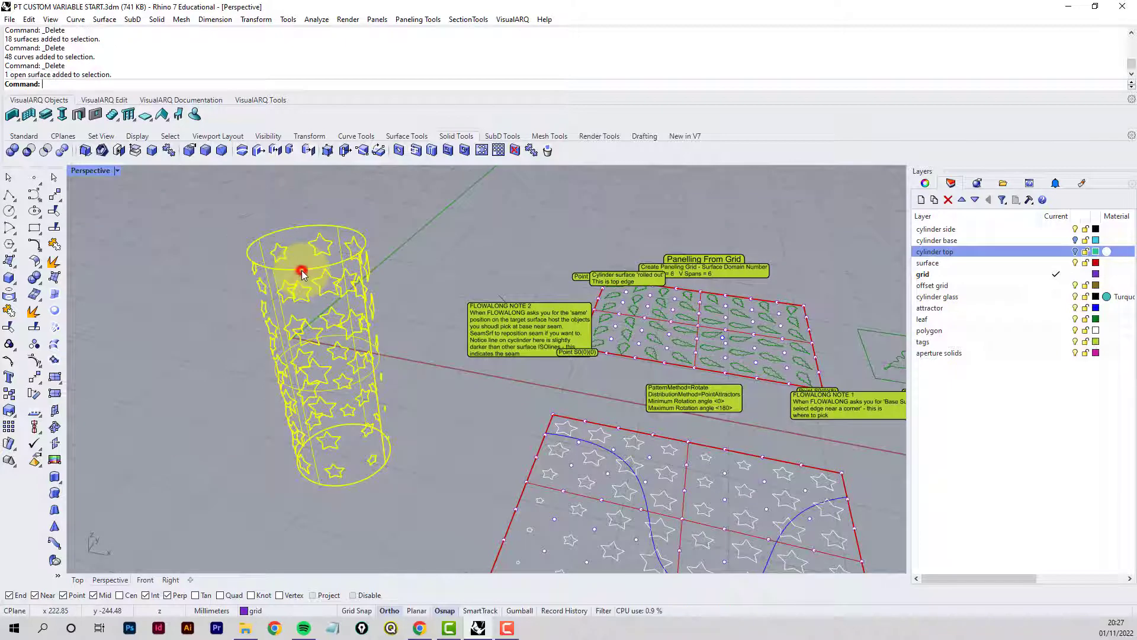
{"action": "key", "text": "Escape"}
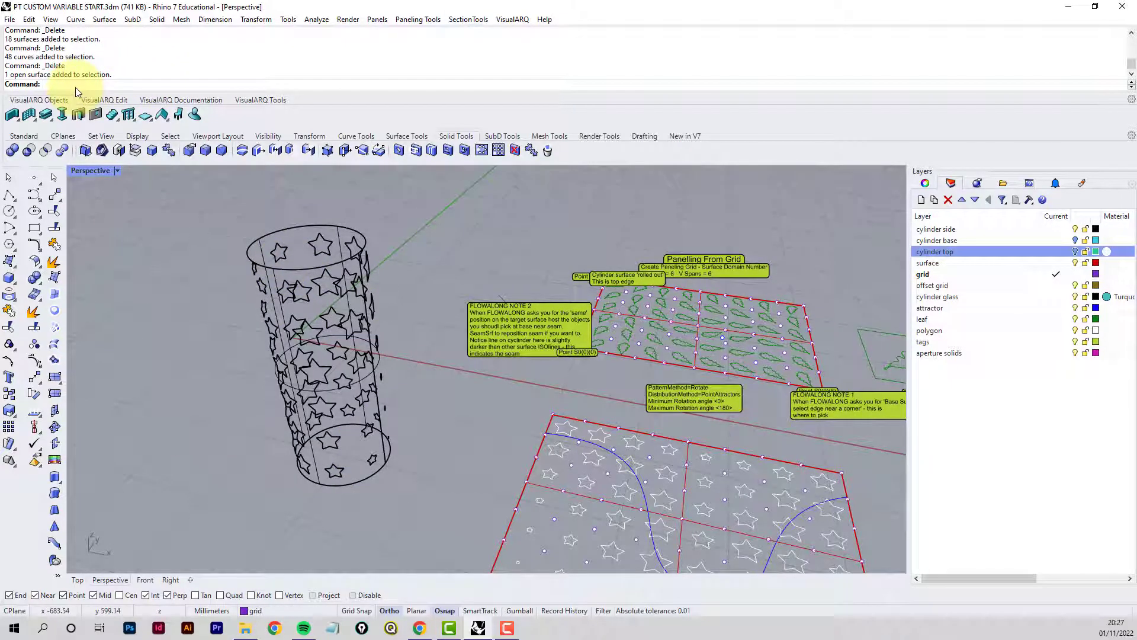
{"action": "type", "text": "OffsetSrf"}
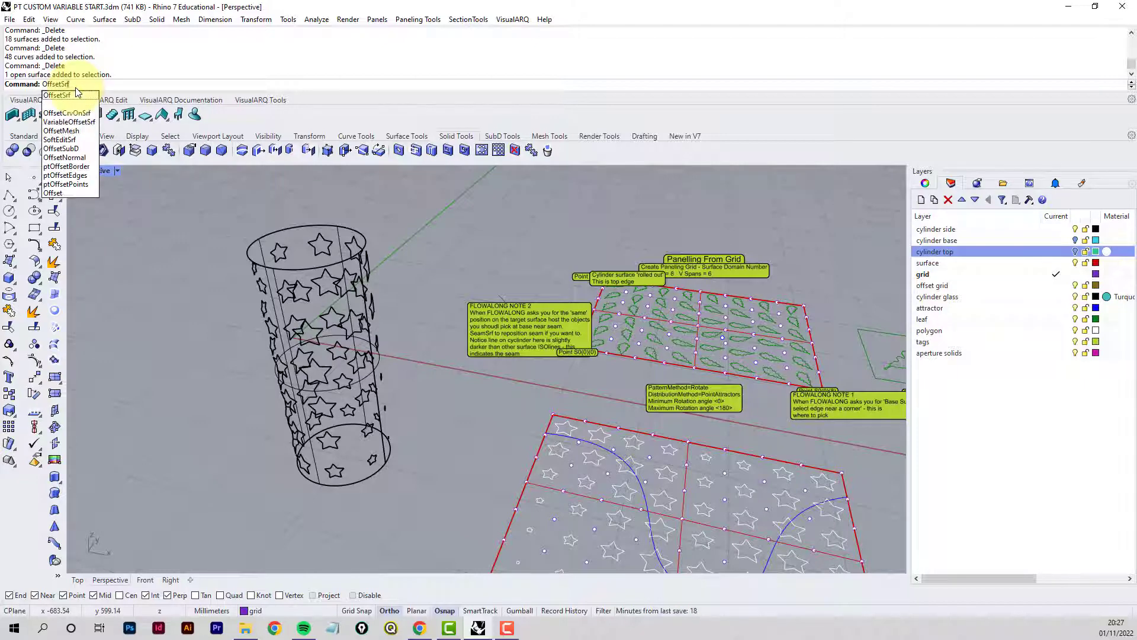
{"action": "key", "text": "Return"}
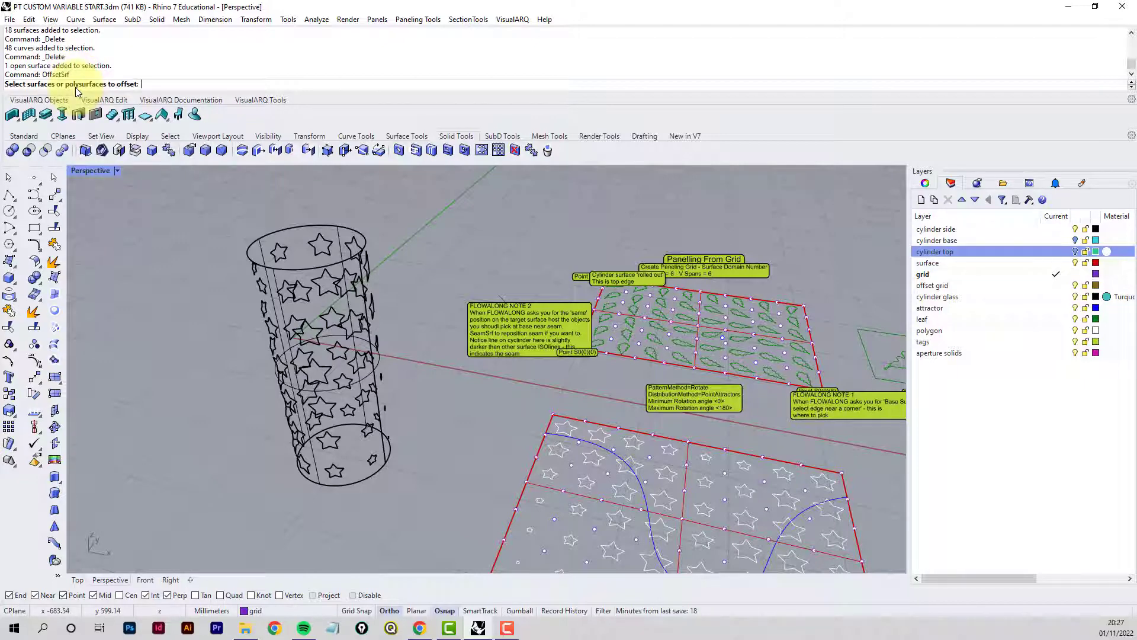
{"action": "left_click", "coordinate": [306, 268]}
{"action": "right_click", "coordinate": [308, 267]}
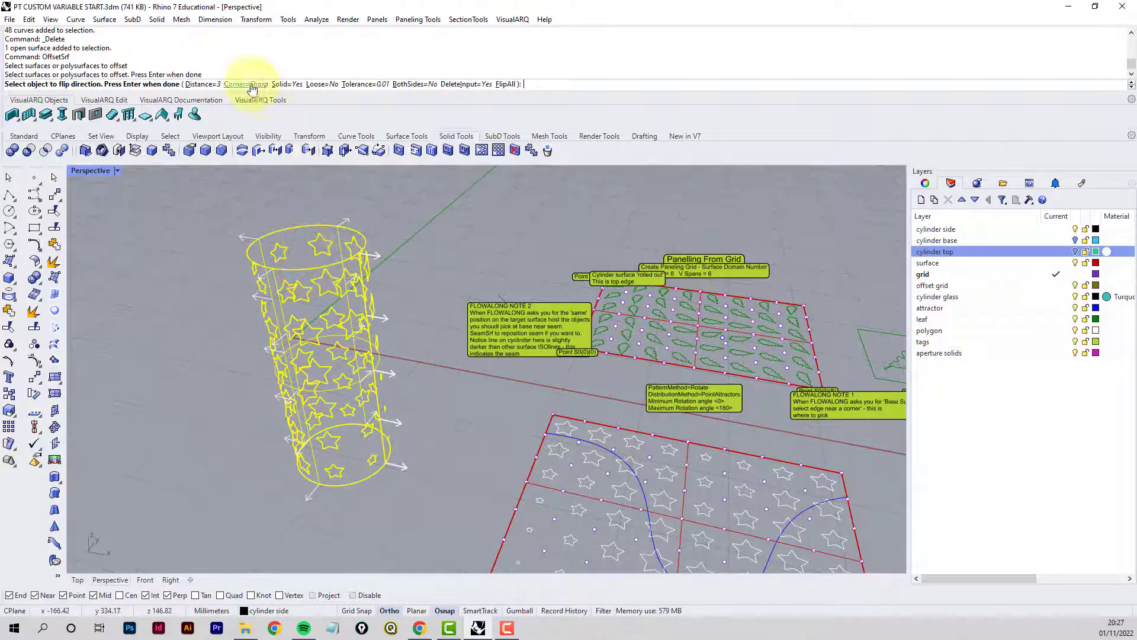
{"action": "left_click", "coordinate": [507, 85]}
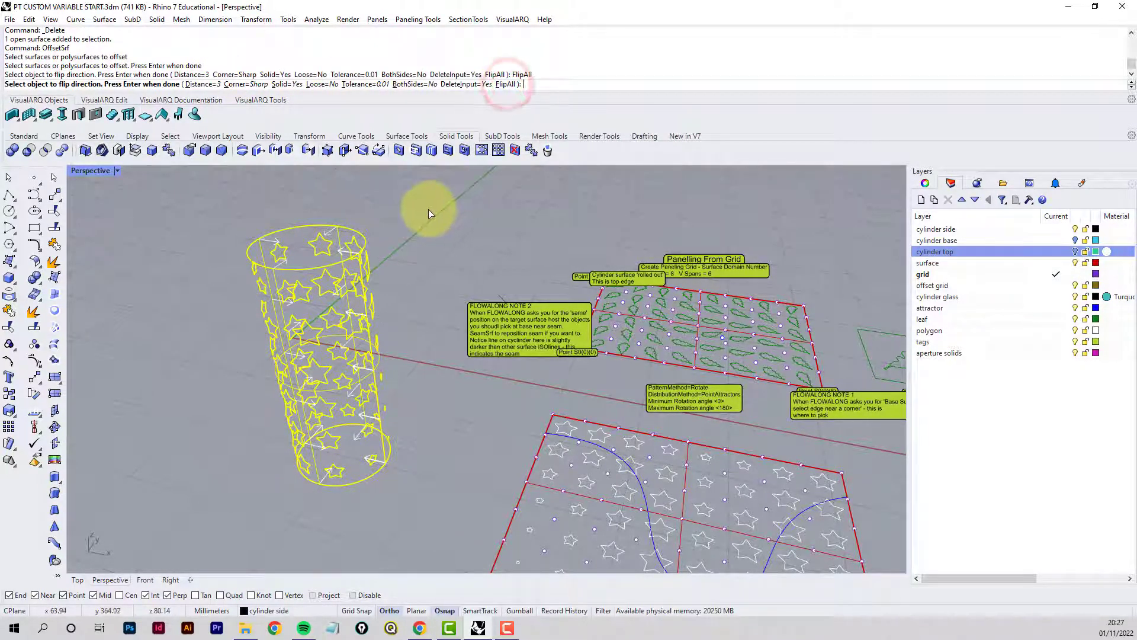
{"action": "key", "text": "Return"}
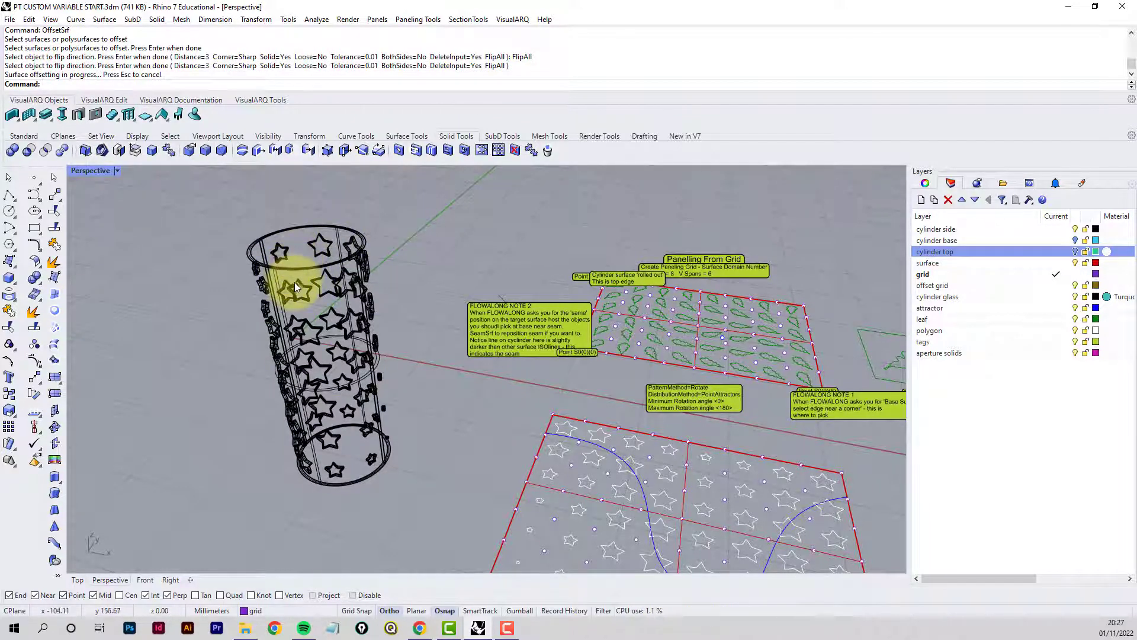
Turn on the cylinder base and cylinder top layers, and delete the two closed circle curves at the foot of the star cylinder.
{"action": "left_click", "coordinate": [1074, 239]}
{"action": "left_click", "coordinate": [1075, 251]}
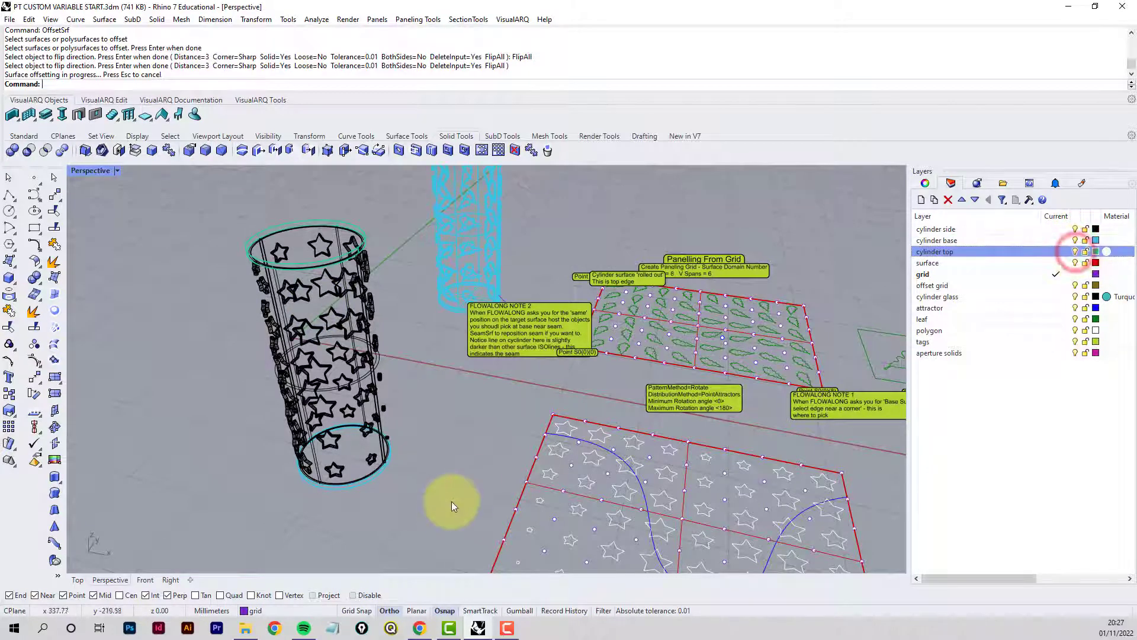
{"action": "left_click", "coordinate": [361, 482]}
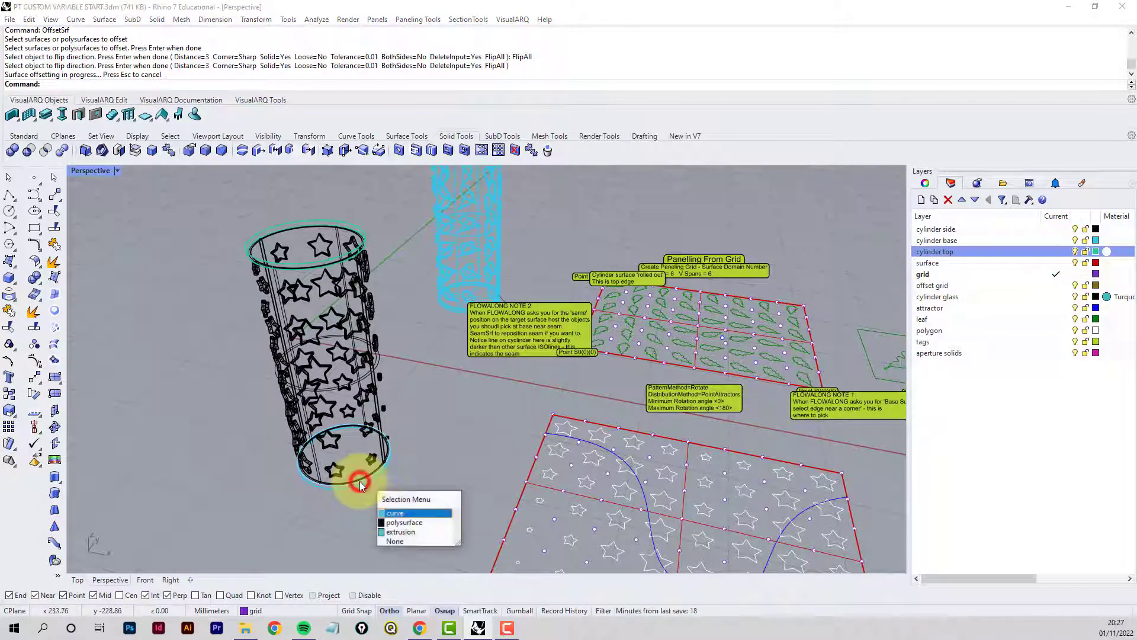
{"action": "left_click", "coordinate": [395, 515]}
{"action": "key", "text": "Delete"}
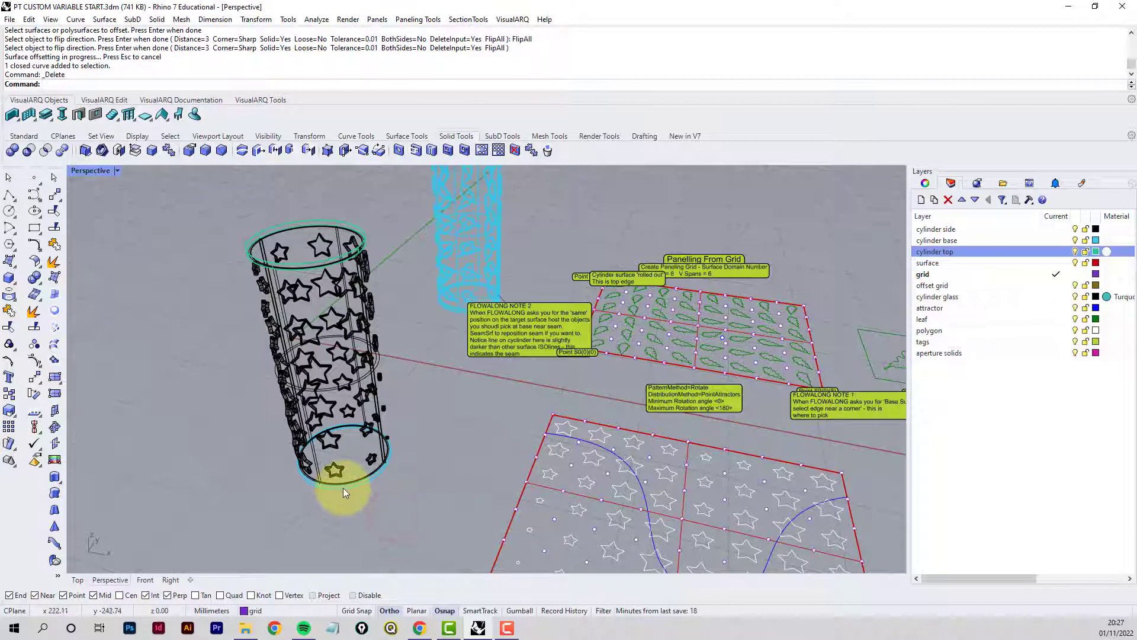
{"action": "left_click", "coordinate": [344, 489]}
{"action": "left_click", "coordinate": [379, 520]}
{"action": "key", "text": "Delete"}
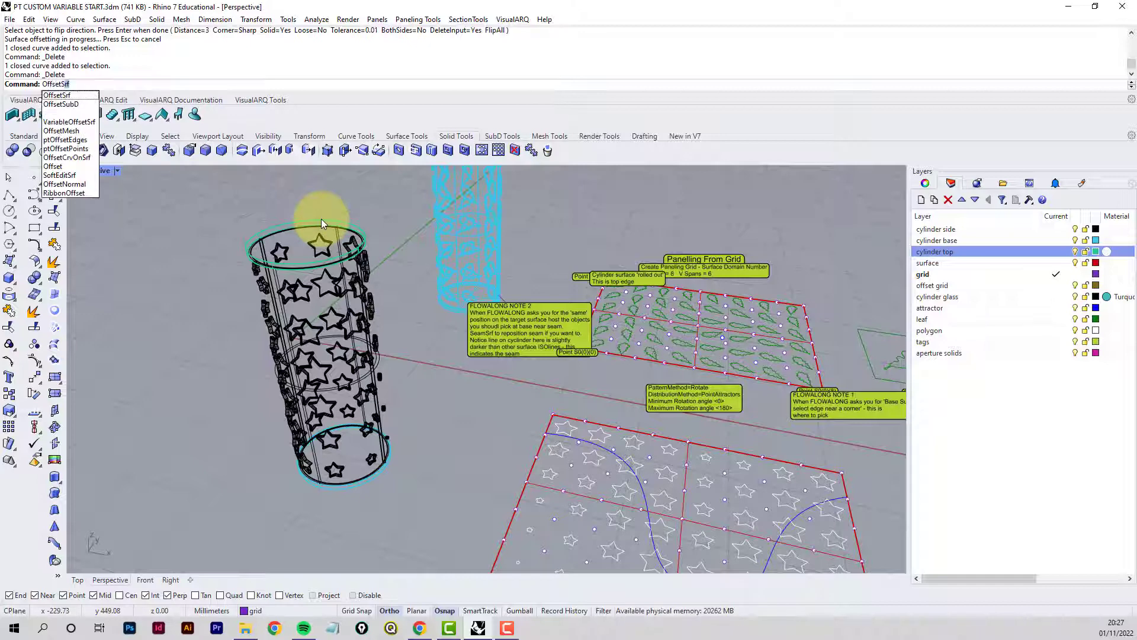
Offset the cylinder top ring surface inward by 3 mm as a solid, flipping the offset direction.
{"action": "key", "text": "Return"}
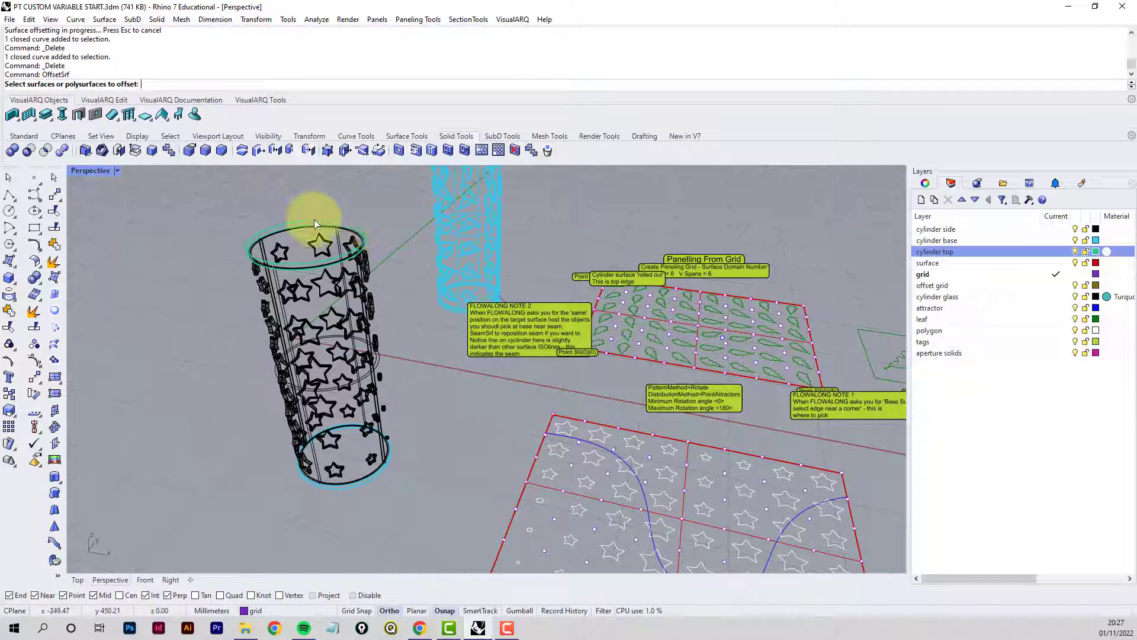
{"action": "left_click", "coordinate": [315, 221]}
{"action": "right_click", "coordinate": [315, 219]}
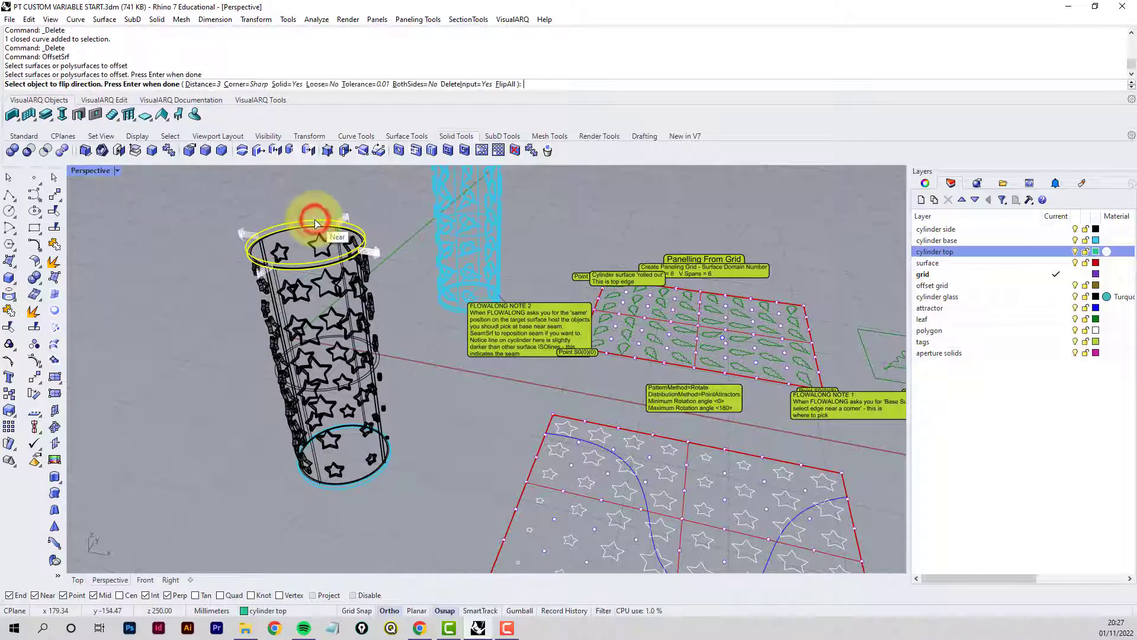
{"action": "left_click", "coordinate": [507, 83]}
{"action": "right_click", "coordinate": [342, 190]}
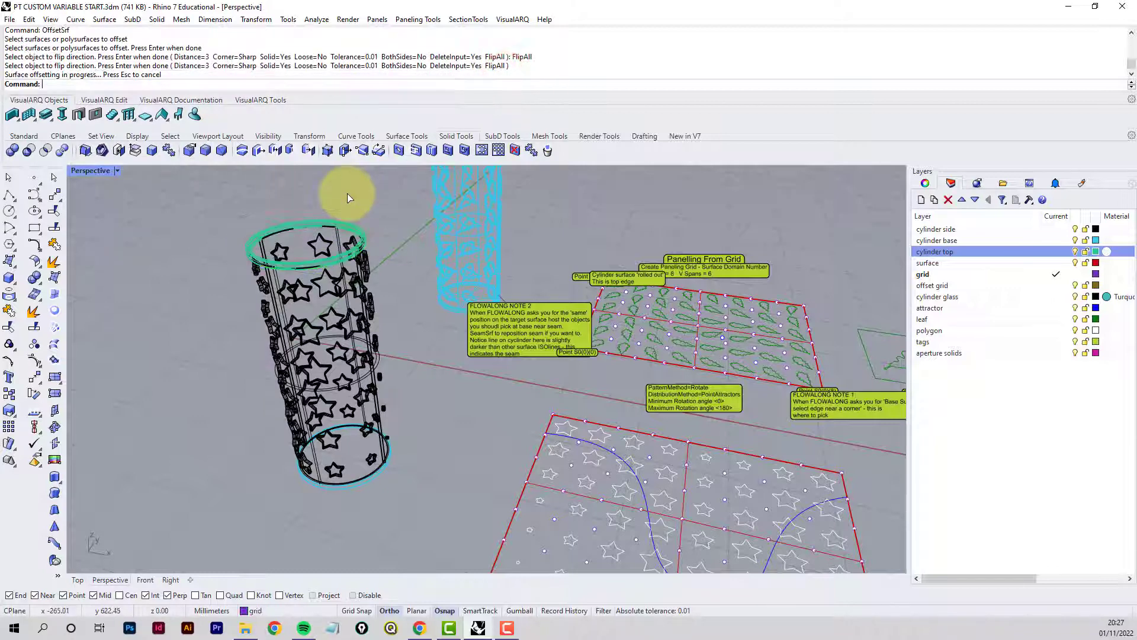
Boolean union the cylinder base extrusion, the thickened star-perforated side and the top ring into one solid.
{"action": "left_click", "coordinate": [11, 150]}
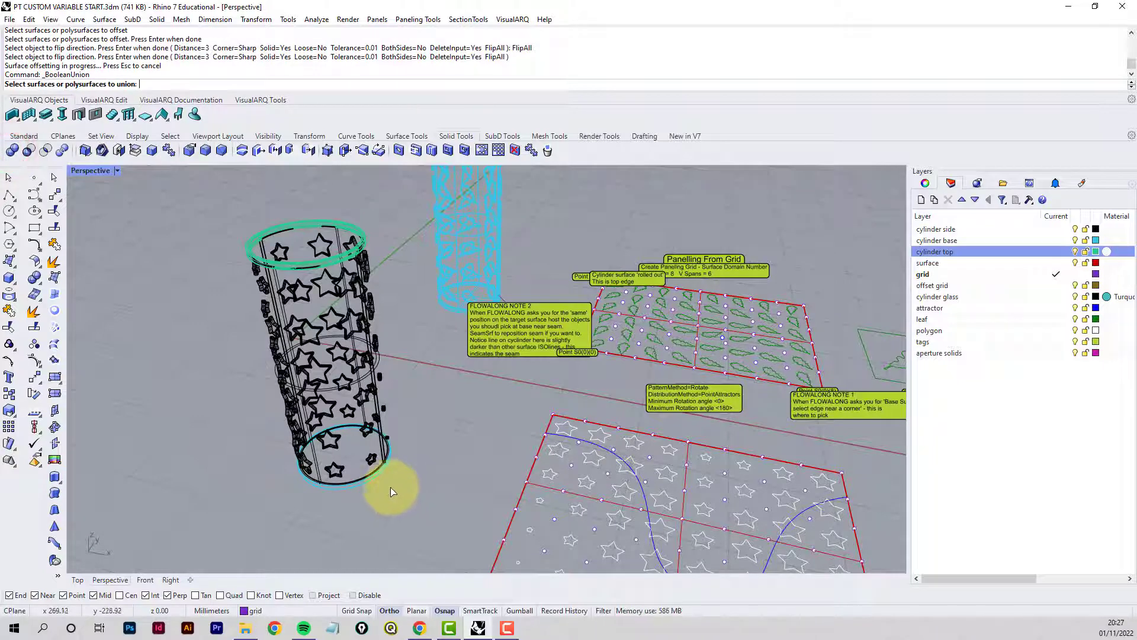
{"action": "left_click", "coordinate": [366, 485]}
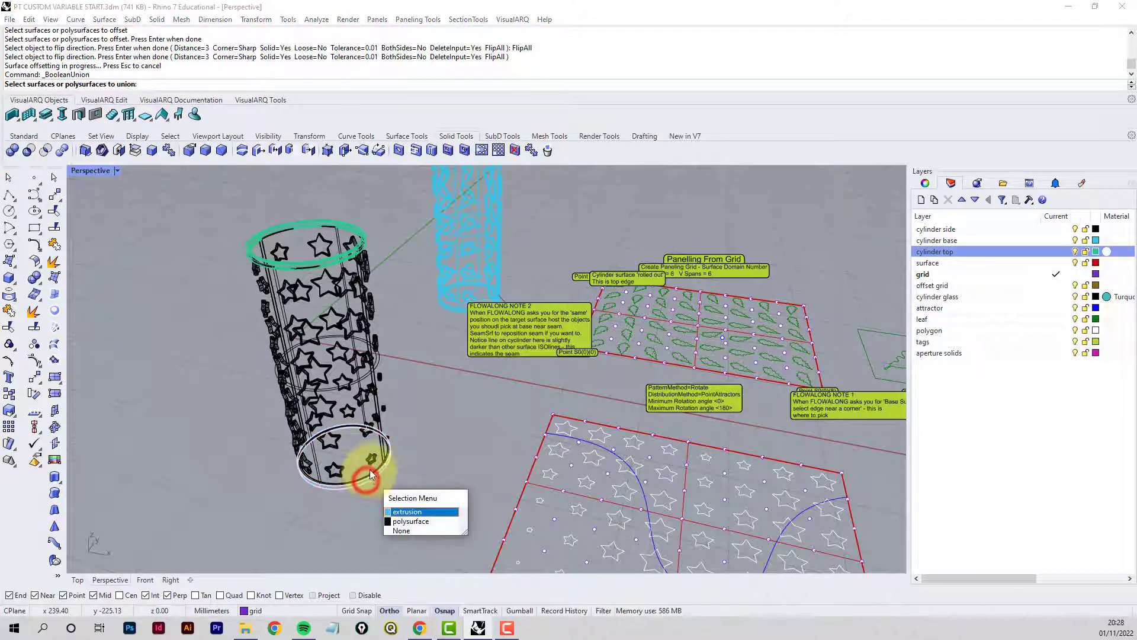
{"action": "left_click", "coordinate": [407, 511]}
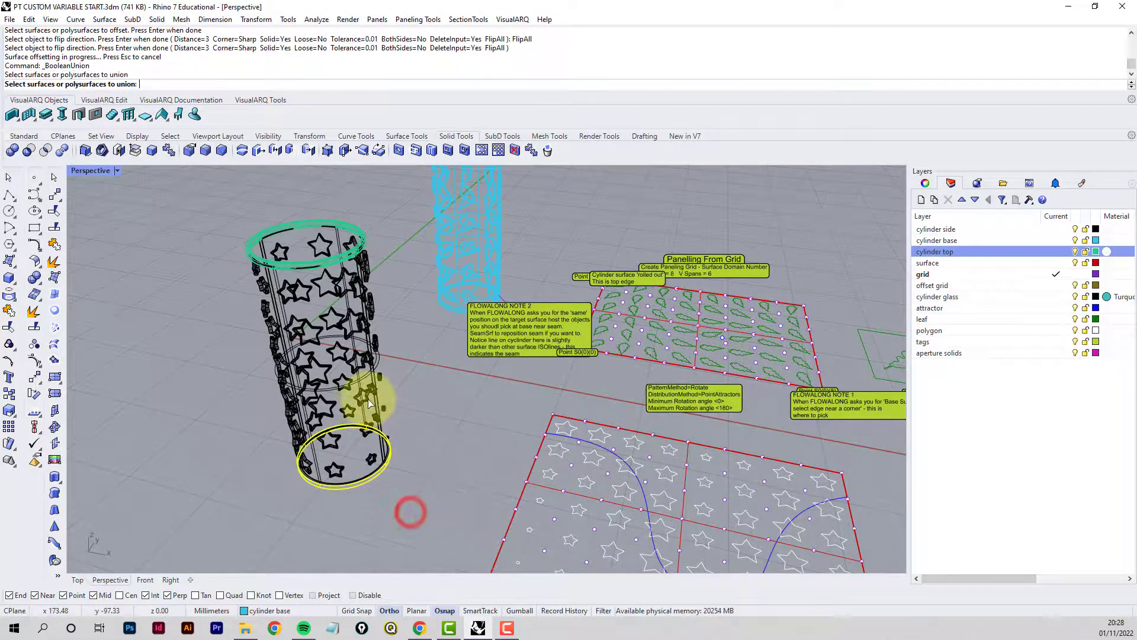
{"action": "left_click", "coordinate": [367, 401]}
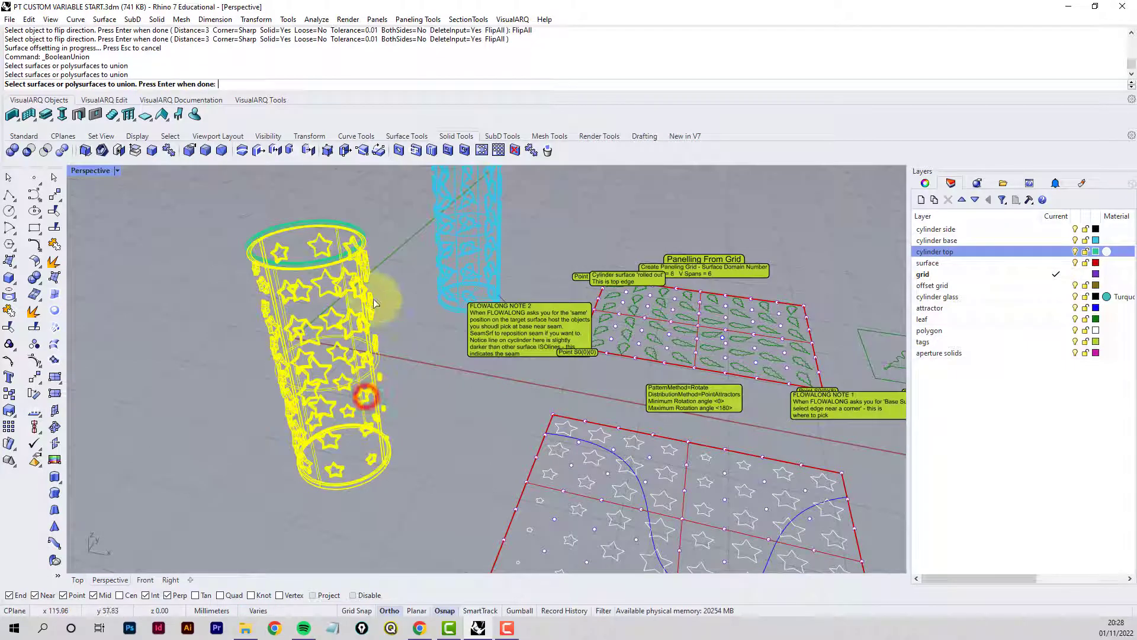
{"action": "left_click", "coordinate": [335, 224]}
{"action": "key", "text": "Return"}
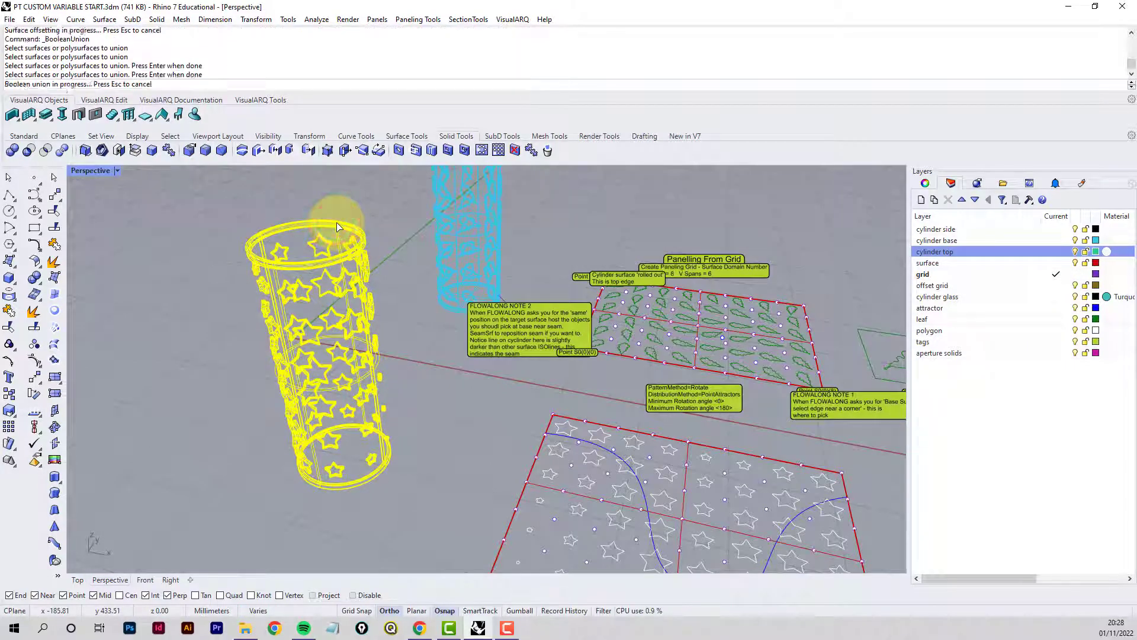
Show the viewport in Rendered mode and inspect the perforated cylinders and the neighbouring untouched cylinder setup.
{"action": "scroll", "coordinate": [398, 266], "scroll_direction": "down", "scroll_amount": 7}
{"action": "right_click_drag", "start_coordinate": [425, 264], "coordinate": [327, 370], "text": "shift"}
{"action": "scroll", "coordinate": [343, 354], "scroll_direction": "up", "scroll_amount": 4}
{"action": "middle_click", "coordinate": [185, 295]}
{"action": "left_click", "coordinate": [147, 299]}
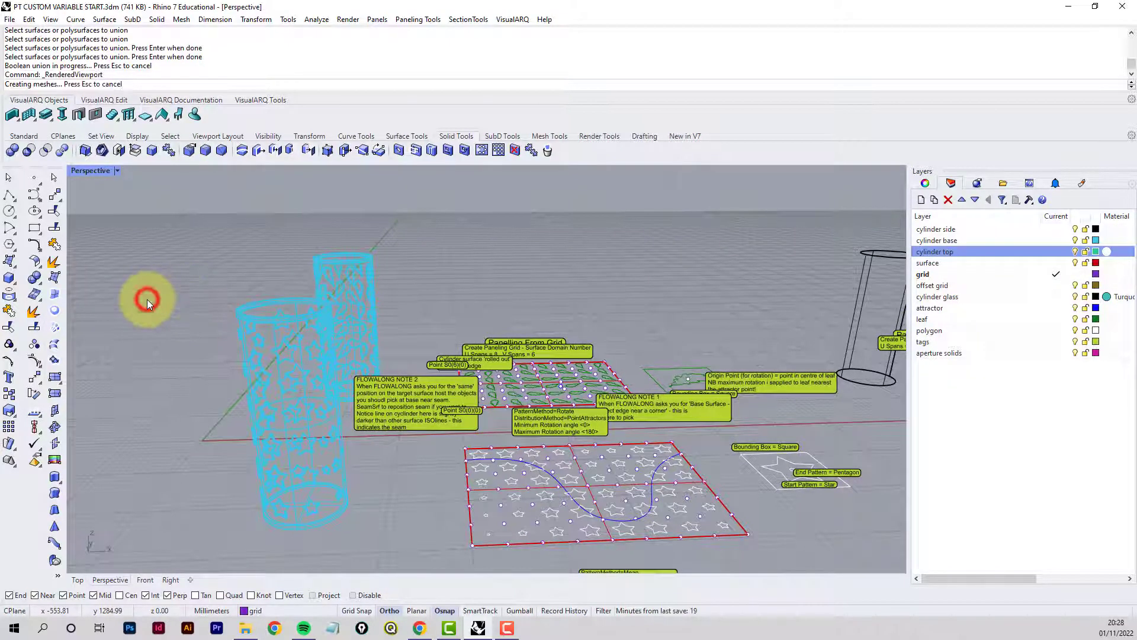
{"action": "mouse_move", "coordinate": [297, 372]}
{"action": "right_mouse_down"}
{"action": "mouse_move", "coordinate": [241, 364]}
{"action": "mouse_move", "coordinate": [292, 347]}
{"action": "mouse_move", "coordinate": [254, 364]}
{"action": "right_mouse_up"}
{"action": "right_click_drag", "start_coordinate": [639, 409], "coordinate": [300, 385]}
{"action": "mouse_move", "coordinate": [602, 466]}
{"action": "right_mouse_down"}
{"action": "mouse_move", "coordinate": [533, 457]}
{"action": "mouse_move", "coordinate": [521, 436]}
{"action": "mouse_move", "coordinate": [525, 457]}
{"action": "right_mouse_up"}
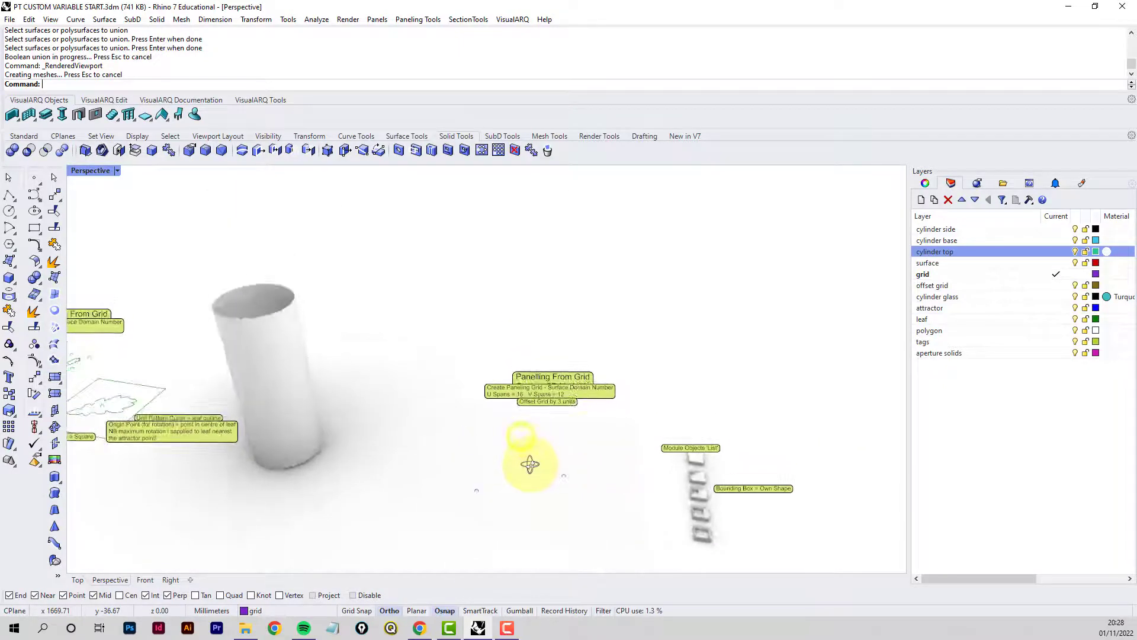
Return the viewport to Wireframe and examine the Custom 3D Variable tags around the flat surface beside the magenta module objects.
{"action": "middle_click", "coordinate": [121, 202]}
{"action": "left_click", "coordinate": [154, 197]}
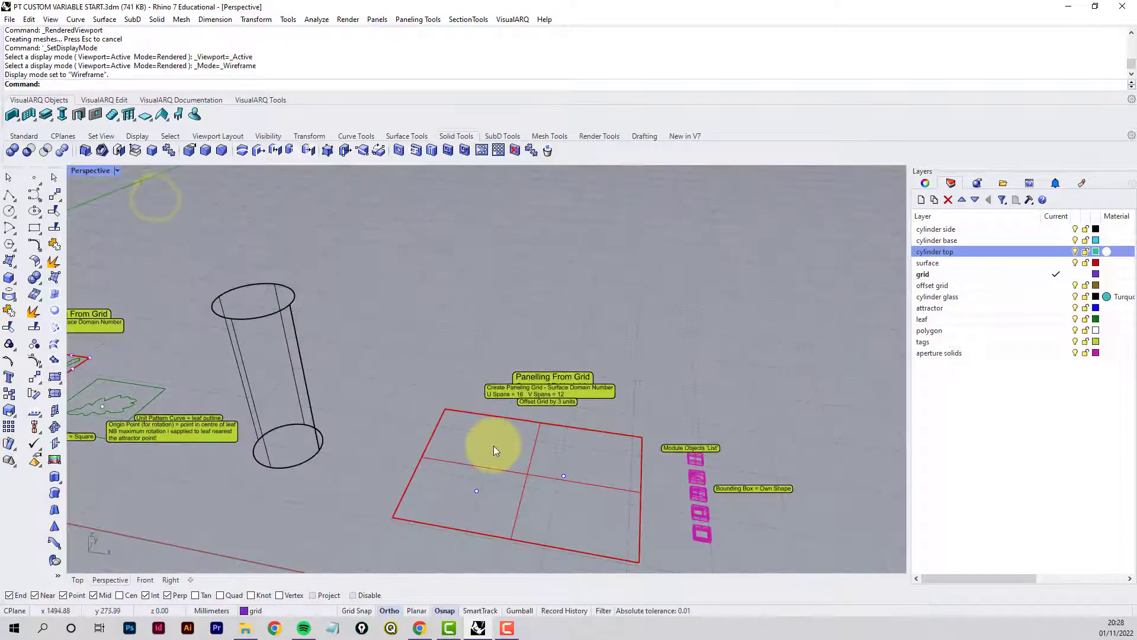
{"action": "mouse_move", "coordinate": [493, 446]}
{"action": "right_mouse_down", "text": "shift"}
{"action": "mouse_move", "coordinate": [482, 394]}
{"action": "mouse_move", "coordinate": [523, 436]}
{"action": "mouse_move", "coordinate": [493, 445]}
{"action": "right_mouse_up", "text": "shift"}
{"action": "scroll", "coordinate": [447, 411], "scroll_direction": "up", "scroll_amount": 3}
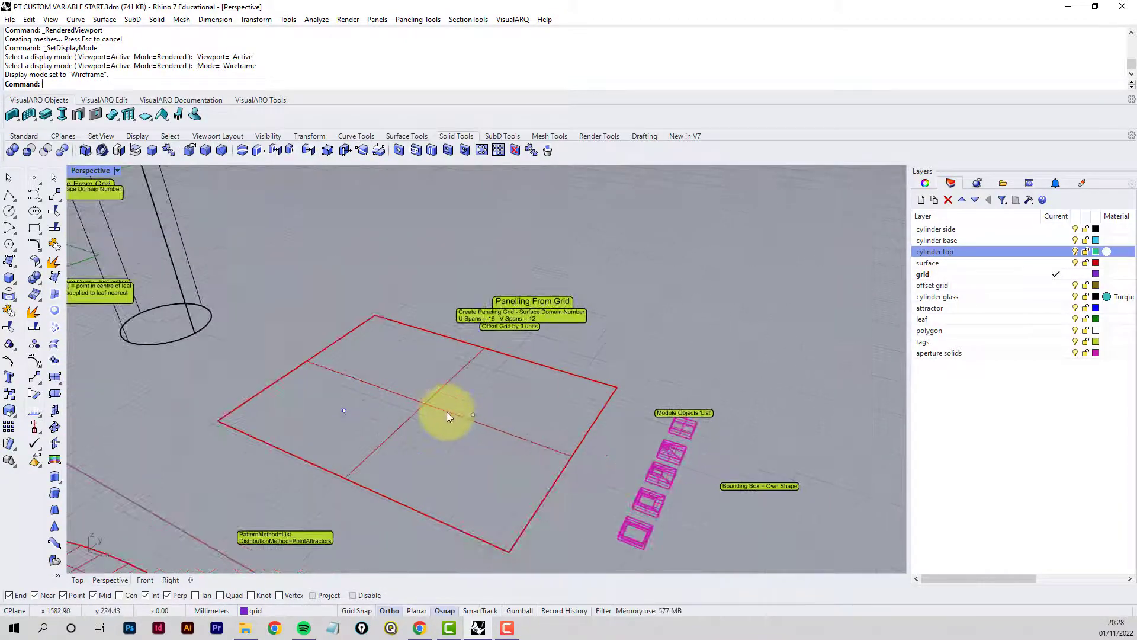
{"action": "scroll", "coordinate": [447, 411], "scroll_direction": "down", "scroll_amount": 3}
{"action": "right_click_drag", "start_coordinate": [449, 407], "coordinate": [477, 428], "text": "shift"}
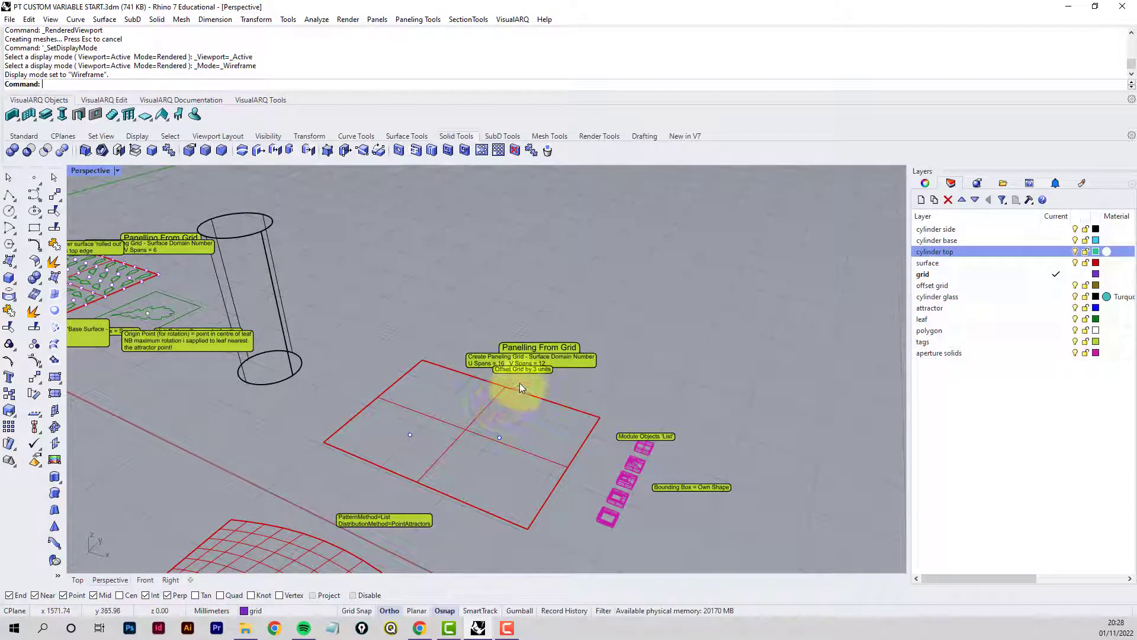
{"action": "scroll", "coordinate": [538, 346], "scroll_direction": "up", "scroll_amount": 5}
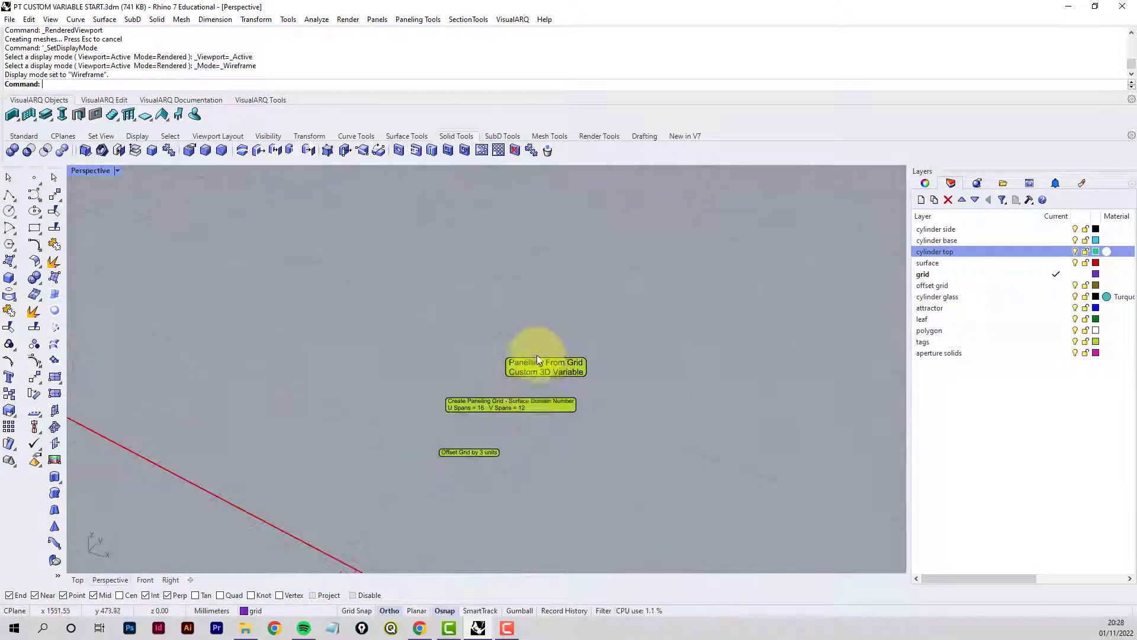
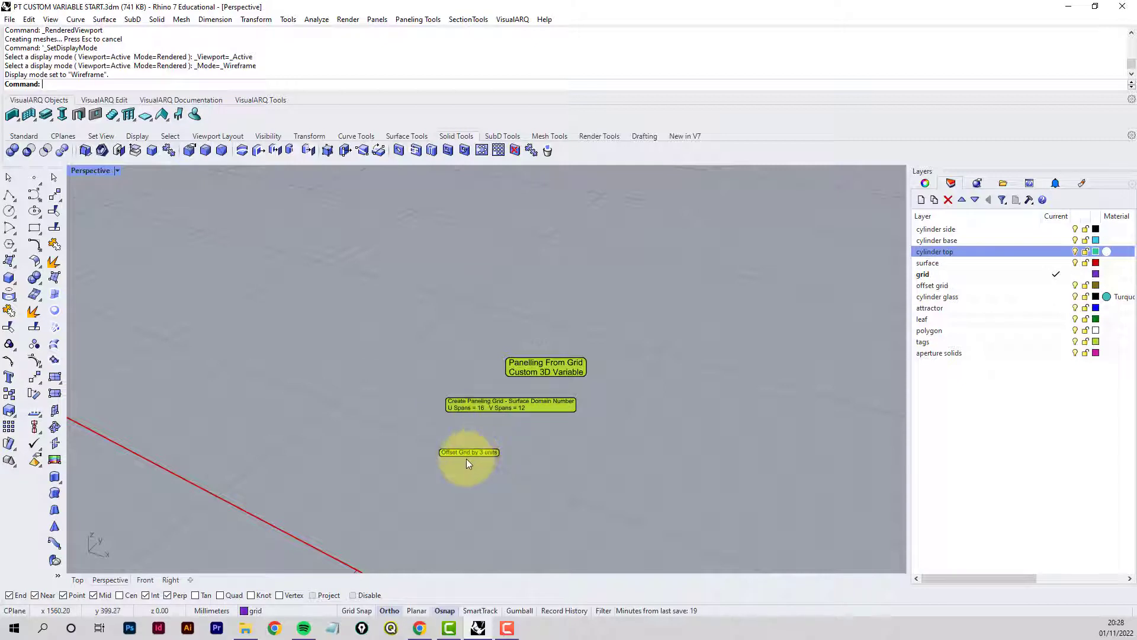
{"action": "scroll", "coordinate": [455, 456], "scroll_direction": "up", "scroll_amount": 3}
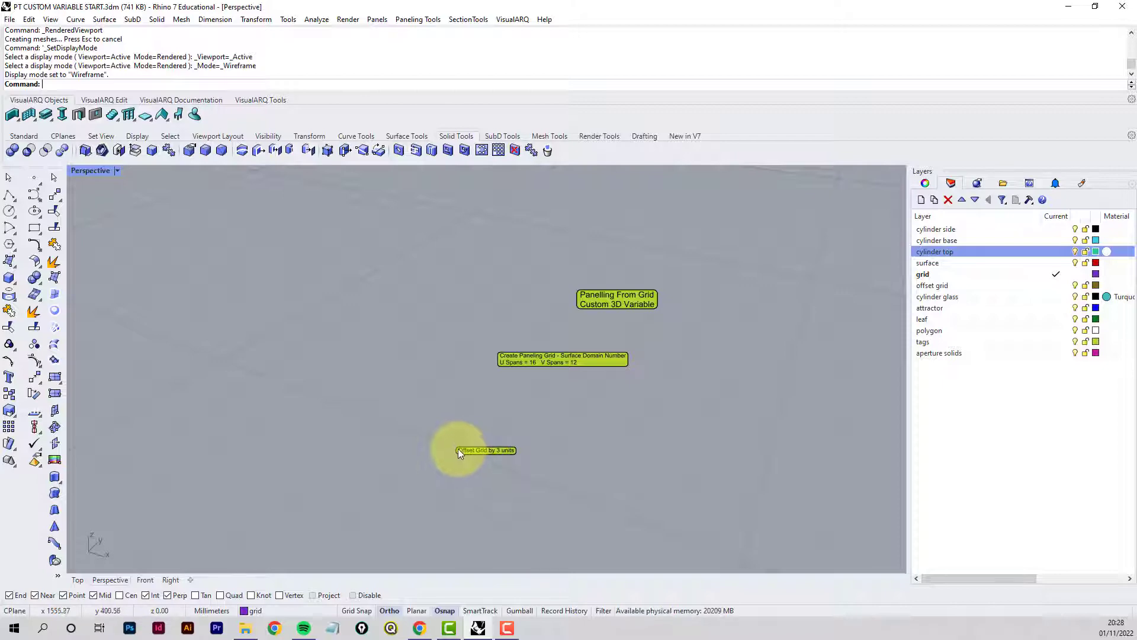
{"action": "scroll", "coordinate": [458, 450], "scroll_direction": "down", "scroll_amount": 5}
{"action": "right_click_drag", "start_coordinate": [457, 452], "coordinate": [484, 432]}
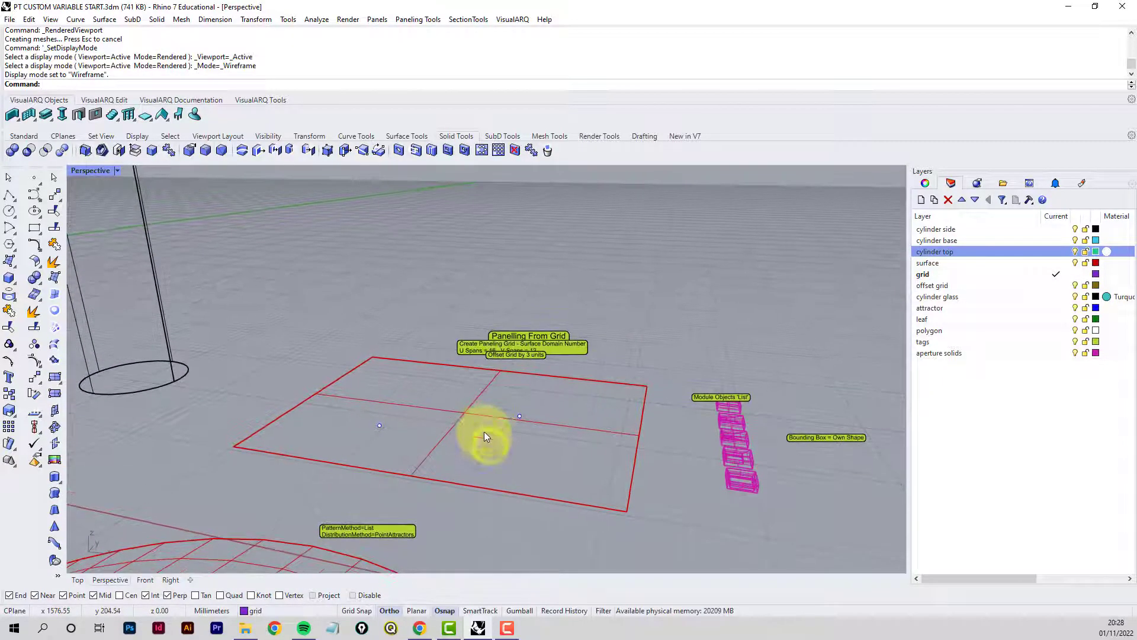
Start a Surface Domain Number paneling grid on the flat red surface beside the magenta module objects.
{"action": "left_click", "coordinate": [418, 19]}
{"action": "mouse_move", "coordinate": [426, 37]}
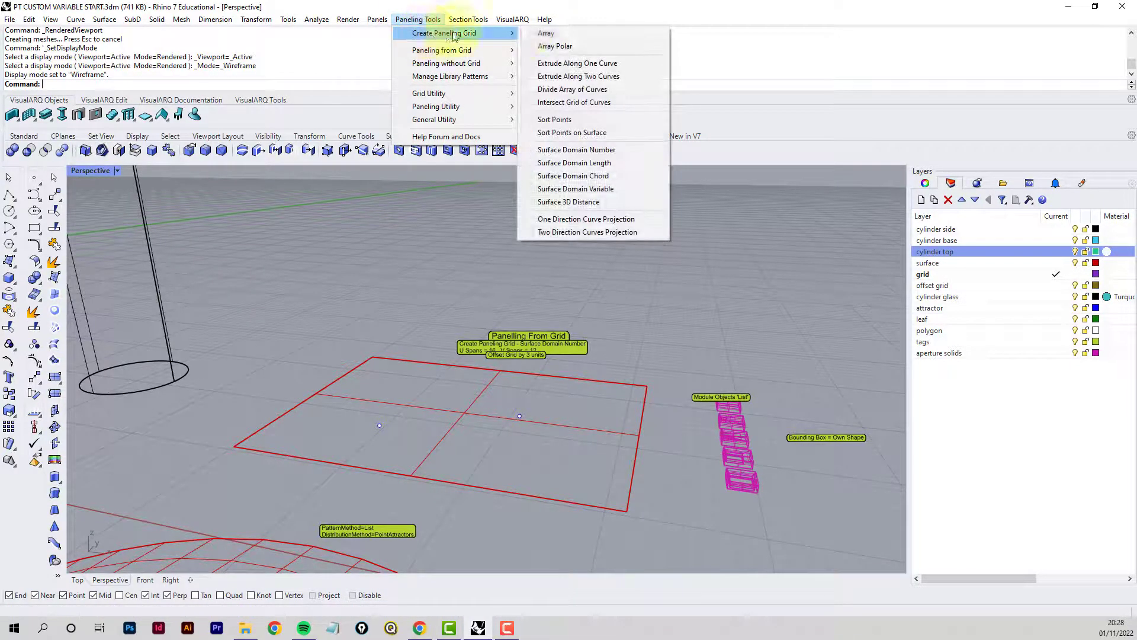
{"action": "left_click", "coordinate": [572, 151]}
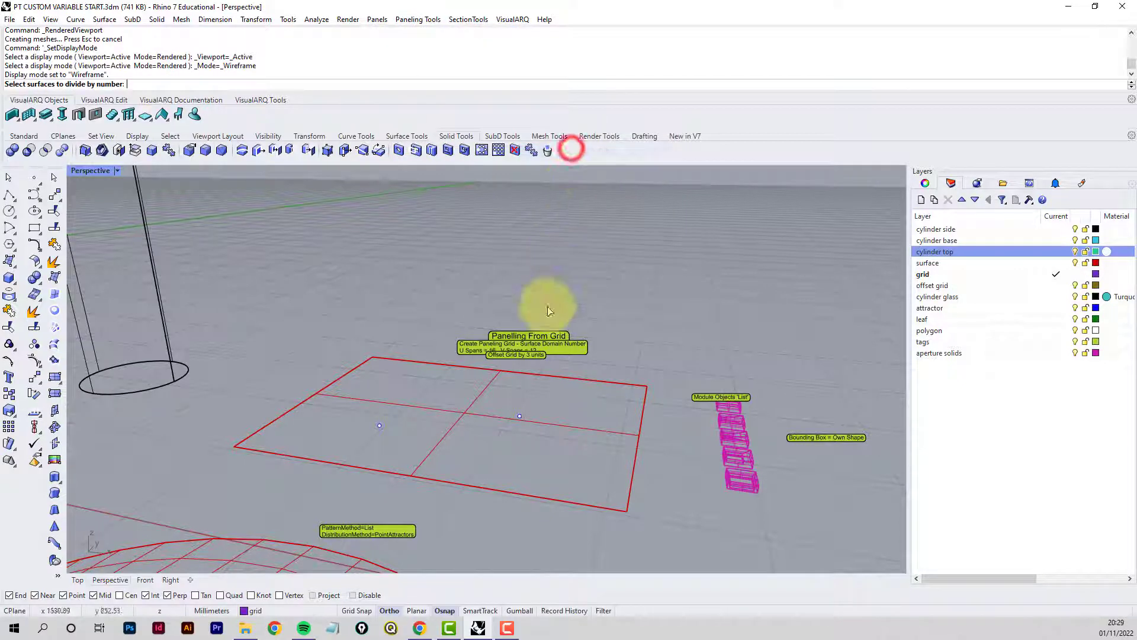
{"action": "left_click", "coordinate": [471, 405]}
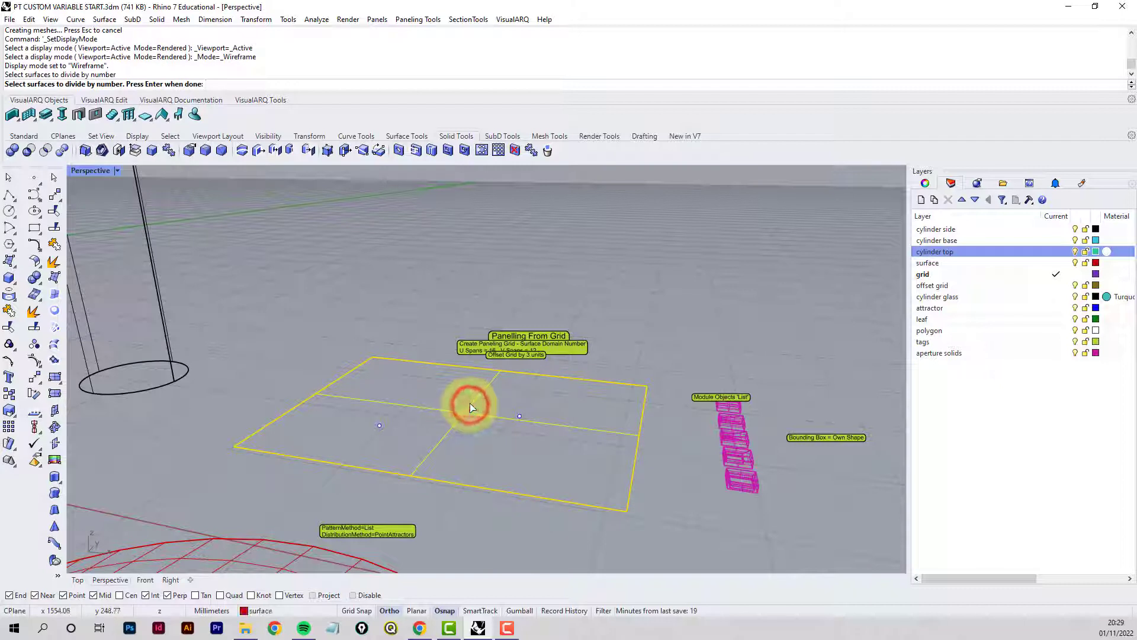
{"action": "key", "text": "Return"}
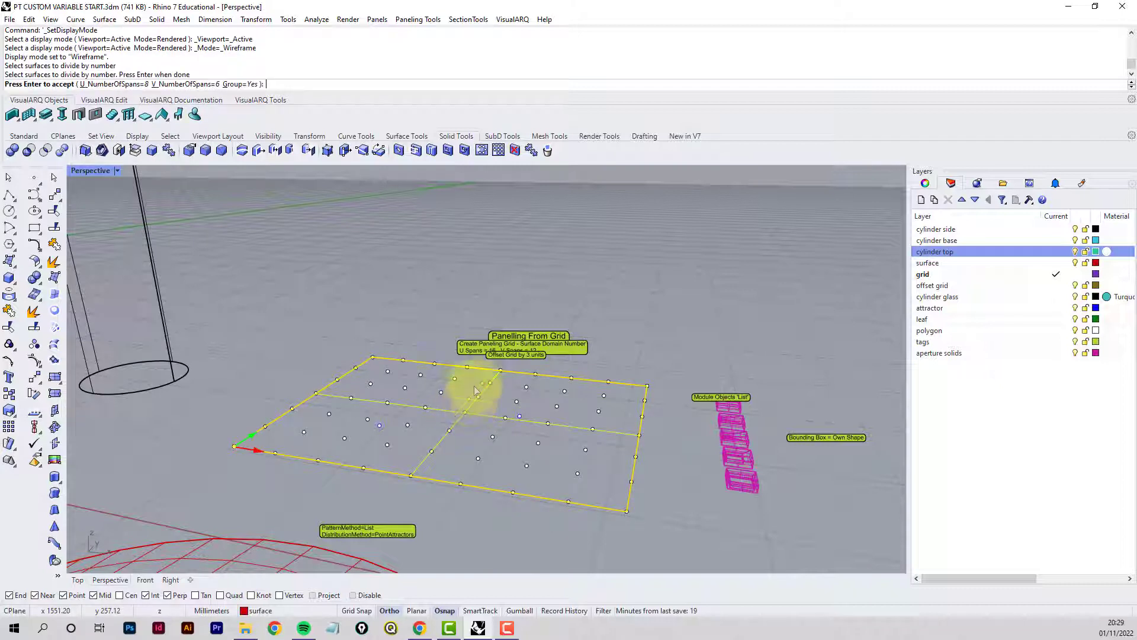
Create a paneling grid on the flat rectangular surface with 16 spans in U and 12 spans in V.
{"action": "left_click", "coordinate": [144, 86]}
{"action": "type", "text": "16"}
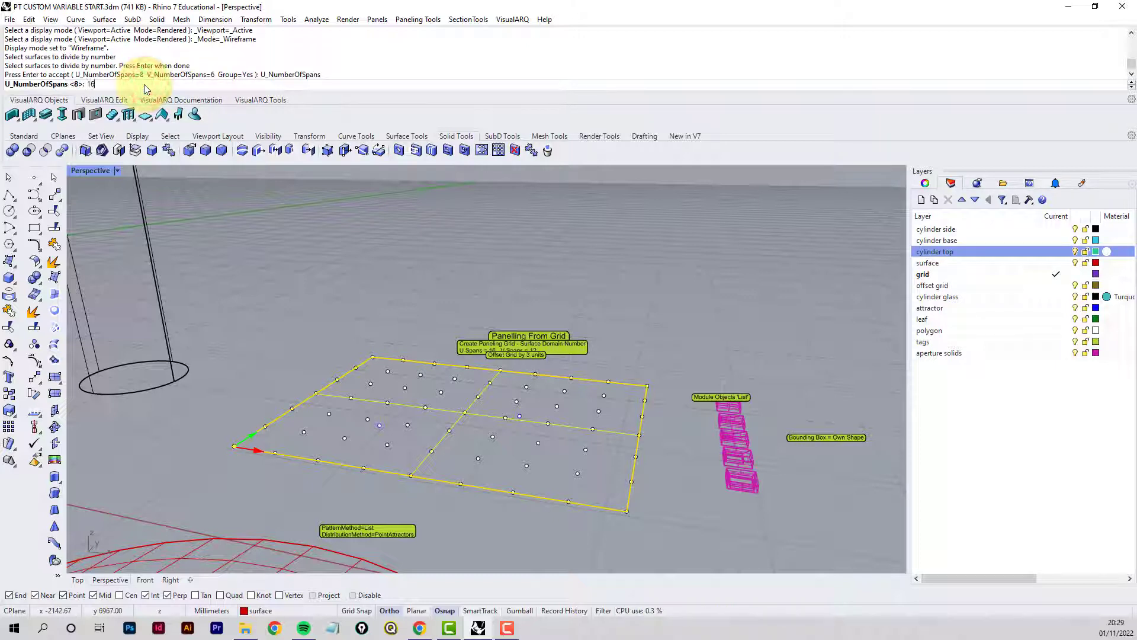
{"action": "key", "text": "Return"}
{"action": "left_click", "coordinate": [193, 84]}
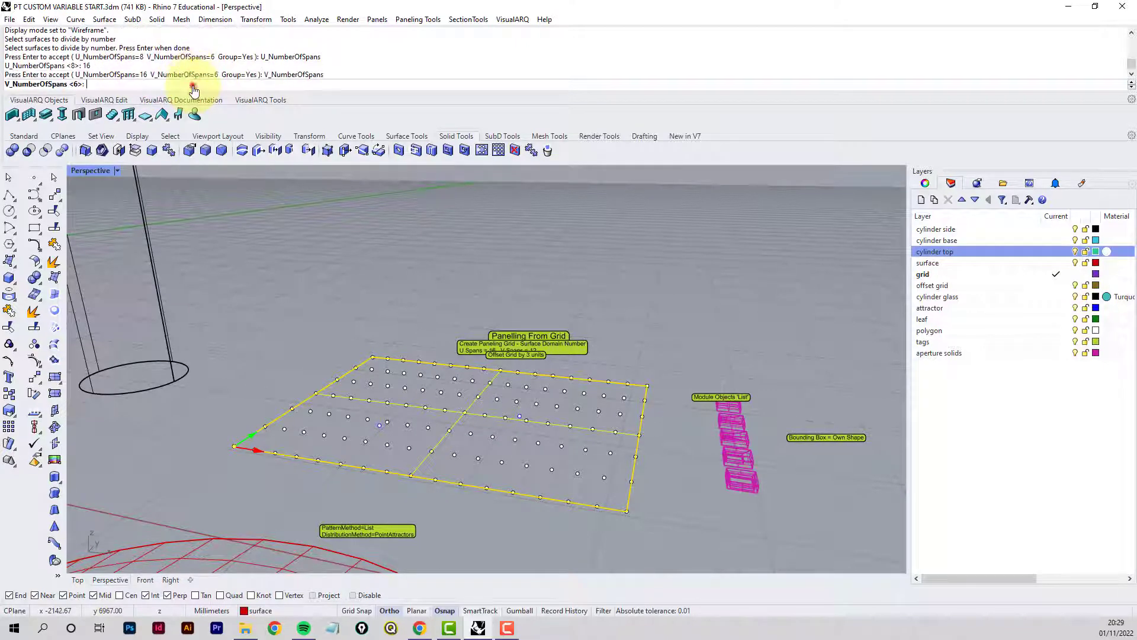
{"action": "type", "text": "12"}
{"action": "key", "text": "Return"}
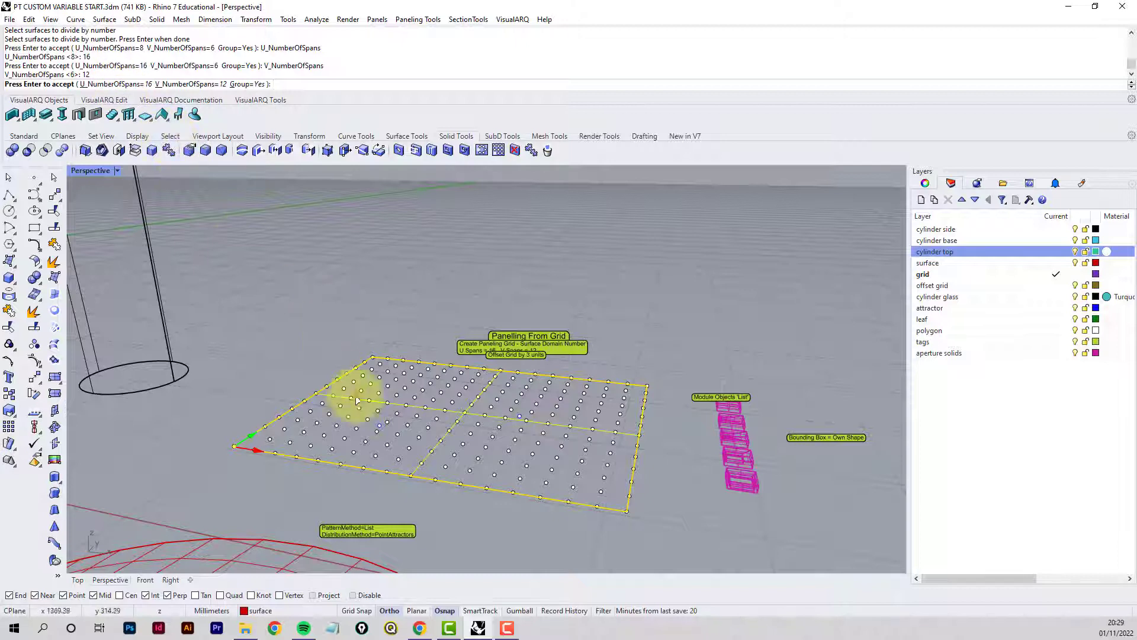
{"action": "key", "text": "Return"}
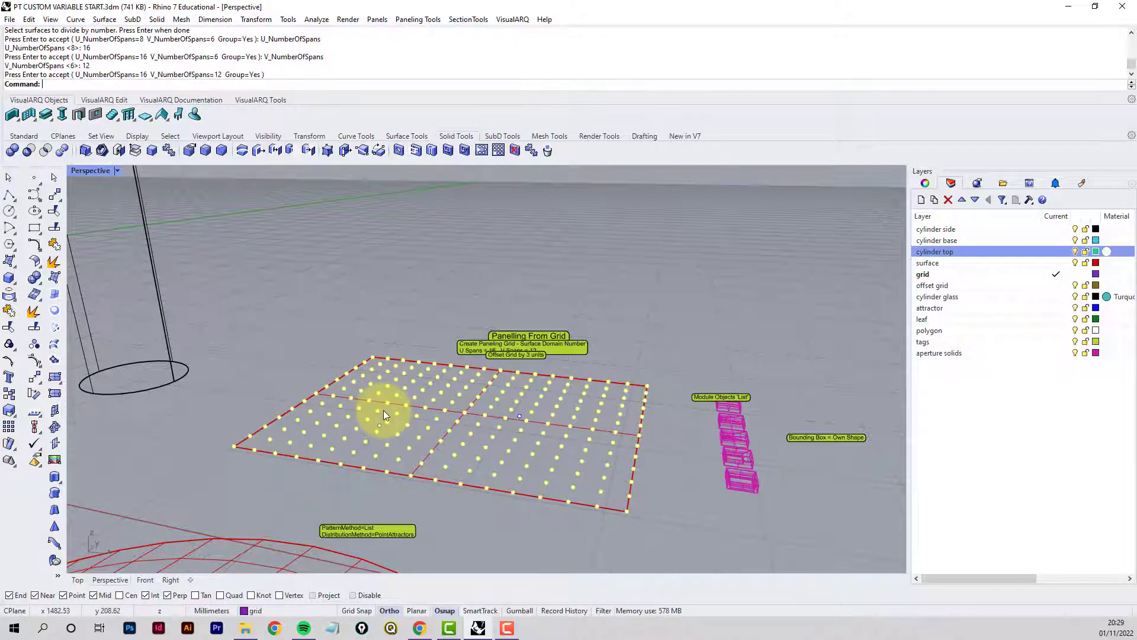
{"action": "left_click", "coordinate": [592, 369]}
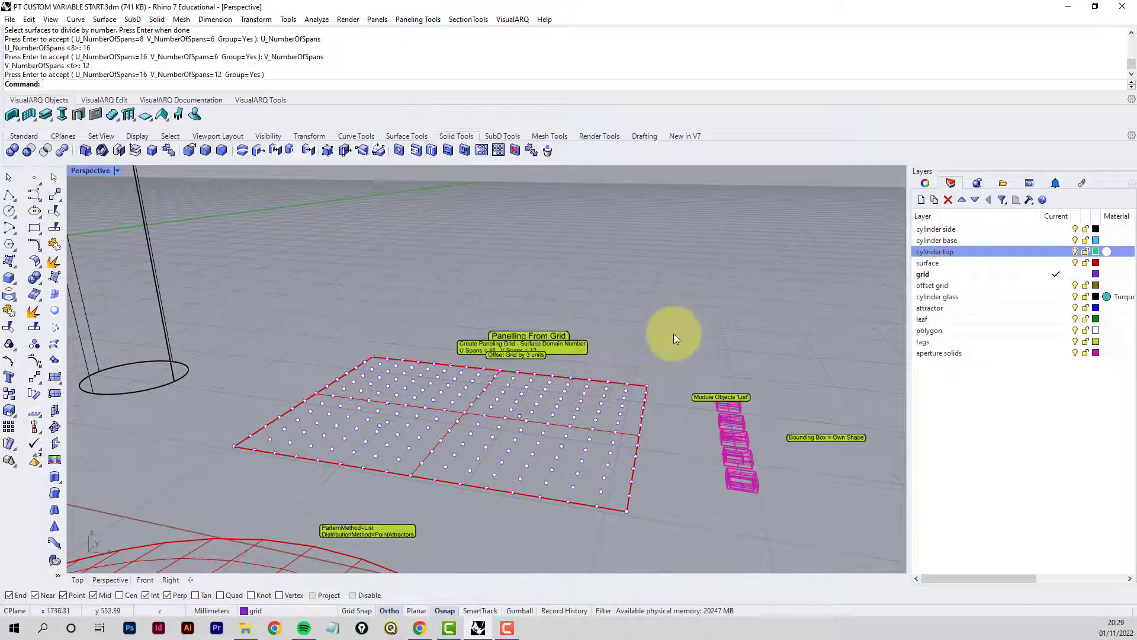
Offset the grid points by a fixed distance of 3, using the flat rectangular surface as the base surface.
{"action": "left_click", "coordinate": [412, 21]}
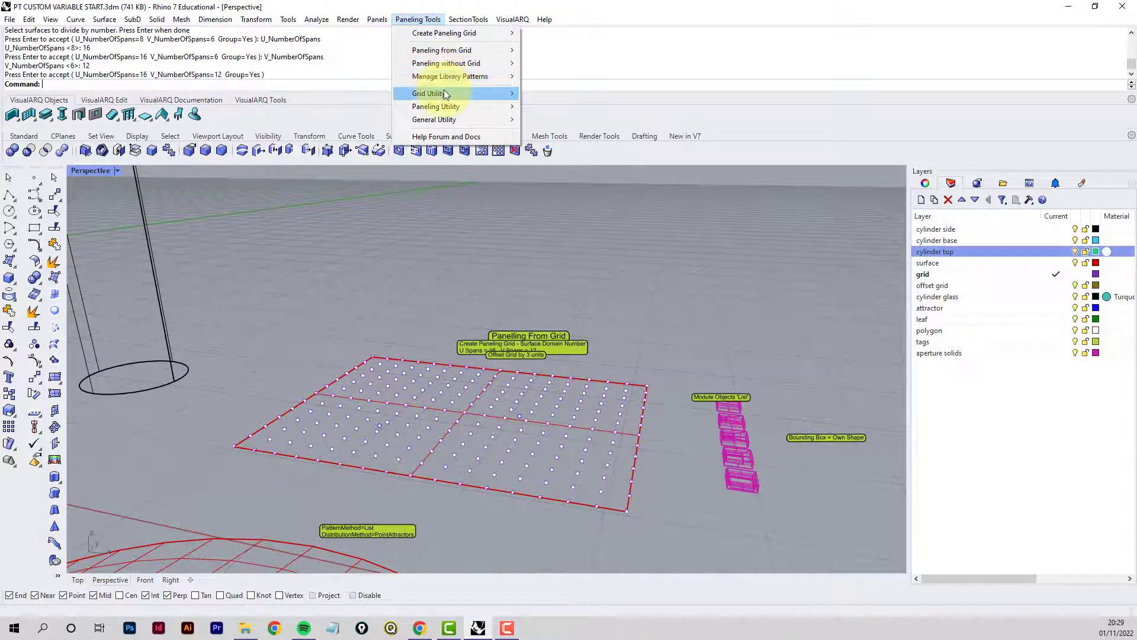
{"action": "mouse_move", "coordinate": [513, 95]}
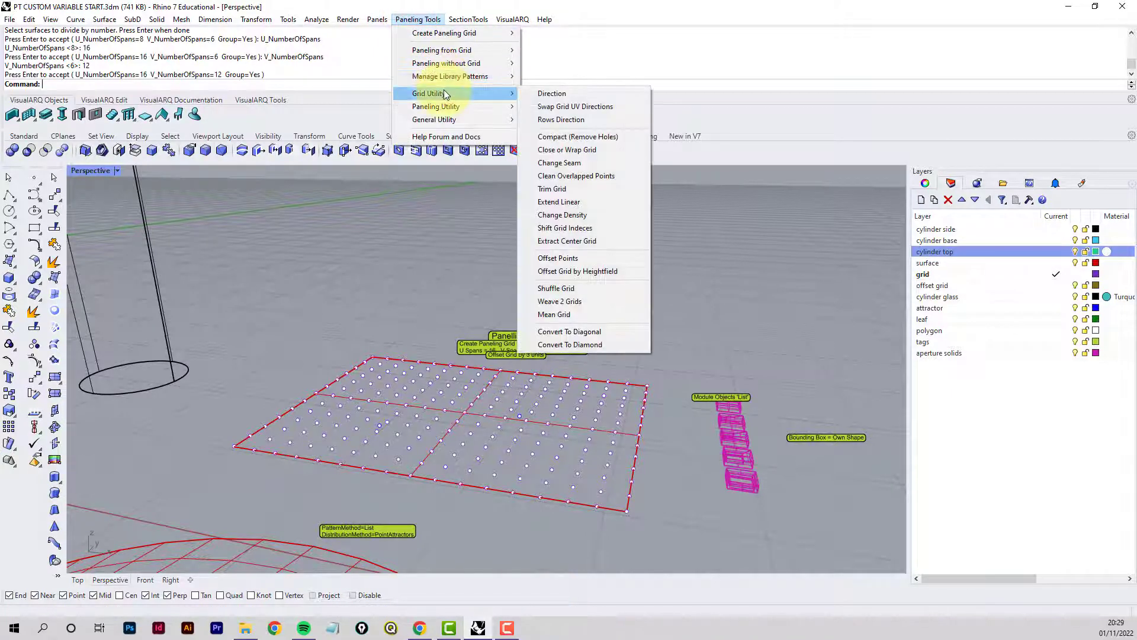
{"action": "left_click", "coordinate": [561, 259]}
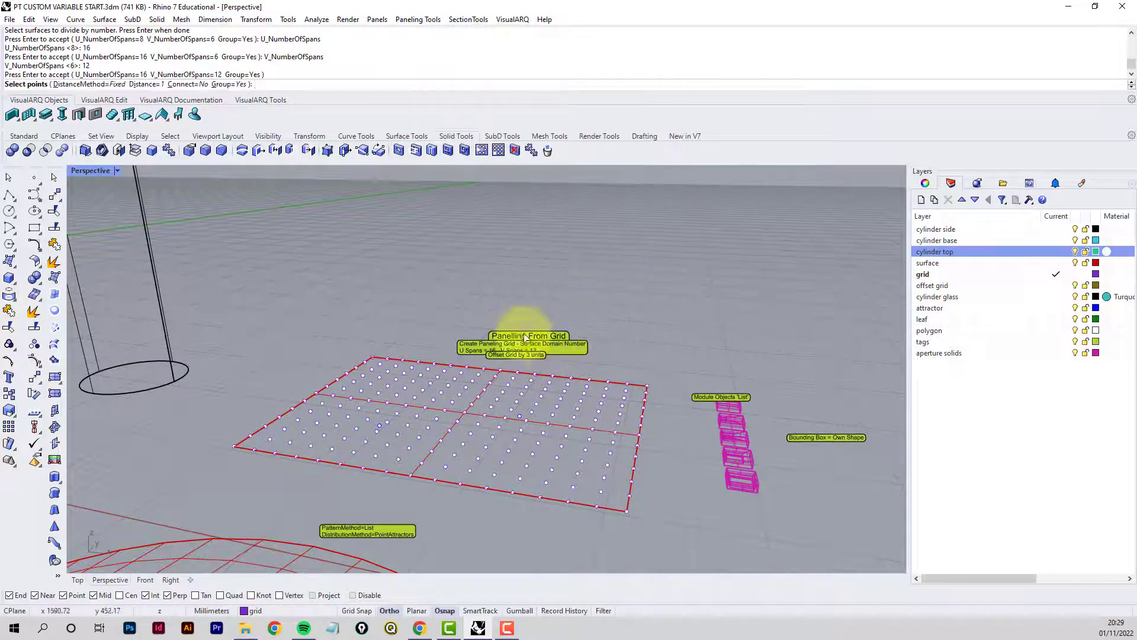
{"action": "left_click", "coordinate": [153, 86]}
{"action": "type", "text": "3"}
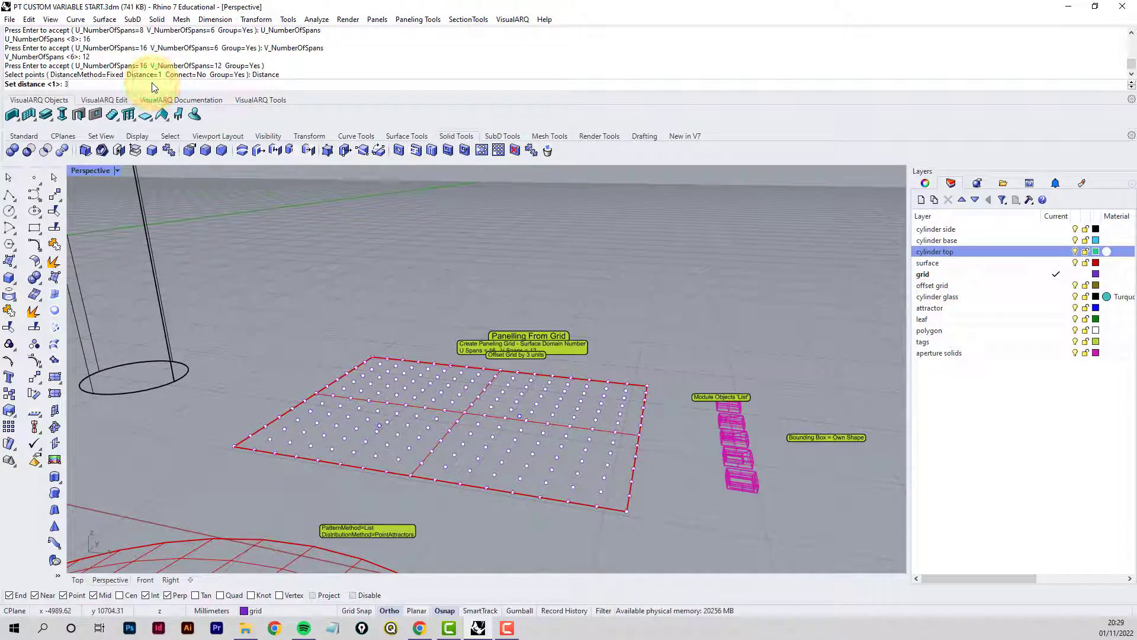
{"action": "key", "text": "Return"}
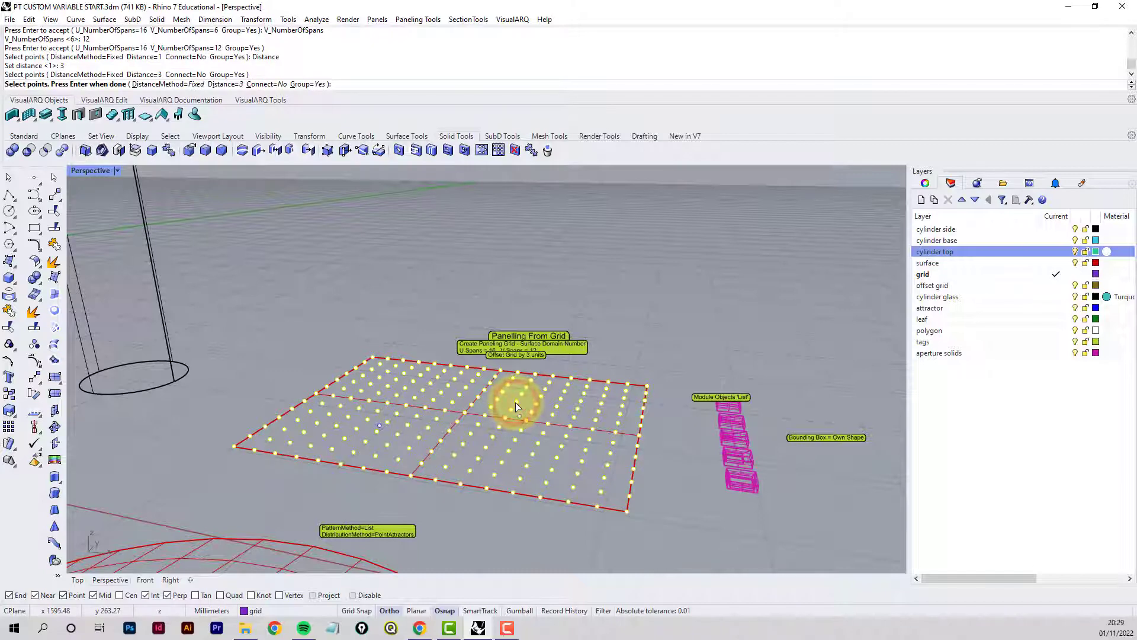
{"action": "key", "text": "Return"}
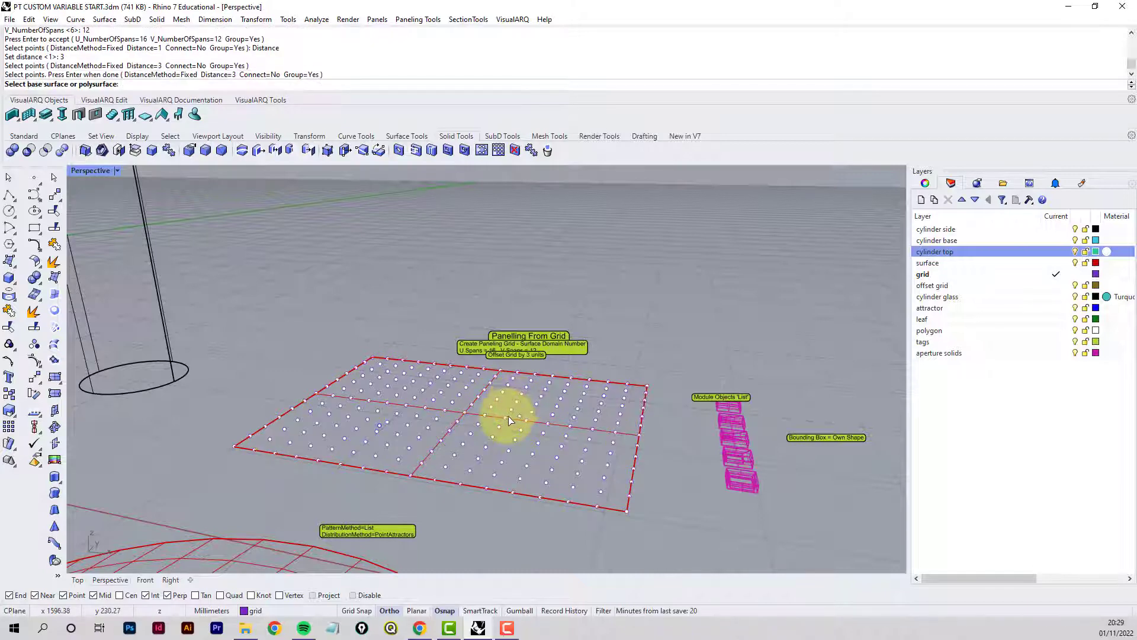
{"action": "left_click", "coordinate": [540, 427]}
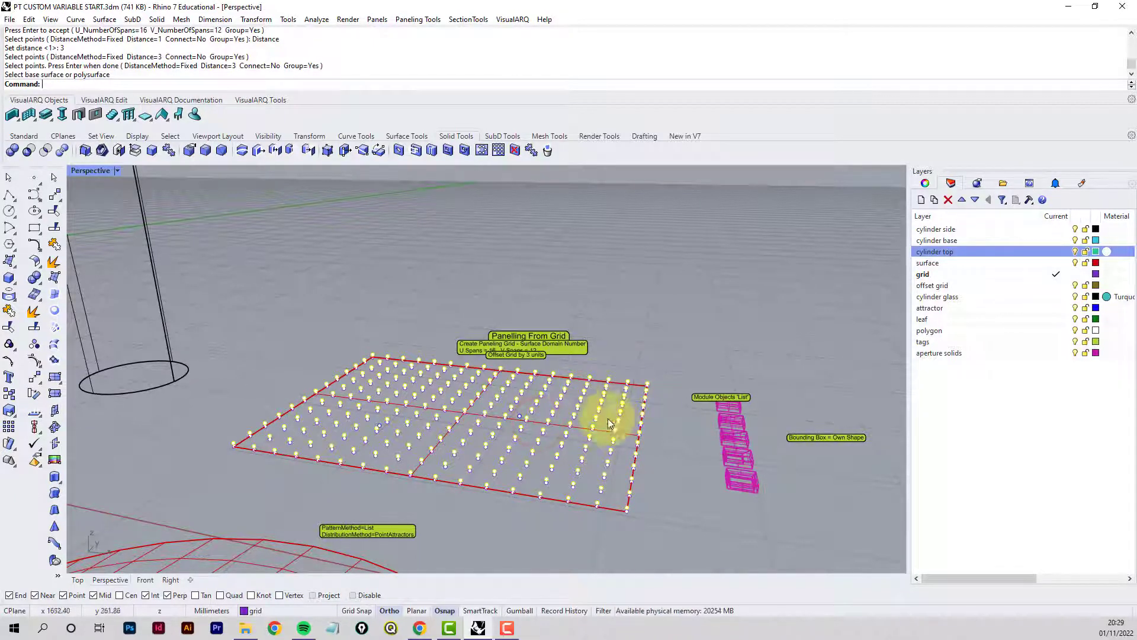
Move the offset grid points to the "offset grid" layer.
{"action": "scroll", "coordinate": [638, 440], "scroll_direction": "up", "scroll_amount": 5}
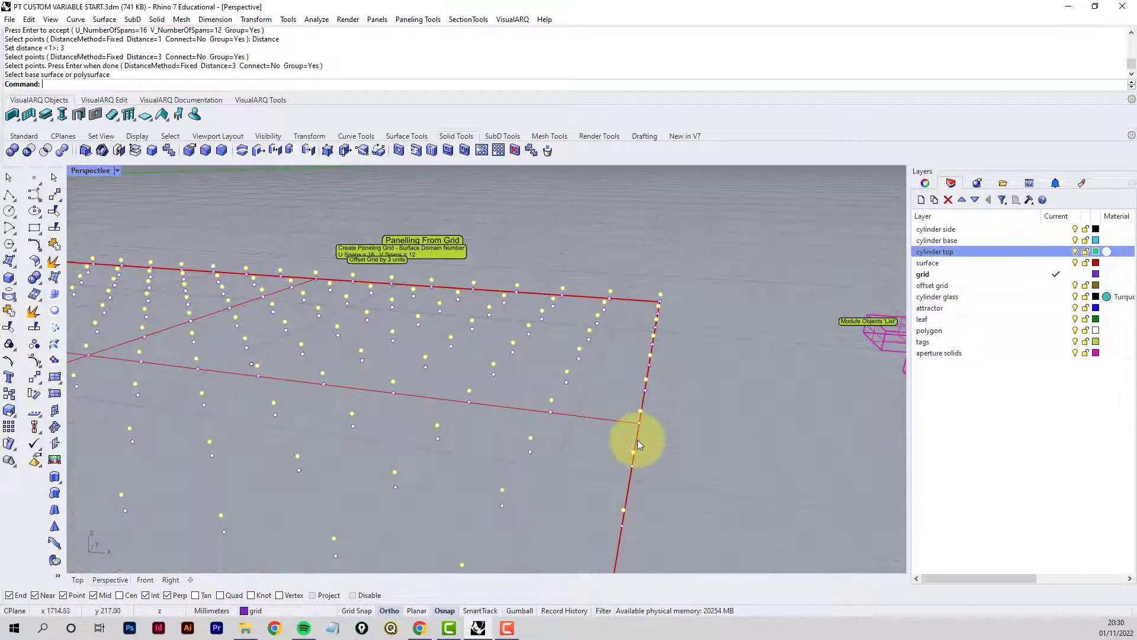
{"action": "scroll", "coordinate": [637, 440], "scroll_direction": "down", "scroll_amount": 3}
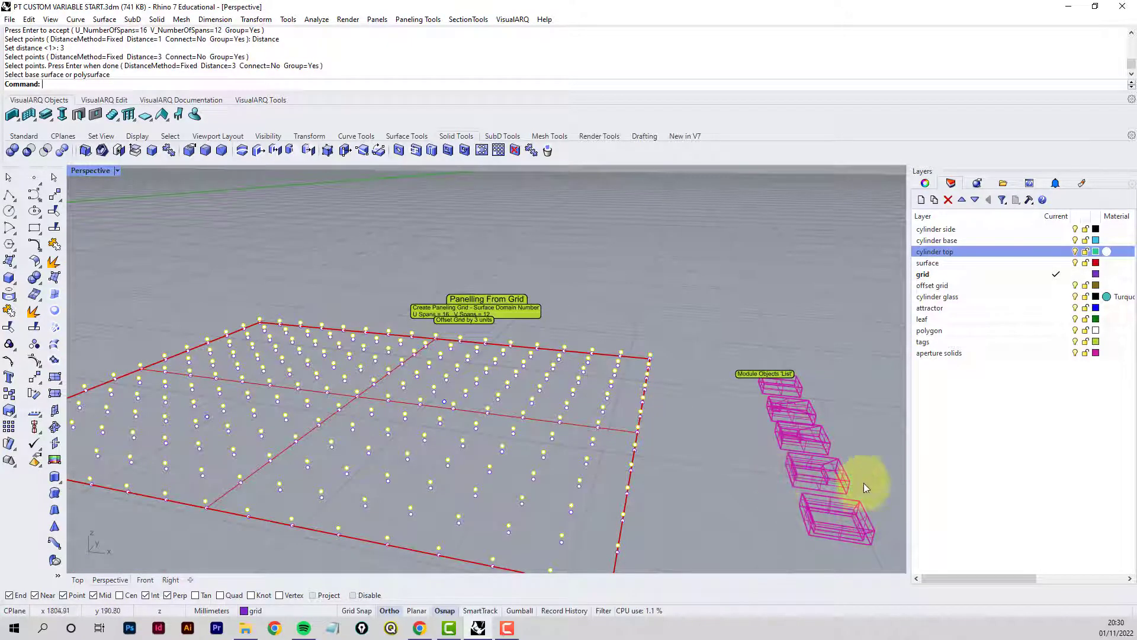
{"action": "left_click", "coordinate": [663, 438]}
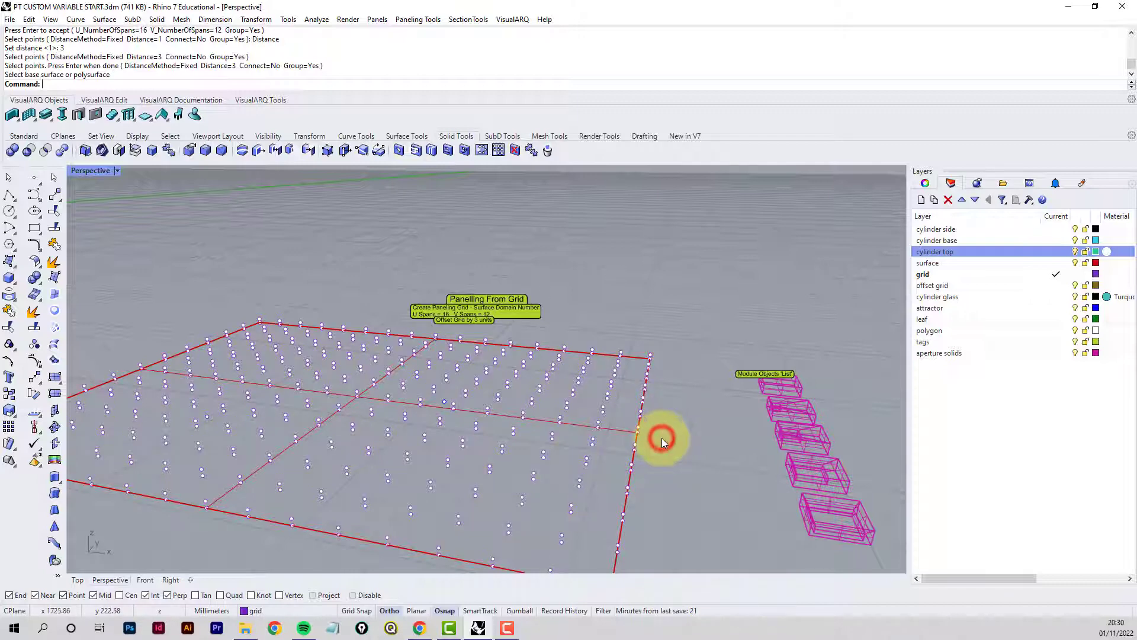
{"action": "left_click", "coordinate": [541, 390]}
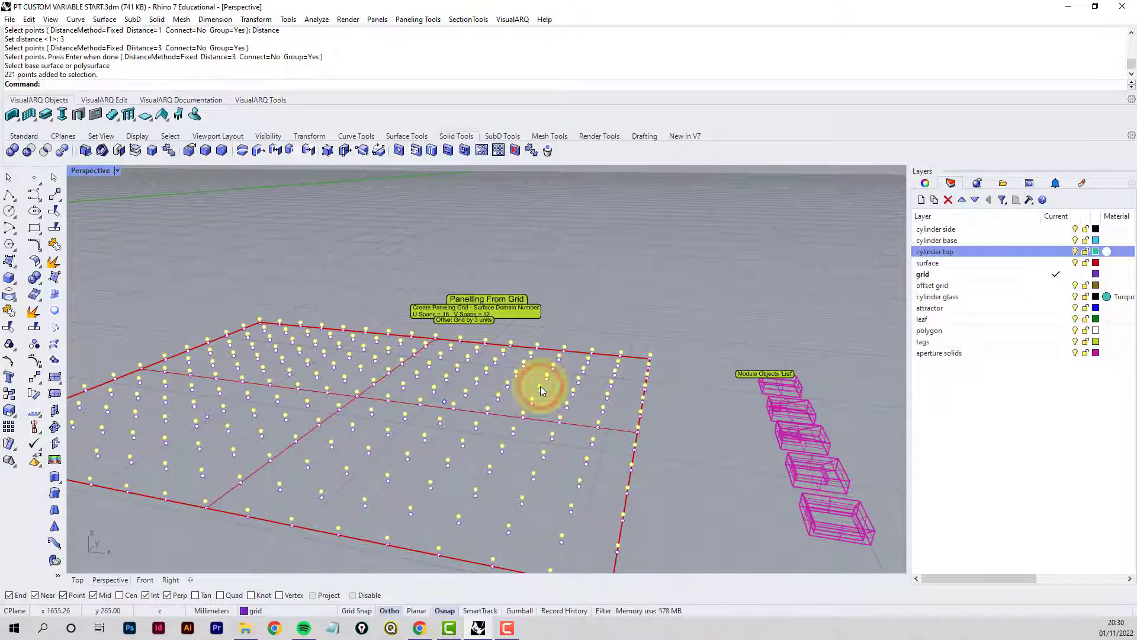
{"action": "left_click", "coordinate": [312, 610]}
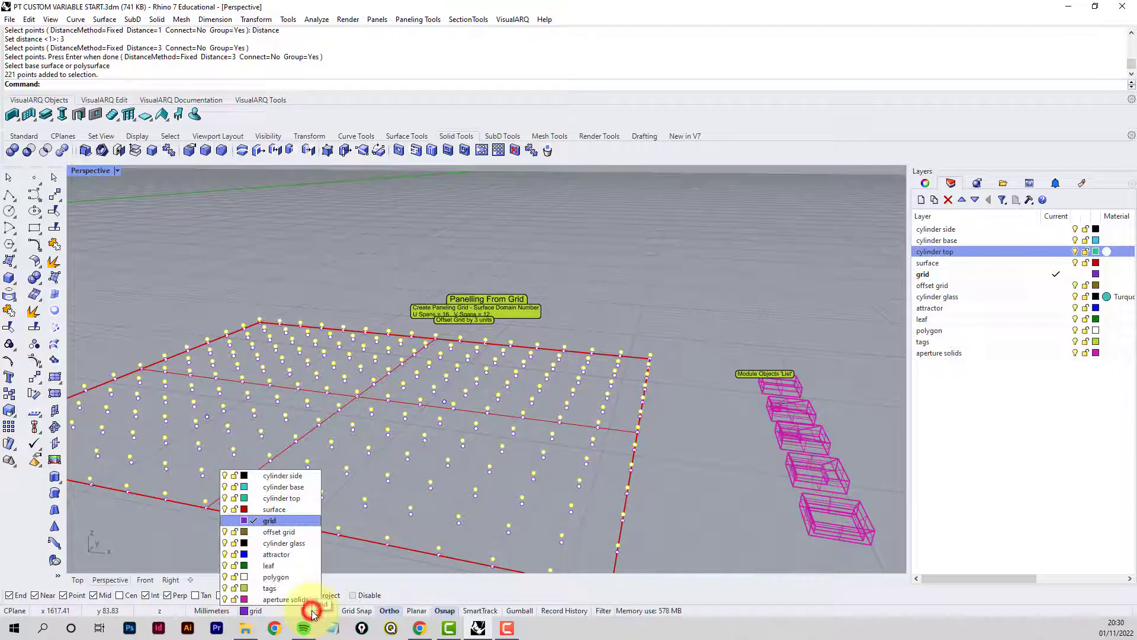
{"action": "left_click", "coordinate": [299, 538]}
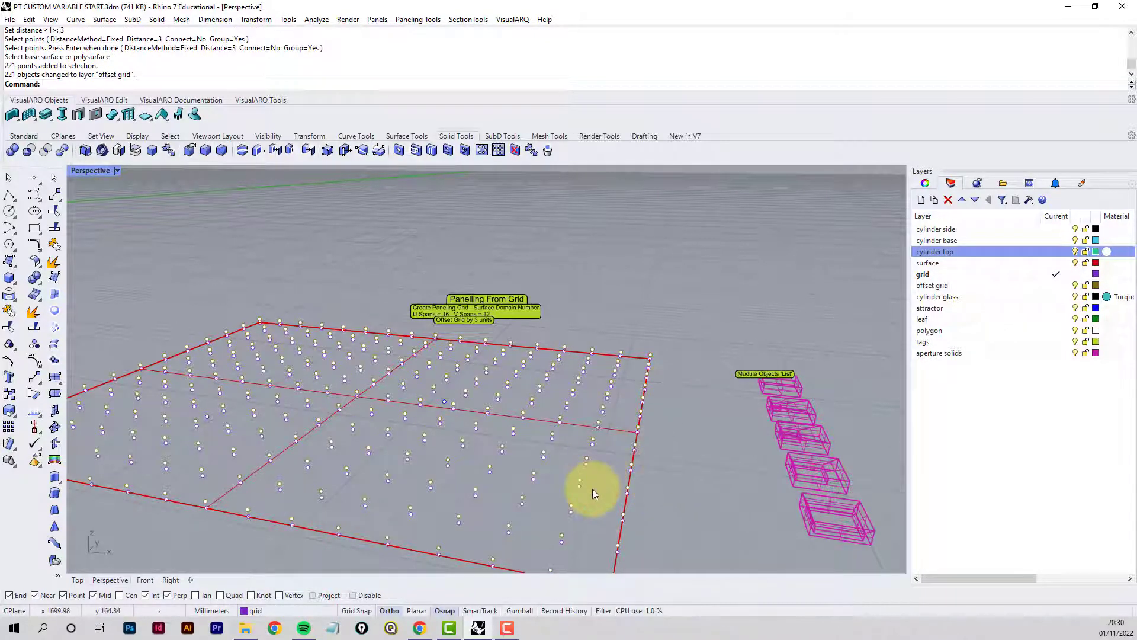
Move the "Module Objects 'List'" text dot slightly away from the row of aperture modules.
{"action": "right_click_drag", "start_coordinate": [617, 412], "coordinate": [614, 432]}
{"action": "scroll", "coordinate": [539, 432], "scroll_direction": "down", "scroll_amount": 6}
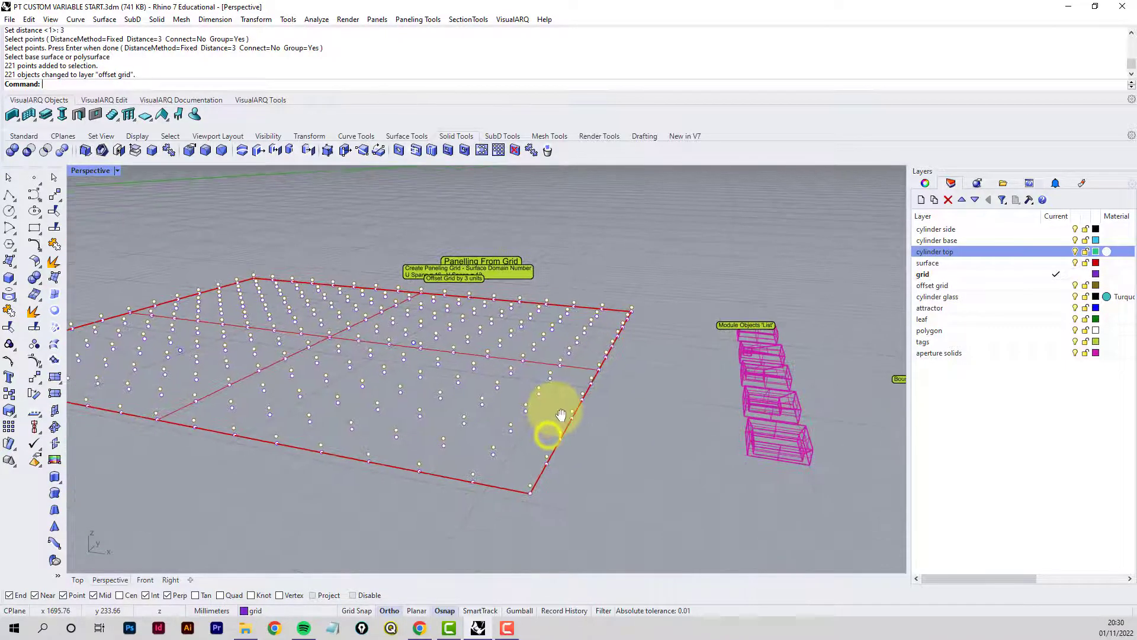
{"action": "right_click_drag", "start_coordinate": [559, 417], "coordinate": [554, 451], "text": "shift"}
{"action": "scroll", "coordinate": [581, 502], "scroll_direction": "up", "scroll_amount": 3}
{"action": "mouse_move", "coordinate": [581, 502]}
{"action": "right_mouse_down"}
{"action": "mouse_move", "coordinate": [574, 490]}
{"action": "mouse_move", "coordinate": [563, 500]}
{"action": "mouse_move", "coordinate": [565, 489]}
{"action": "mouse_move", "coordinate": [569, 499]}
{"action": "right_mouse_up"}
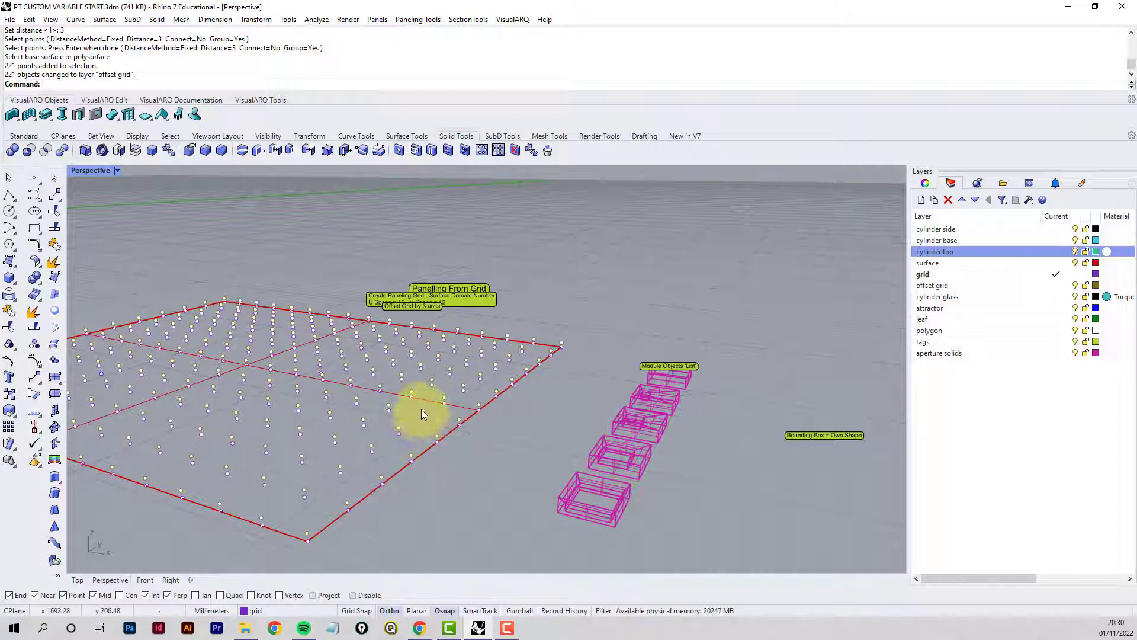
{"action": "left_click", "coordinate": [666, 366]}
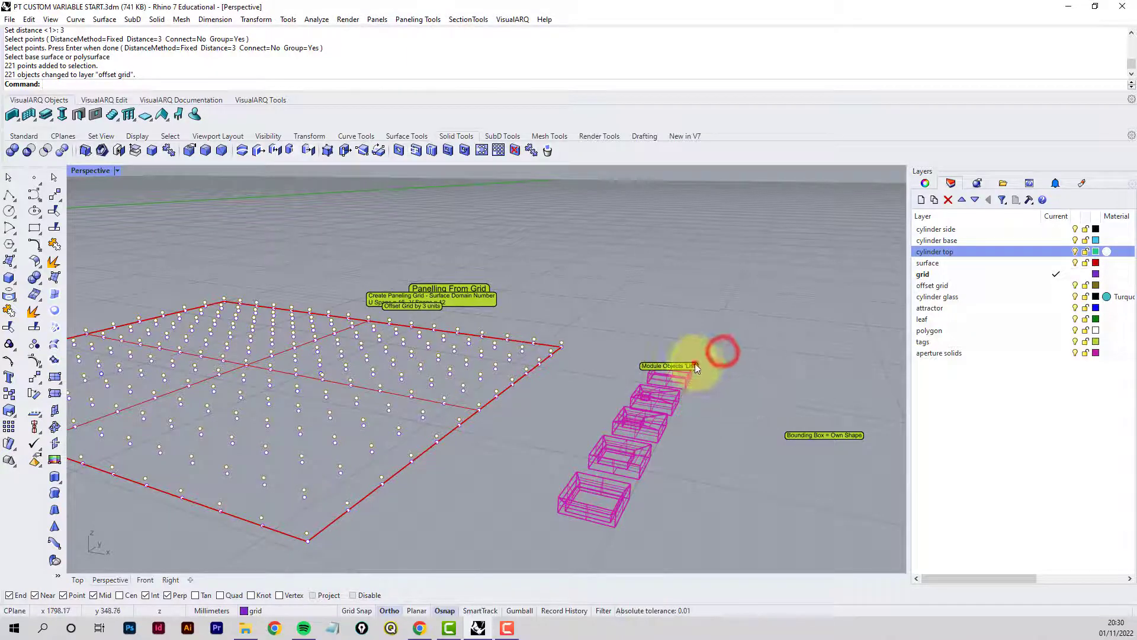
{"action": "left_click_drag", "start_coordinate": [695, 363], "coordinate": [705, 349]}
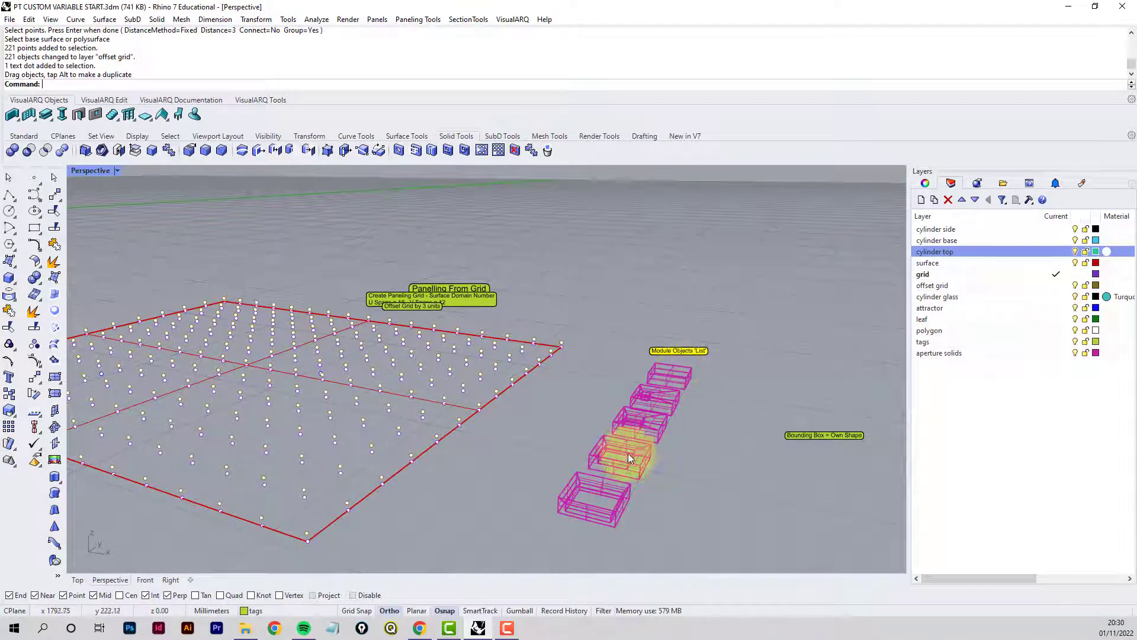
Examine the aperture modules and the gridded surface in Shaded display, ending in Wireframe display.
{"action": "middle_click", "coordinate": [558, 413]}
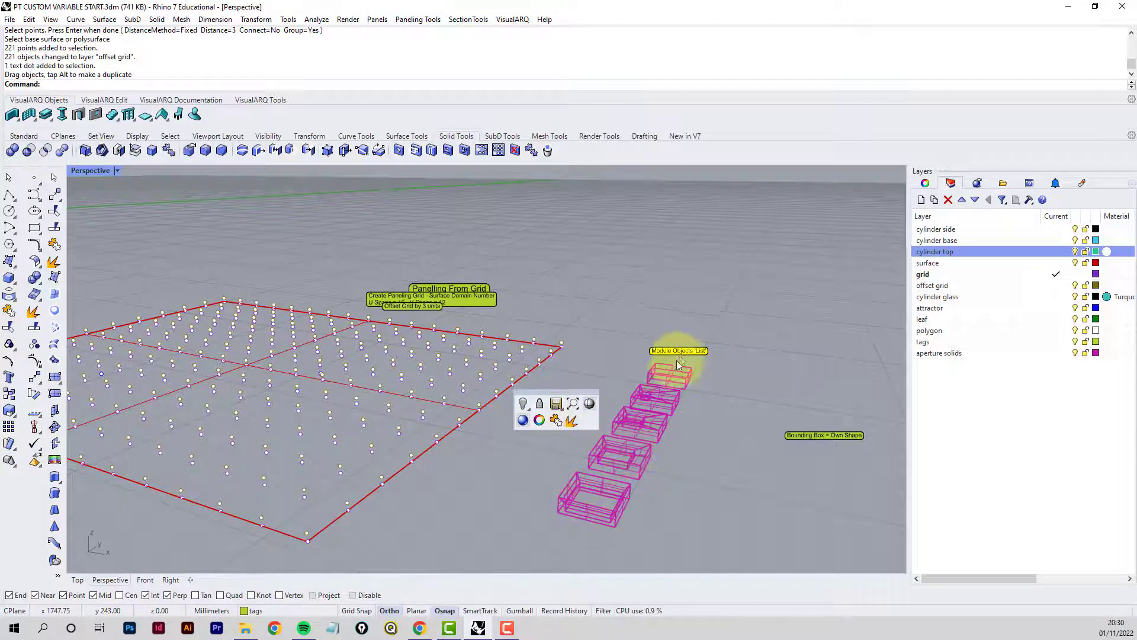
{"action": "left_click", "coordinate": [589, 406]}
{"action": "right_click_drag", "start_coordinate": [623, 491], "coordinate": [599, 502]}
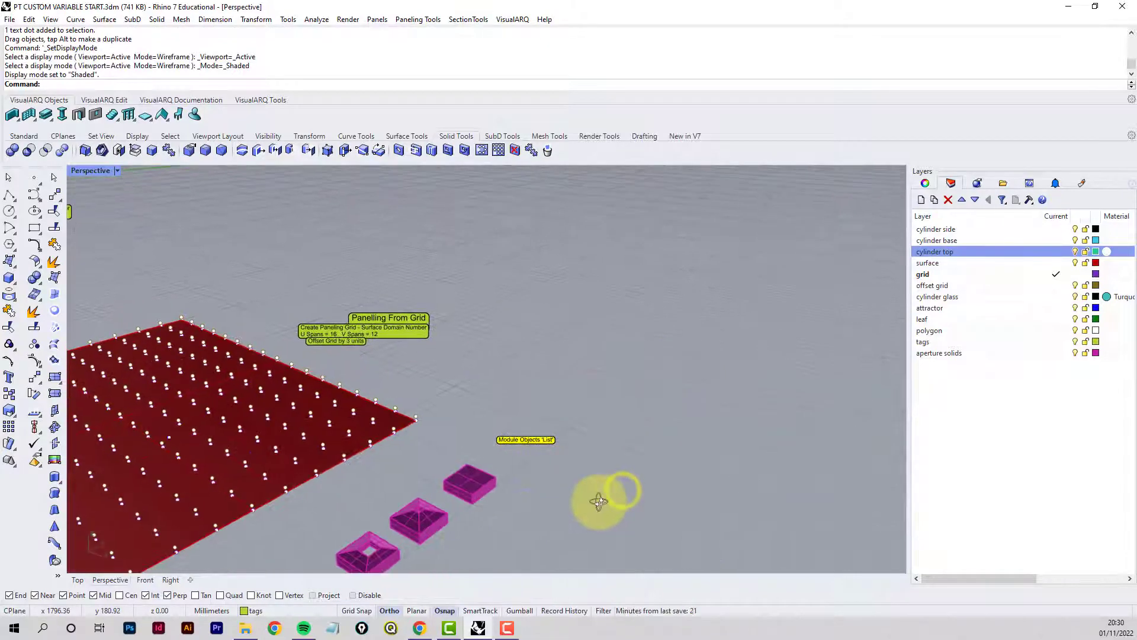
{"action": "right_click_drag", "start_coordinate": [519, 505], "coordinate": [560, 398]}
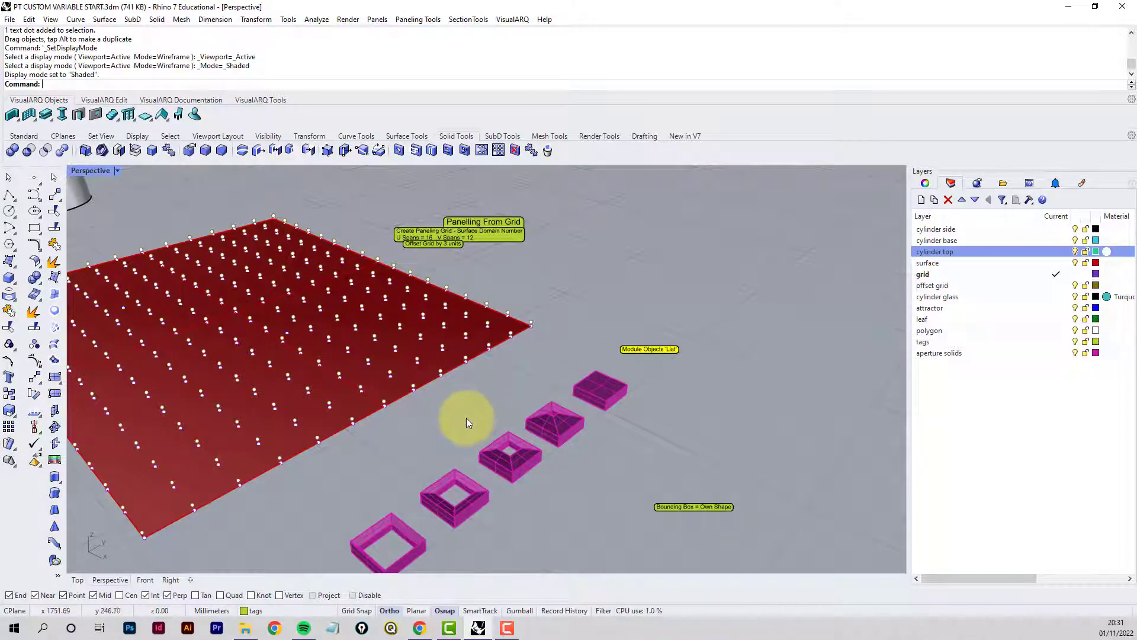
{"action": "right_click_drag", "start_coordinate": [448, 419], "coordinate": [484, 412]}
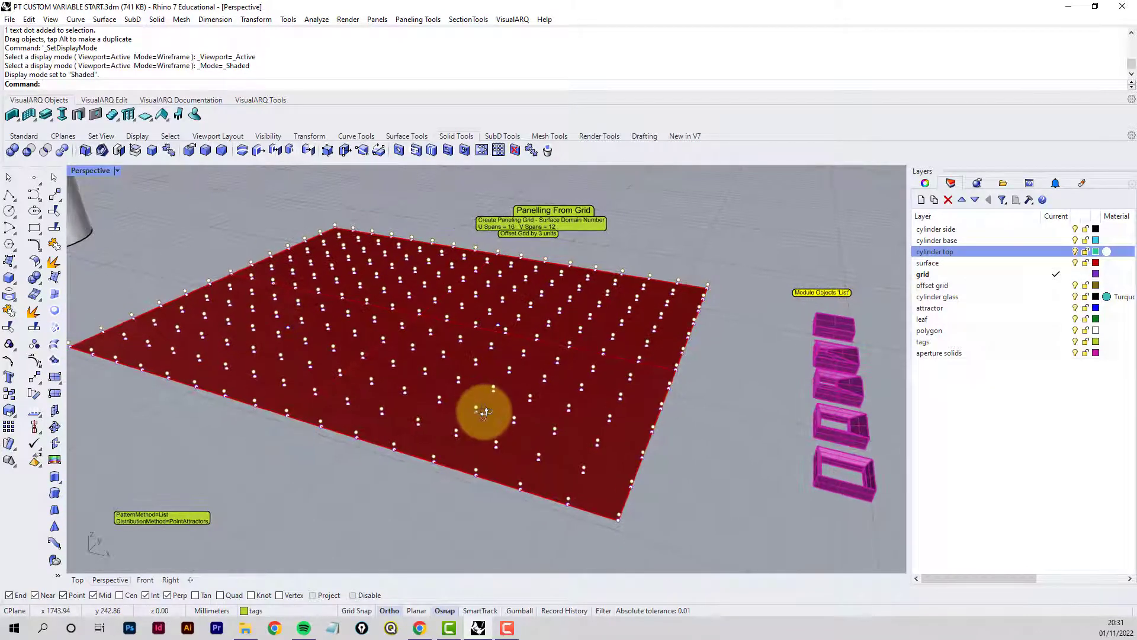
{"action": "middle_click", "coordinate": [692, 411]}
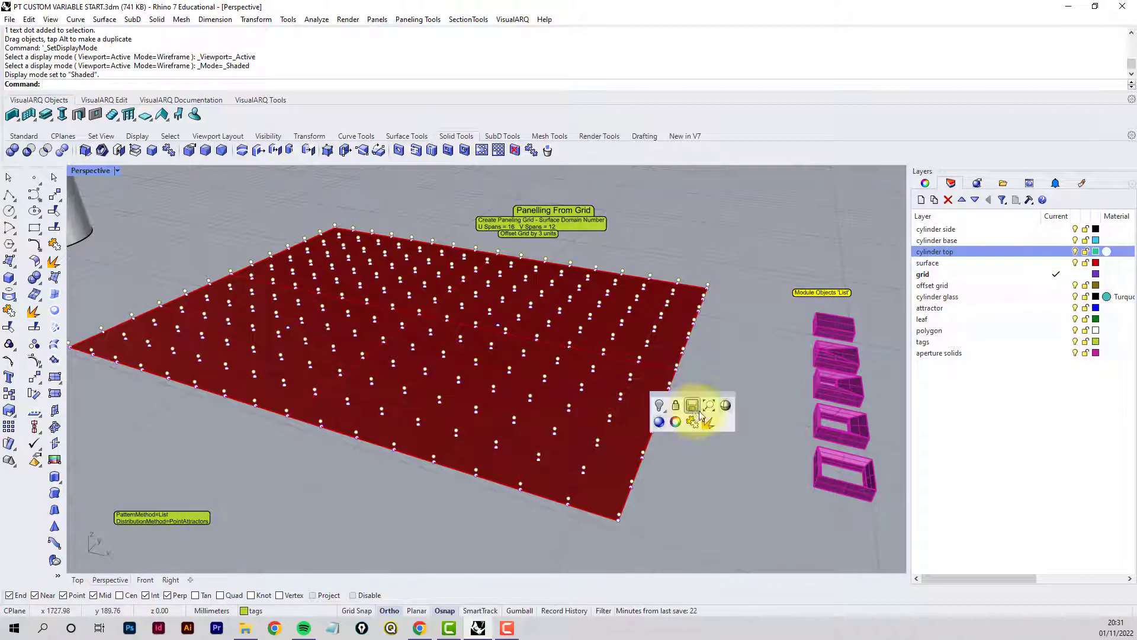
{"action": "left_click", "coordinate": [720, 405]}
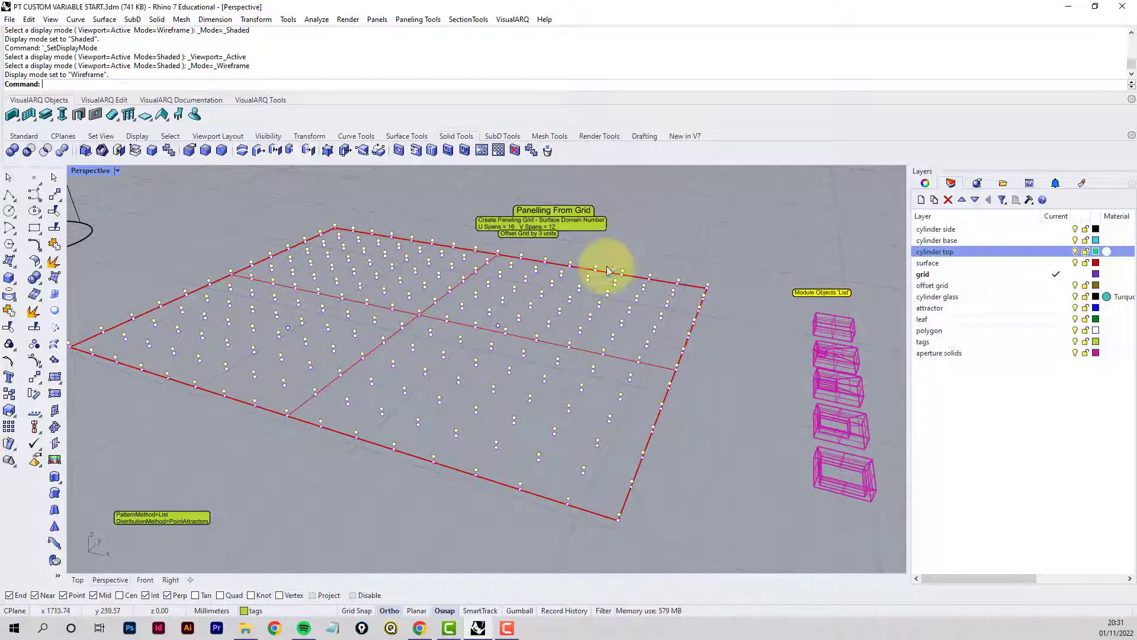
Start Panel Custom 3D Variable with the surface grid as first bounding grid and the offset grid as second.
{"action": "left_click", "coordinate": [416, 20]}
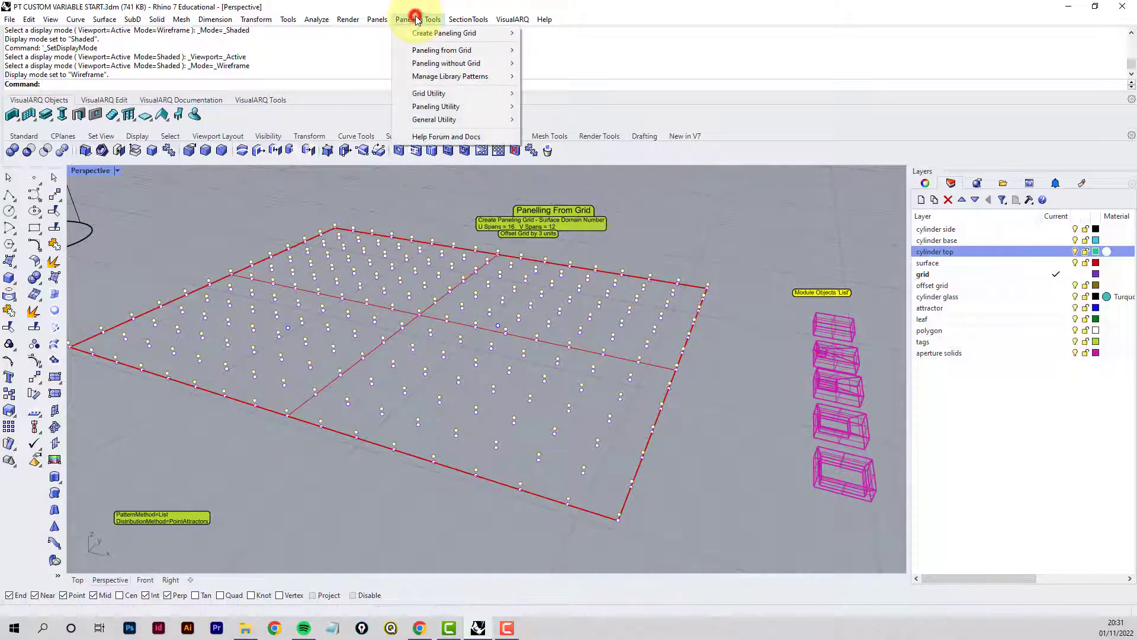
{"action": "mouse_move", "coordinate": [441, 51]}
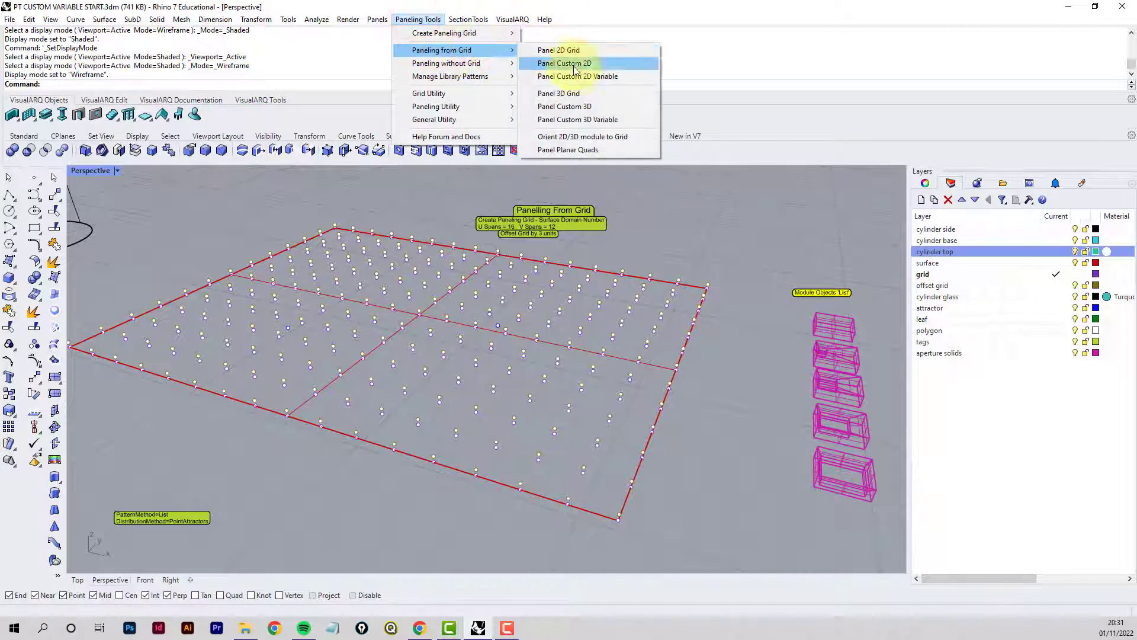
{"action": "left_click", "coordinate": [580, 121]}
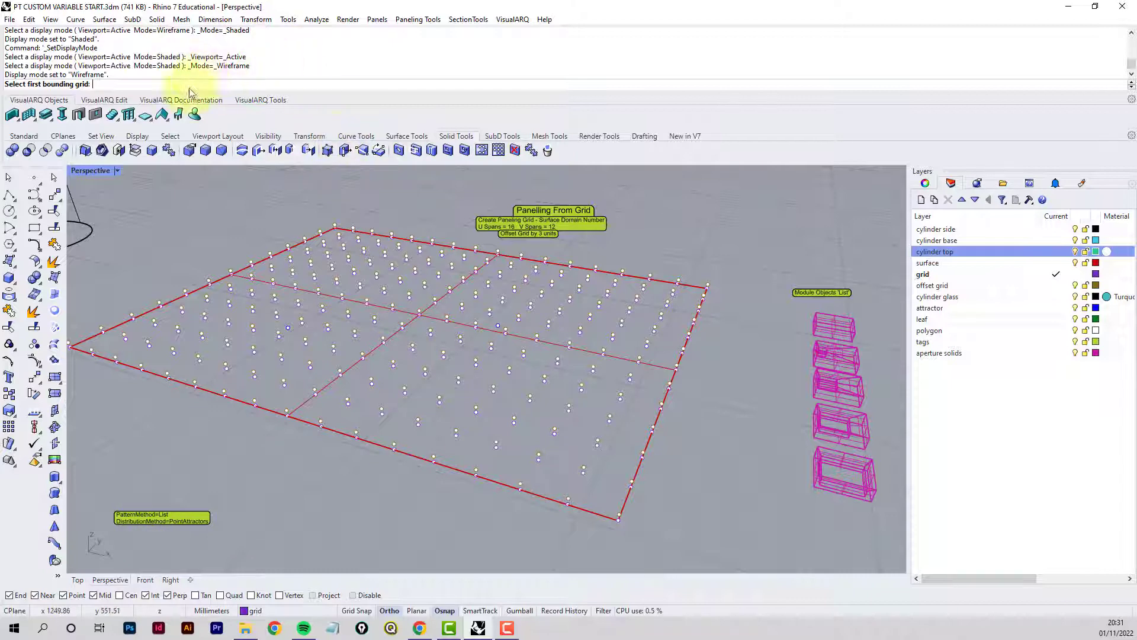
{"action": "left_click", "coordinate": [549, 327]}
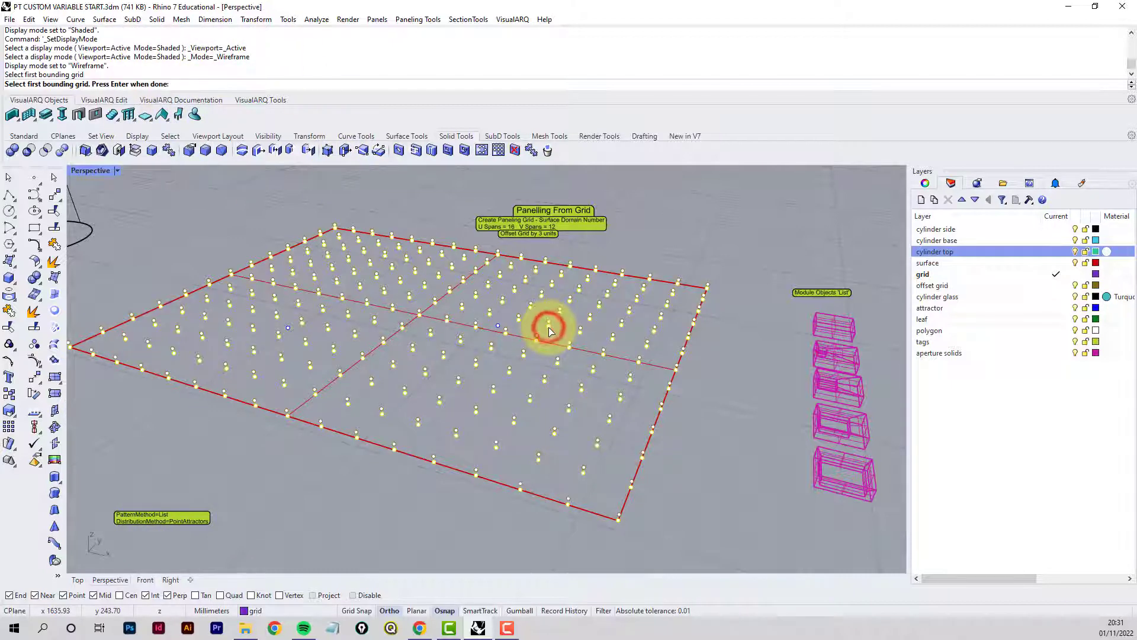
{"action": "key", "text": "Return"}
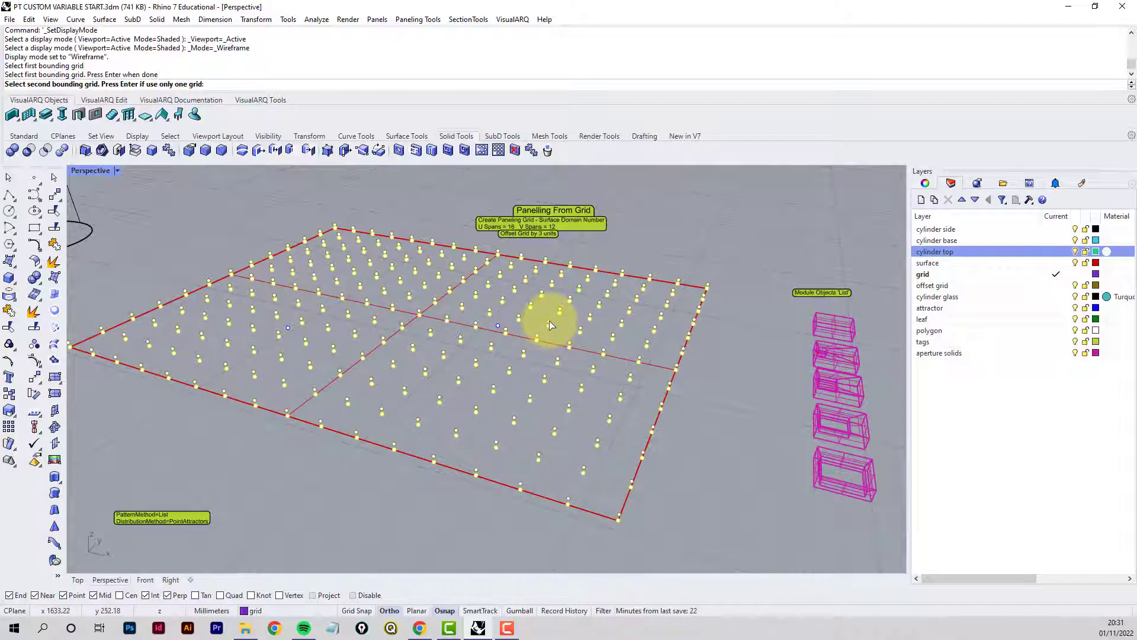
{"action": "left_click", "coordinate": [551, 326]}
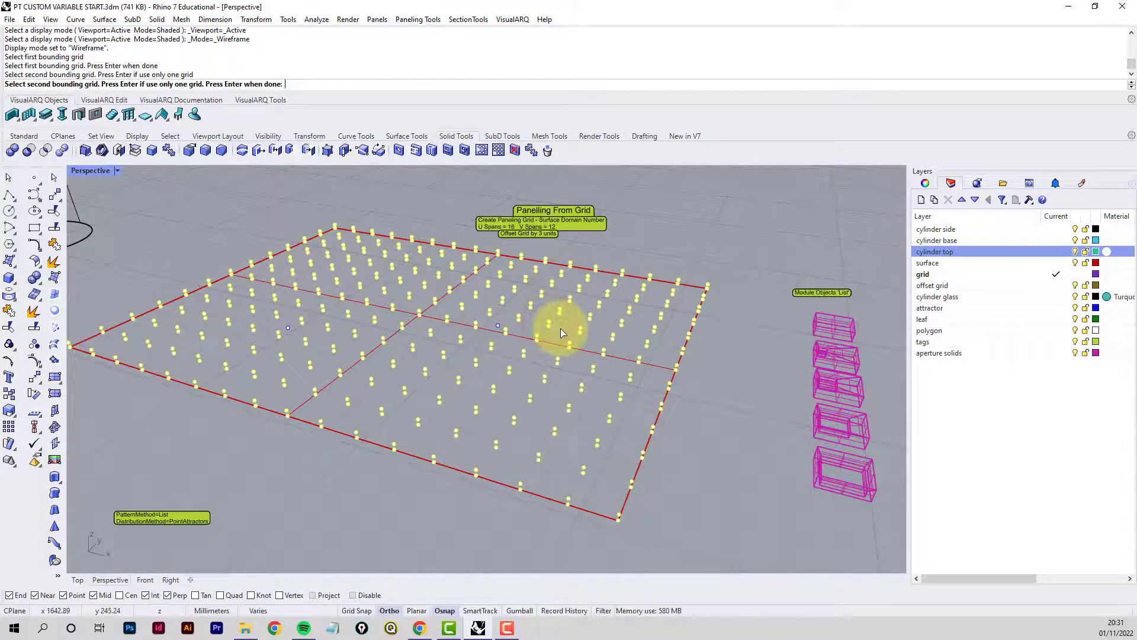
{"action": "key", "text": "Return"}
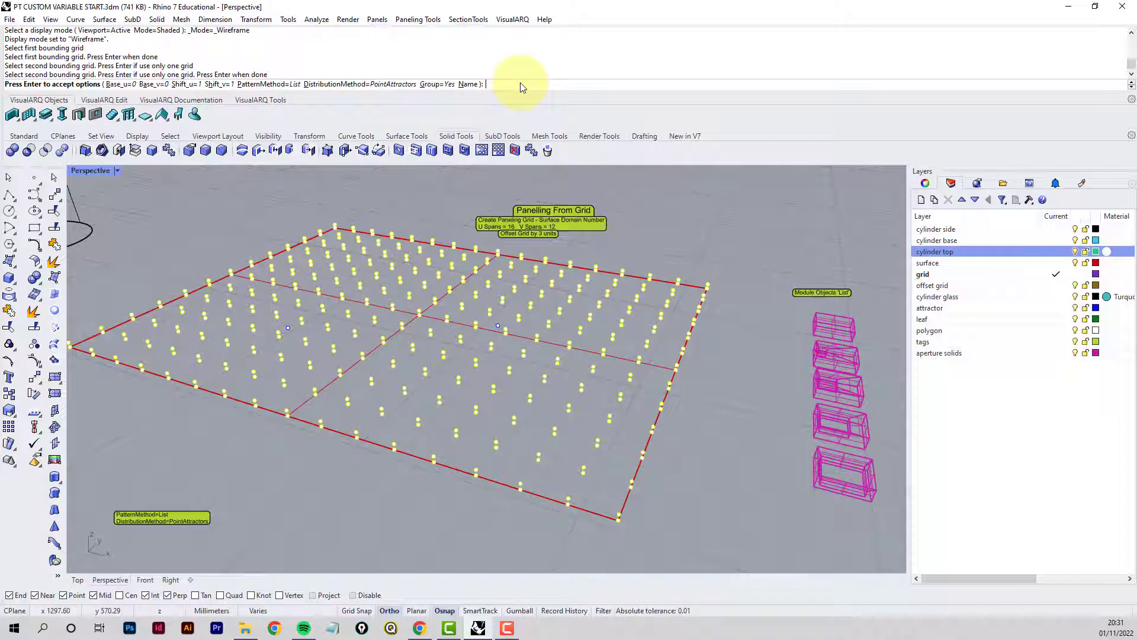
Accept the List pattern and PointAttractors distribution, and pick the two points on the surface as attractors.
{"action": "key", "text": "Return"}
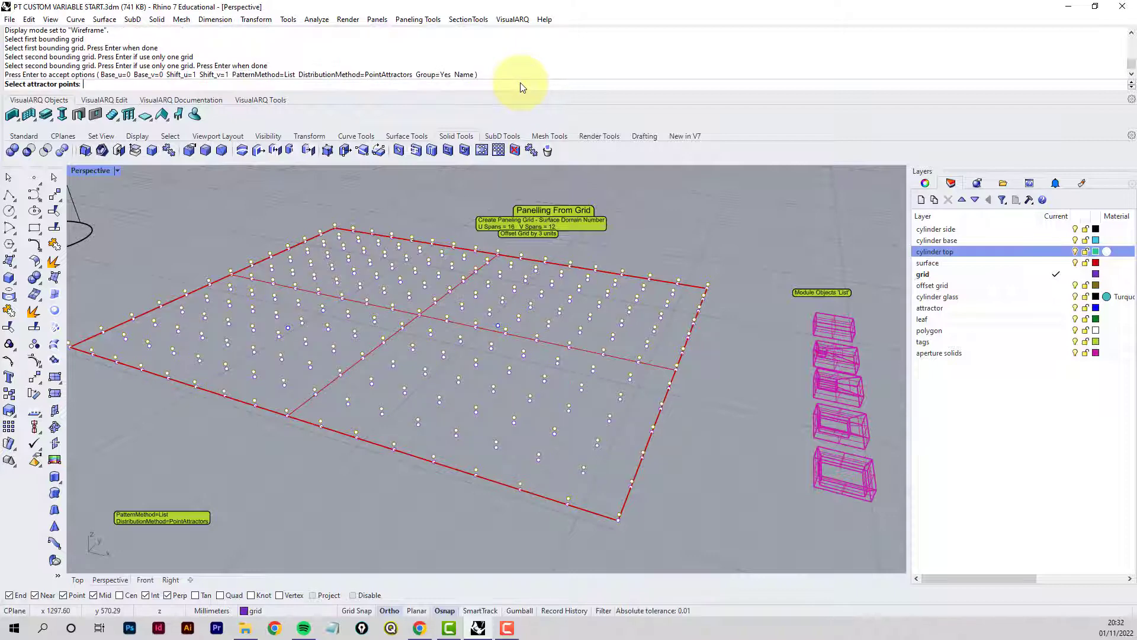
{"action": "left_click", "coordinate": [288, 328]}
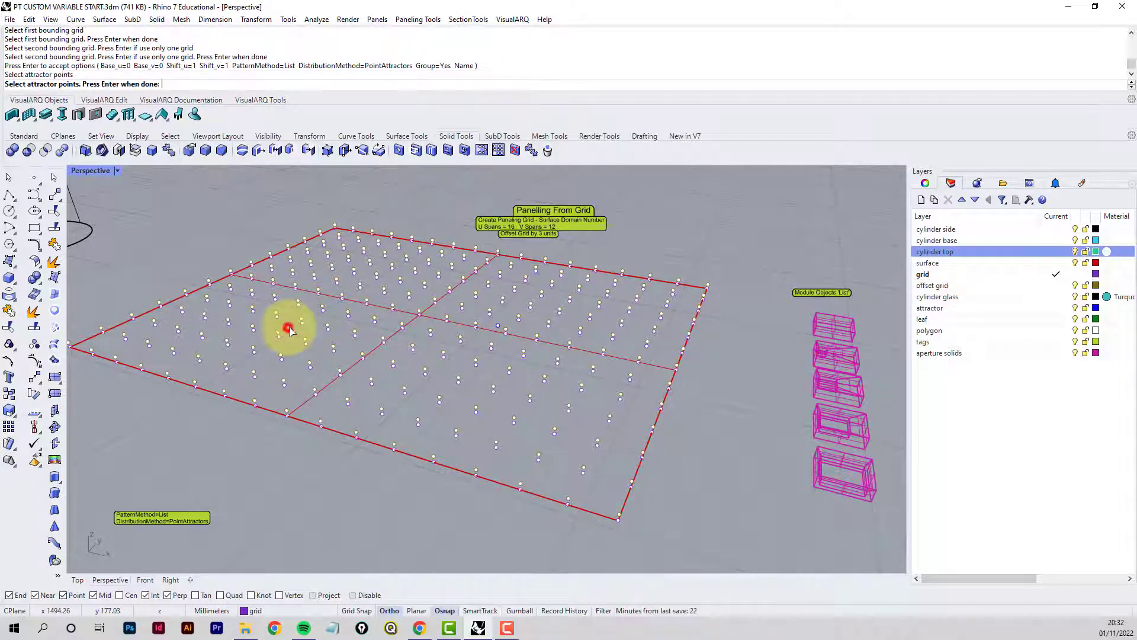
{"action": "left_click", "coordinate": [498, 326]}
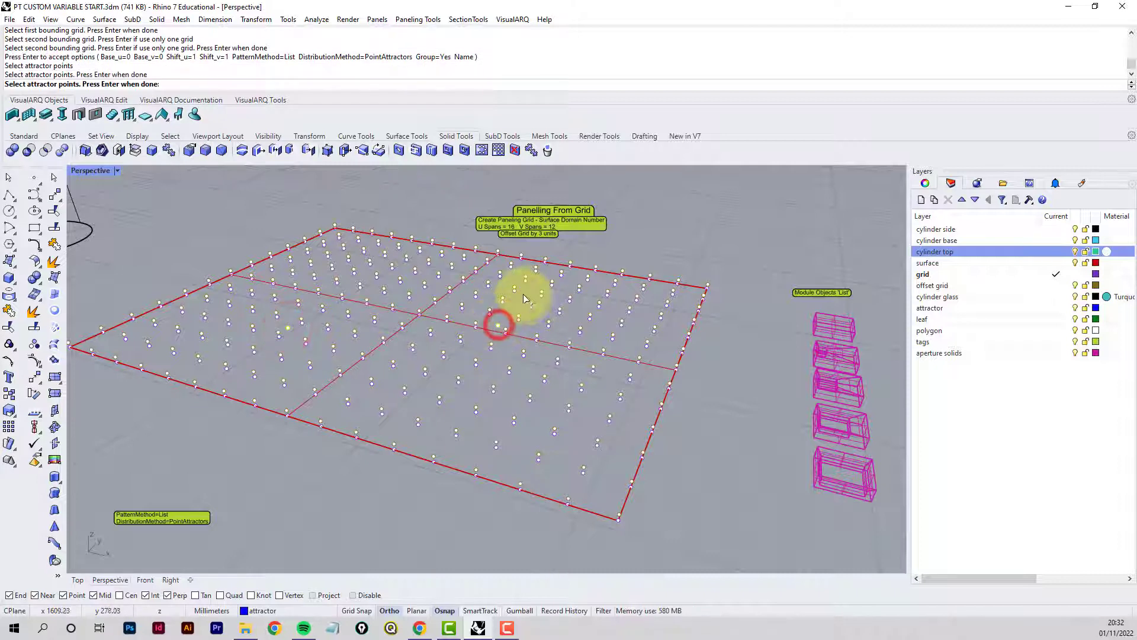
{"action": "key", "text": "Return"}
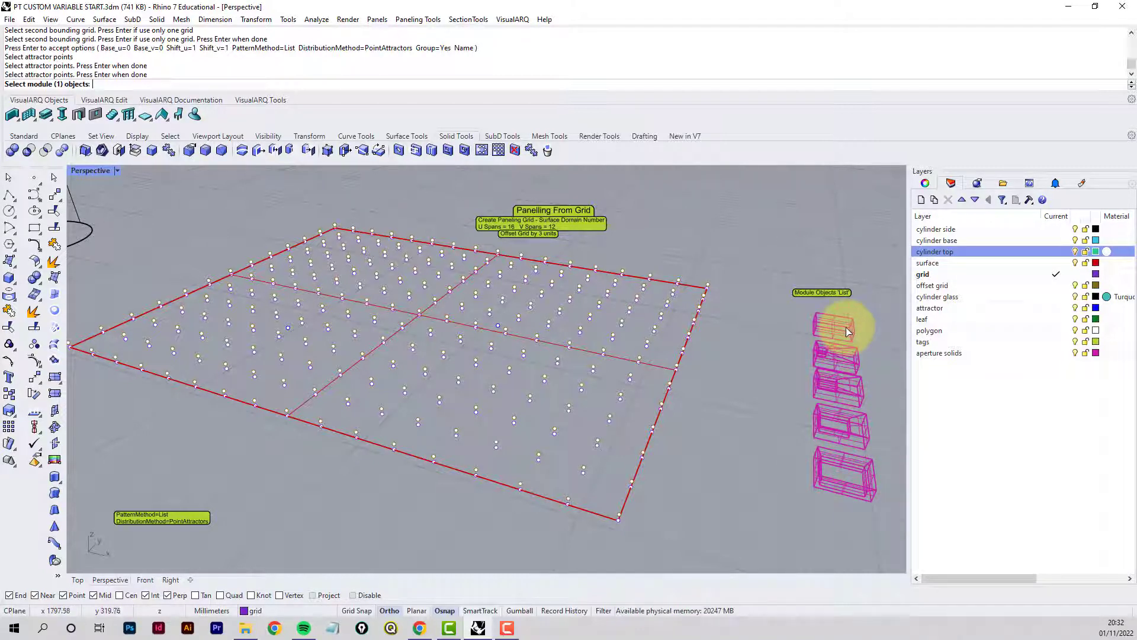
Assign the aperture solid with the largest opening as module 1 and its neighbour as module 2, each using its own bounding box.
{"action": "left_click", "coordinate": [851, 488]}
{"action": "right_click", "coordinate": [851, 488]}
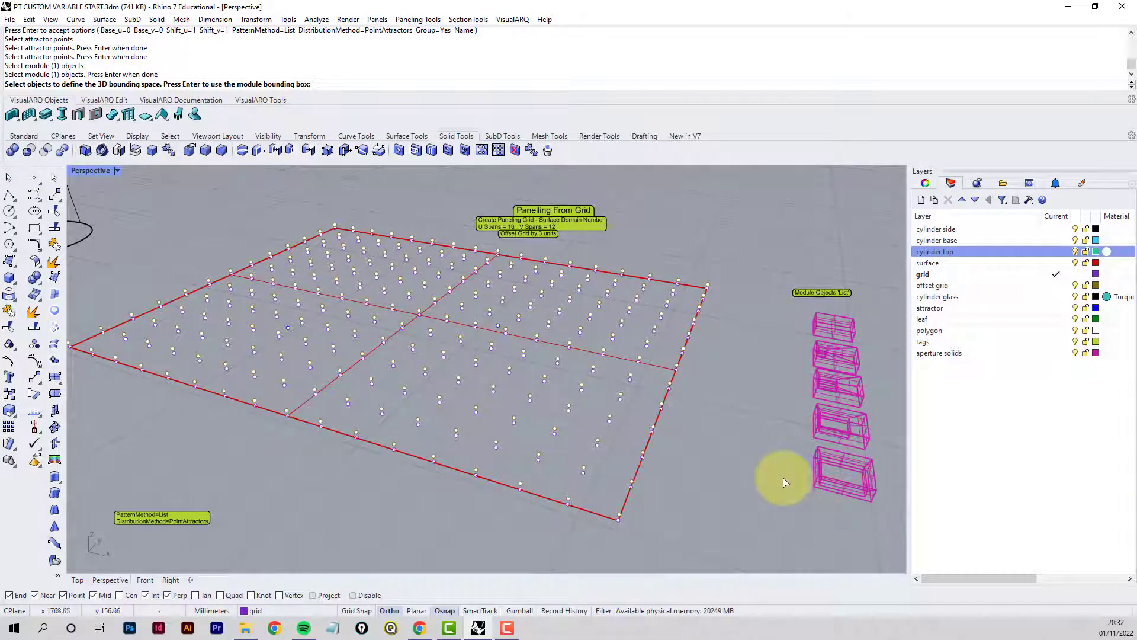
{"action": "key", "text": "Return"}
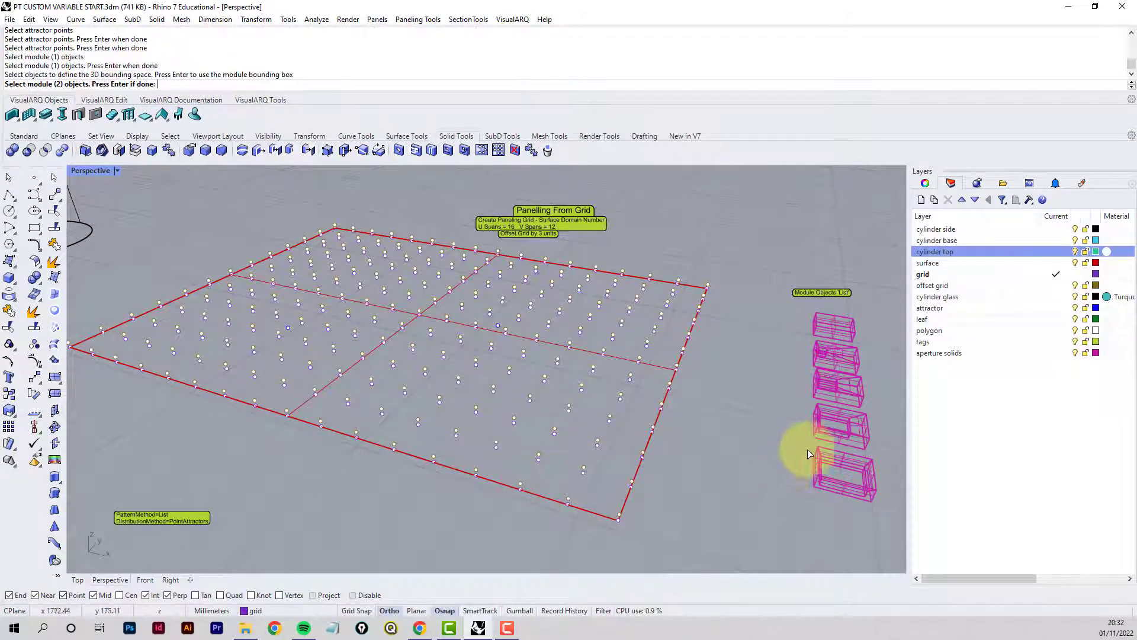
{"action": "left_click", "coordinate": [859, 437]}
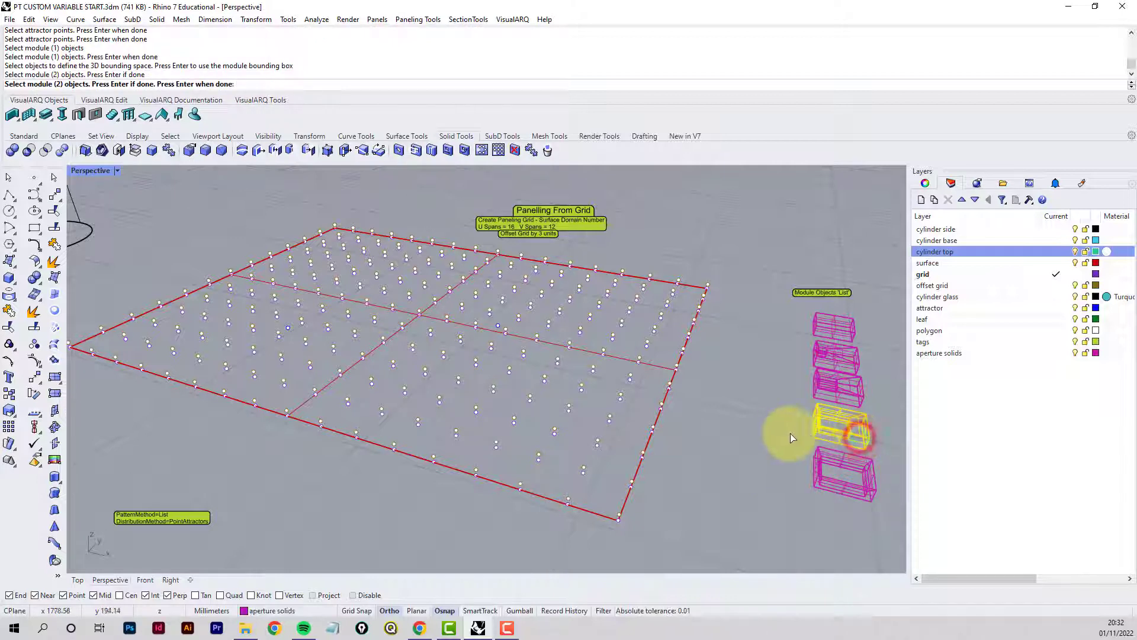
{"action": "key", "text": "Return"}
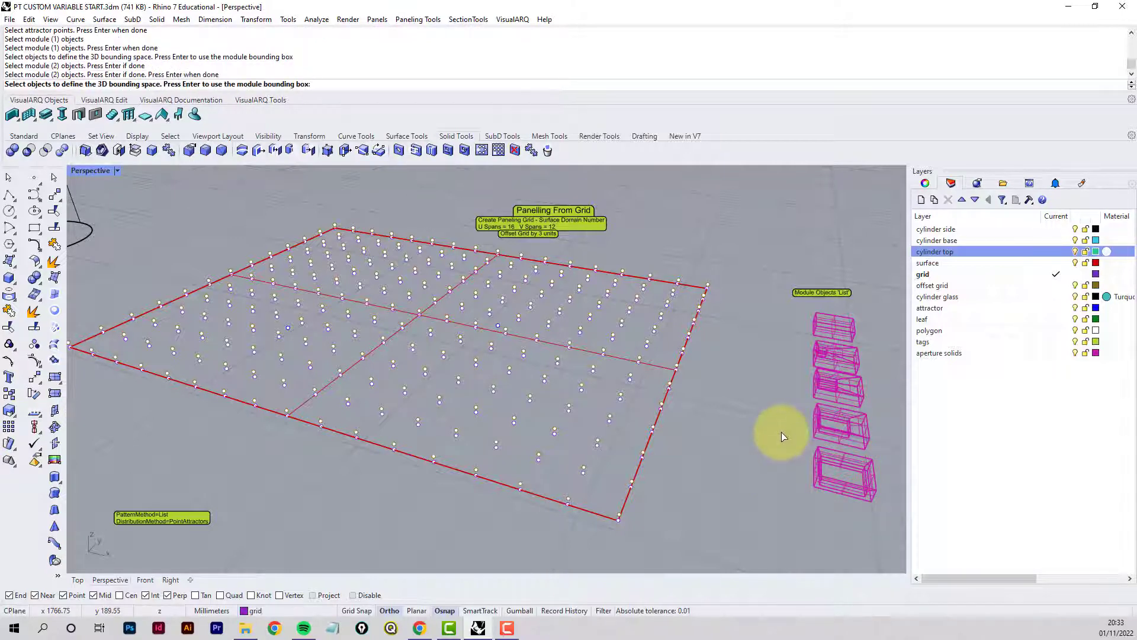
{"action": "key", "text": "Return"}
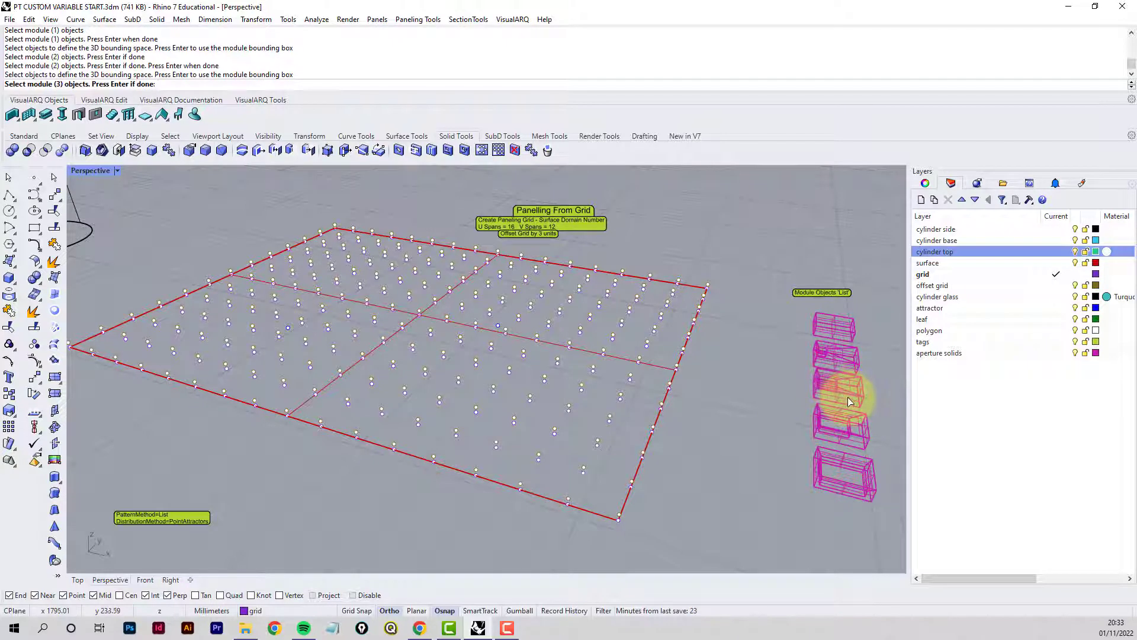
Assign the middle aperture solid as module 3 and the next smaller opening as module 4, each using its own bounding box.
{"action": "left_click", "coordinate": [851, 398]}
{"action": "key", "text": "Return"}
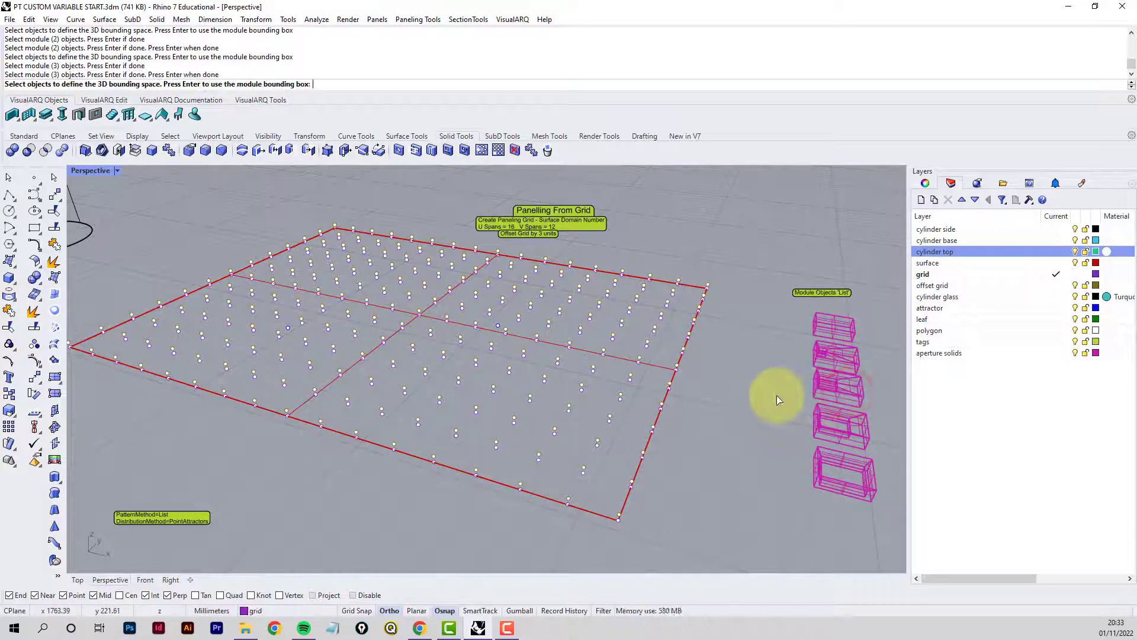
{"action": "key", "text": "Return"}
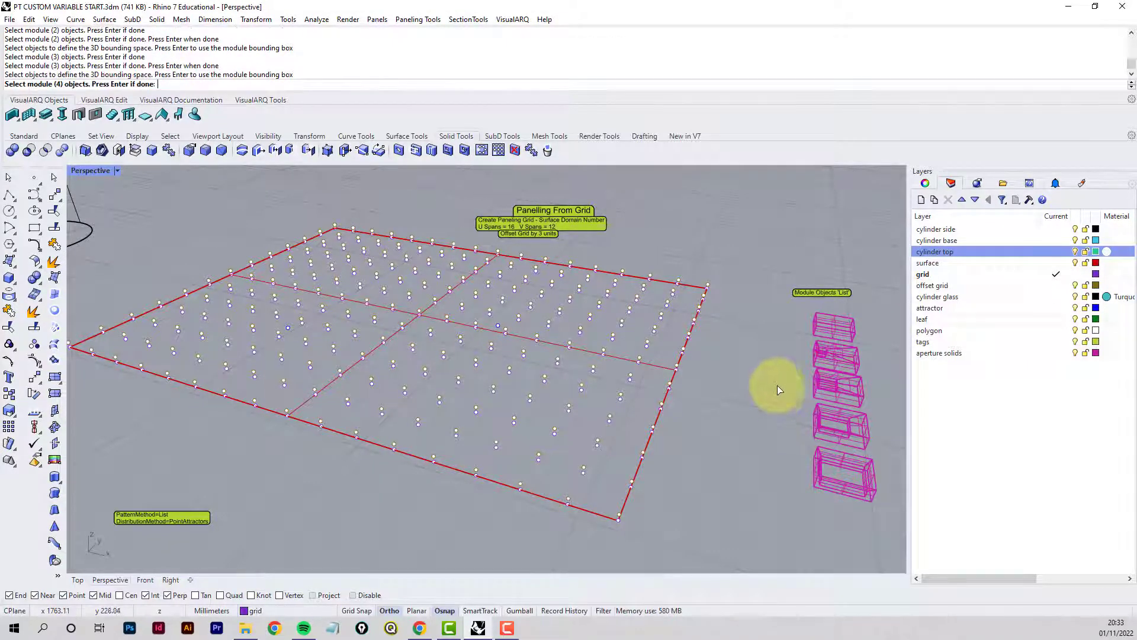
{"action": "left_click", "coordinate": [846, 366]}
{"action": "key", "text": "Return"}
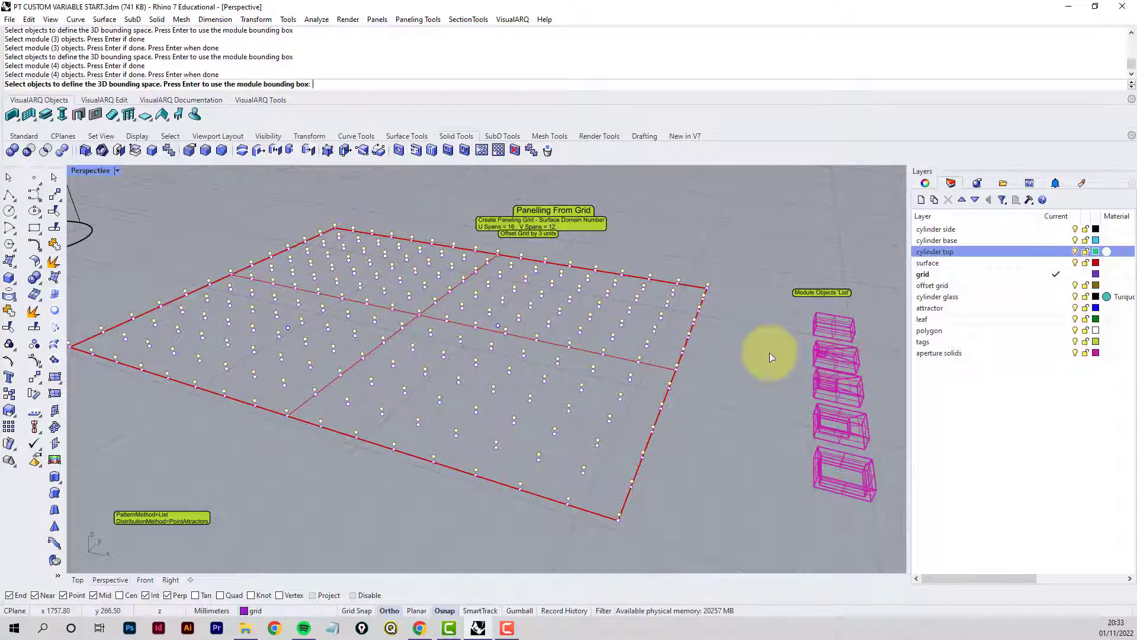
{"action": "key", "text": "Return"}
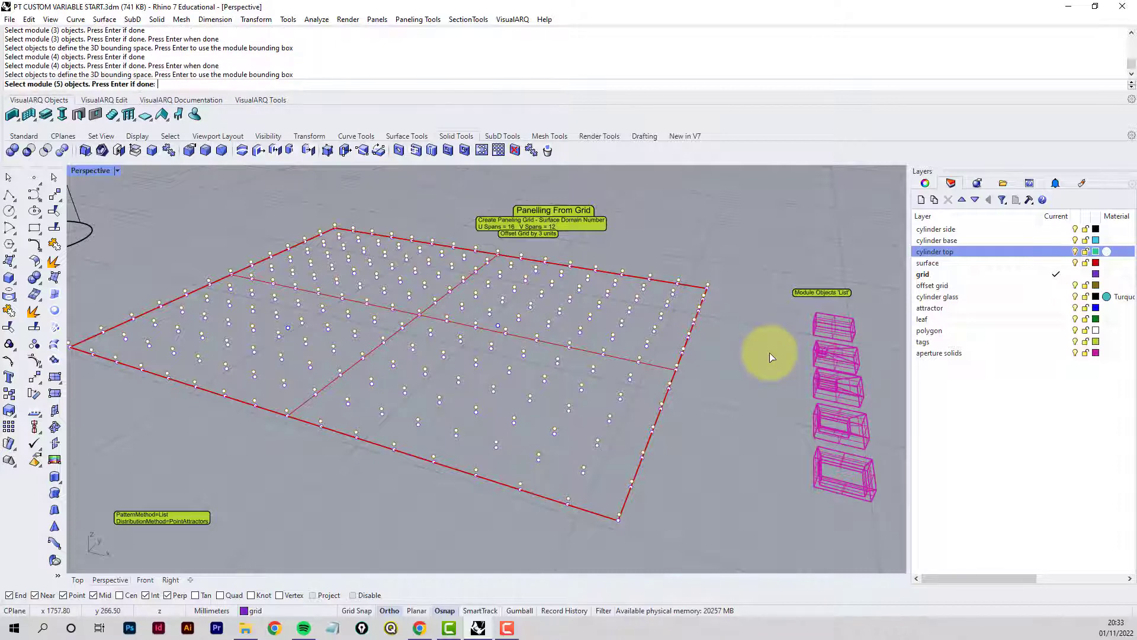
Assign the closed solid nearest the "Module Objects 'List'" dot as module 5 with its own bounding box, and generate the panels.
{"action": "left_click", "coordinate": [844, 335]}
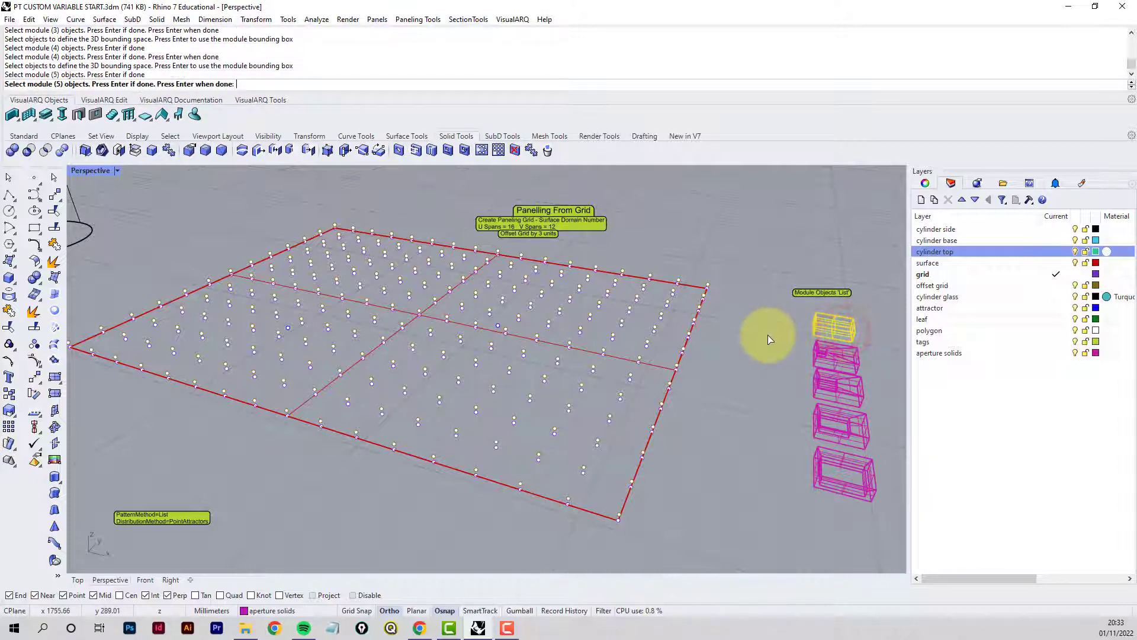
{"action": "key", "text": "Return"}
{"action": "key", "text": "Return"}
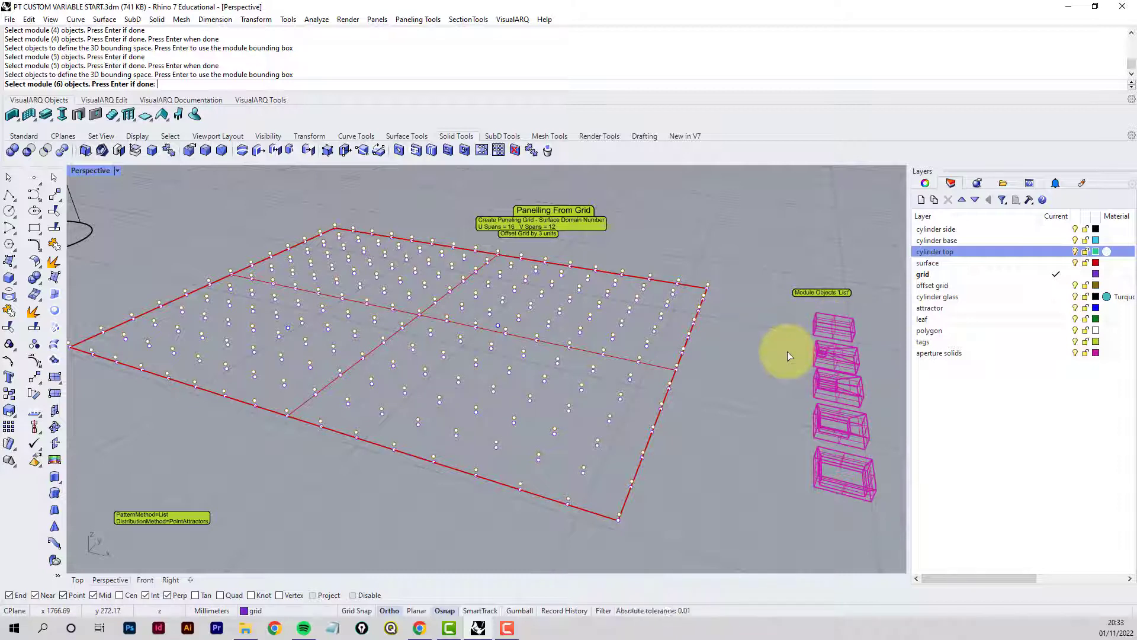
{"action": "key", "text": "Return"}
{"action": "key", "text": "Return"}
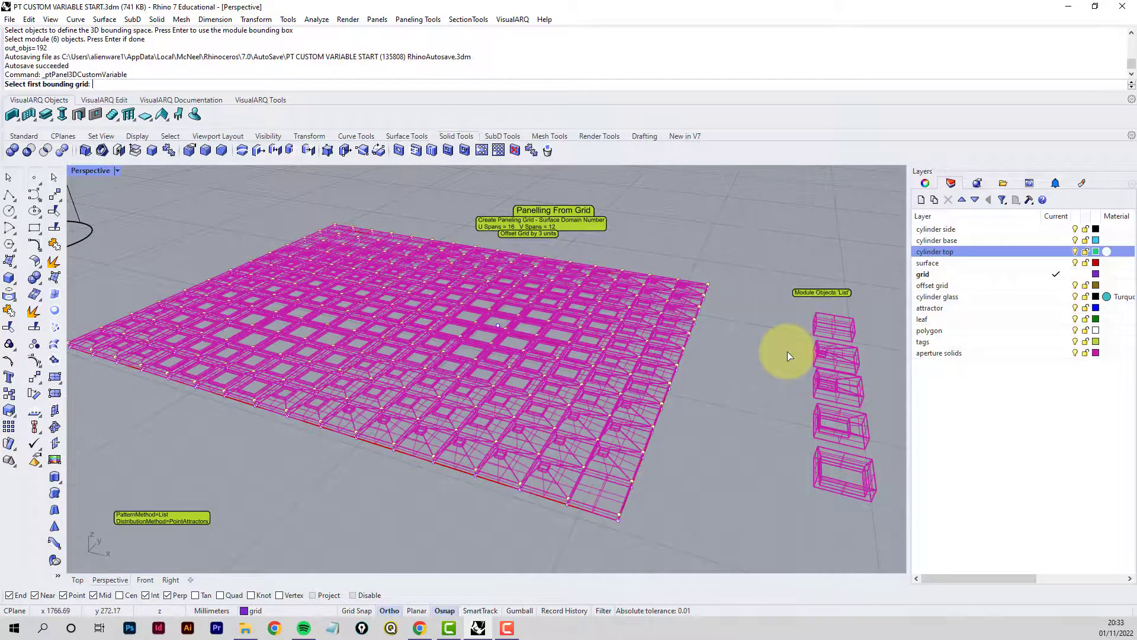
Examine the panelled surface in Rendered display.
{"action": "right_click_drag", "start_coordinate": [717, 392], "coordinate": [724, 411]}
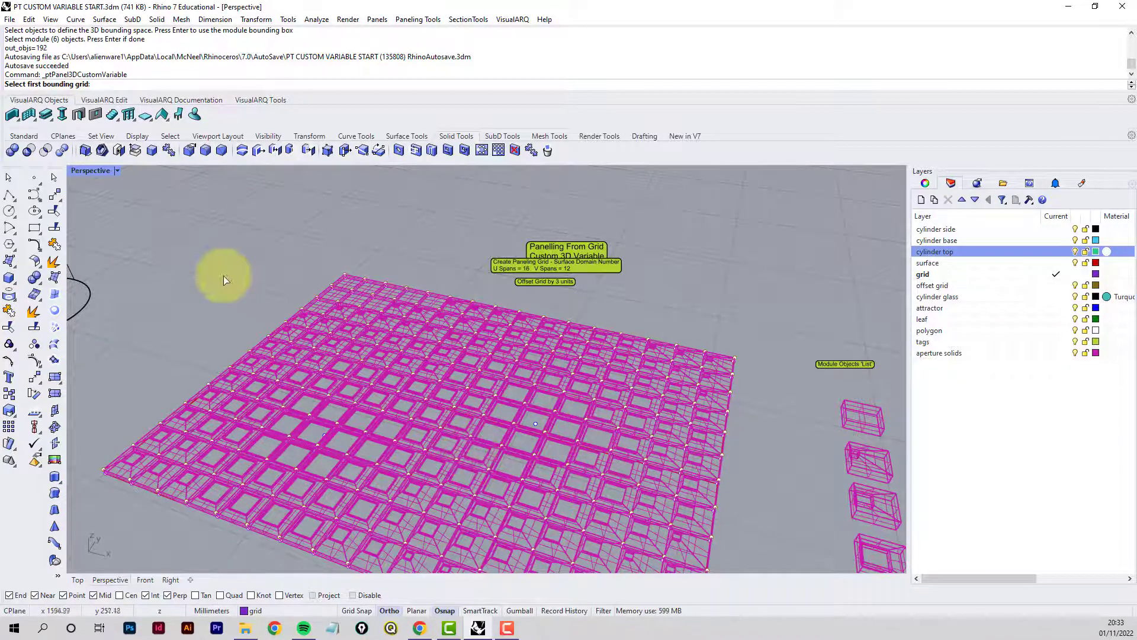
{"action": "middle_click", "coordinate": [183, 280]}
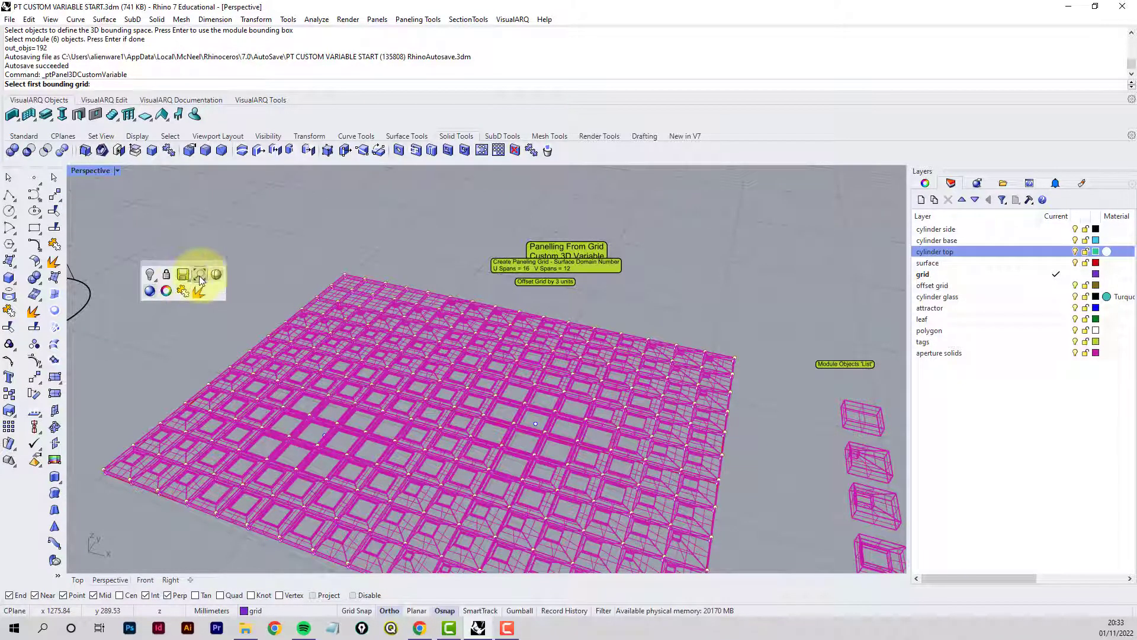
{"action": "left_click", "coordinate": [153, 292]}
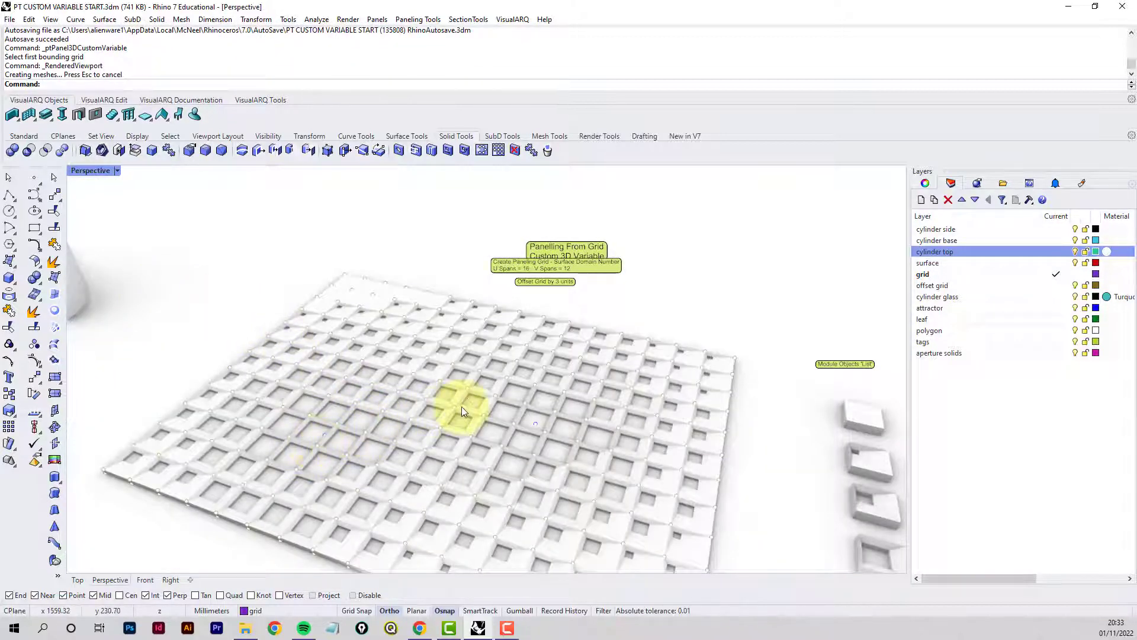
{"action": "scroll", "coordinate": [462, 405], "scroll_direction": "down", "scroll_amount": 3}
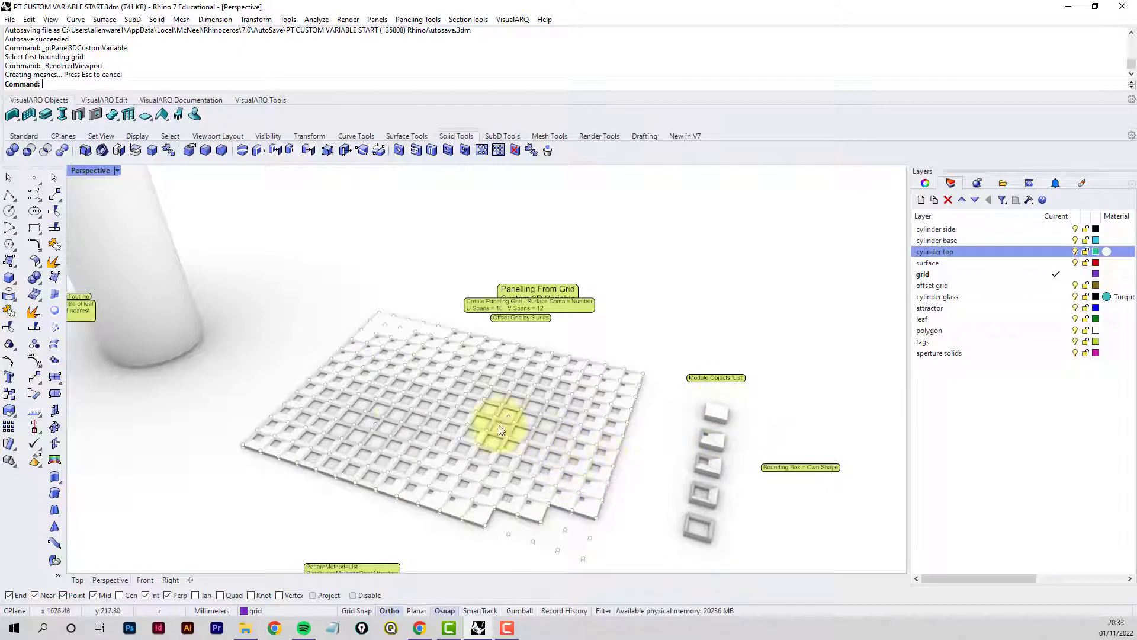
Delete the group of generated panels and return the Perspective viewport to Wireframe display.
{"action": "left_click", "coordinate": [534, 512]}
{"action": "key", "text": "Delete"}
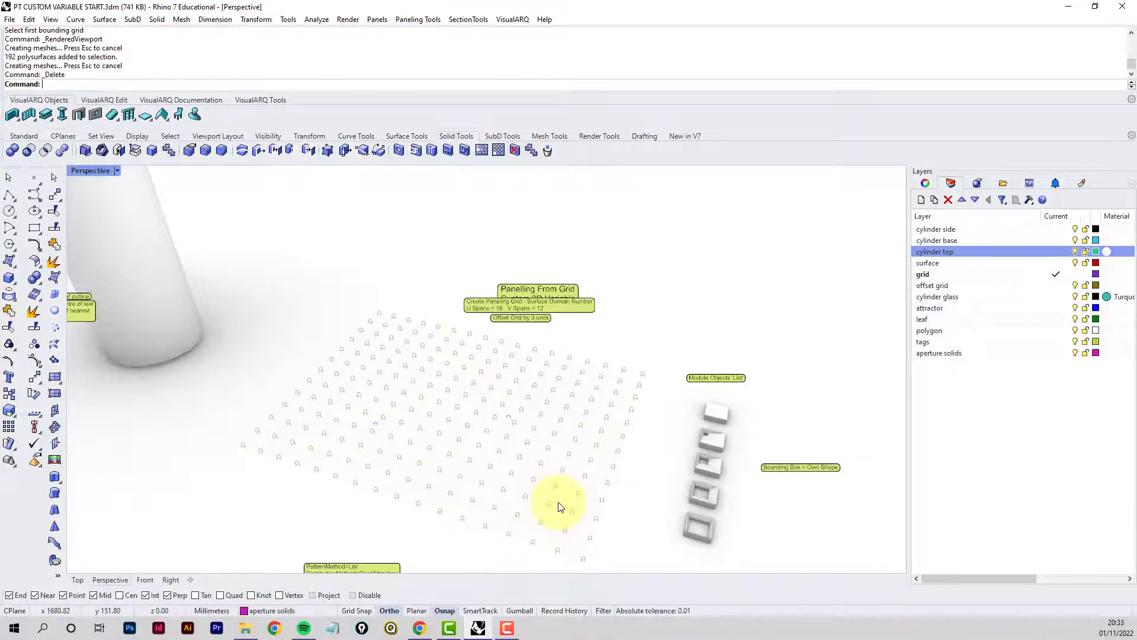
{"action": "middle_click", "coordinate": [282, 249]}
{"action": "left_click", "coordinate": [312, 236]}
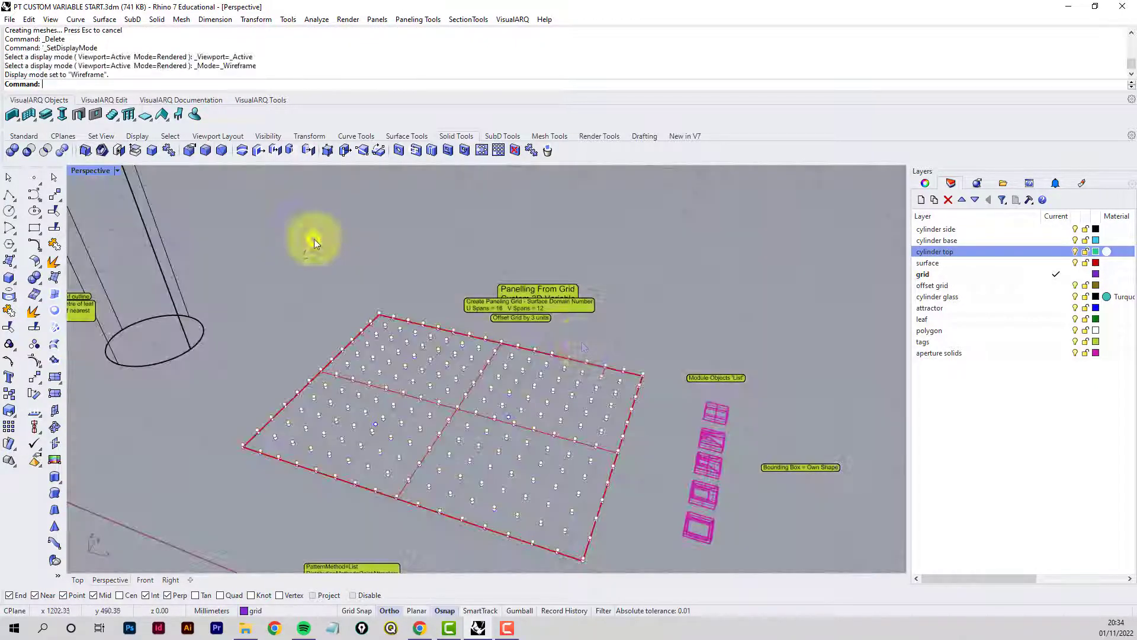
Run Panel Custom 3D Variable with the surface grid as first bounding grid and the offset grid as second.
{"action": "scroll", "coordinate": [672, 485], "scroll_direction": "up", "scroll_amount": 6}
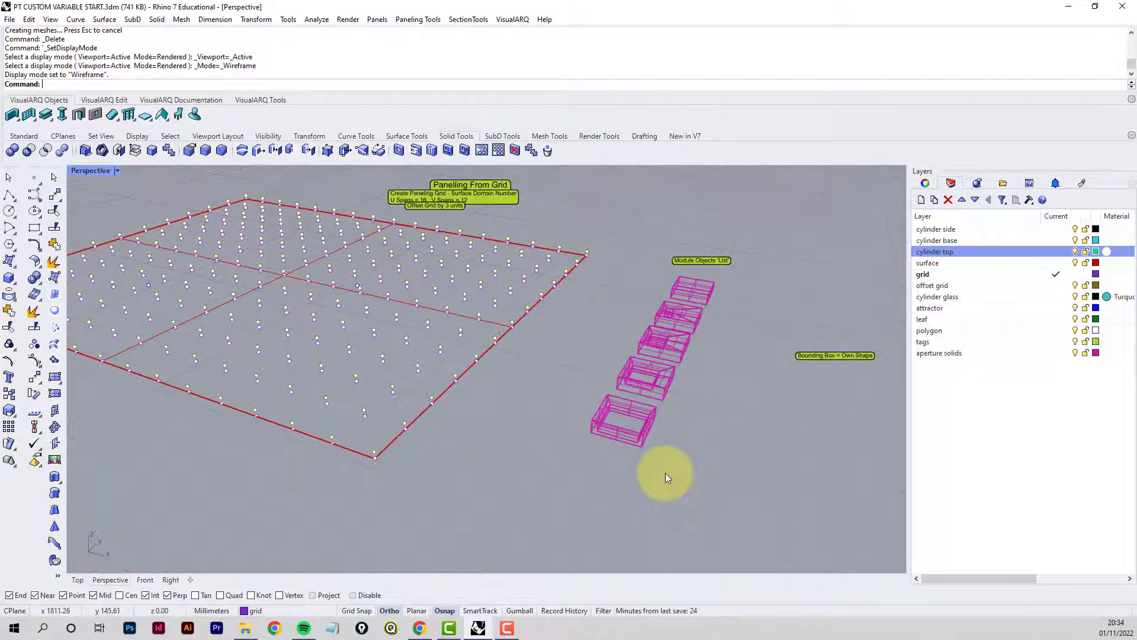
{"action": "left_click", "coordinate": [410, 21]}
{"action": "mouse_move", "coordinate": [439, 50]}
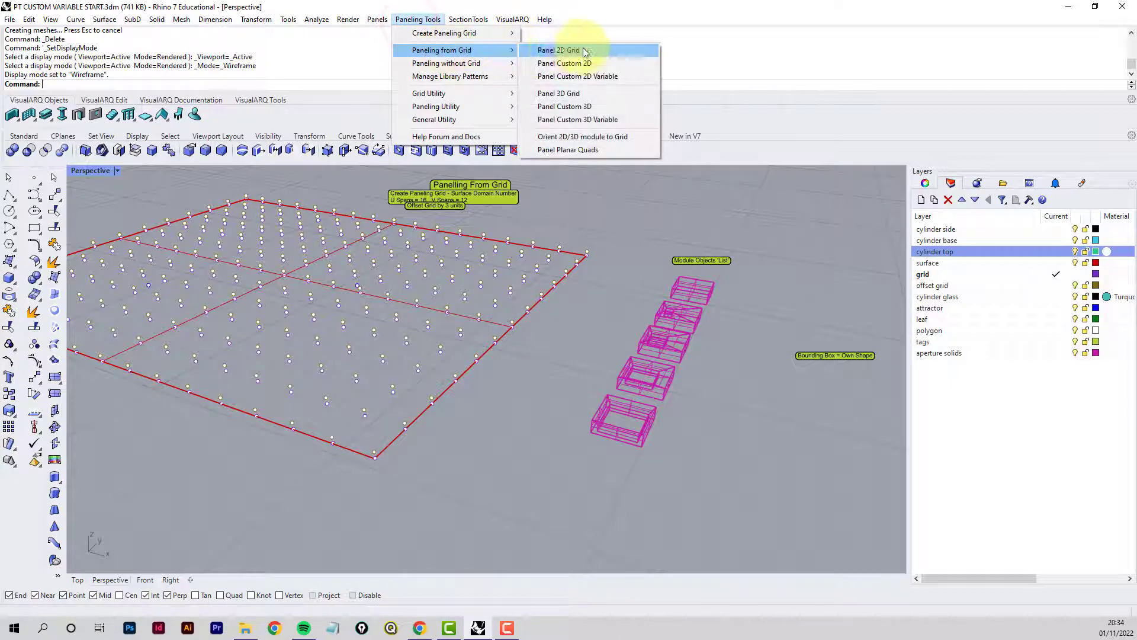
{"action": "left_click", "coordinate": [579, 120]}
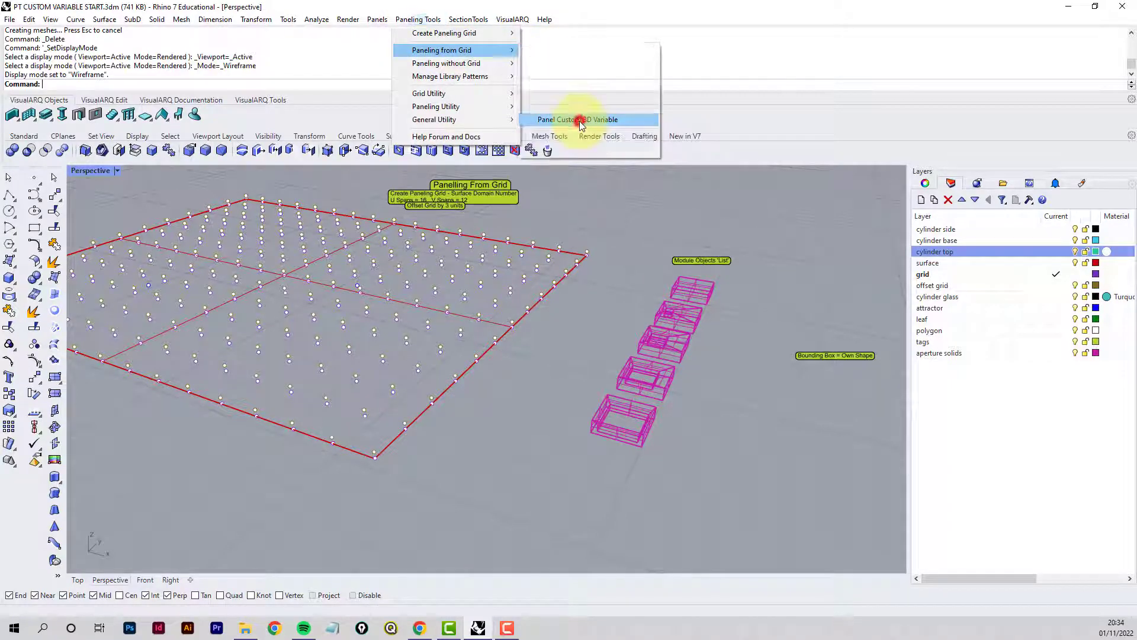
{"action": "left_click", "coordinate": [442, 352]}
{"action": "key", "text": "Return"}
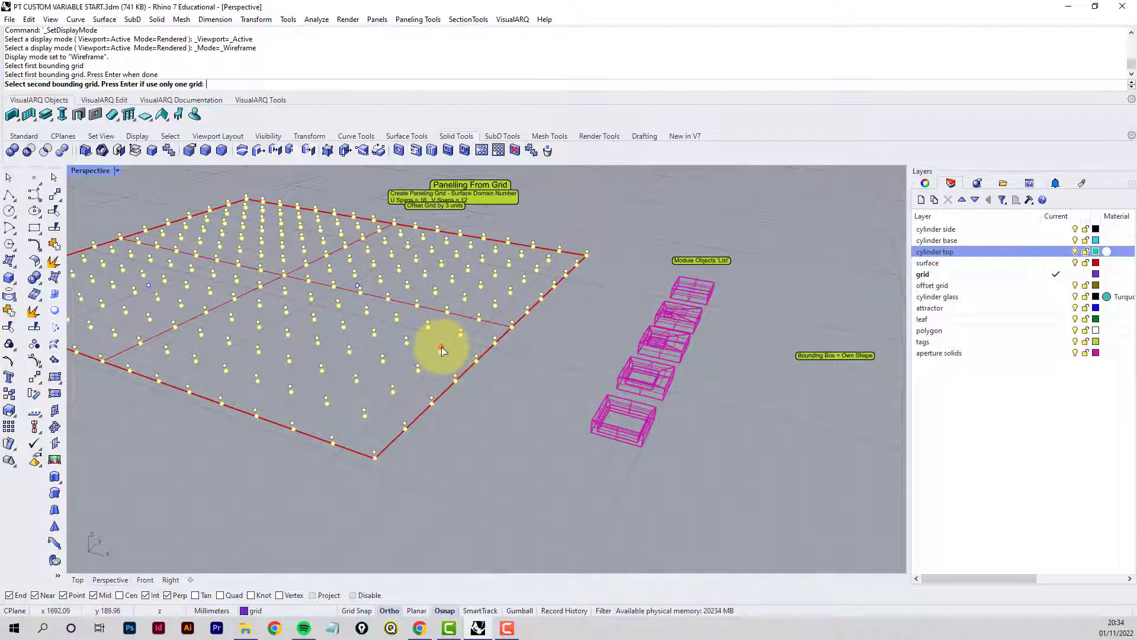
{"action": "left_click", "coordinate": [456, 352]}
{"action": "key", "text": "Return"}
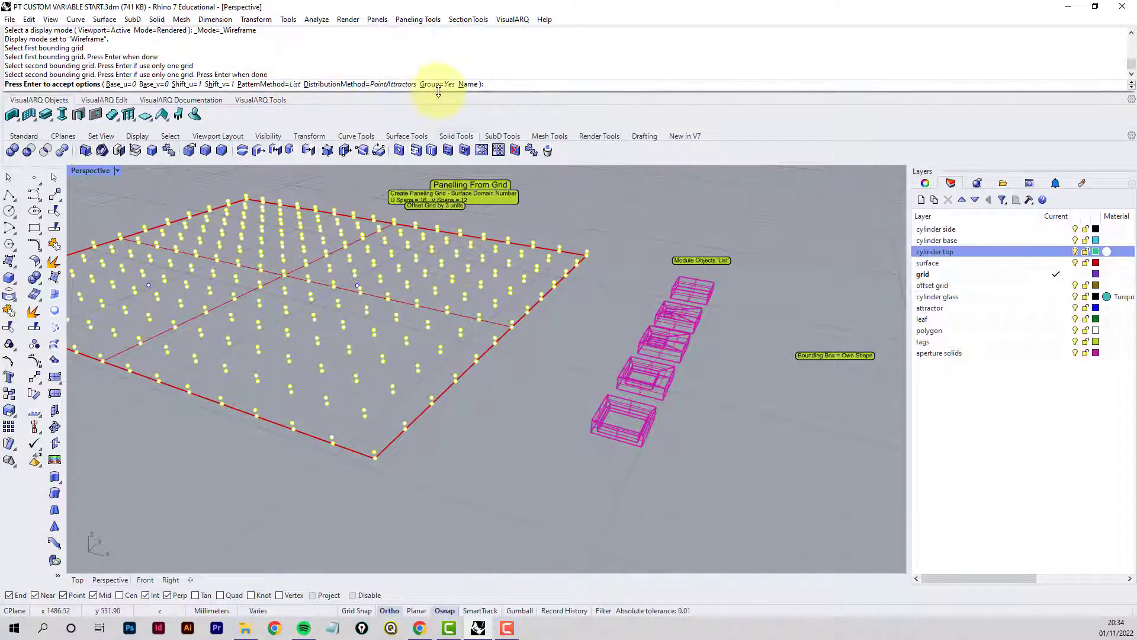
Keep PatternMethod=List and DistributionMethod=PointAttractors, and set the surface's two attractor points.
{"action": "key", "text": "Return"}
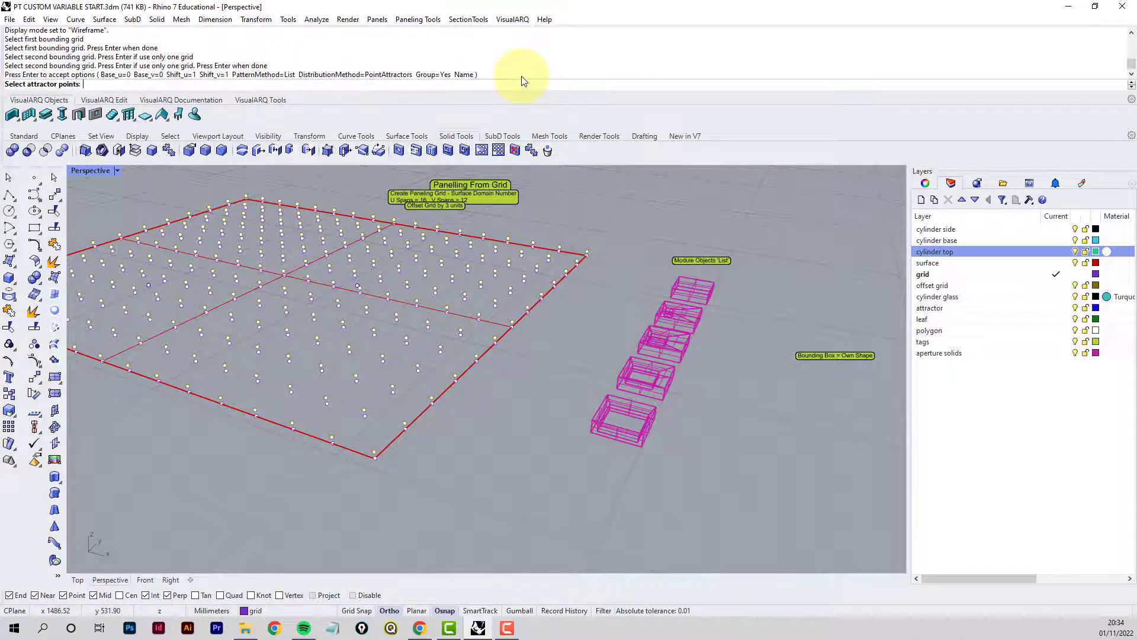
{"action": "left_click", "coordinate": [150, 288]}
{"action": "left_click", "coordinate": [356, 285]}
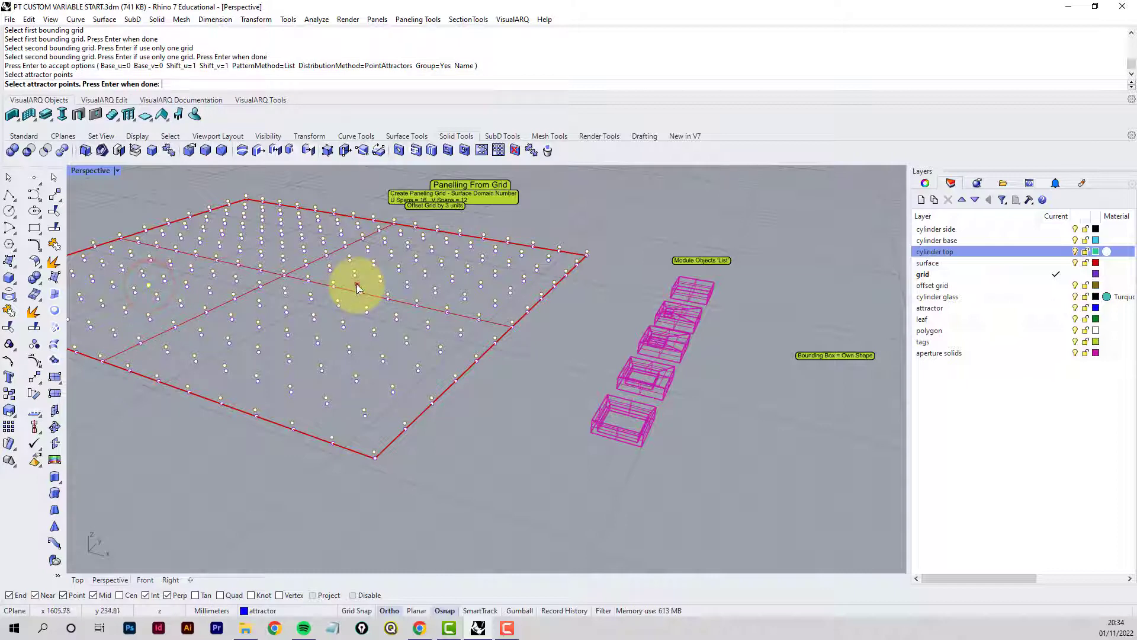
{"action": "key", "text": "Return"}
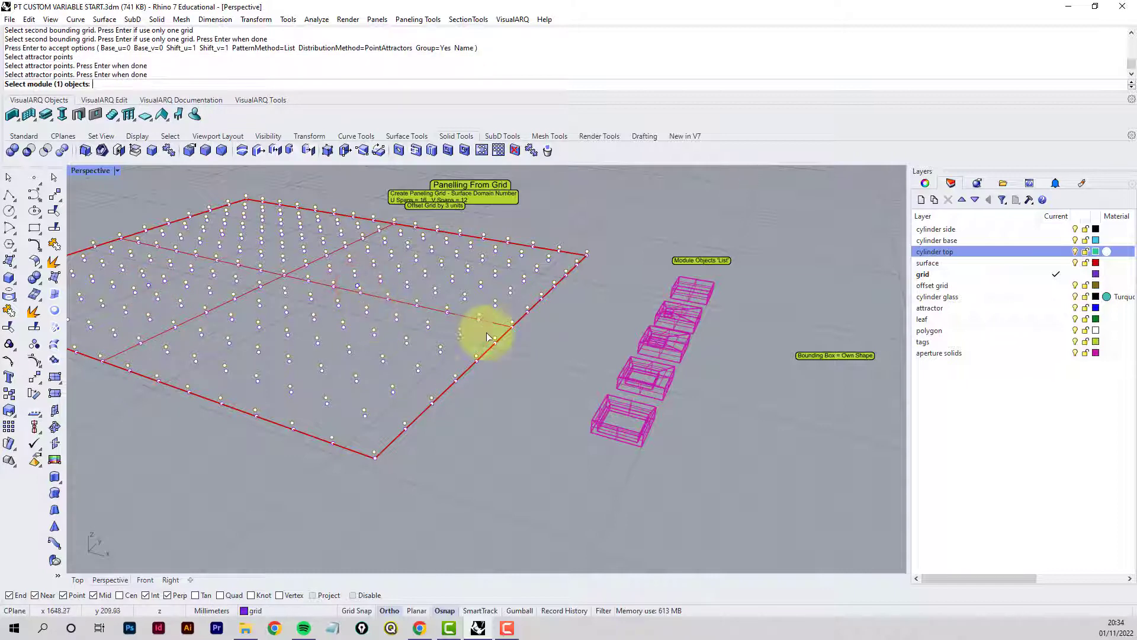
Assign the two aperture solids with the largest openings as modules 1 and 2, using their own bounding boxes.
{"action": "left_click", "coordinate": [632, 437]}
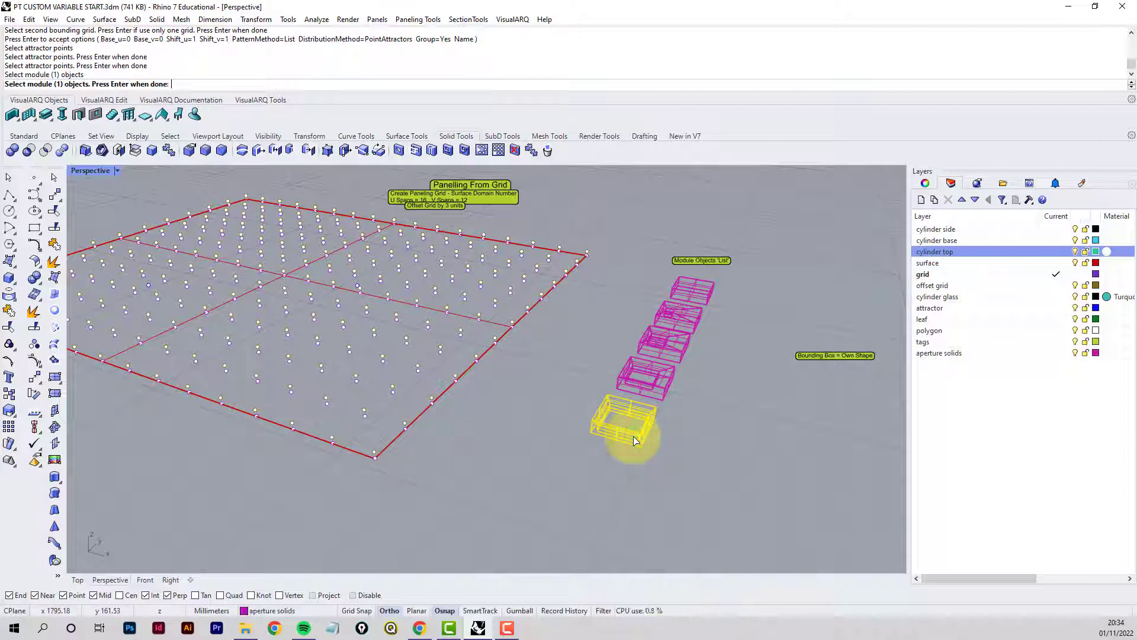
{"action": "key", "text": "Return"}
{"action": "key", "text": "Return"}
{"action": "left_click", "coordinate": [654, 388]}
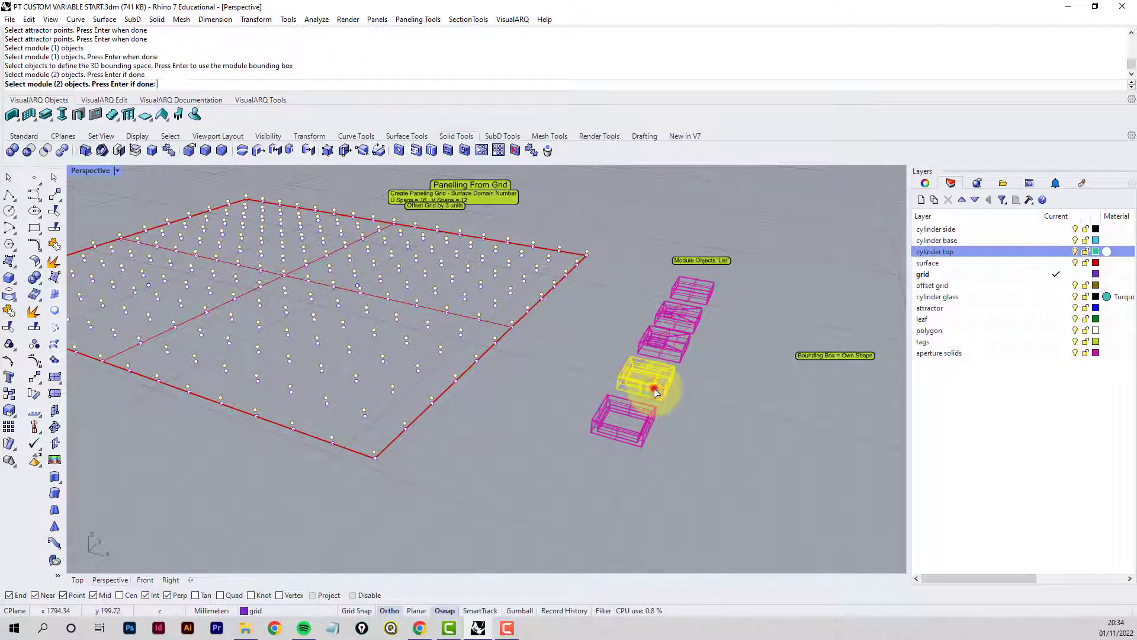
{"action": "key", "text": "Return"}
{"action": "key", "text": "Return"}
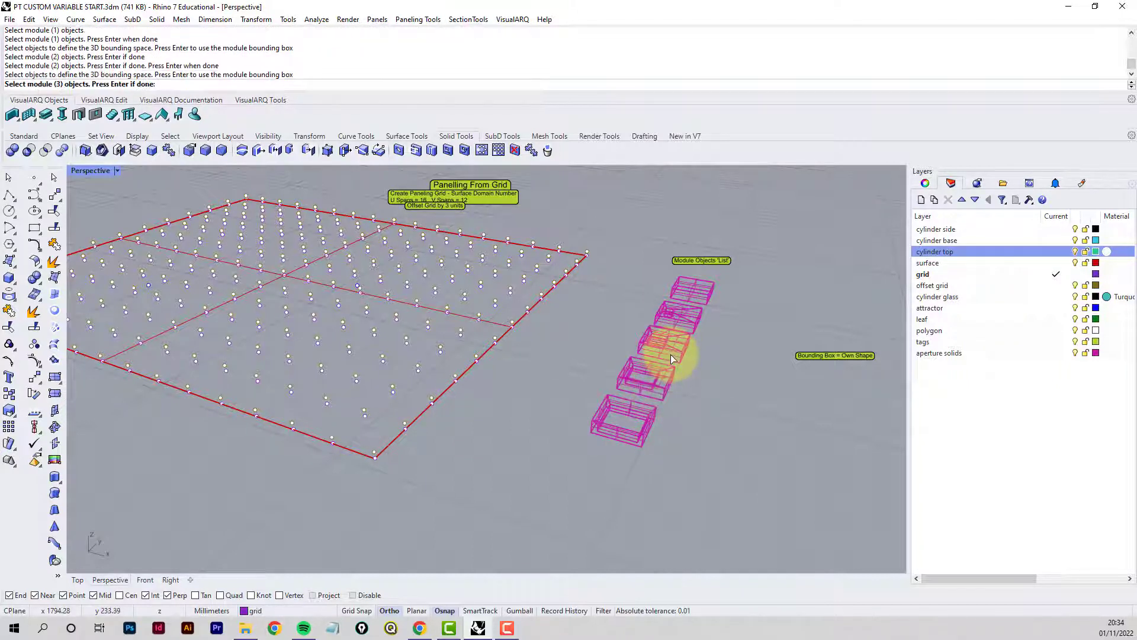
Assign the remaining three aperture solids, in order of decreasing opening, as modules 3, 4 and 5, each using its own bounding box.
{"action": "left_click", "coordinate": [673, 360]}
{"action": "key", "text": "Return"}
{"action": "key", "text": "Return"}
{"action": "left_click", "coordinate": [684, 322]}
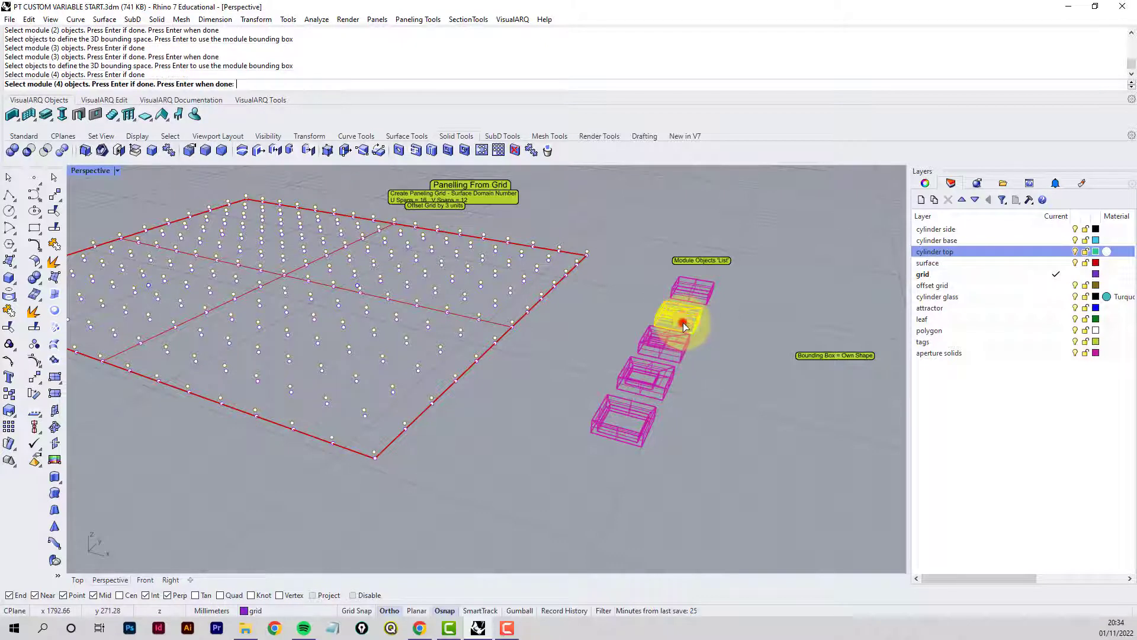
{"action": "right_click", "coordinate": [684, 322]}
{"action": "right_click", "coordinate": [684, 322]}
{"action": "left_click", "coordinate": [695, 294]}
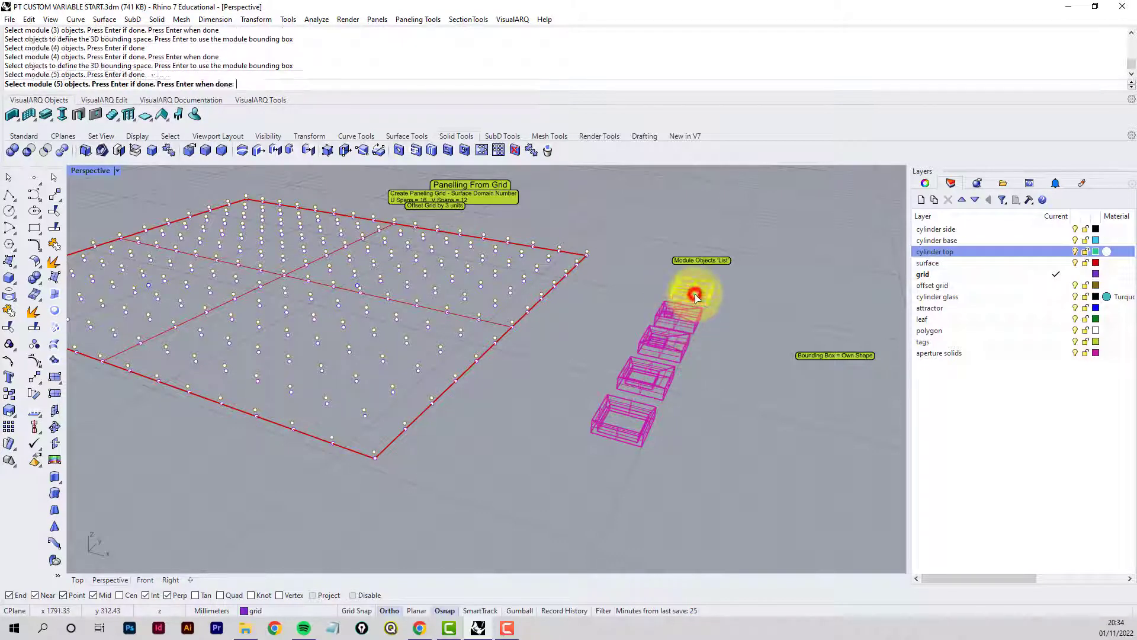
{"action": "right_click", "coordinate": [695, 294]}
{"action": "right_click", "coordinate": [695, 294]}
Assign the closed solid again as modules 6, 7 and 8 with its own bounding box, and finish the list to generate the panels.
{"action": "left_click", "coordinate": [695, 294]}
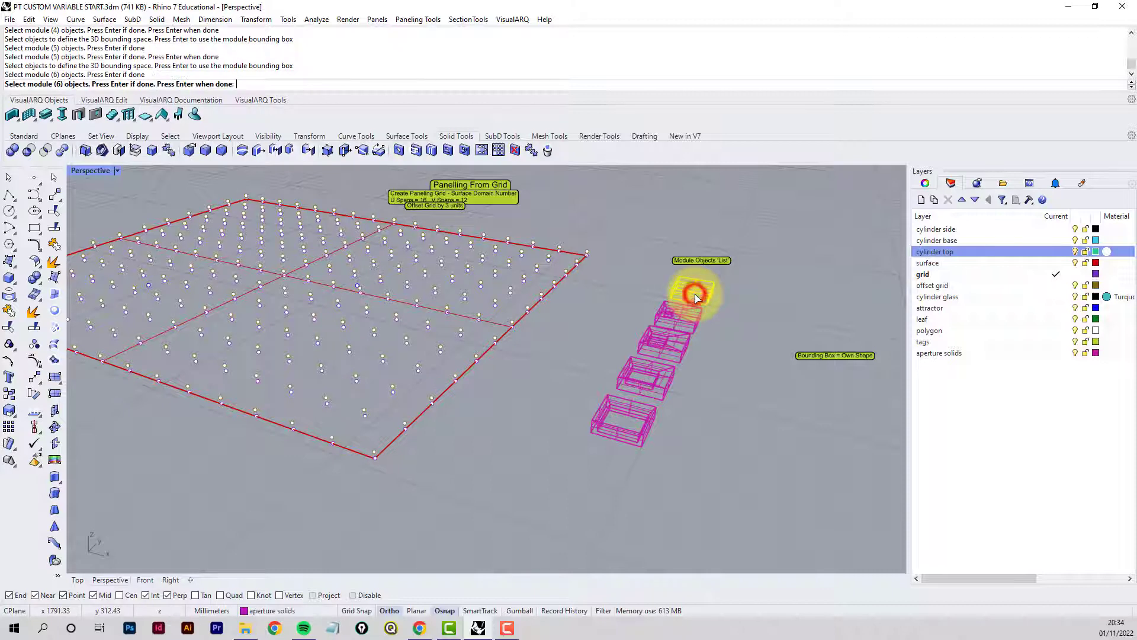
{"action": "right_click", "coordinate": [695, 294]}
{"action": "right_click", "coordinate": [694, 294]}
{"action": "left_click", "coordinate": [695, 294]}
{"action": "right_click", "coordinate": [695, 294]}
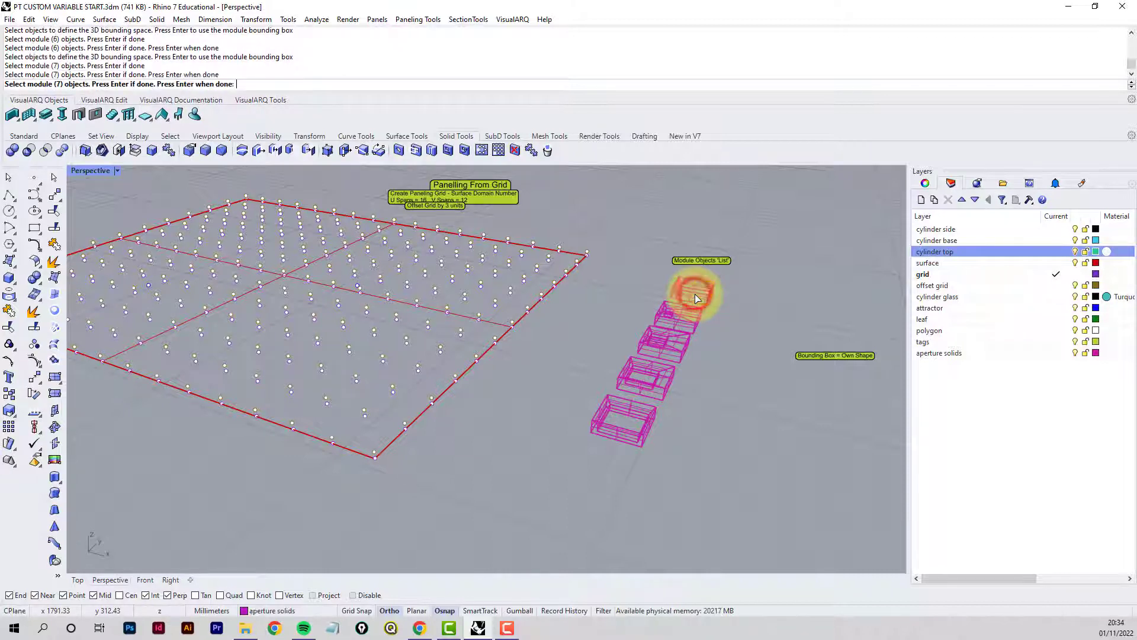
{"action": "right_click", "coordinate": [695, 294]}
{"action": "right_click", "coordinate": [694, 294]}
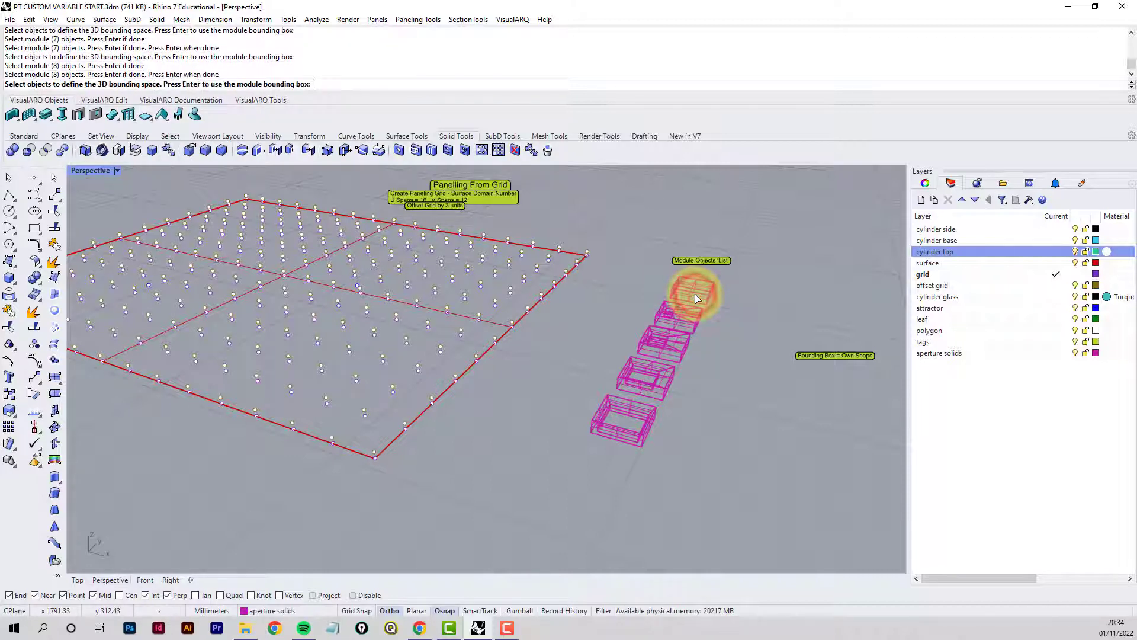
{"action": "right_click", "coordinate": [695, 294]}
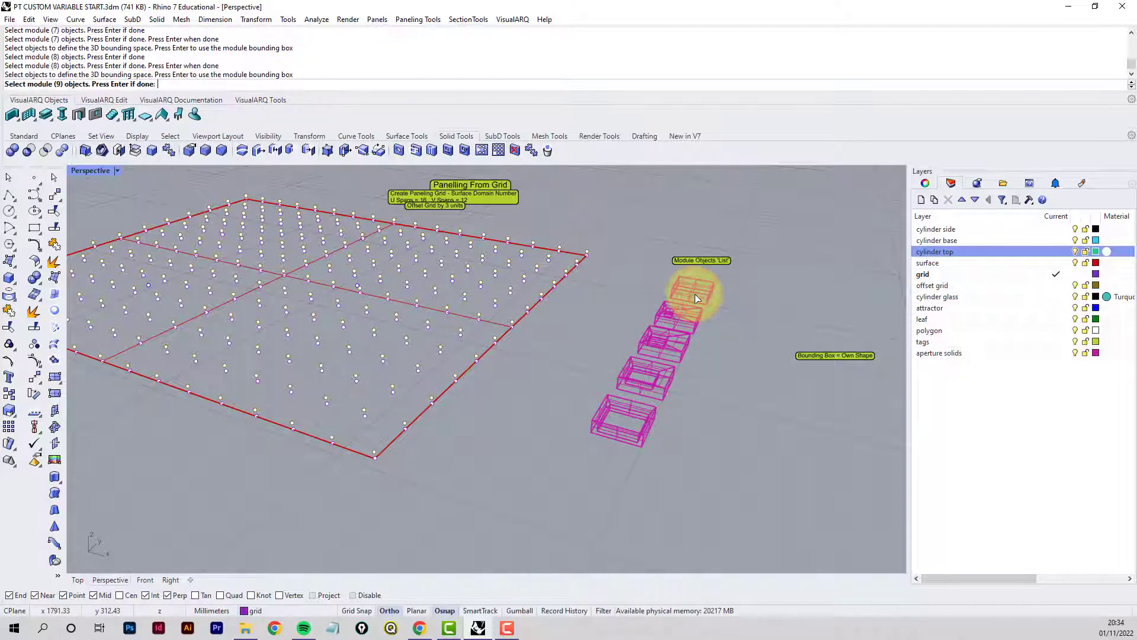
{"action": "right_click", "coordinate": [636, 301]}
{"action": "right_click", "coordinate": [635, 301]}
{"action": "right_click_drag", "start_coordinate": [636, 300], "coordinate": [560, 363]}
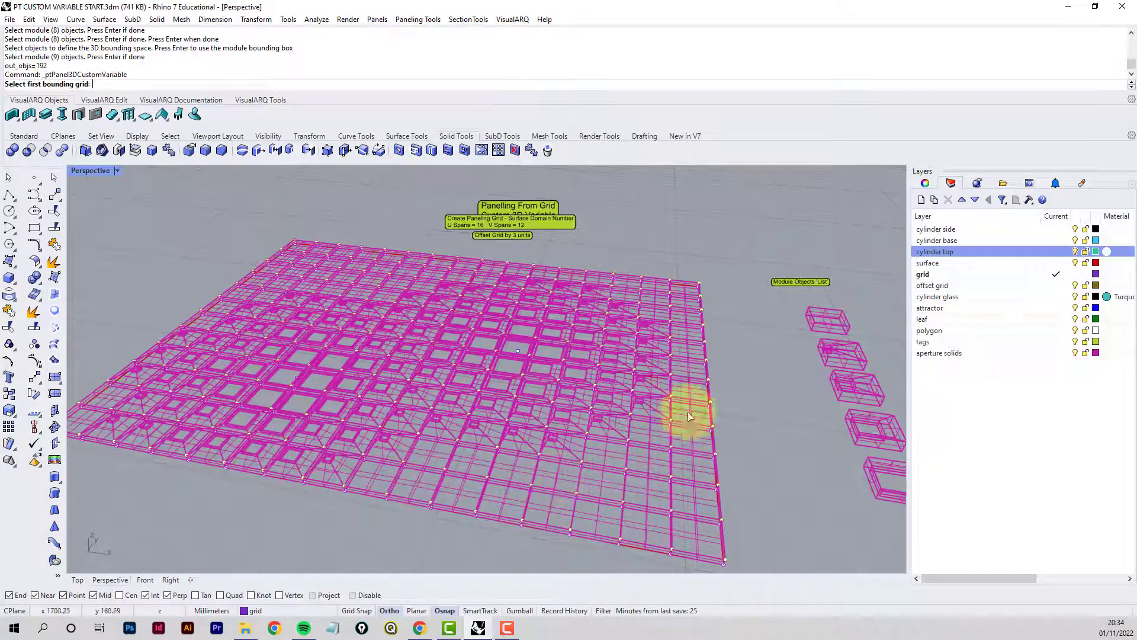
Show the Perspective viewport in Rendered display and inspect how the apertures vary around the two attractor points.
{"action": "middle_click", "coordinate": [216, 236]}
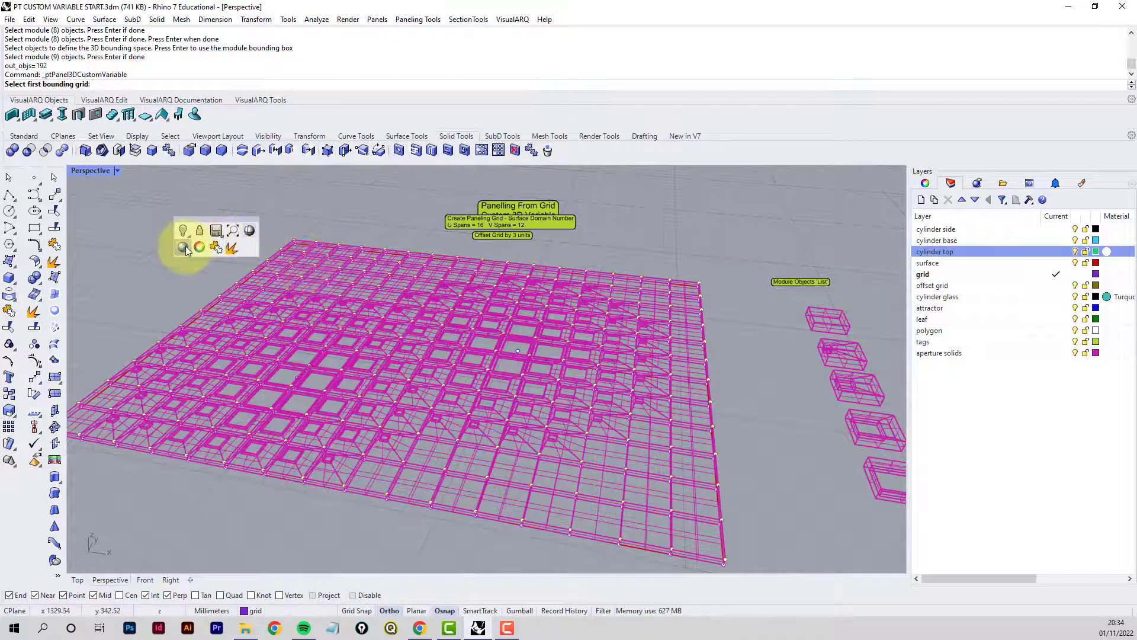
{"action": "left_click", "coordinate": [186, 247]}
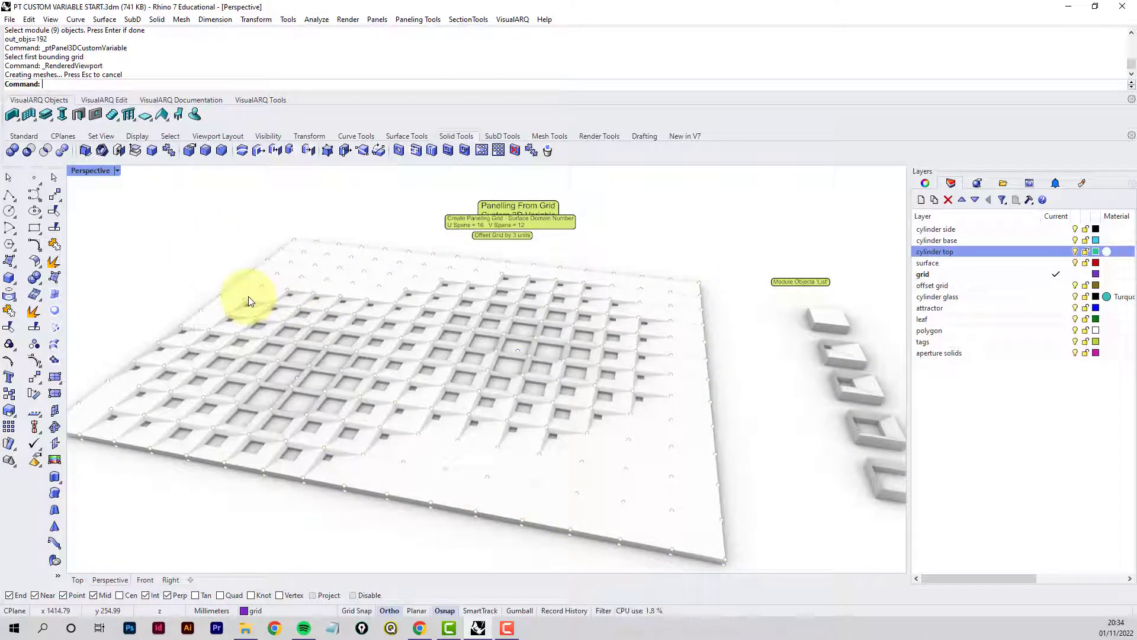
{"action": "right_click_drag", "start_coordinate": [288, 312], "coordinate": [312, 340]}
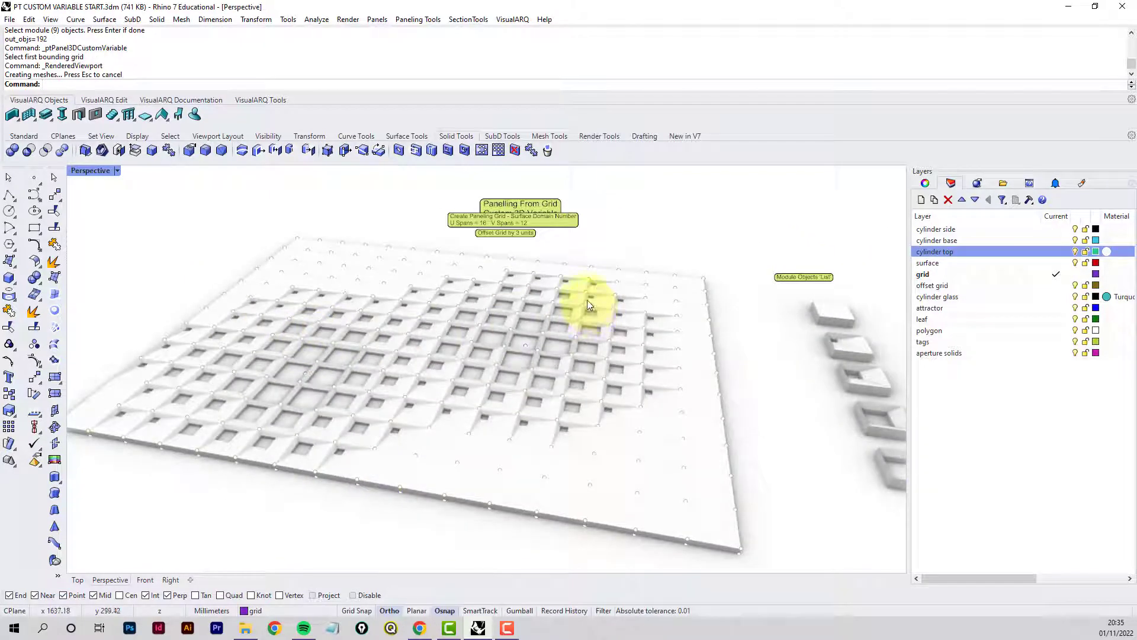
{"action": "scroll", "coordinate": [317, 325], "scroll_direction": "up", "scroll_amount": 4}
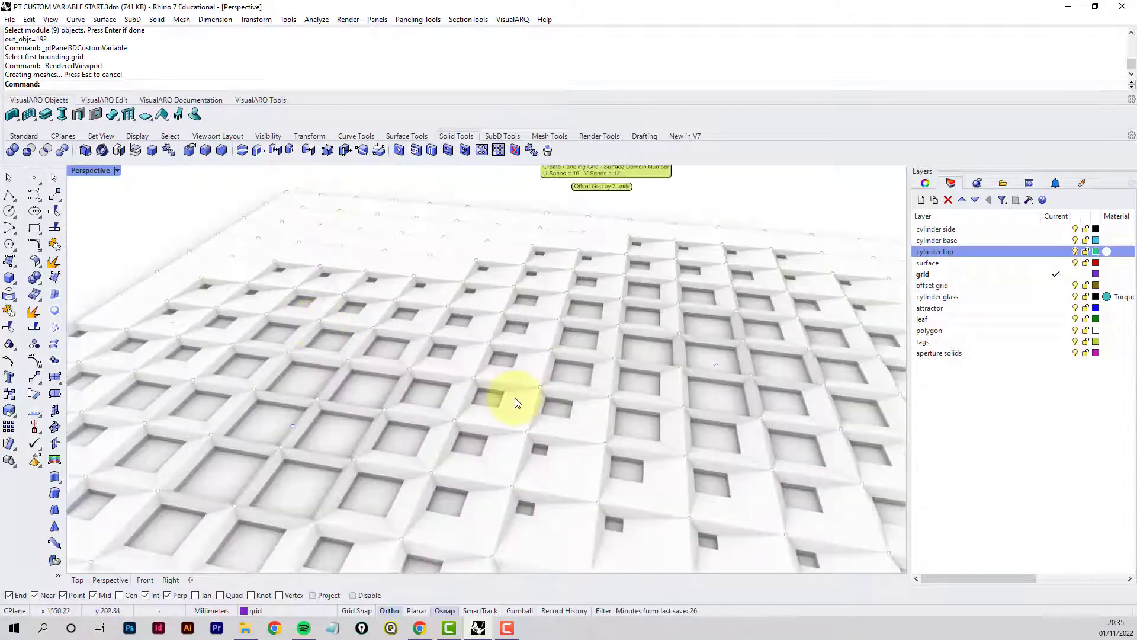
{"action": "right_click_drag", "start_coordinate": [515, 401], "coordinate": [517, 388]}
{"action": "scroll", "coordinate": [519, 394], "scroll_direction": "down", "scroll_amount": 5}
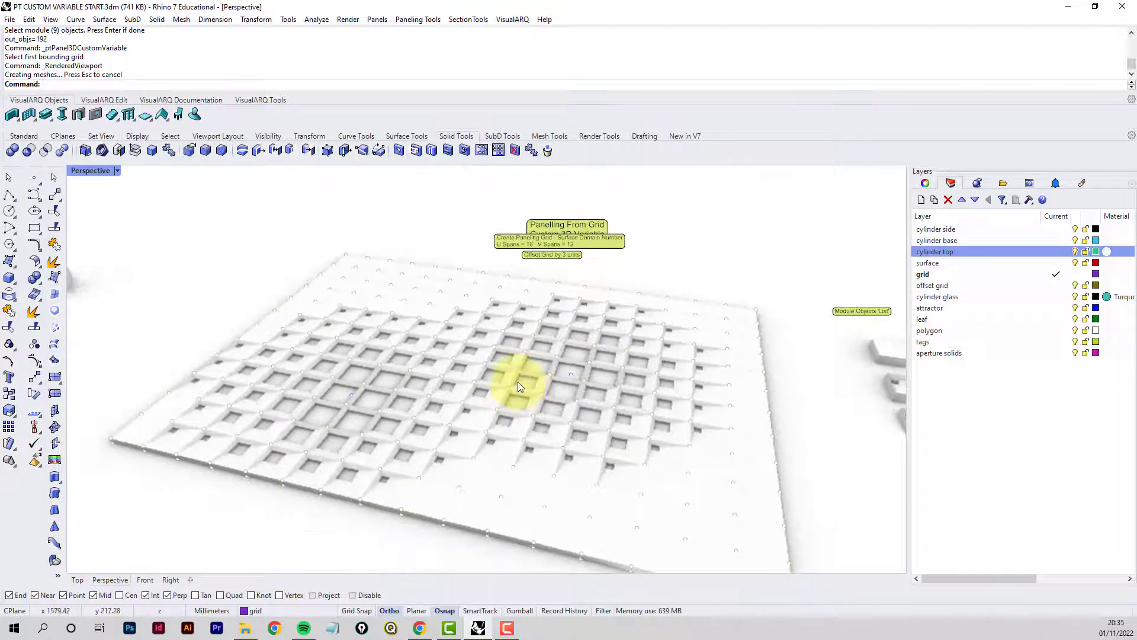
{"action": "scroll", "coordinate": [518, 379], "scroll_direction": "down", "scroll_amount": 5}
{"action": "scroll", "coordinate": [517, 373], "scroll_direction": "up", "scroll_amount": 5}
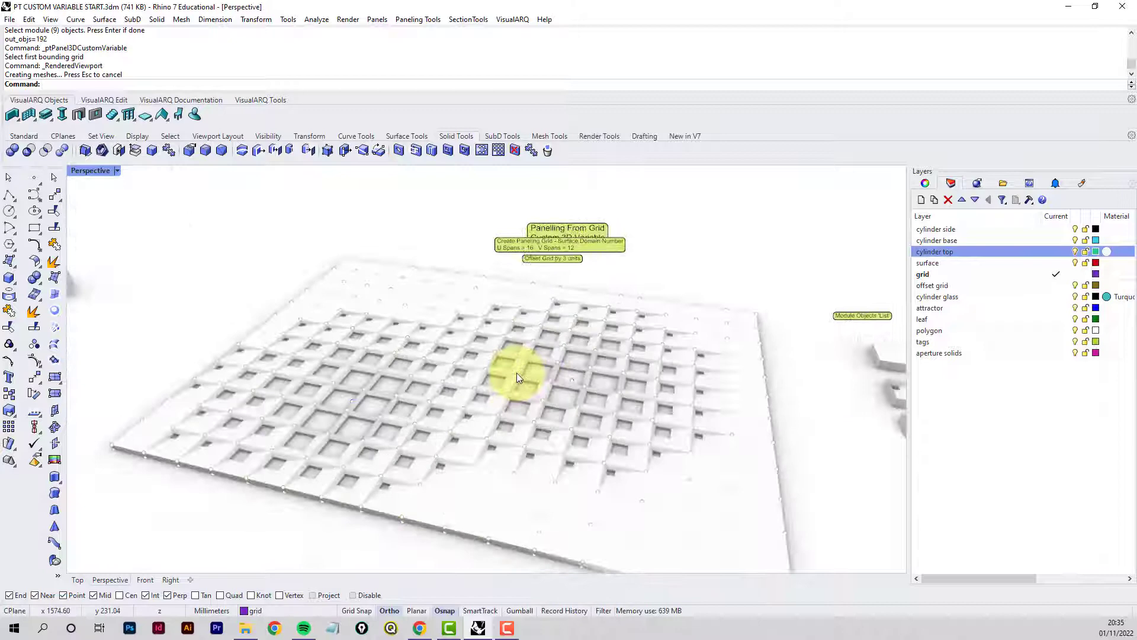
Return the Perspective viewport to Wireframe display and check that the generated panels select as one group.
{"action": "middle_click", "coordinate": [156, 191]}
{"action": "left_click", "coordinate": [183, 186]}
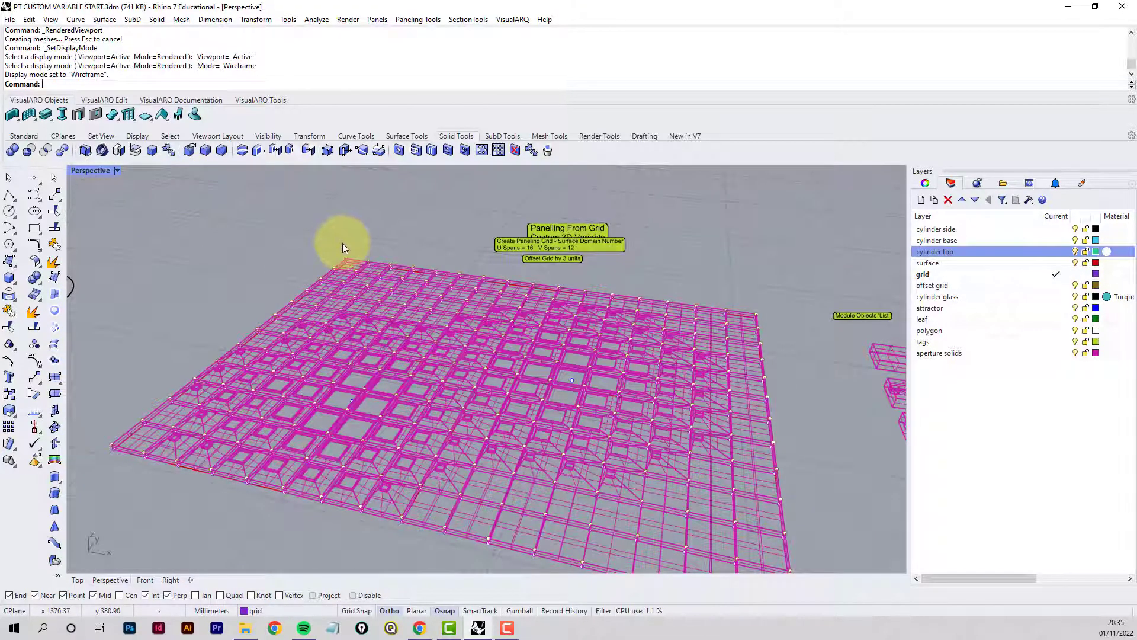
{"action": "scroll", "coordinate": [230, 287], "scroll_direction": "down", "scroll_amount": 4}
{"action": "right_click_drag", "start_coordinate": [229, 285], "coordinate": [392, 414]}
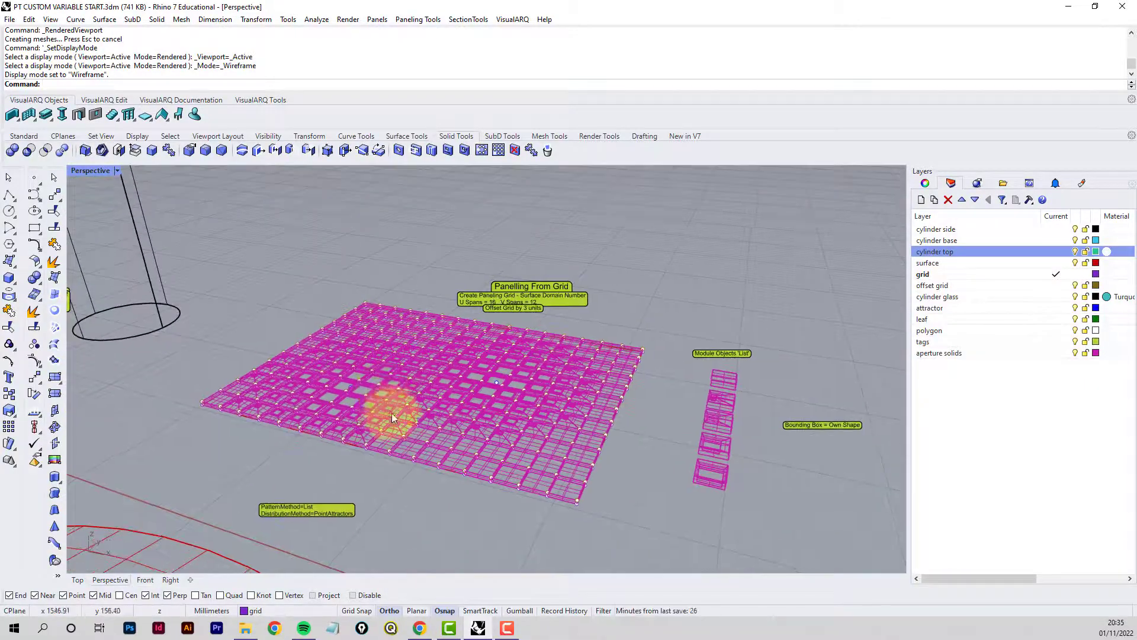
{"action": "left_click", "coordinate": [422, 433]}
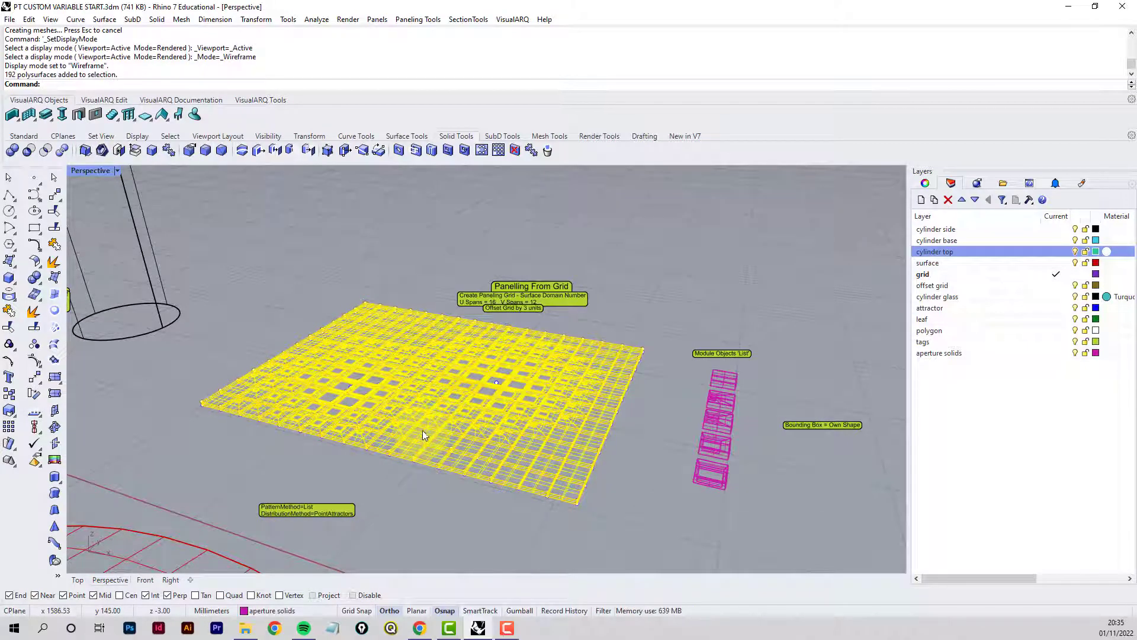
{"action": "left_click", "coordinate": [270, 284]}
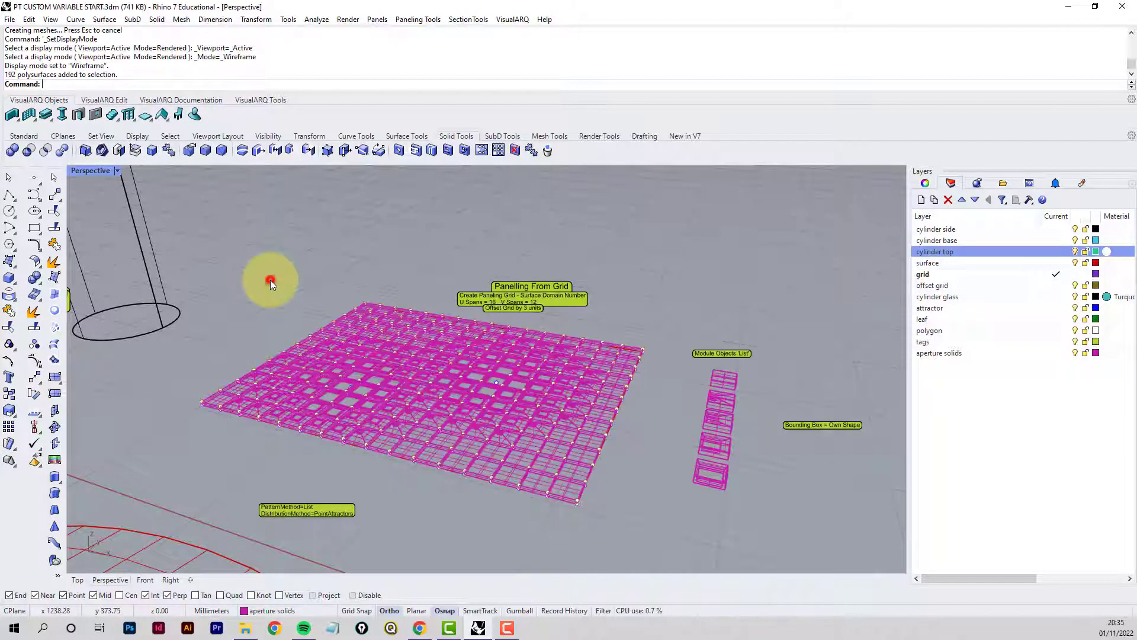
{"action": "right_click_drag", "start_coordinate": [270, 285], "coordinate": [280, 285]}
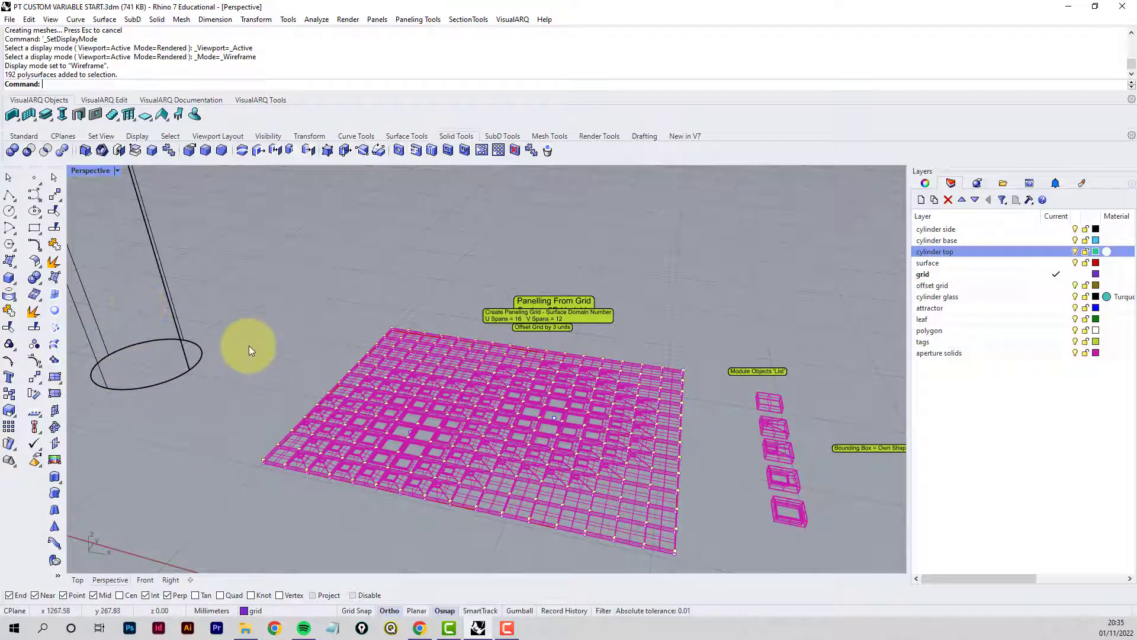
{"action": "right_click_drag", "start_coordinate": [311, 329], "coordinate": [308, 327]}
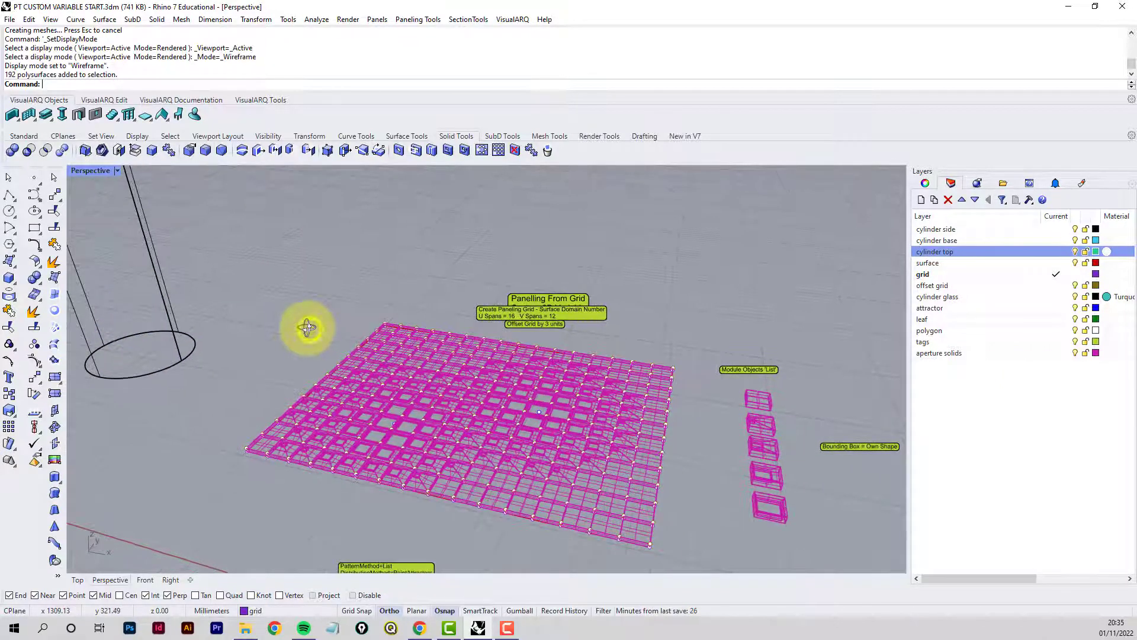
Run FlowAlongSrf with the group of generated aperture panels as the objects to flow.
{"action": "key", "text": "Up"}
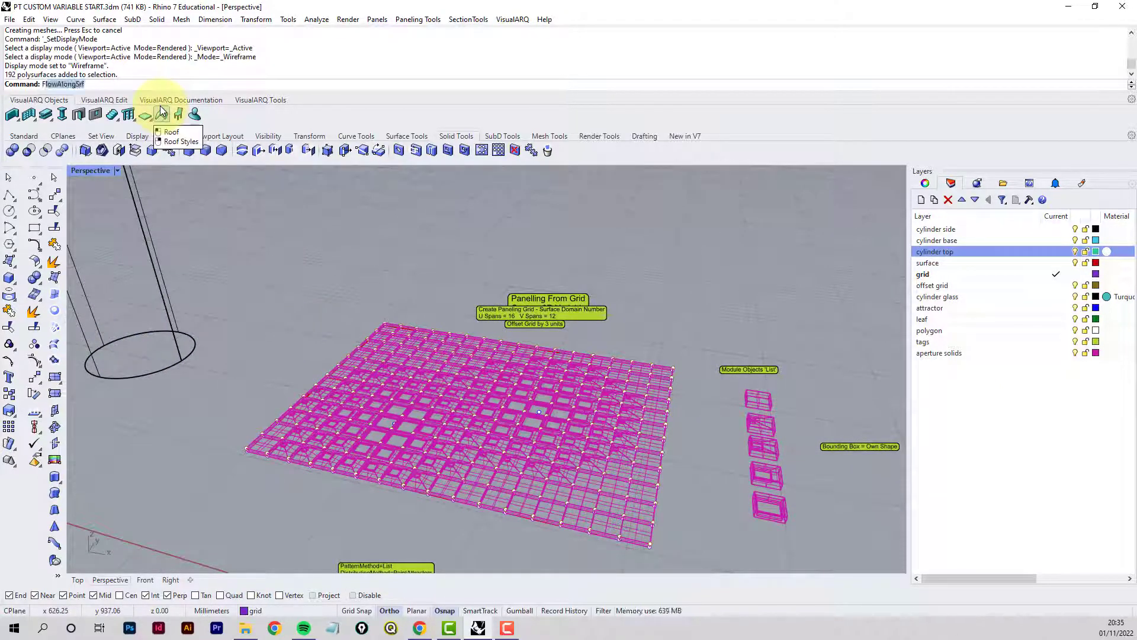
{"action": "type", "text": "FlowAlongSrf"}
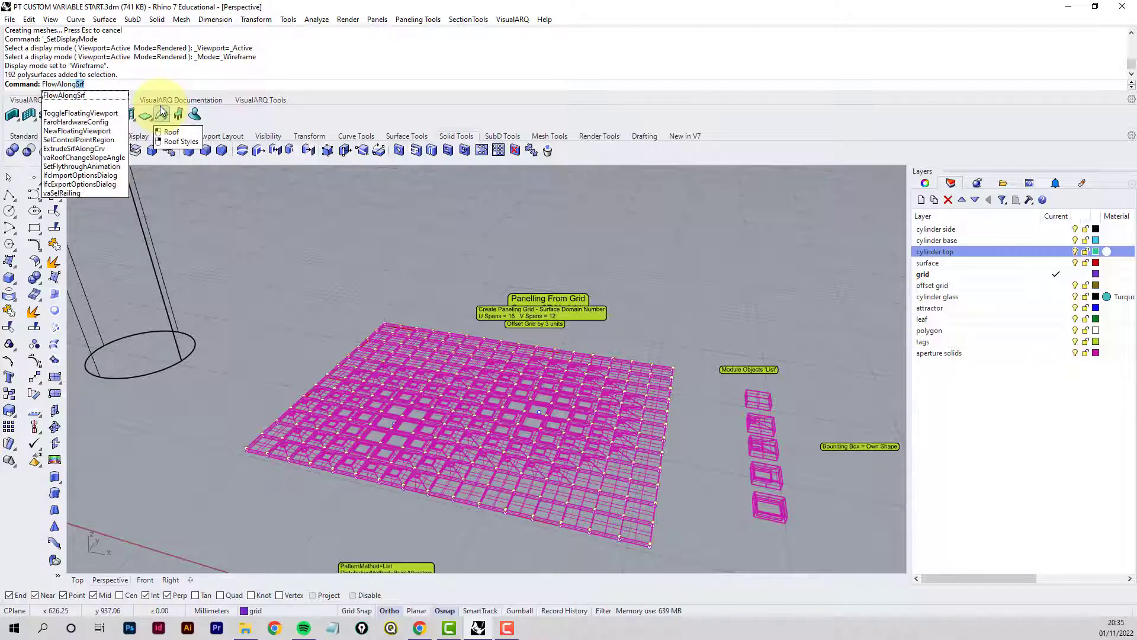
{"action": "left_click", "coordinate": [71, 95]}
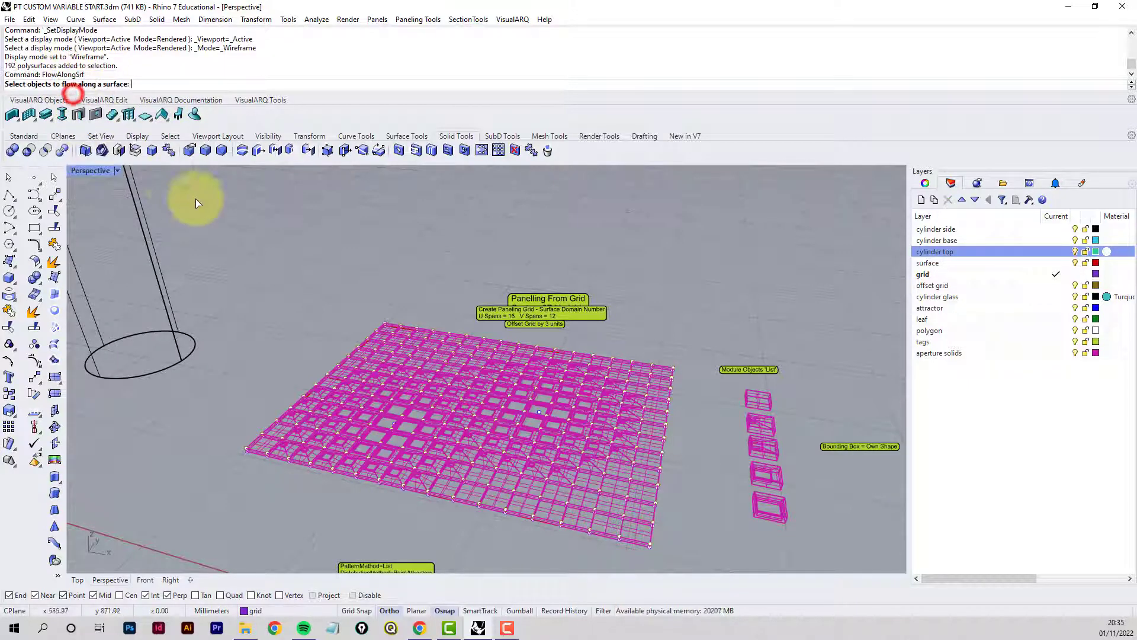
{"action": "left_click", "coordinate": [442, 397]}
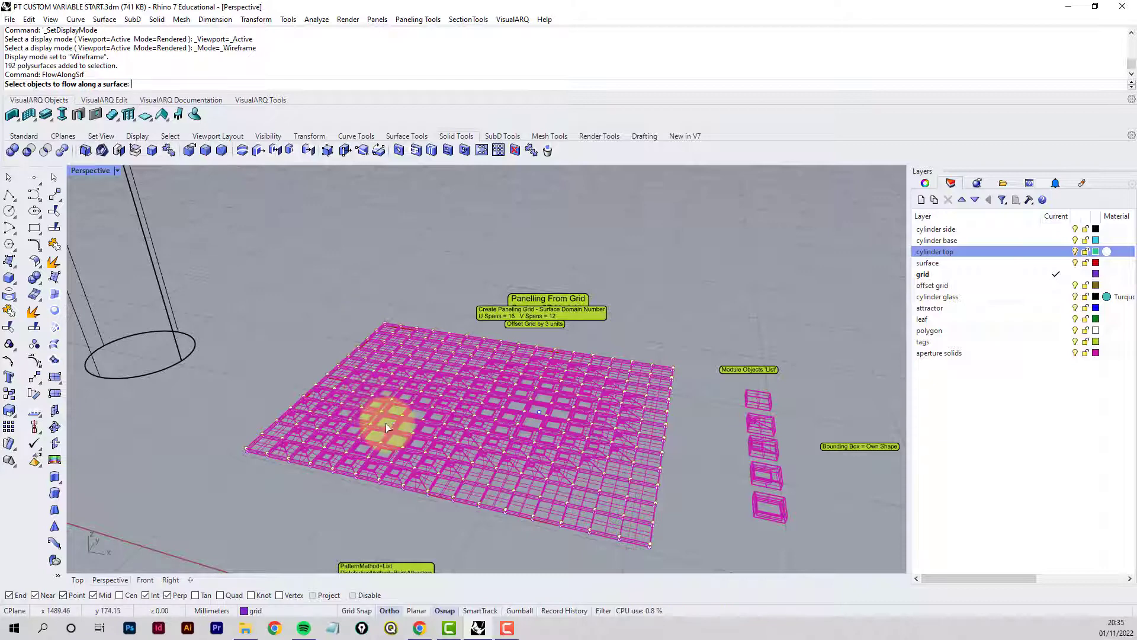
{"action": "left_click", "coordinate": [394, 344]}
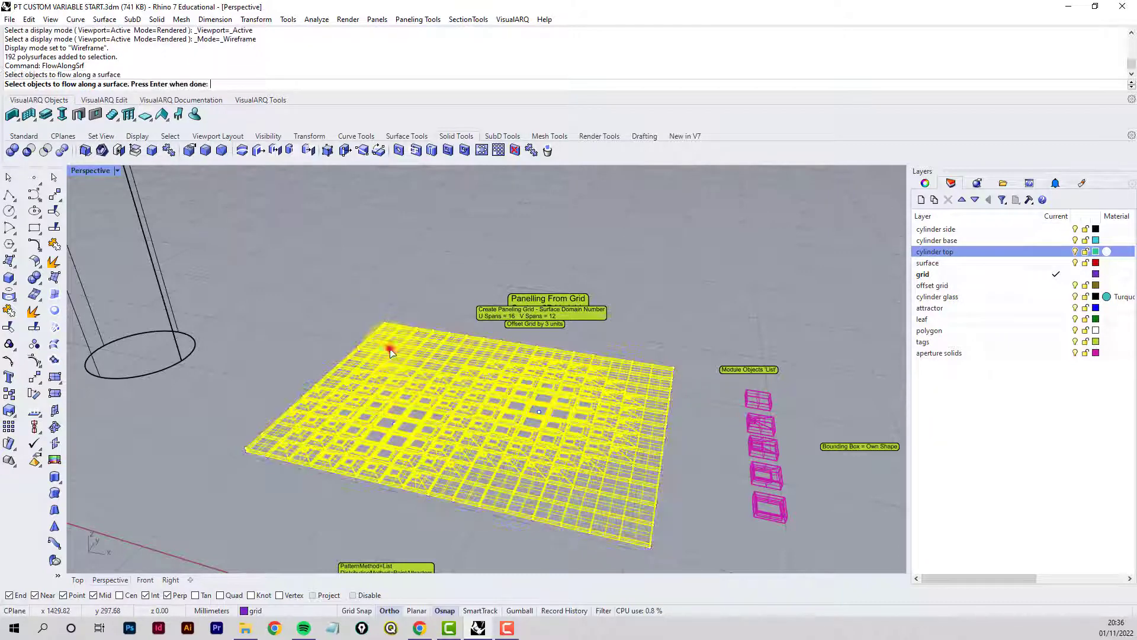
{"action": "left_click", "coordinate": [391, 349]}
{"action": "key", "text": "Return"}
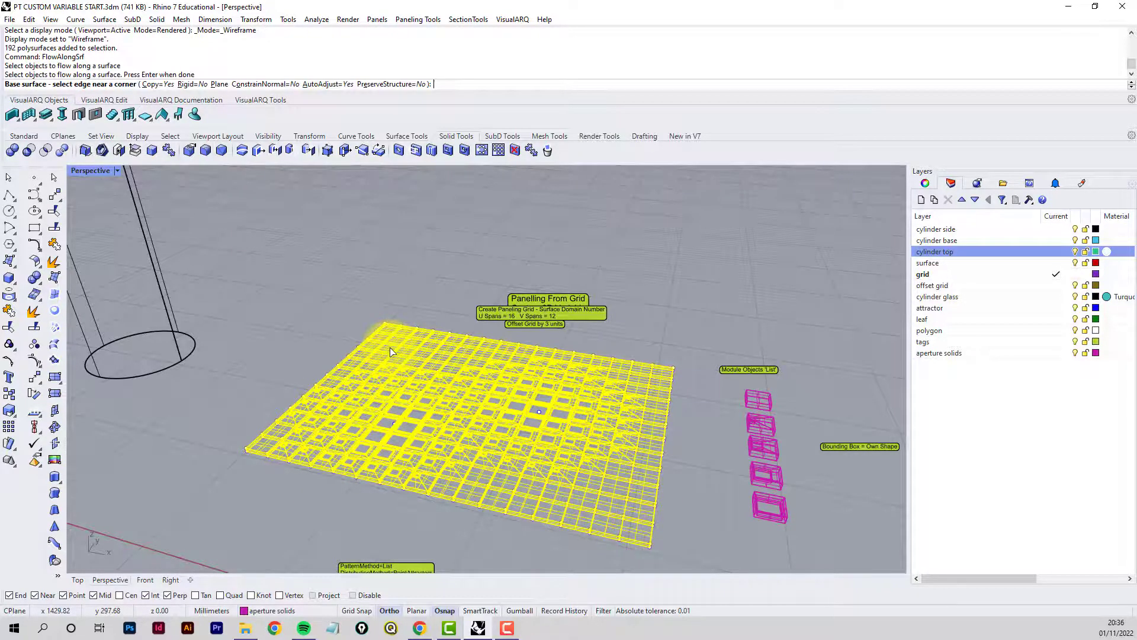
Pick the flat surface as base surface at the edge near its corner closest to the module objects.
{"action": "right_click_drag", "start_coordinate": [602, 526], "coordinate": [383, 425]}
{"action": "scroll", "coordinate": [342, 415], "scroll_direction": "up", "scroll_amount": 3}
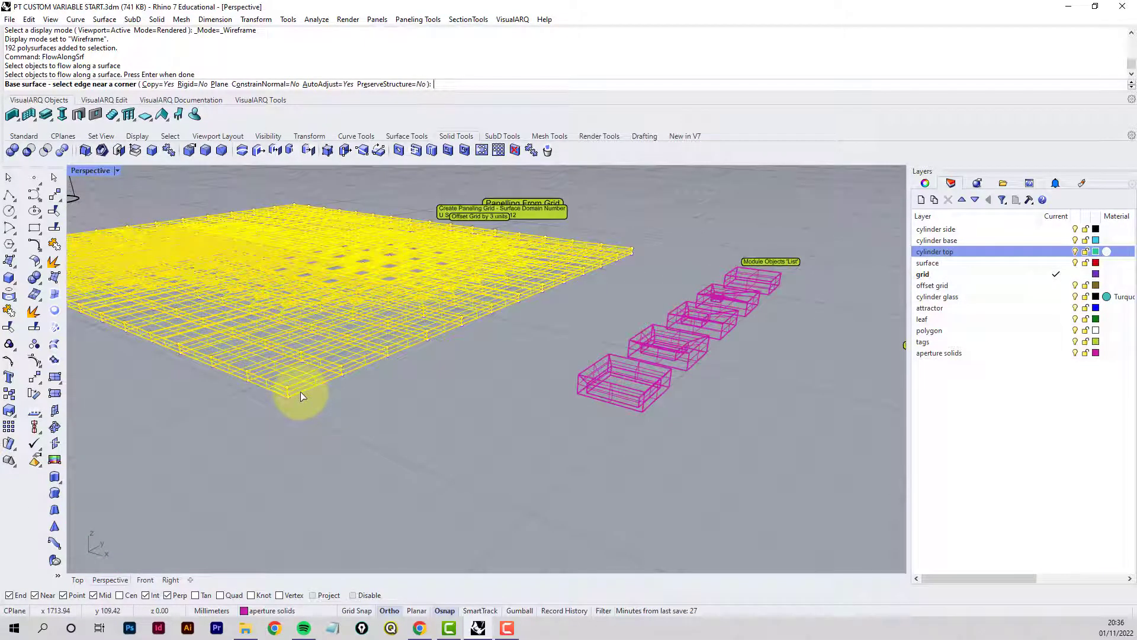
{"action": "left_click", "coordinate": [300, 392]}
{"action": "scroll", "coordinate": [300, 393], "scroll_direction": "down", "scroll_amount": 4}
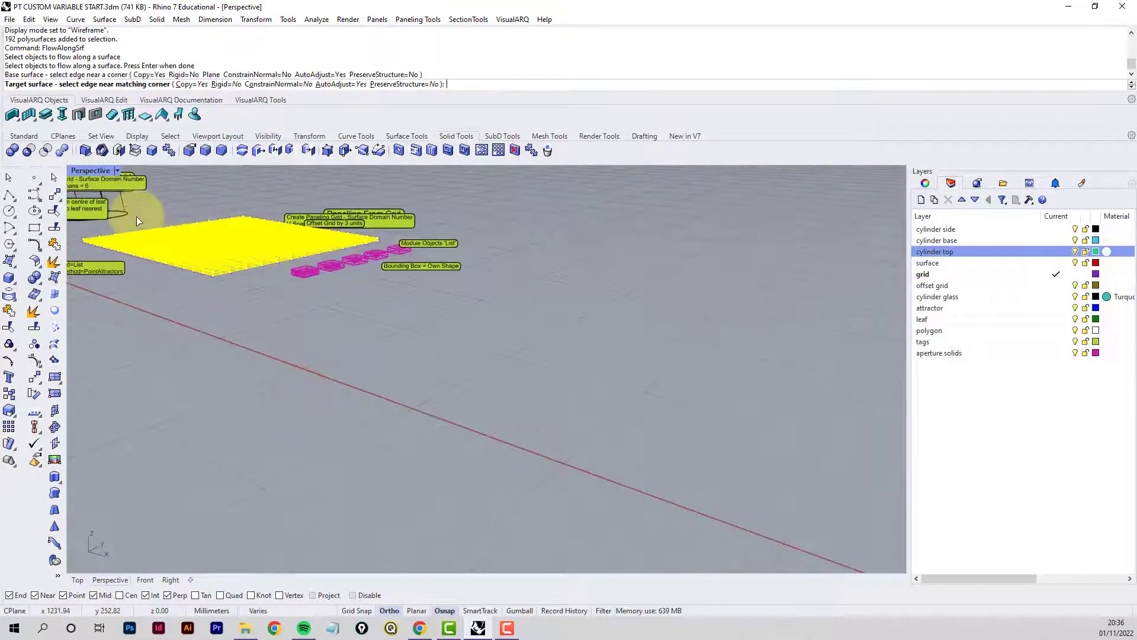
Pick the cylinder as target surface near the lower end of its seam to wrap the panels around it.
{"action": "right_click_drag", "start_coordinate": [136, 216], "coordinate": [373, 371]}
{"action": "scroll", "coordinate": [364, 384], "scroll_direction": "up", "scroll_amount": 3}
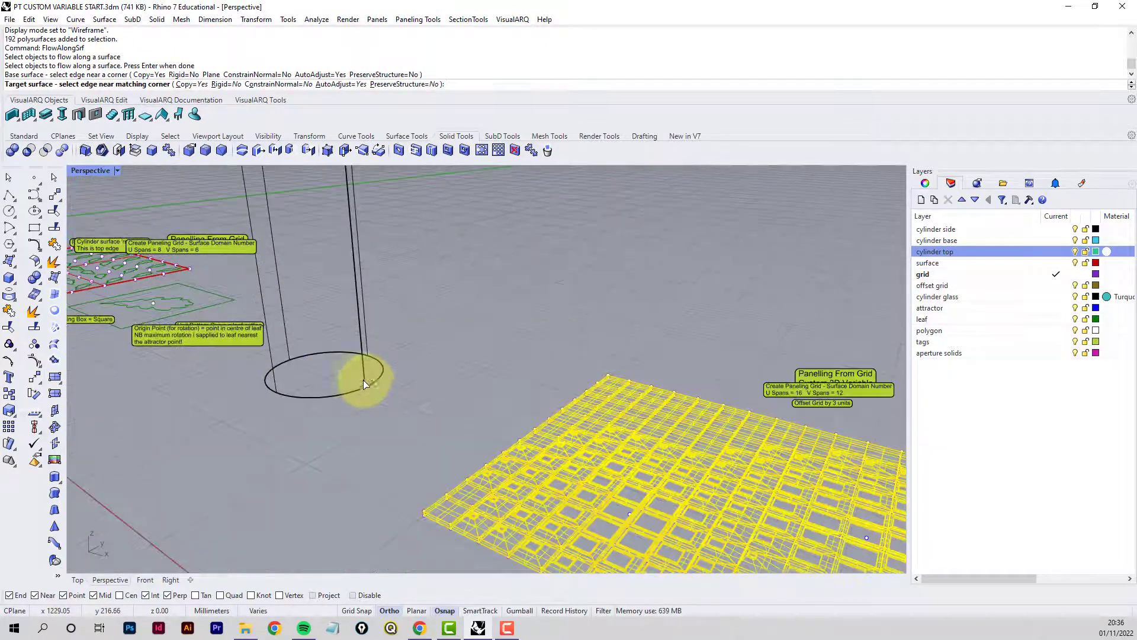
{"action": "scroll", "coordinate": [365, 384], "scroll_direction": "up", "scroll_amount": 2}
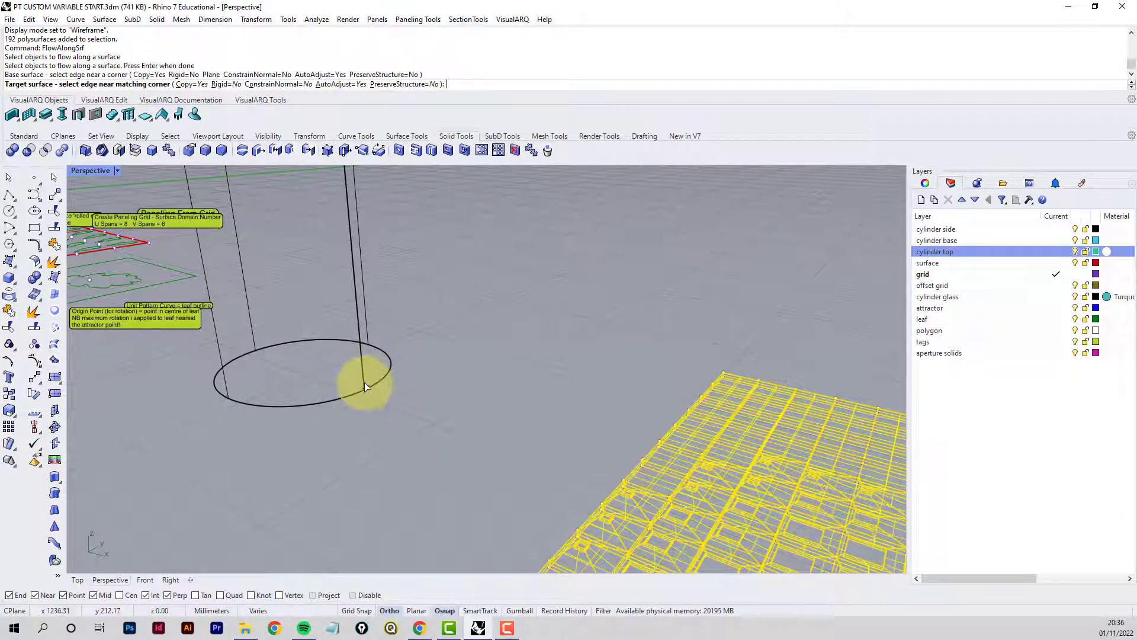
{"action": "left_click", "coordinate": [363, 382]}
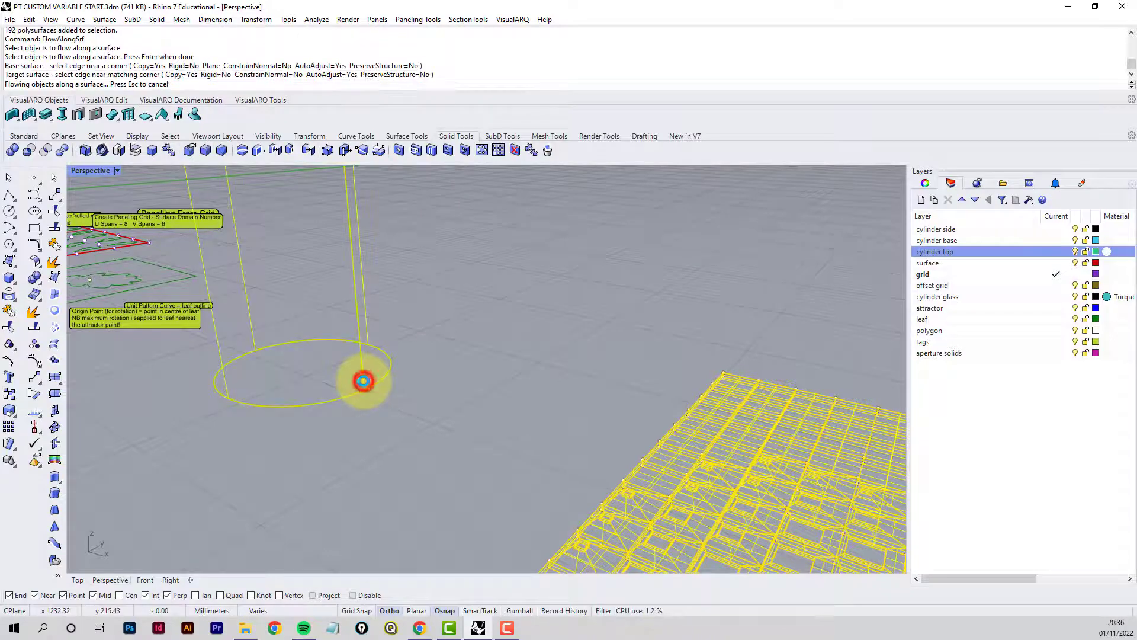
{"action": "scroll", "coordinate": [423, 336], "scroll_direction": "down", "scroll_amount": 2}
{"action": "right_click_drag", "start_coordinate": [421, 325], "coordinate": [483, 413]}
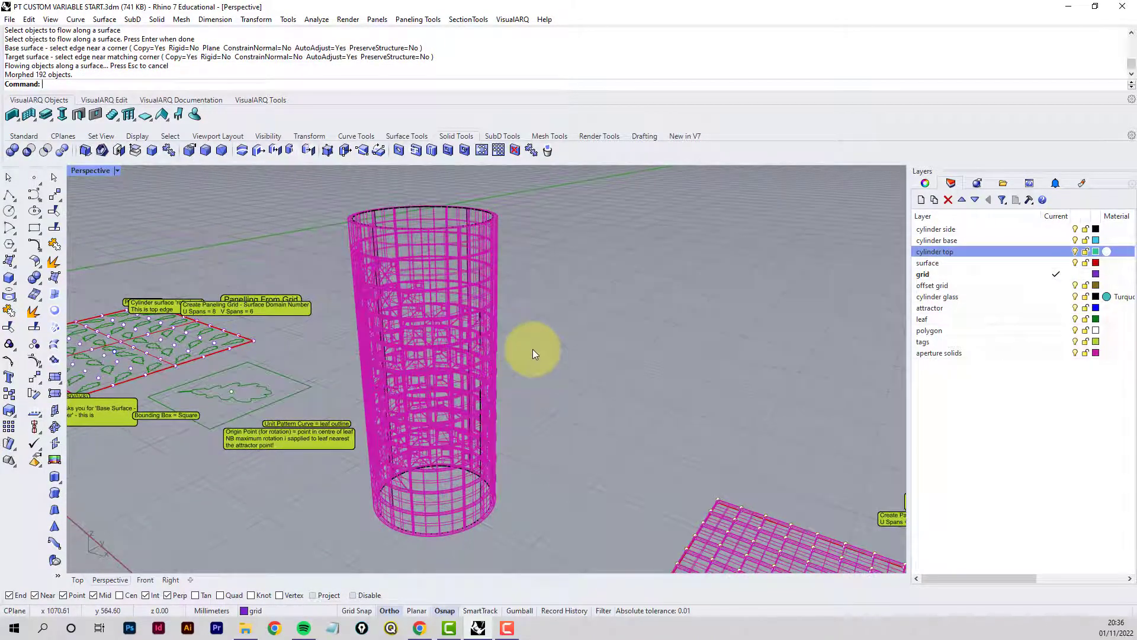
Show the paneled cylinder and flat panels in Rendered display in the Perspective viewport.
{"action": "scroll", "coordinate": [299, 228], "scroll_direction": "down", "scroll_amount": 4}
{"action": "middle_click", "coordinate": [300, 228]}
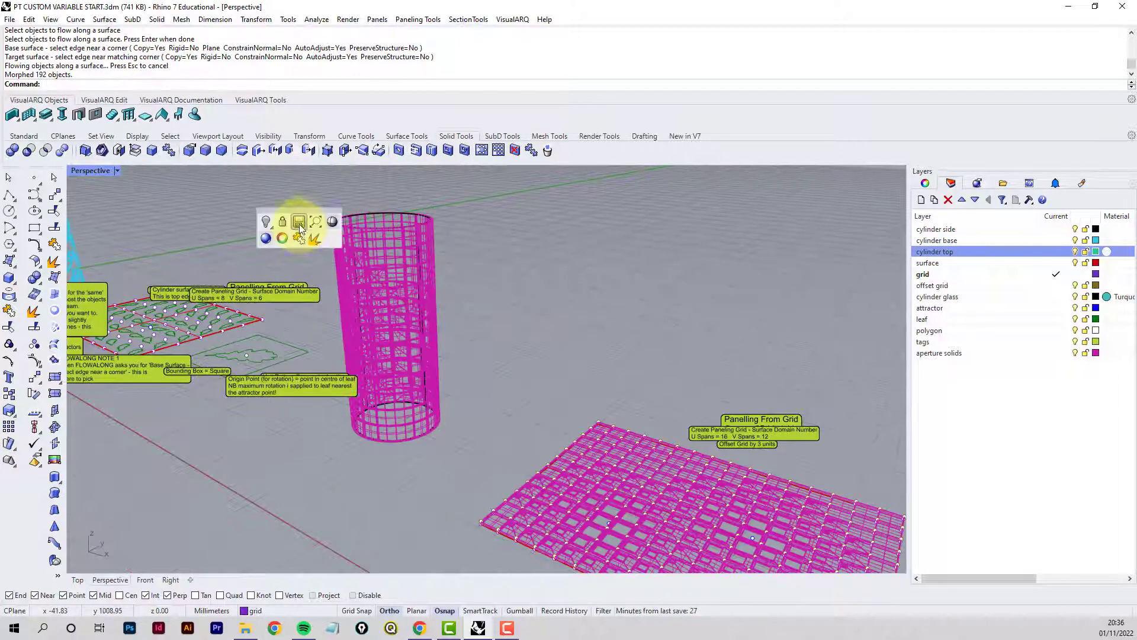
{"action": "left_click", "coordinate": [268, 235]}
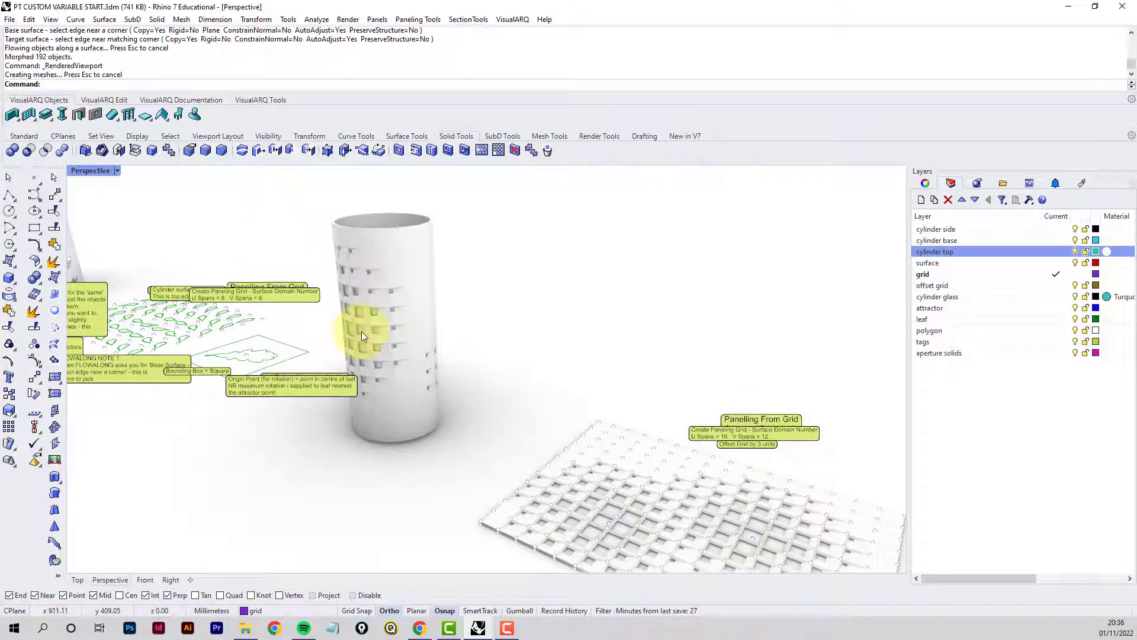
Move the plain cylinder extrusion inside the wrapped panels to the "cylinder glass" layer.
{"action": "left_click", "coordinate": [362, 329]}
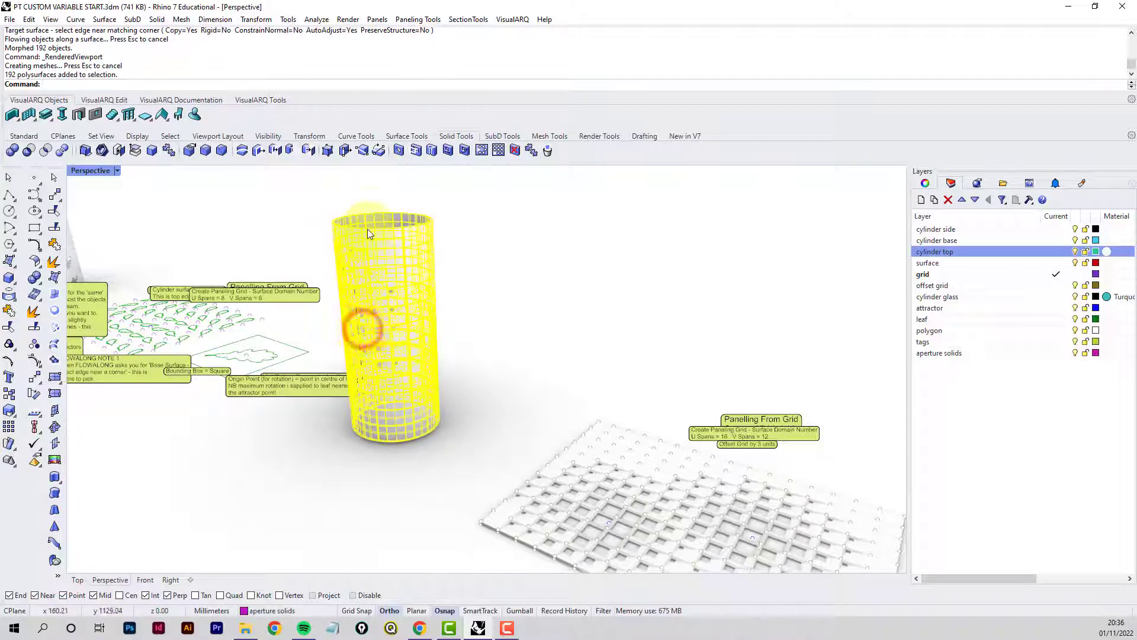
{"action": "left_click", "coordinate": [373, 214]}
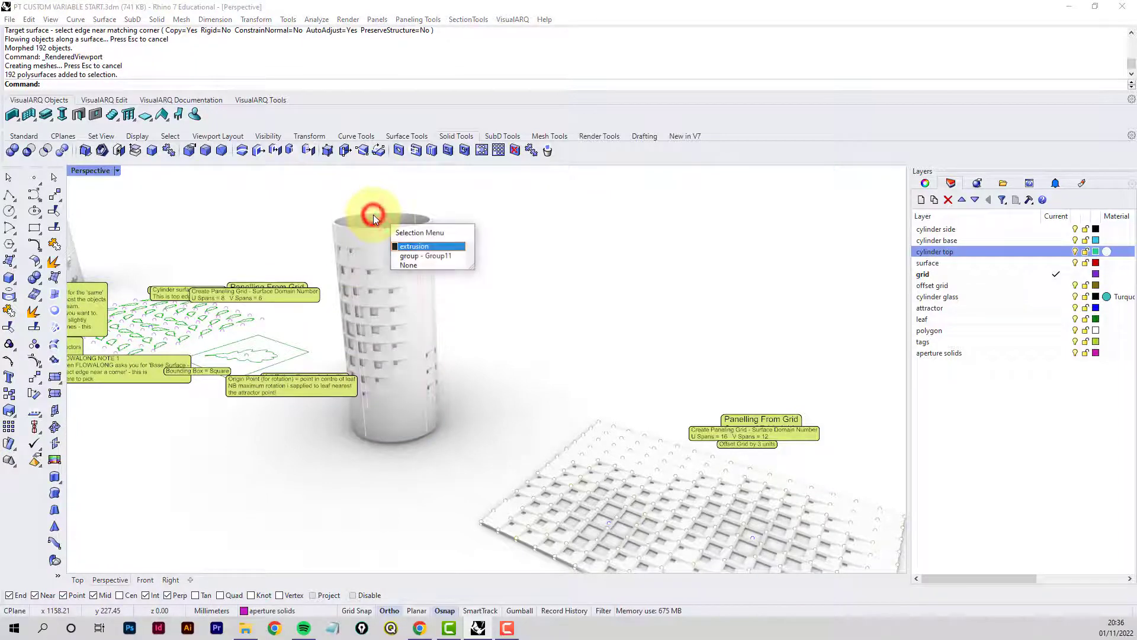
{"action": "left_click", "coordinate": [418, 246]}
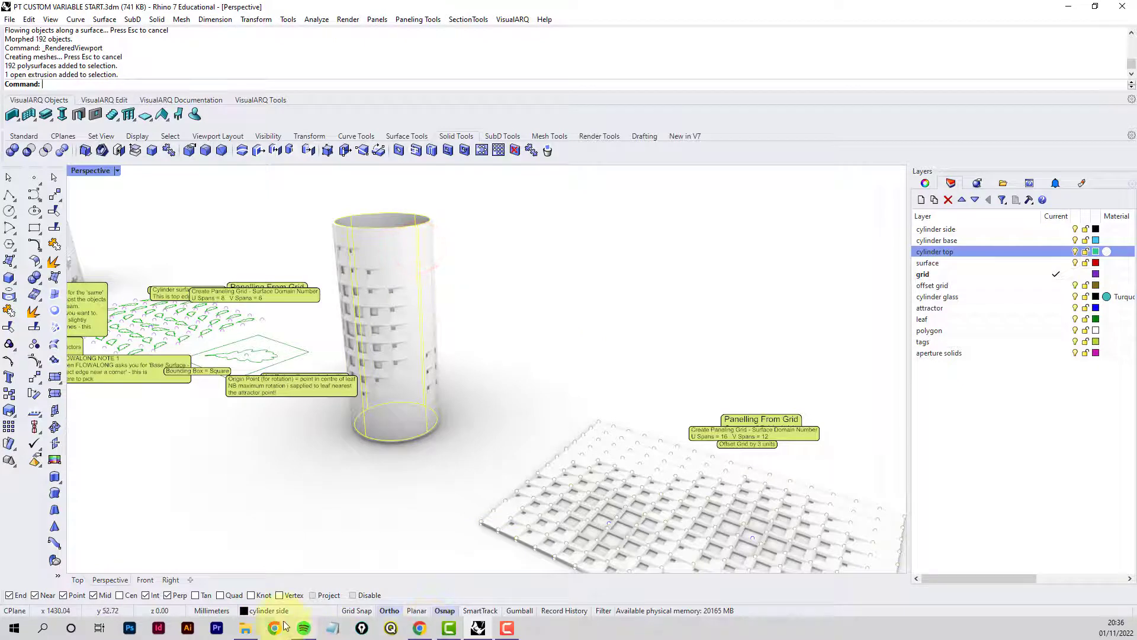
{"action": "left_click", "coordinate": [320, 610]}
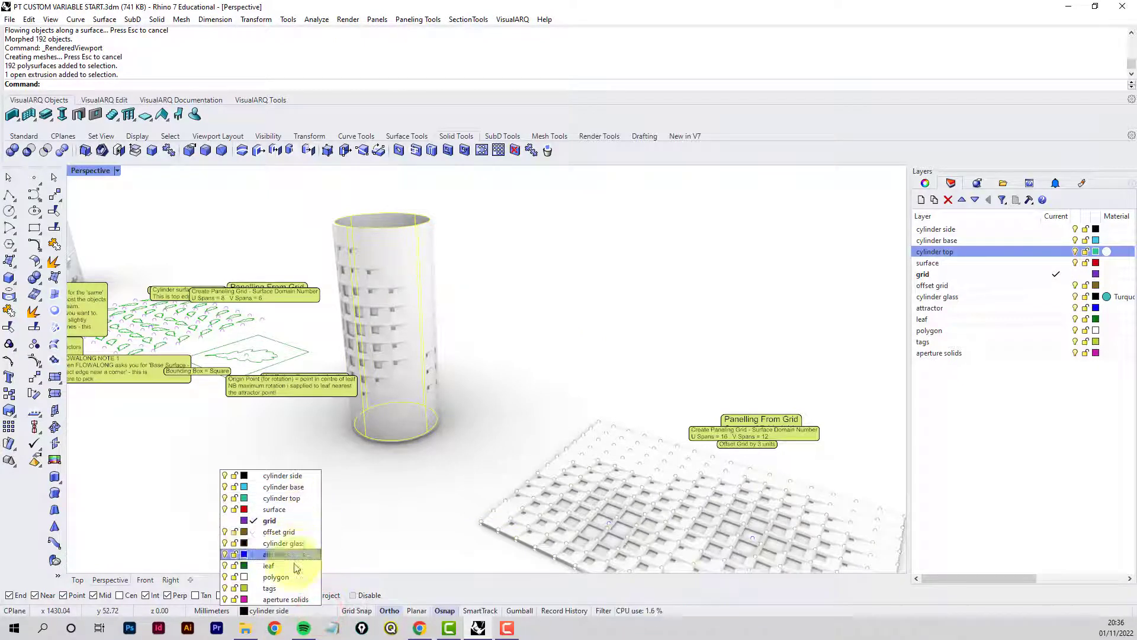
{"action": "left_click", "coordinate": [286, 546]}
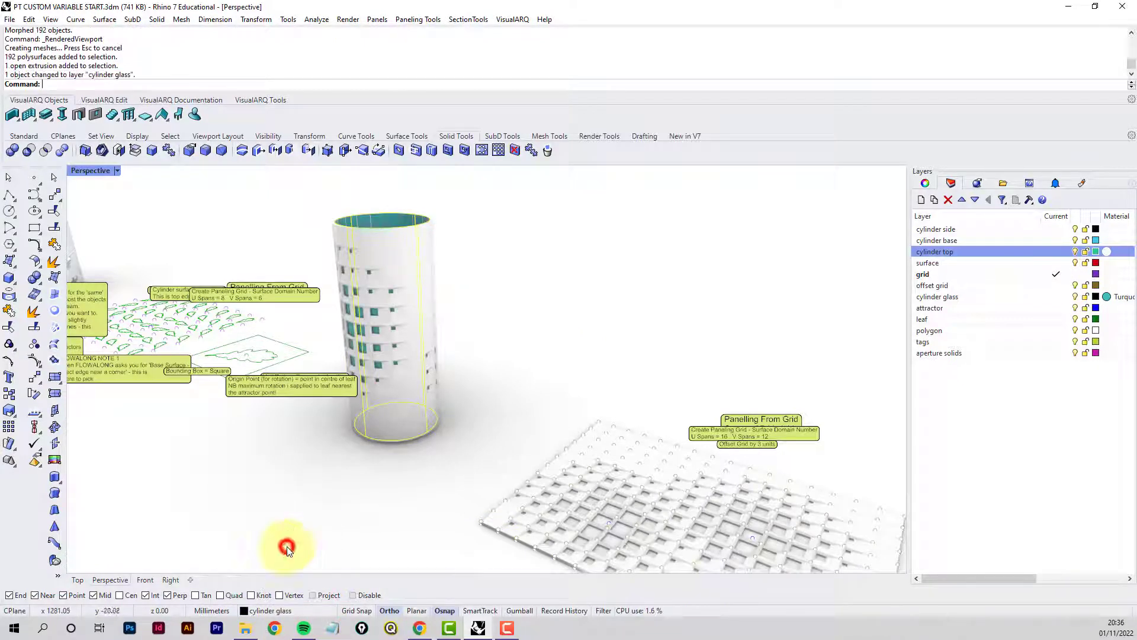
{"action": "left_click", "coordinate": [435, 483]}
Examine the glass cylinder behind the wrapped aperture panels from close up, along its height and from a distance.
{"action": "scroll", "coordinate": [354, 336], "scroll_direction": "up", "scroll_amount": 6}
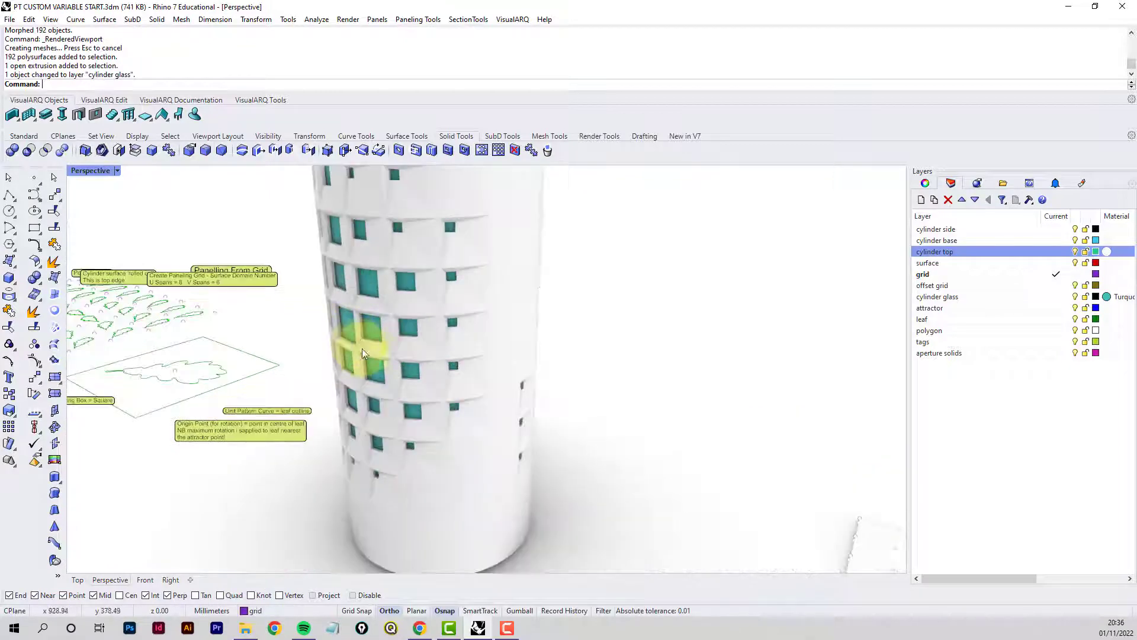
{"action": "right_click_drag", "start_coordinate": [361, 351], "coordinate": [436, 377]}
{"action": "scroll", "coordinate": [537, 425], "scroll_direction": "up", "scroll_amount": 3}
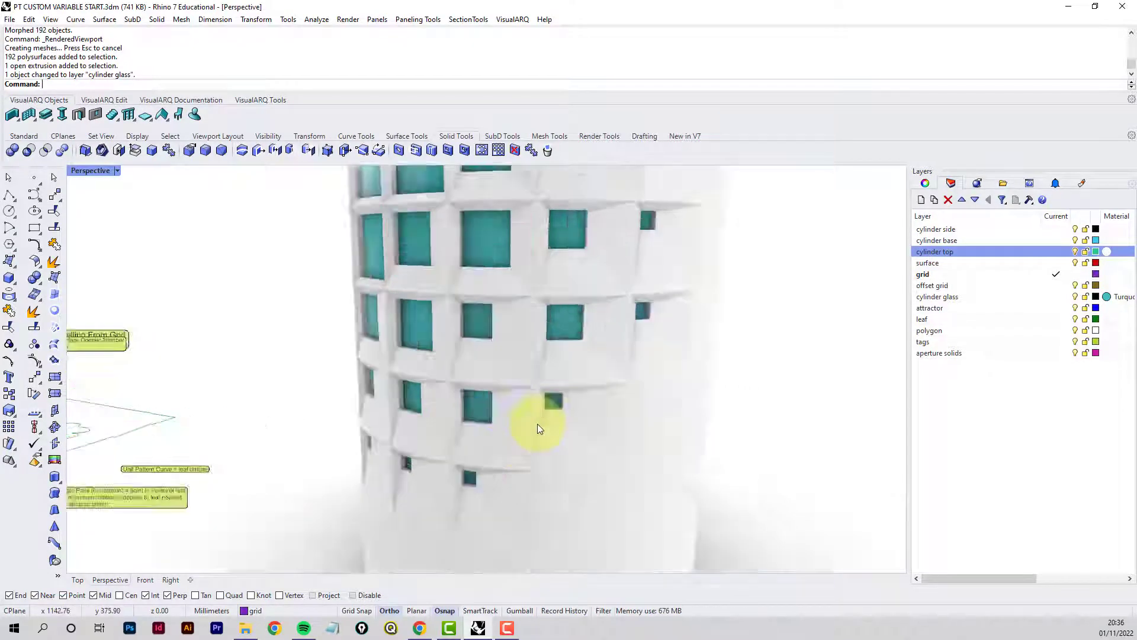
{"action": "right_click_drag", "start_coordinate": [538, 410], "coordinate": [459, 482], "text": "shift"}
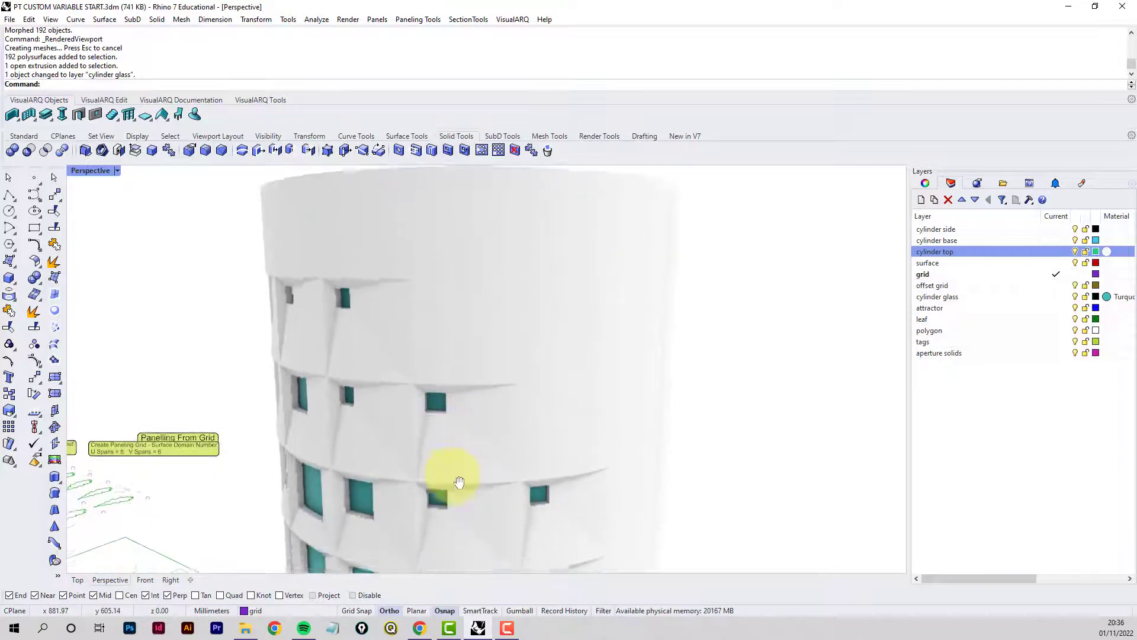
{"action": "scroll", "coordinate": [460, 482], "scroll_direction": "down", "scroll_amount": 5}
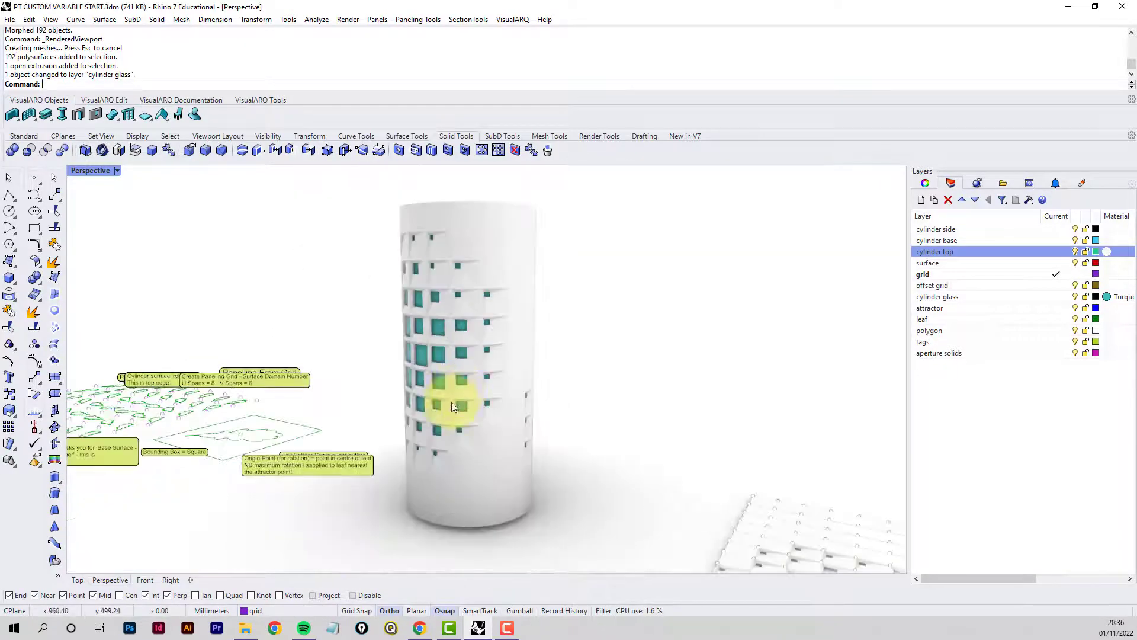
{"action": "scroll", "coordinate": [451, 404], "scroll_direction": "down", "scroll_amount": 6}
{"action": "right_click_drag", "start_coordinate": [447, 422], "coordinate": [448, 389], "text": "shift"}
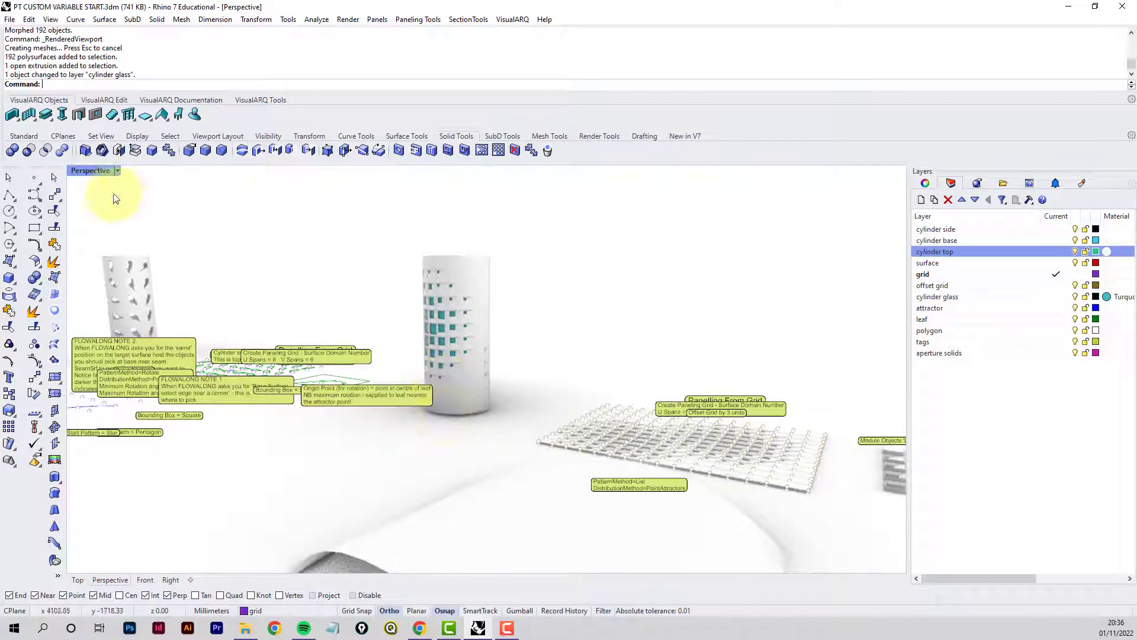
Set the Perspective viewport to Wireframe display and bring the red curved surface into view.
{"action": "middle_click", "coordinate": [207, 228]}
{"action": "left_click", "coordinate": [241, 218]}
{"action": "right_click_drag", "start_coordinate": [241, 218], "coordinate": [343, 348]}
{"action": "right_click_drag", "start_coordinate": [392, 421], "coordinate": [396, 360], "text": "shift"}
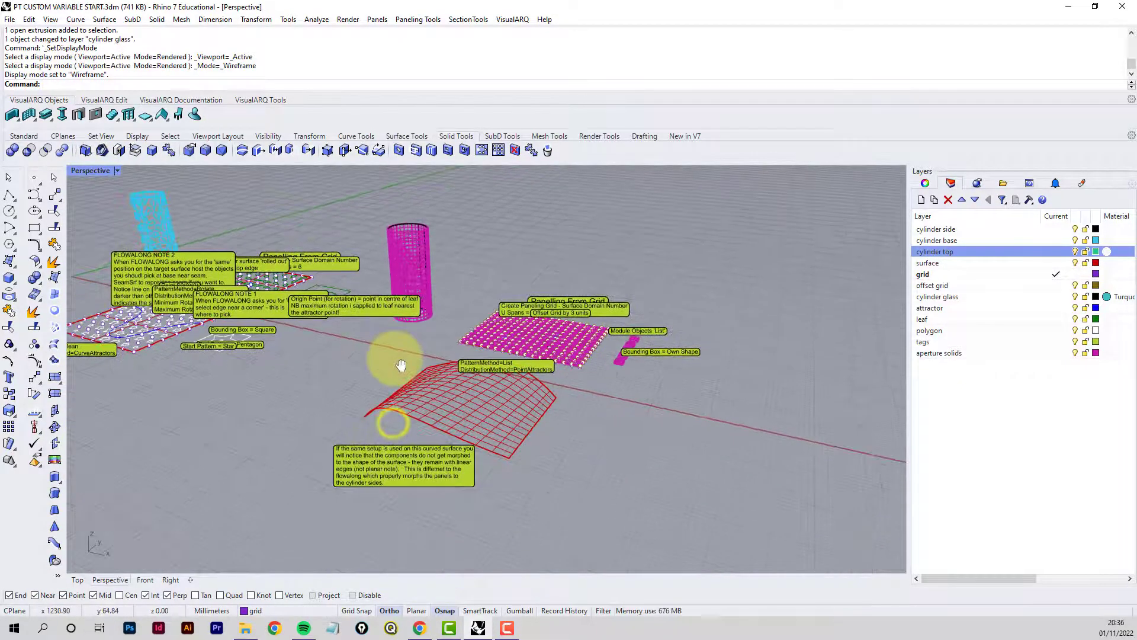
{"action": "scroll", "coordinate": [389, 406], "scroll_direction": "up", "scroll_amount": 3}
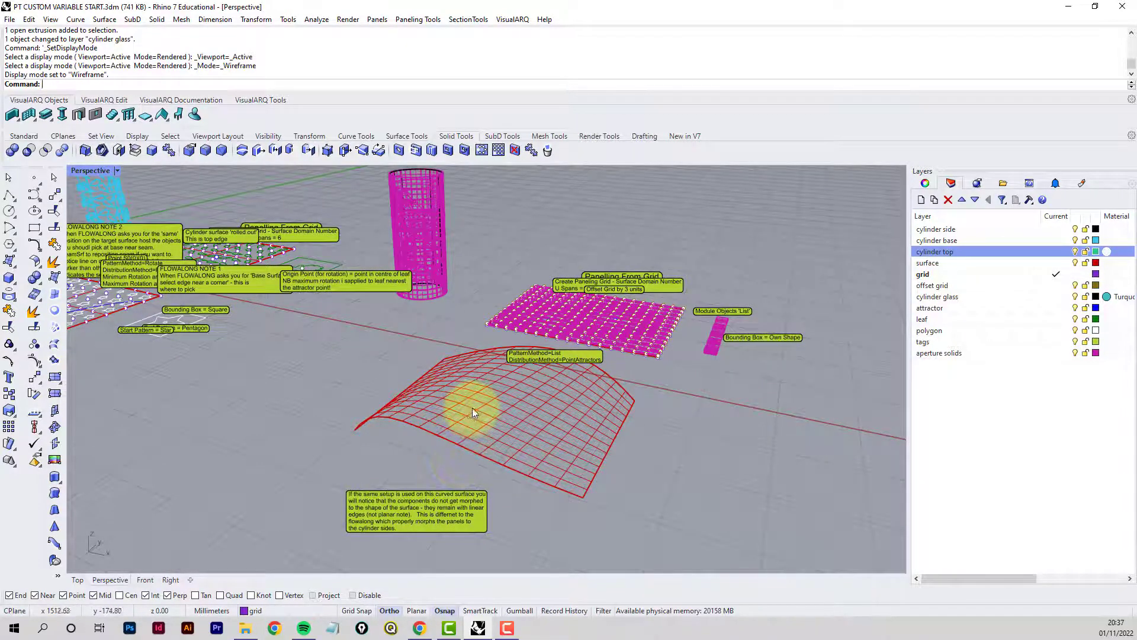
{"action": "right_click_drag", "start_coordinate": [475, 416], "coordinate": [472, 419]}
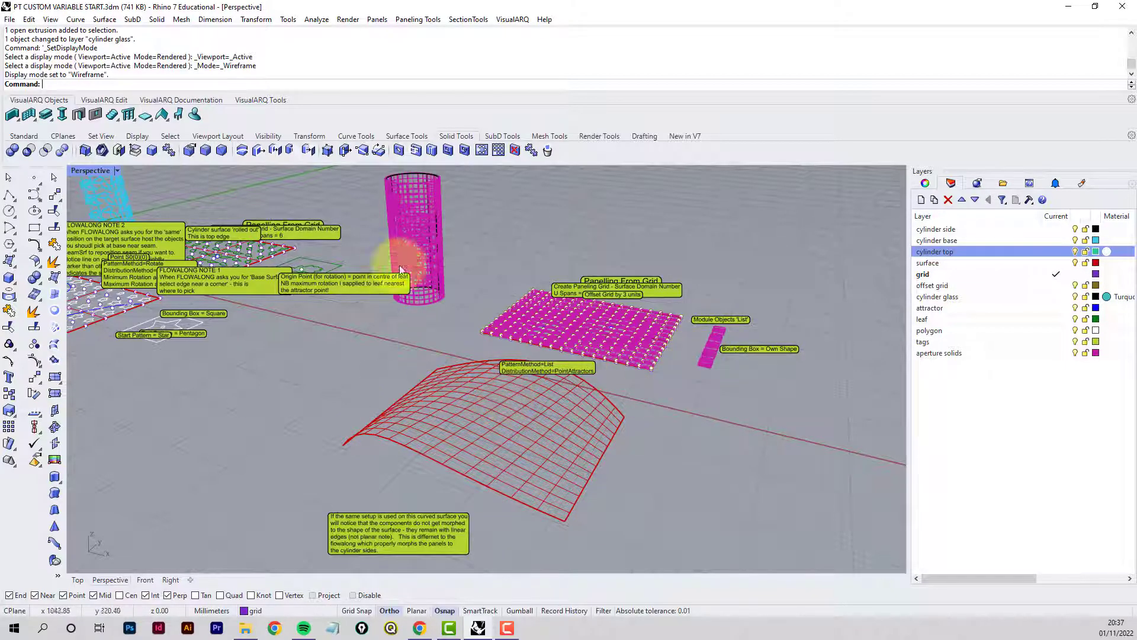
Create a grouped Surface Domain Number paneling grid on the curved surface with 16 U spans and 12 V spans.
{"action": "left_click", "coordinate": [417, 20]}
{"action": "mouse_move", "coordinate": [468, 33]}
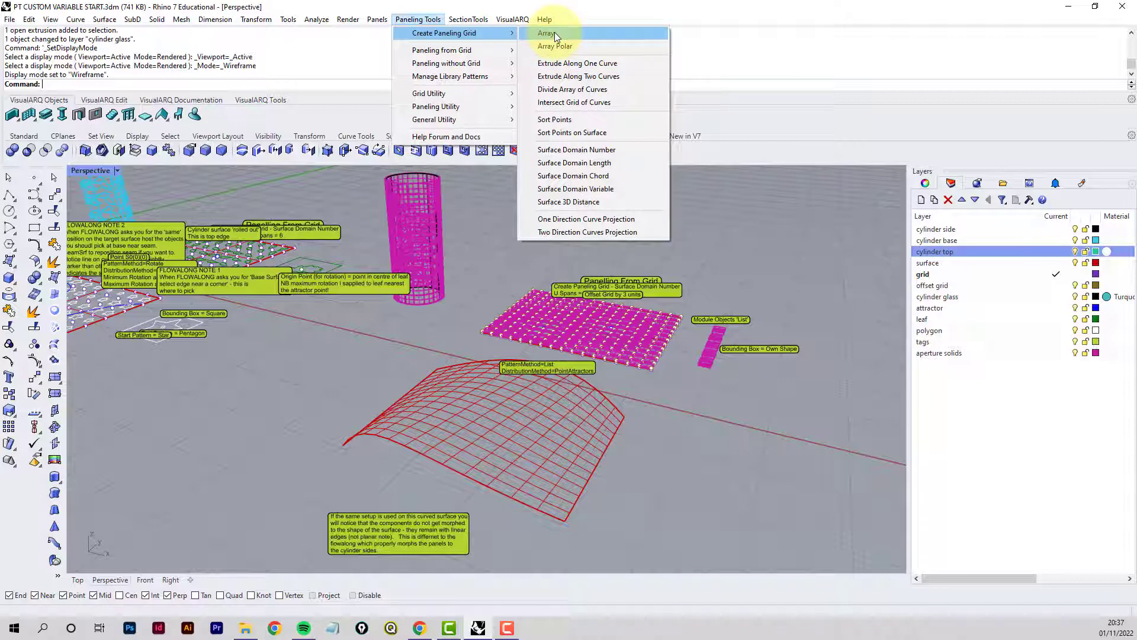
{"action": "left_click", "coordinate": [563, 151]}
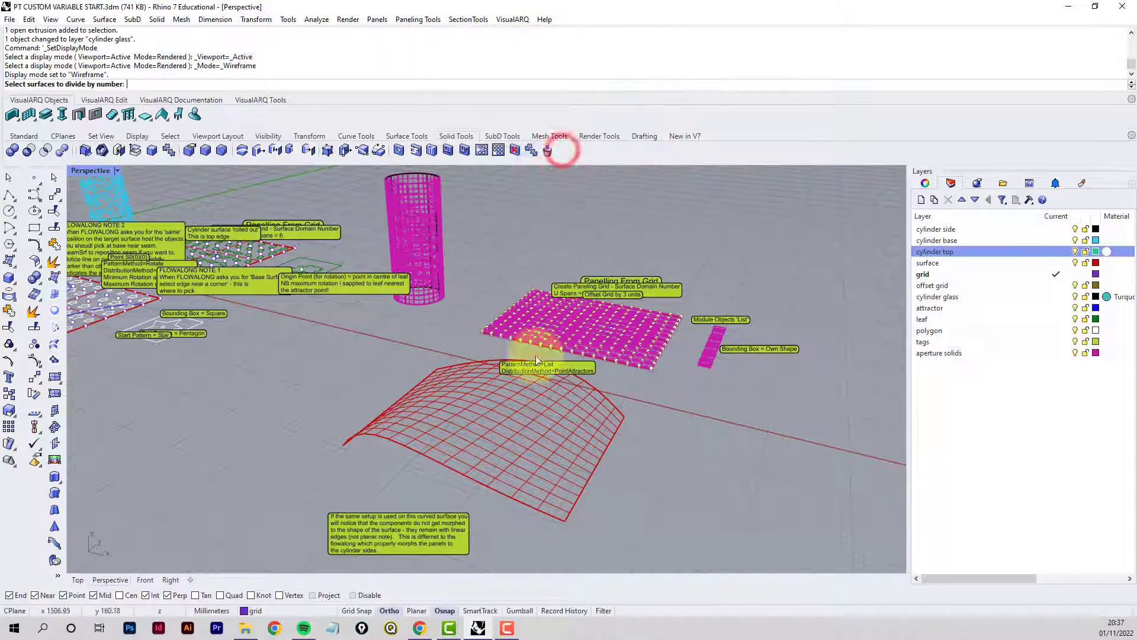
{"action": "left_click", "coordinate": [521, 424]}
{"action": "key", "text": "Return"}
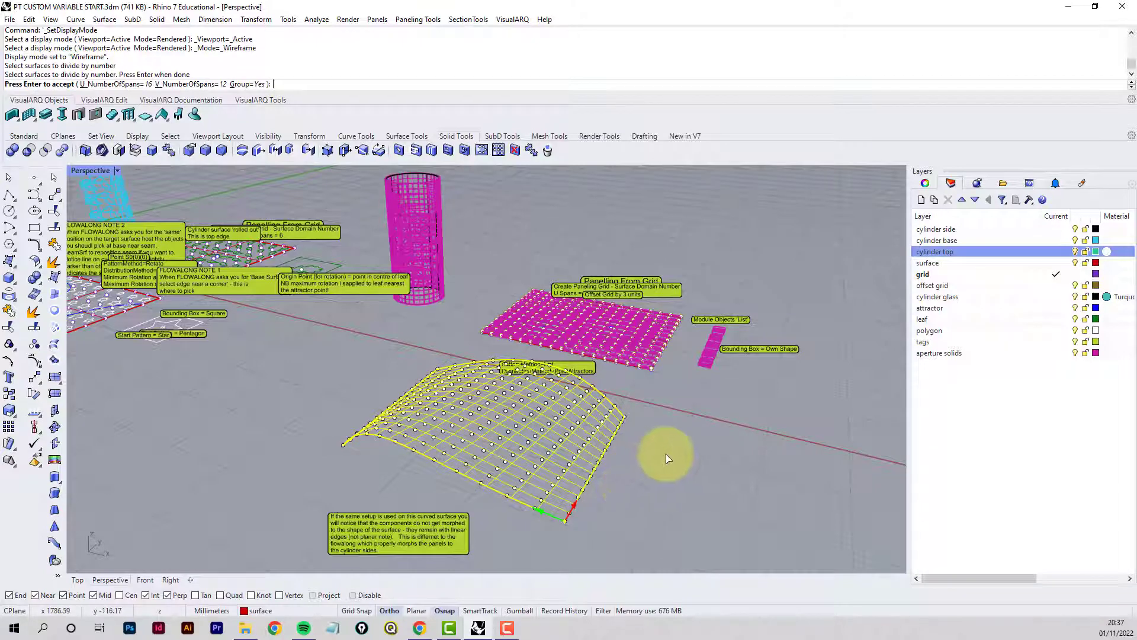
{"action": "key", "text": "Return"}
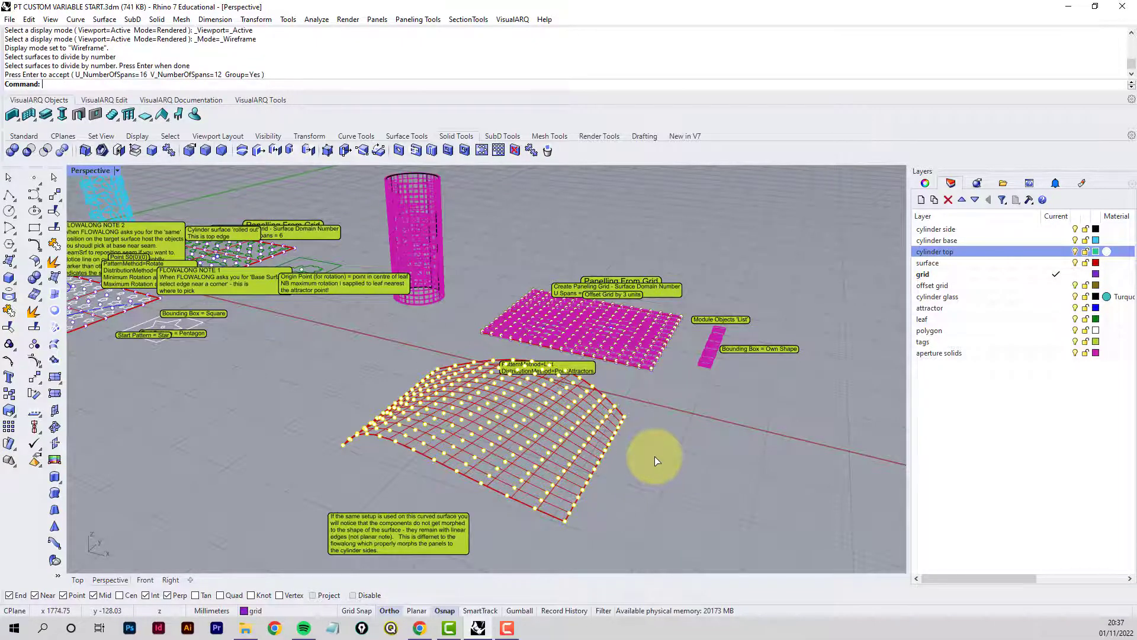
{"action": "left_click", "coordinate": [650, 483]}
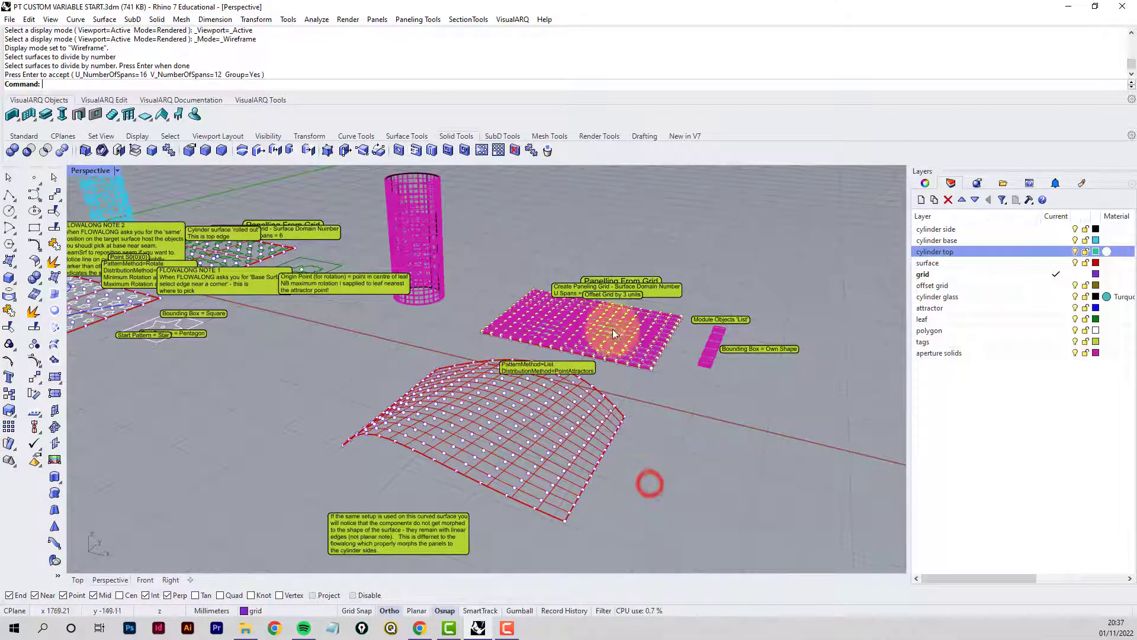
Offset the curved surface's grid points by a fixed distance of 3, using the curved surface as base.
{"action": "left_click", "coordinate": [417, 20]}
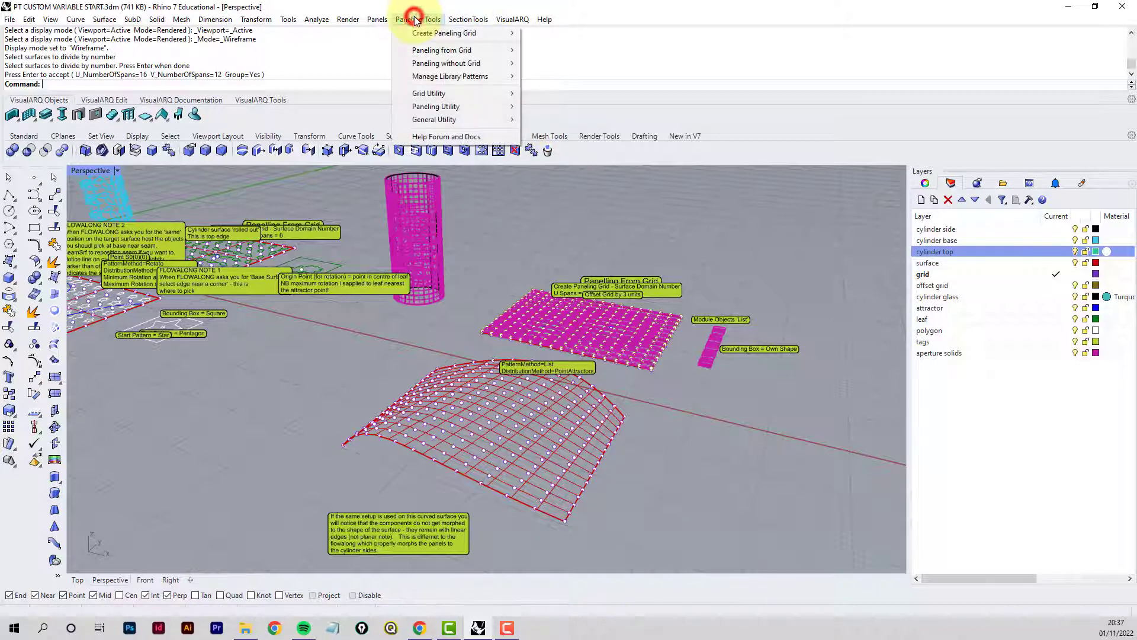
{"action": "mouse_move", "coordinate": [460, 93]}
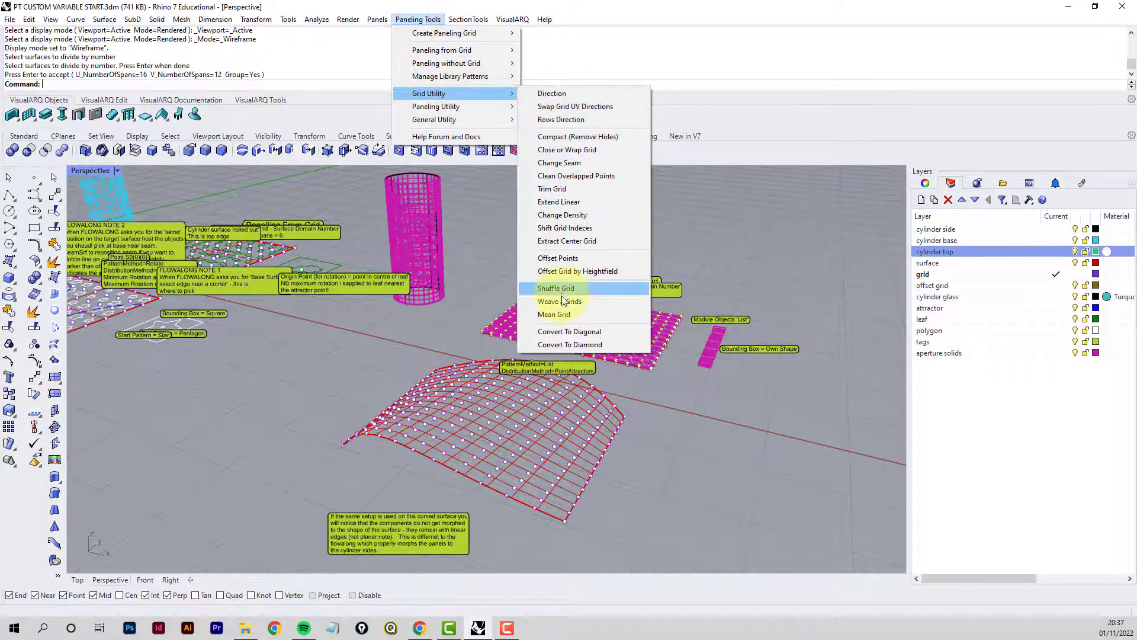
{"action": "left_click", "coordinate": [566, 259]}
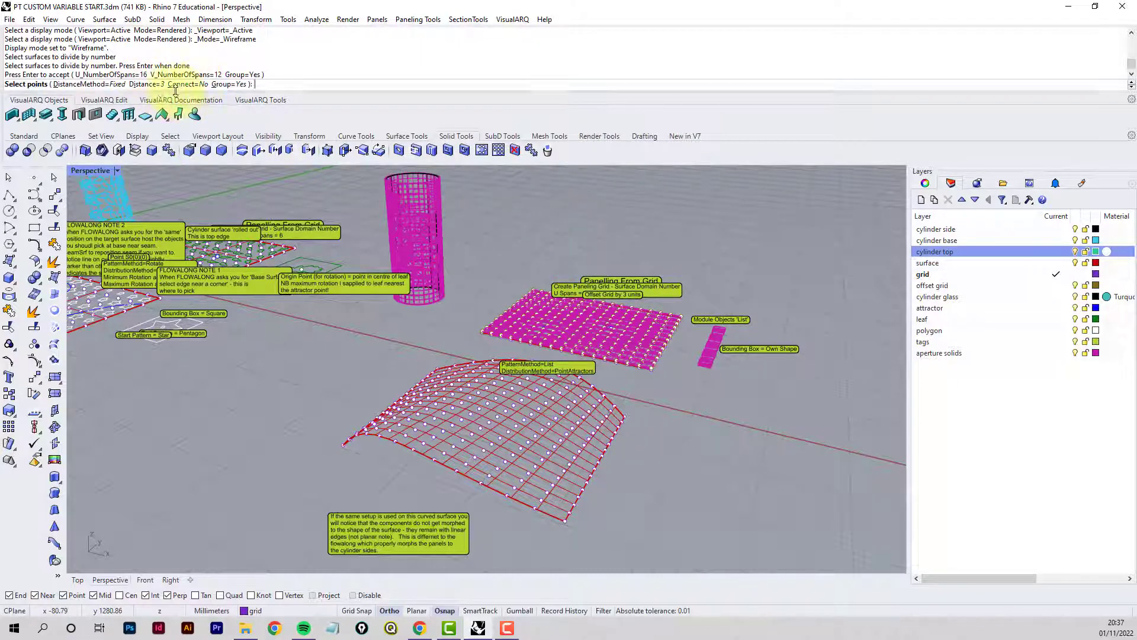
{"action": "left_click", "coordinate": [529, 444]}
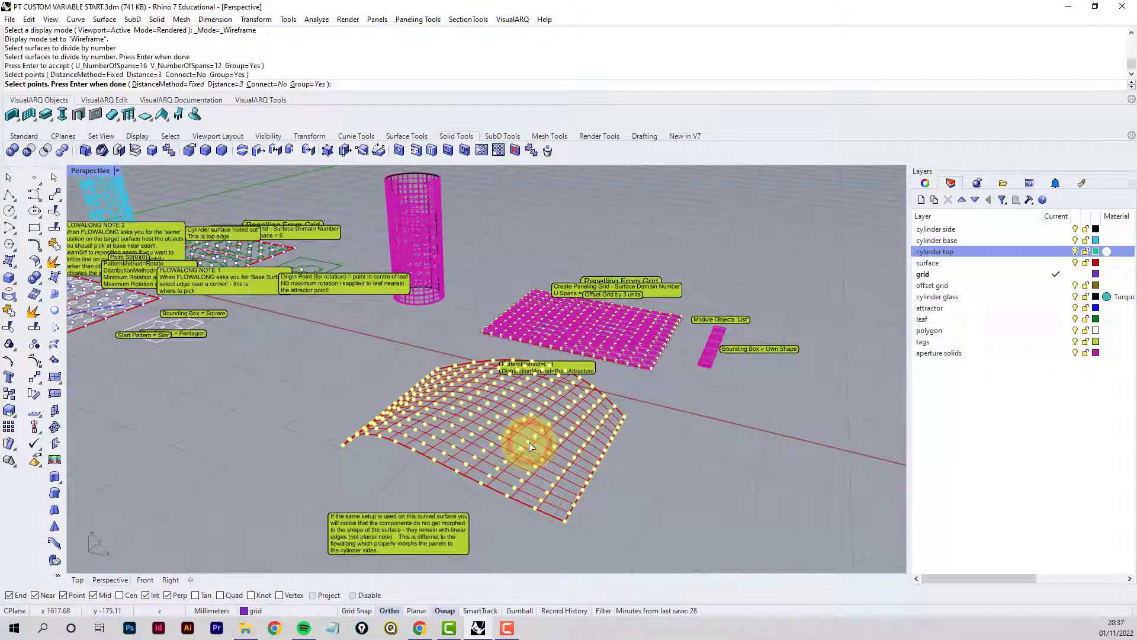
{"action": "key", "text": "Return"}
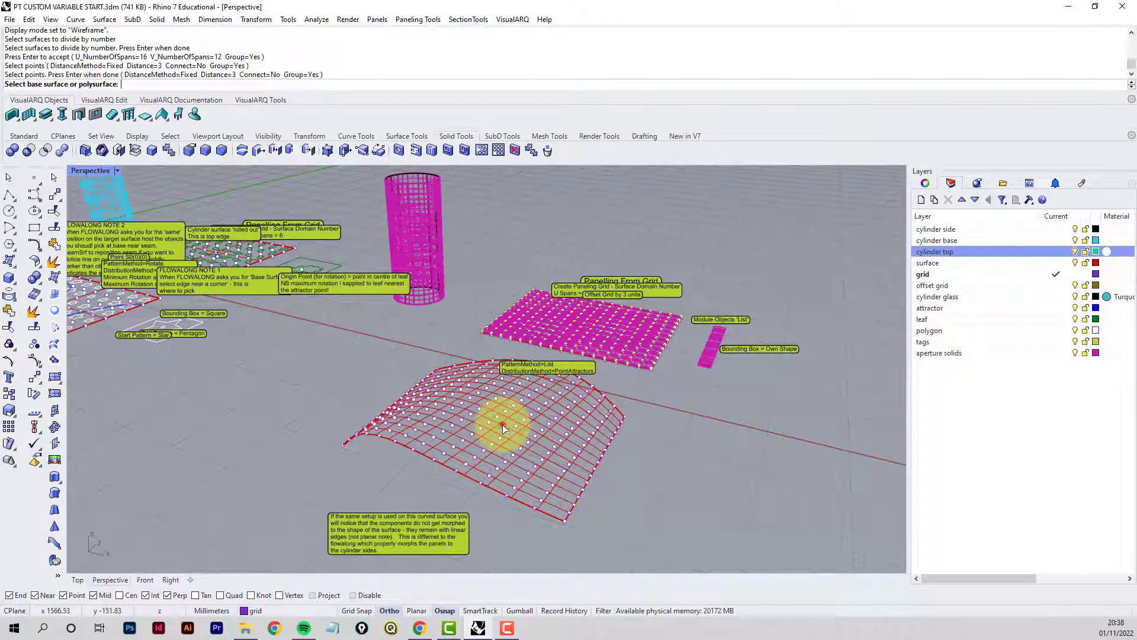
{"action": "left_click", "coordinate": [502, 427]}
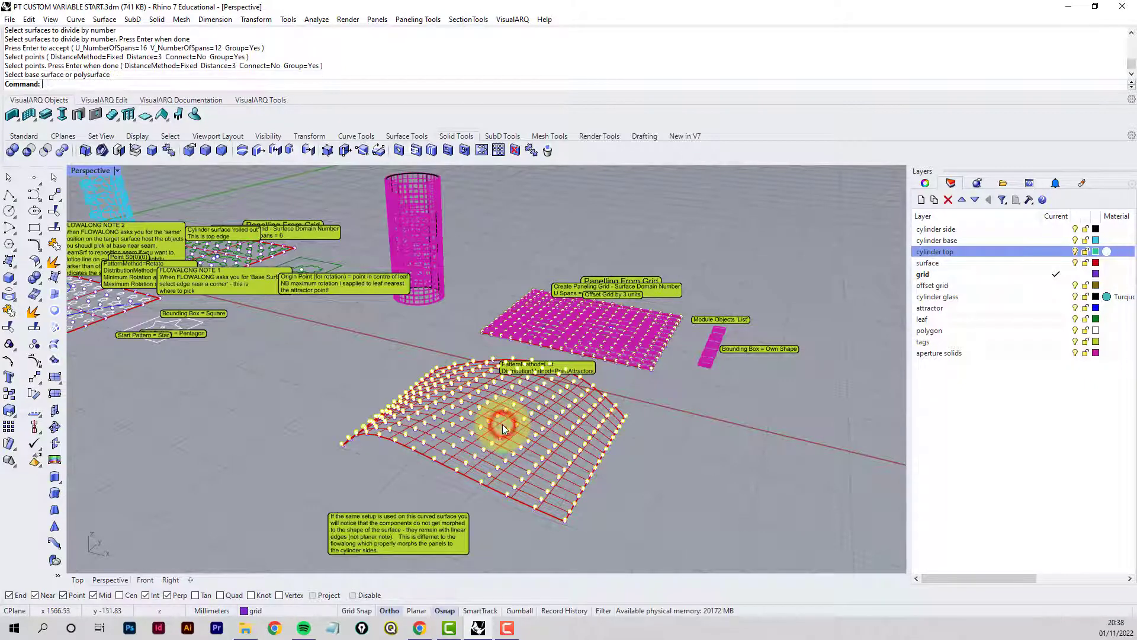
{"action": "left_click", "coordinate": [630, 461]}
Move the offset point group above the curved surface to the "offset grid" layer.
{"action": "scroll", "coordinate": [605, 411], "scroll_direction": "up", "scroll_amount": 3}
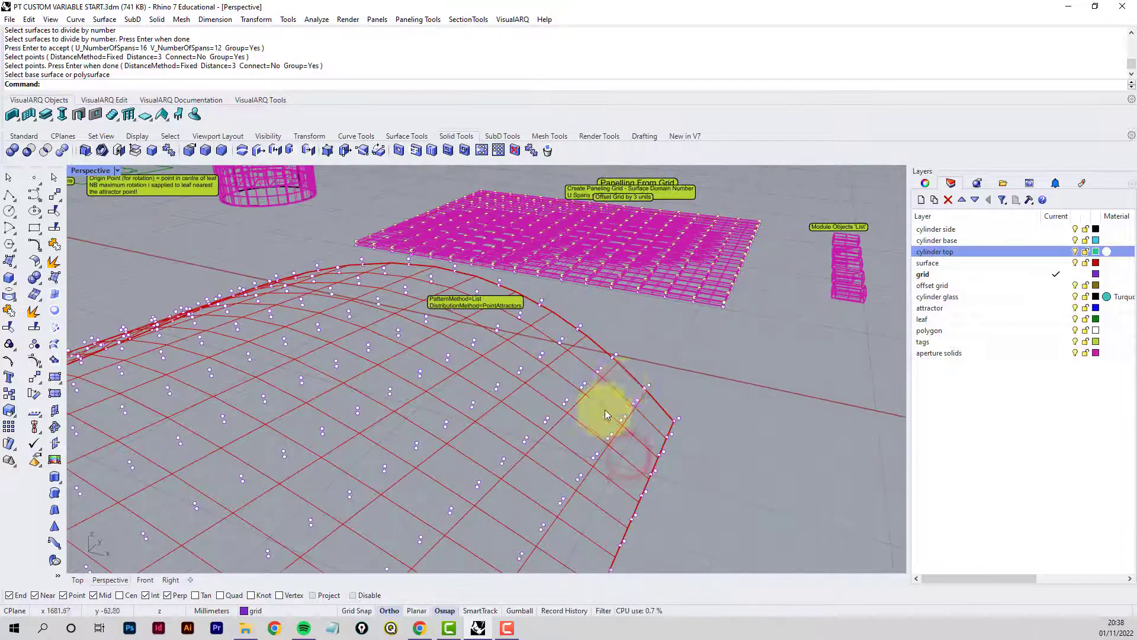
{"action": "left_click", "coordinate": [615, 359]}
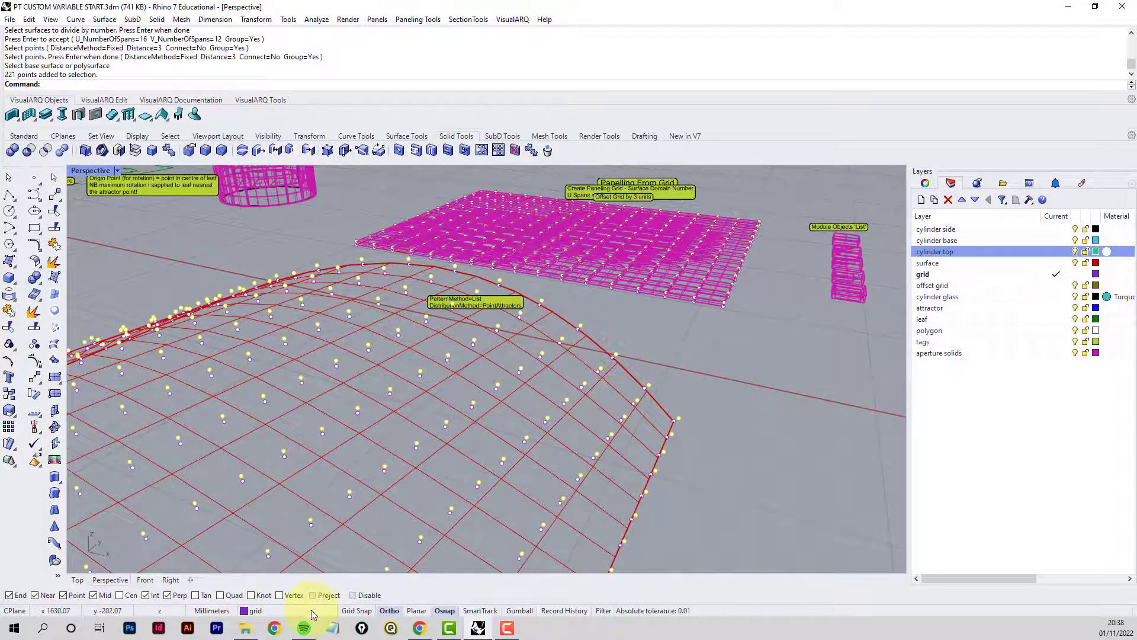
{"action": "left_click", "coordinate": [281, 611]}
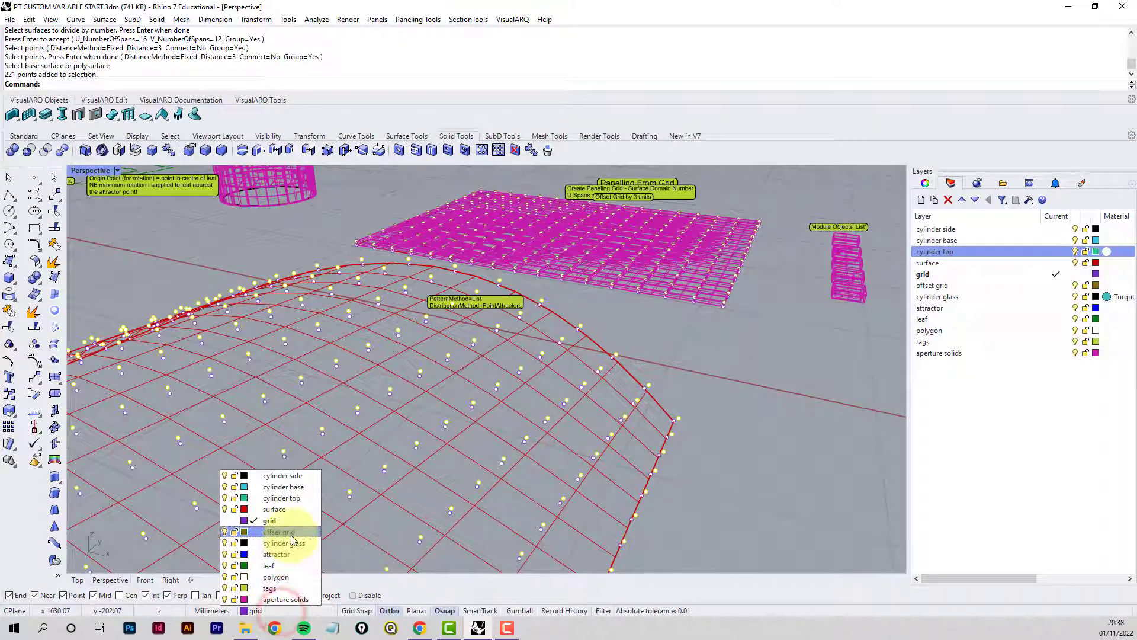
{"action": "left_click", "coordinate": [291, 535]}
{"action": "left_click", "coordinate": [710, 467]}
{"action": "right_click_drag", "start_coordinate": [711, 466], "coordinate": [676, 460]}
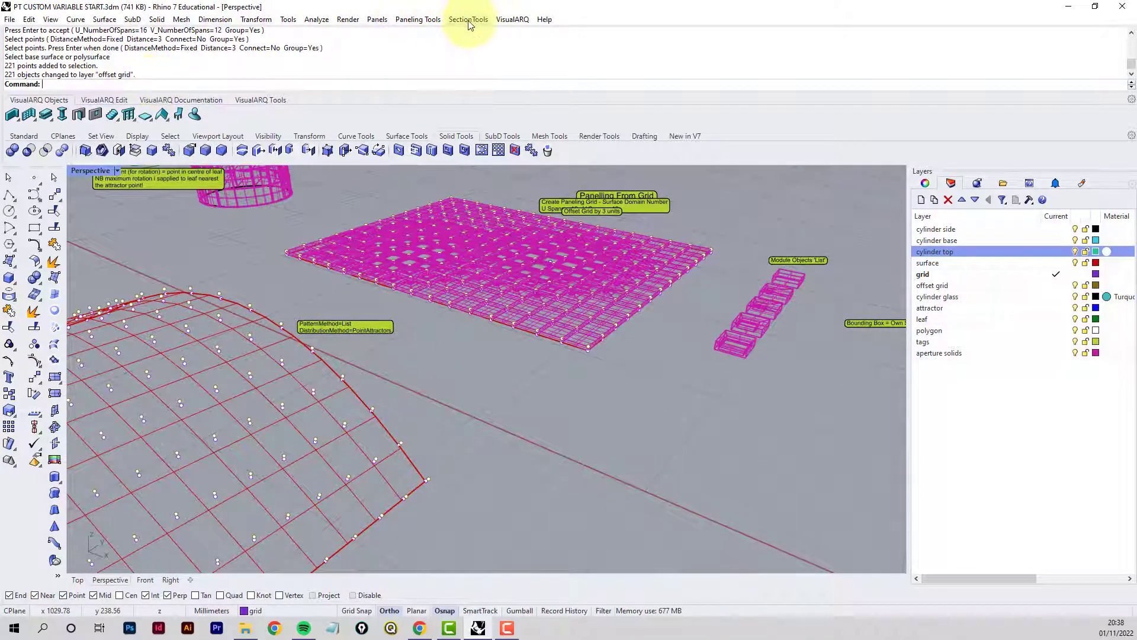
{"action": "left_click", "coordinate": [418, 20]}
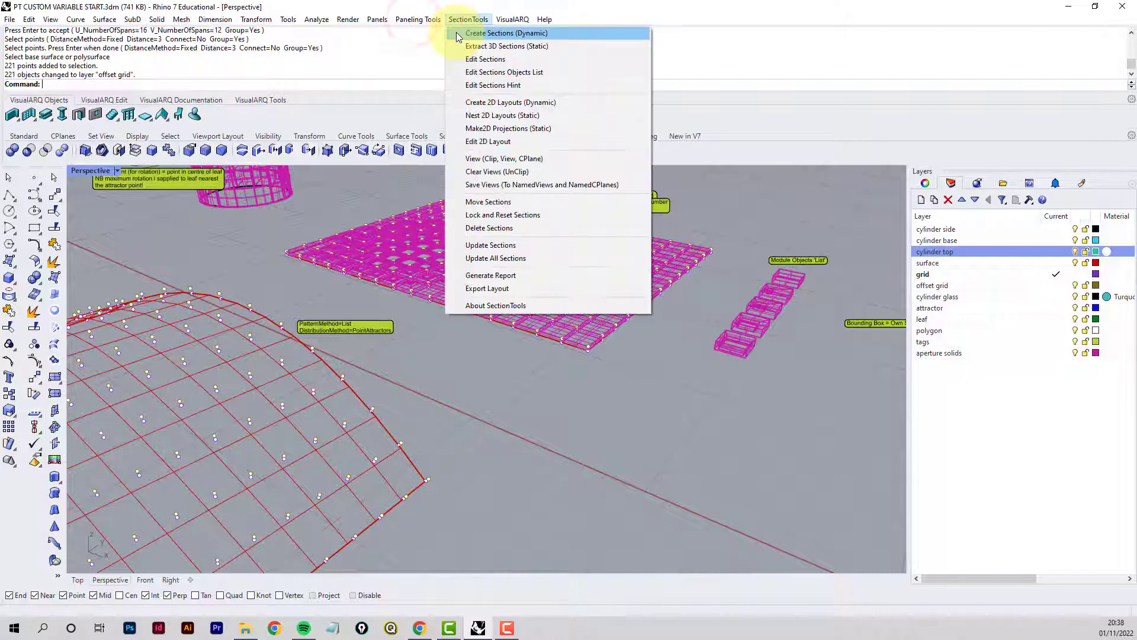
{"action": "mouse_move", "coordinate": [418, 20]}
{"action": "mouse_move", "coordinate": [450, 50]}
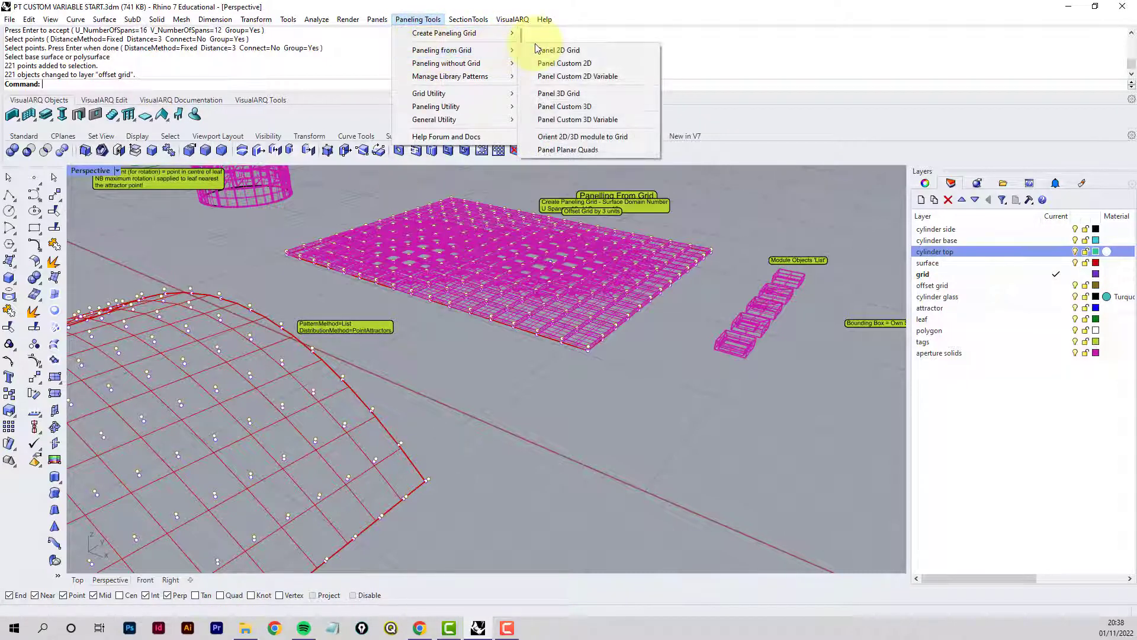
{"action": "left_click", "coordinate": [564, 121]}
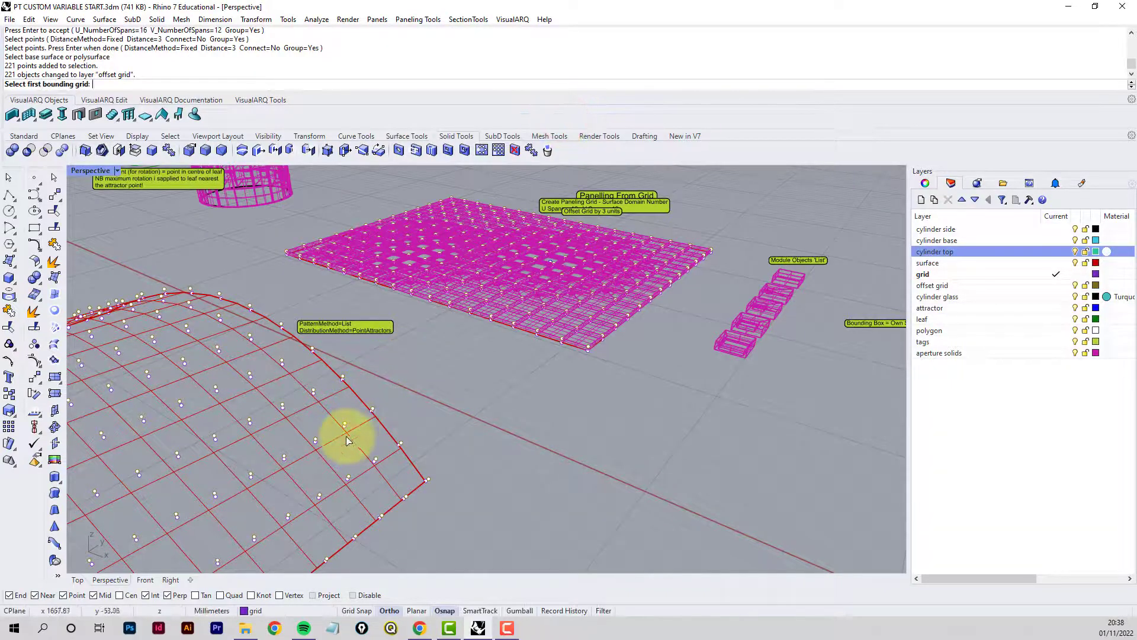
{"action": "left_click", "coordinate": [348, 484]}
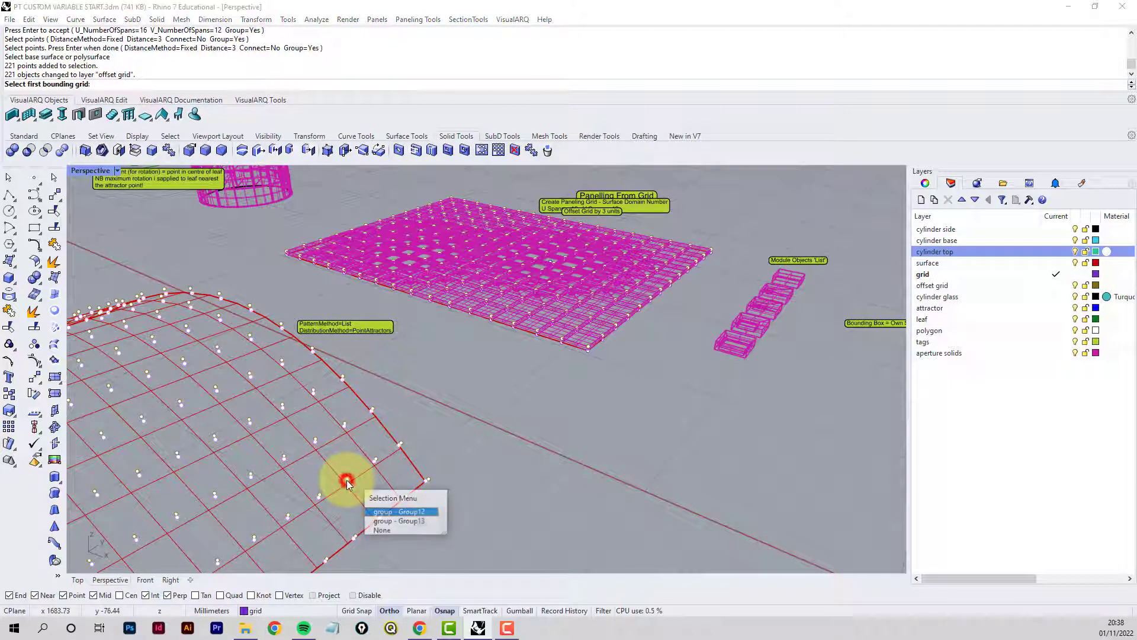
{"action": "left_click", "coordinate": [395, 513]}
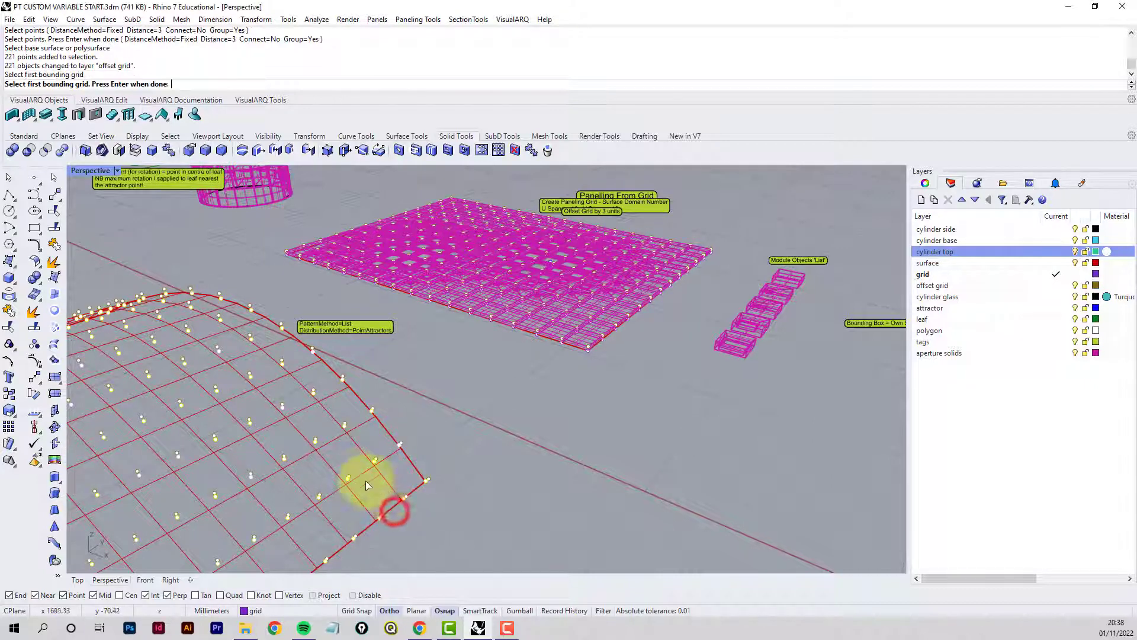
{"action": "left_click", "coordinate": [350, 476]}
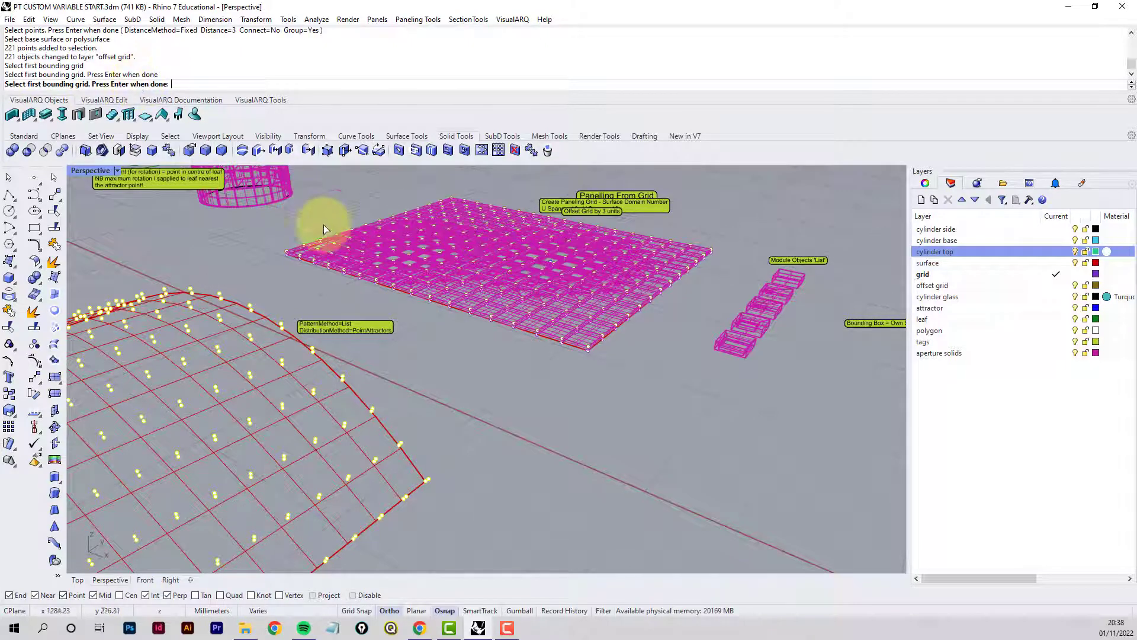
{"action": "key", "text": "Escape"}
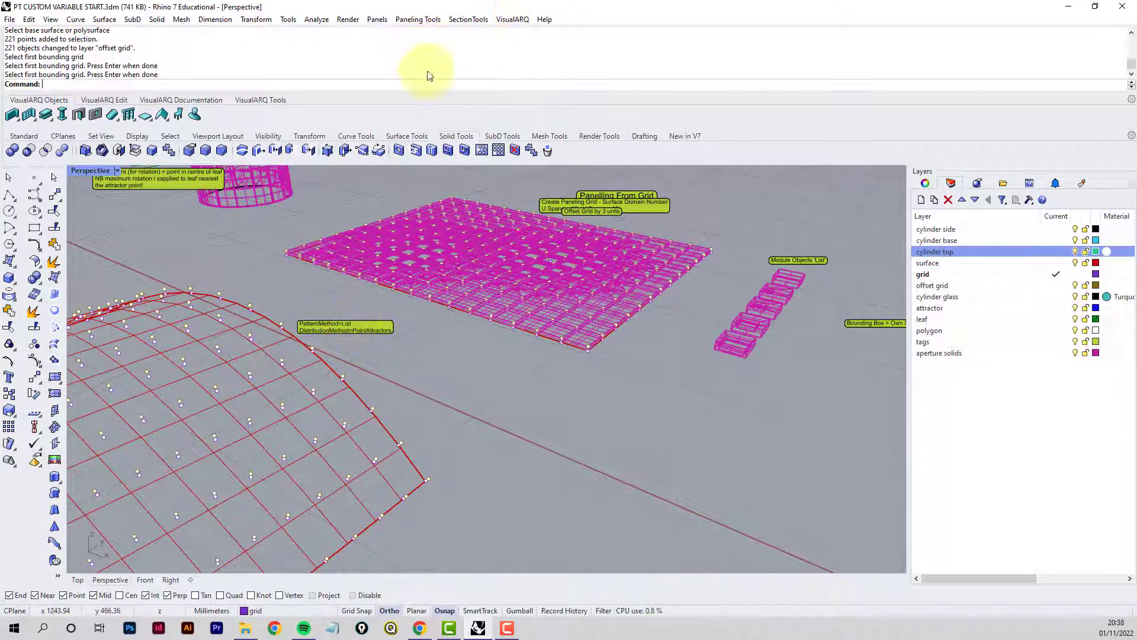
Start Panel 3D Custom Variable with the curved surface's base grid and its offset grid as the two bounding grids.
{"action": "key", "text": "Return"}
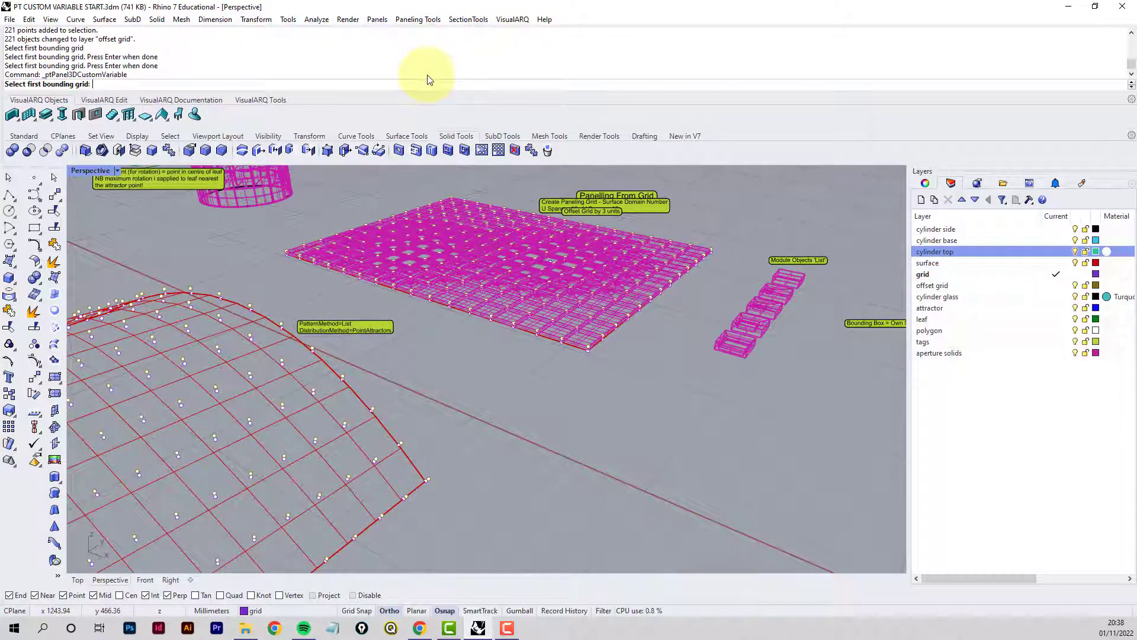
{"action": "left_click", "coordinate": [316, 447]}
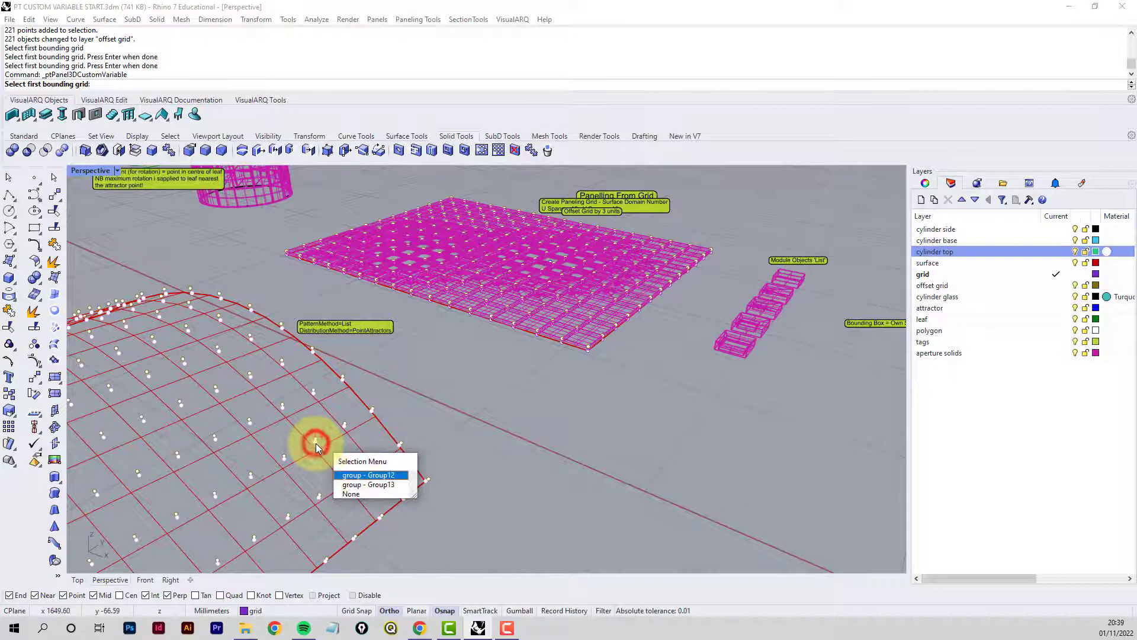
{"action": "left_click", "coordinate": [359, 477]}
{"action": "key", "text": "Return"}
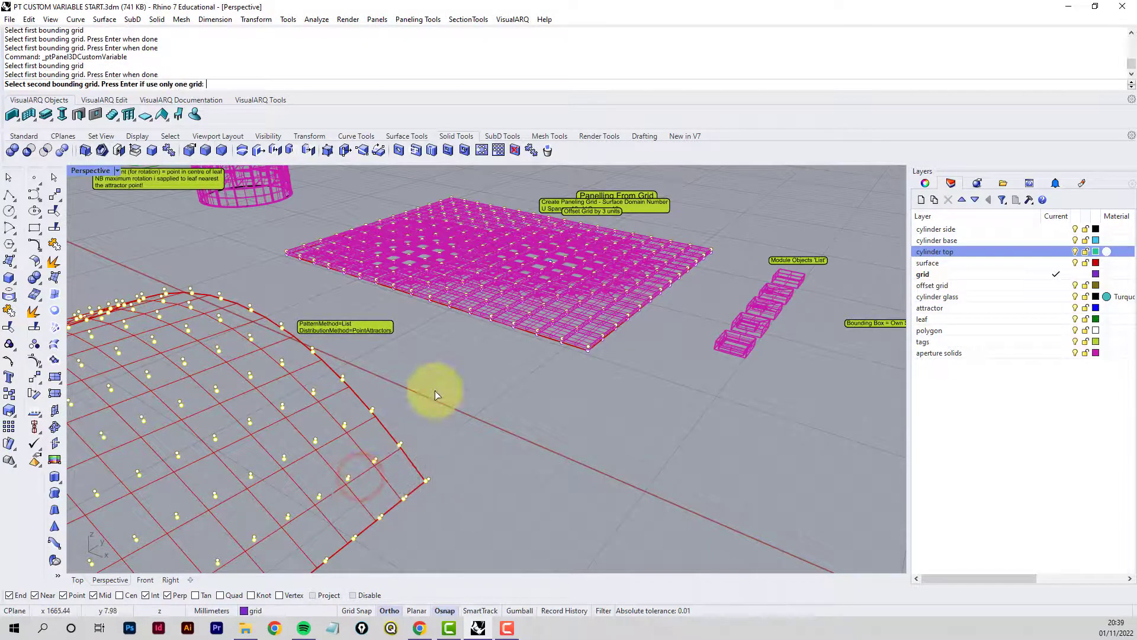
{"action": "left_click", "coordinate": [317, 443]}
{"action": "key", "text": "Return"}
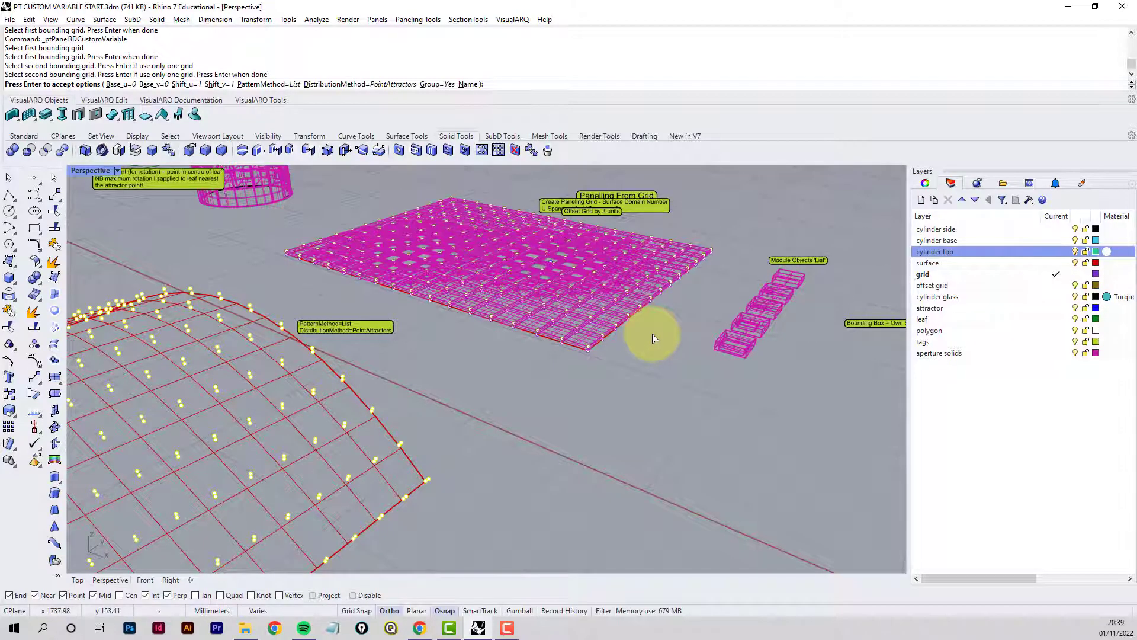
Accept the List pattern method and PointAttractors distribution, and choose the attractor from the grid points near the middle of the curved surface.
{"action": "right_click_drag", "start_coordinate": [523, 365], "coordinate": [393, 393]}
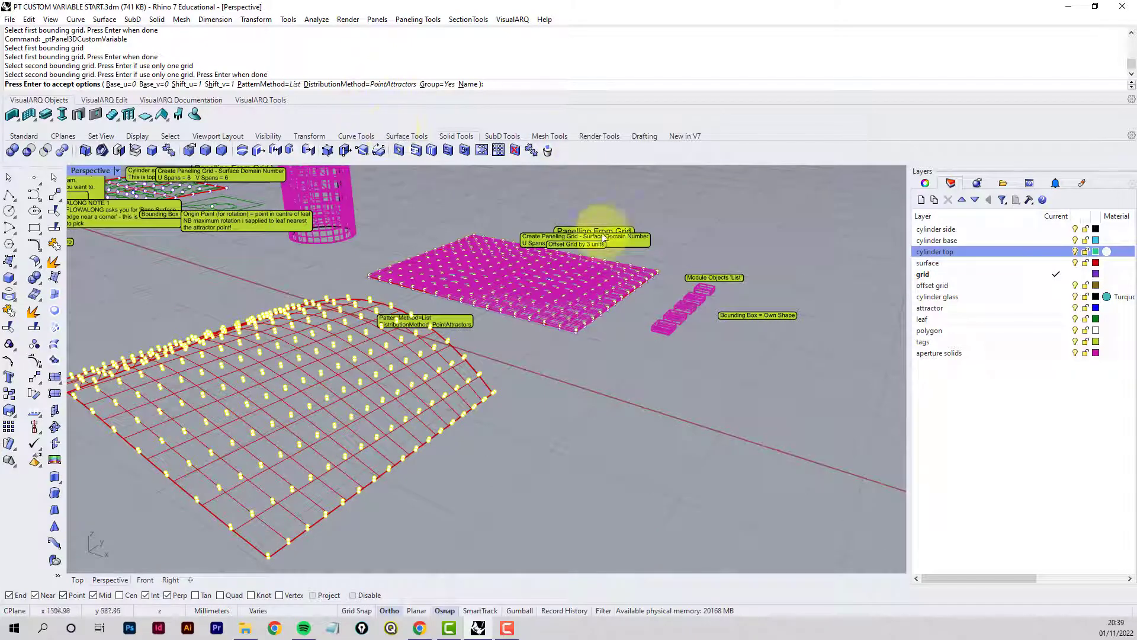
{"action": "key", "text": "Return"}
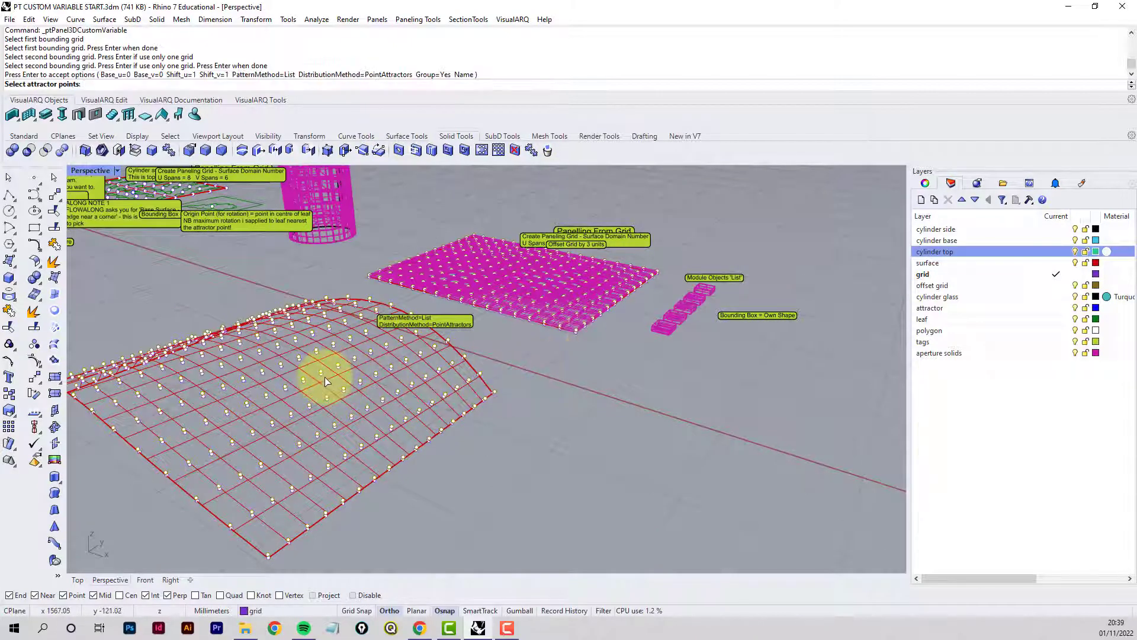
{"action": "left_click", "coordinate": [274, 431]}
{"action": "left_click", "coordinate": [320, 462]}
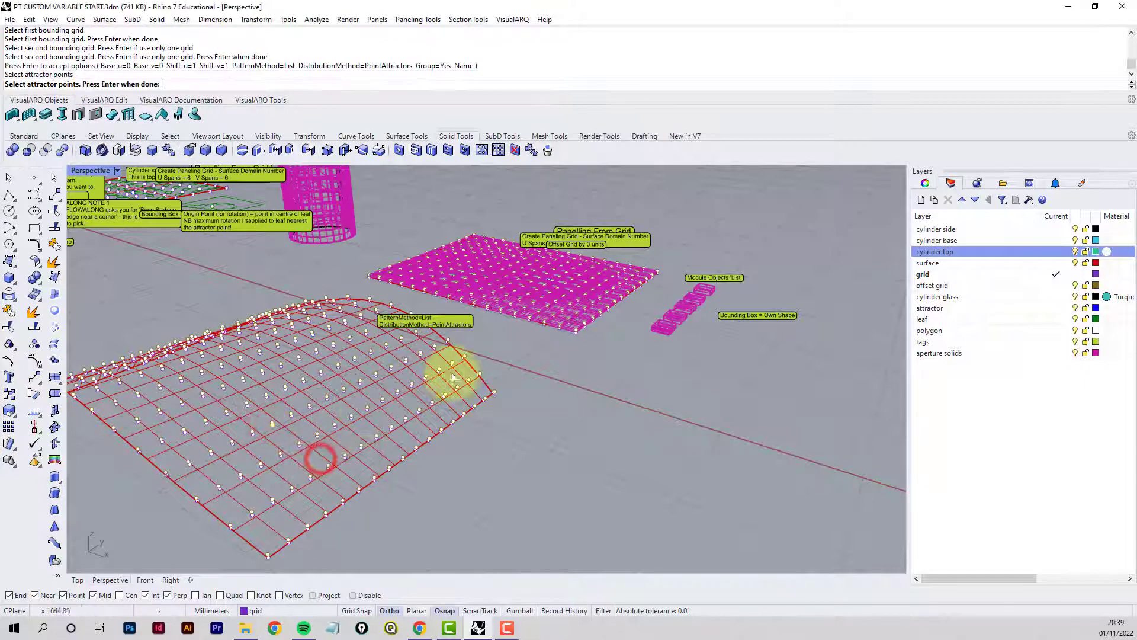
{"action": "key", "text": "Return"}
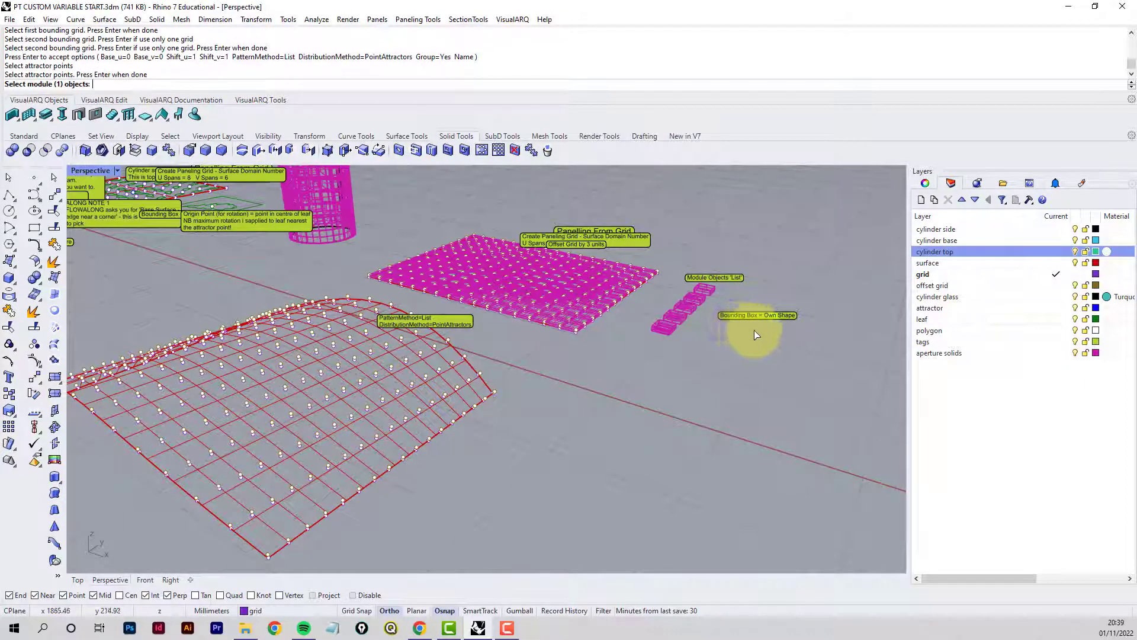
Panel the curved surface with the five aperture modules, ordered from largest opening to smallest, each using its own bounding box.
{"action": "scroll", "coordinate": [748, 323], "scroll_direction": "up", "scroll_amount": 3}
{"action": "left_click", "coordinate": [619, 341]}
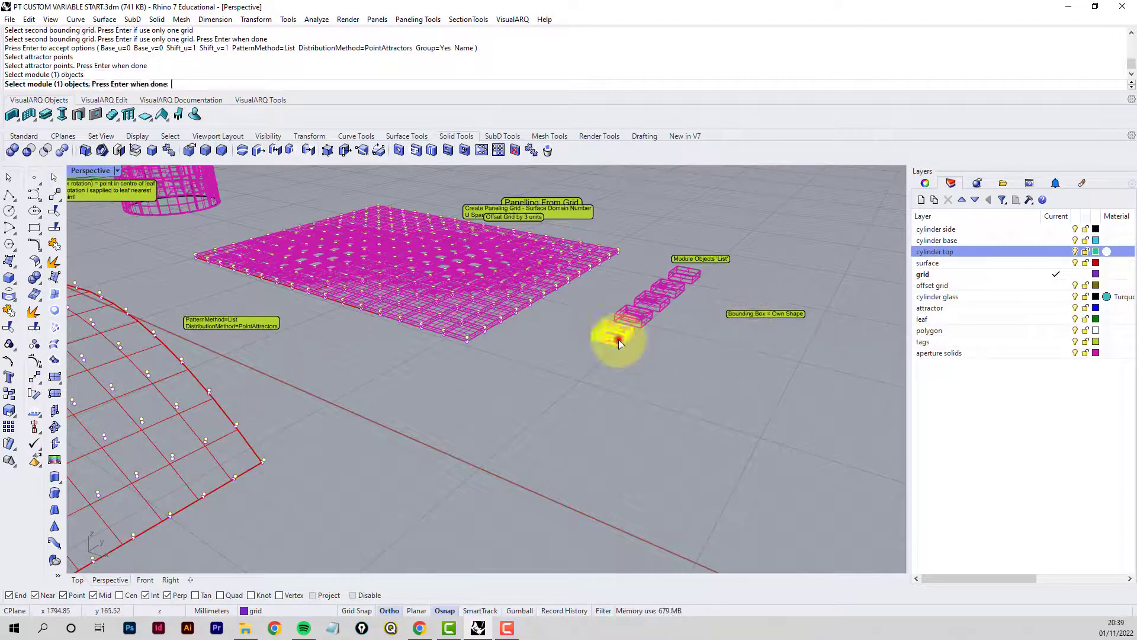
{"action": "left_click", "coordinate": [619, 343]}
{"action": "key", "text": "Return"}
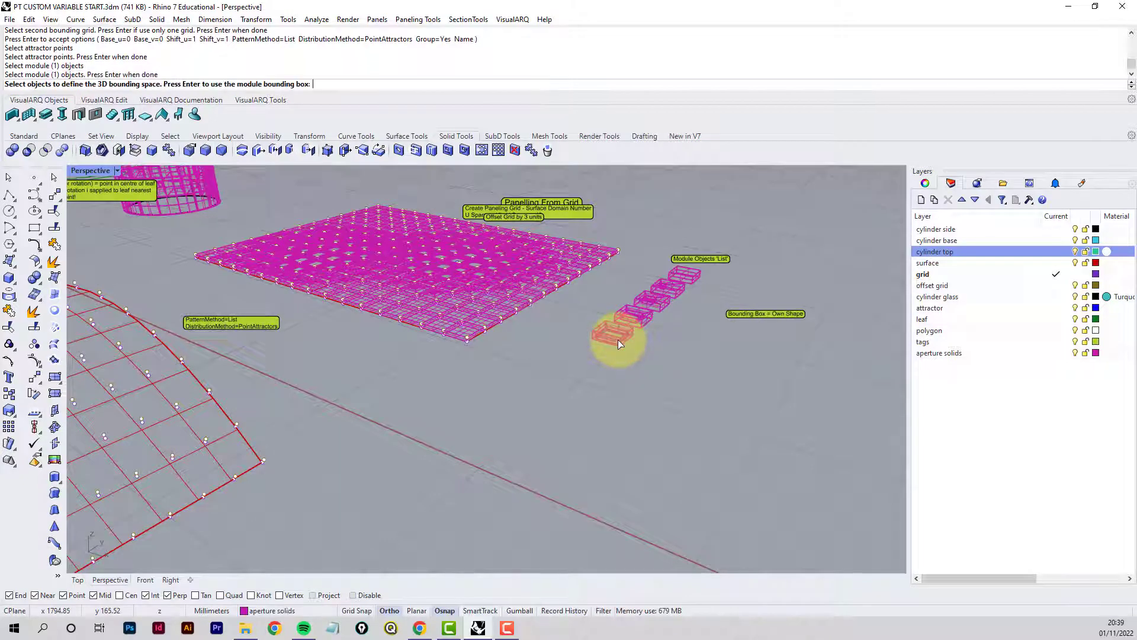
{"action": "key", "text": "Return"}
{"action": "left_click", "coordinate": [644, 323]}
{"action": "key", "text": "Return"}
{"action": "key", "text": "Return"}
{"action": "left_click", "coordinate": [655, 303]}
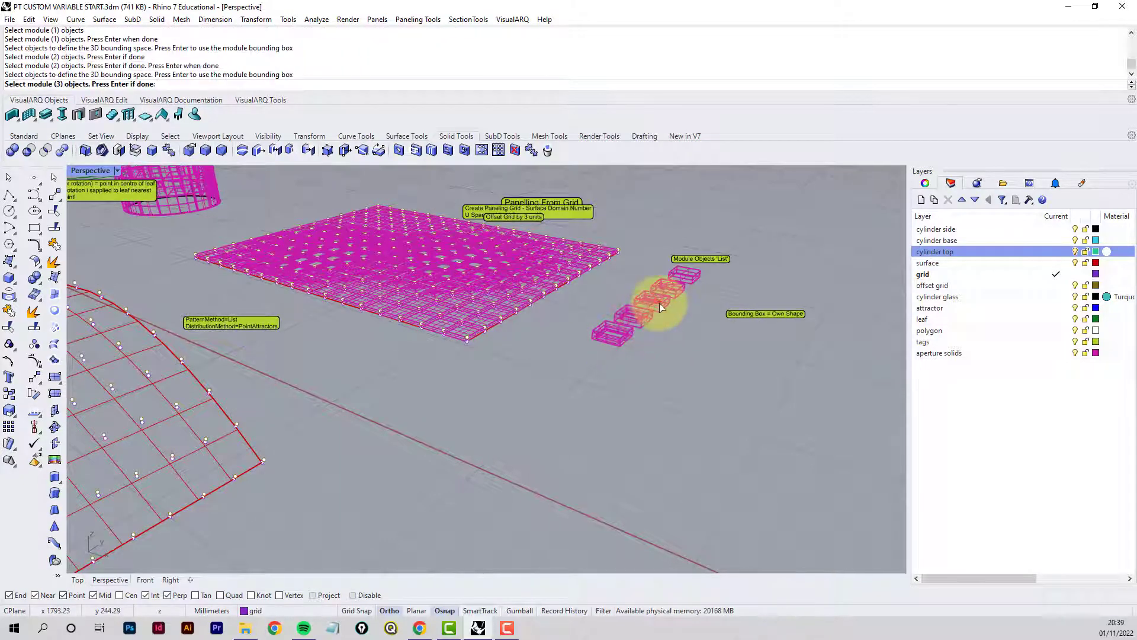
{"action": "key", "text": "Return"}
{"action": "key", "text": "Return"}
{"action": "left_click", "coordinate": [677, 290]}
{"action": "key", "text": "Return"}
{"action": "key", "text": "Return"}
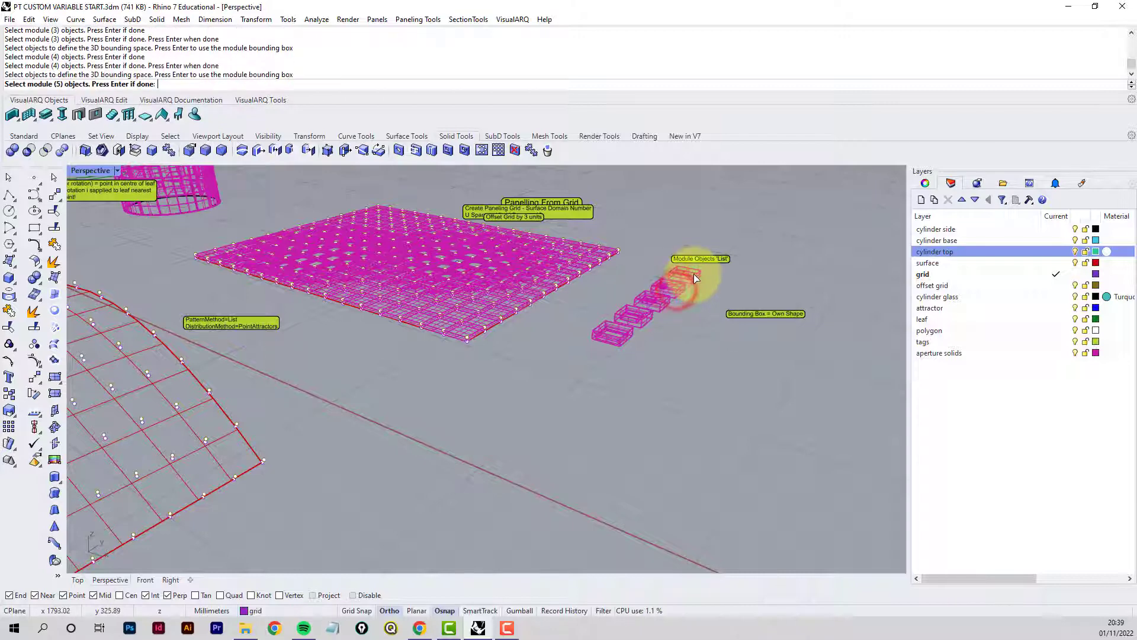
{"action": "left_click", "coordinate": [692, 275]}
{"action": "key", "text": "Return"}
{"action": "key", "text": "Return"}
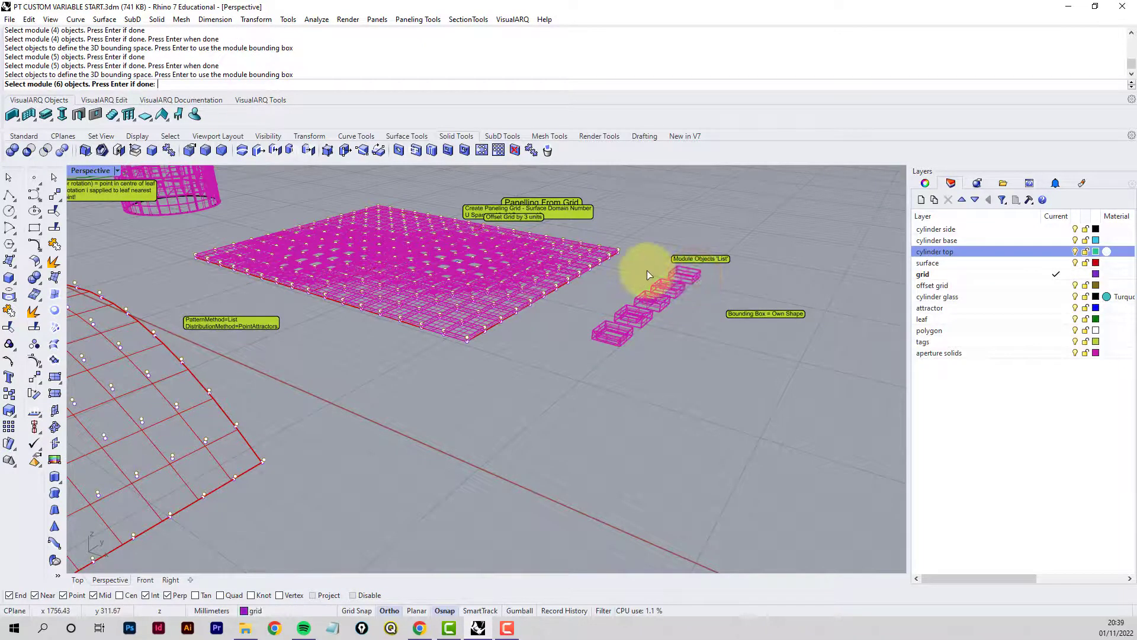
{"action": "key", "text": "Return"}
{"action": "key", "text": "Return"}
Hide the curved base surface beneath the new panels and set the Perspective viewport to Shaded display.
{"action": "scroll", "coordinate": [616, 311], "scroll_direction": "down", "scroll_amount": 4}
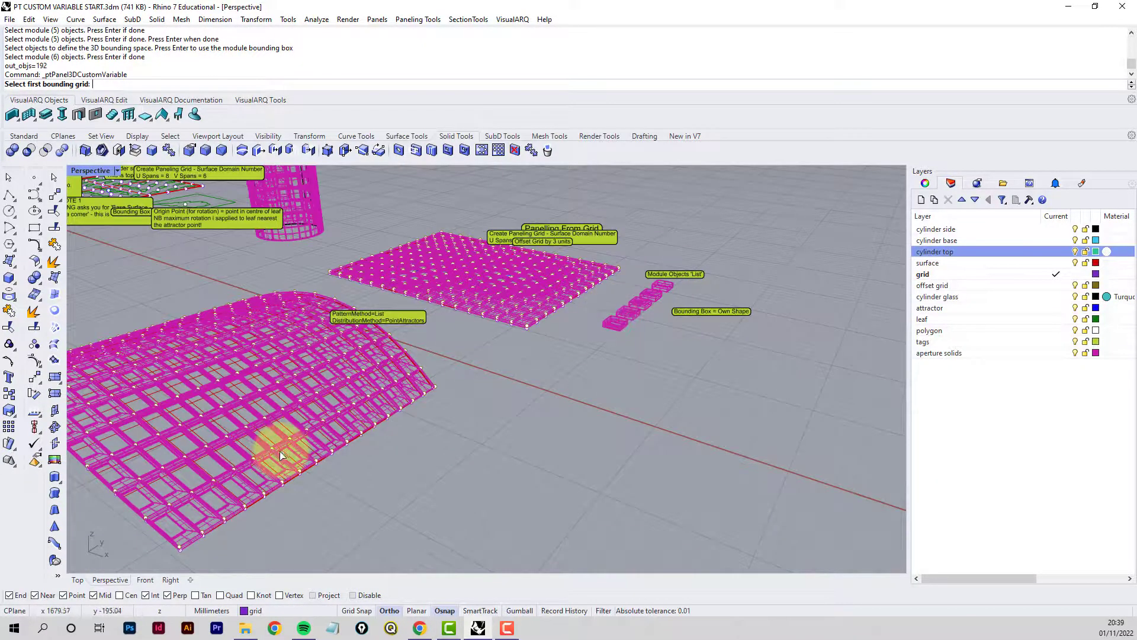
{"action": "right_click_drag", "start_coordinate": [293, 449], "coordinate": [328, 440]}
{"action": "scroll", "coordinate": [436, 347], "scroll_direction": "up", "scroll_amount": 5}
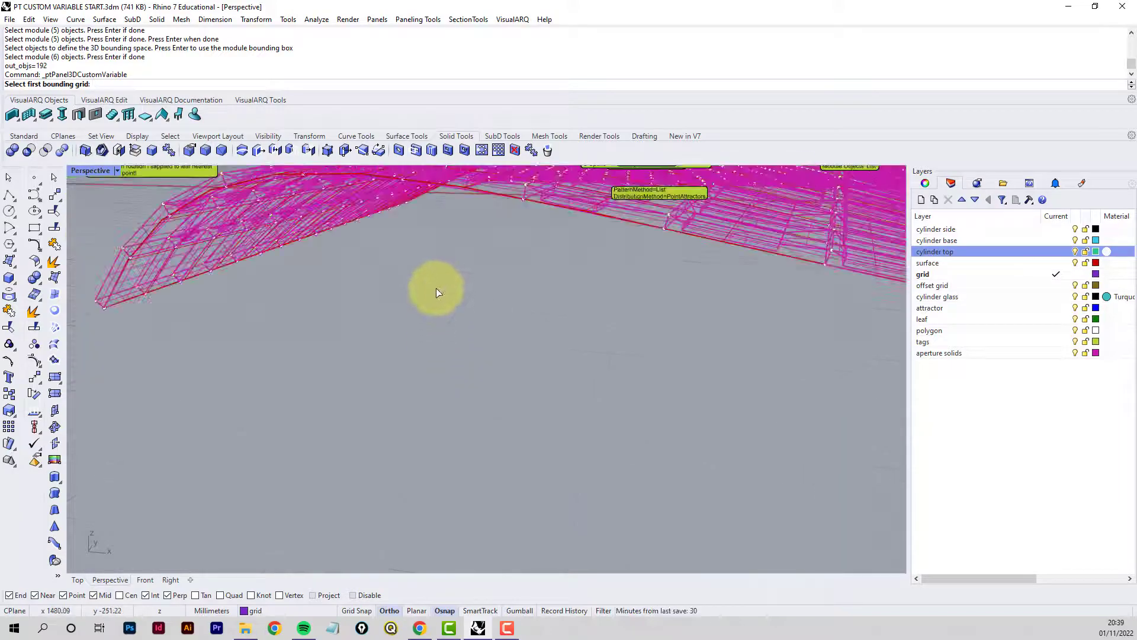
{"action": "right_click_drag", "start_coordinate": [387, 190], "coordinate": [388, 208]}
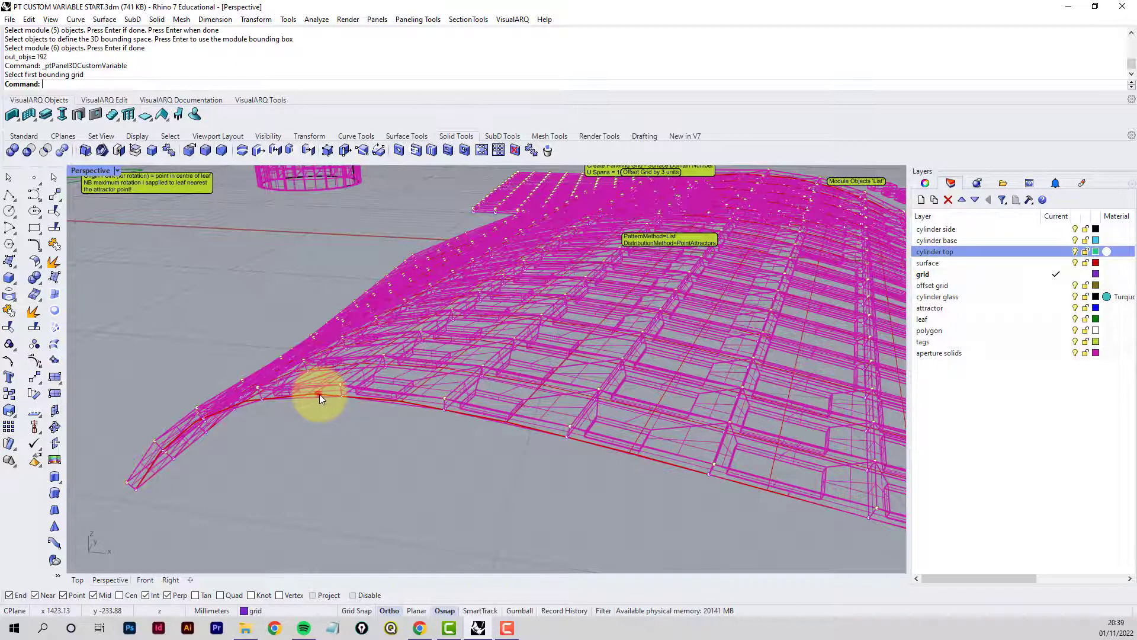
{"action": "left_click", "coordinate": [319, 396]}
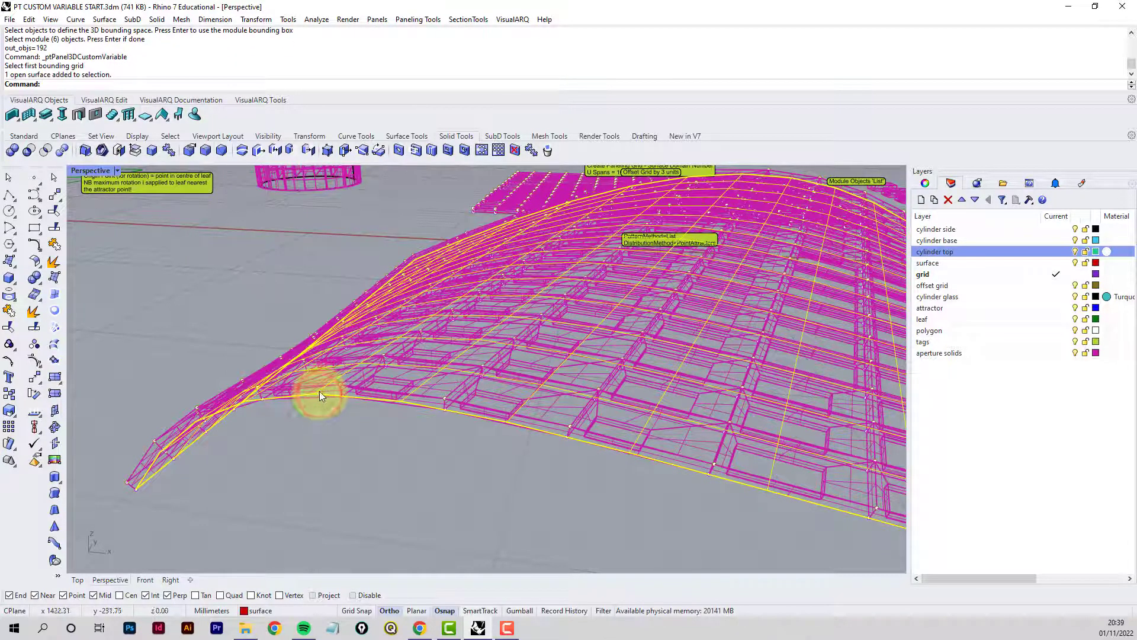
{"action": "type", "text": "Hide"}
{"action": "key", "text": "Return"}
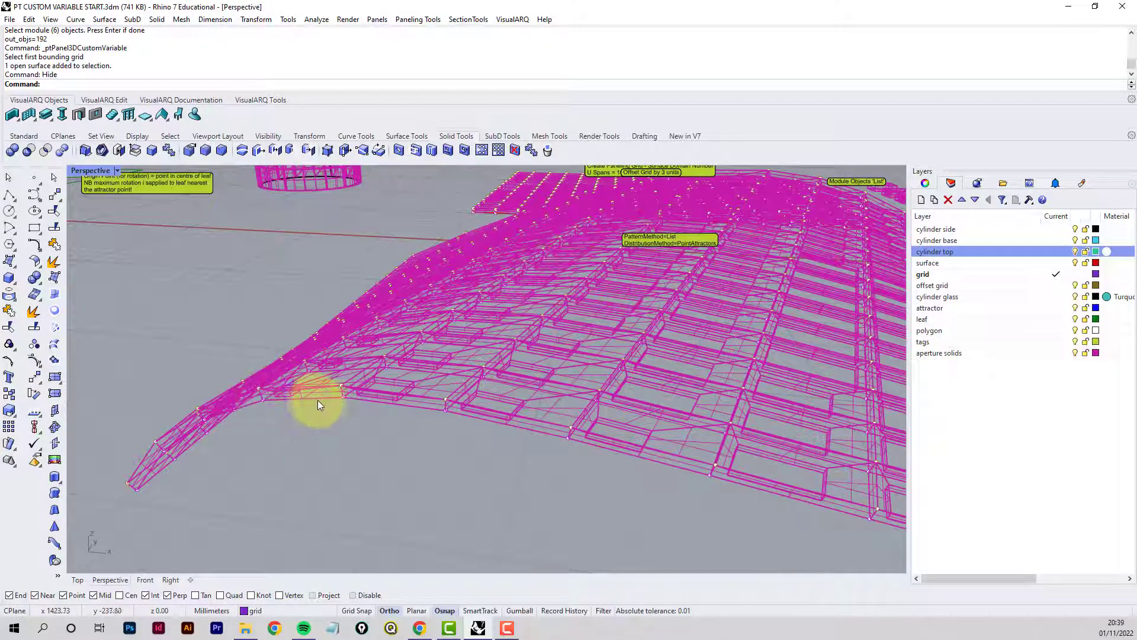
{"action": "middle_click", "coordinate": [442, 445]}
{"action": "left_click", "coordinate": [472, 441]}
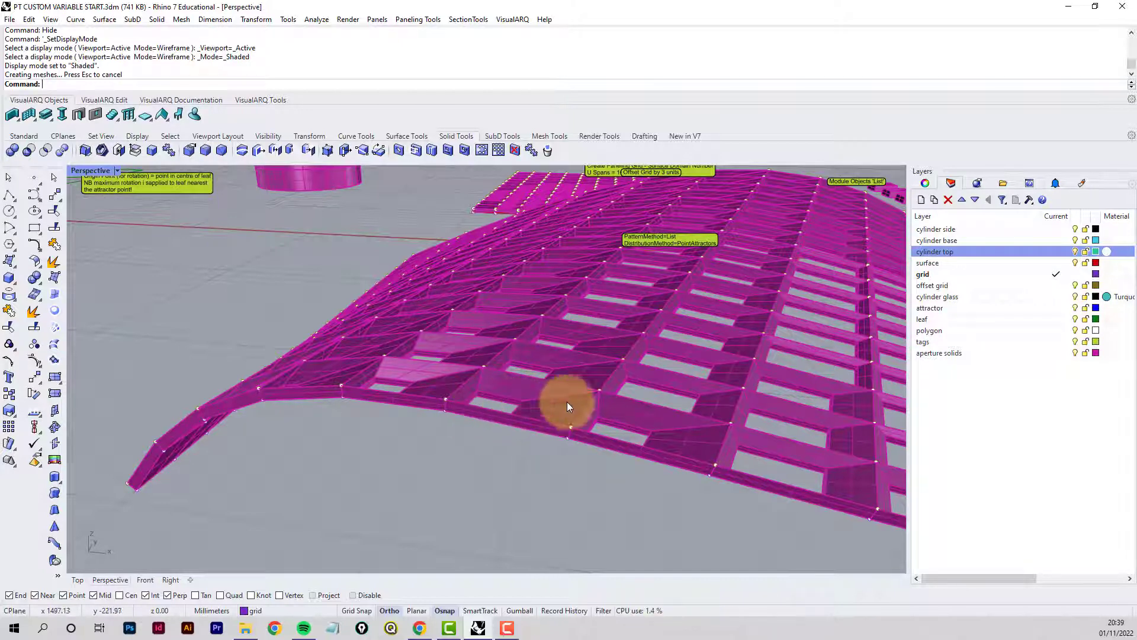
Compare how the panels follow the curvature on the cylinder and on the curved surface.
{"action": "scroll", "coordinate": [488, 259], "scroll_direction": "down", "scroll_amount": 6}
{"action": "right_click_drag", "start_coordinate": [448, 230], "coordinate": [464, 282]}
{"action": "scroll", "coordinate": [349, 306], "scroll_direction": "up", "scroll_amount": 9}
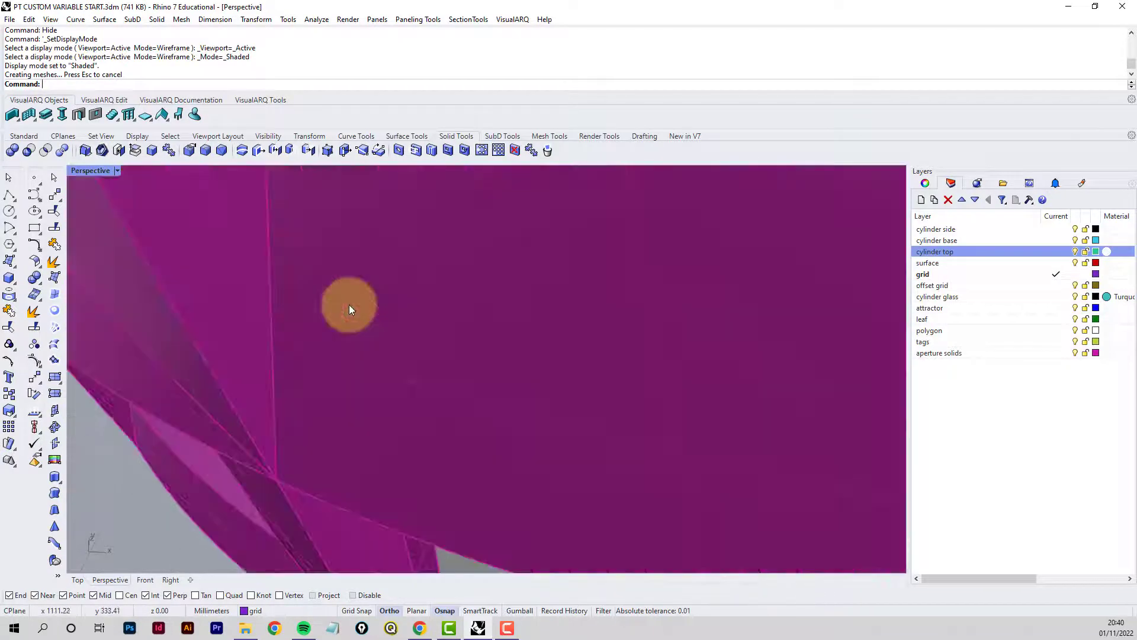
{"action": "scroll", "coordinate": [349, 306], "scroll_direction": "down", "scroll_amount": 4}
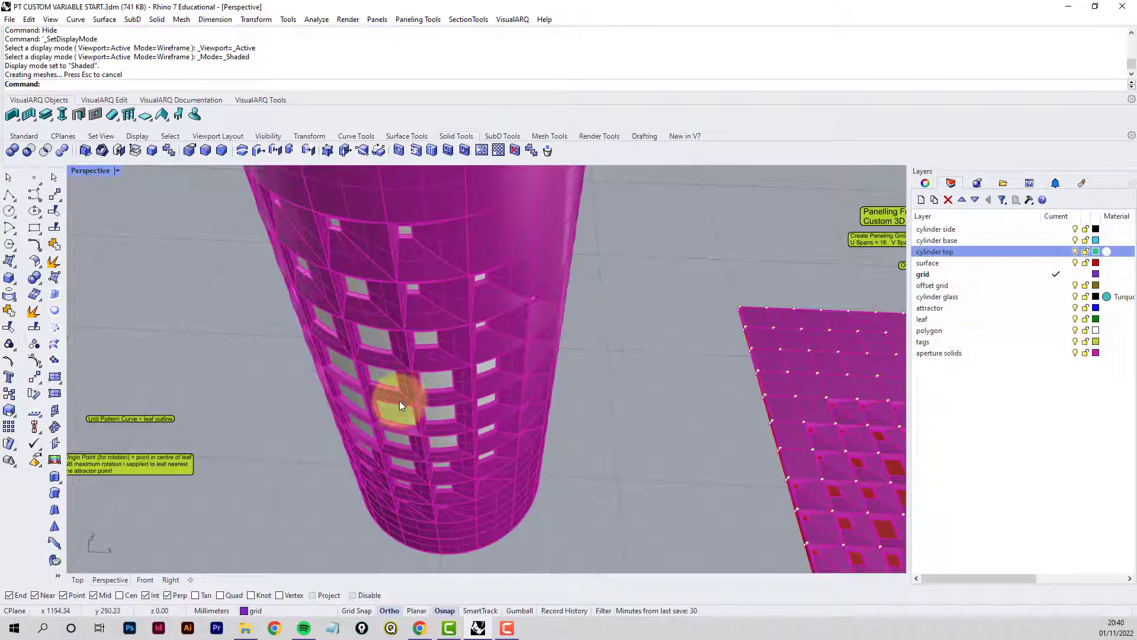
{"action": "scroll", "coordinate": [521, 378], "scroll_direction": "down", "scroll_amount": 5}
{"action": "right_click_drag", "start_coordinate": [665, 394], "coordinate": [587, 385]}
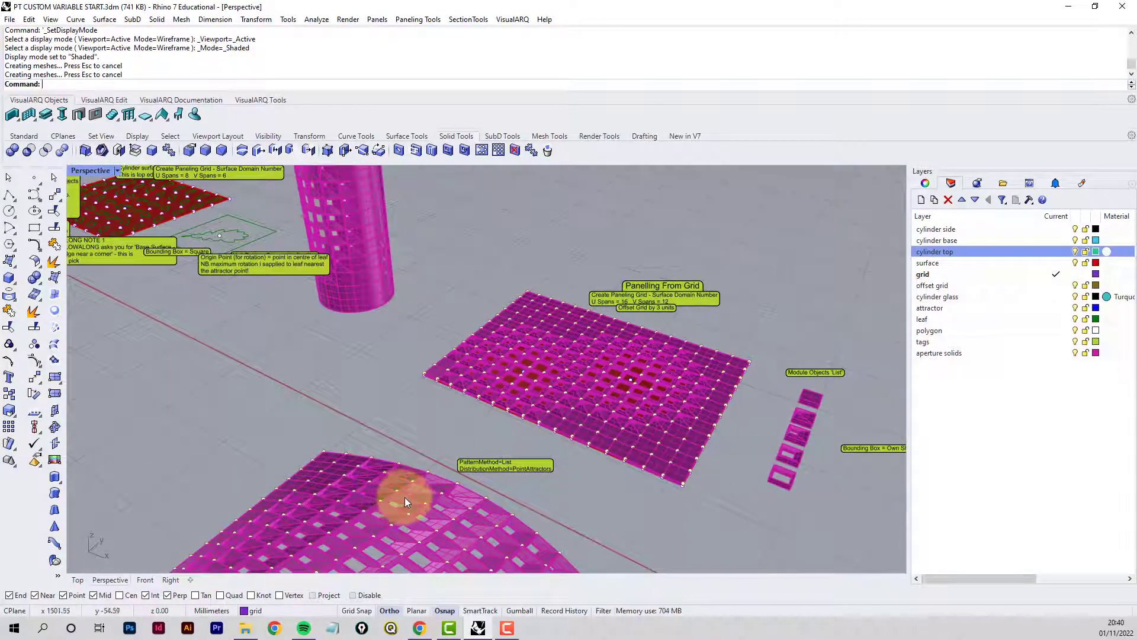
{"action": "right_click_drag", "start_coordinate": [345, 490], "coordinate": [549, 422]}
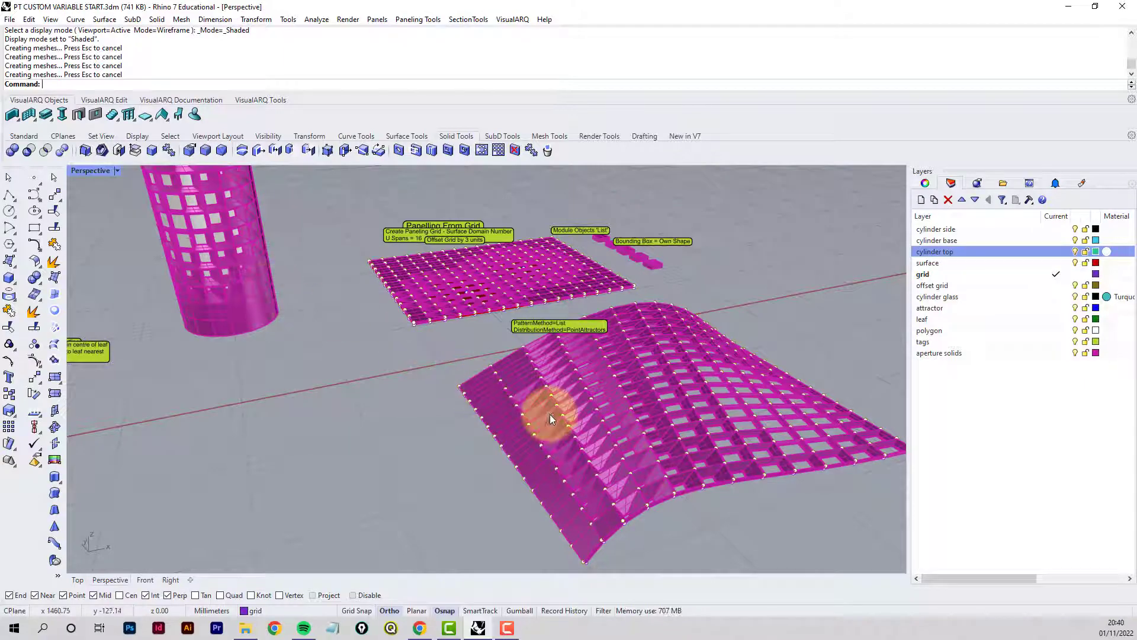
{"action": "scroll", "coordinate": [551, 414], "scroll_direction": "up", "scroll_amount": 3}
{"action": "scroll", "coordinate": [611, 413], "scroll_direction": "up", "scroll_amount": 2}
{"action": "right_click_drag", "start_coordinate": [598, 411], "coordinate": [557, 382]}
{"action": "scroll", "coordinate": [578, 395], "scroll_direction": "down", "scroll_amount": 5}
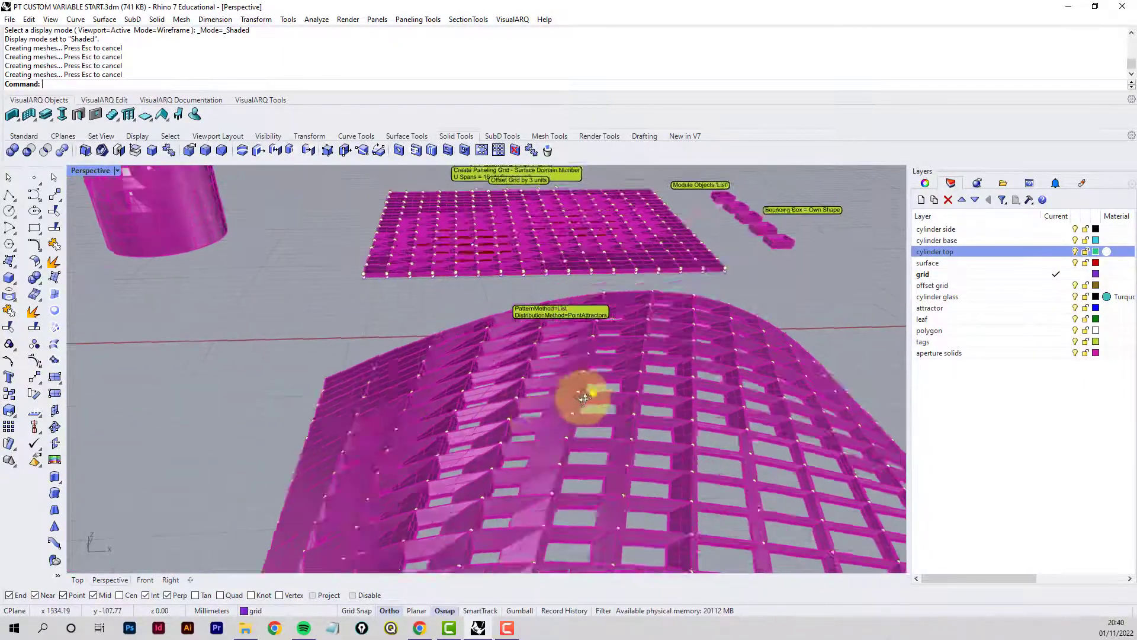
{"action": "scroll", "coordinate": [383, 368], "scroll_direction": "down", "scroll_amount": 3}
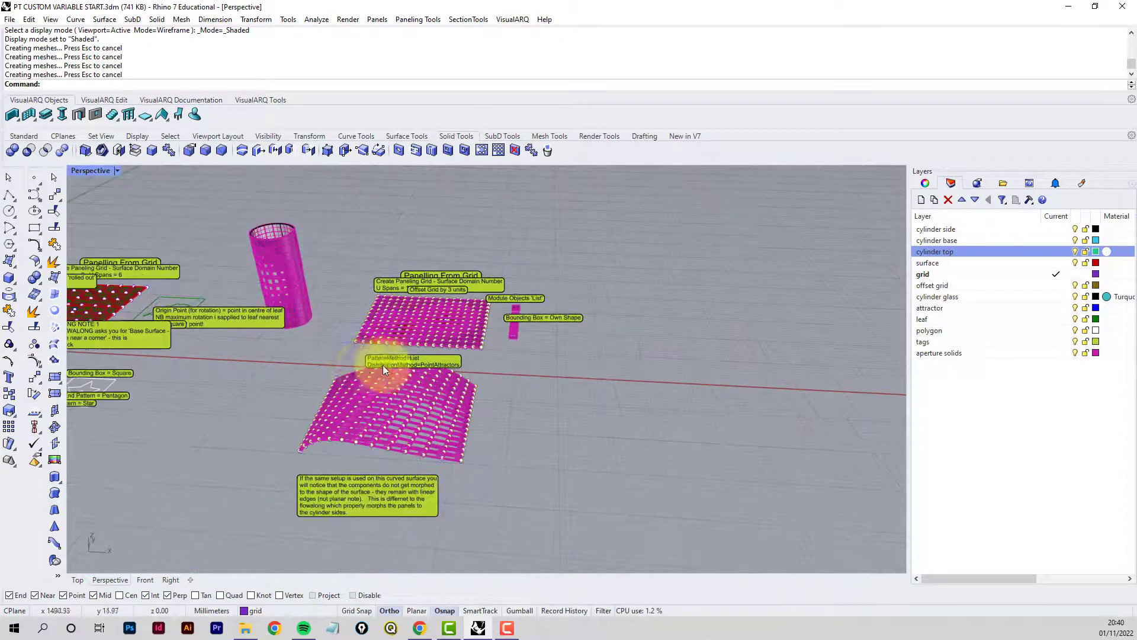
{"action": "right_click_drag", "start_coordinate": [382, 365], "coordinate": [325, 368]}
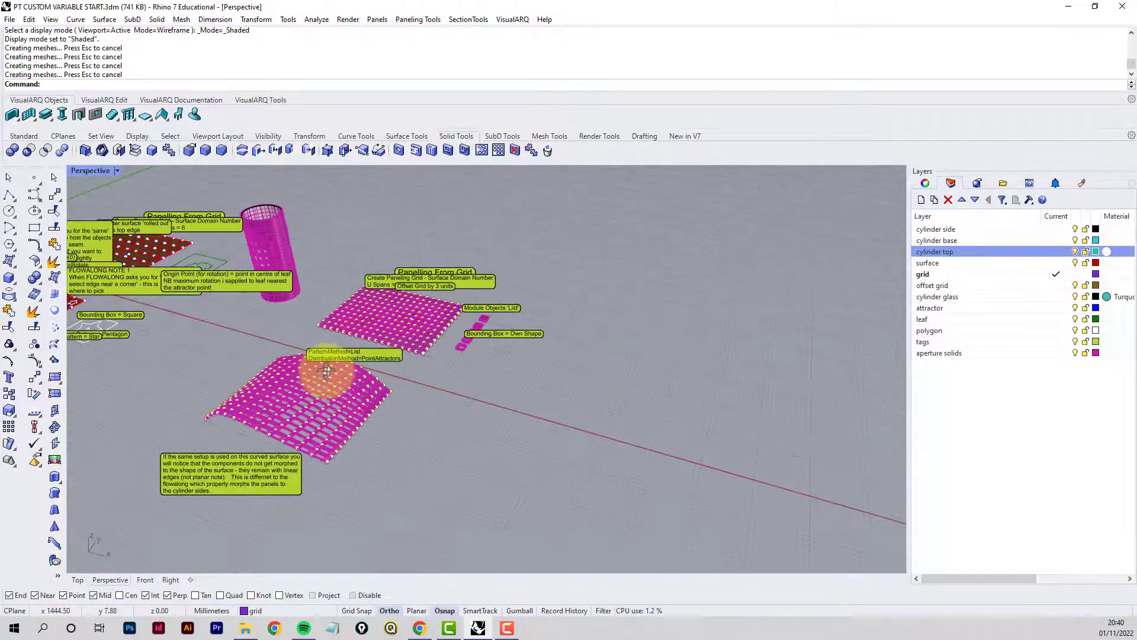
Turn on Grid Snap and create a sphere with a radius of about 10 mm on open ground beside the aperture modules.
{"action": "scroll", "coordinate": [465, 330], "scroll_direction": "up", "scroll_amount": 5}
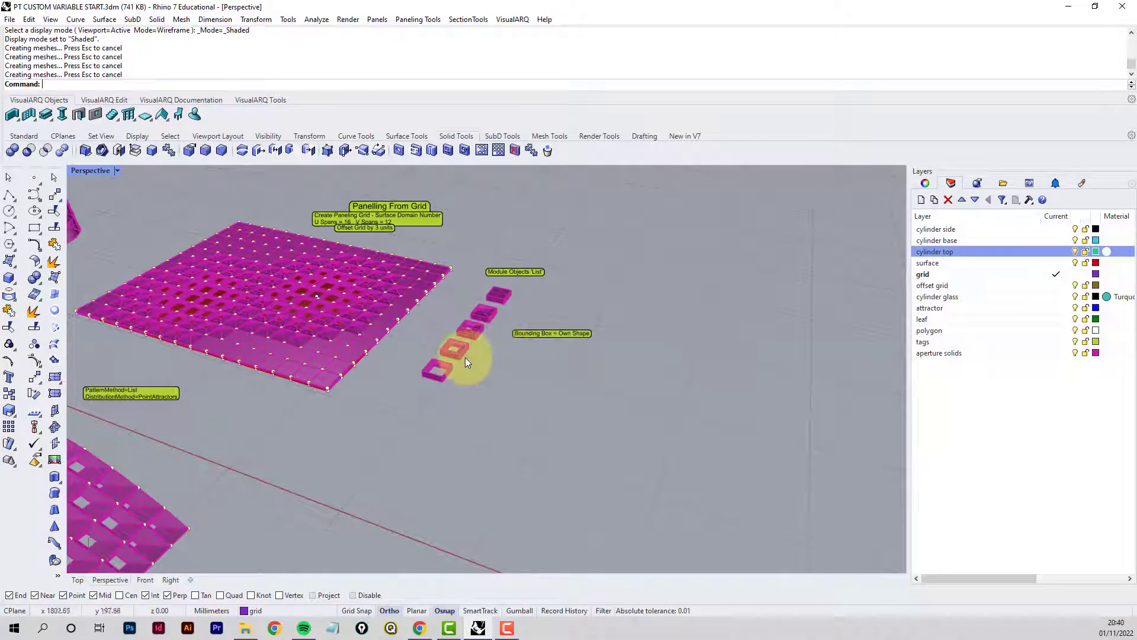
{"action": "scroll", "coordinate": [503, 344], "scroll_direction": "up", "scroll_amount": 2}
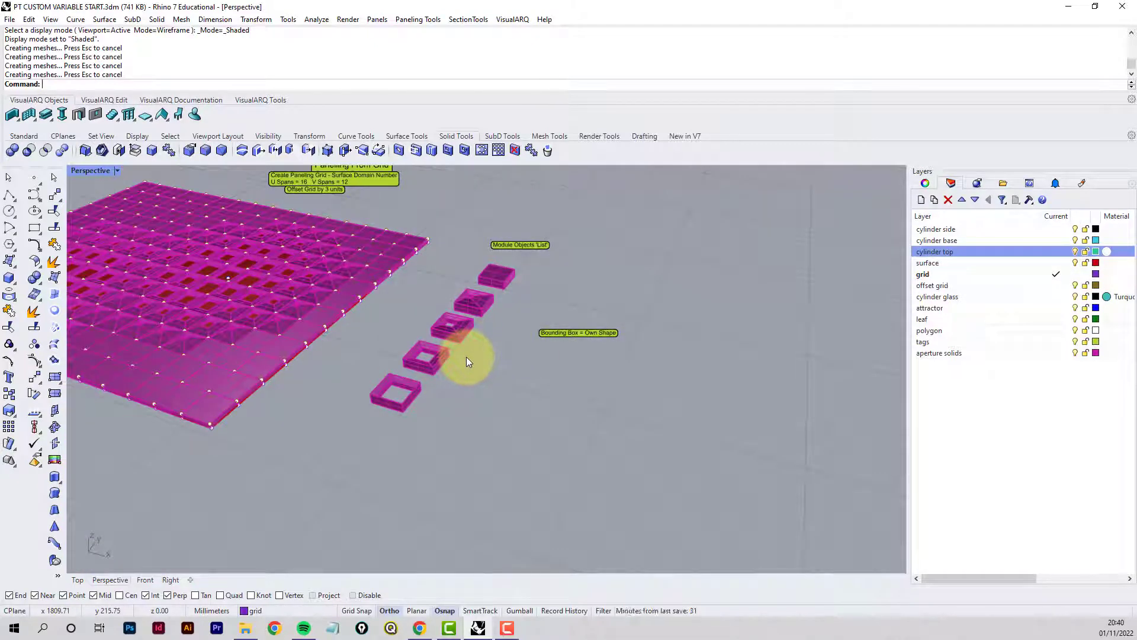
{"action": "scroll", "coordinate": [357, 361], "scroll_direction": "down", "scroll_amount": 4}
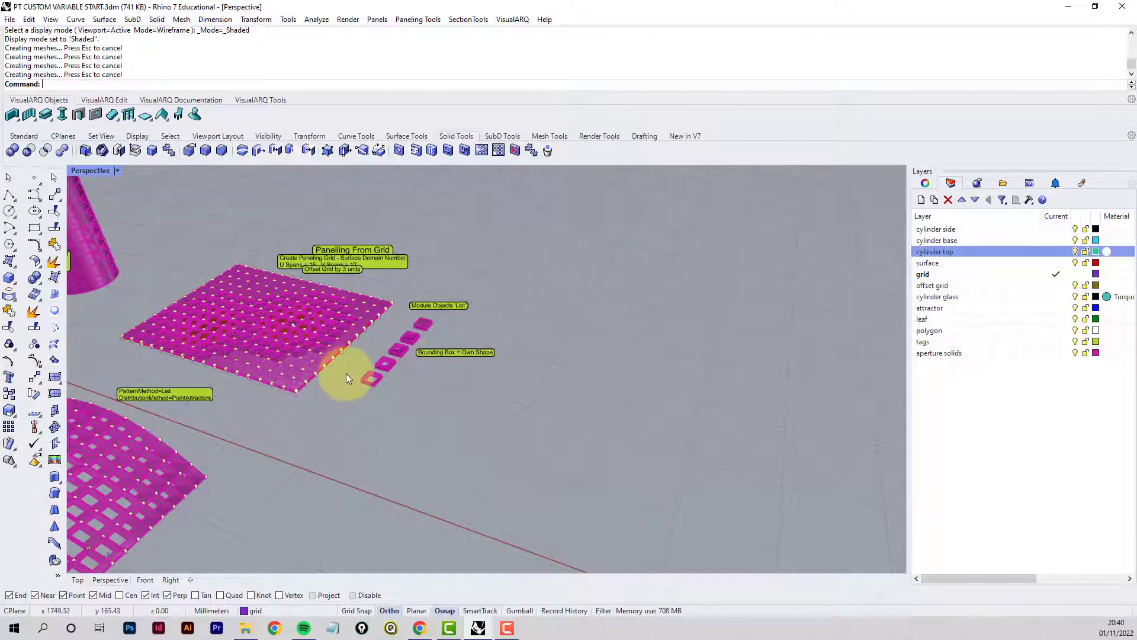
{"action": "scroll", "coordinate": [346, 373], "scroll_direction": "up", "scroll_amount": 4}
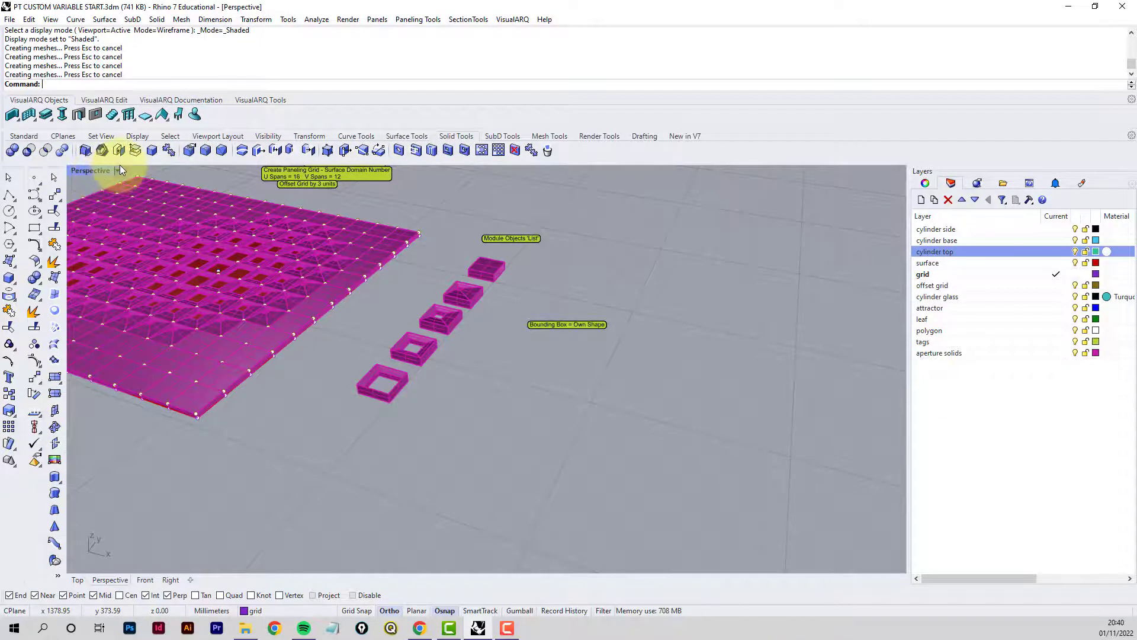
{"action": "left_click", "coordinate": [70, 84]}
{"action": "type", "text": "Sphere"}
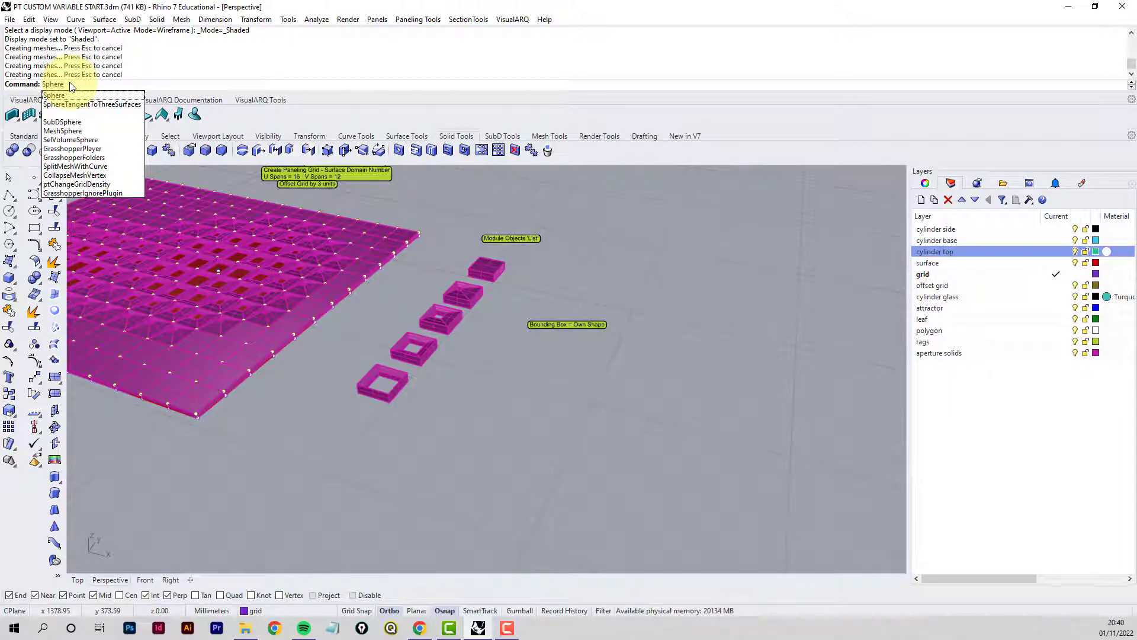
{"action": "left_click", "coordinate": [62, 95]}
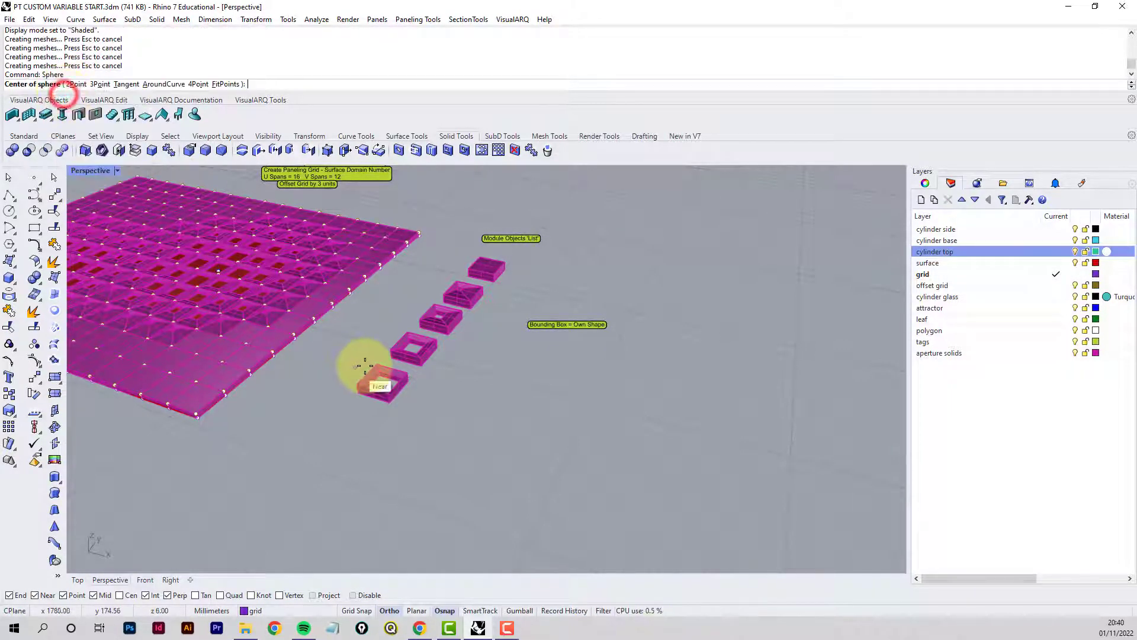
{"action": "left_click", "coordinate": [358, 611]}
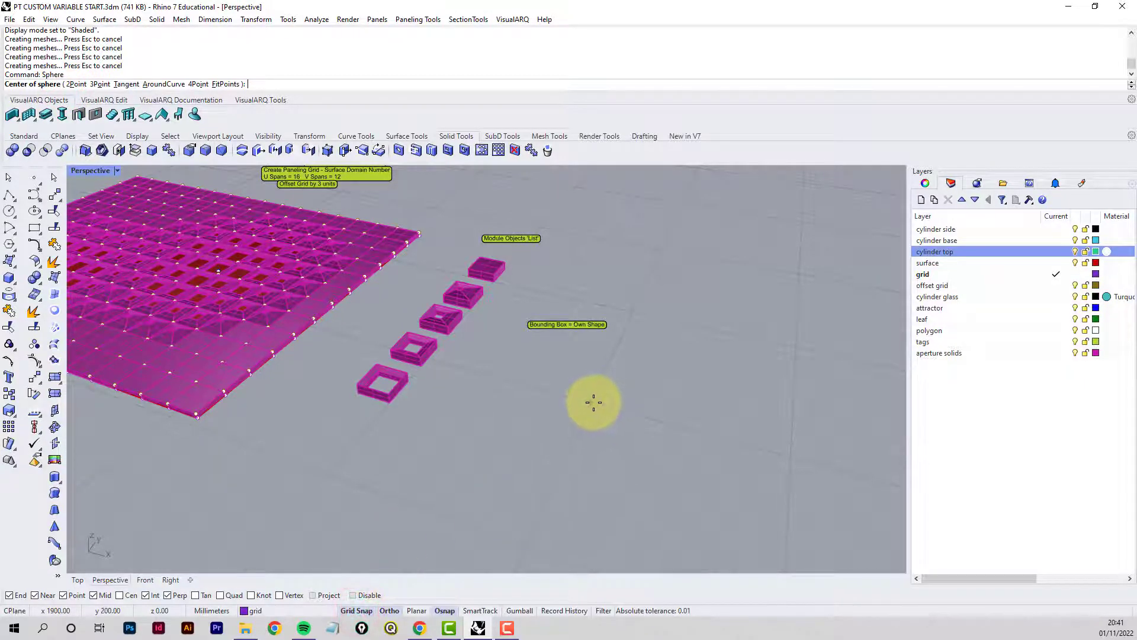
{"action": "left_click", "coordinate": [594, 402]}
{"action": "left_click", "coordinate": [608, 409]}
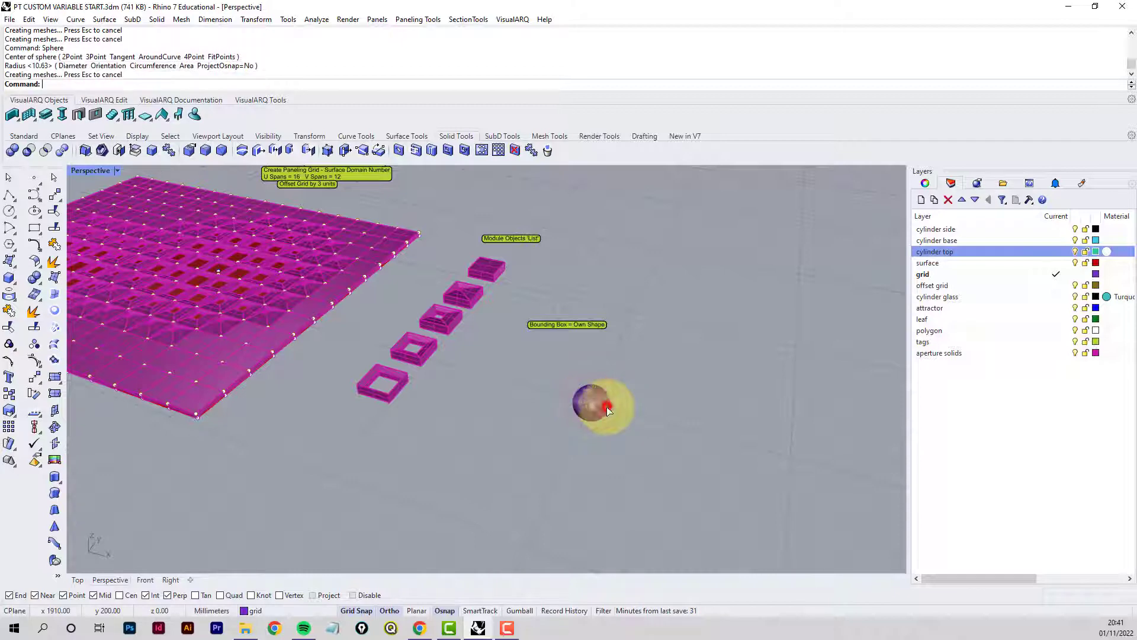
{"action": "right_click_drag", "start_coordinate": [619, 411], "coordinate": [342, 421]}
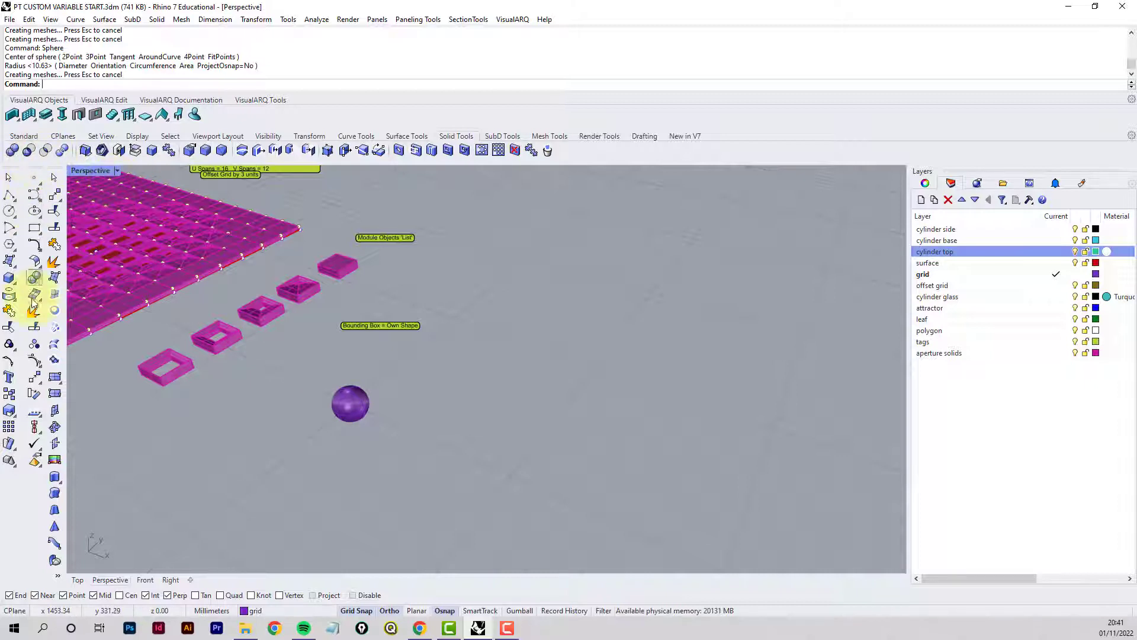
Create a 20 mm cube on the ground right beside the sphere.
{"action": "left_click", "coordinate": [34, 229]}
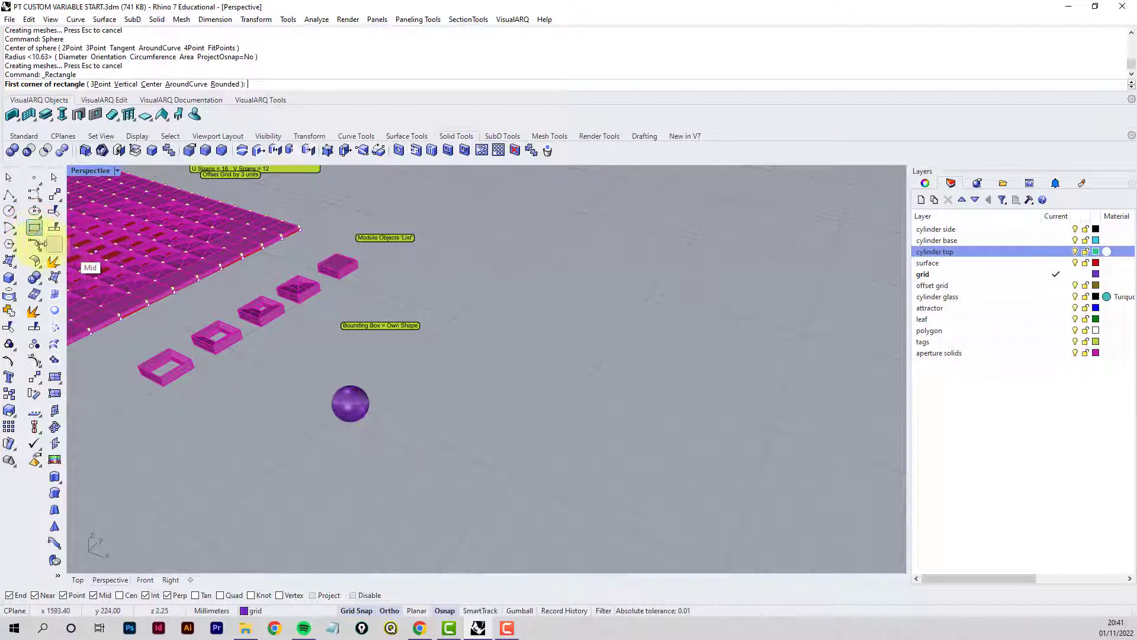
{"action": "key", "text": "Escape"}
{"action": "left_click", "coordinate": [19, 136]}
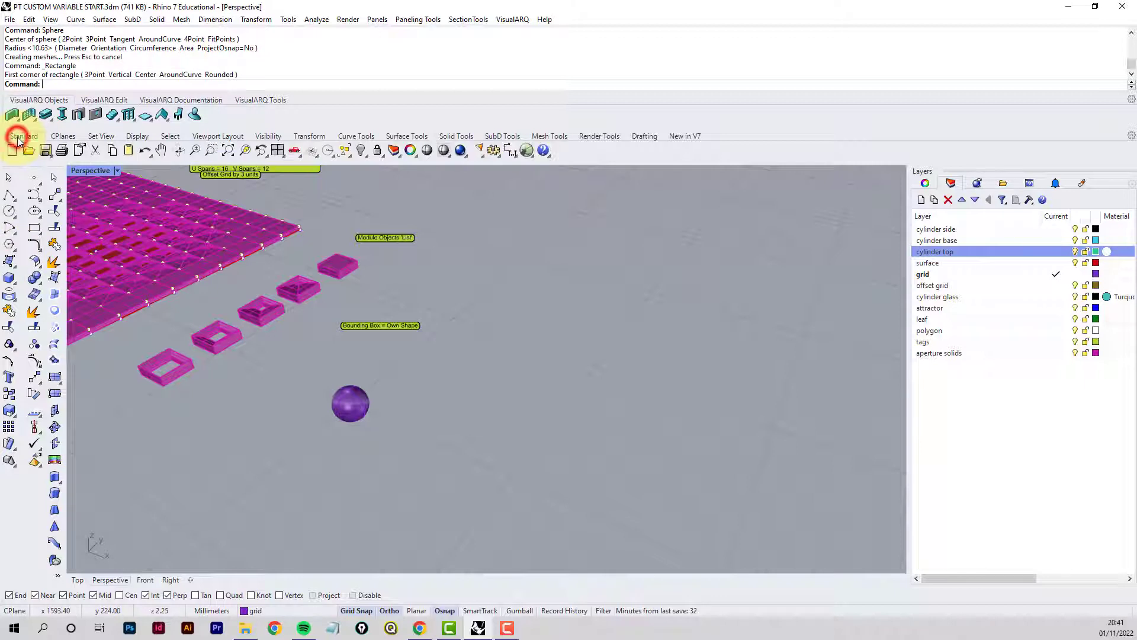
{"action": "left_click", "coordinate": [9, 278]}
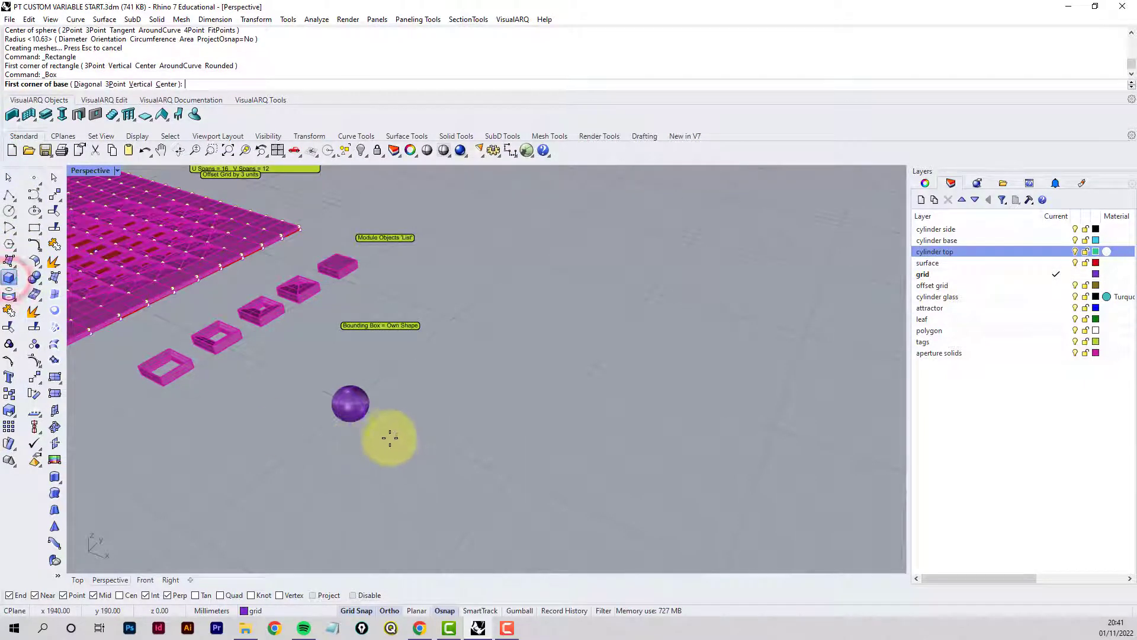
{"action": "left_click", "coordinate": [386, 435]}
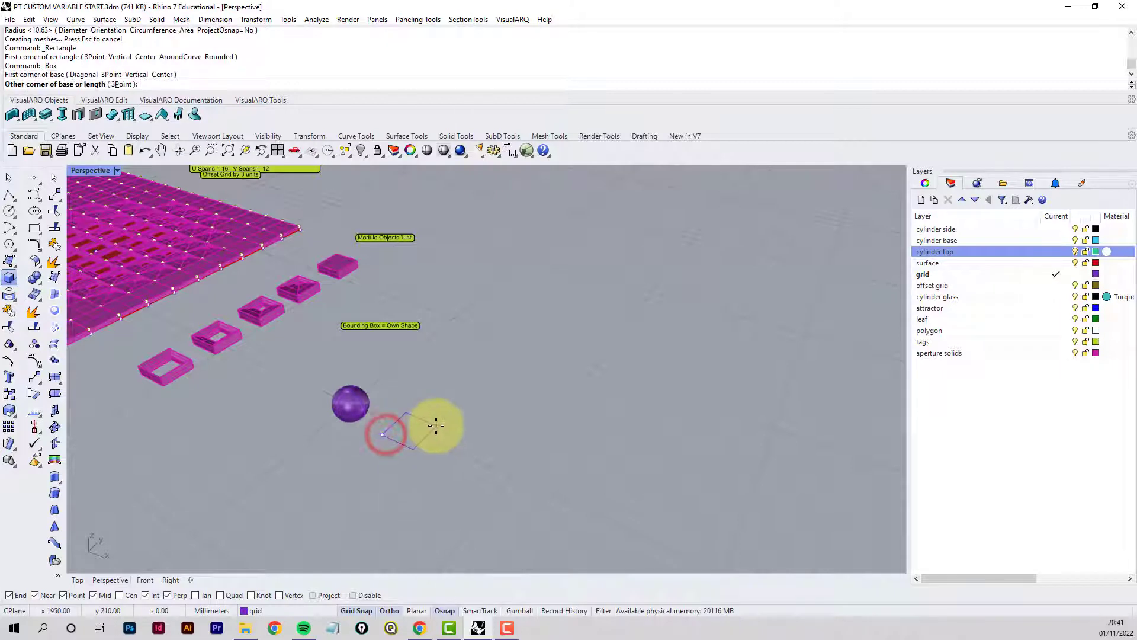
{"action": "left_click", "coordinate": [436, 425]}
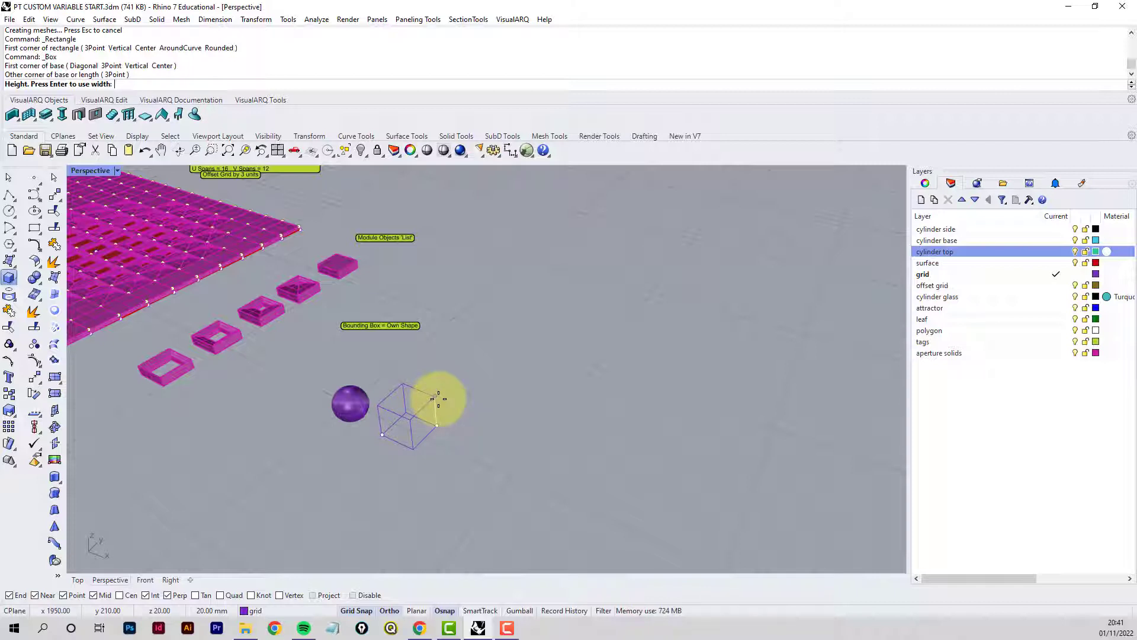
{"action": "left_click", "coordinate": [439, 399]}
Set the Perspective viewport to Wireframe display.
{"action": "scroll", "coordinate": [361, 456], "scroll_direction": "up", "scroll_amount": 4}
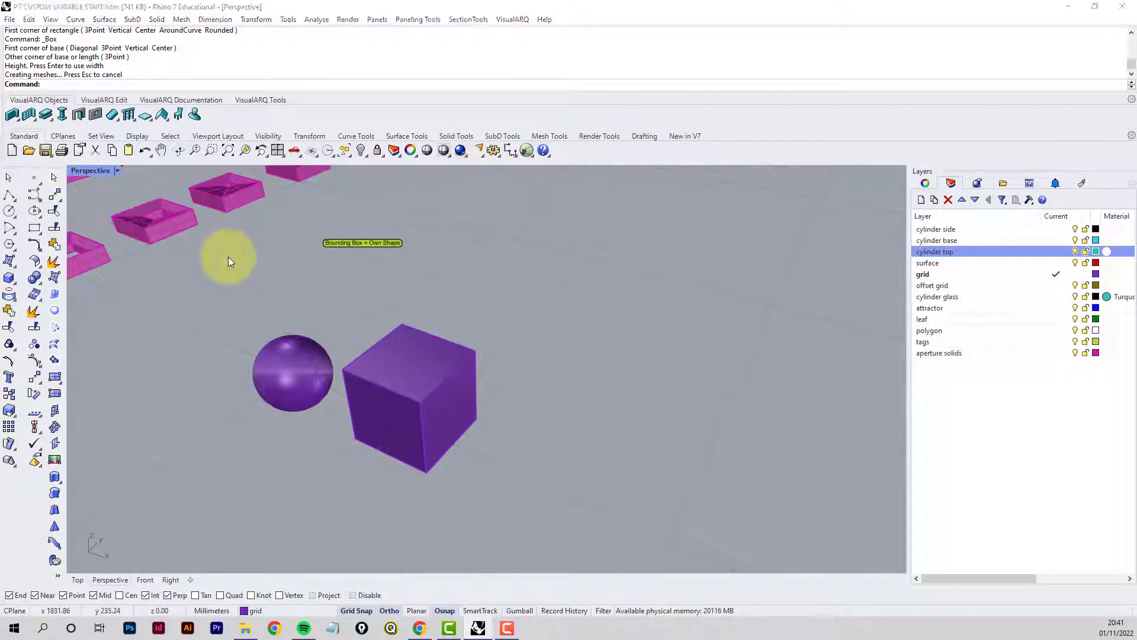
{"action": "middle_click", "coordinate": [229, 257]}
{"action": "right_click", "coordinate": [262, 251]}
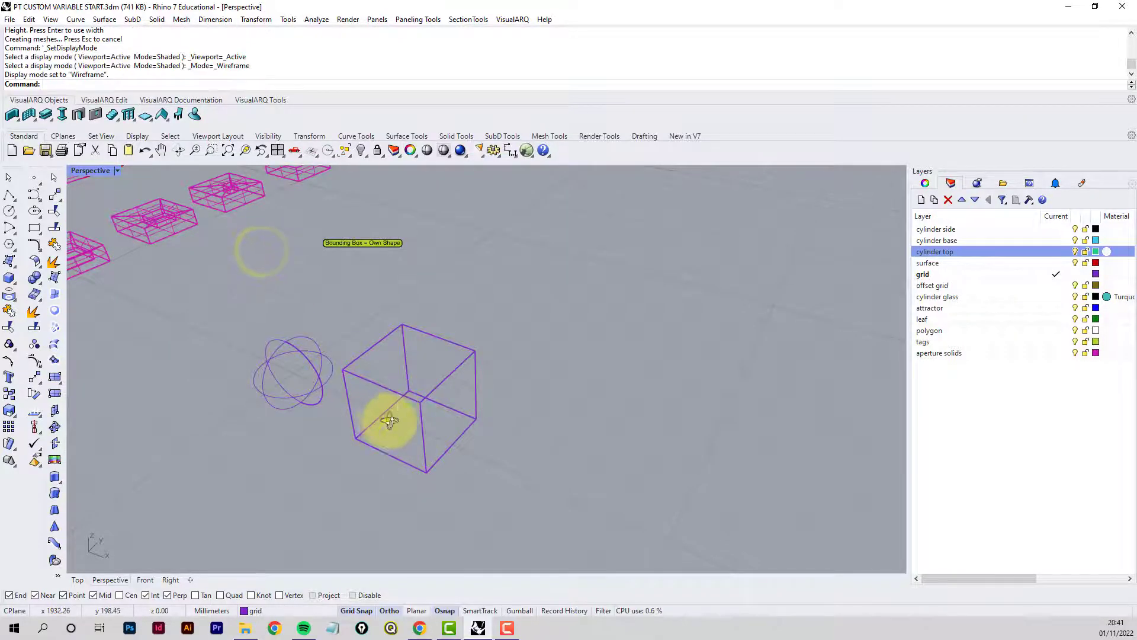
Move the cube straight down 10 mm, from its top corner to the midpoint of its vertical edge.
{"action": "right_click_drag", "start_coordinate": [386, 418], "coordinate": [393, 423]}
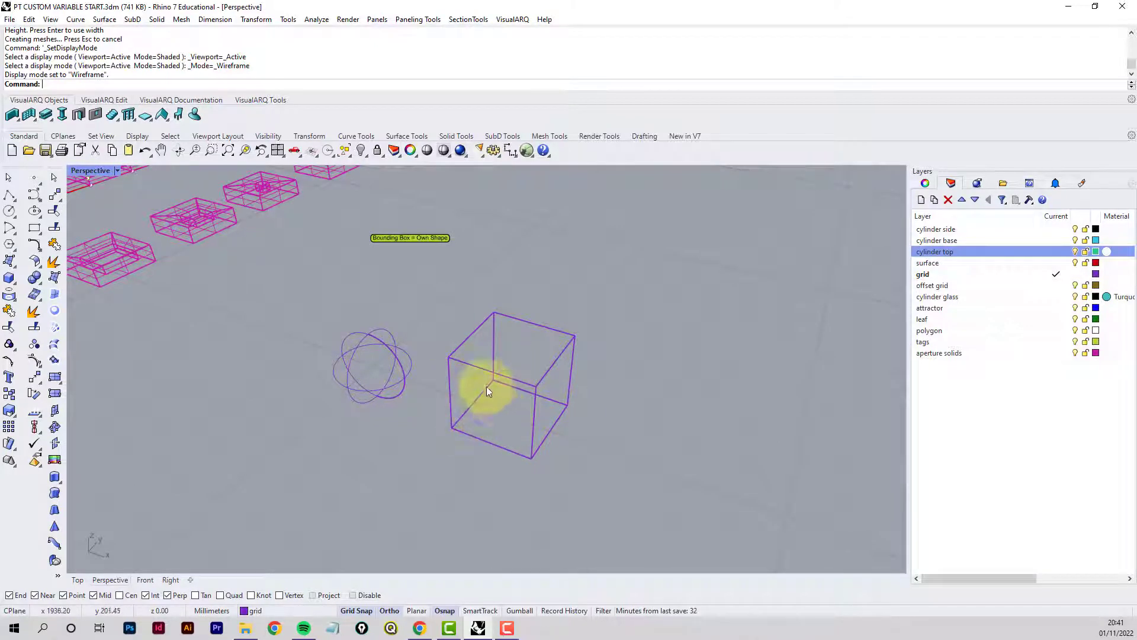
{"action": "left_click", "coordinate": [33, 379]}
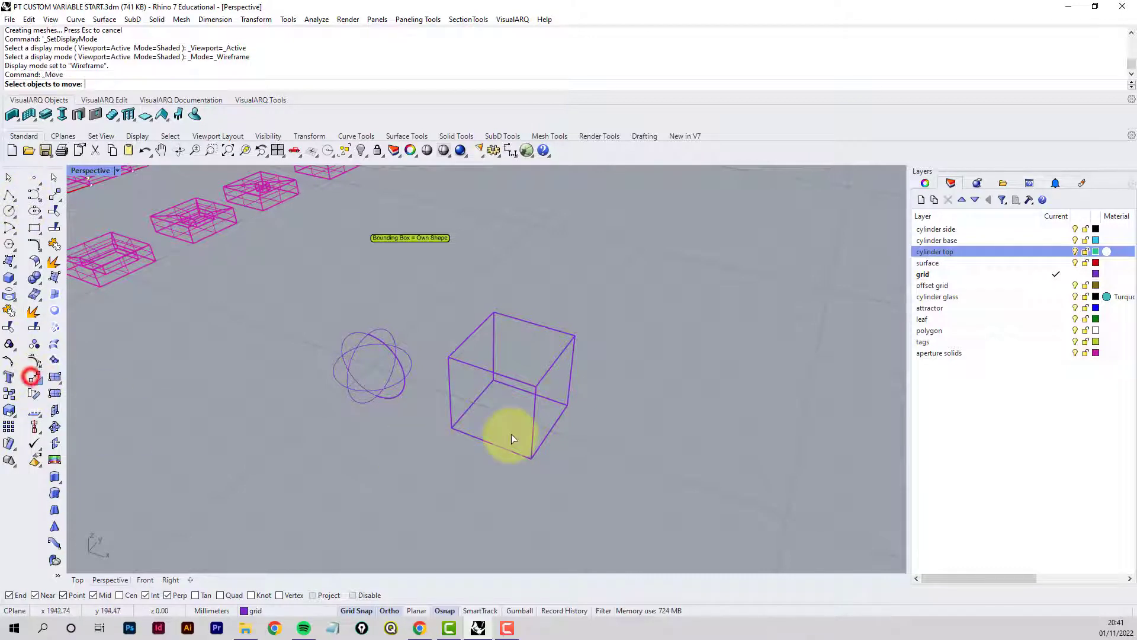
{"action": "left_click", "coordinate": [527, 383]}
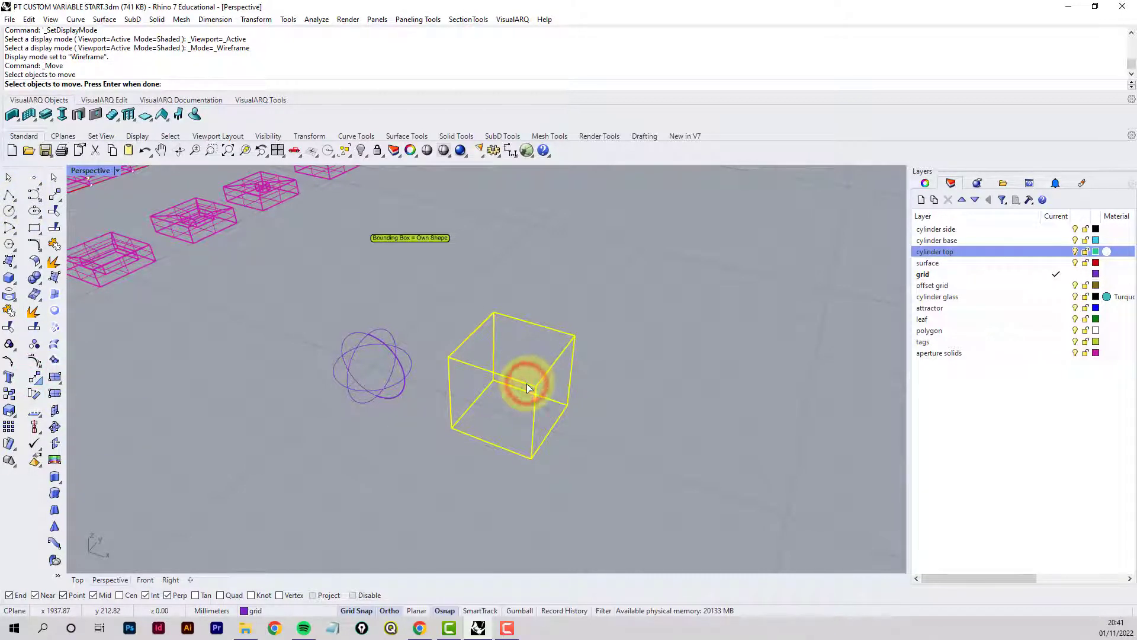
{"action": "right_click", "coordinate": [527, 383]}
{"action": "left_click", "coordinate": [448, 359]}
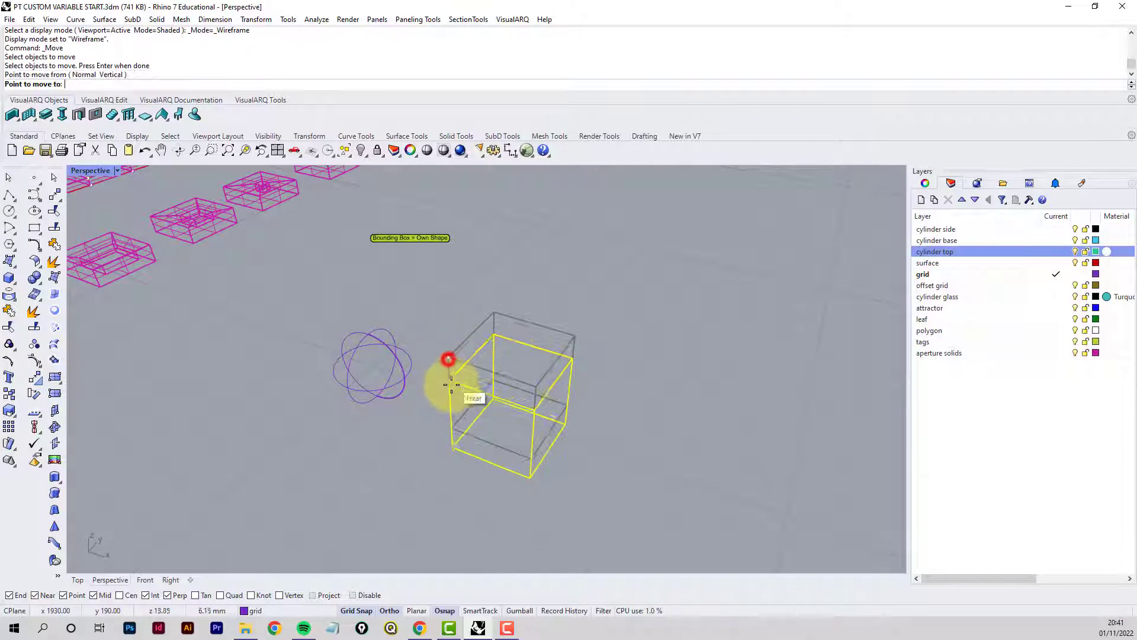
{"action": "left_click", "coordinate": [451, 393]}
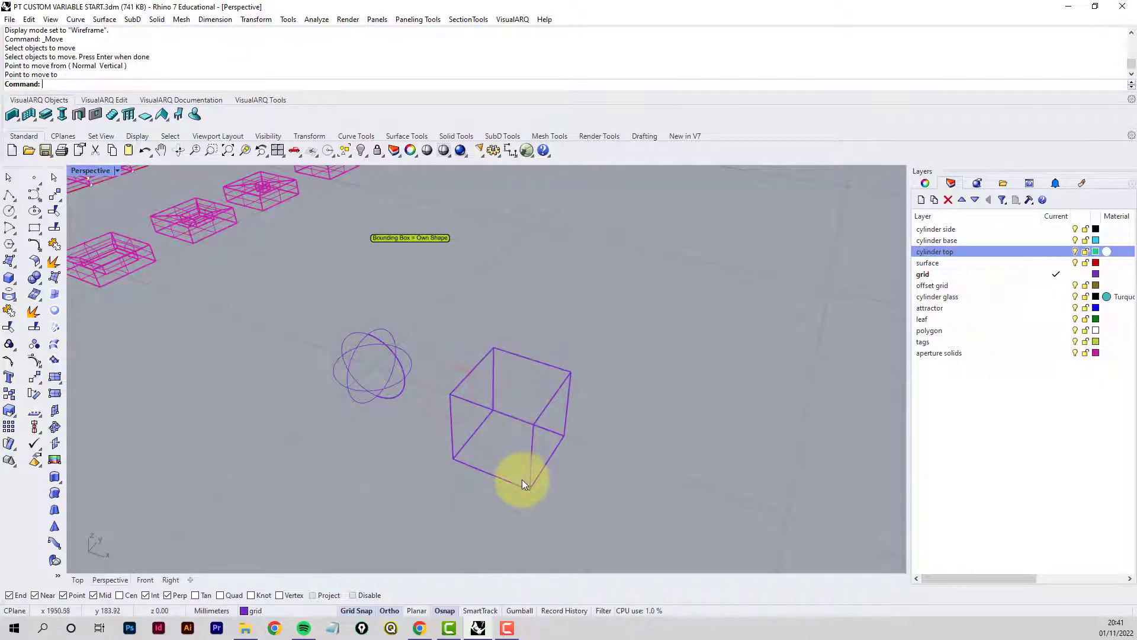
Move the cube from its centre onto the sphere's centre so it encloses the sphere.
{"action": "right_click_drag", "start_coordinate": [521, 480], "coordinate": [529, 471]}
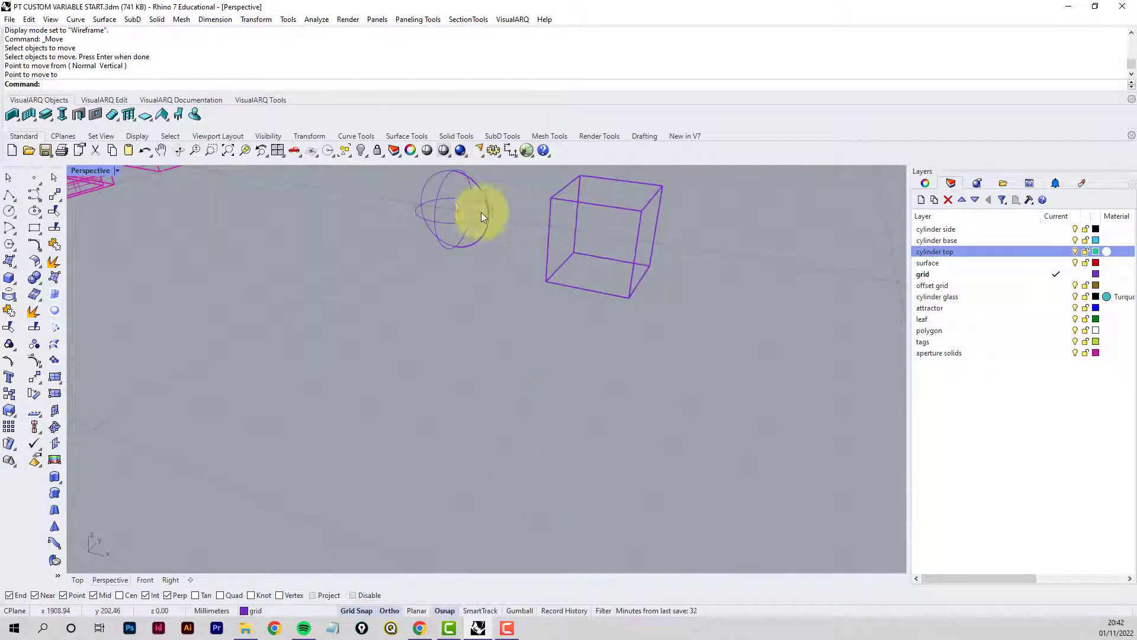
{"action": "key", "text": "Return"}
{"action": "left_click", "coordinate": [635, 256]}
{"action": "key", "text": "Return"}
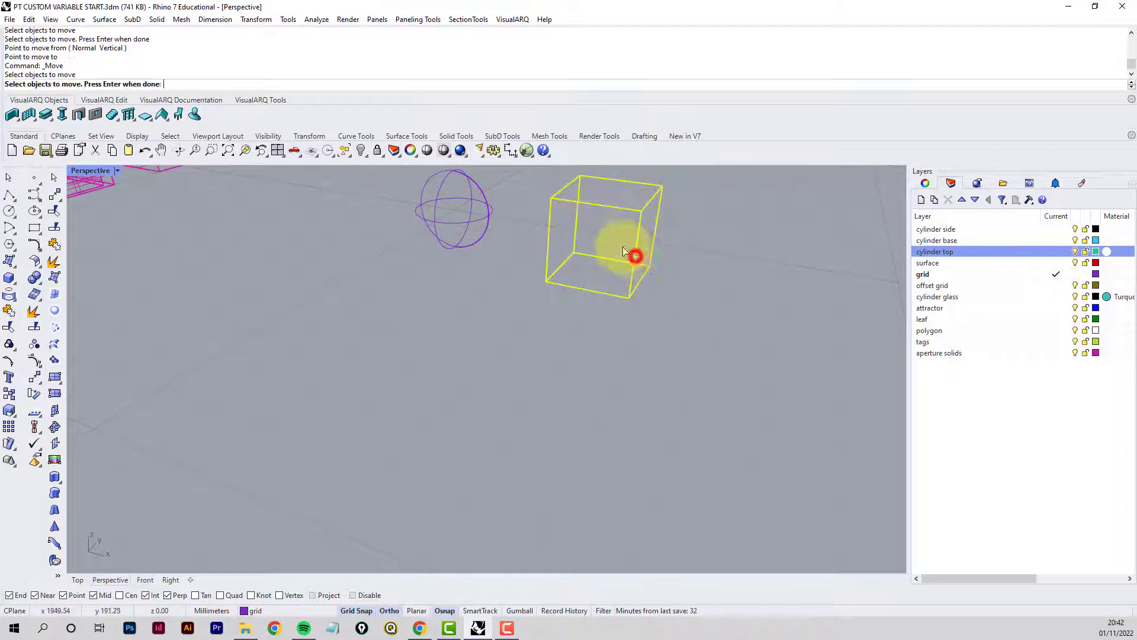
{"action": "left_click", "coordinate": [606, 234]}
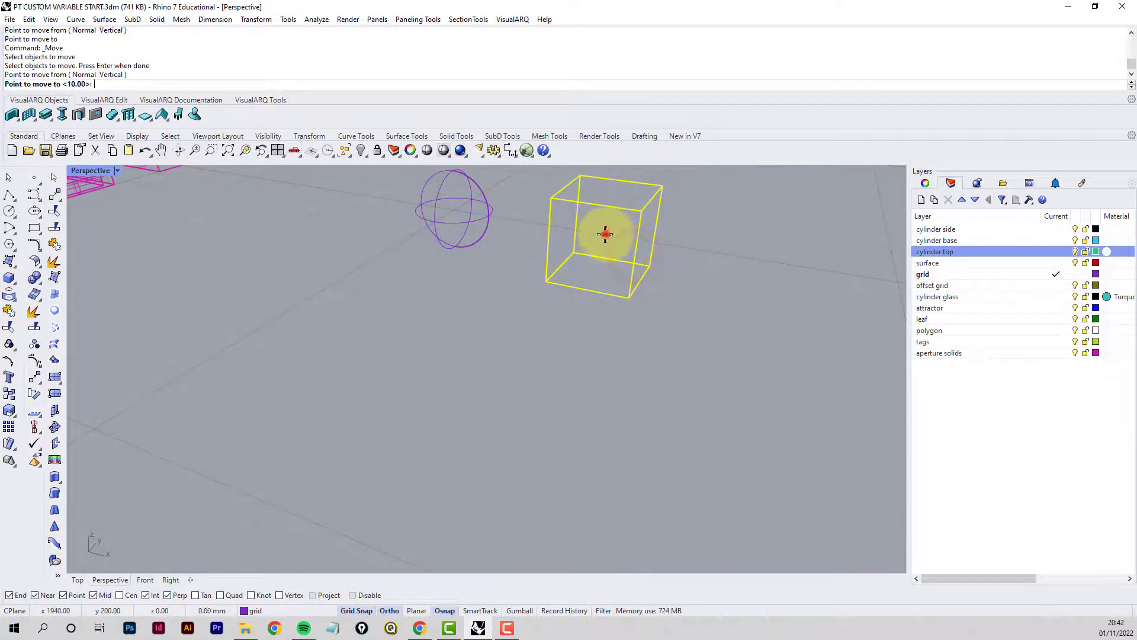
{"action": "left_click", "coordinate": [460, 207]}
{"action": "mouse_move", "coordinate": [470, 237]}
{"action": "right_mouse_down"}
{"action": "mouse_move", "coordinate": [471, 260]}
{"action": "mouse_move", "coordinate": [469, 245]}
{"action": "right_mouse_up"}
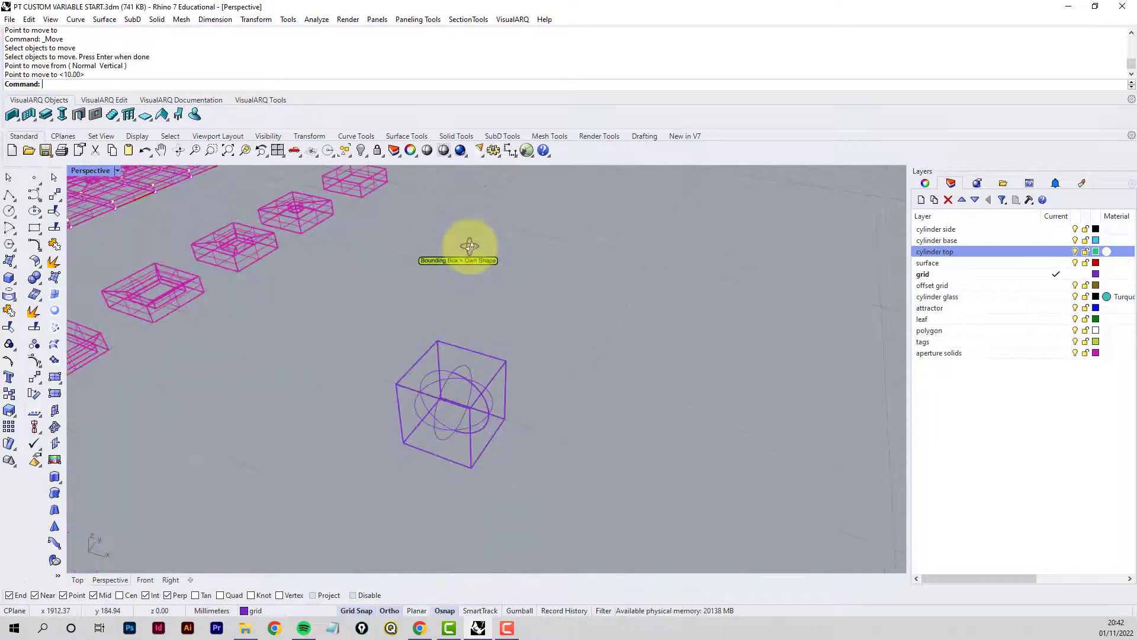
Copy the cube and sphere together from the sphere's centre to a grid point 100 mm away along the Y direction.
{"action": "right_click_drag", "start_coordinate": [498, 424], "coordinate": [407, 391]}
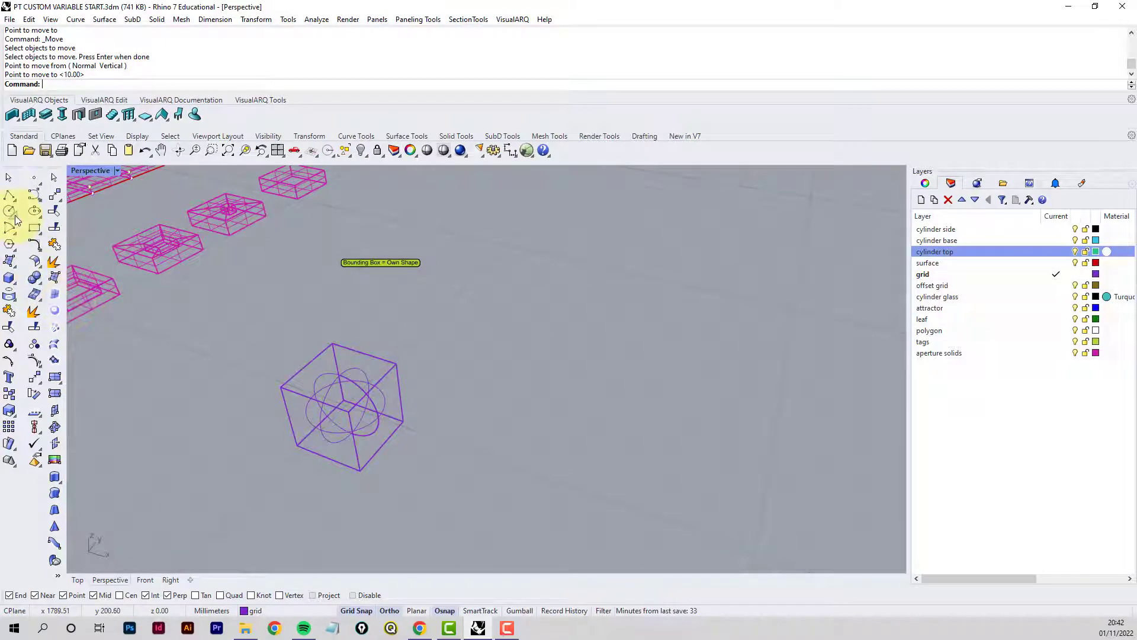
{"action": "left_click", "coordinate": [9, 394]}
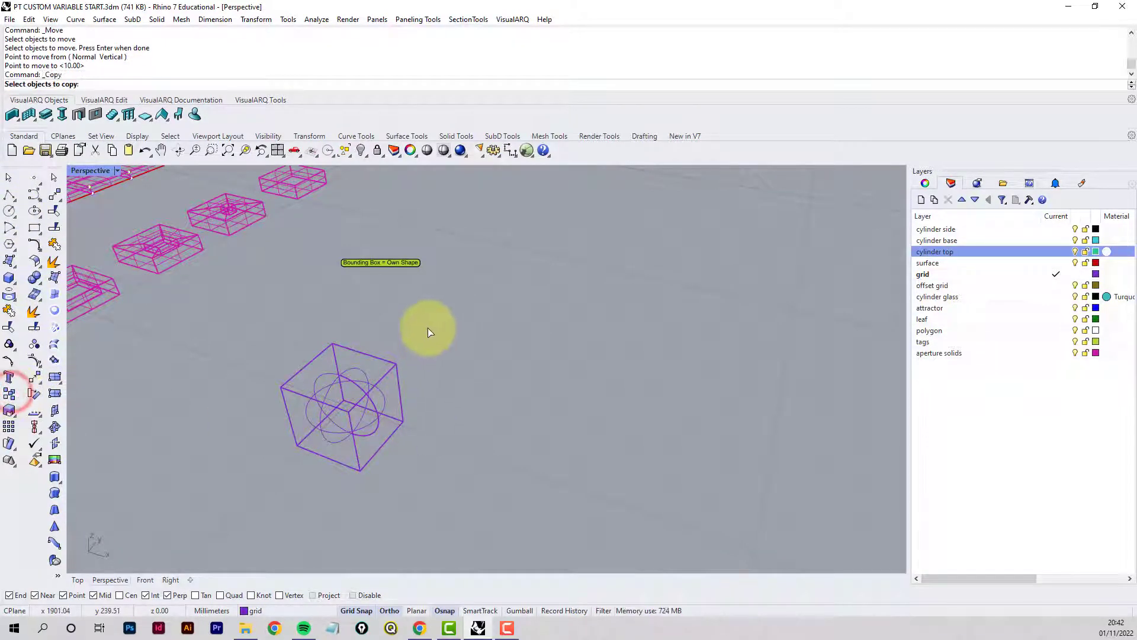
{"action": "left_click_drag", "start_coordinate": [428, 328], "coordinate": [279, 483]}
{"action": "key", "text": "Return"}
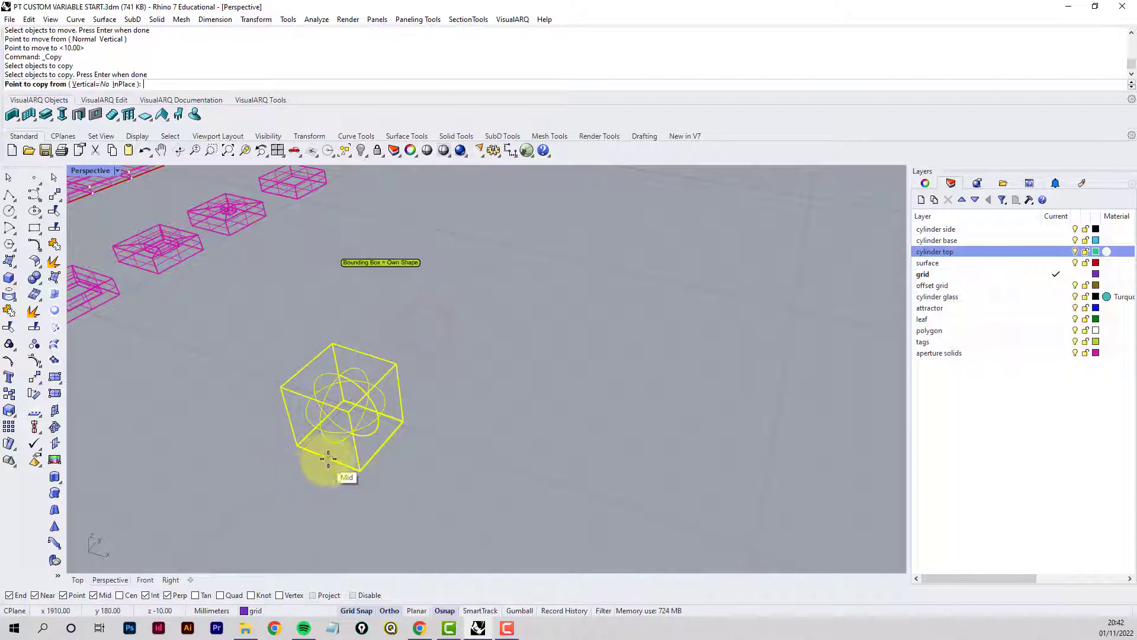
{"action": "scroll", "coordinate": [347, 401], "scroll_direction": "up", "scroll_amount": 5}
{"action": "scroll", "coordinate": [346, 371], "scroll_direction": "down", "scroll_amount": 6}
{"action": "scroll", "coordinate": [353, 370], "scroll_direction": "up", "scroll_amount": 6}
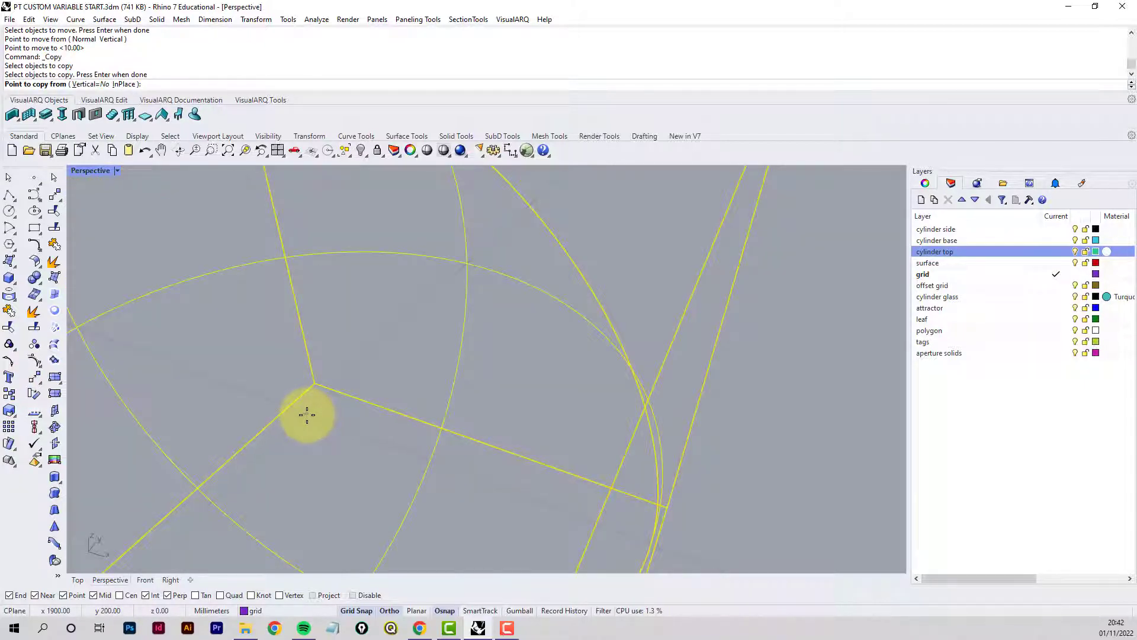
{"action": "left_click", "coordinate": [307, 415]}
{"action": "scroll", "coordinate": [307, 413], "scroll_direction": "down", "scroll_amount": 6}
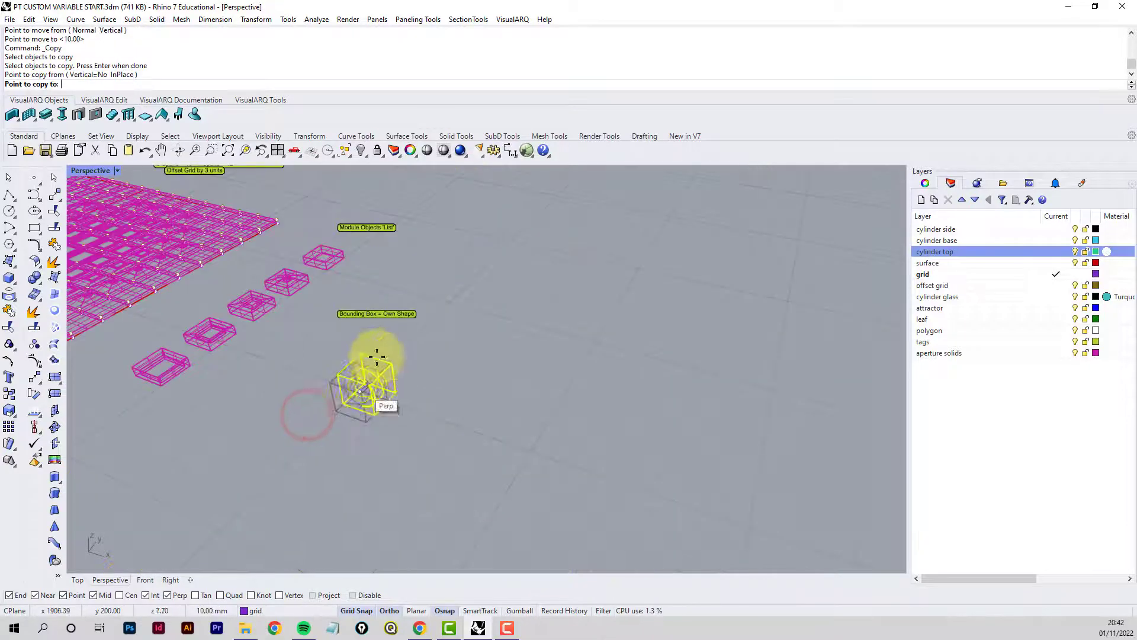
{"action": "scroll", "coordinate": [438, 299], "scroll_direction": "up", "scroll_amount": 3}
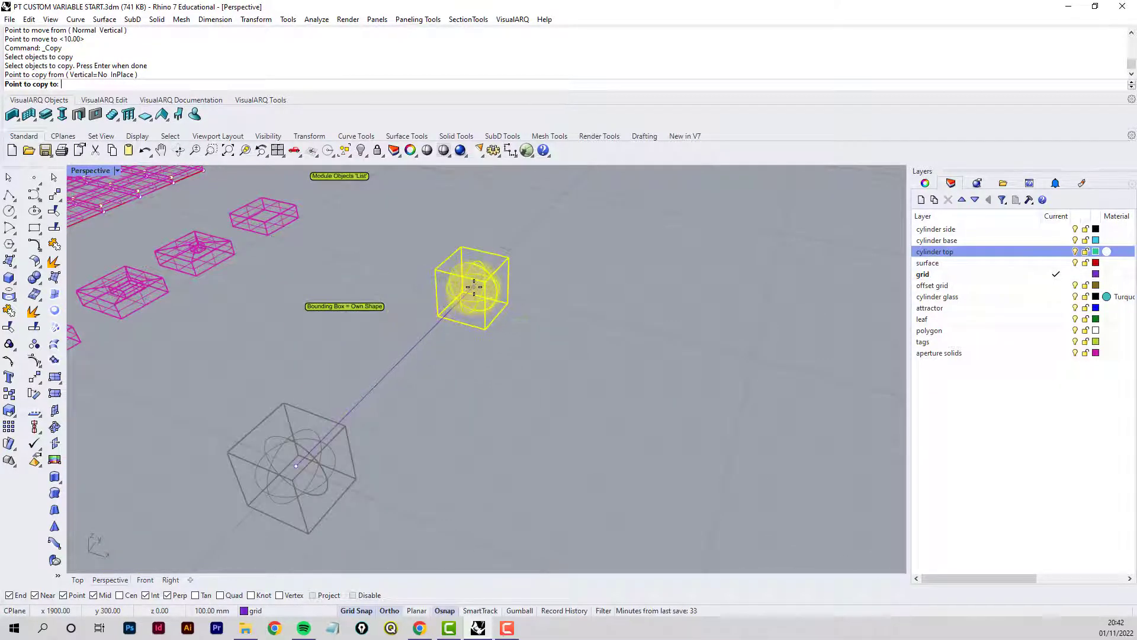
{"action": "left_click", "coordinate": [474, 287]}
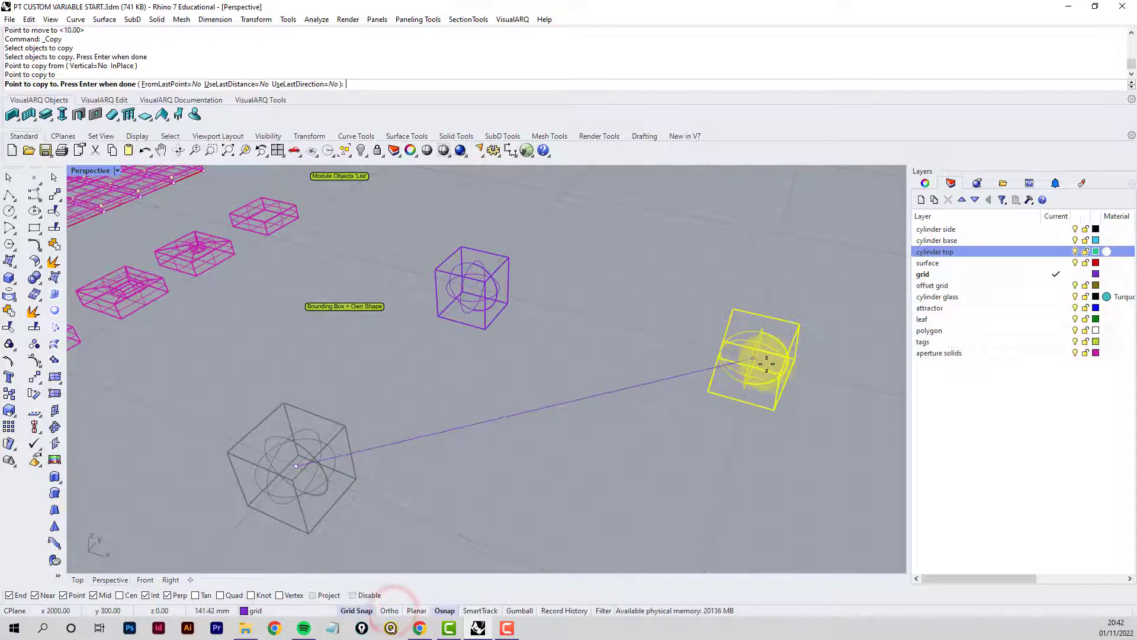
Turn off Ortho and place two more copies of the cube and sphere, forming a square layout spaced about 100 mm apart.
{"action": "left_click", "coordinate": [760, 360]}
{"action": "scroll", "coordinate": [733, 371], "scroll_direction": "down", "scroll_amount": 5}
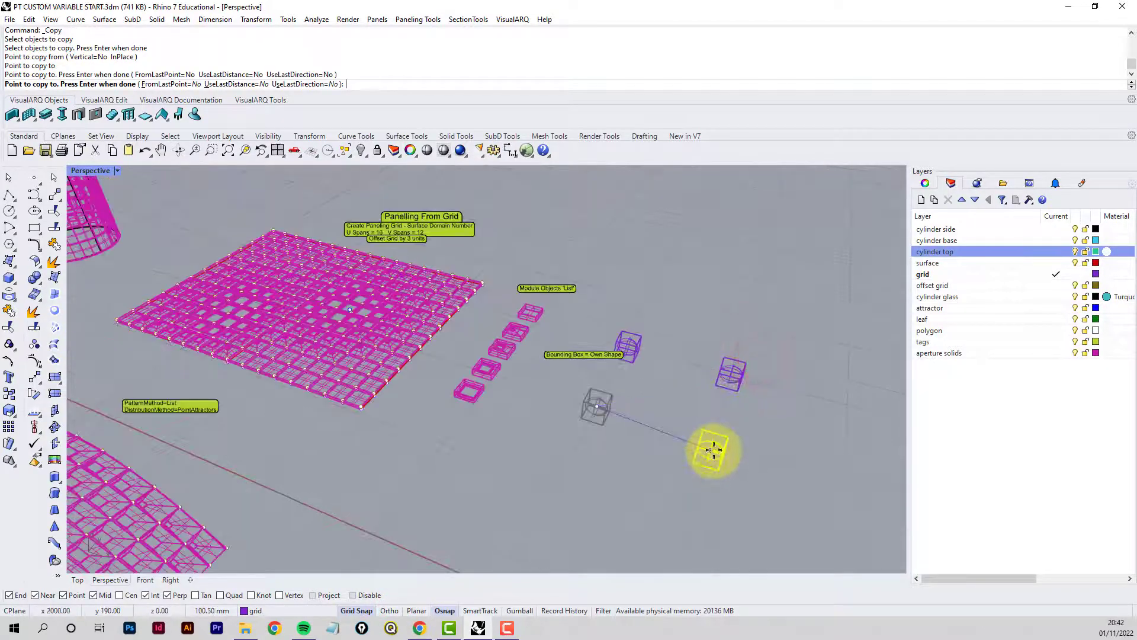
{"action": "left_click", "coordinate": [715, 444]}
{"action": "scroll", "coordinate": [717, 448], "scroll_direction": "up", "scroll_amount": 6}
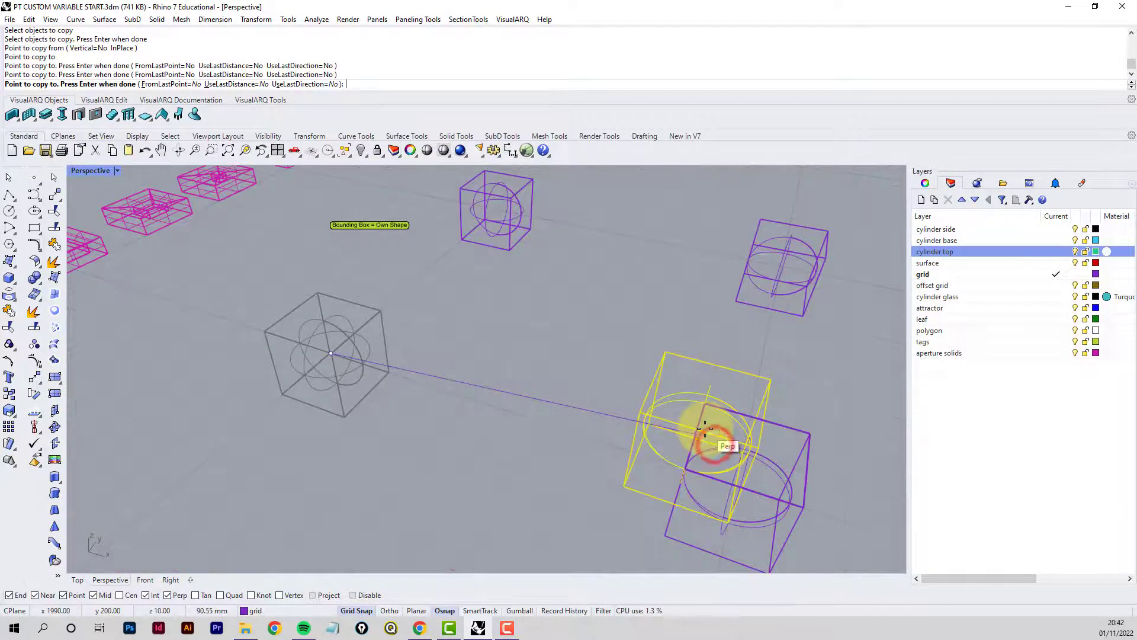
{"action": "scroll", "coordinate": [681, 408], "scroll_direction": "down", "scroll_amount": 3}
{"action": "right_click", "coordinate": [661, 415]}
{"action": "right_click_drag", "start_coordinate": [723, 406], "coordinate": [711, 436]}
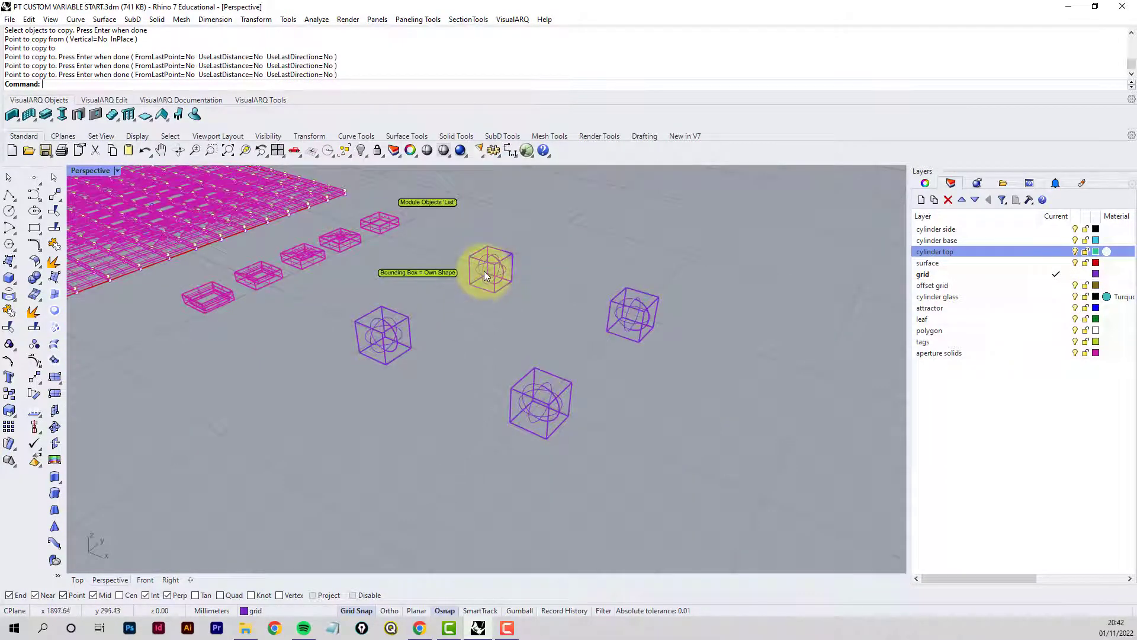
Scale the sphere inside the first copied cube by 0.8 about its centre.
{"action": "scroll", "coordinate": [485, 272], "scroll_direction": "up", "scroll_amount": 3}
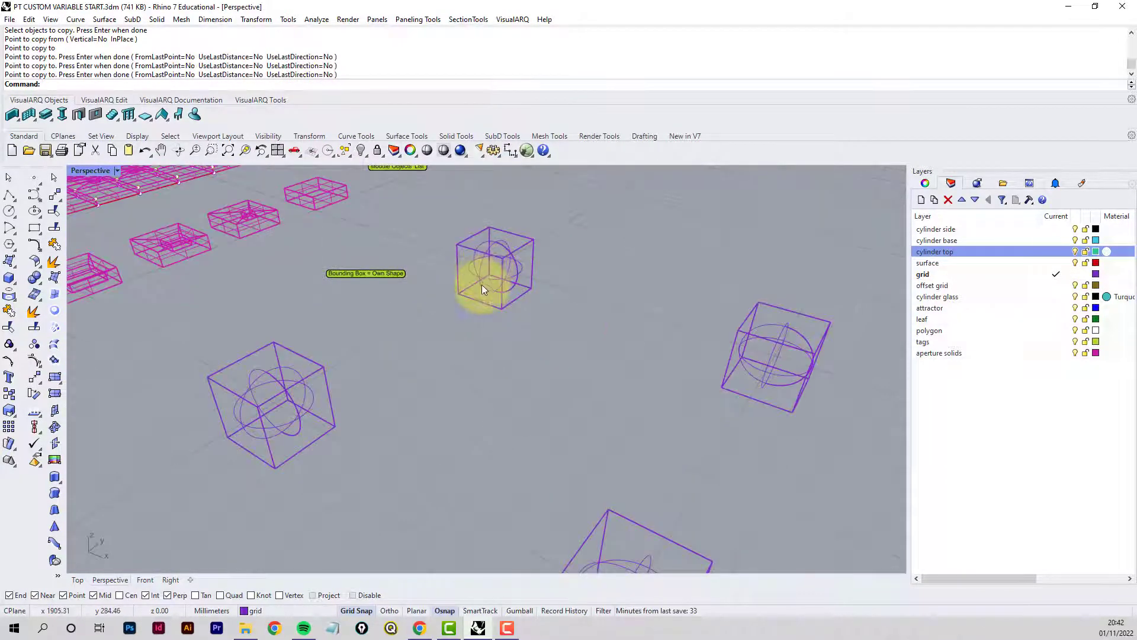
{"action": "key", "text": "Return"}
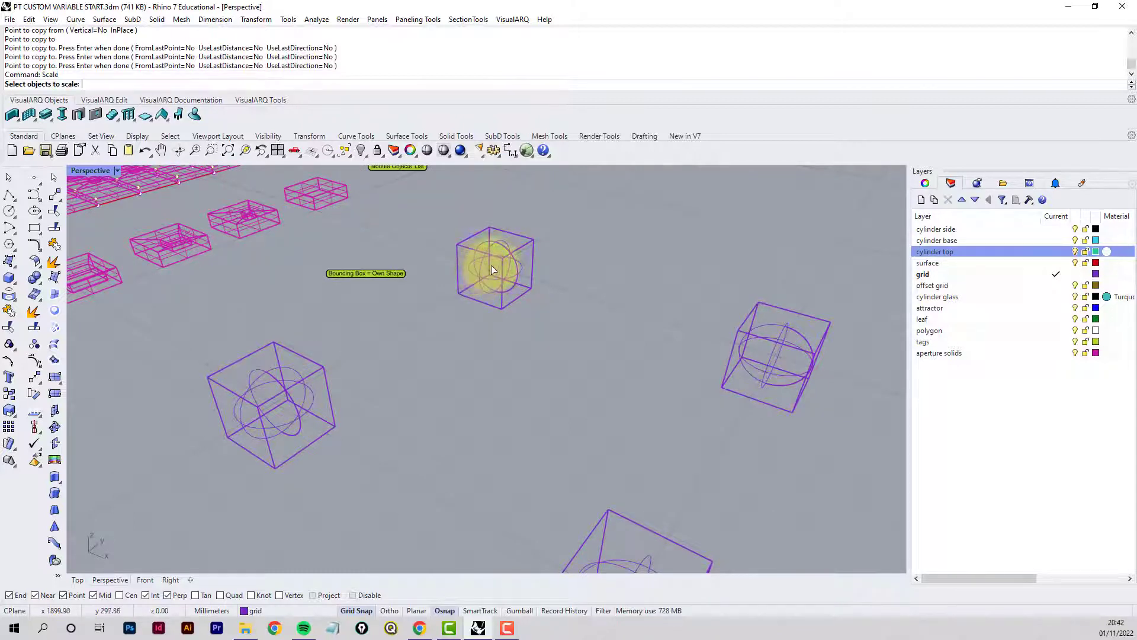
{"action": "left_click", "coordinate": [474, 265]}
{"action": "key", "text": "Return"}
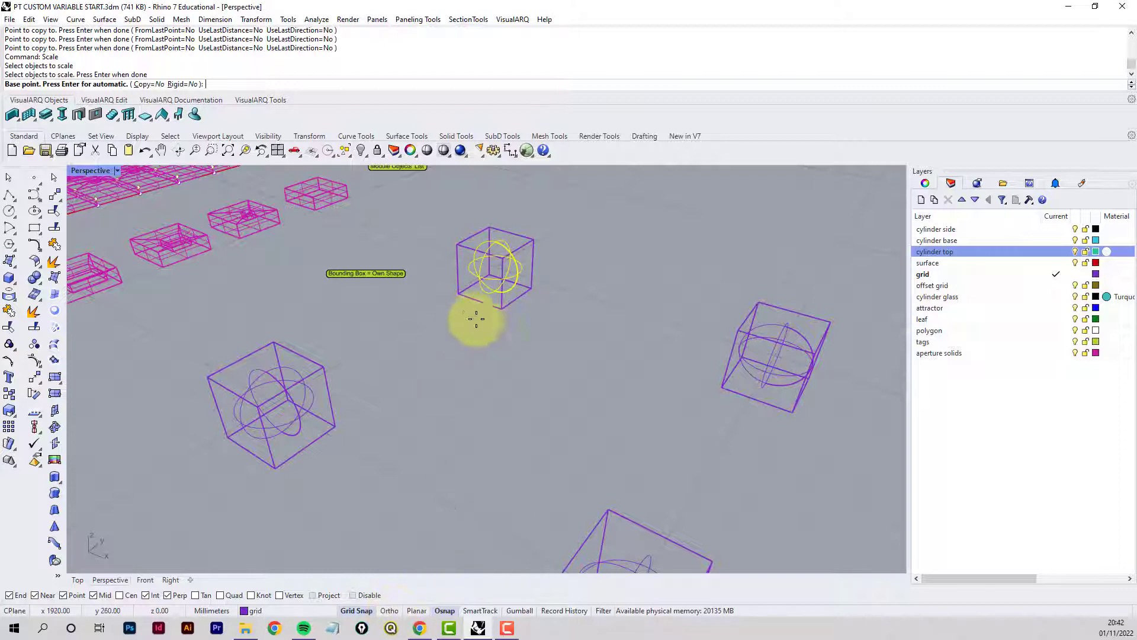
{"action": "scroll", "coordinate": [481, 302], "scroll_direction": "up", "scroll_amount": 5}
{"action": "left_click", "coordinate": [510, 187]}
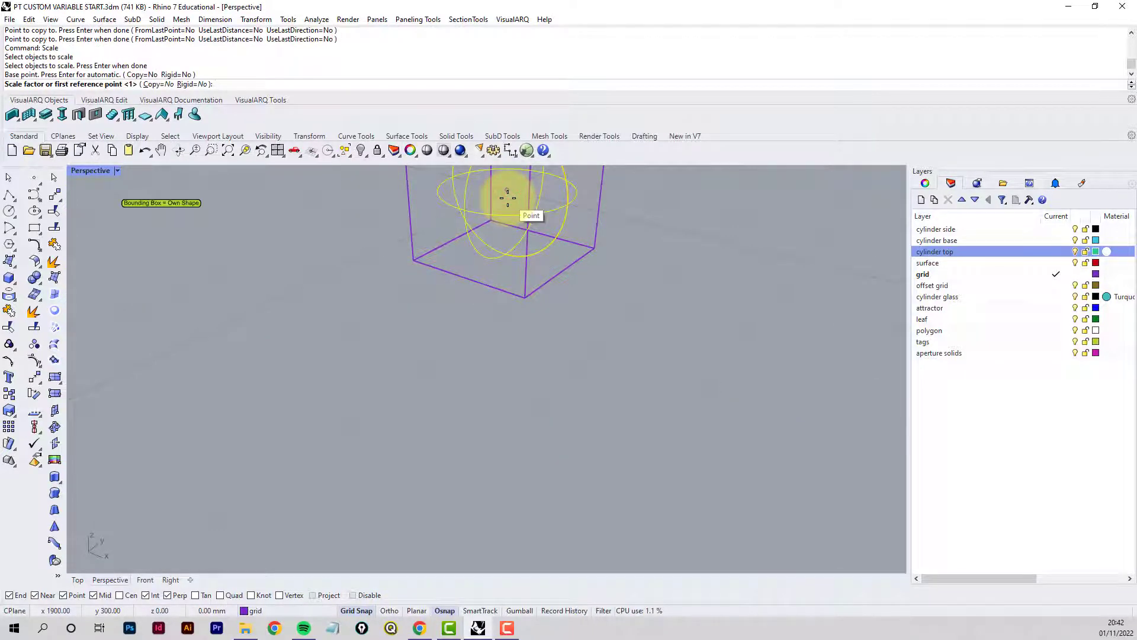
{"action": "key", "text": "Return"}
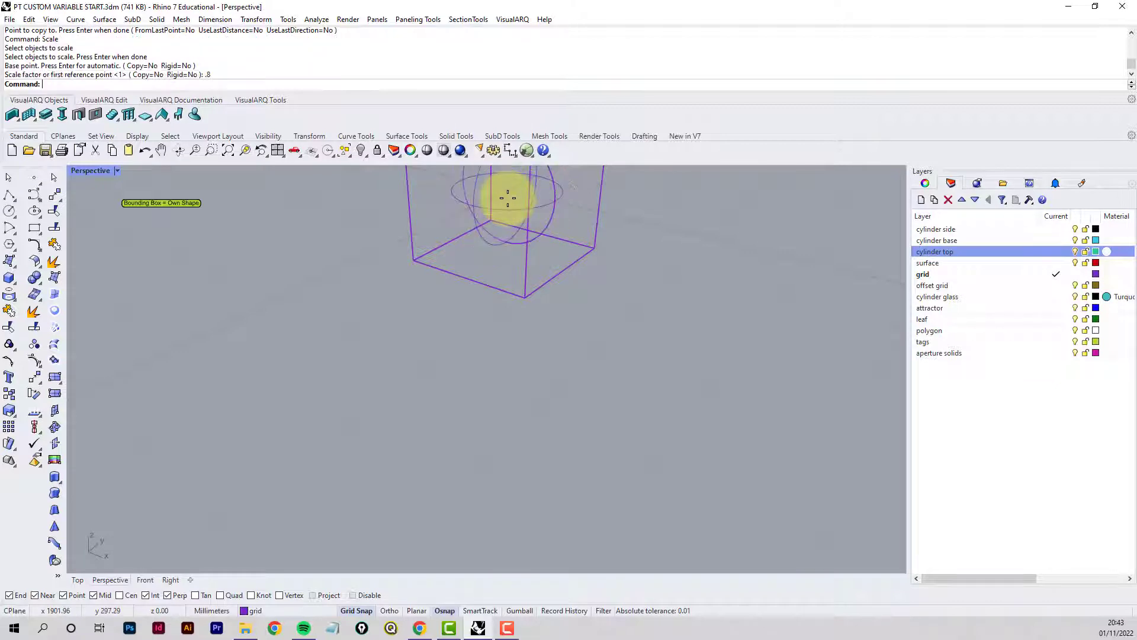
Scale the sphere in the cube diagonally opposite the original by 0.6 about its centre.
{"action": "scroll", "coordinate": [507, 208], "scroll_direction": "down", "scroll_amount": 4}
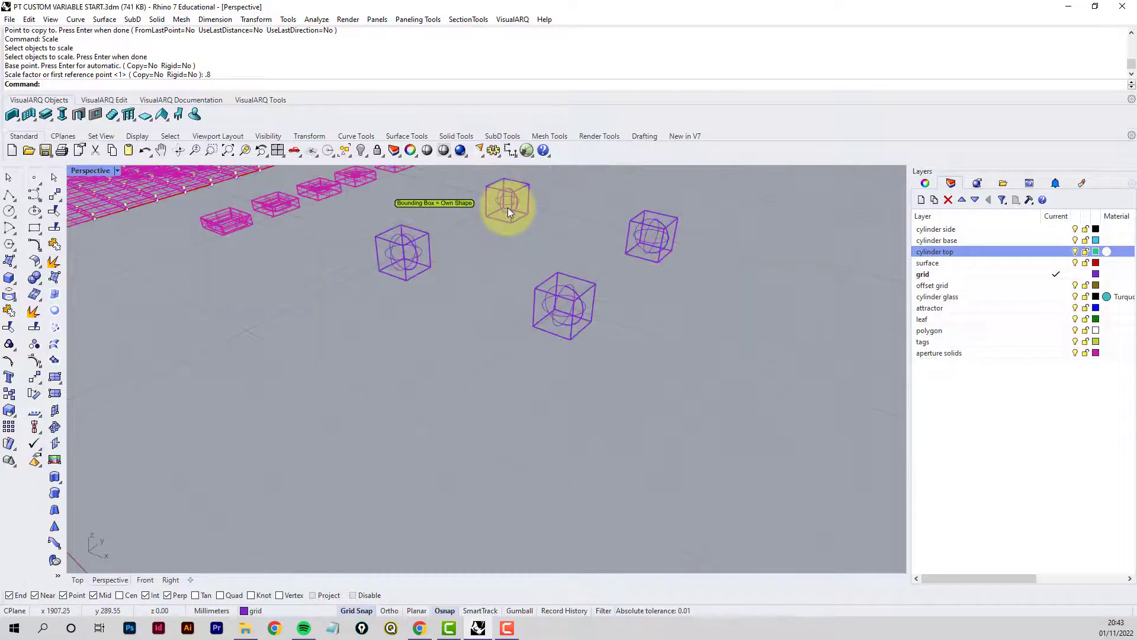
{"action": "key", "text": "Return"}
{"action": "left_click", "coordinate": [652, 241]}
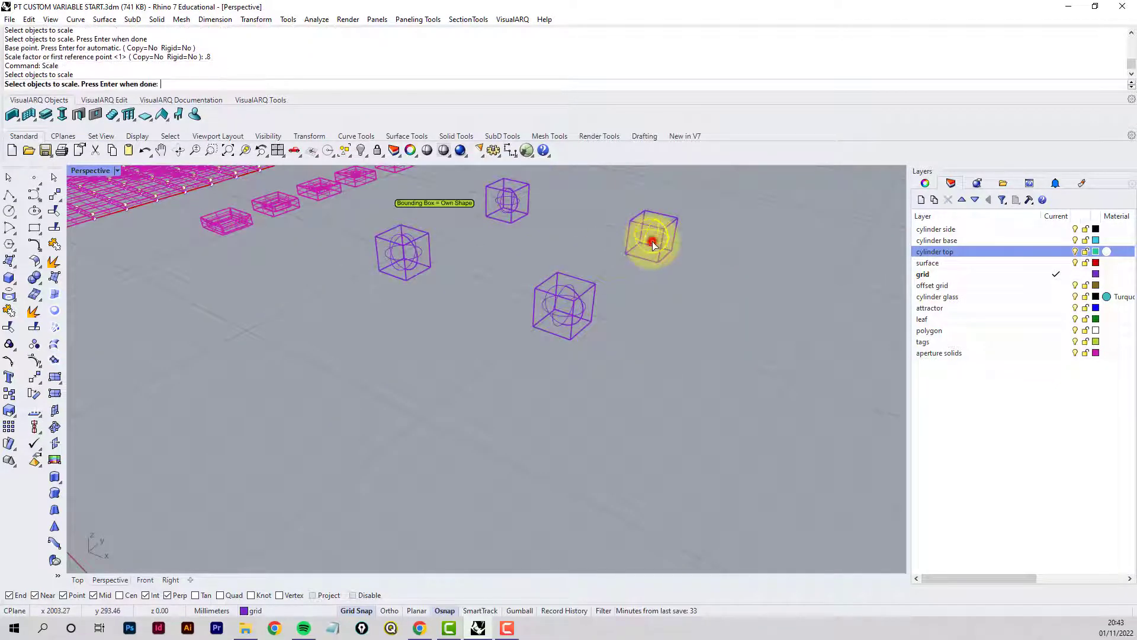
{"action": "key", "text": "Return"}
{"action": "scroll", "coordinate": [652, 236], "scroll_direction": "up", "scroll_amount": 5}
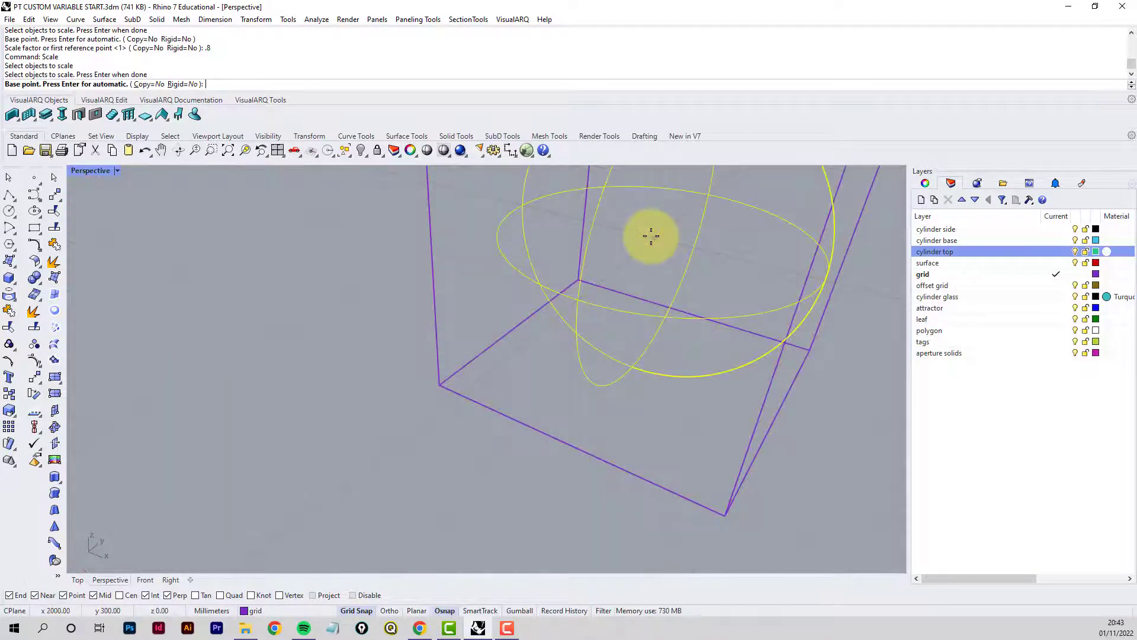
{"action": "left_click", "coordinate": [656, 233]}
{"action": "type", "text": ".6"}
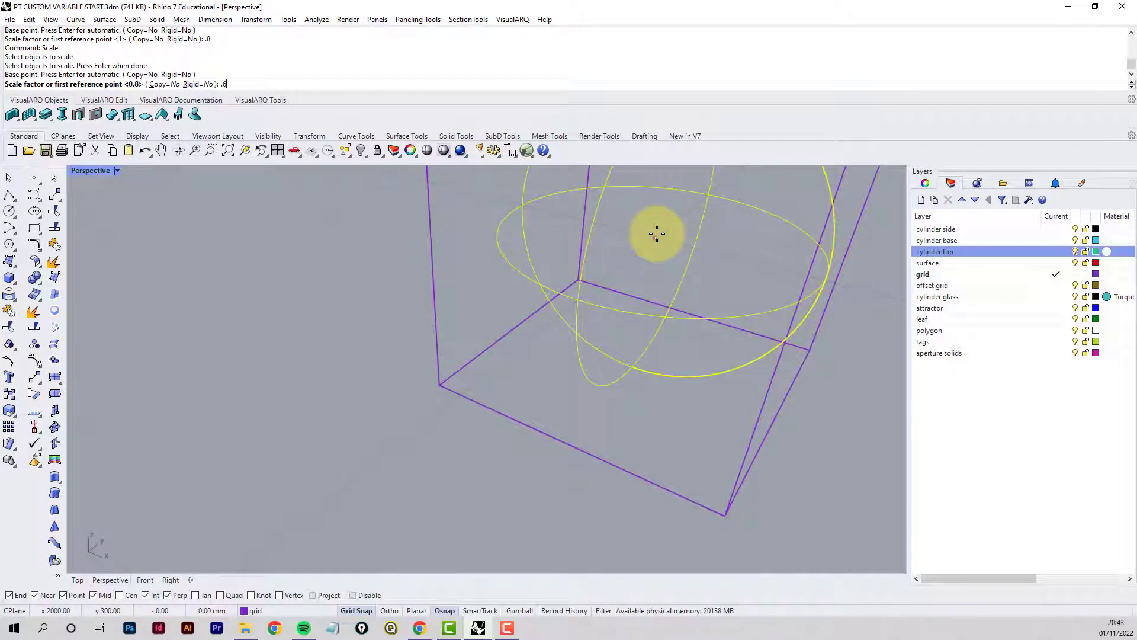
{"action": "key", "text": "Return"}
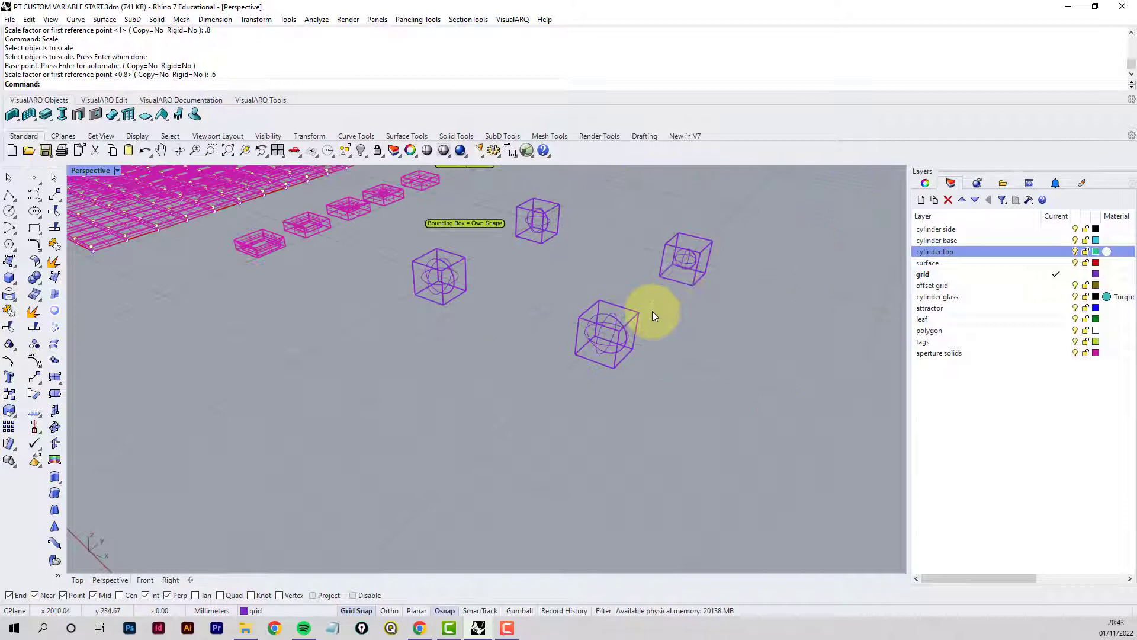
Scale the sphere in the last unscaled cube copy by 0.4 about its centre.
{"action": "key", "text": "Return"}
{"action": "left_click", "coordinate": [601, 350]}
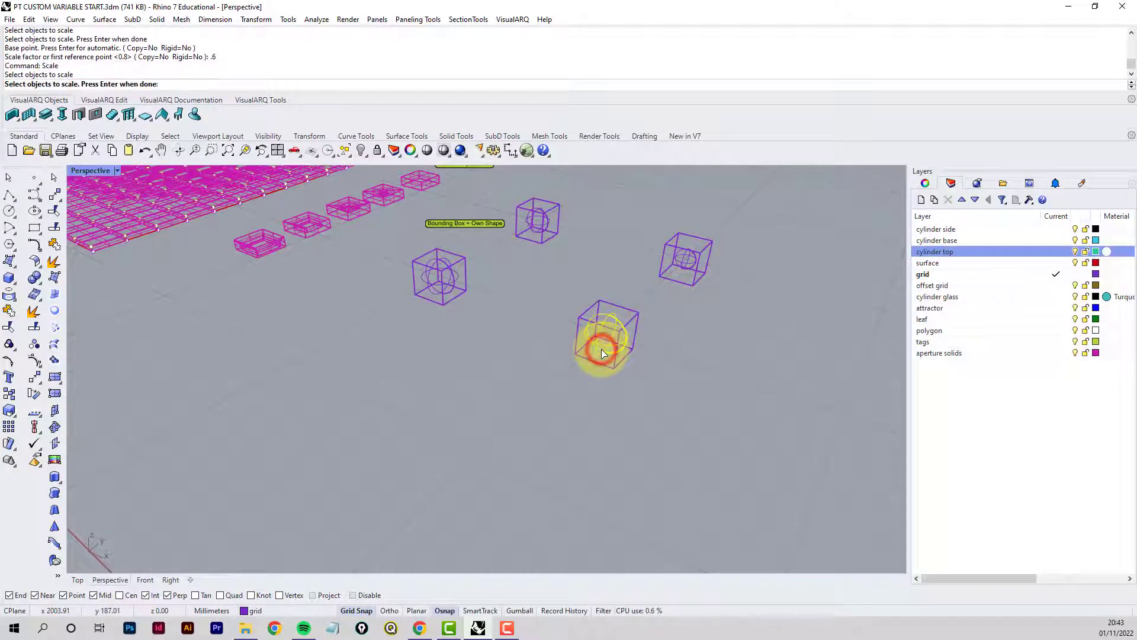
{"action": "scroll", "coordinate": [602, 350], "scroll_direction": "up", "scroll_amount": 4}
{"action": "key", "text": "Return"}
{"action": "left_click", "coordinate": [612, 317]}
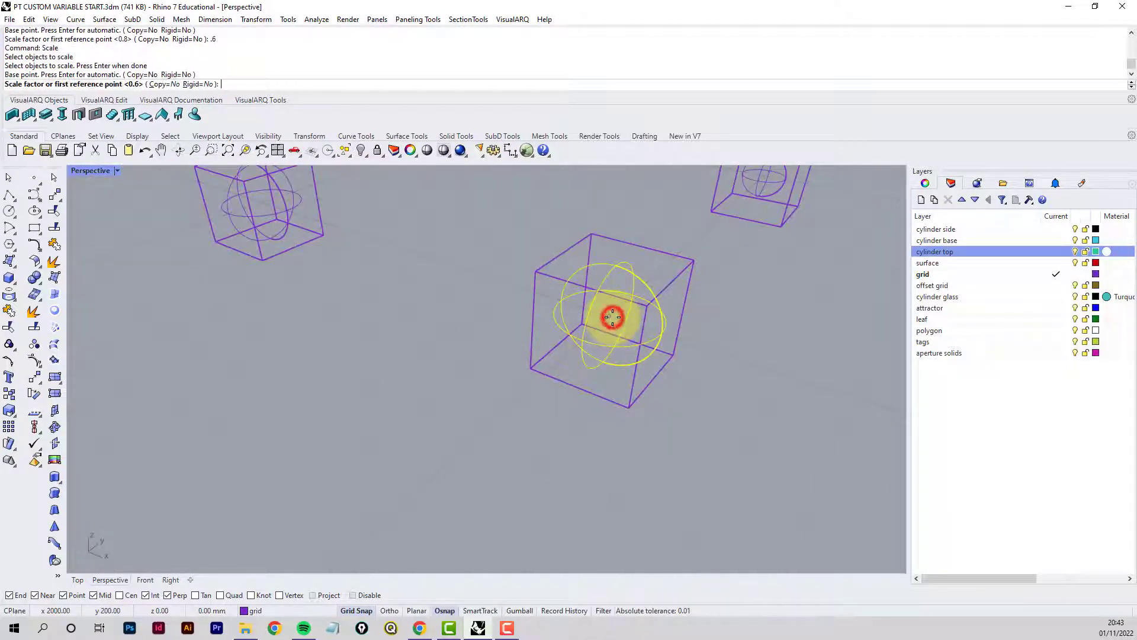
{"action": "type", "text": ".4"}
{"action": "key", "text": "Return"}
{"action": "scroll", "coordinate": [613, 317], "scroll_direction": "down", "scroll_amount": 6}
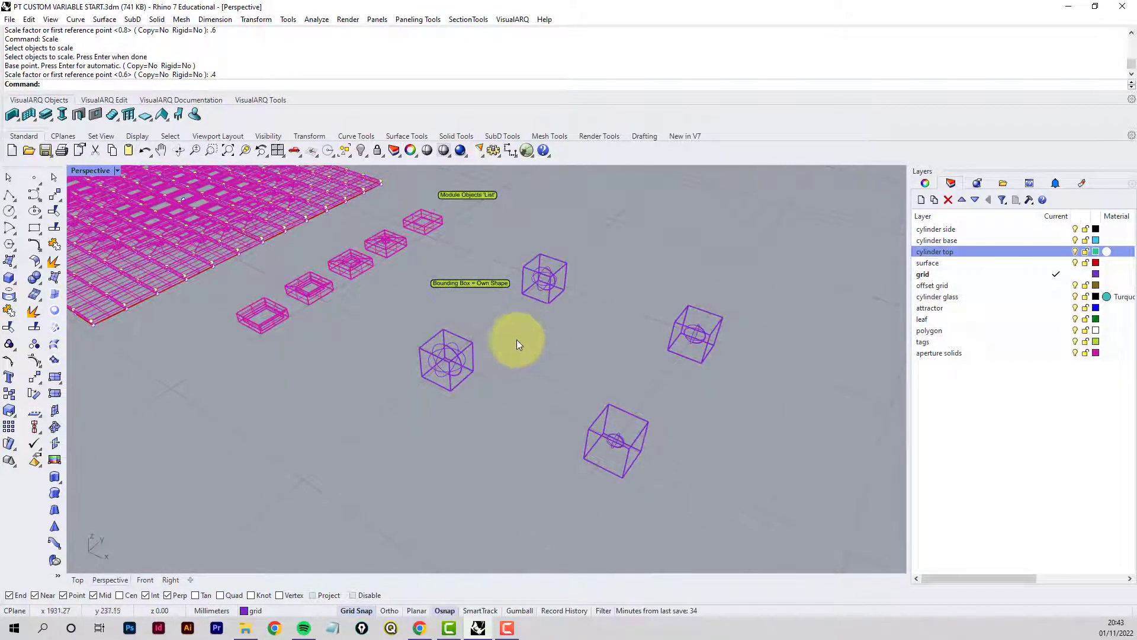
Delete the existing panel modules and the offset point grid from the flat surface, keeping the base grid.
{"action": "scroll", "coordinate": [388, 323], "scroll_direction": "down", "scroll_amount": 5}
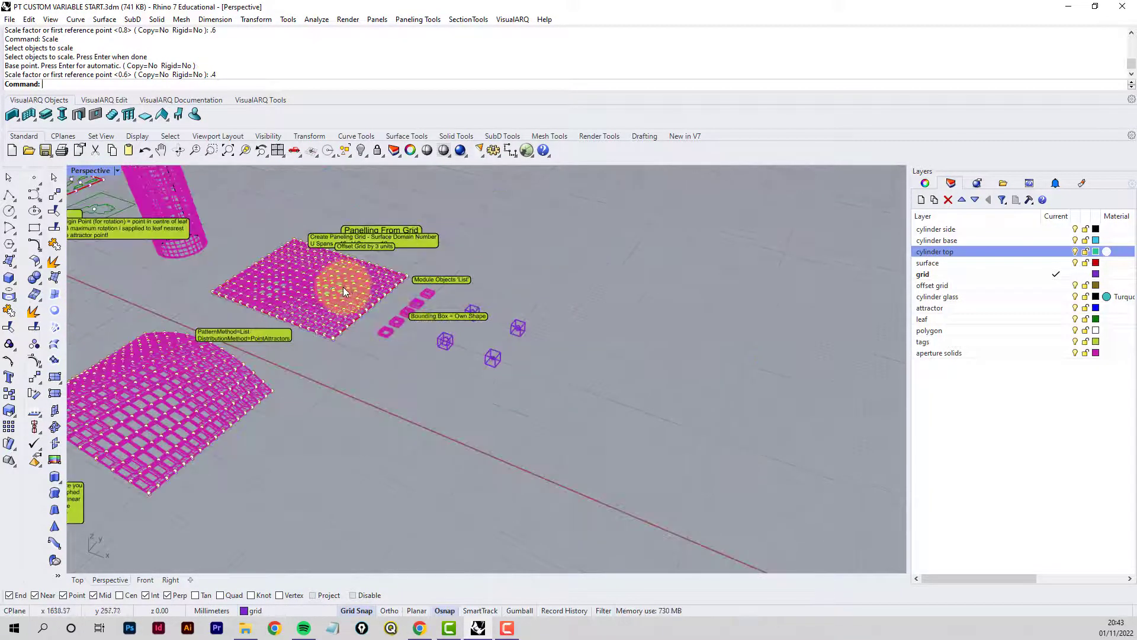
{"action": "scroll", "coordinate": [314, 282], "scroll_direction": "up", "scroll_amount": 3}
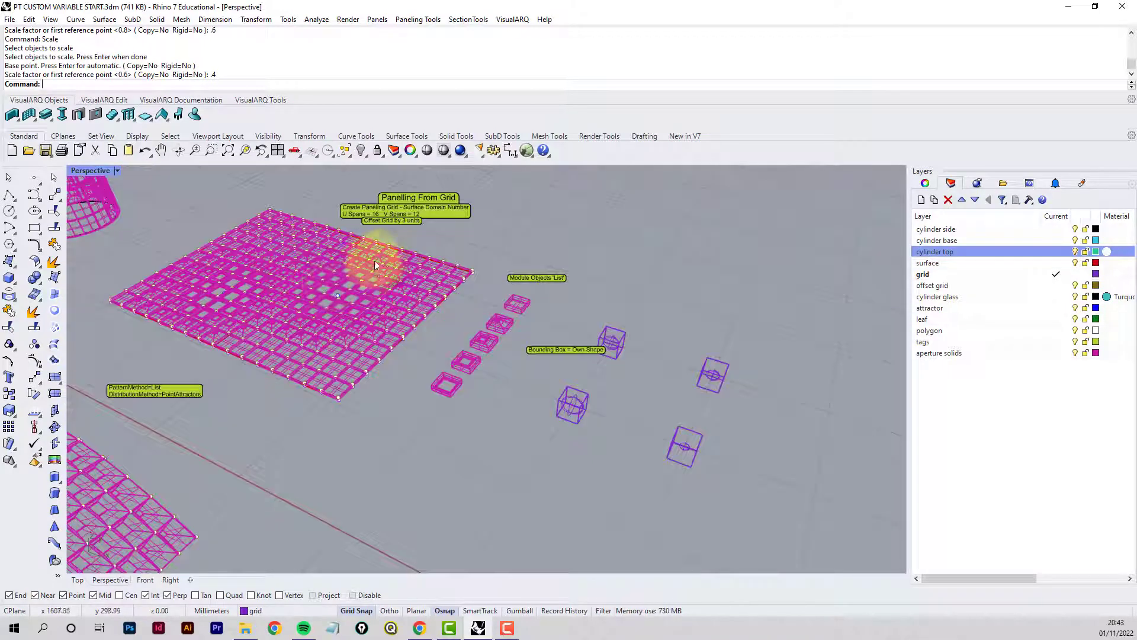
{"action": "left_click", "coordinate": [390, 253]}
{"action": "key", "text": "Delete"}
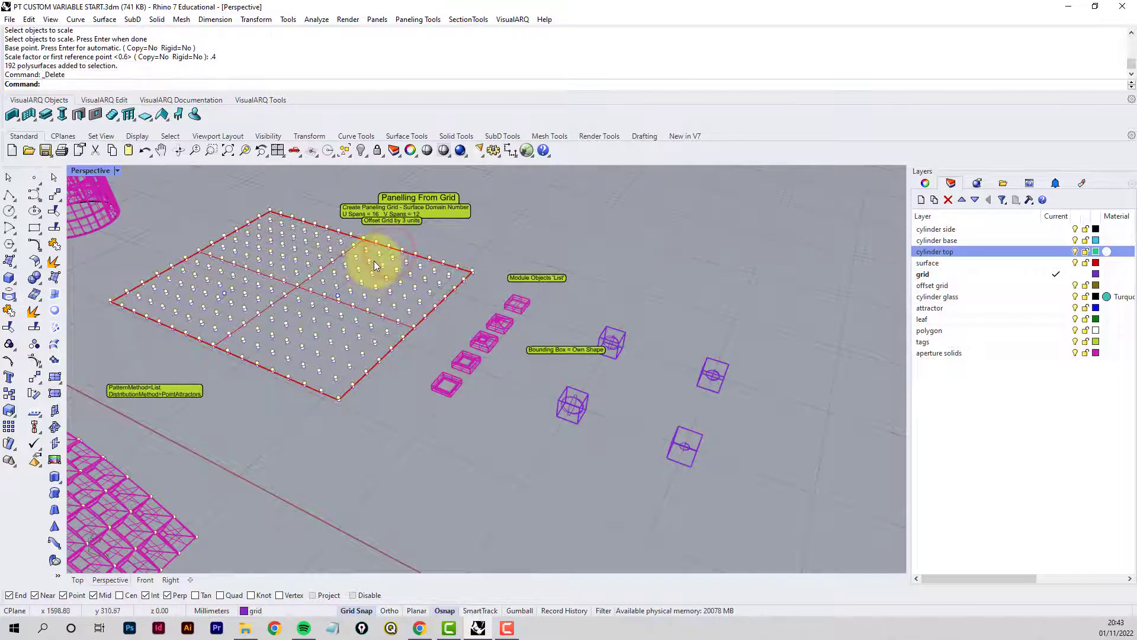
{"action": "scroll", "coordinate": [372, 257], "scroll_direction": "up", "scroll_amount": 2}
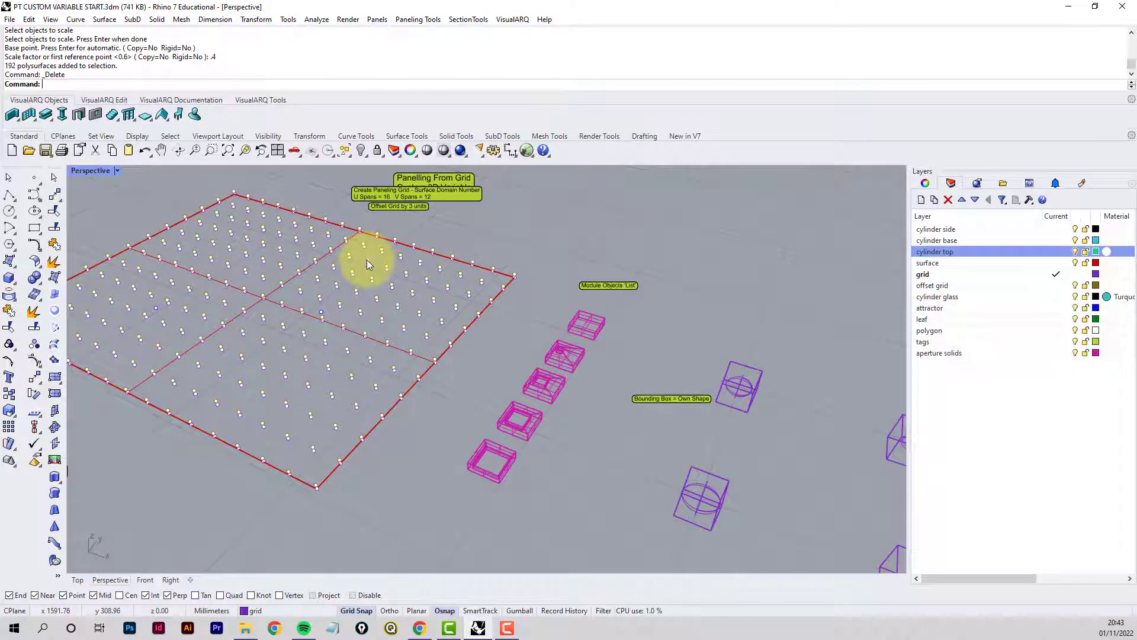
{"action": "left_click", "coordinate": [368, 259]}
{"action": "left_click", "coordinate": [367, 259]}
{"action": "key", "text": "Delete"}
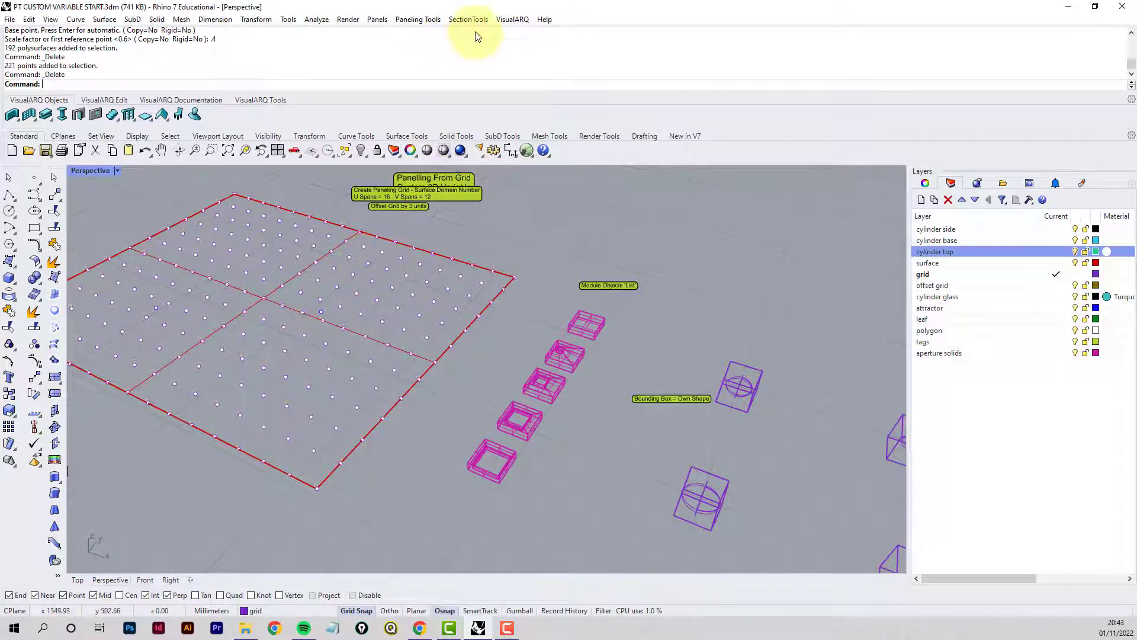
{"action": "left_click", "coordinate": [418, 19]}
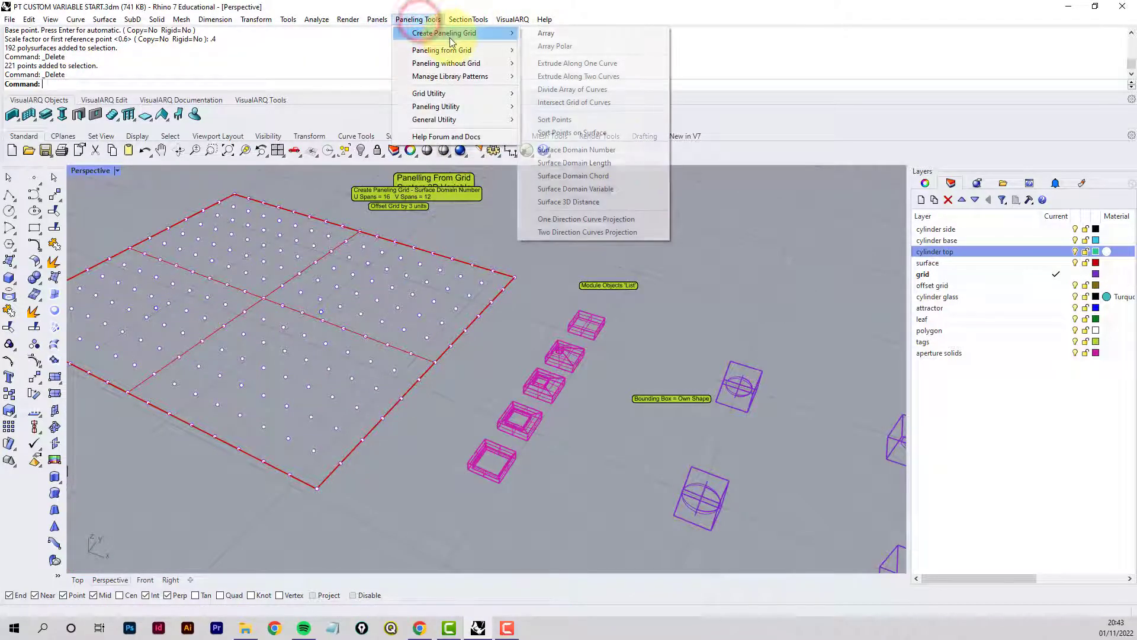
{"action": "mouse_move", "coordinate": [443, 96]}
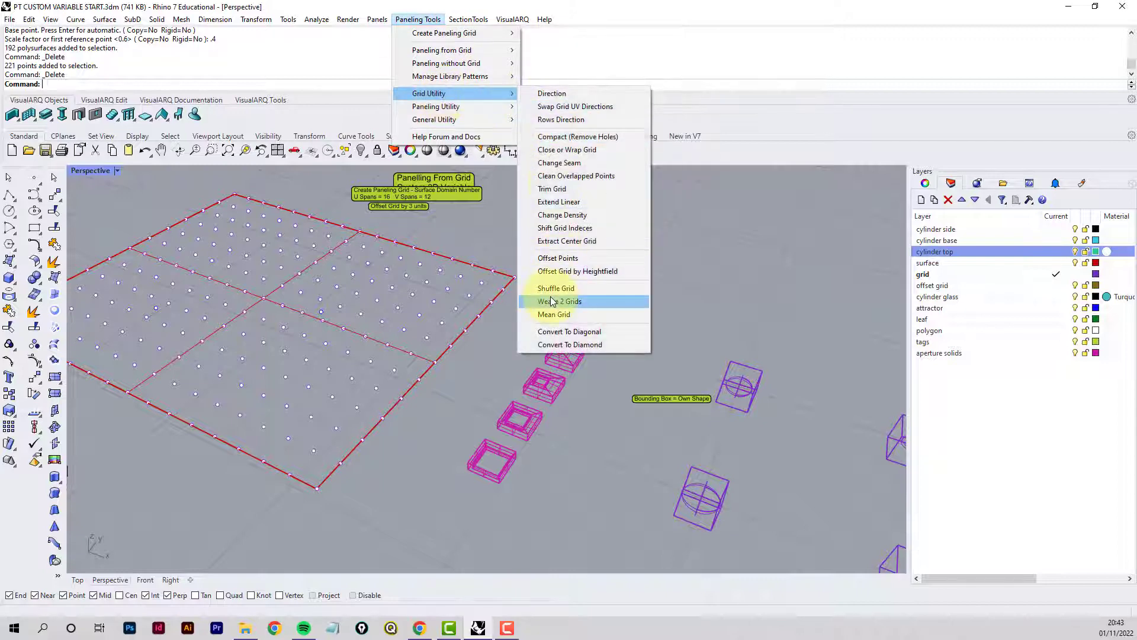
{"action": "left_click", "coordinate": [562, 259]}
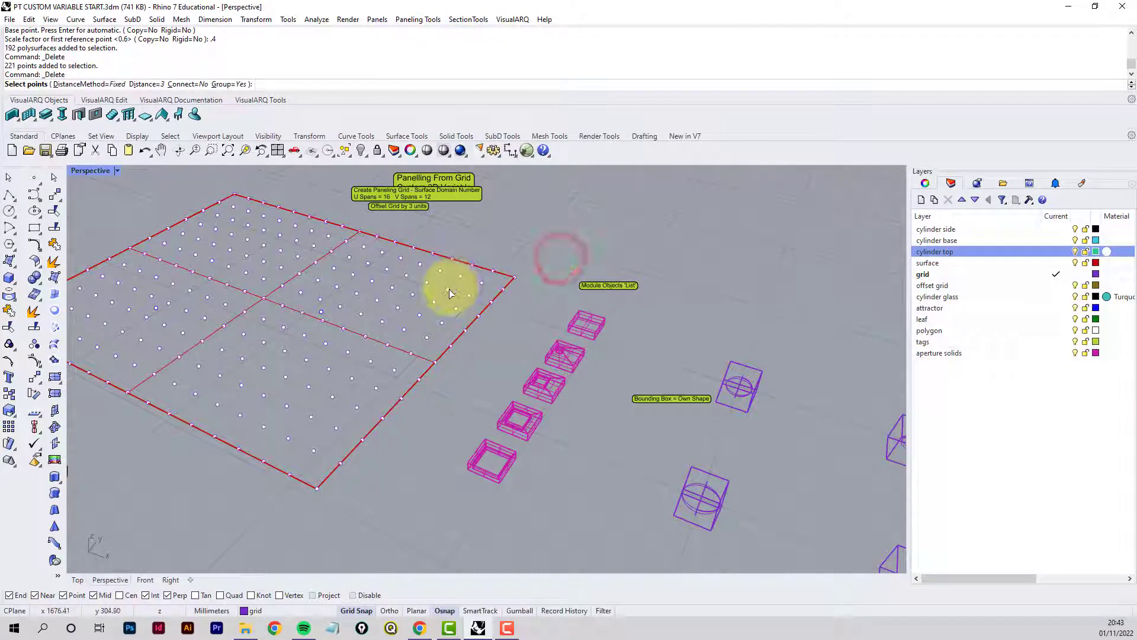
{"action": "left_click", "coordinate": [448, 289]}
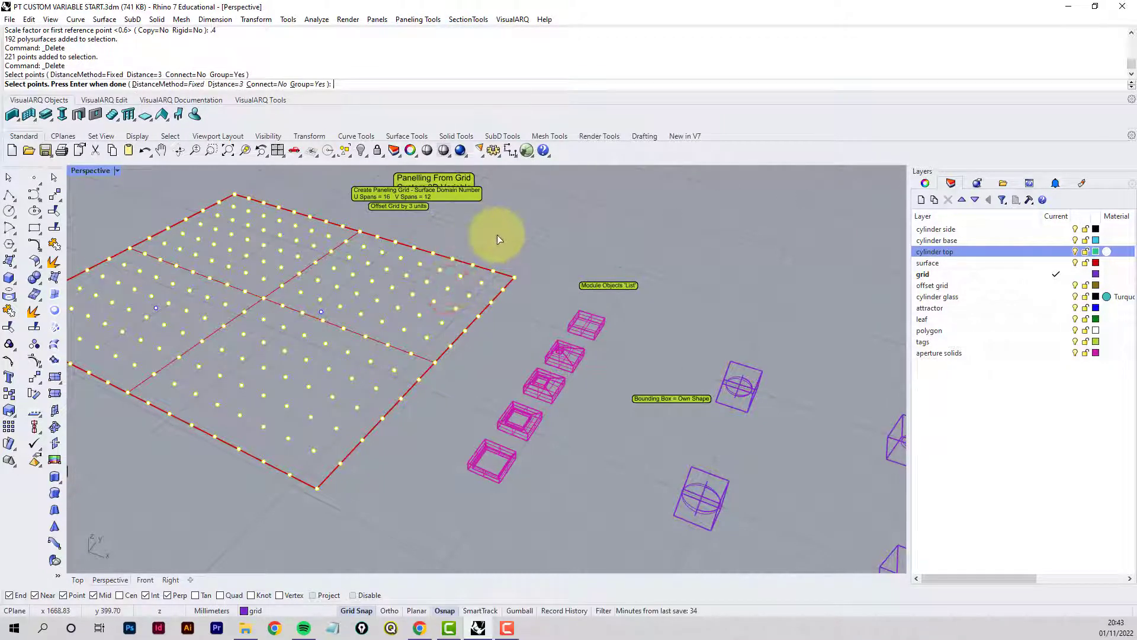
{"action": "key", "text": "Return"}
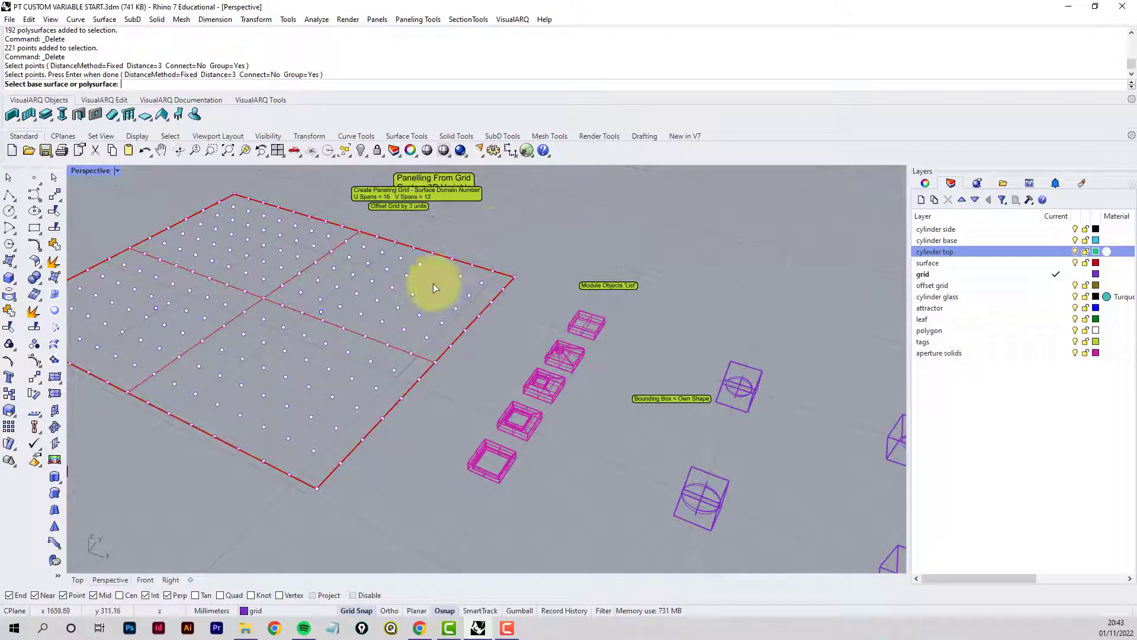
{"action": "key", "text": "Escape"}
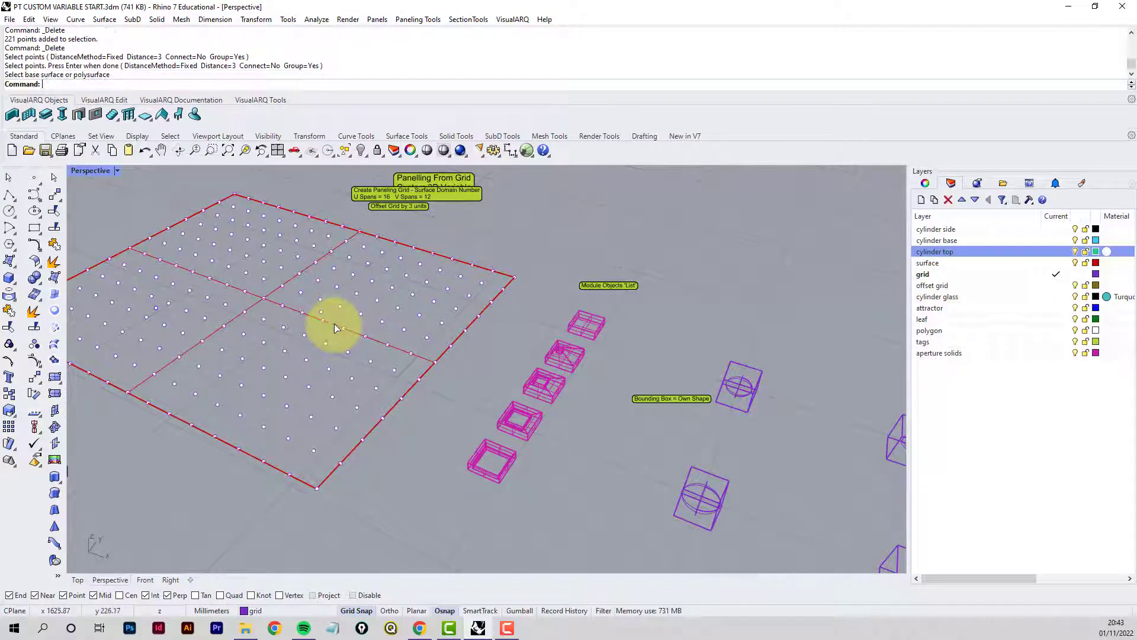
Offset the flat surface's base grid points by a fixed distance of 20, using the flat surface as base.
{"action": "right_click", "coordinate": [334, 327]}
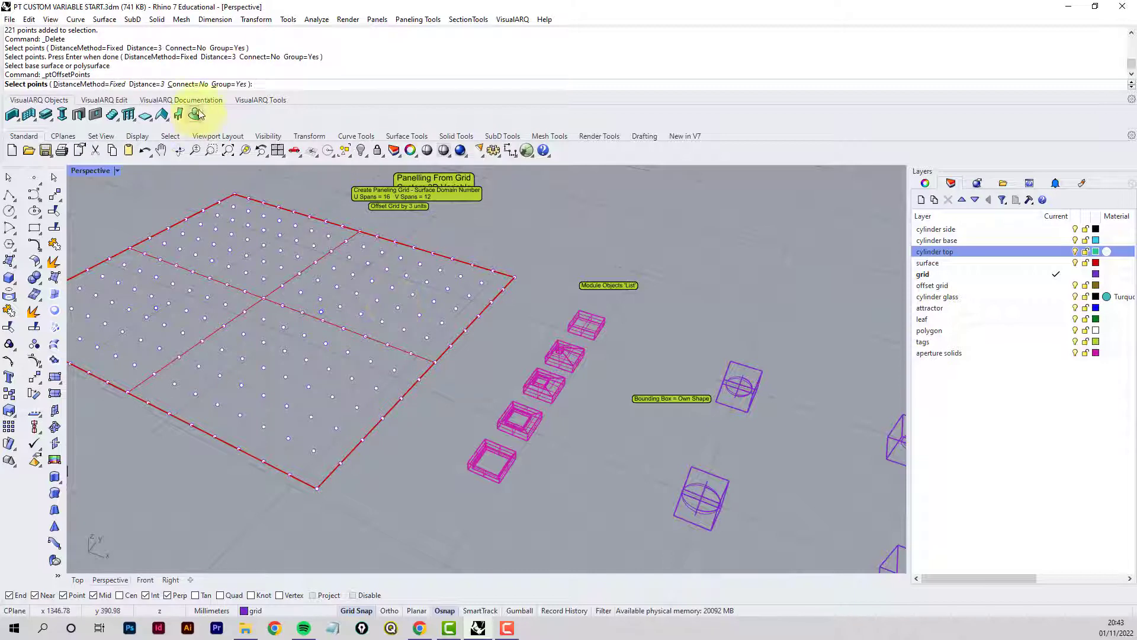
{"action": "left_click", "coordinate": [153, 84]}
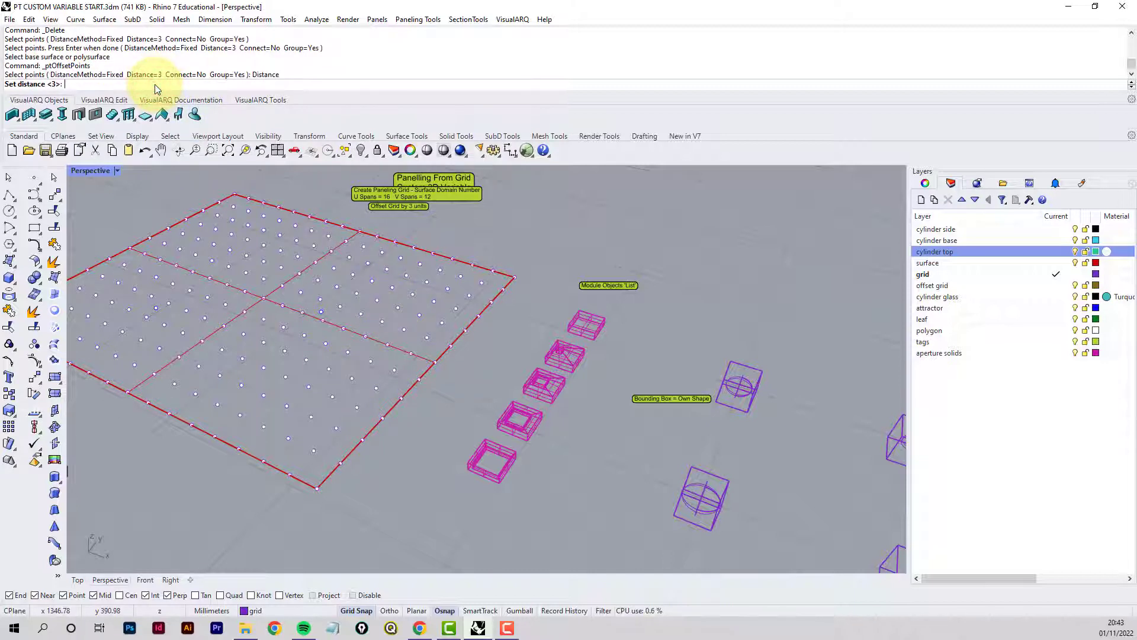
{"action": "key", "text": "Return"}
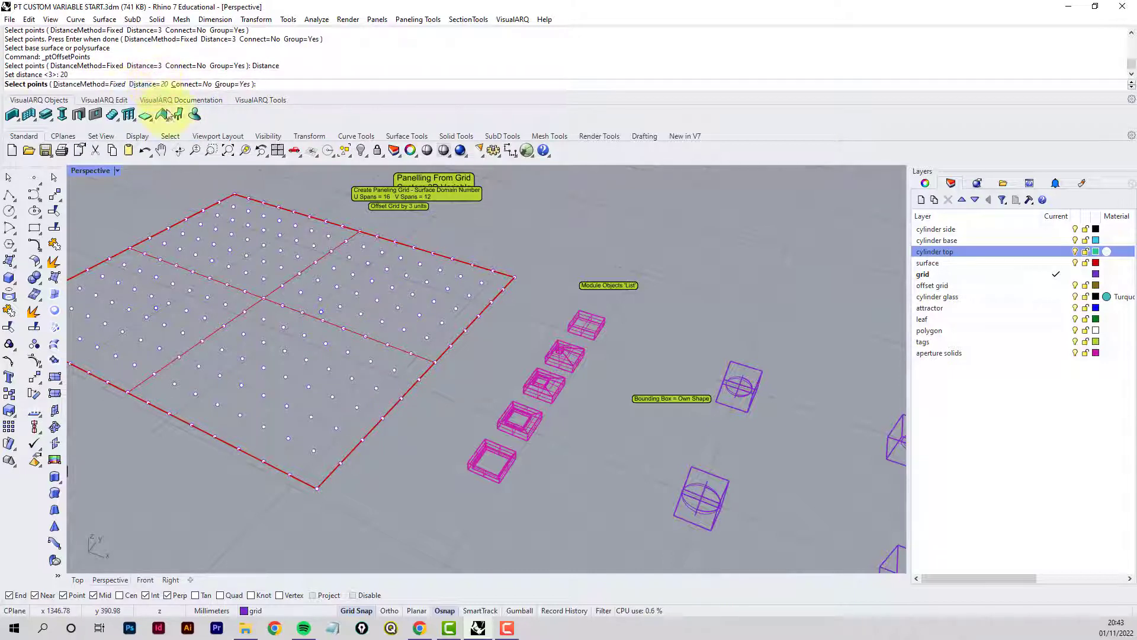
{"action": "left_click", "coordinate": [357, 296]}
{"action": "key", "text": "Return"}
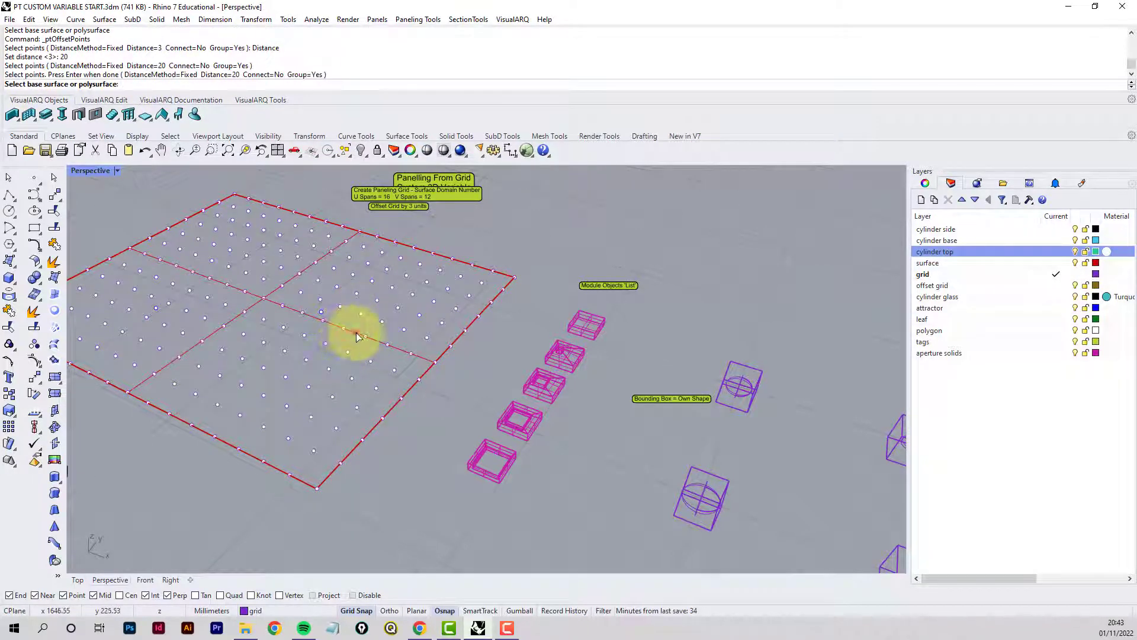
{"action": "left_click", "coordinate": [355, 330]}
{"action": "scroll", "coordinate": [477, 352], "scroll_direction": "down", "scroll_amount": 3}
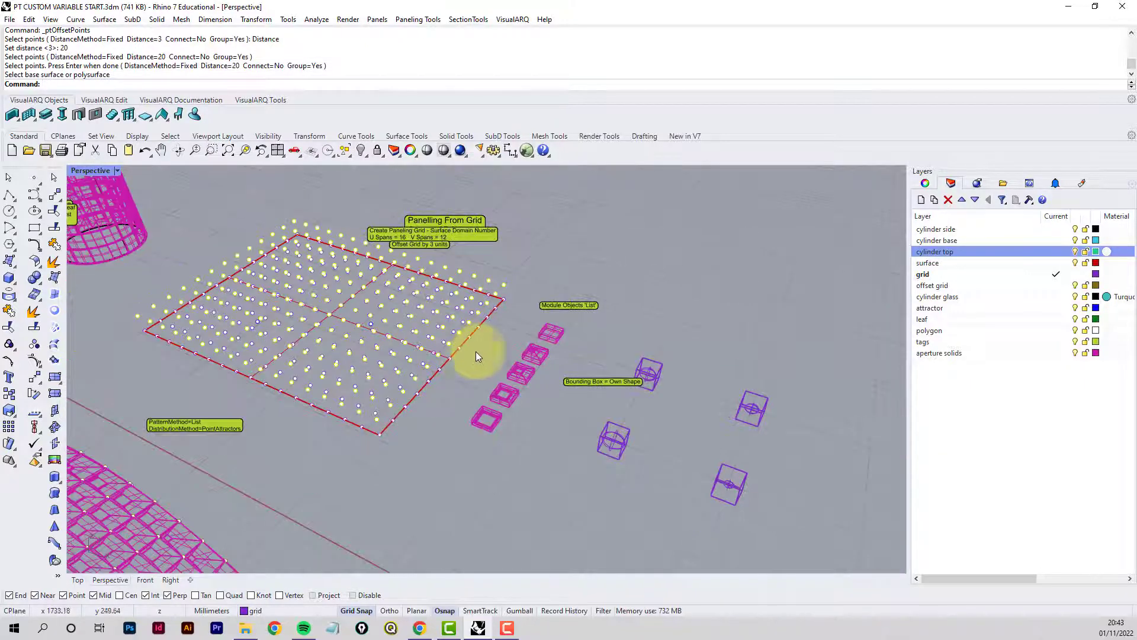
Start Panel Custom 3D Variable with the flat surface's base grid as first bounding grid and the offset grid as second.
{"action": "scroll", "coordinate": [489, 344], "scroll_direction": "up", "scroll_amount": 2}
{"action": "right_click_drag", "start_coordinate": [488, 350], "coordinate": [490, 346]}
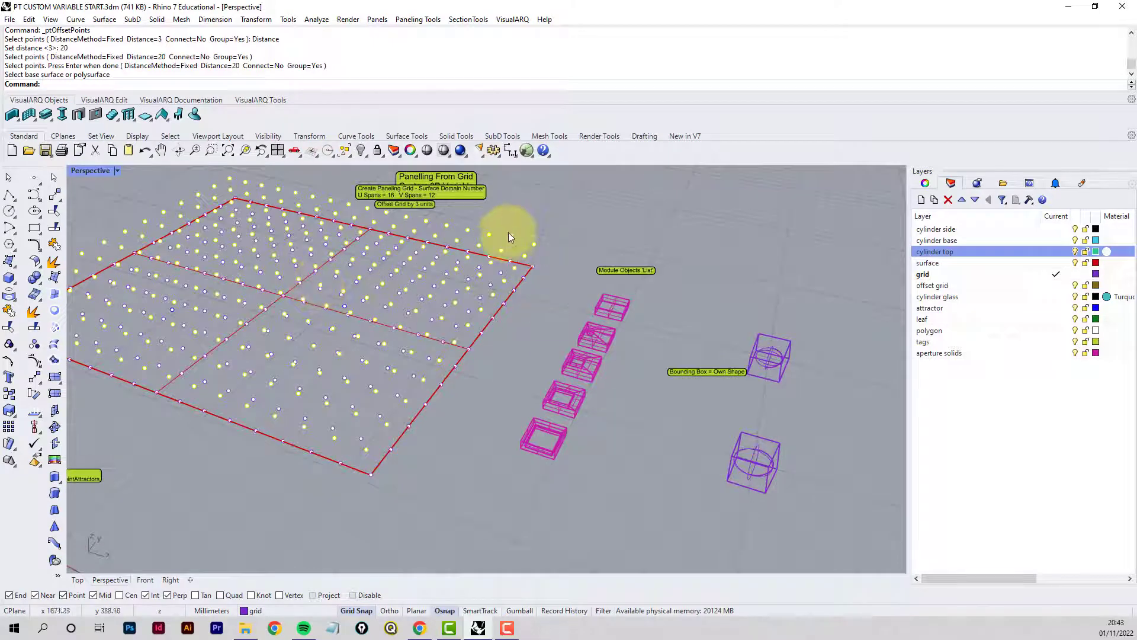
{"action": "right_click_drag", "start_coordinate": [753, 327], "coordinate": [719, 323]}
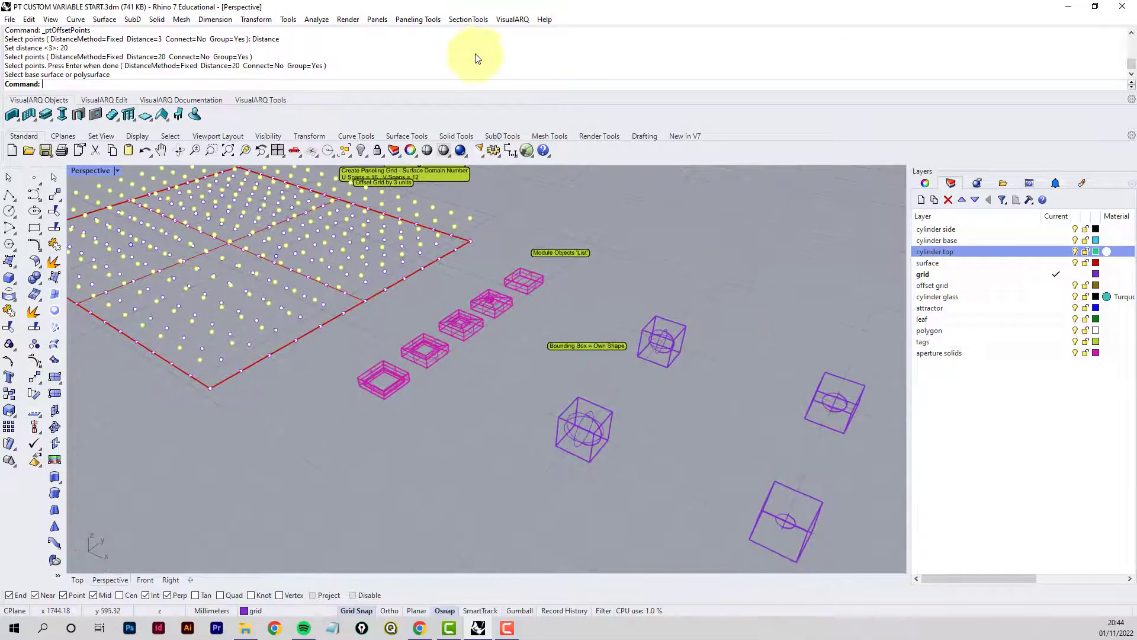
{"action": "left_click", "coordinate": [416, 20]}
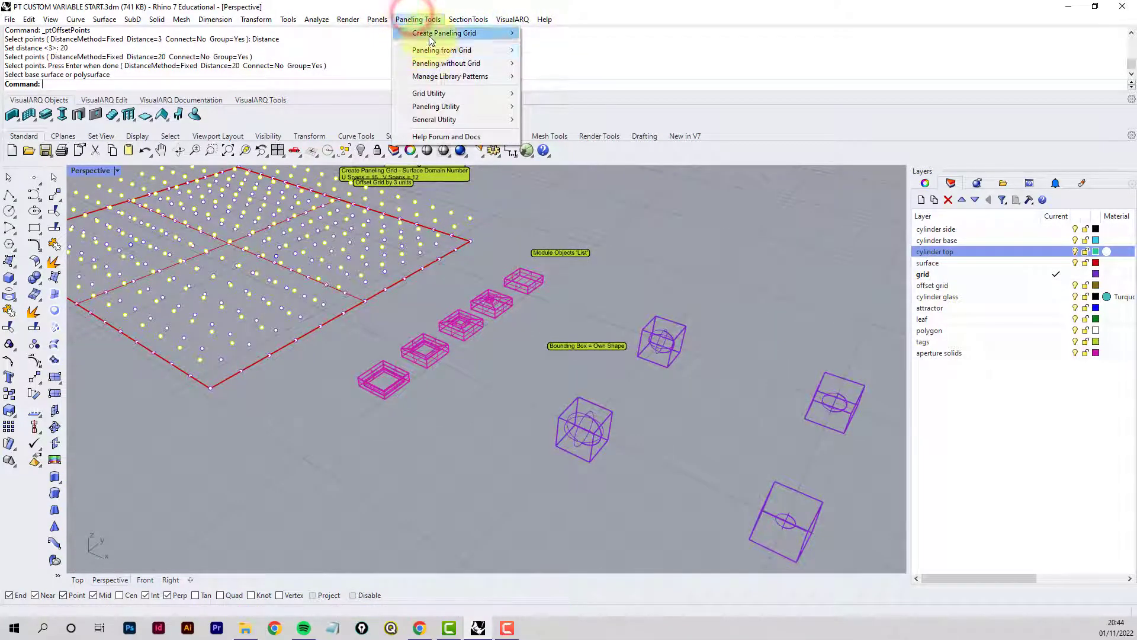
{"action": "mouse_move", "coordinate": [433, 53]}
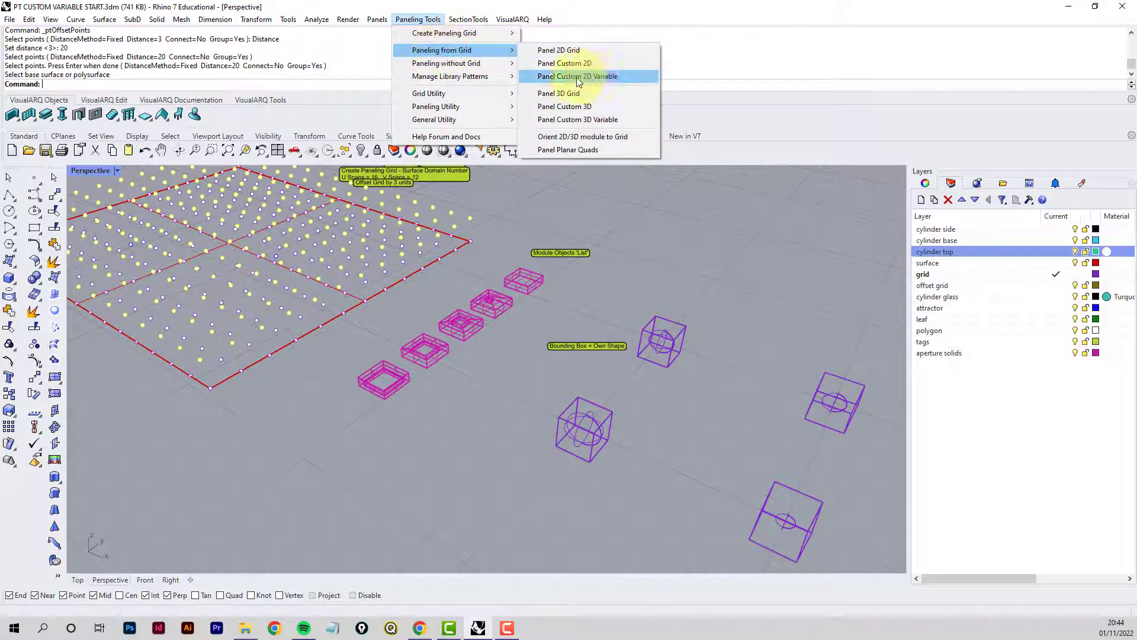
{"action": "left_click", "coordinate": [576, 121]}
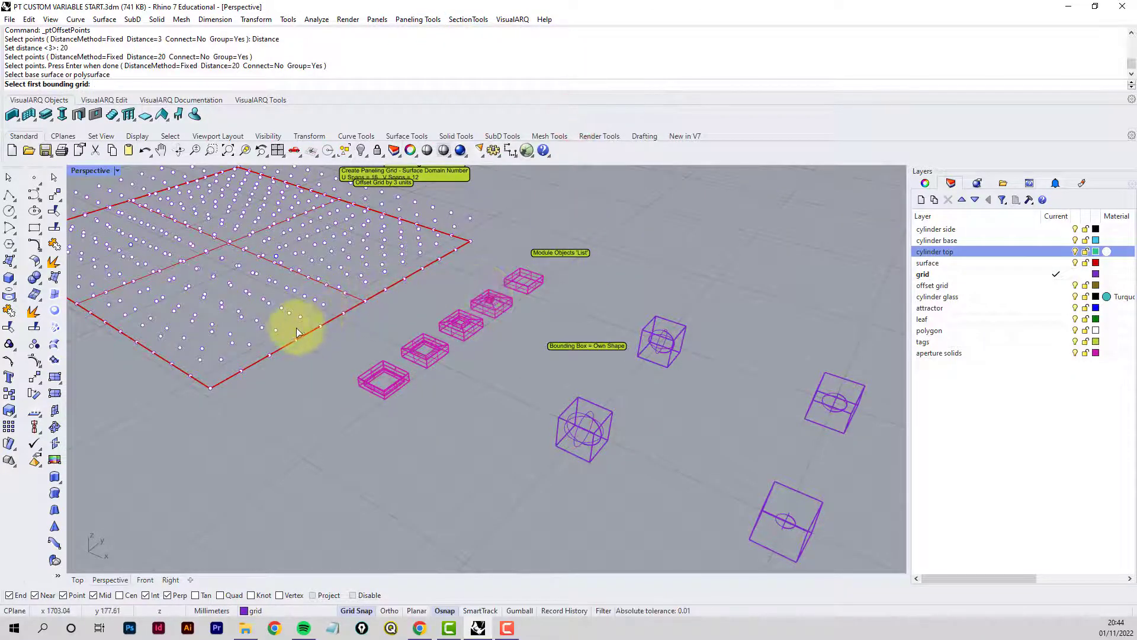
{"action": "left_click", "coordinate": [210, 388]}
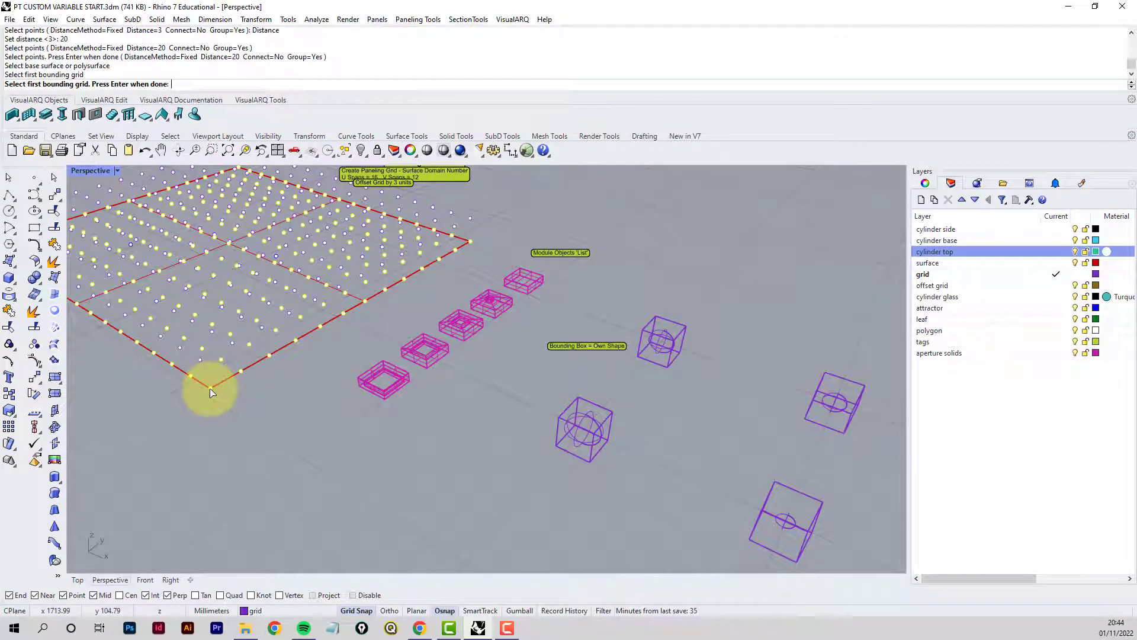
{"action": "key", "text": "Return"}
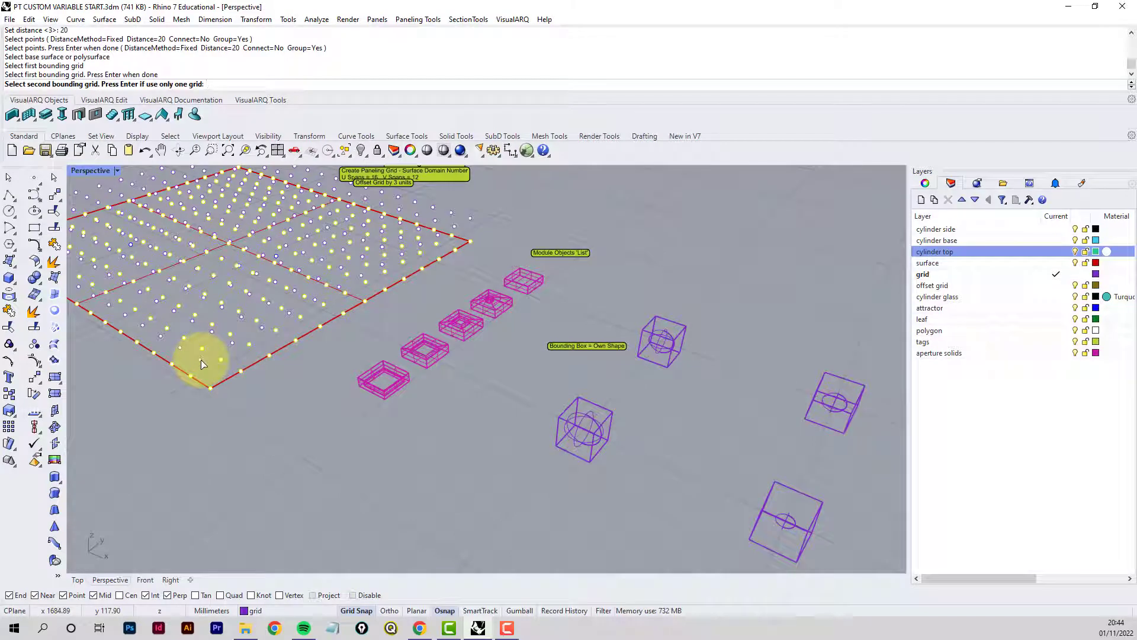
{"action": "left_click", "coordinate": [201, 363]}
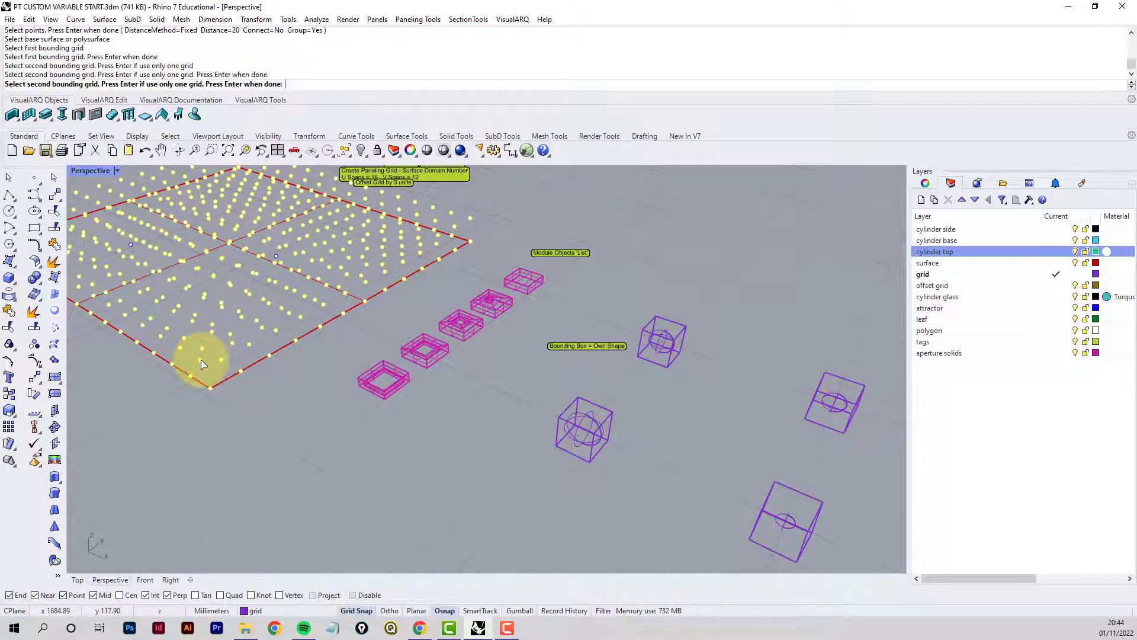
{"action": "key", "text": "Return"}
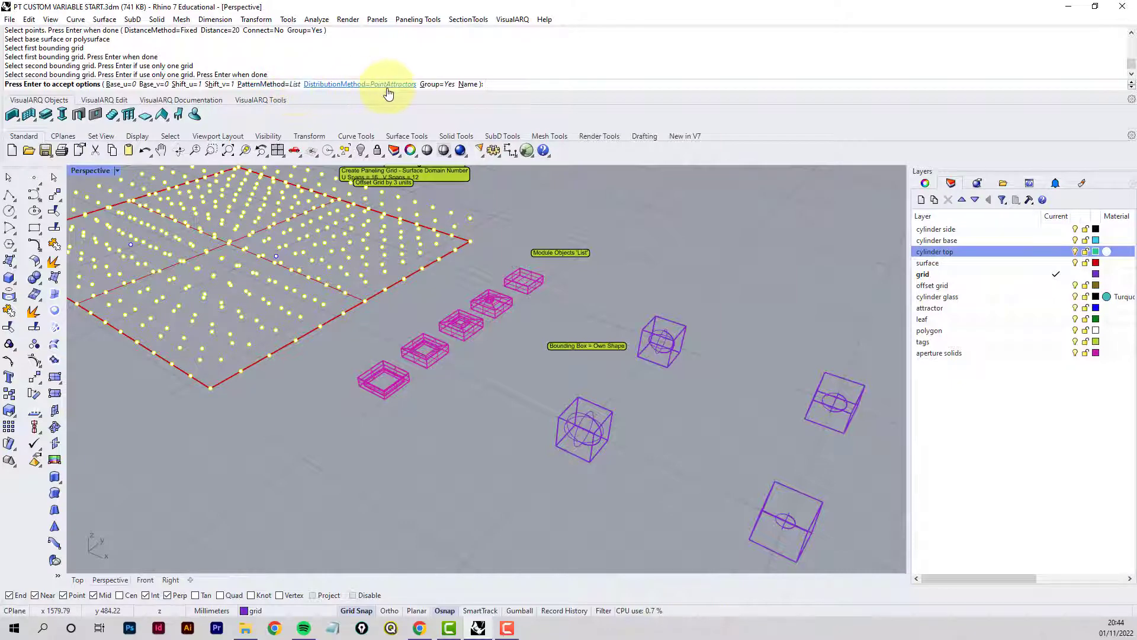
Accept the List pattern and PointAttractors distribution, and use the attractor point just off the flat surface's centre.
{"action": "key", "text": "Return"}
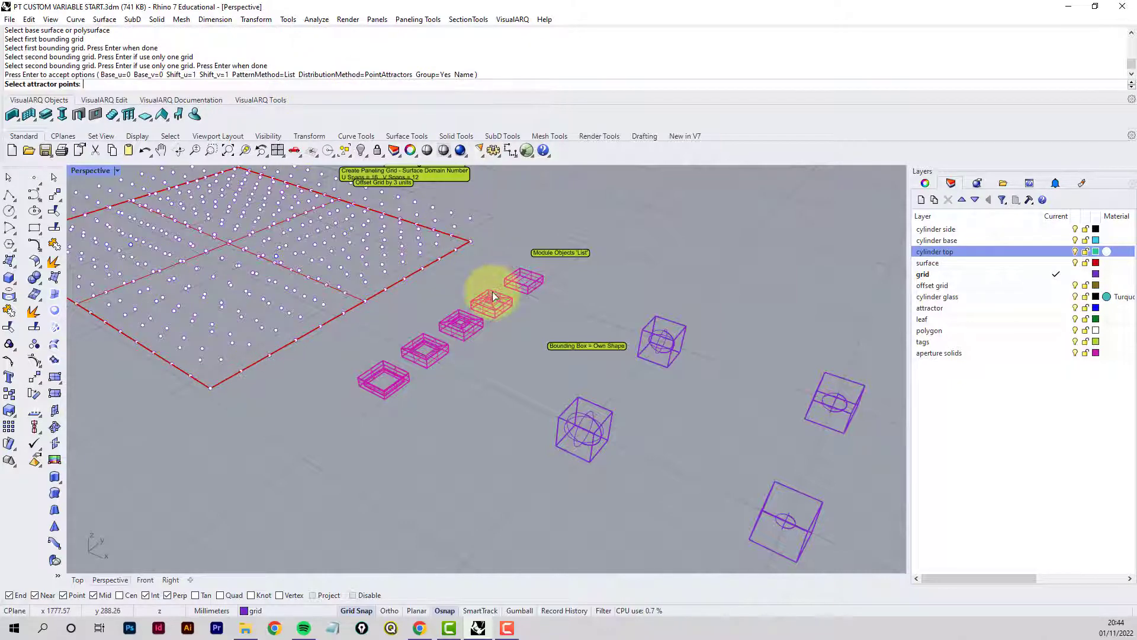
{"action": "left_click", "coordinate": [277, 261]}
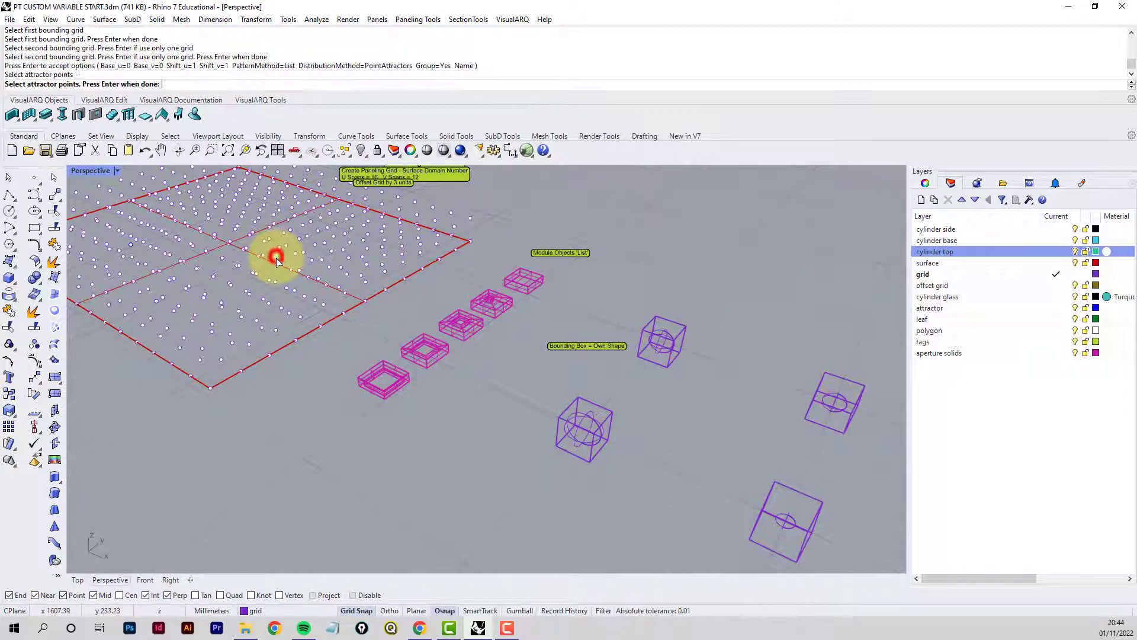
{"action": "key", "text": "Return"}
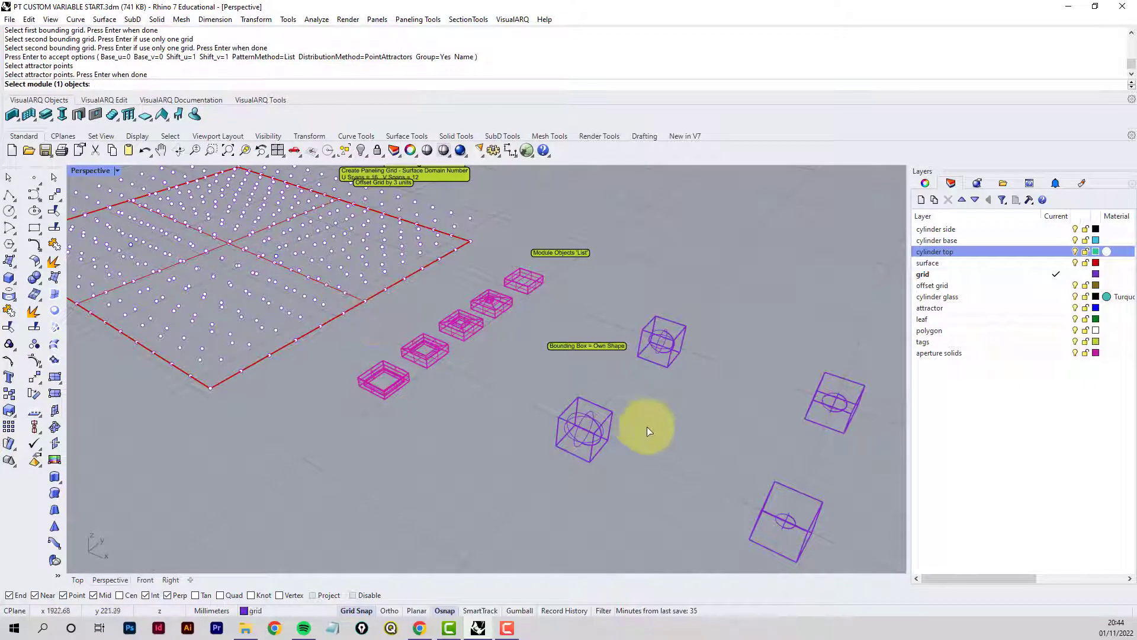
Assign the largest and second-largest spheres as modules 1 and 2, each with its own cube as 3D bounding space.
{"action": "left_click", "coordinate": [580, 444]}
{"action": "key", "text": "Return"}
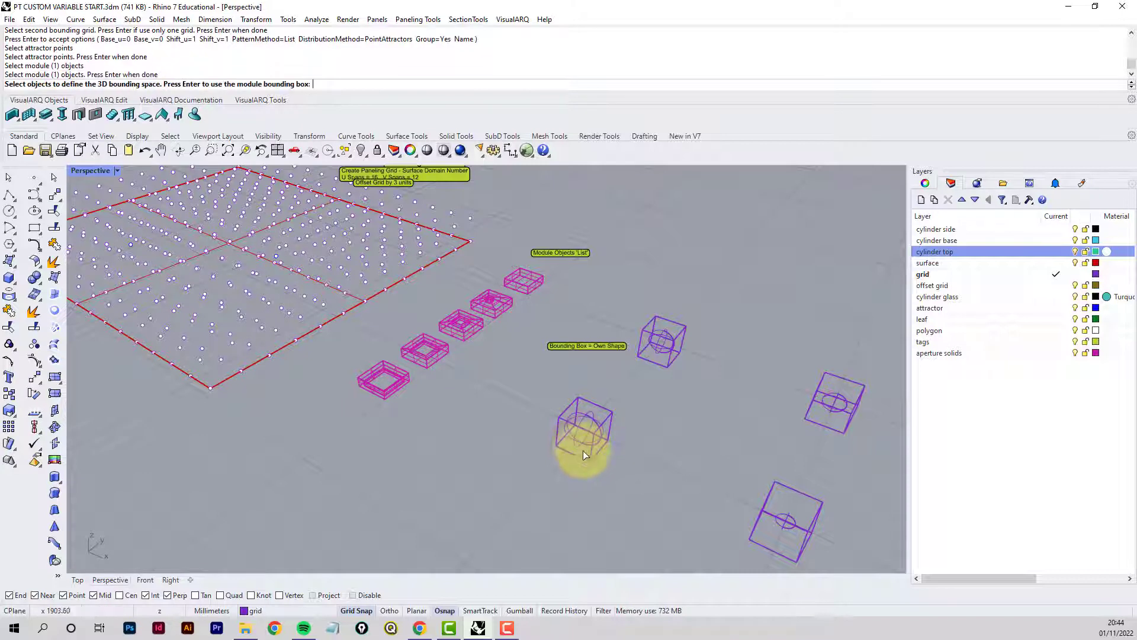
{"action": "left_click", "coordinate": [584, 450]}
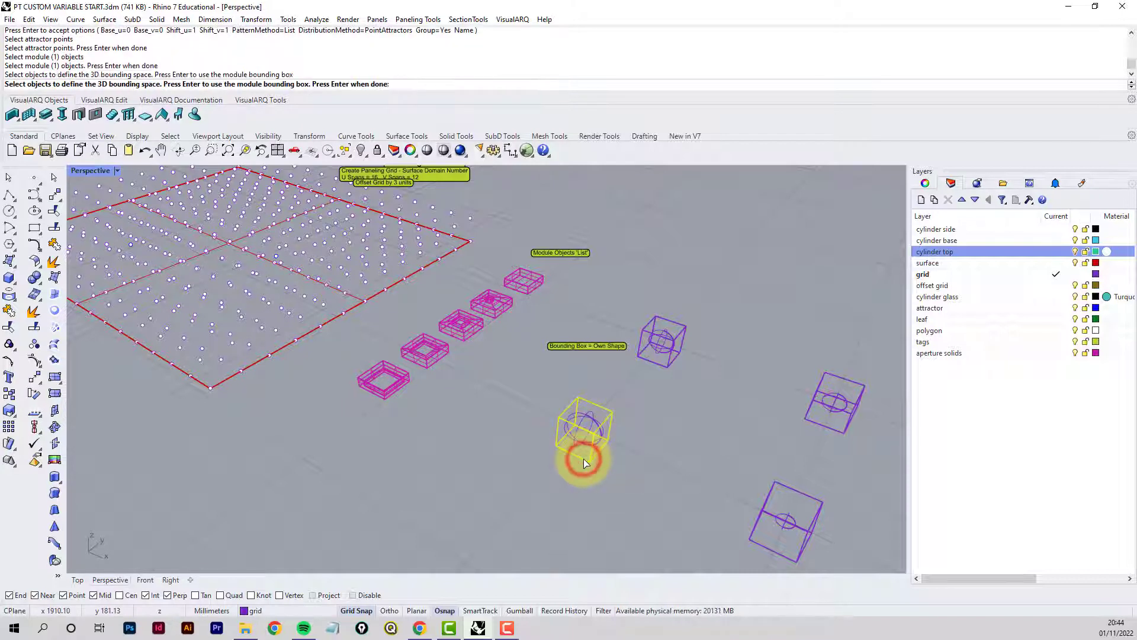
{"action": "key", "text": "Return"}
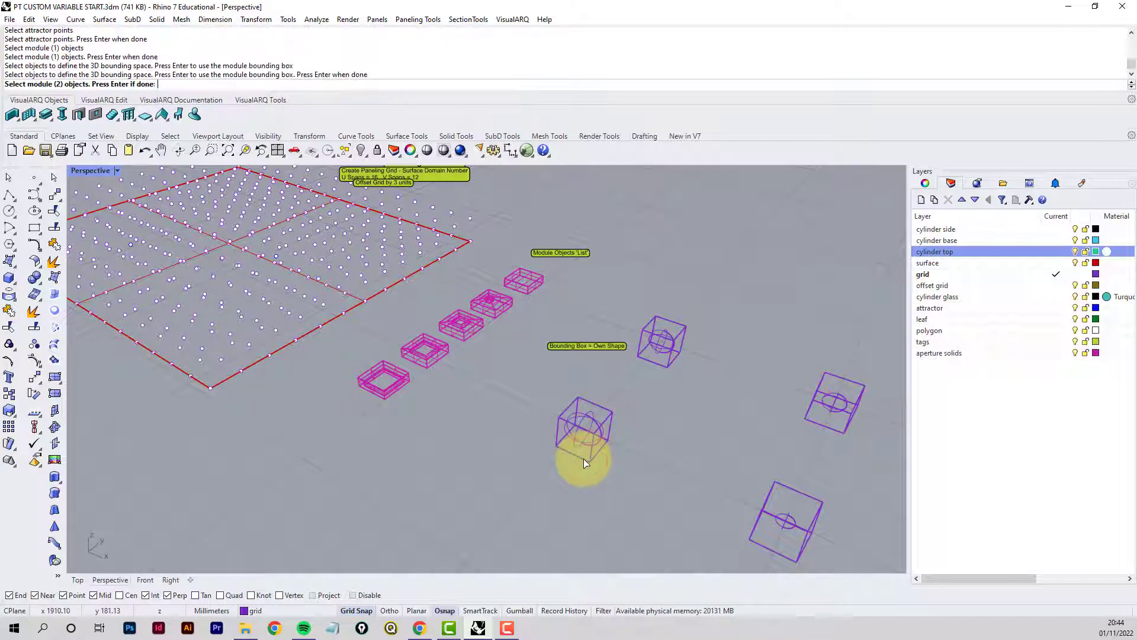
{"action": "left_click", "coordinate": [662, 341]}
{"action": "right_click", "coordinate": [662, 342]}
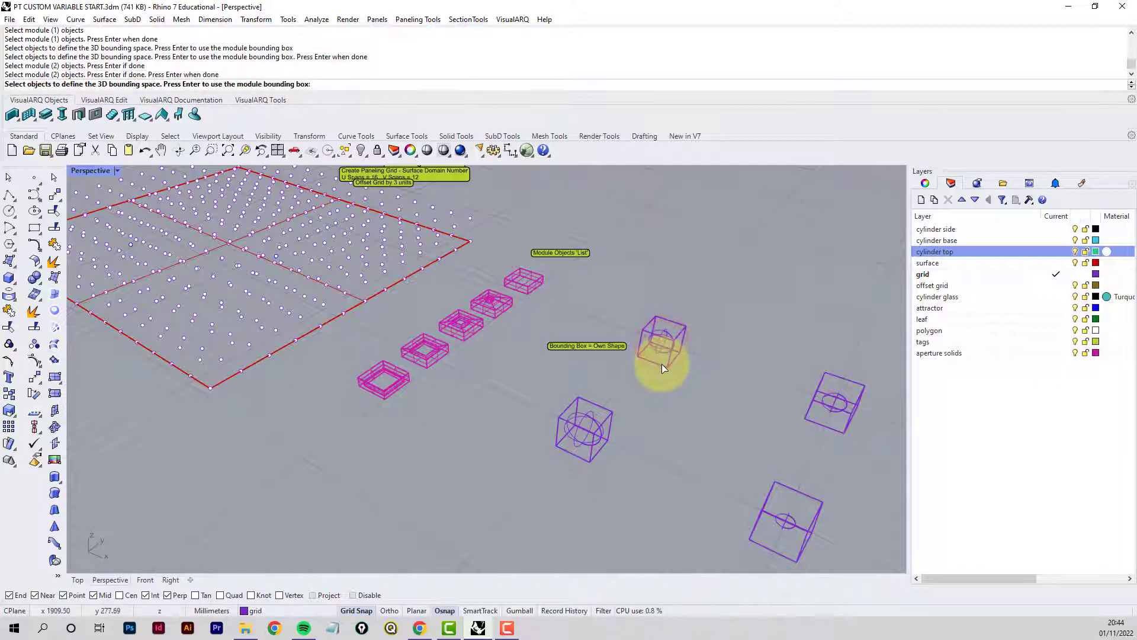
{"action": "left_click", "coordinate": [663, 365]}
{"action": "right_click", "coordinate": [662, 368]}
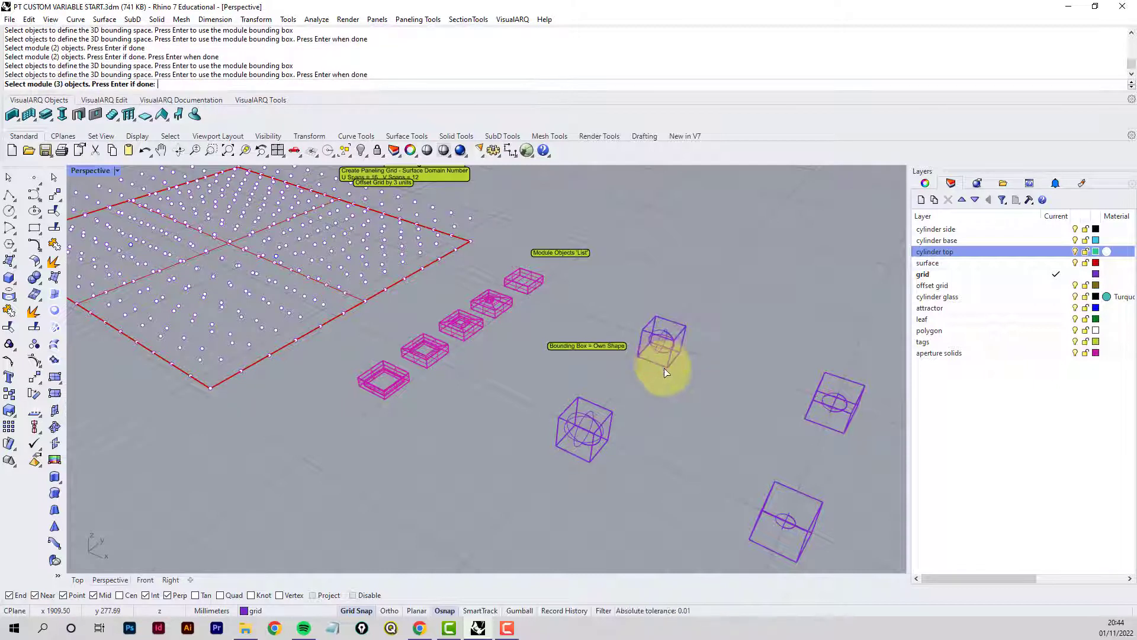
Assign the third and smallest spheres as modules 3 and 4, each bounded by its own cube, and generate the panels.
{"action": "left_click", "coordinate": [836, 405]}
{"action": "right_click", "coordinate": [833, 378]}
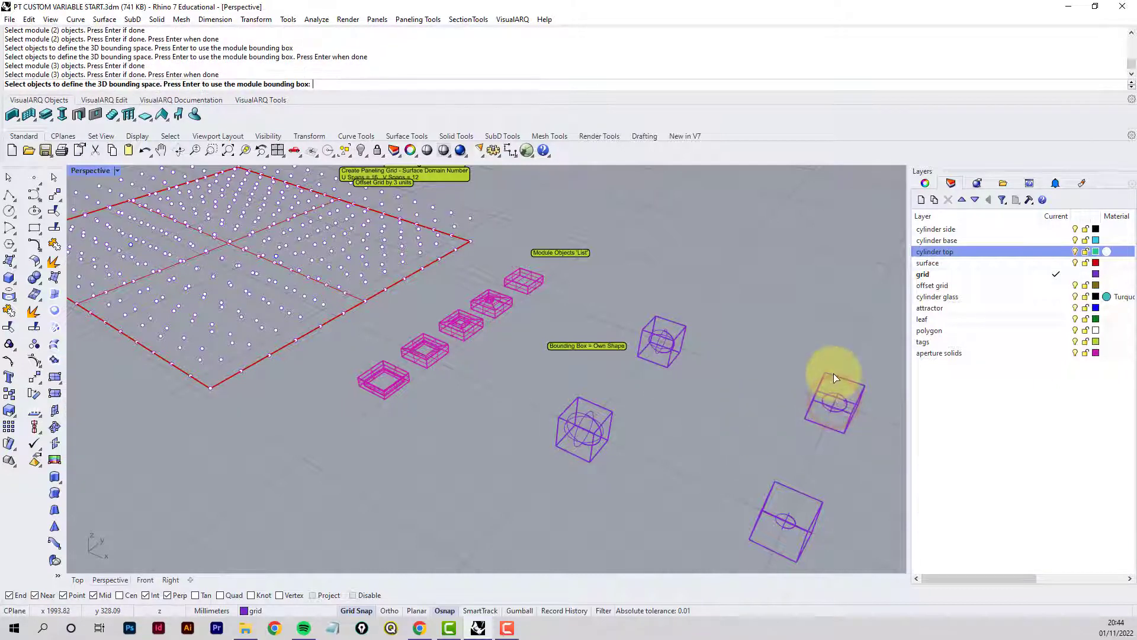
{"action": "left_click", "coordinate": [833, 377]}
{"action": "right_click", "coordinate": [833, 377]}
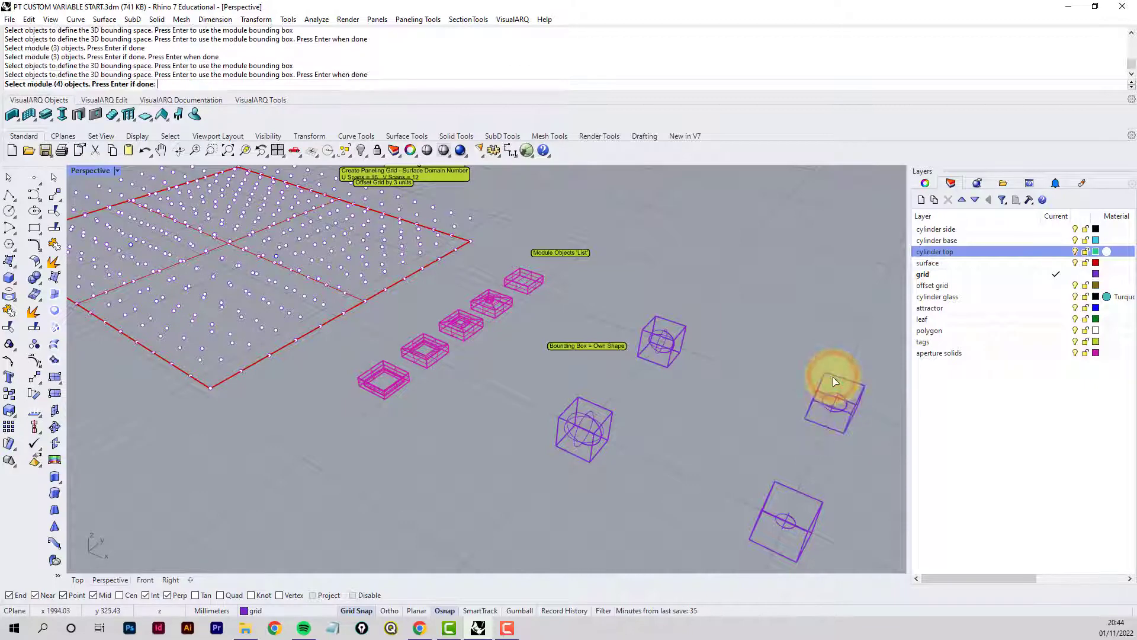
{"action": "left_click", "coordinate": [789, 517]}
{"action": "right_click", "coordinate": [796, 503]}
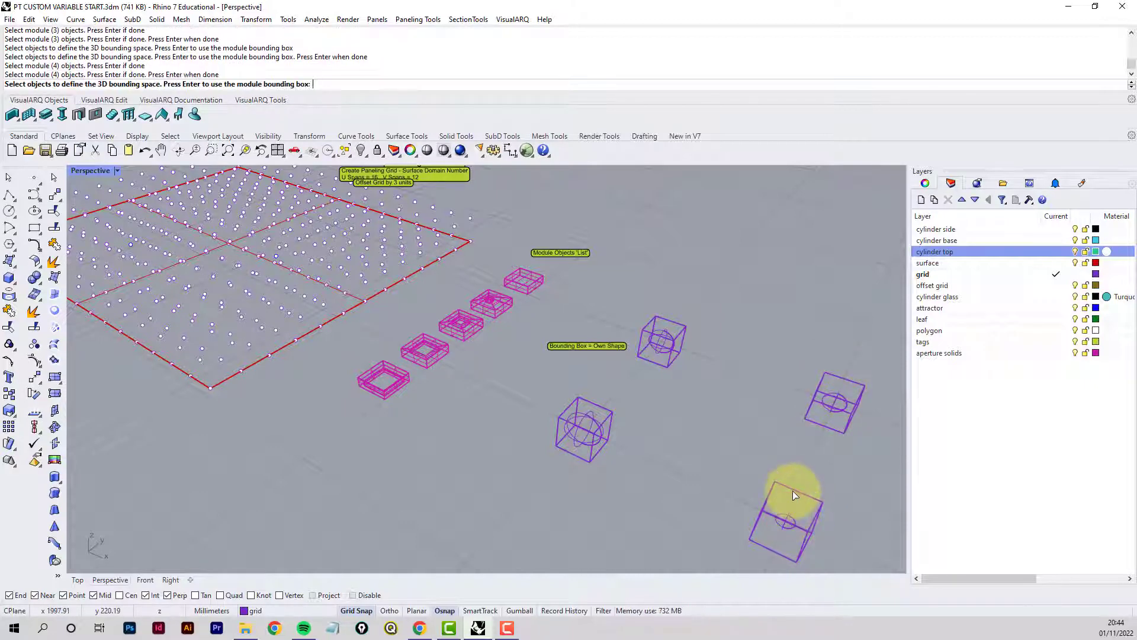
{"action": "left_click", "coordinate": [791, 490]}
{"action": "right_click", "coordinate": [790, 487]}
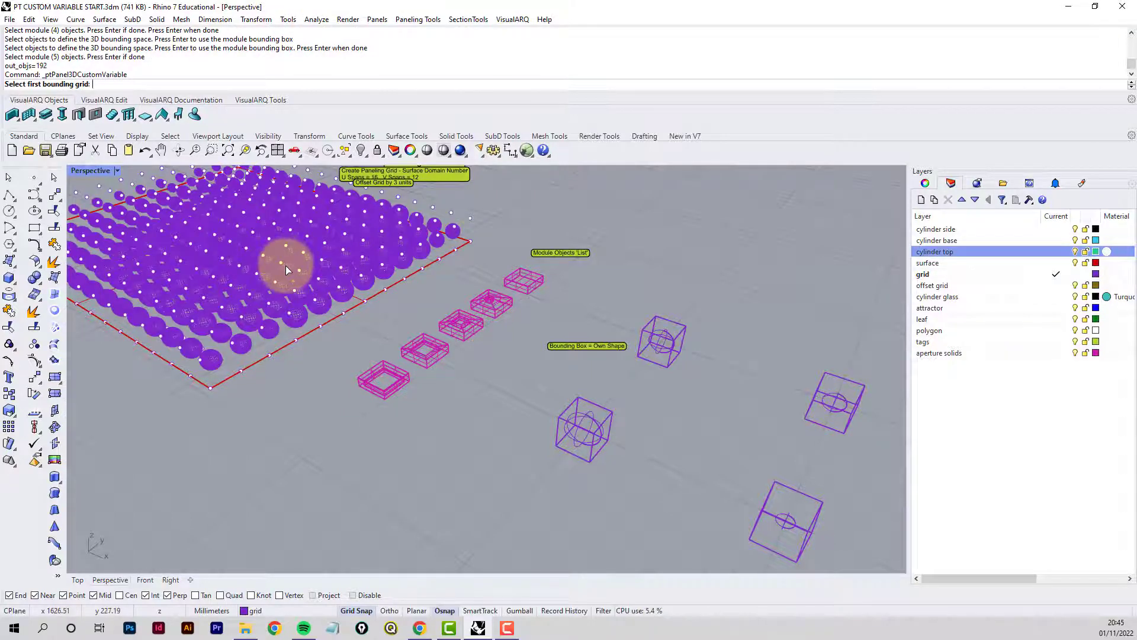
Examine the size distribution of the sphere panels on the flat surface in perspective and in a maximised Top view.
{"action": "right_click_drag", "start_coordinate": [285, 266], "coordinate": [359, 279]}
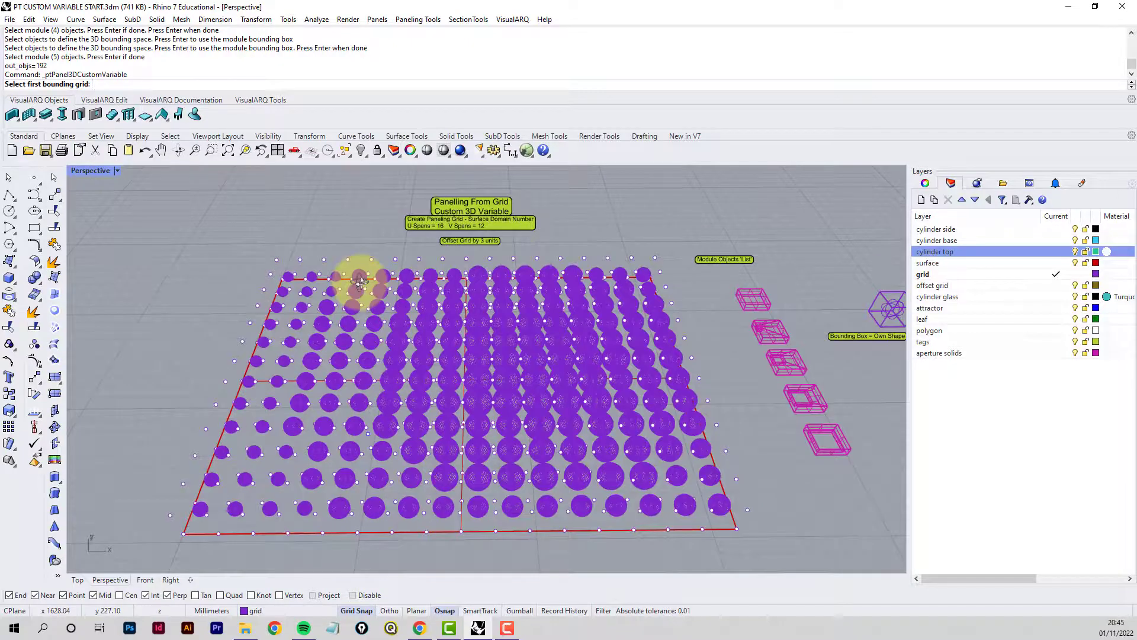
{"action": "double_click", "coordinate": [91, 172]}
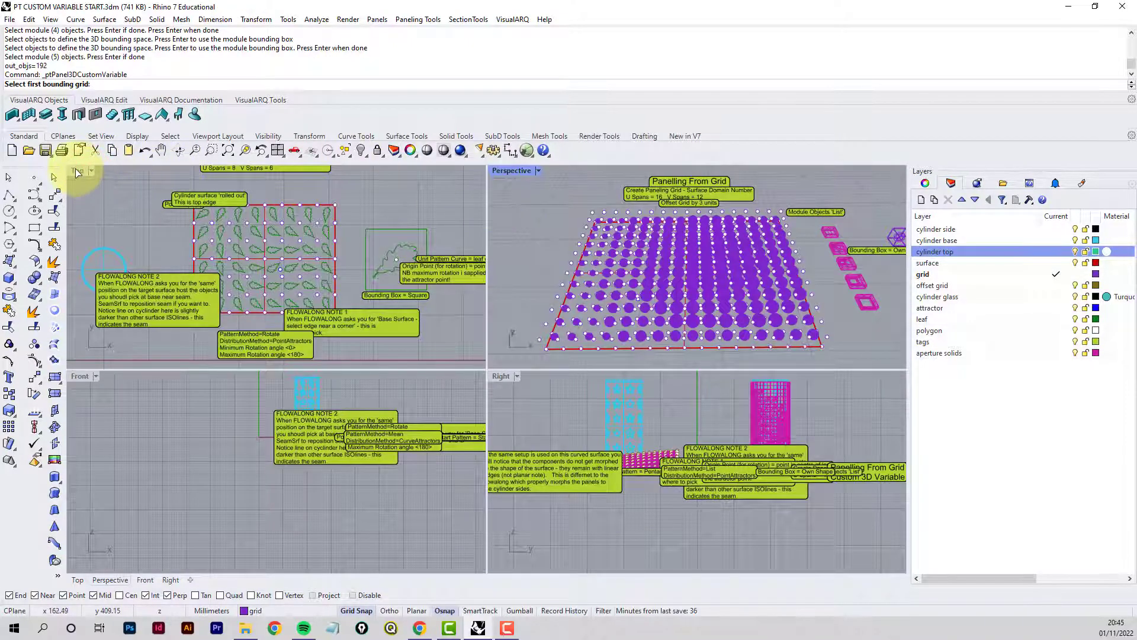
{"action": "double_click", "coordinate": [75, 172]}
{"action": "scroll", "coordinate": [407, 297], "scroll_direction": "down", "scroll_amount": 4}
{"action": "right_click_drag", "start_coordinate": [567, 326], "coordinate": [205, 318]}
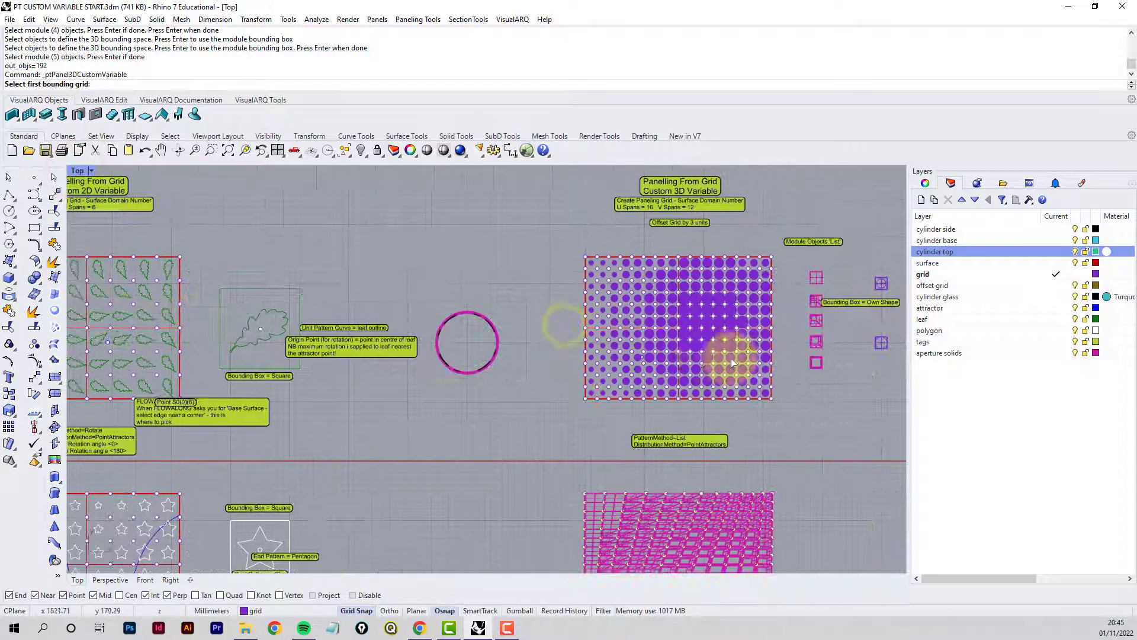
{"action": "right_click_drag", "start_coordinate": [733, 363], "coordinate": [555, 365]}
{"action": "scroll", "coordinate": [559, 345], "scroll_direction": "up", "scroll_amount": 5}
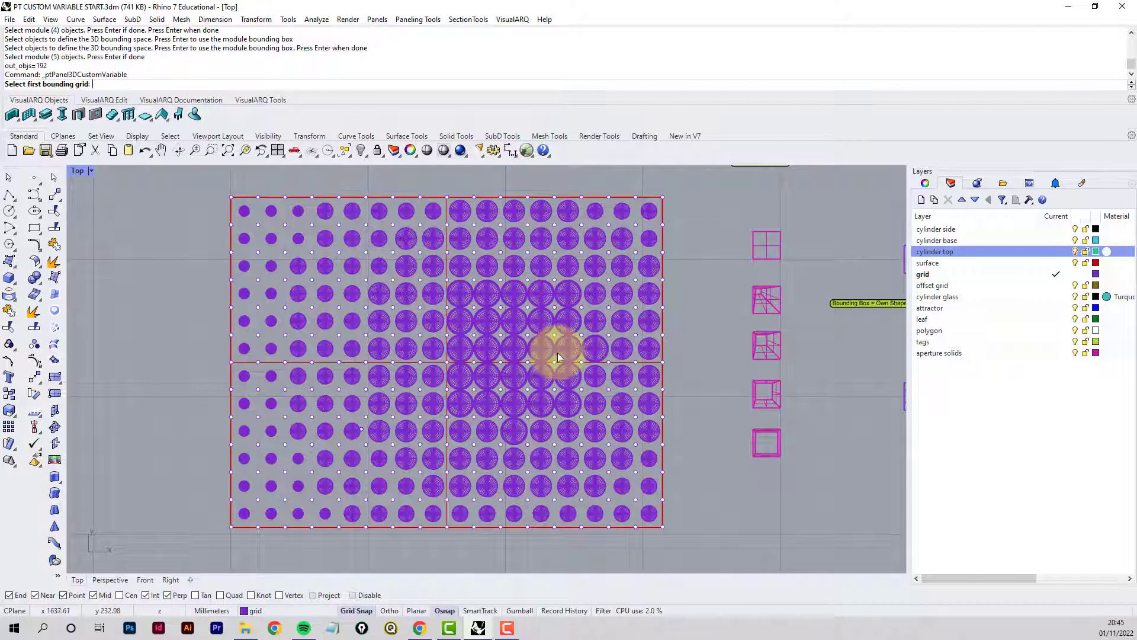
{"action": "right_click_drag", "start_coordinate": [553, 367], "coordinate": [557, 378]}
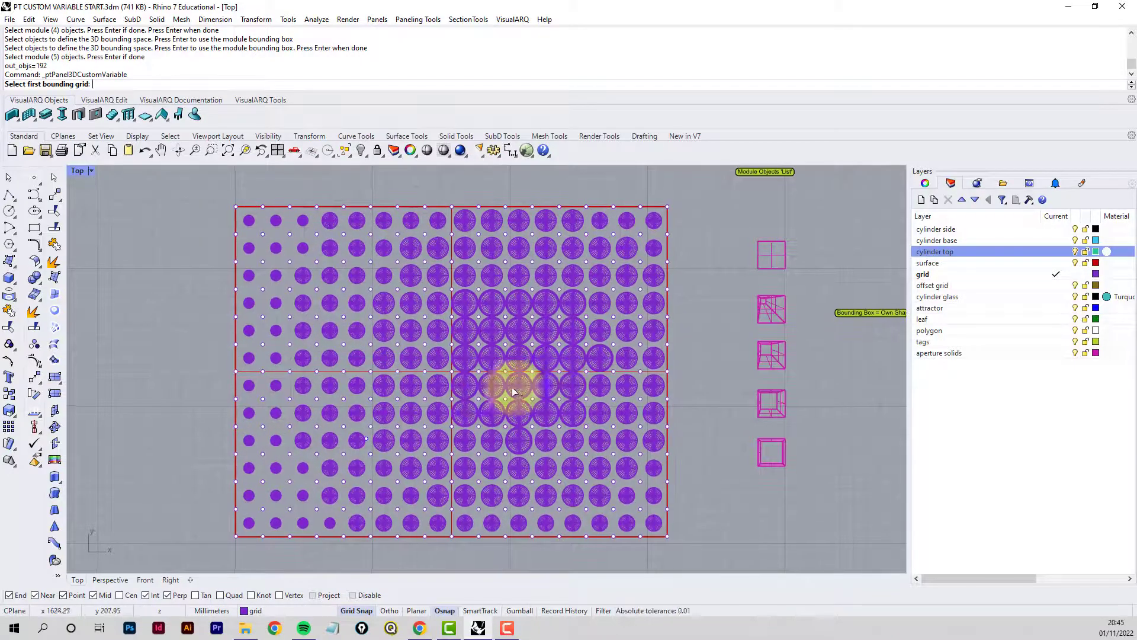
Show the Top view in Rendered mode and examine the sphere panels alongside the module objects.
{"action": "middle_click", "coordinate": [126, 257]}
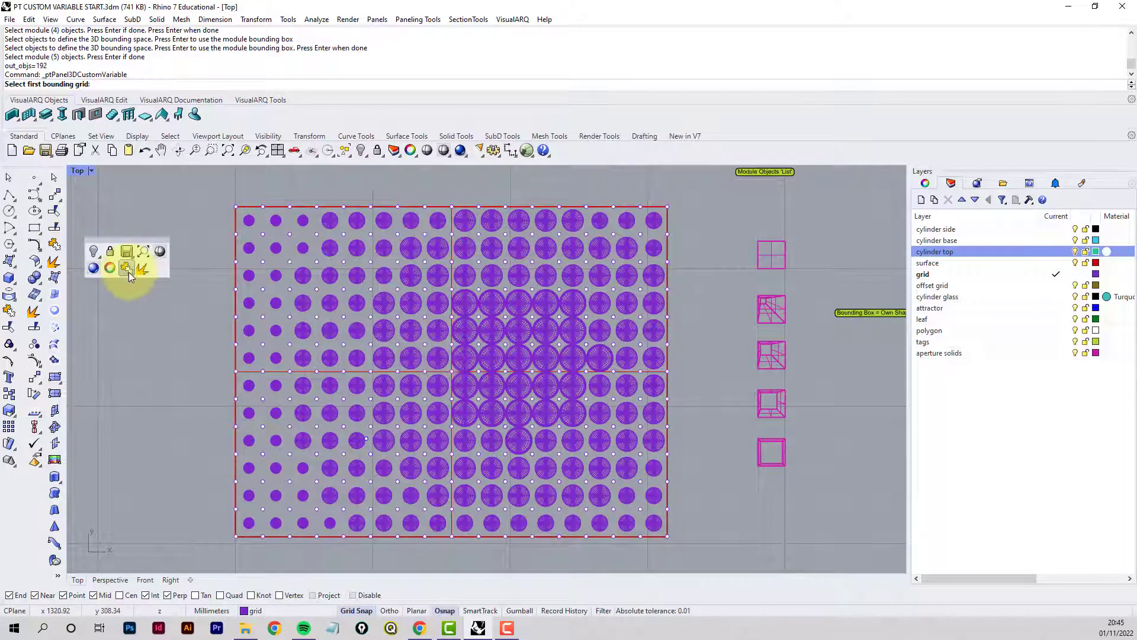
{"action": "left_click", "coordinate": [93, 268]}
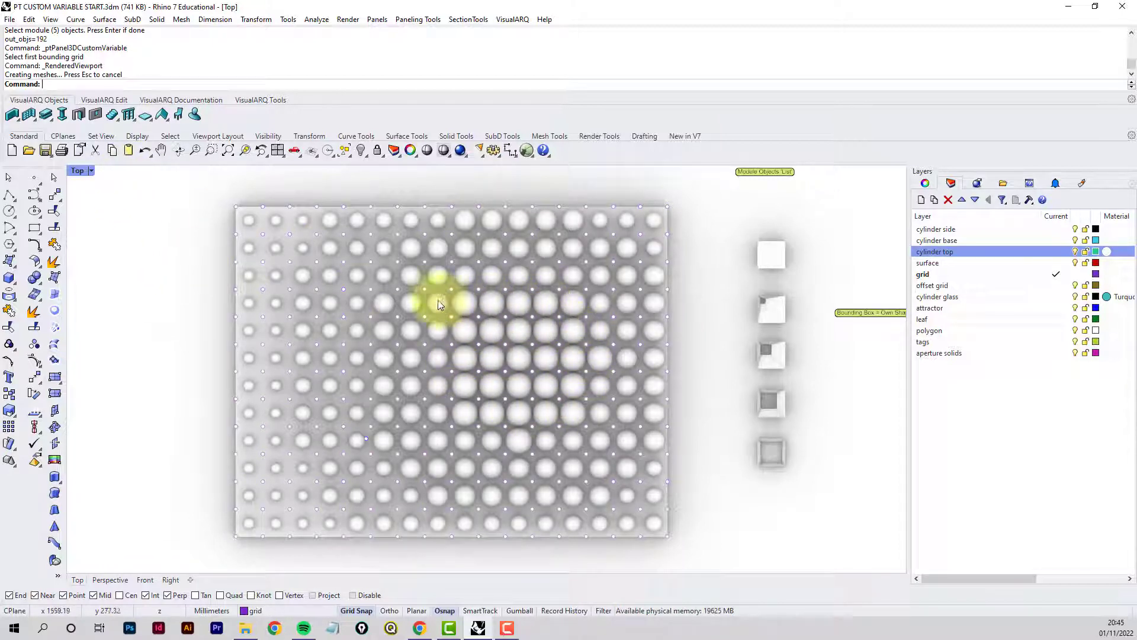
{"action": "right_click_drag", "start_coordinate": [714, 355], "coordinate": [585, 363]}
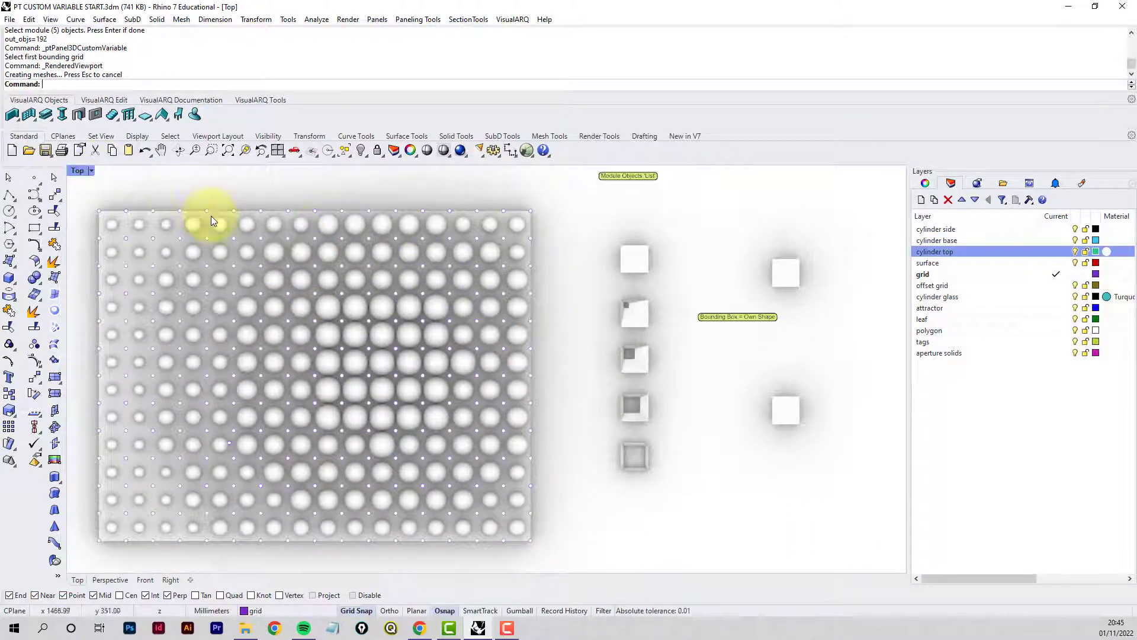
{"action": "scroll", "coordinate": [213, 217], "scroll_direction": "down", "scroll_amount": 2}
{"action": "right_click_drag", "start_coordinate": [262, 235], "coordinate": [374, 272]}
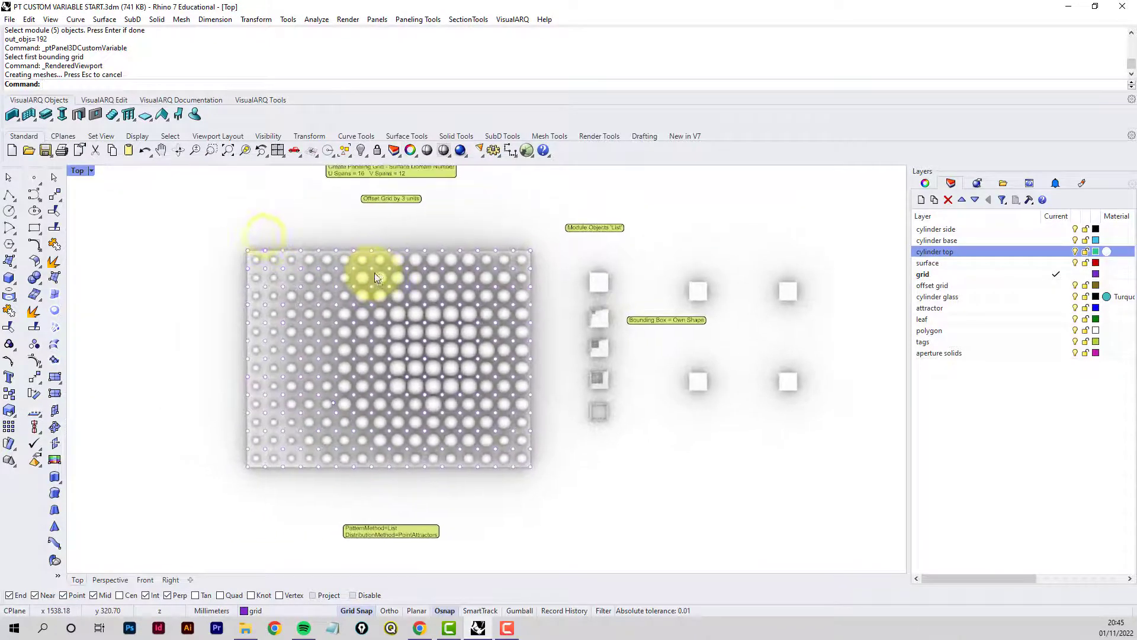
{"action": "right_click_drag", "start_coordinate": [560, 308], "coordinate": [471, 330]}
{"action": "scroll", "coordinate": [554, 384], "scroll_direction": "up", "scroll_amount": 2}
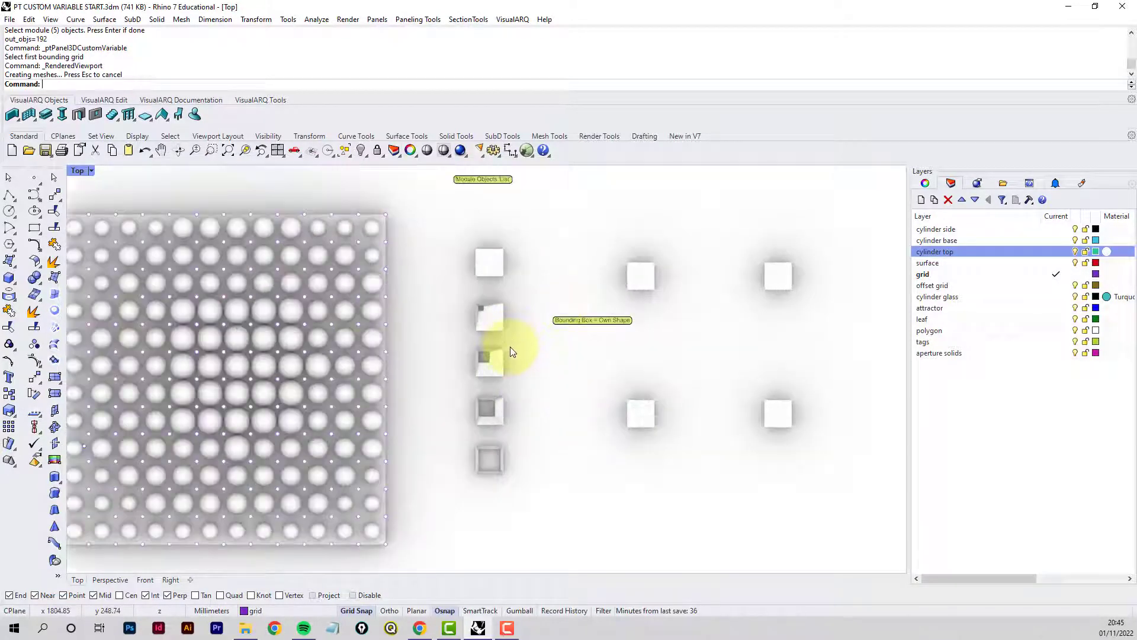
{"action": "scroll", "coordinate": [510, 347], "scroll_direction": "up", "scroll_amount": 1}
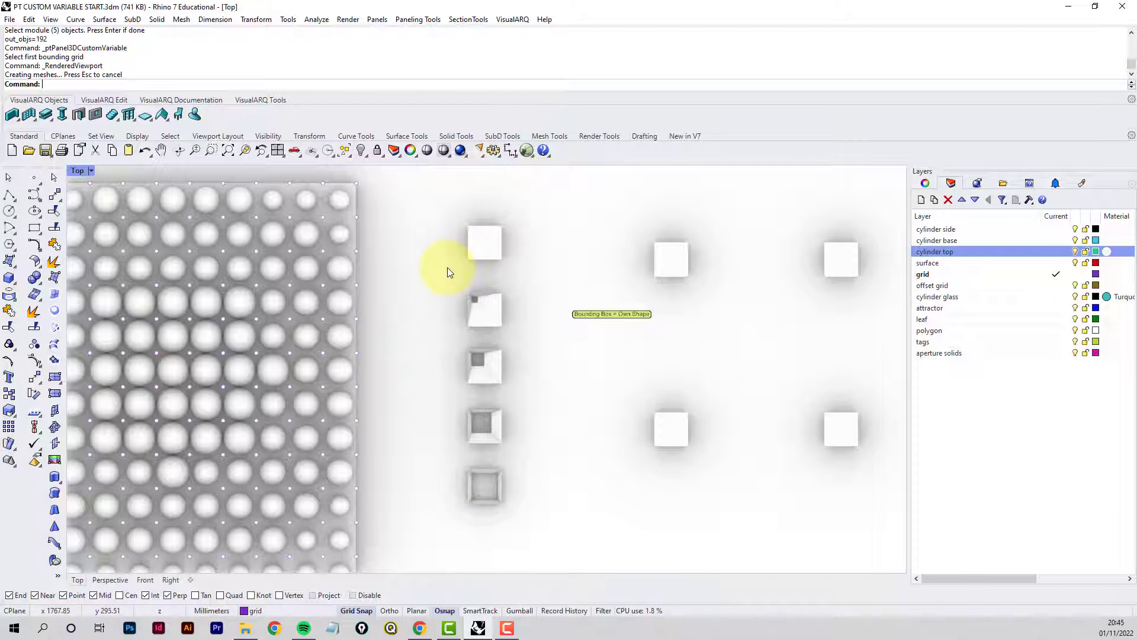
{"action": "scroll", "coordinate": [446, 267], "scroll_direction": "down", "scroll_amount": 4}
{"action": "right_click_drag", "start_coordinate": [425, 269], "coordinate": [505, 276]}
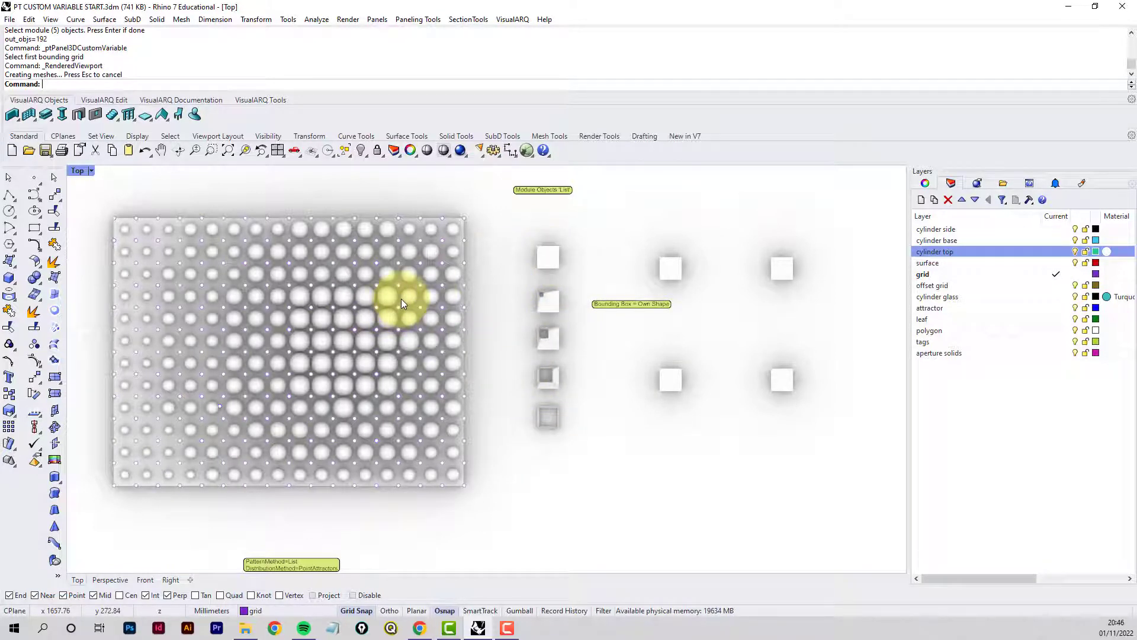
Set the Top view's display mode to X-Ray and frame the sphere panels with their modules.
{"action": "left_click", "coordinate": [92, 172]}
{"action": "left_click", "coordinate": [133, 266]}
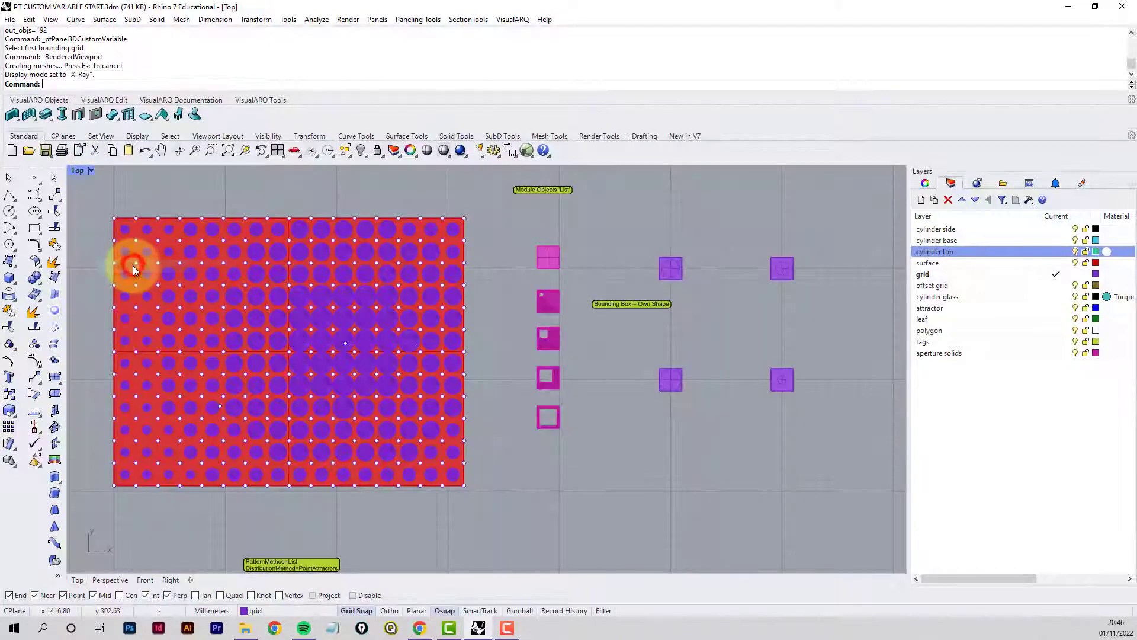
{"action": "scroll", "coordinate": [359, 289], "scroll_direction": "up", "scroll_amount": 3}
{"action": "scroll", "coordinate": [360, 289], "scroll_direction": "down", "scroll_amount": 3}
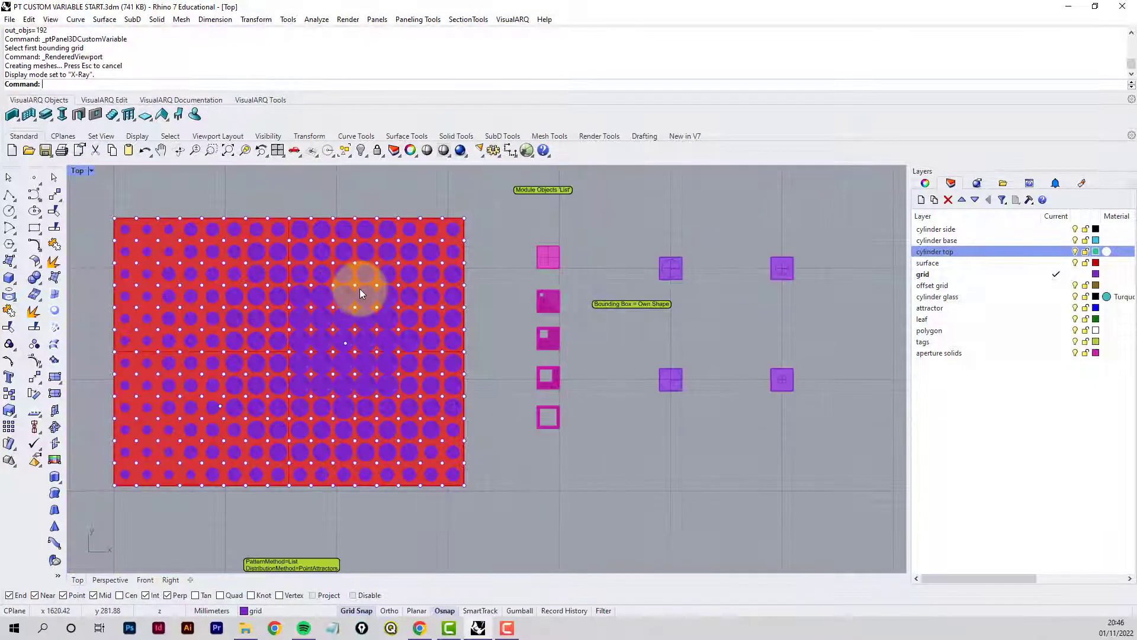
{"action": "scroll", "coordinate": [361, 289], "scroll_direction": "down", "scroll_amount": 2}
{"action": "right_click_drag", "start_coordinate": [345, 289], "coordinate": [422, 292]}
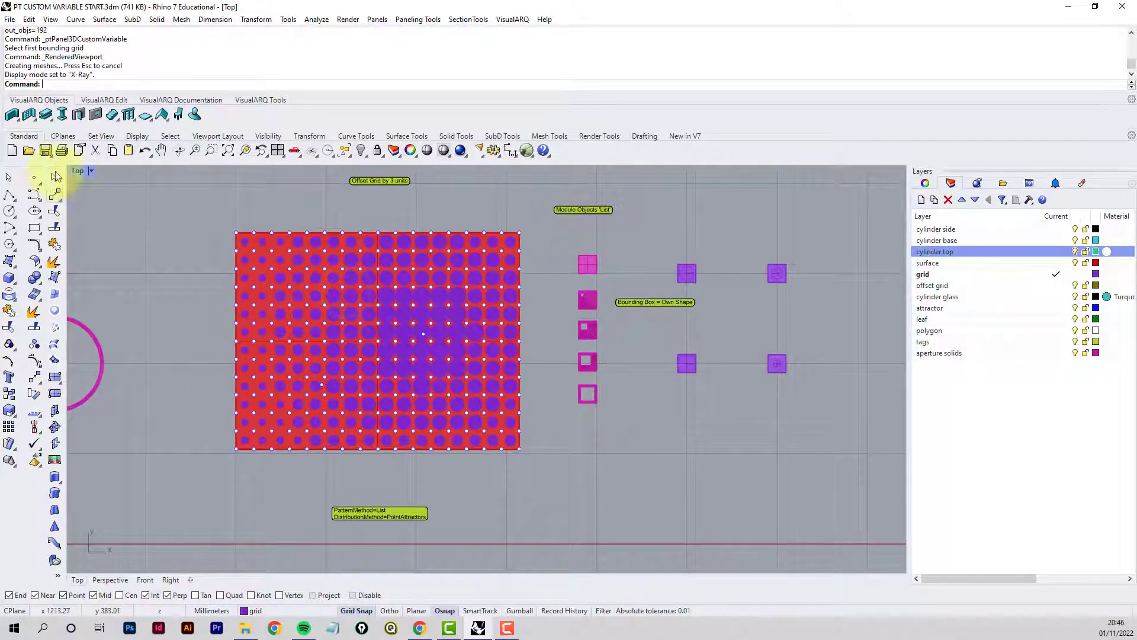
Maximise the Perspective view, set it to Rendered display, and review the sphere panels together with the other panelled models.
{"action": "double_click", "coordinate": [77, 171]}
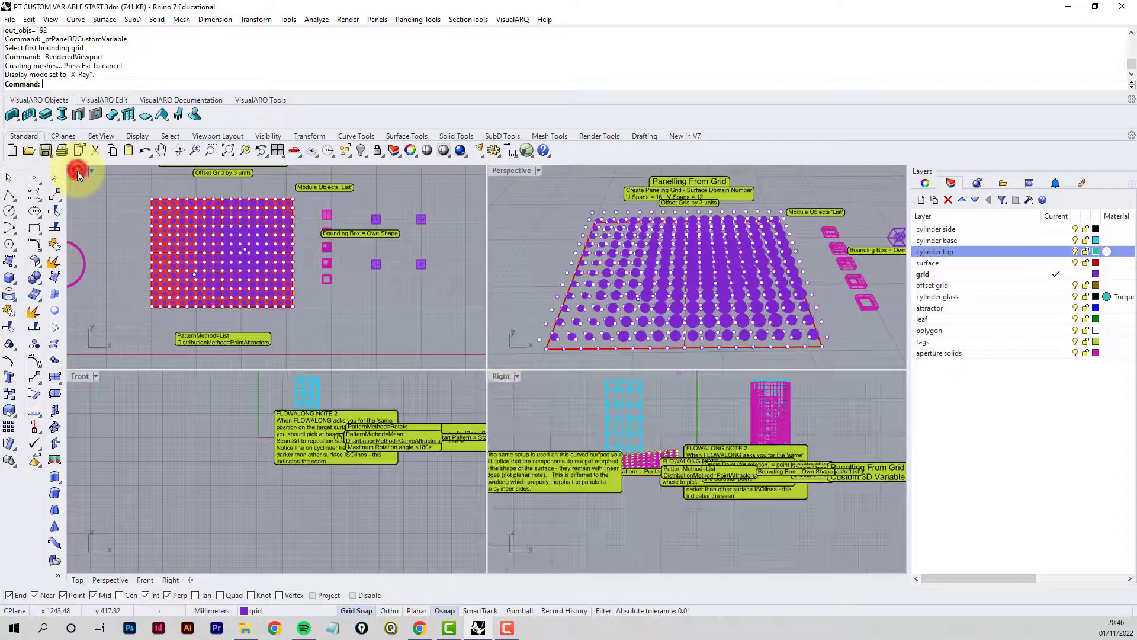
{"action": "double_click", "coordinate": [504, 171]}
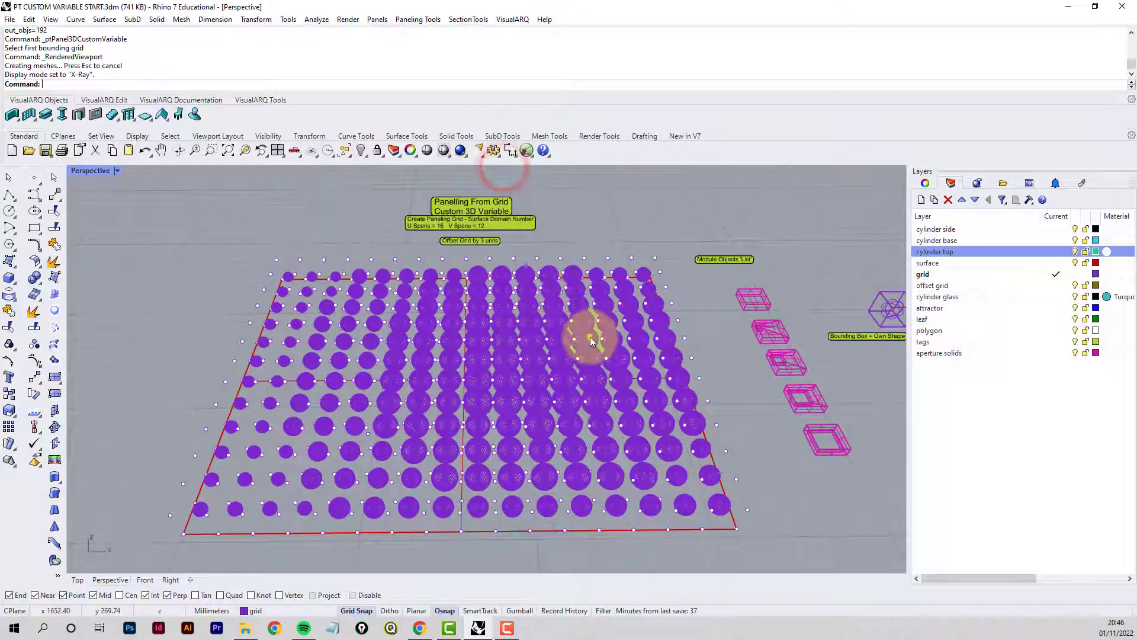
{"action": "right_click_drag", "start_coordinate": [587, 337], "coordinate": [461, 325], "text": "shift"}
{"action": "middle_click", "coordinate": [460, 324]}
{"action": "left_click", "coordinate": [432, 326]}
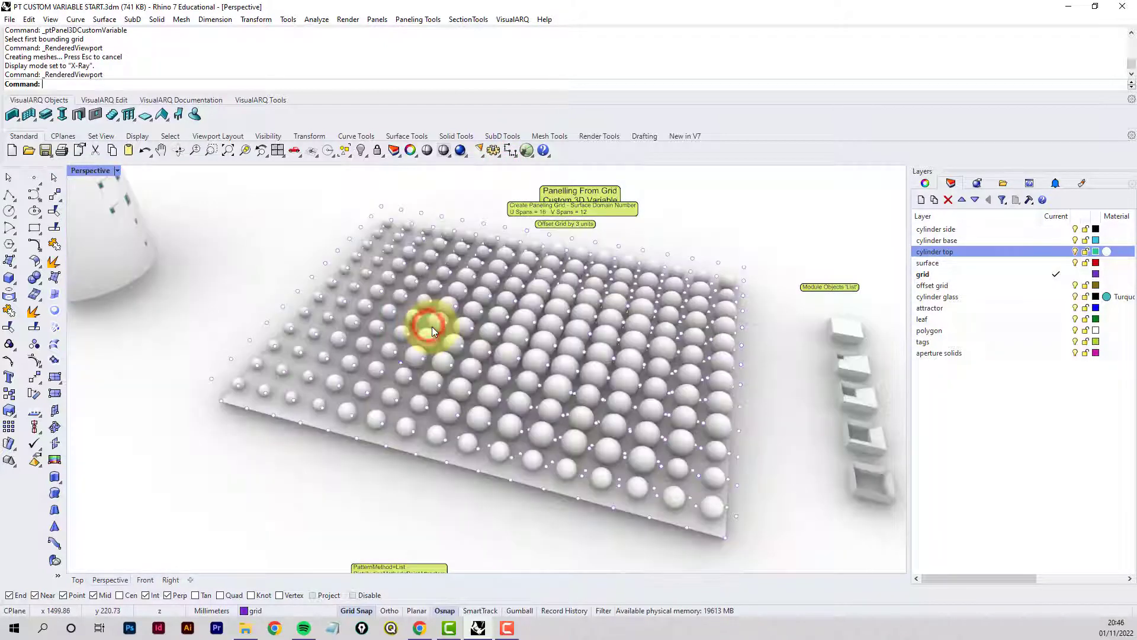
{"action": "right_click_drag", "start_coordinate": [602, 340], "coordinate": [468, 320]}
{"action": "right_click_drag", "start_coordinate": [473, 318], "coordinate": [461, 320], "text": "shift"}
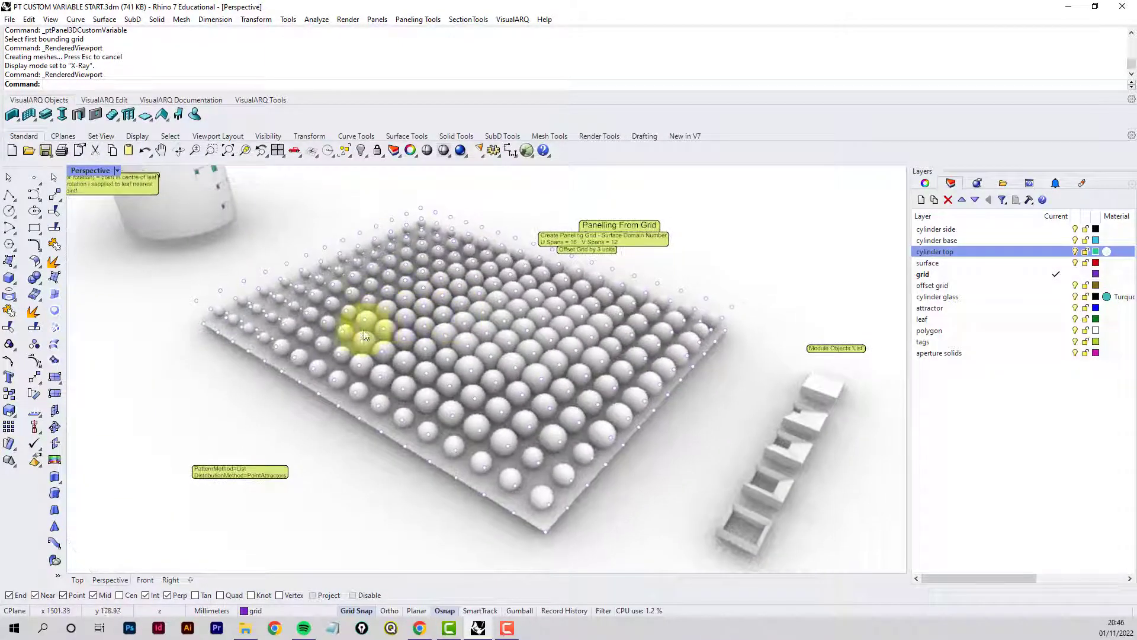
{"action": "scroll", "coordinate": [326, 328], "scroll_direction": "down", "scroll_amount": 6}
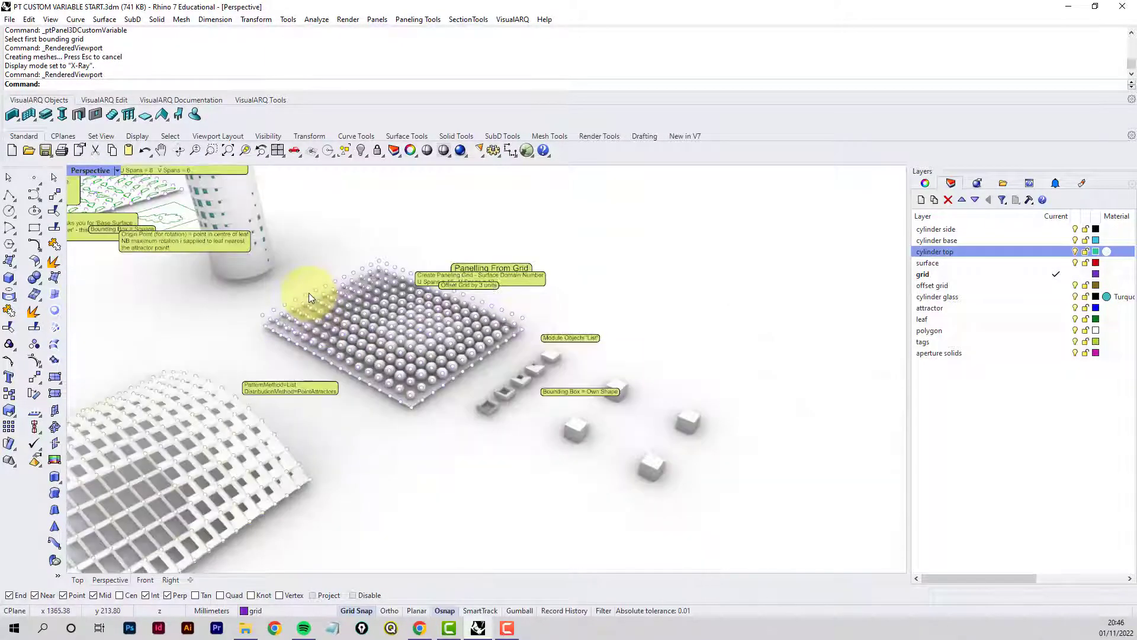
{"action": "right_click_drag", "start_coordinate": [308, 292], "coordinate": [517, 340], "text": "shift"}
{"action": "scroll", "coordinate": [449, 310], "scroll_direction": "down", "scroll_amount": 3}
{"action": "scroll", "coordinate": [513, 331], "scroll_direction": "down", "scroll_amount": 3}
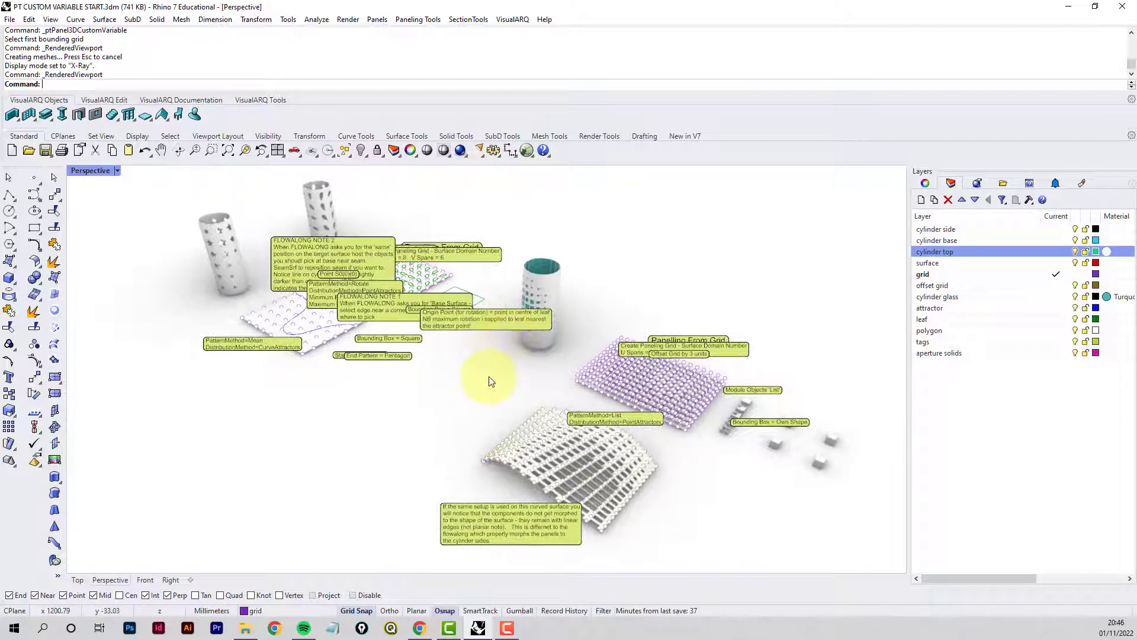